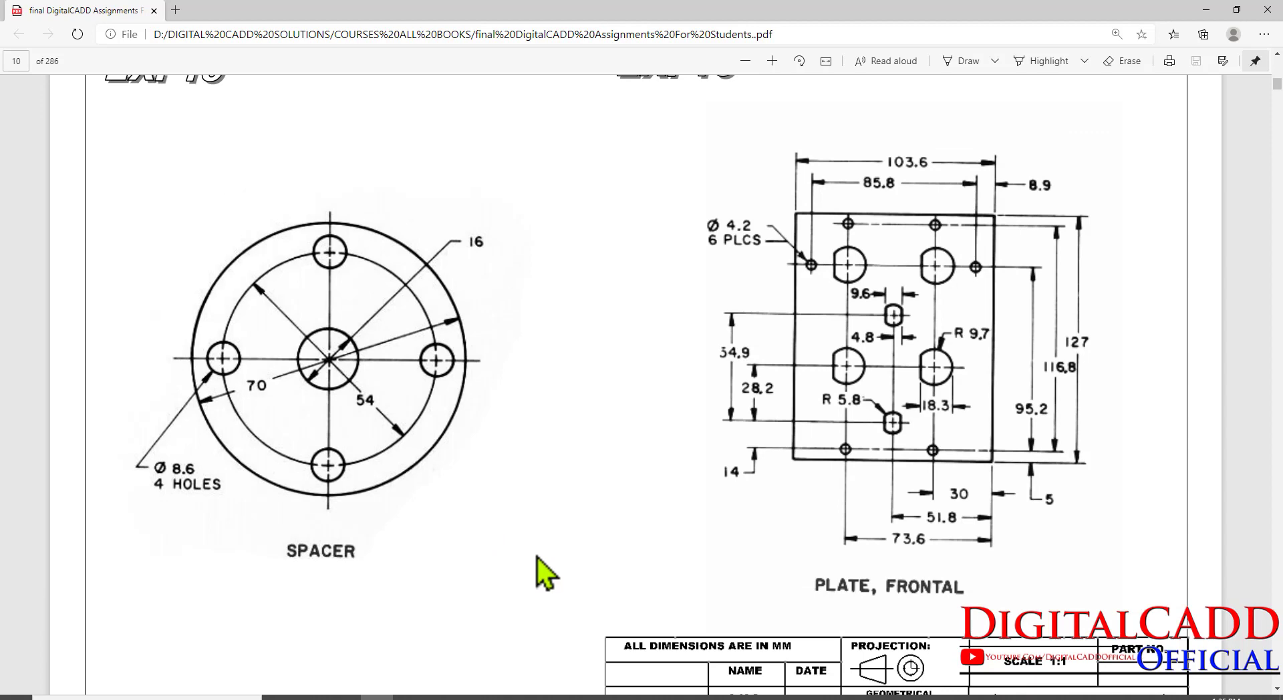
Switch from the exercise PDF to AutoCAD and display the classic menu bar above the ribbon.
scroll(600, 538, "up", 2)
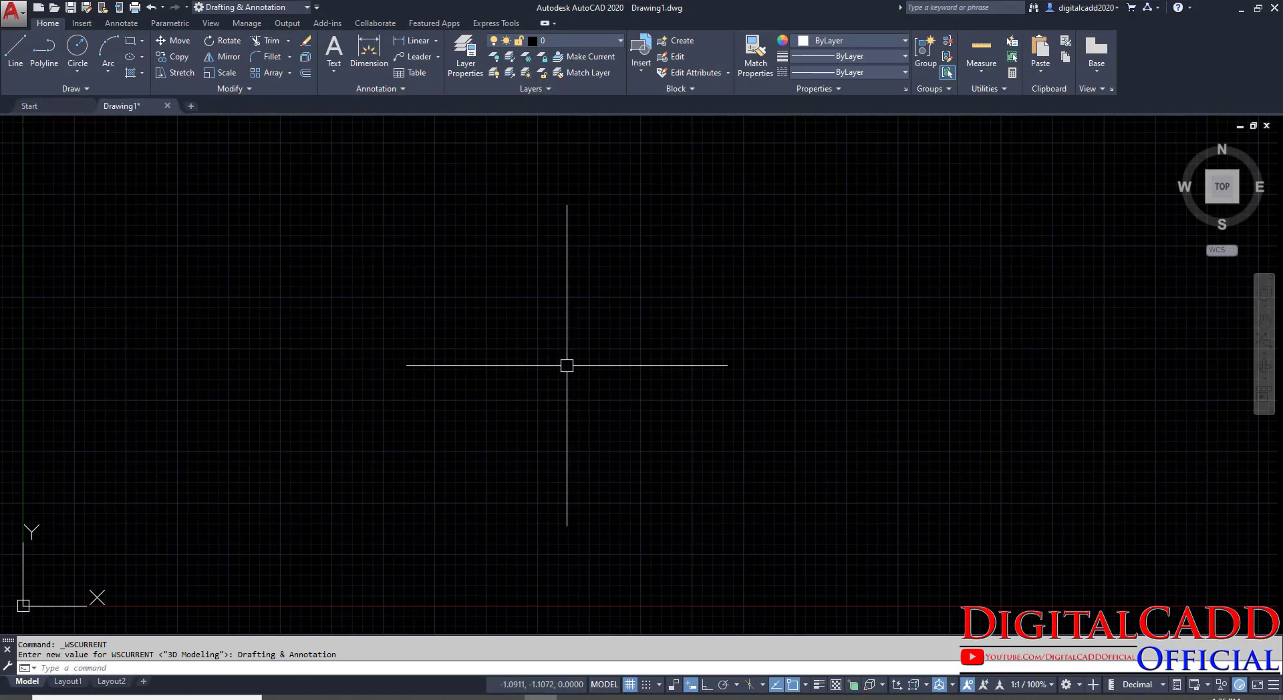
left_click(317, 8)
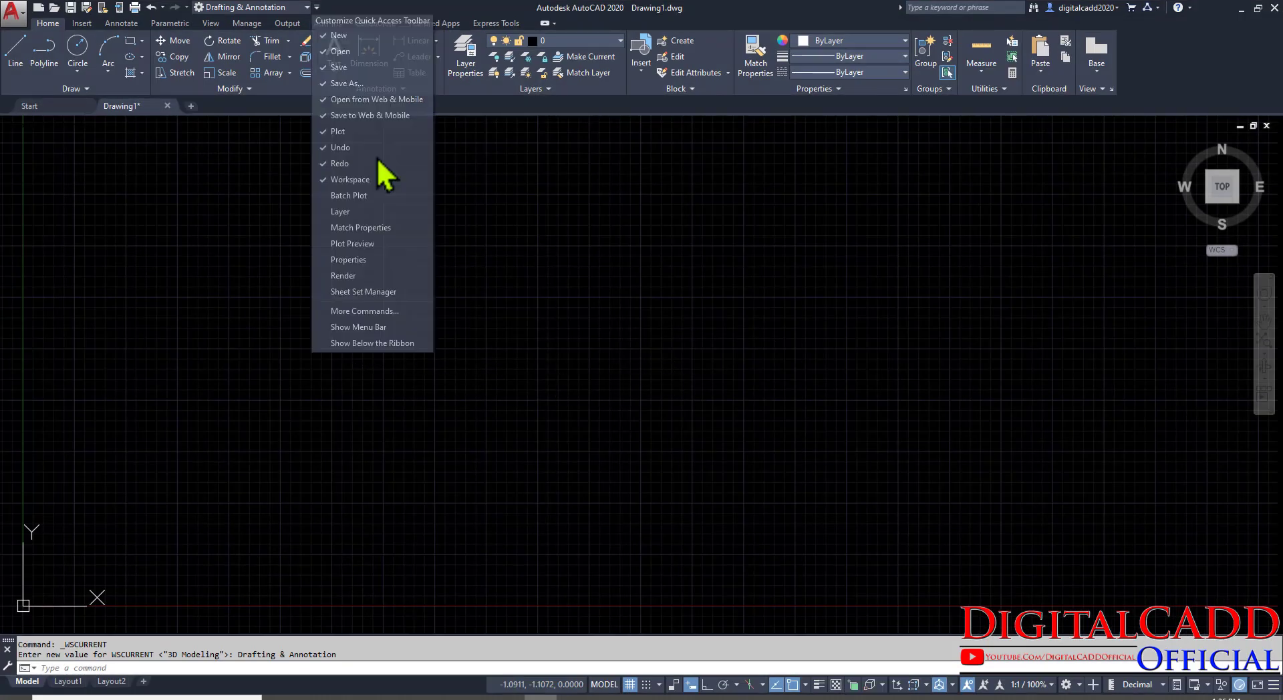
left_click(362, 331)
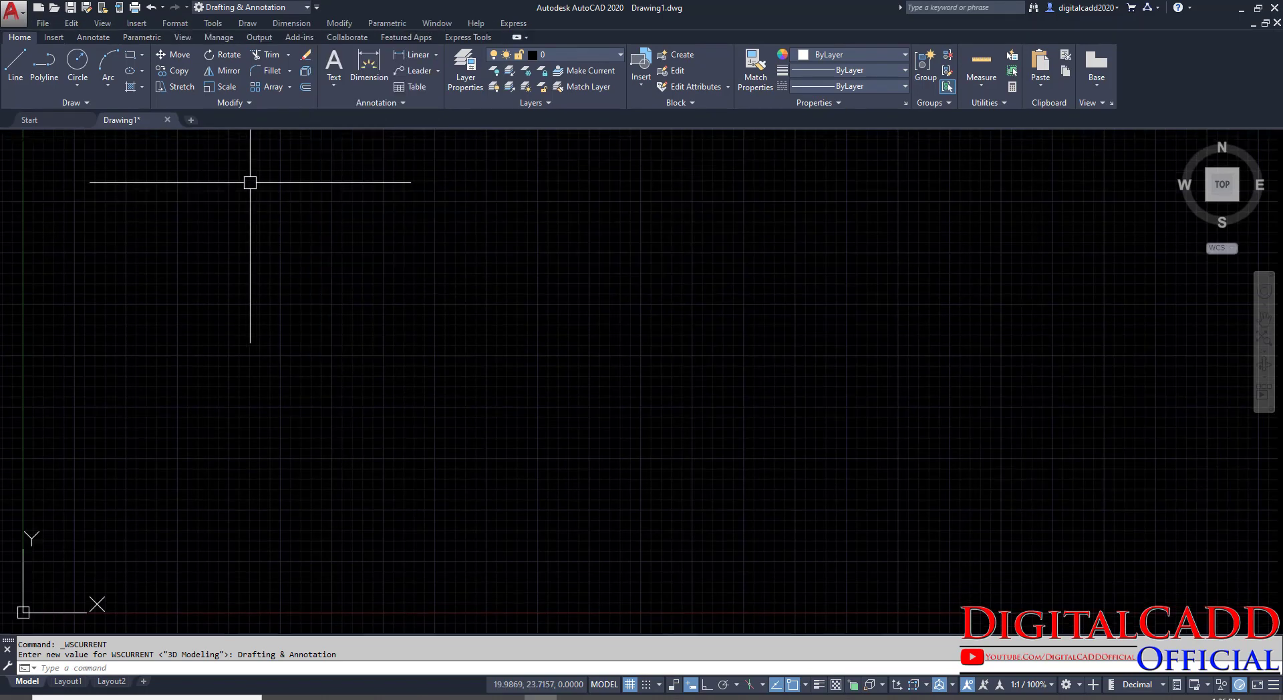
Configure the drawing units to a length precision of 0.00 and an insertion scale in millimeters.
type("UN")
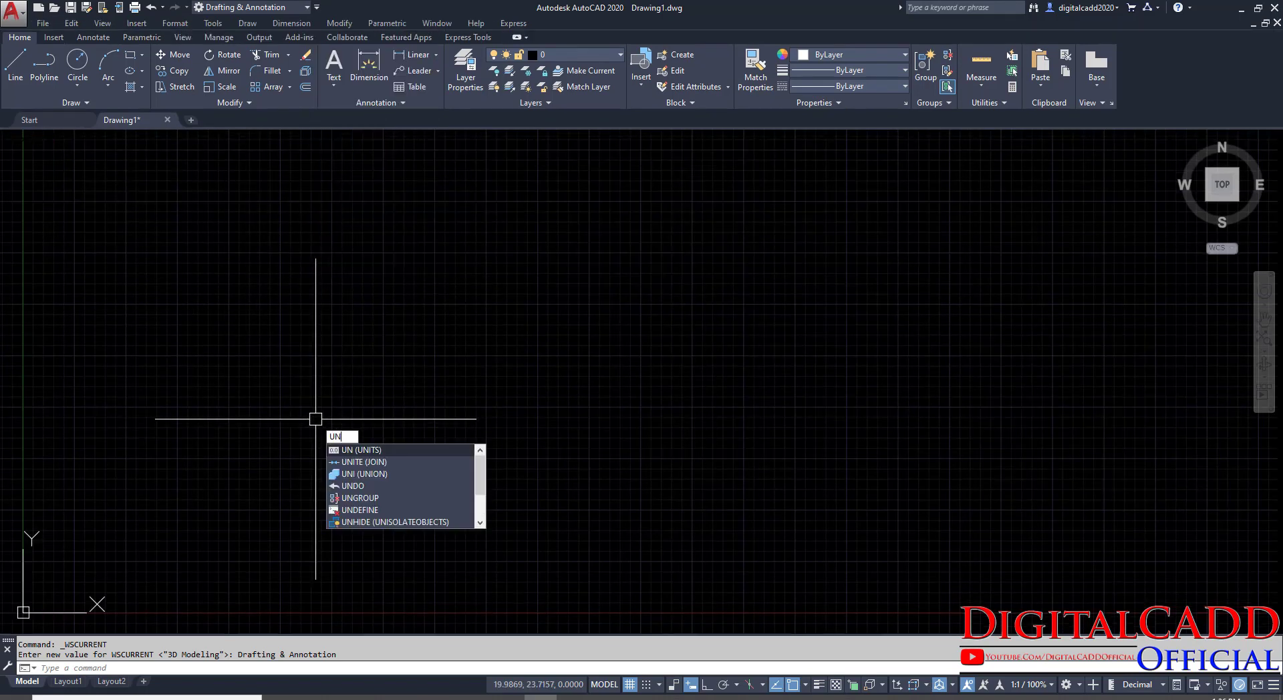
key("Return")
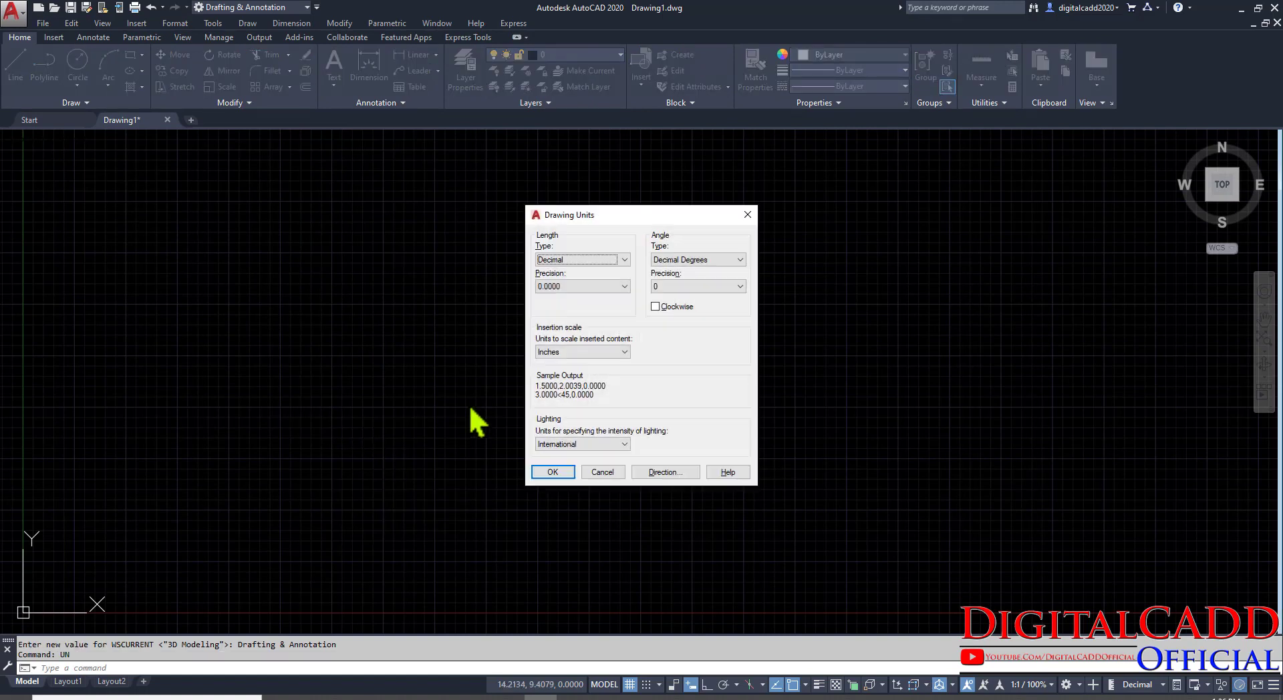
left_click(575, 287)
left_click(565, 316)
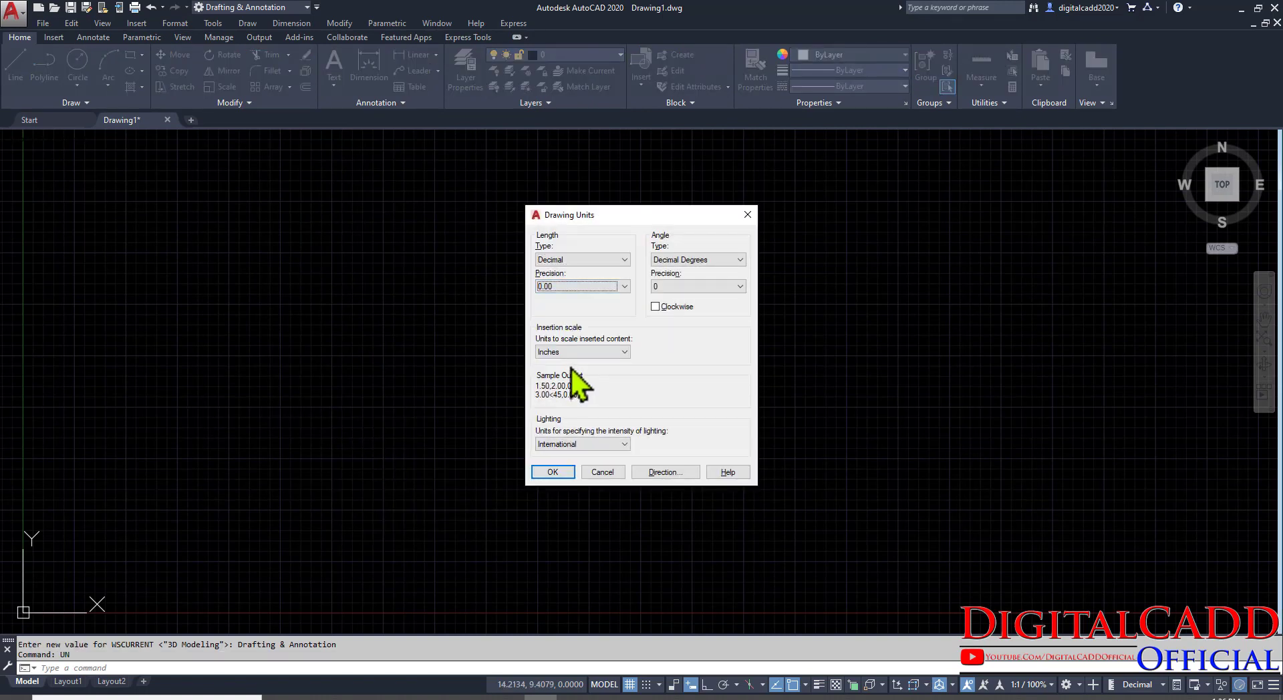
left_click(575, 353)
left_click(572, 407)
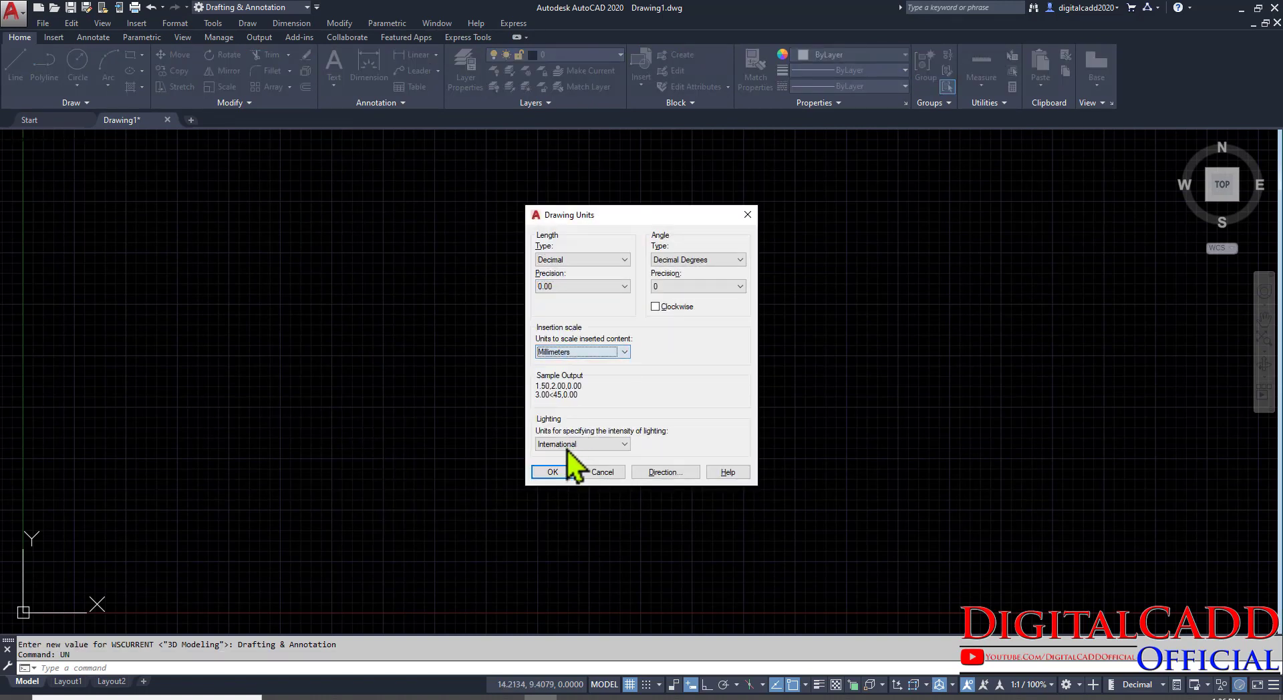
left_click(552, 471)
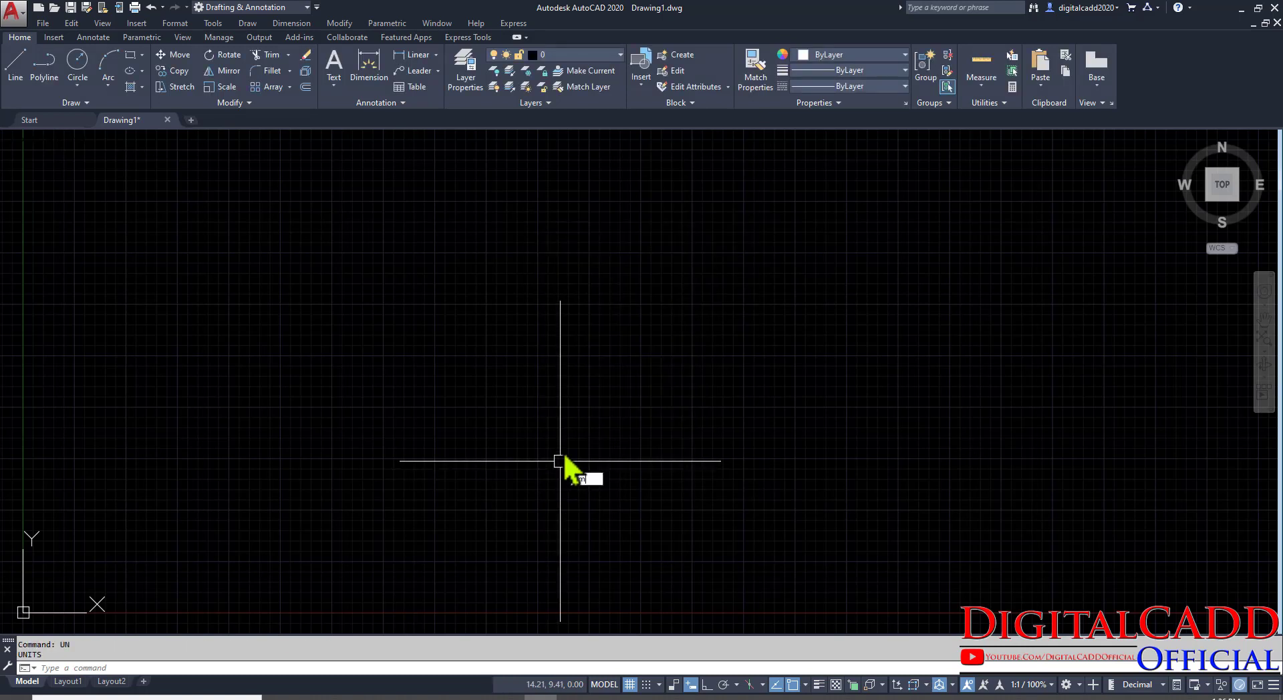
Set the model space limits from 0,0 to 1000,1000 and zoom to show the whole area.
key("Return")
type("0,0")
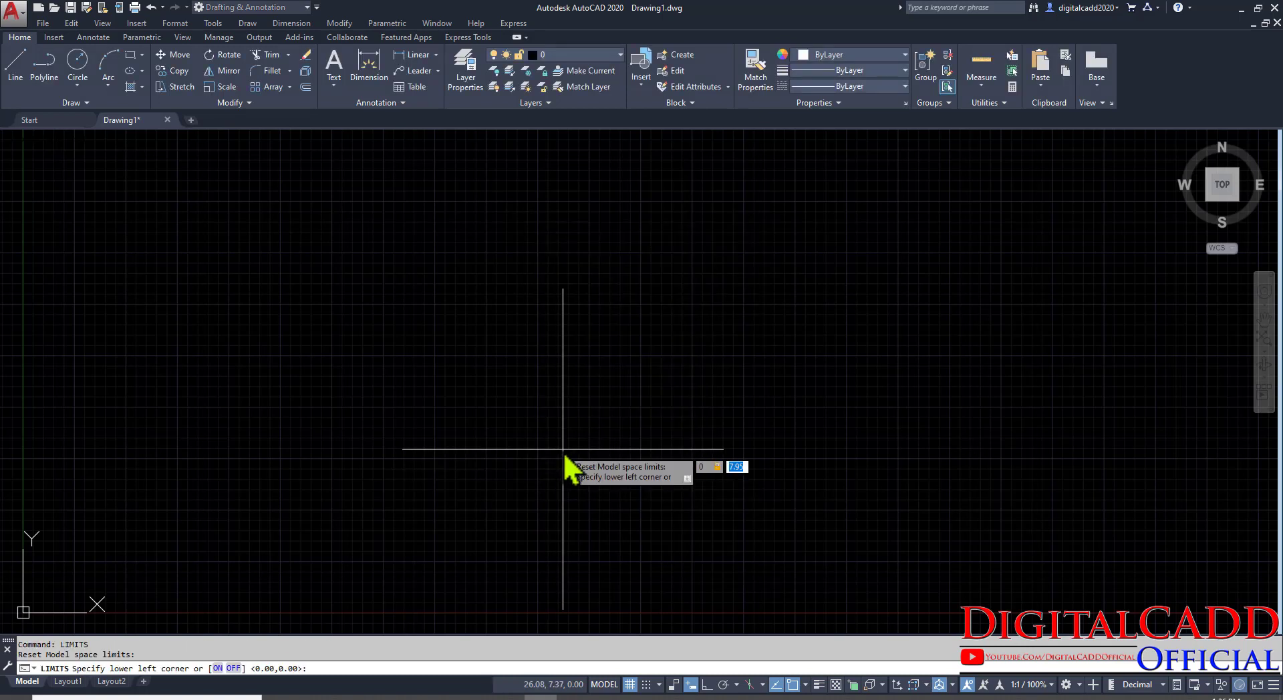
key("Return")
type("1000")
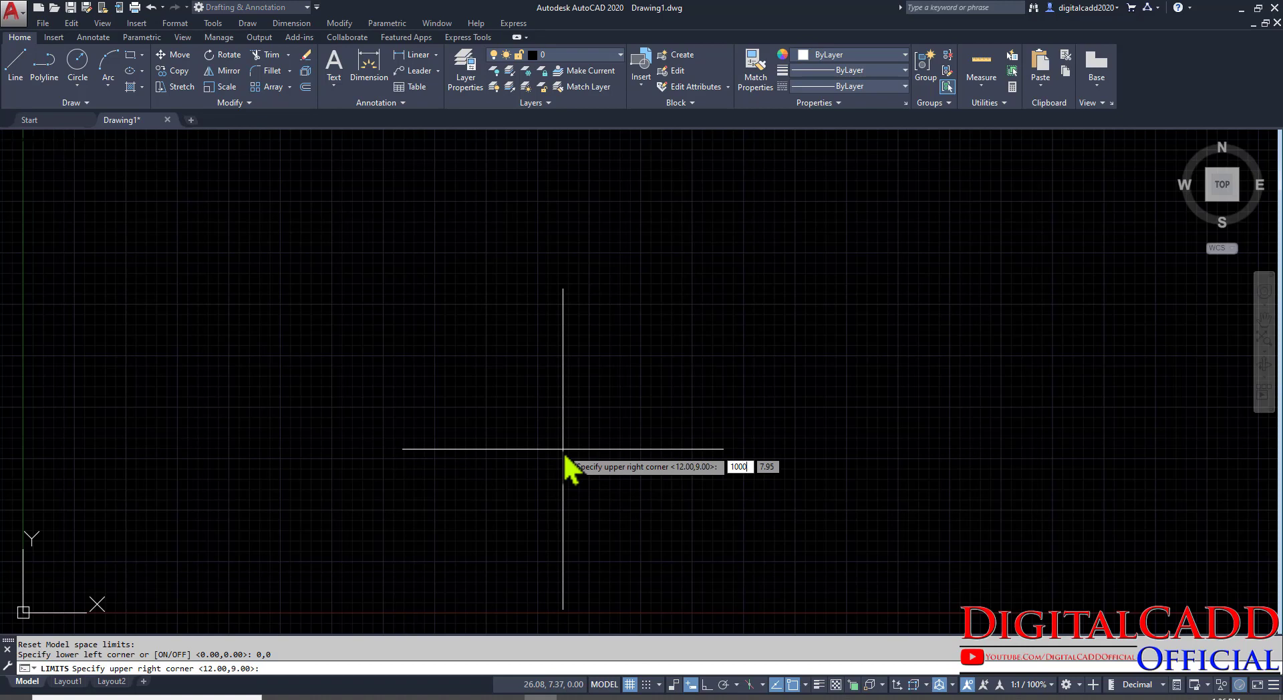
type(",1000")
key("Return")
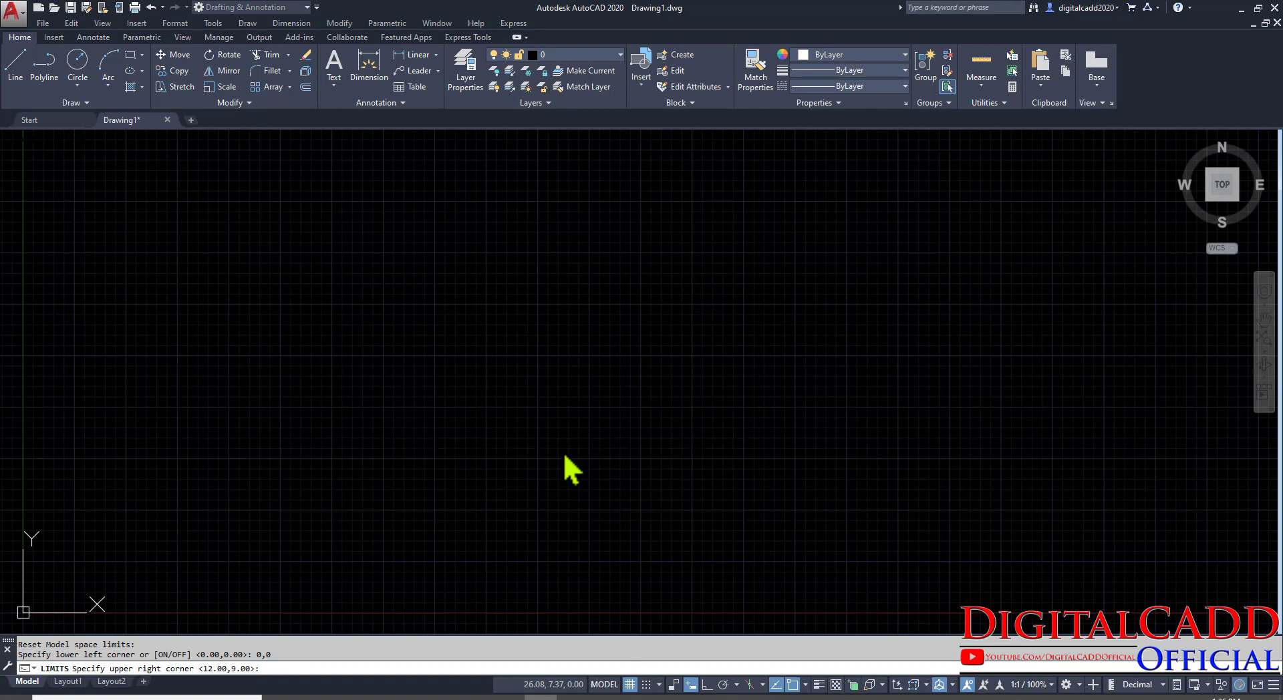
type("z")
key("Return")
type("a")
key("Return")
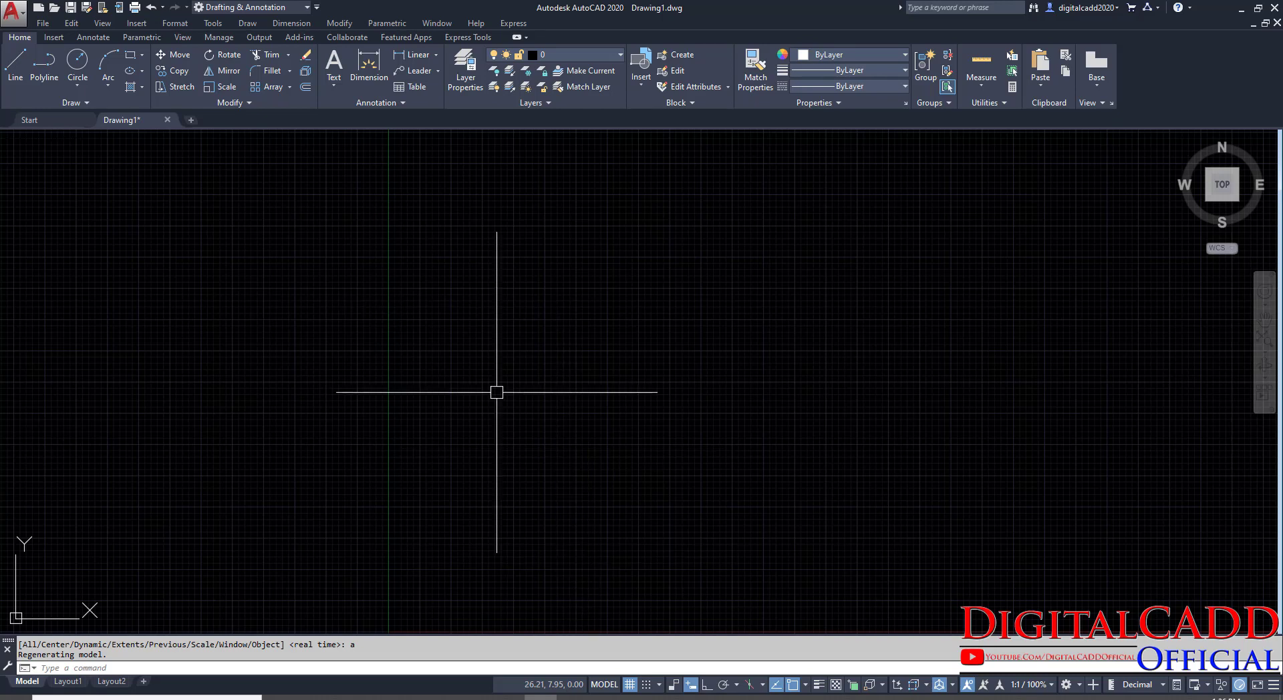
Turn the grid display off and Ortho mode on.
left_click(630, 685)
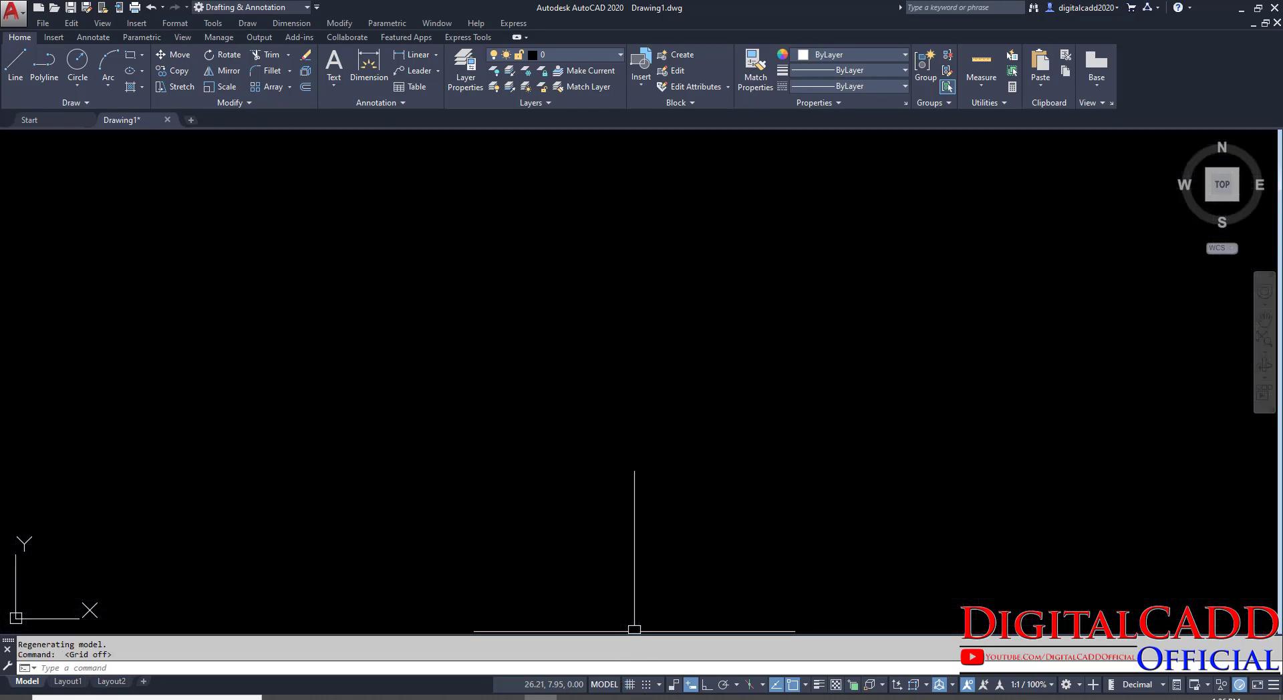
left_click(707, 686)
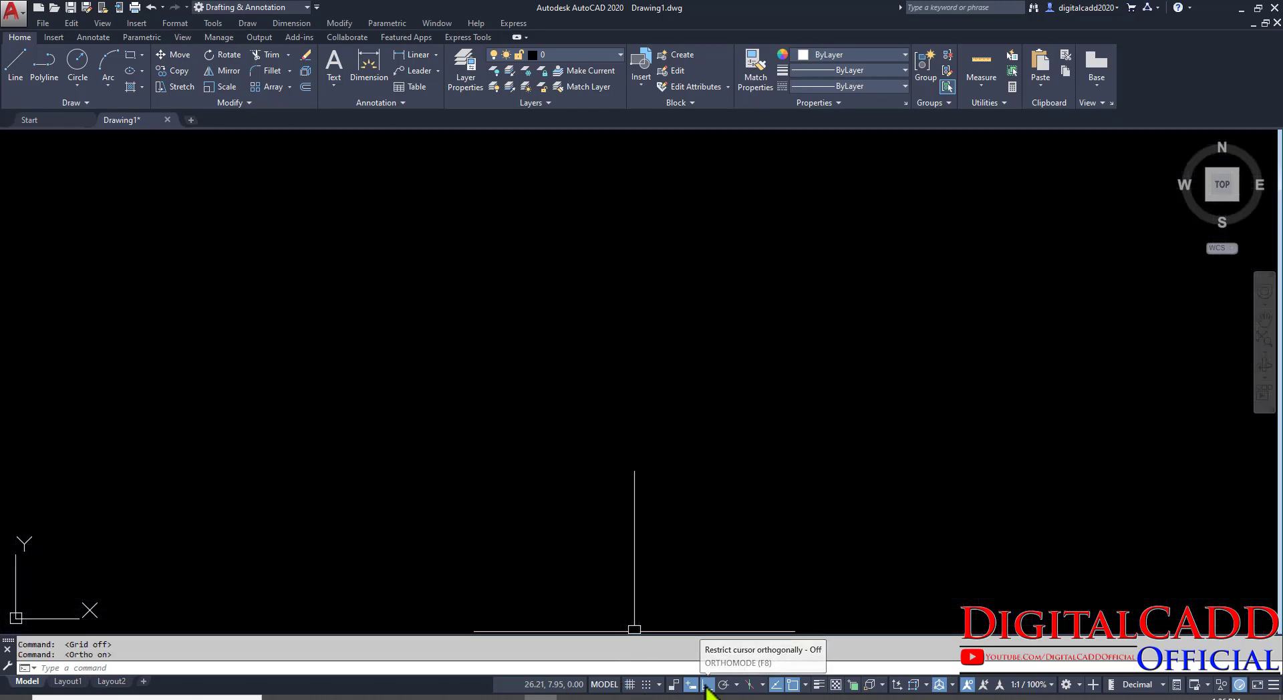
left_click(806, 685)
left_click(674, 318)
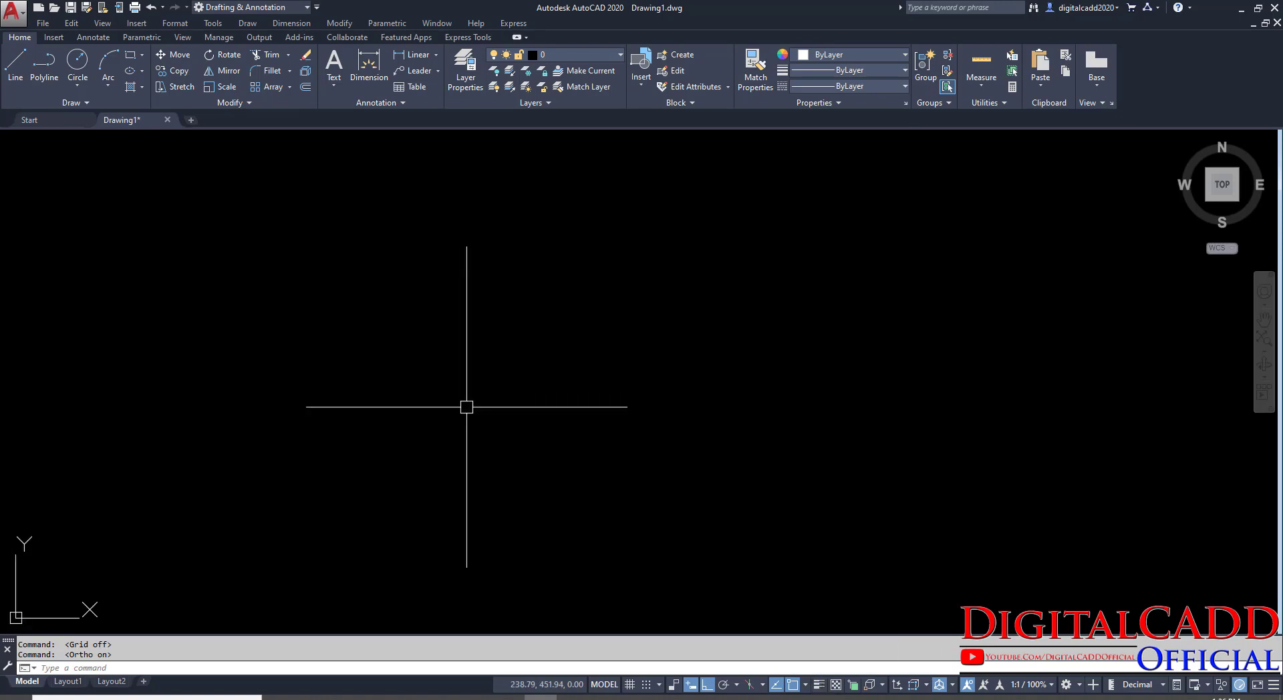
Consult the spacer drawing in the PDF, then draw its outer circle with a diameter of 70 in the AutoCAD drawing.
left_click(377, 697)
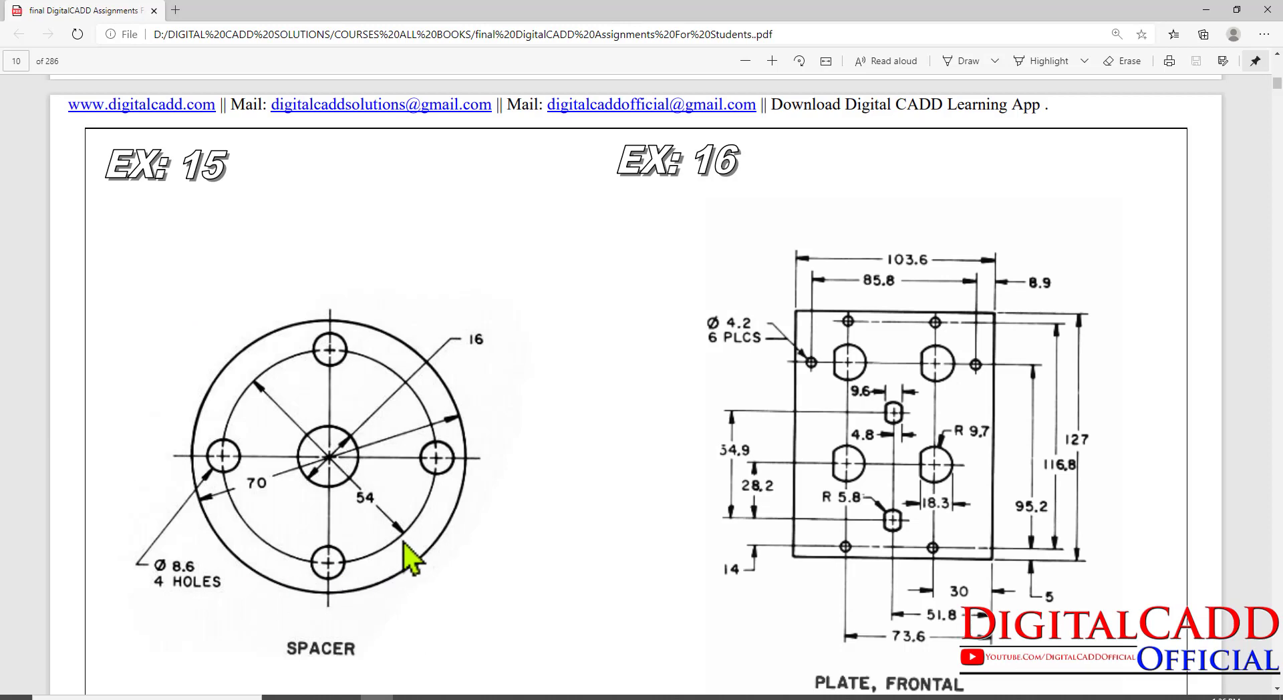
scroll(270, 533, "down", 2)
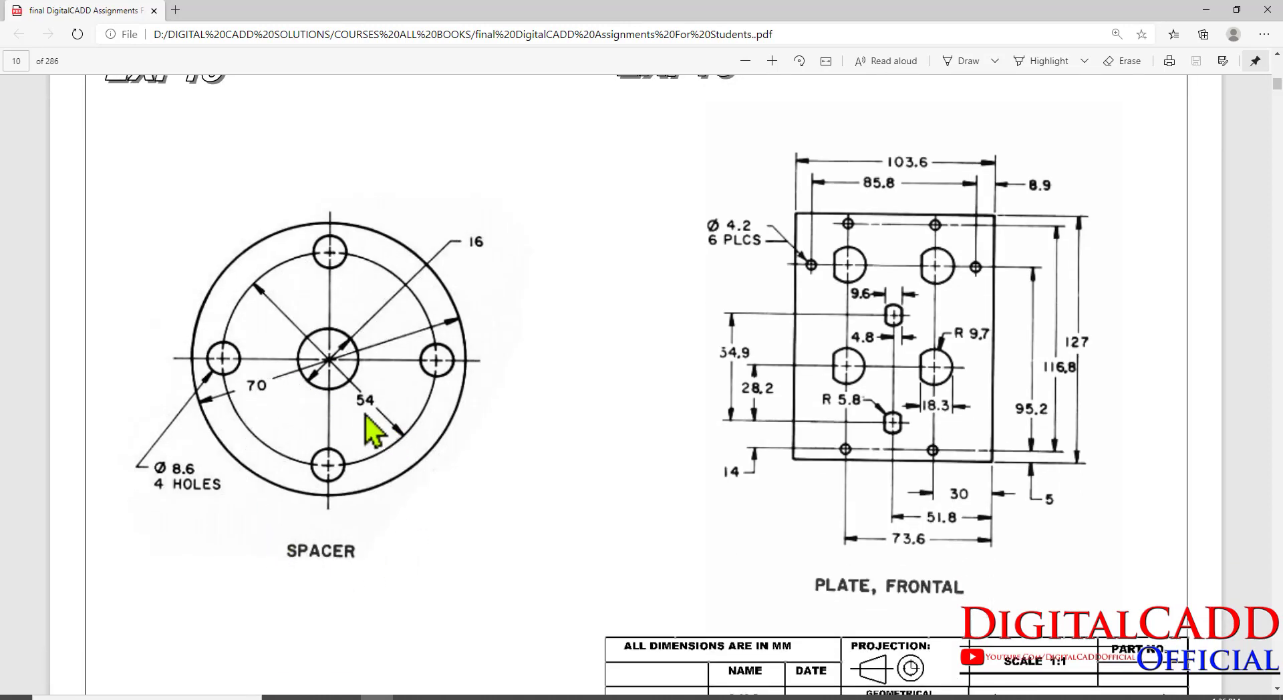
key("alt+Tab")
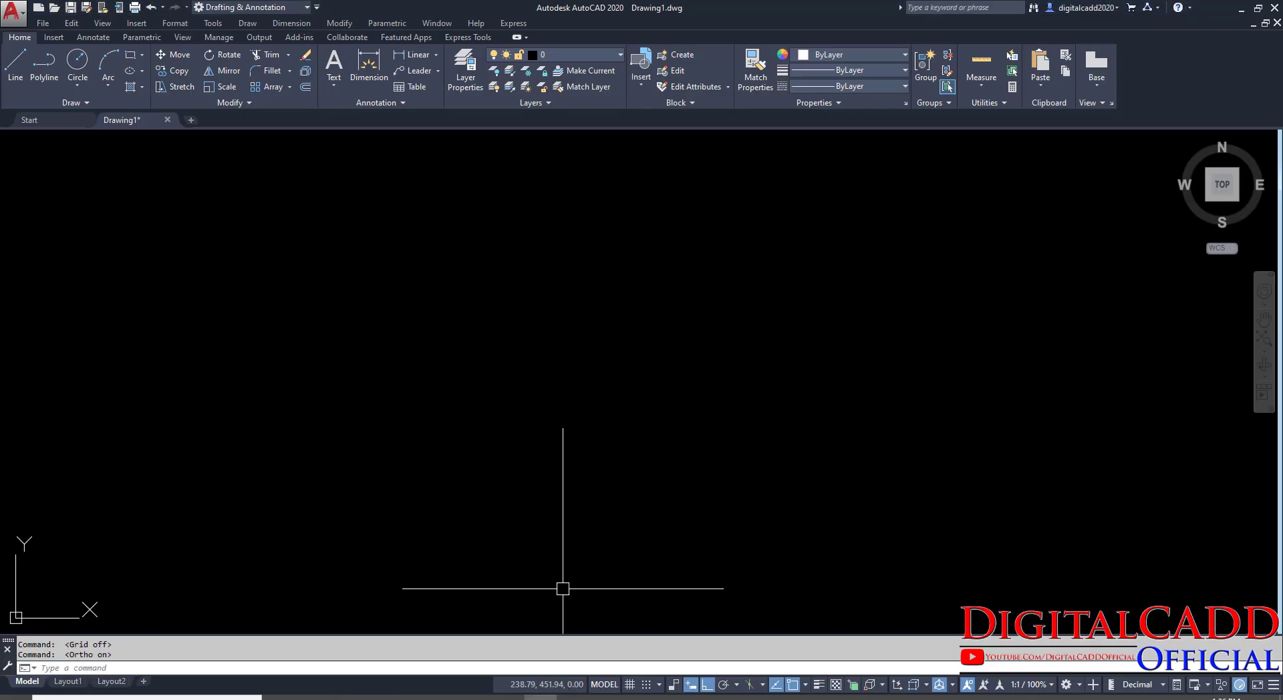
type("c")
key("Return")
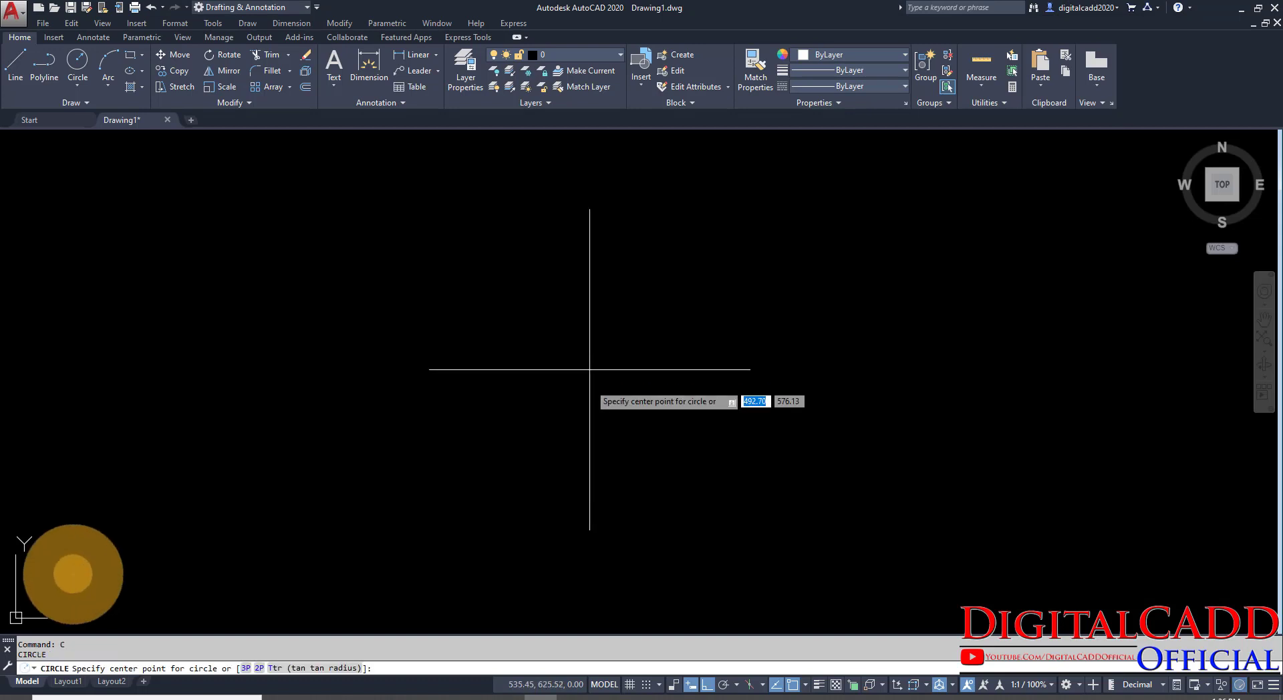
left_click(543, 352)
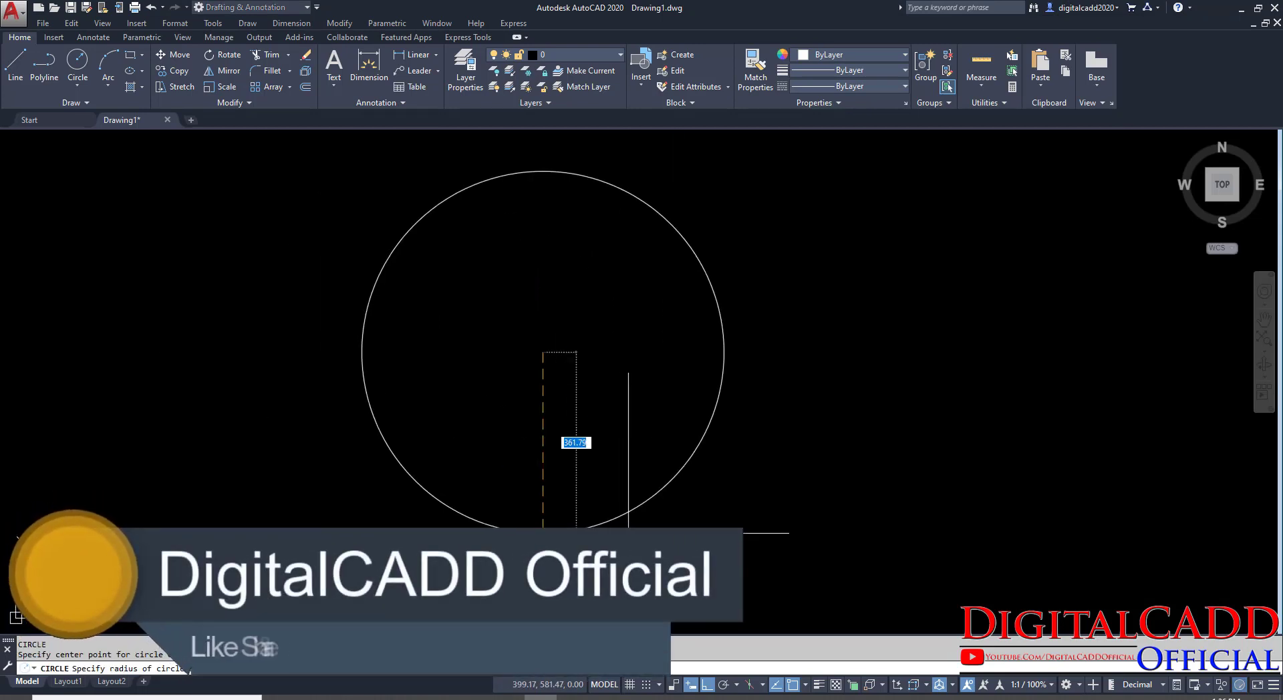
type("d")
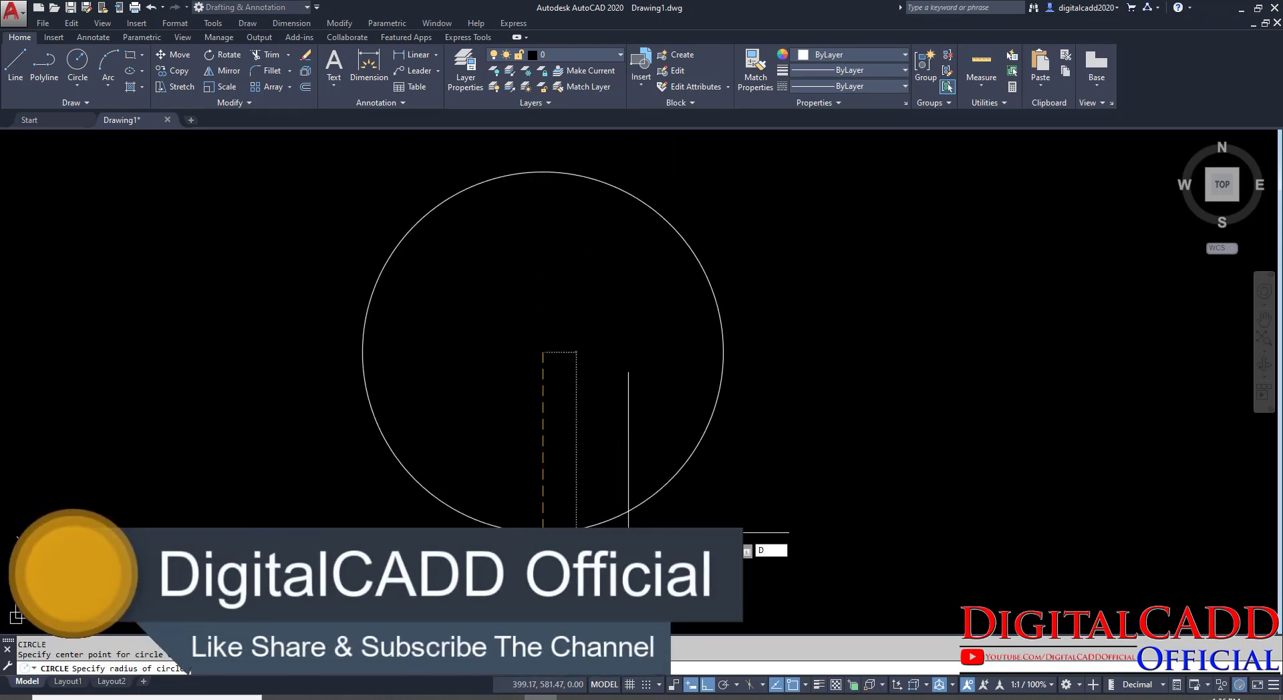
key("Return")
type("70")
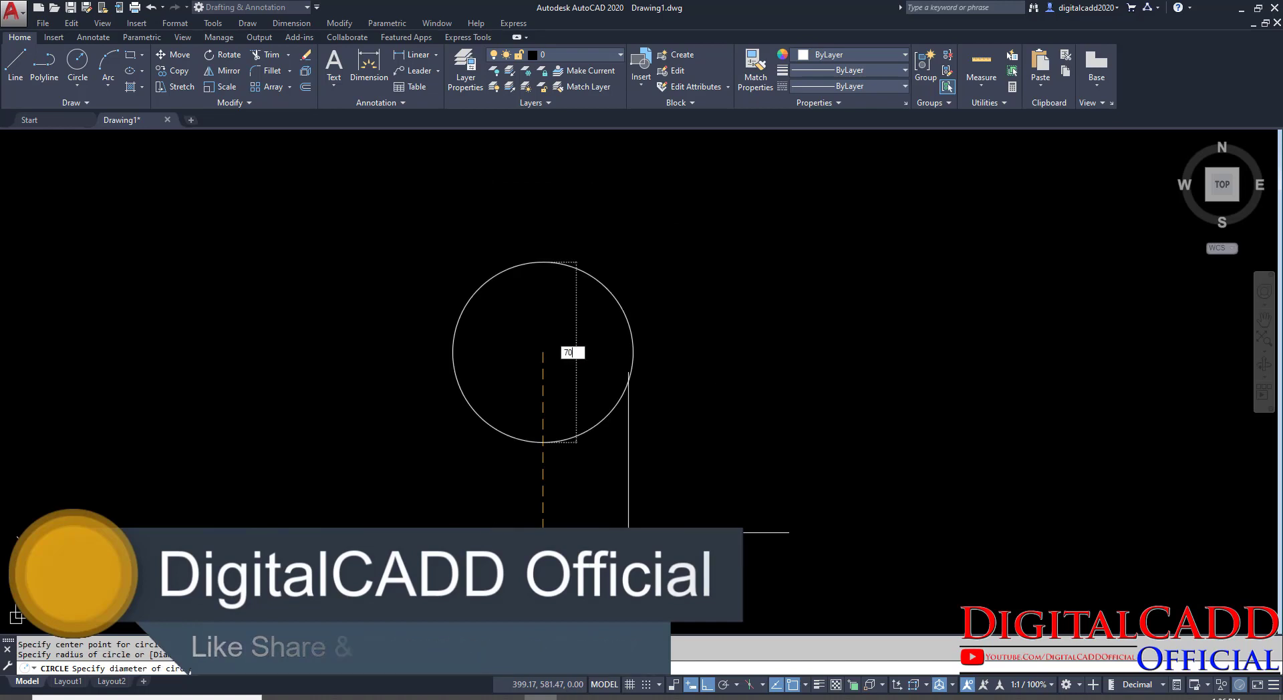
key("Return")
scroll(552, 338, "up", 4)
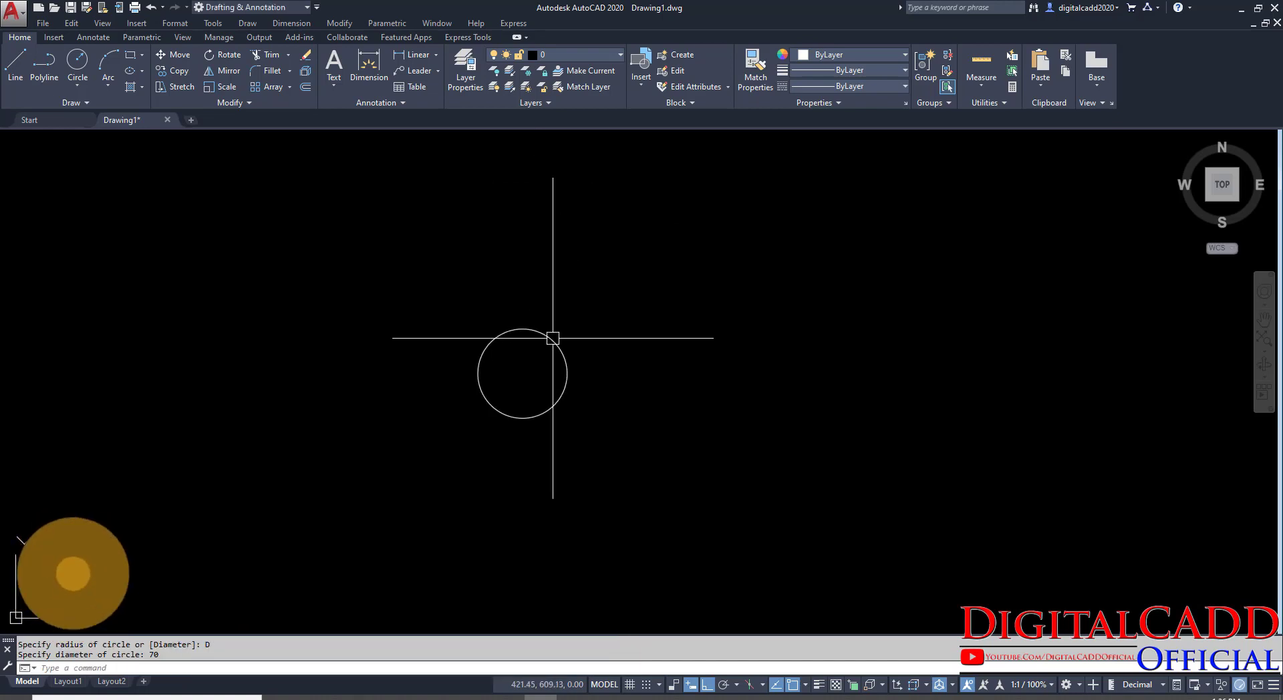
scroll(553, 338, "up", 6)
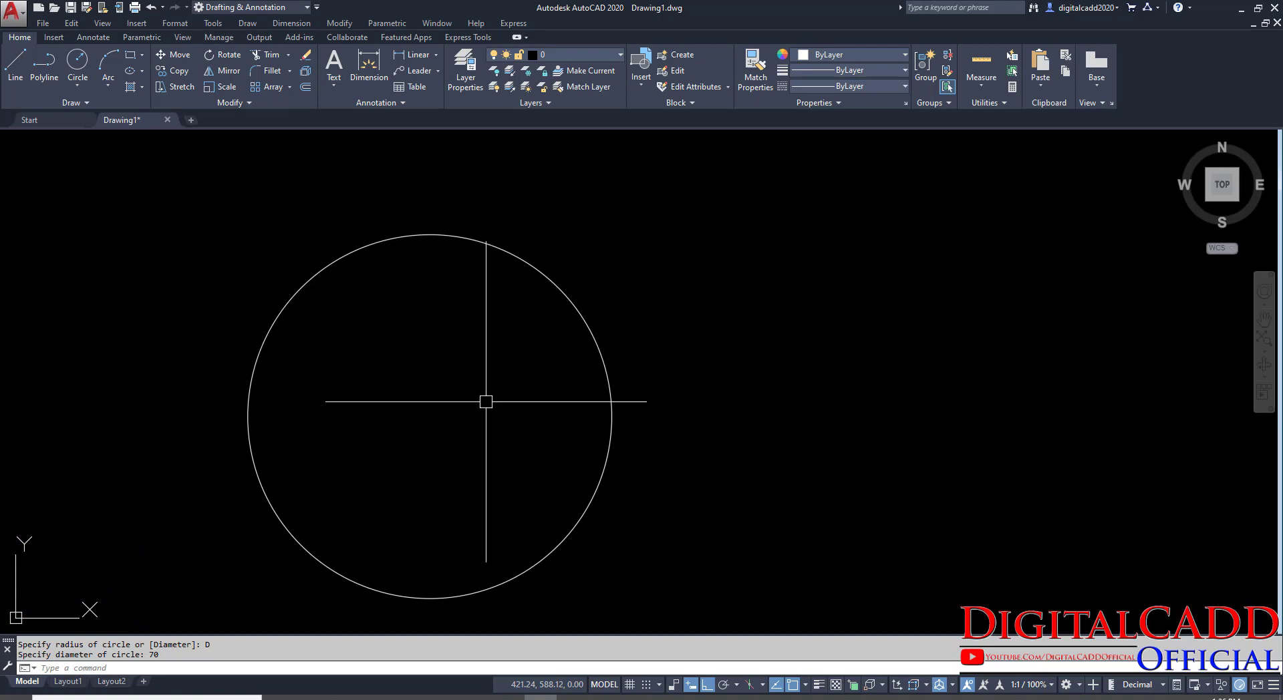
scroll(478, 392, "down", 4)
scroll(470, 381, "up", 6)
scroll(469, 382, "down", 5)
scroll(465, 384, "up", 1)
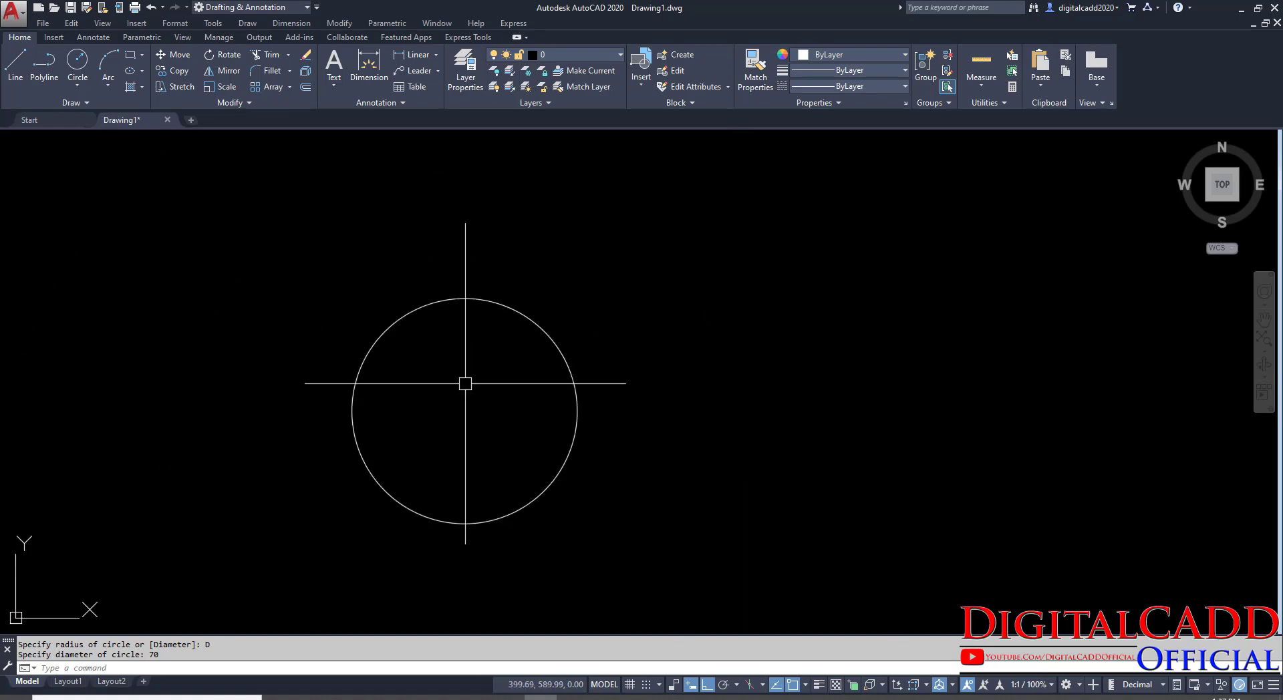
scroll(465, 384, "up", 2)
scroll(459, 387, "down", 2)
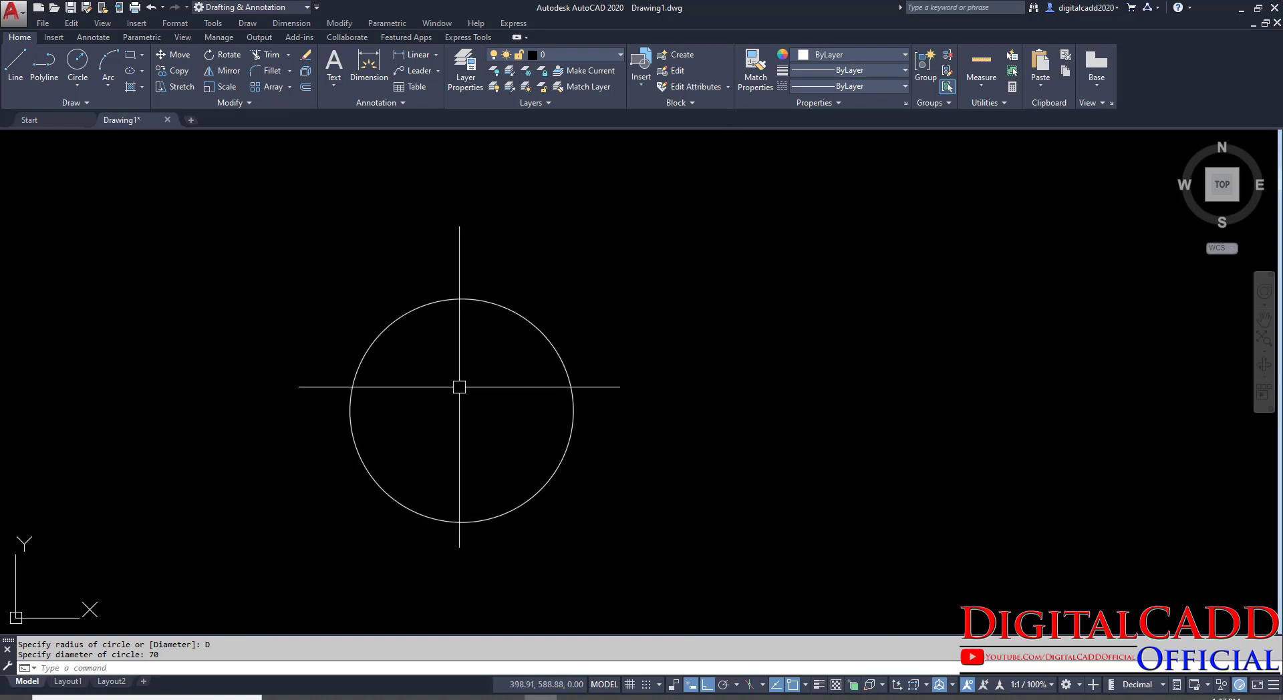
Check the spacer drawing in the PDF and draw a concentric circle of diameter 54 inside the outer circle in AutoCAD.
middle_click_drag(469, 450, 428, 418)
left_click(377, 698)
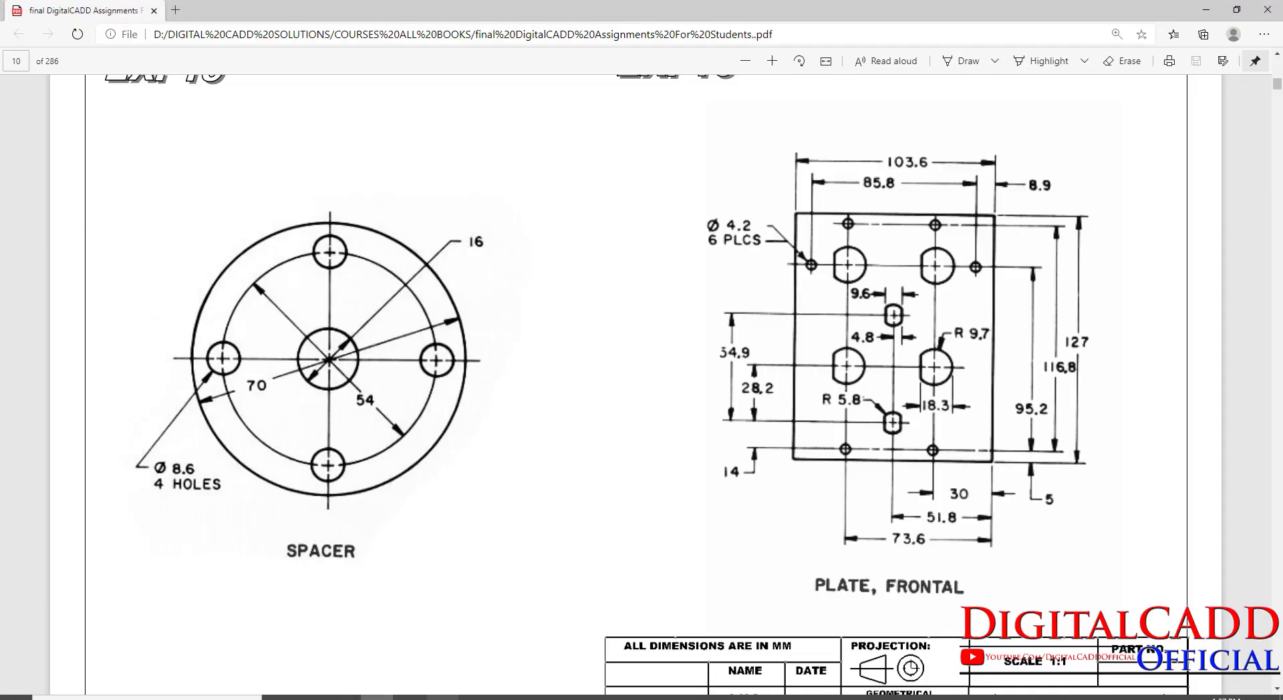
left_click(540, 698)
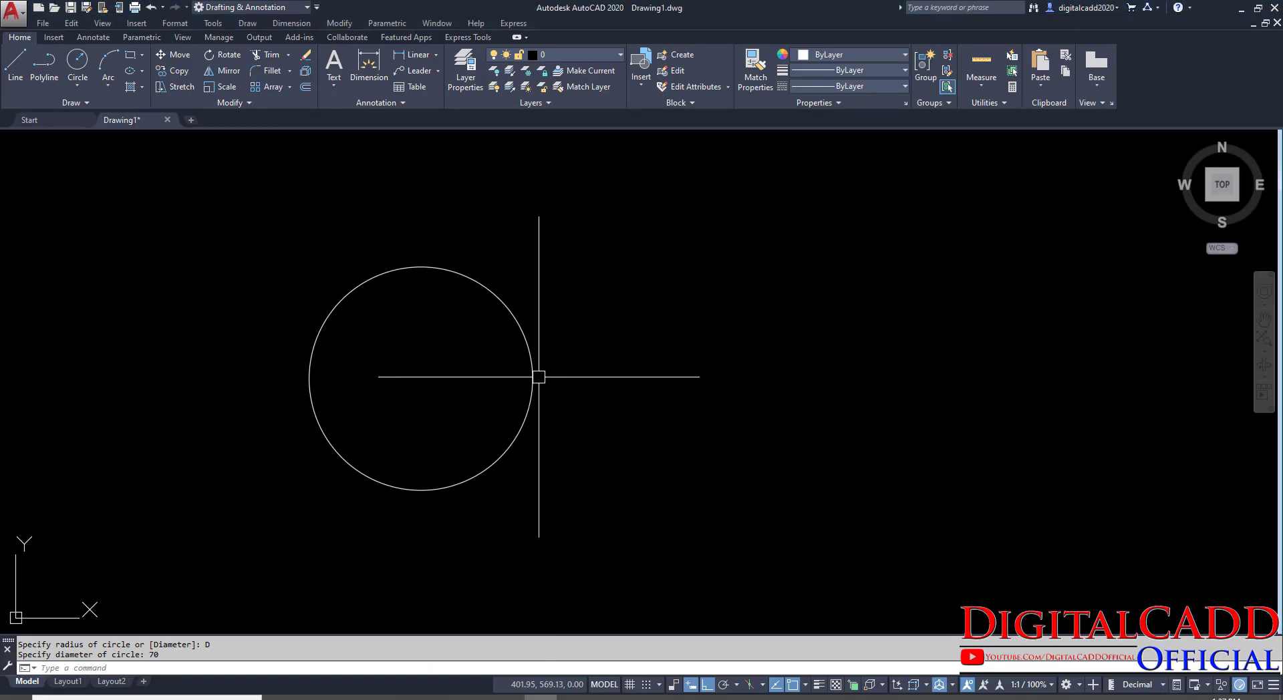
key("Return")
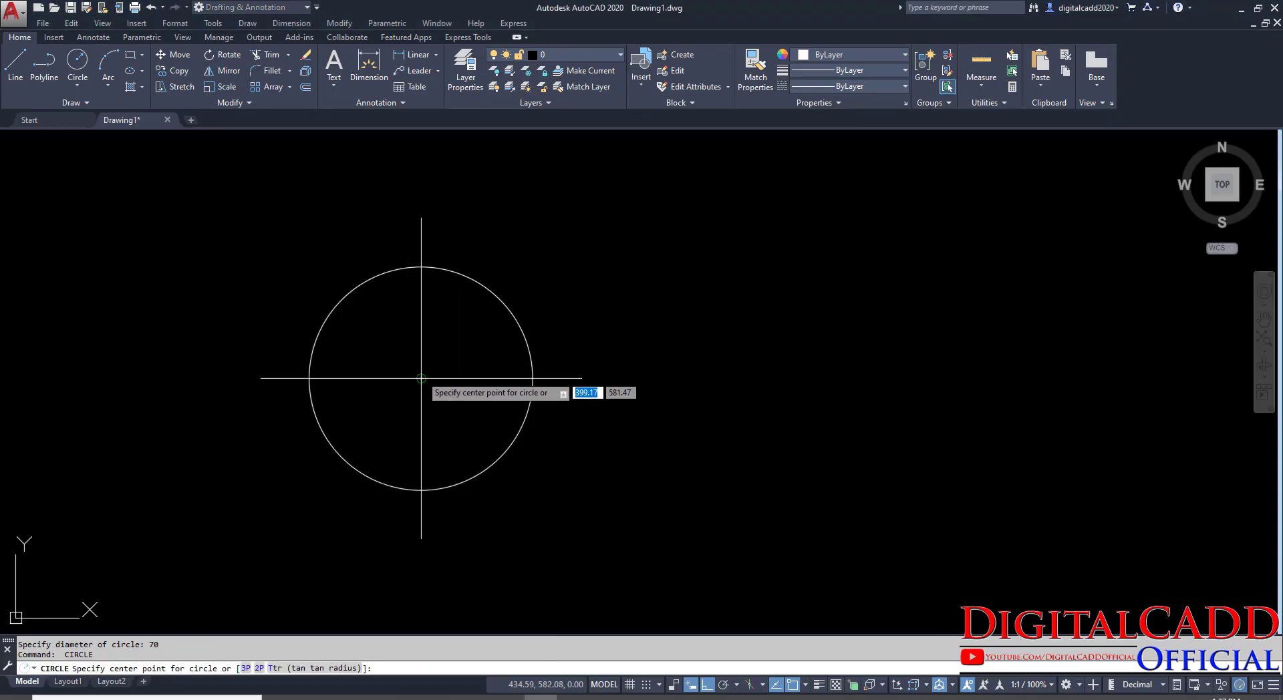
left_click(421, 378)
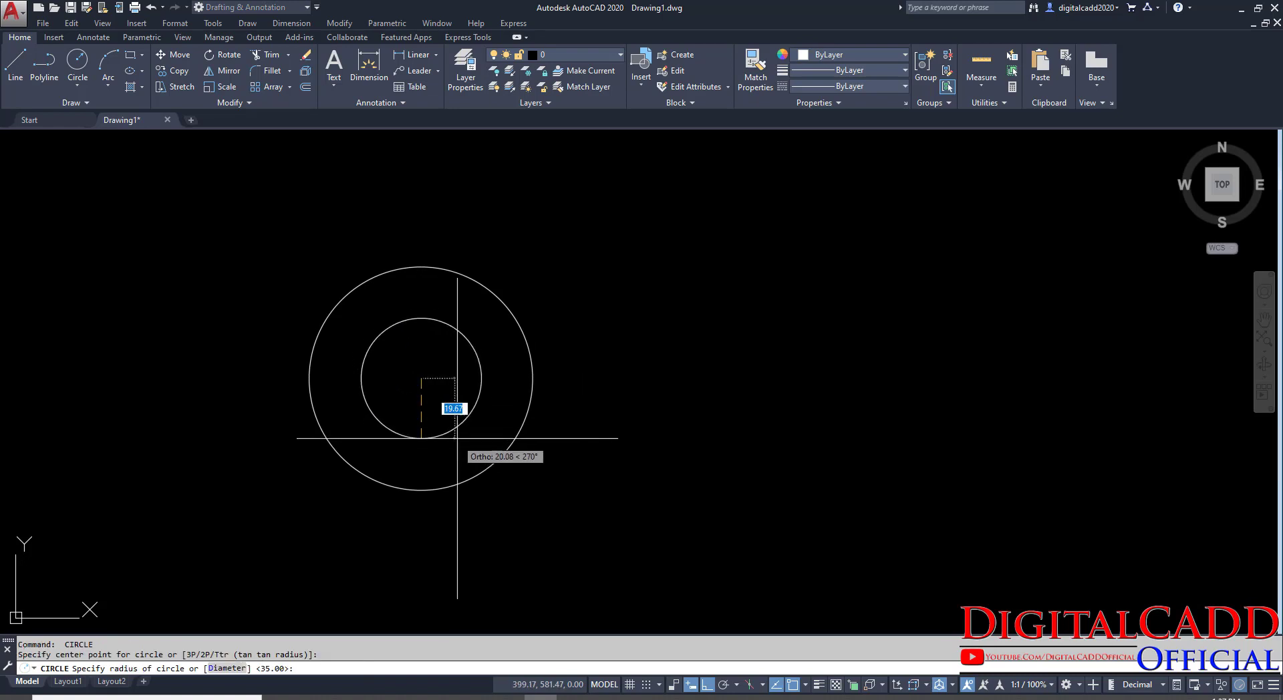
type("D")
key("Return")
type("54")
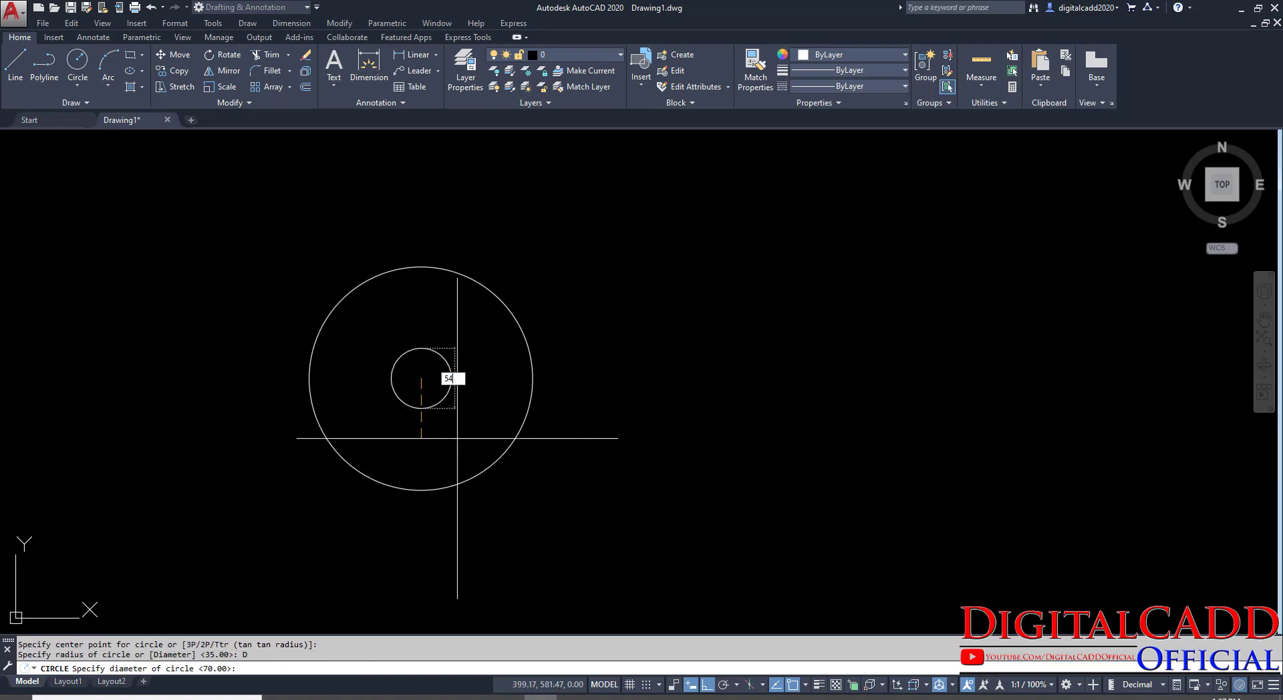
key("Return")
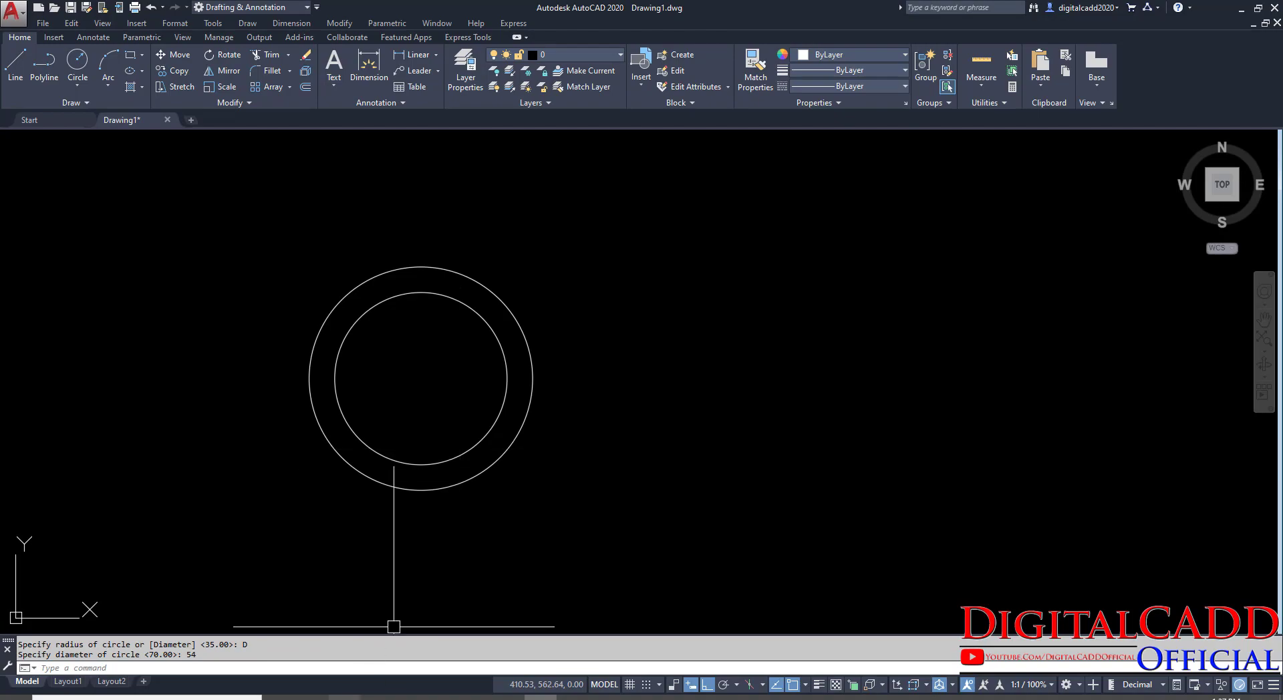
Check the spacer drawing in the PDF and draw a concentric circle of diameter 16 at the centre in AutoCAD.
key("alt+Tab")
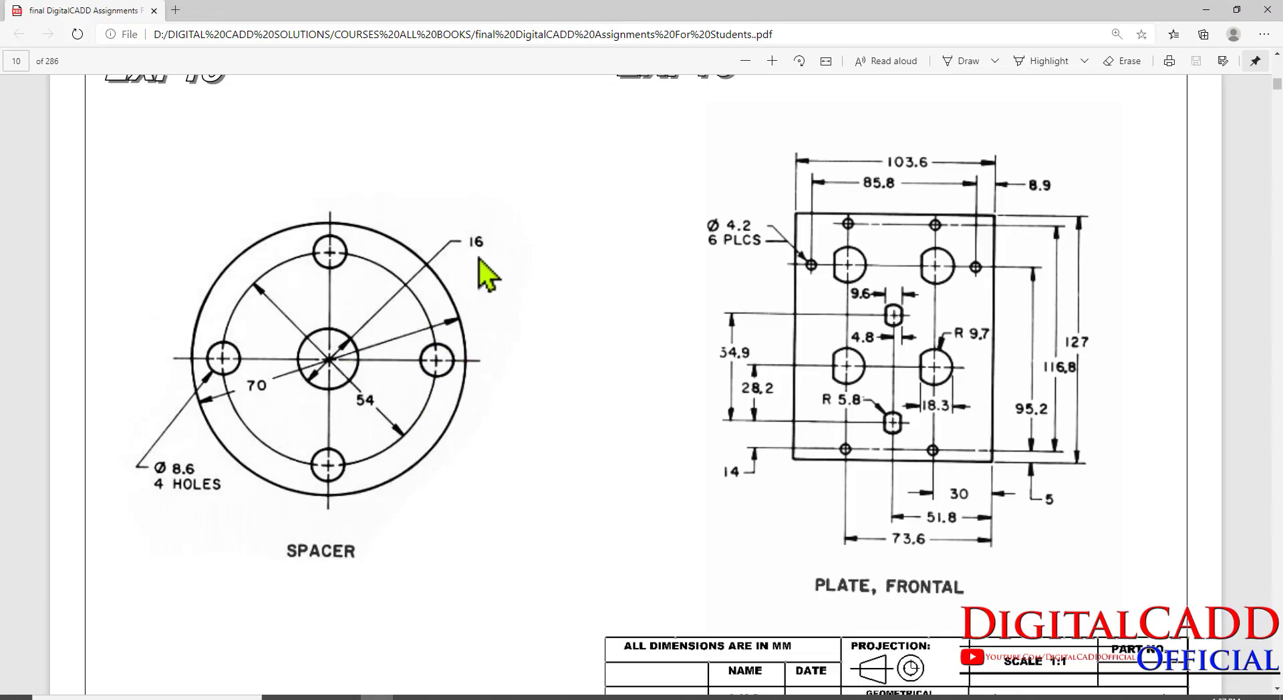
key("alt+Tab")
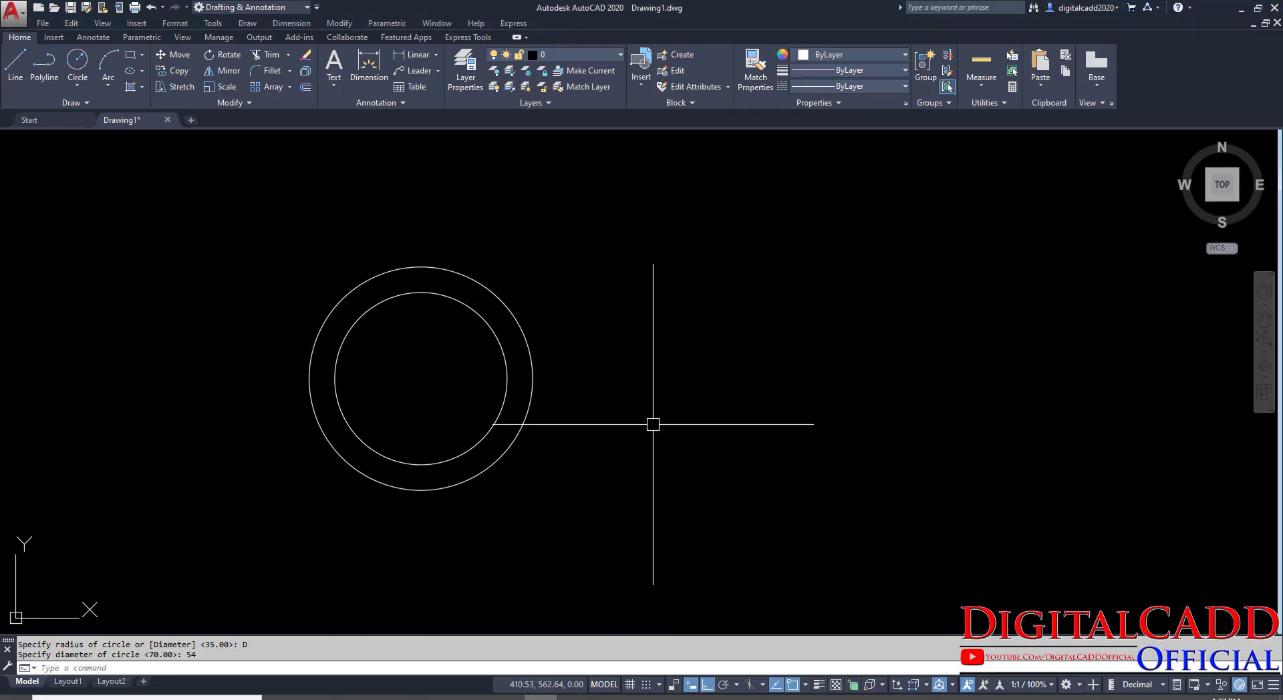
key("Return")
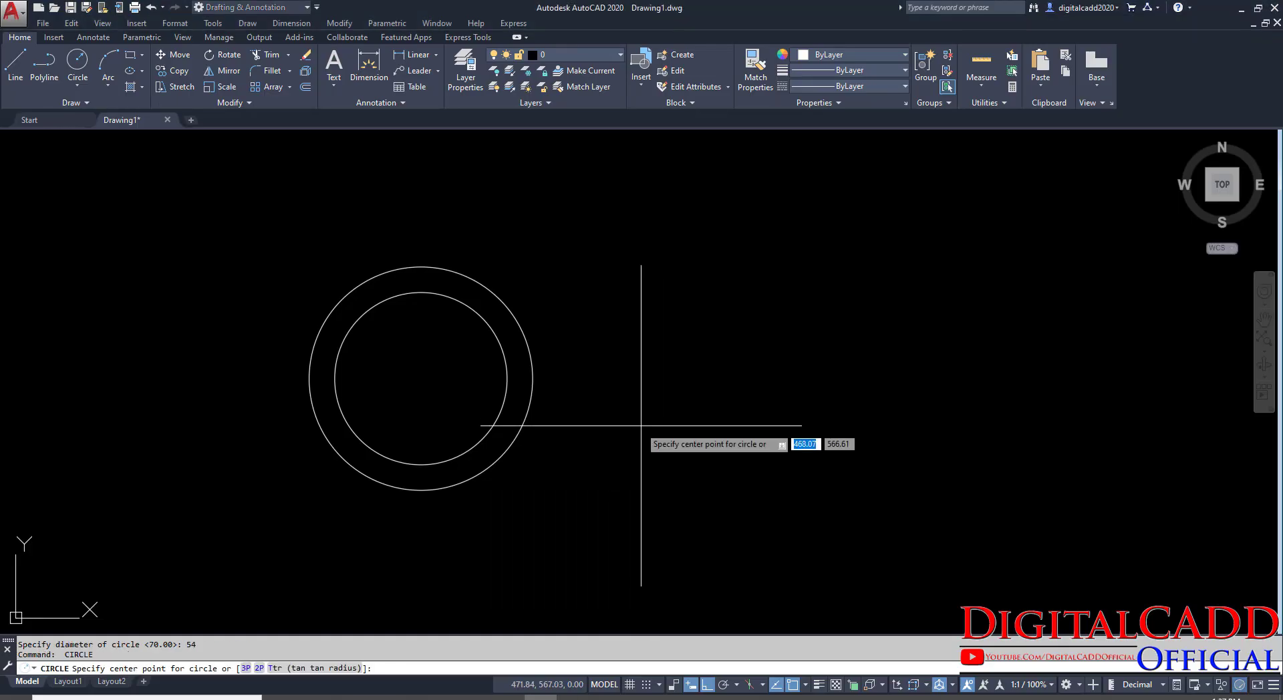
left_click(421, 378)
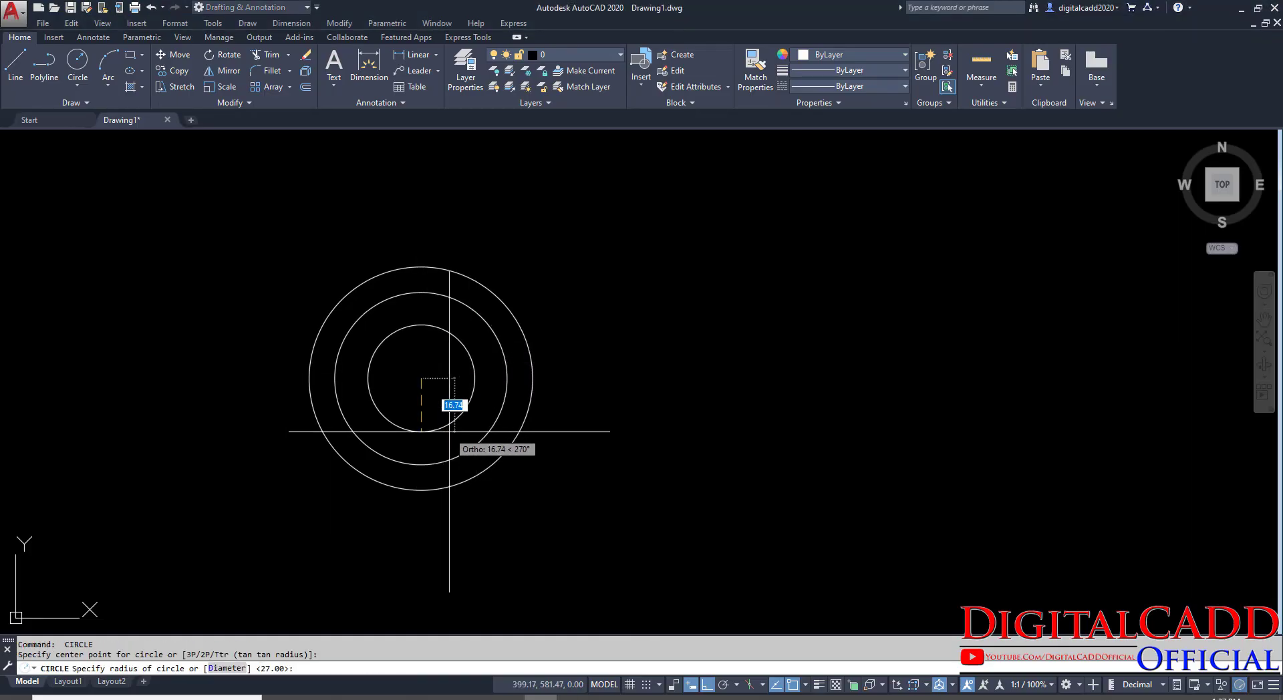
type("D")
key("Return")
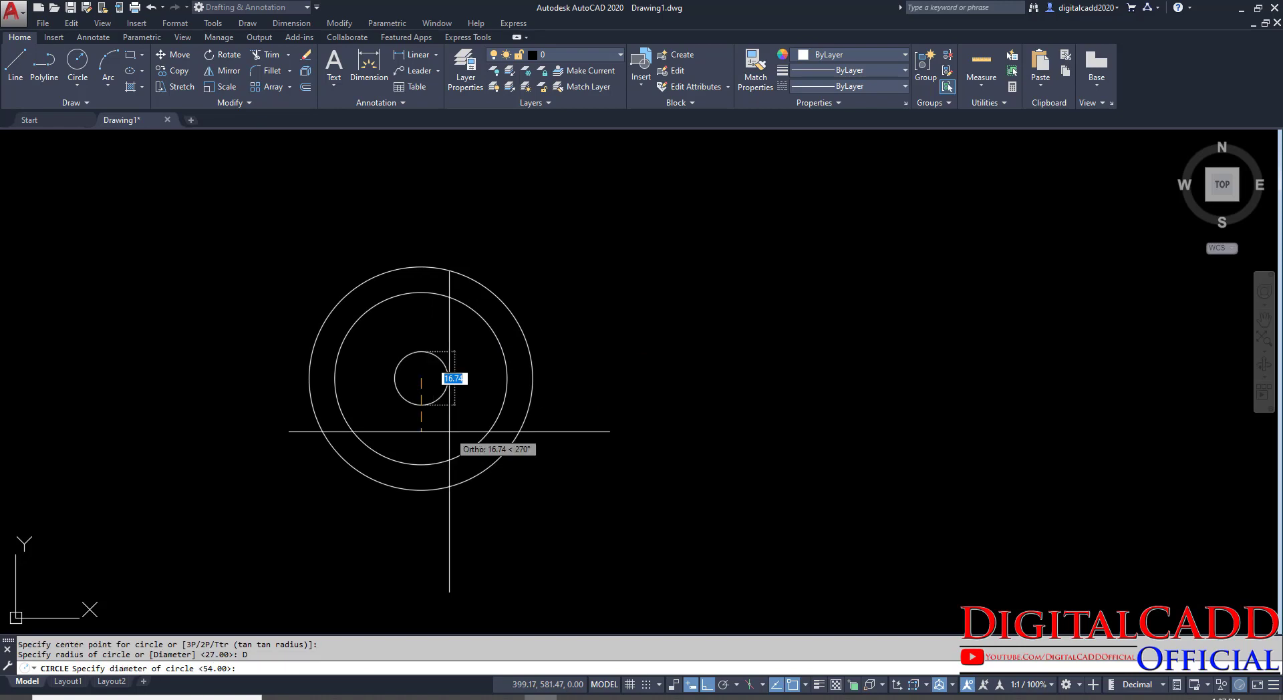
type("16")
key("Return")
Check the hole size in the PDF, then draw a circle of diameter 8.6 centred on the left quadrant of the 54 circle in AutoCAD.
scroll(457, 384, "up", 2)
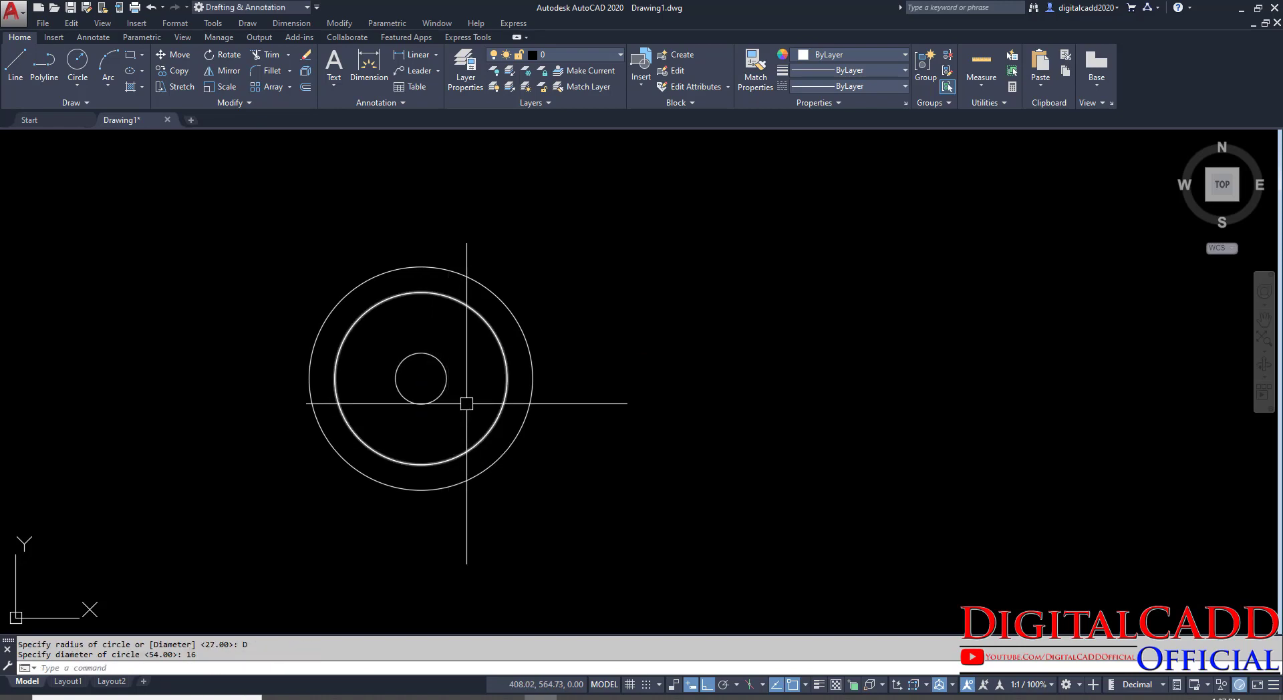
left_click(386, 696)
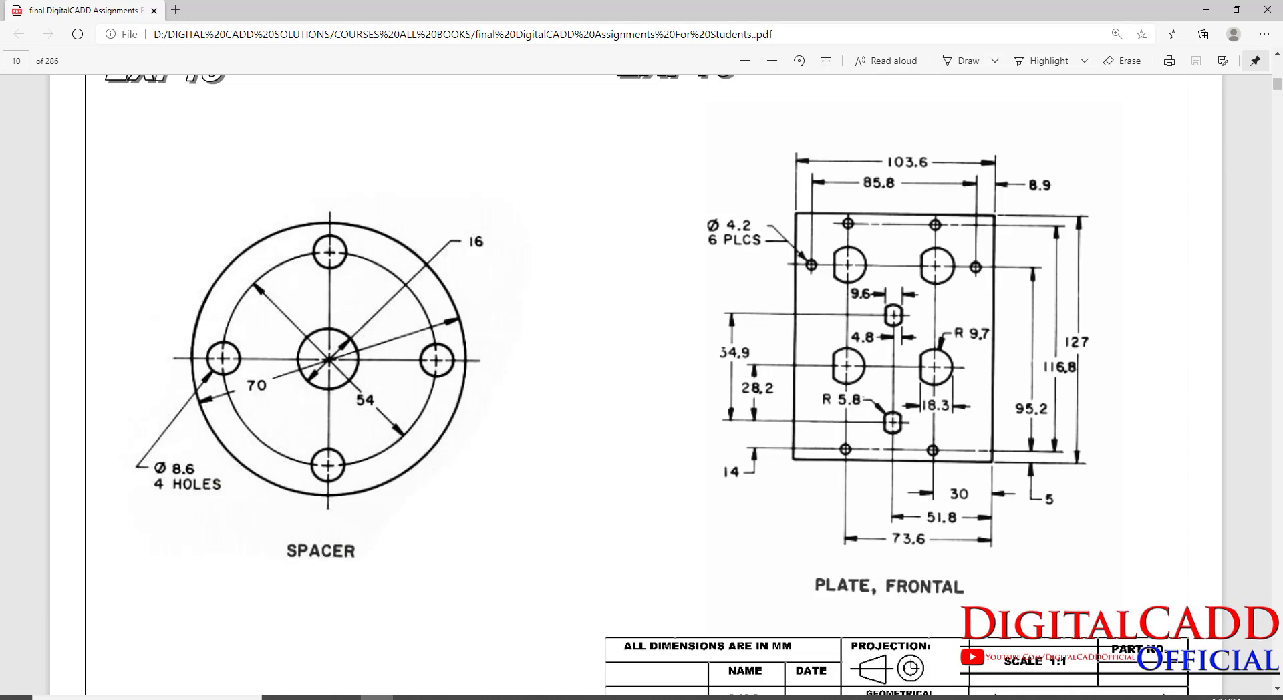
left_click(540, 697)
key("Return")
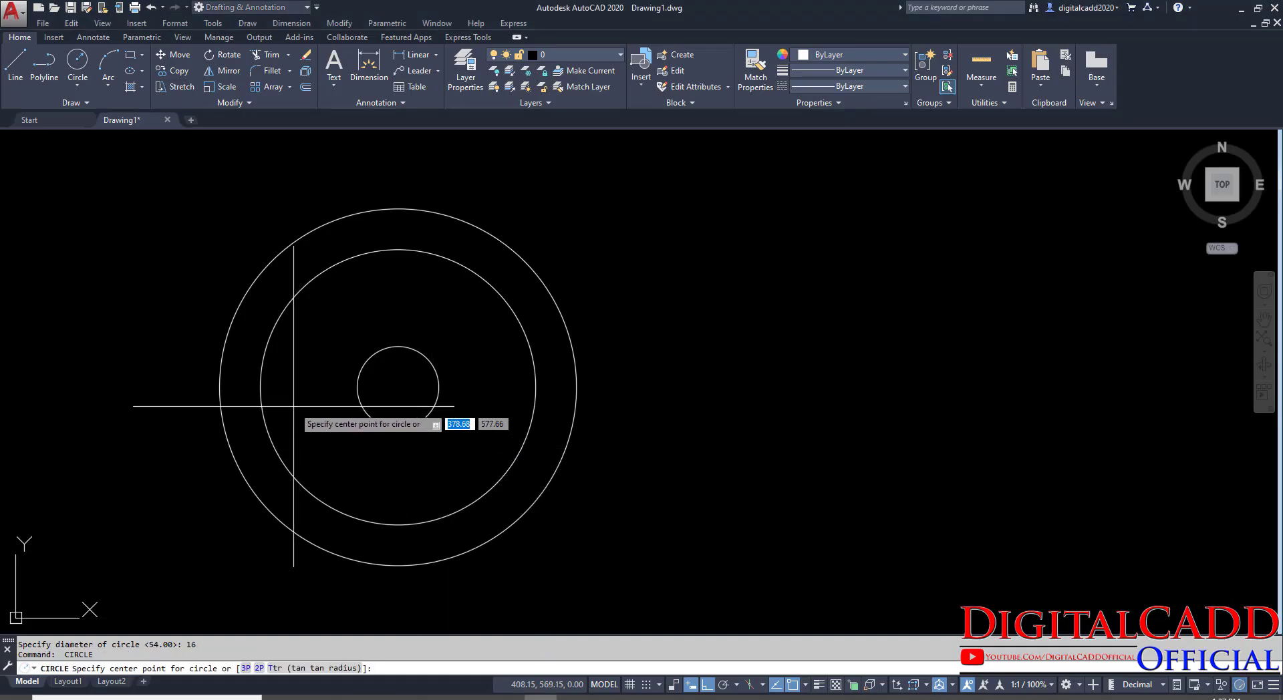
left_click(261, 388)
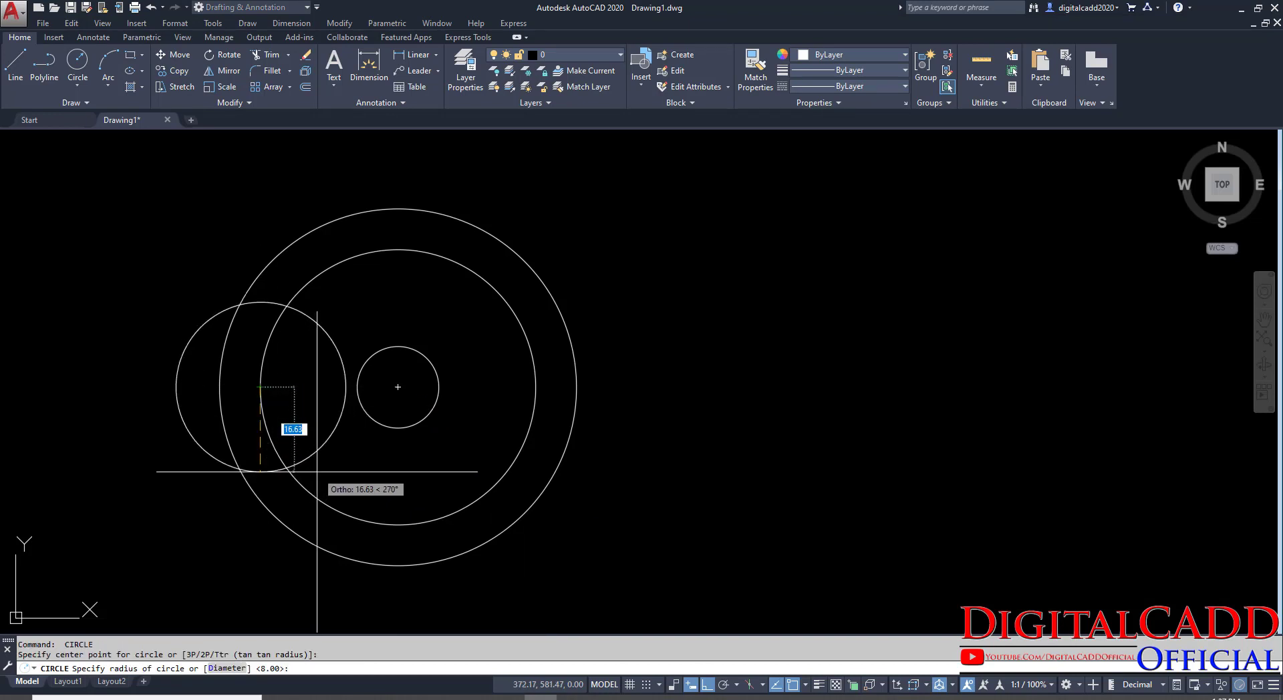
type("D")
key("Return")
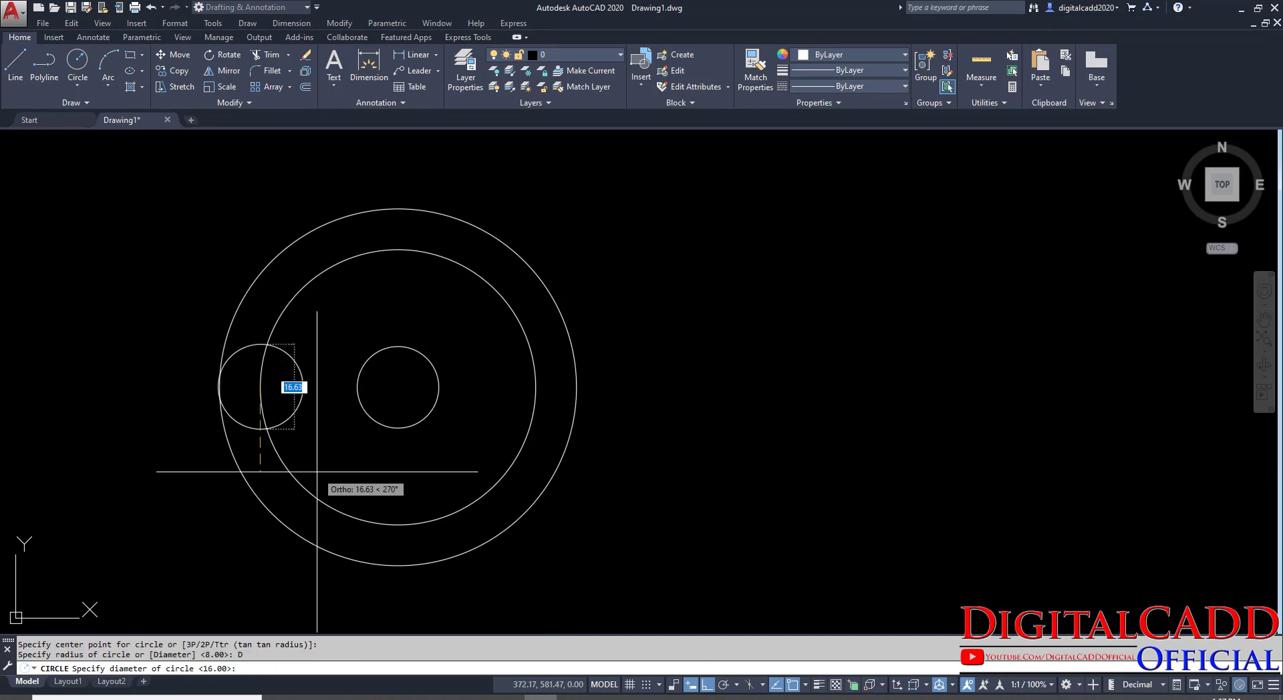
type("8.6")
key("Return")
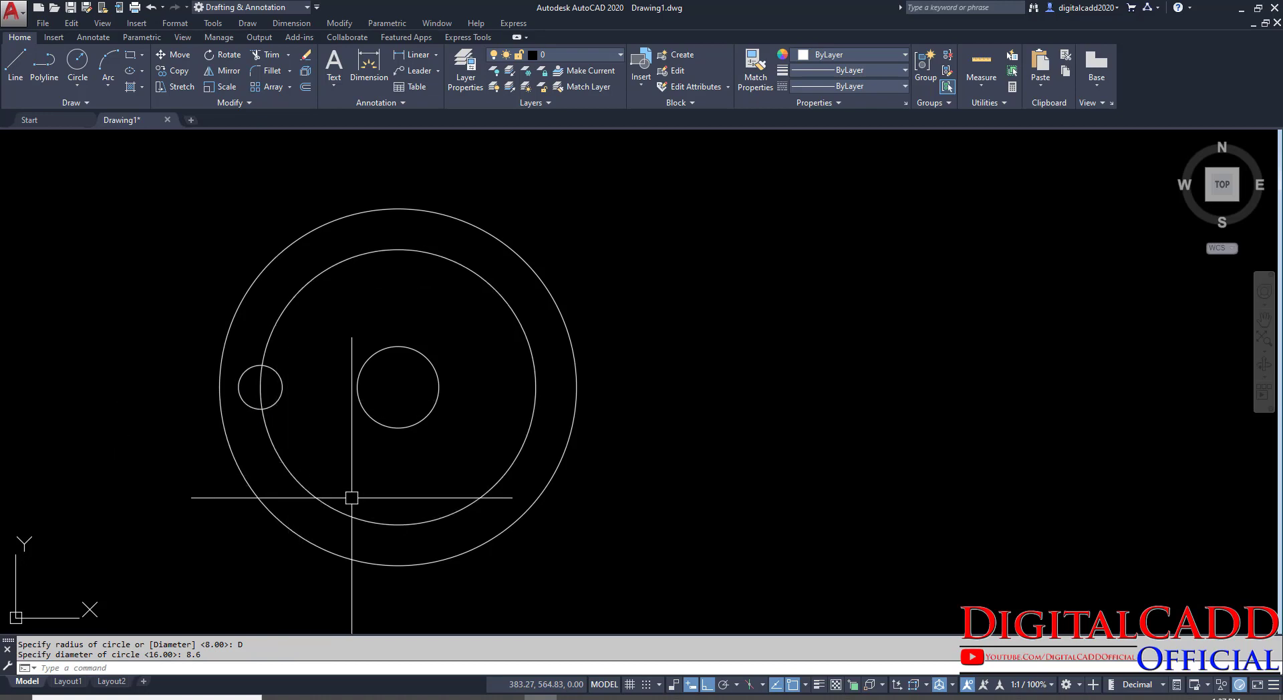
Try a polar array of the 8.6 hole about the common centre with the PDF's 4 items, and undo it.
left_click(289, 91)
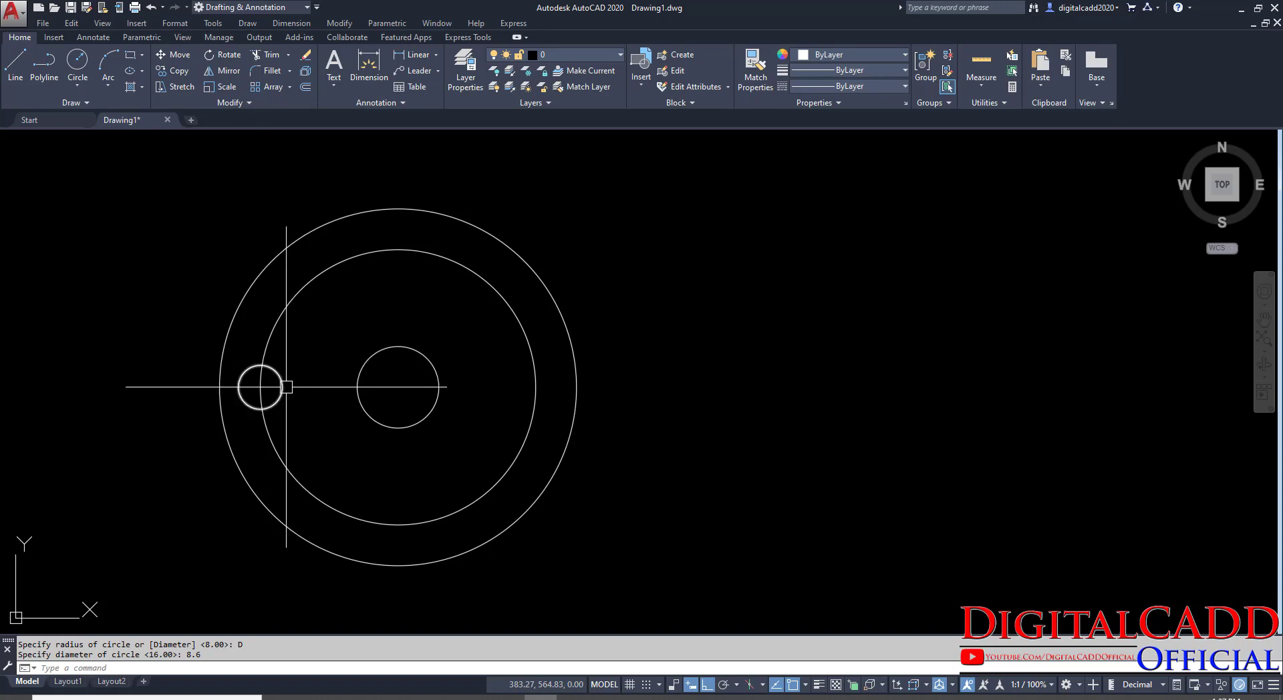
left_click(288, 383)
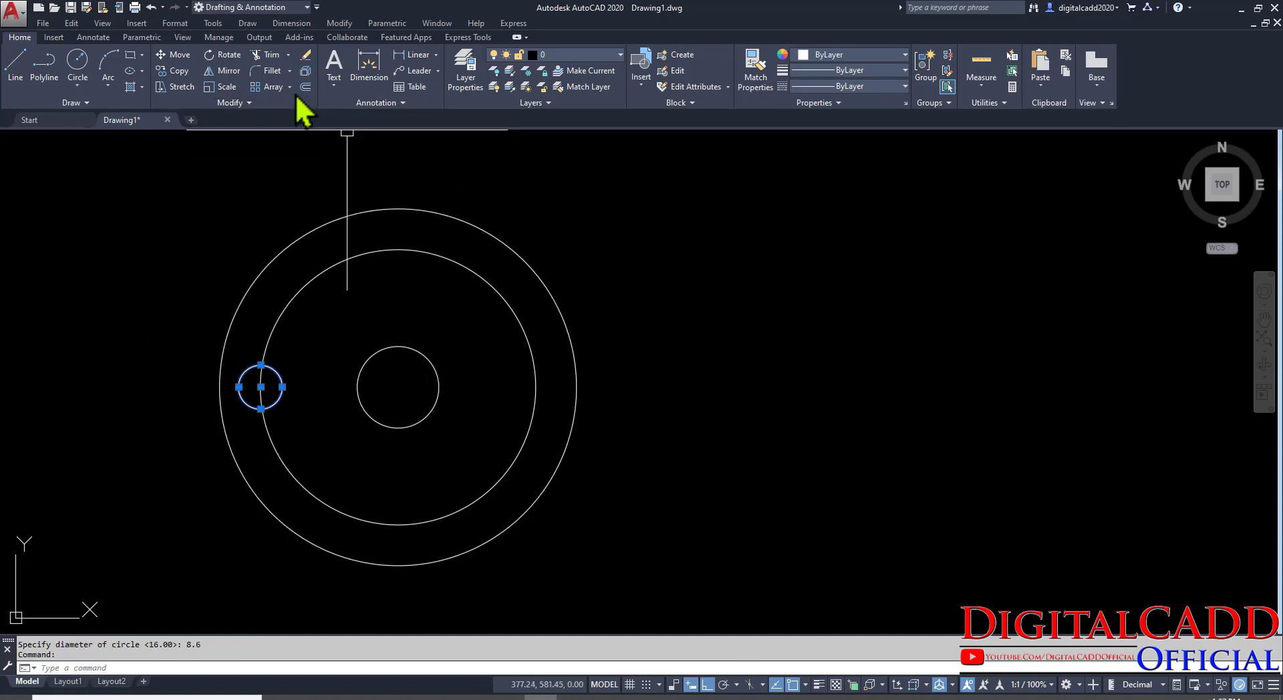
left_click(314, 167)
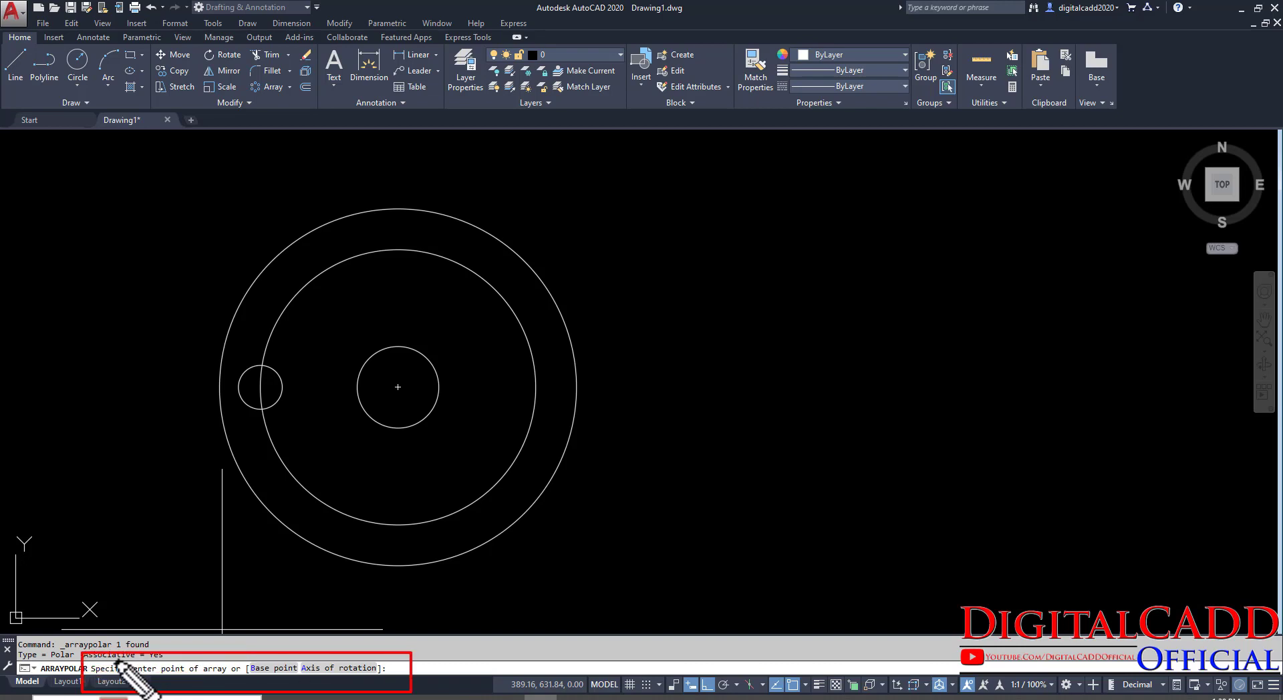
left_click(399, 387)
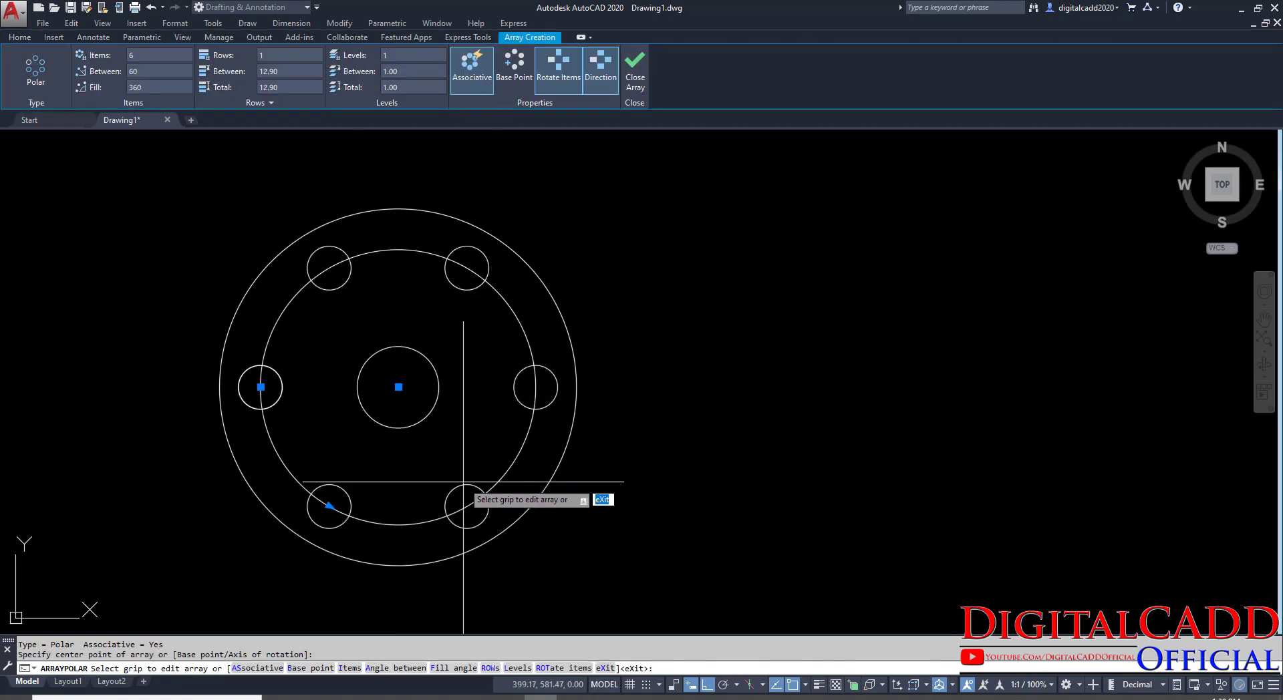
key("alt+Tab")
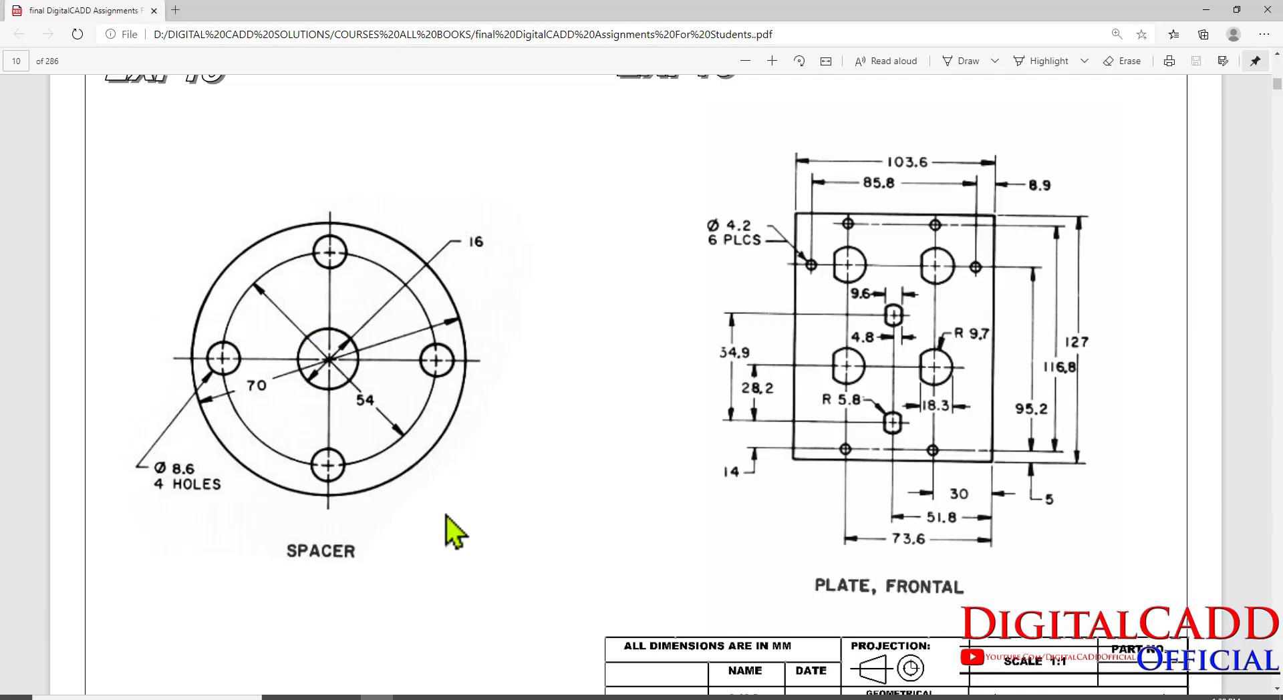
key("alt+Tab")
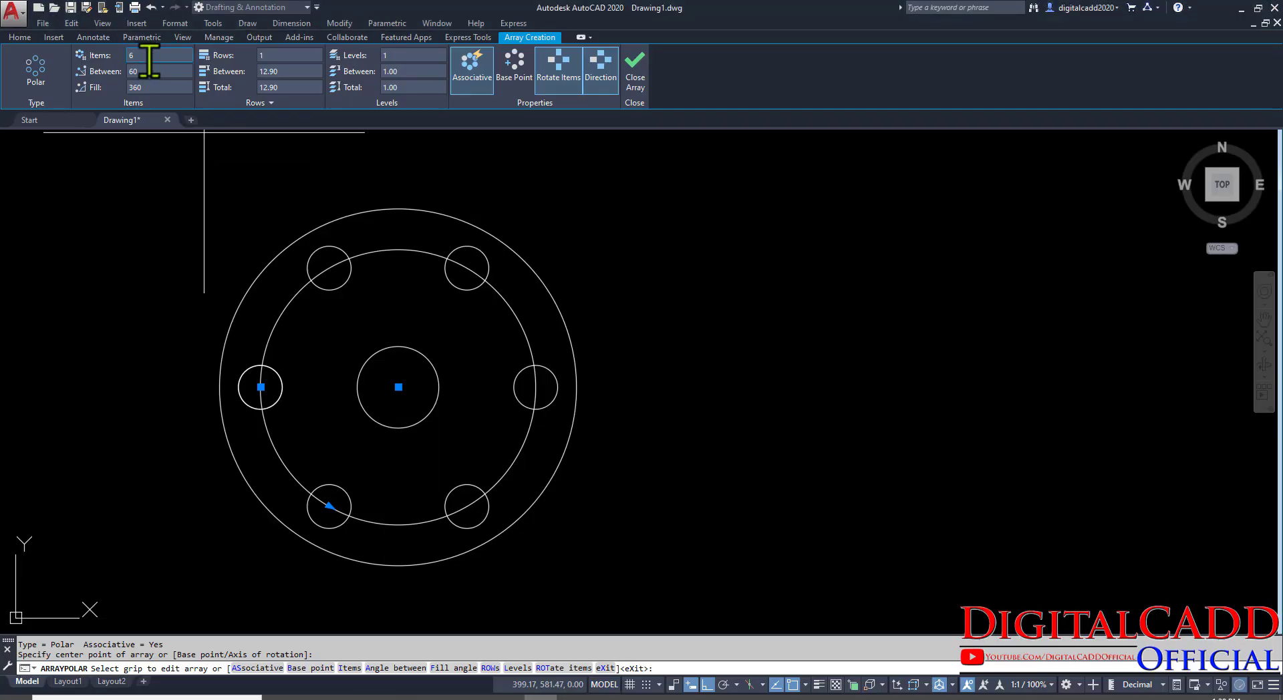
left_click_drag(149, 57, 127, 59)
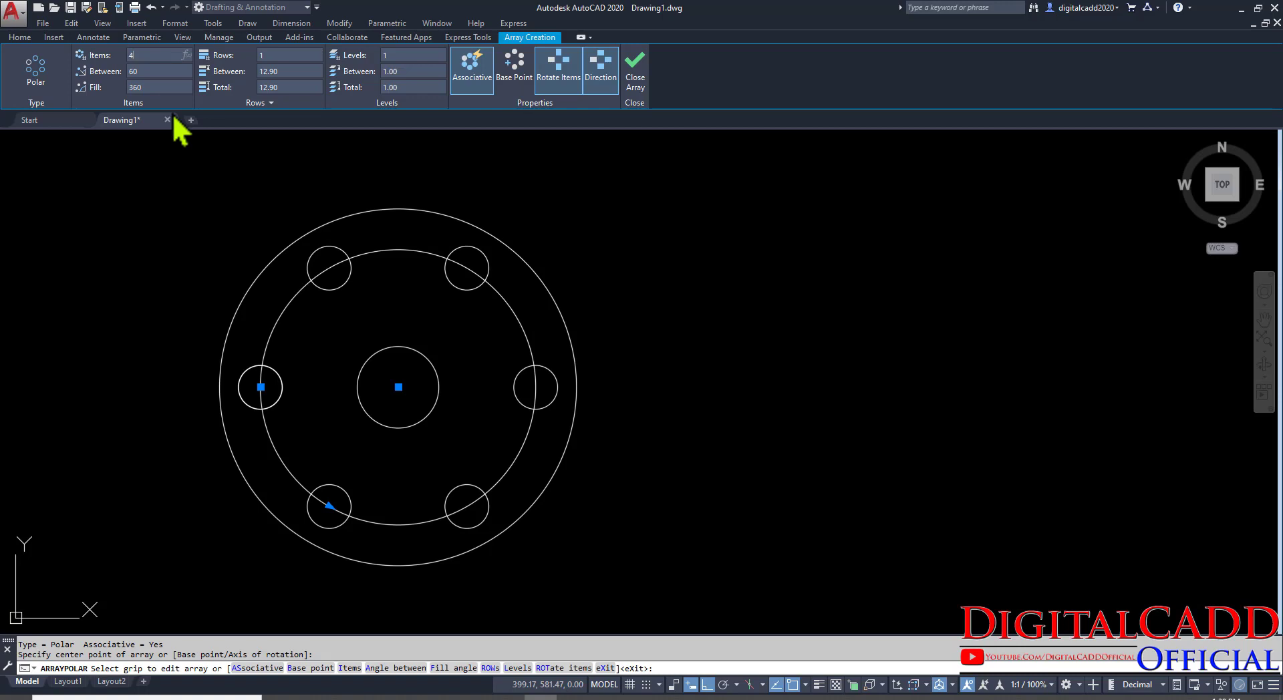
type("4")
key("Return")
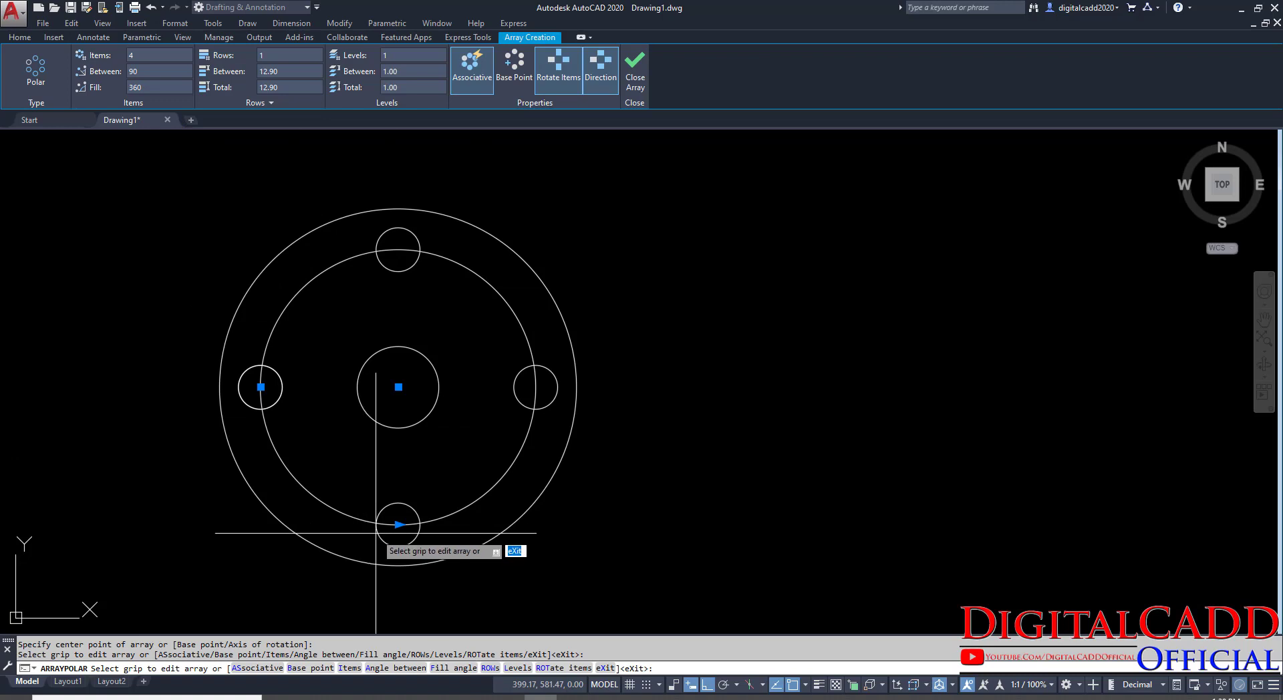
key("Escape")
middle_click_drag(525, 475, 539, 483)
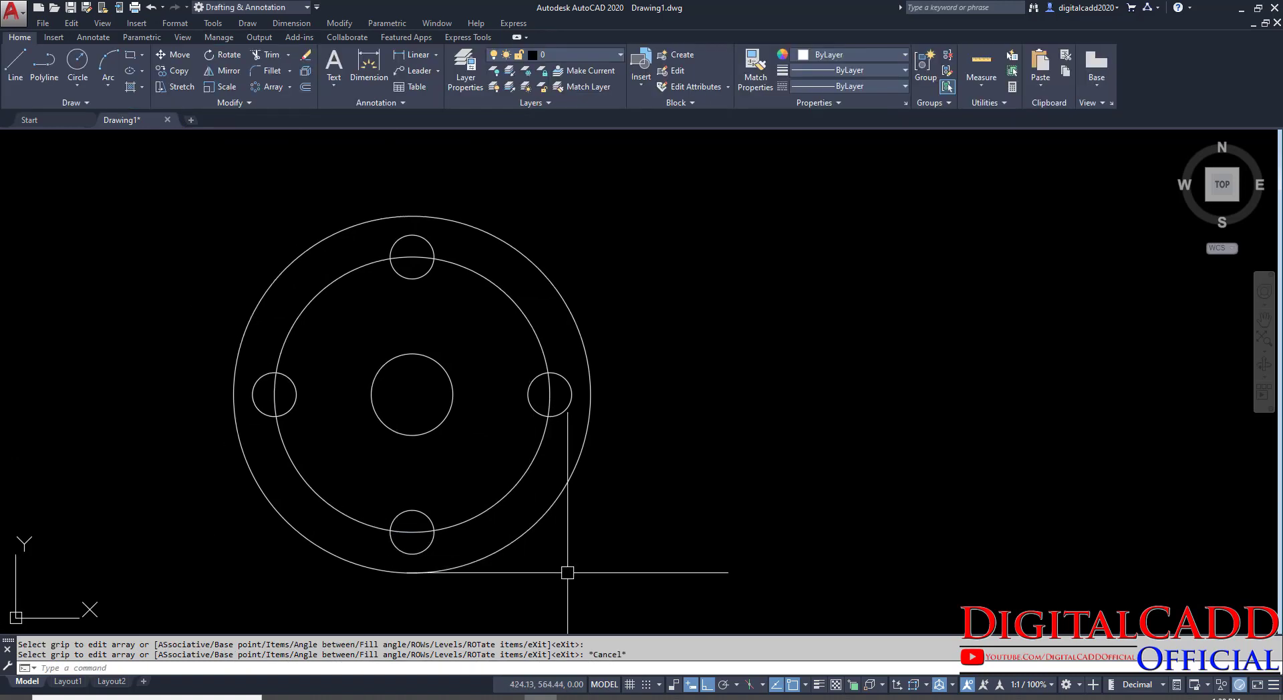
key("ctrl+z")
key("ctrl+z")
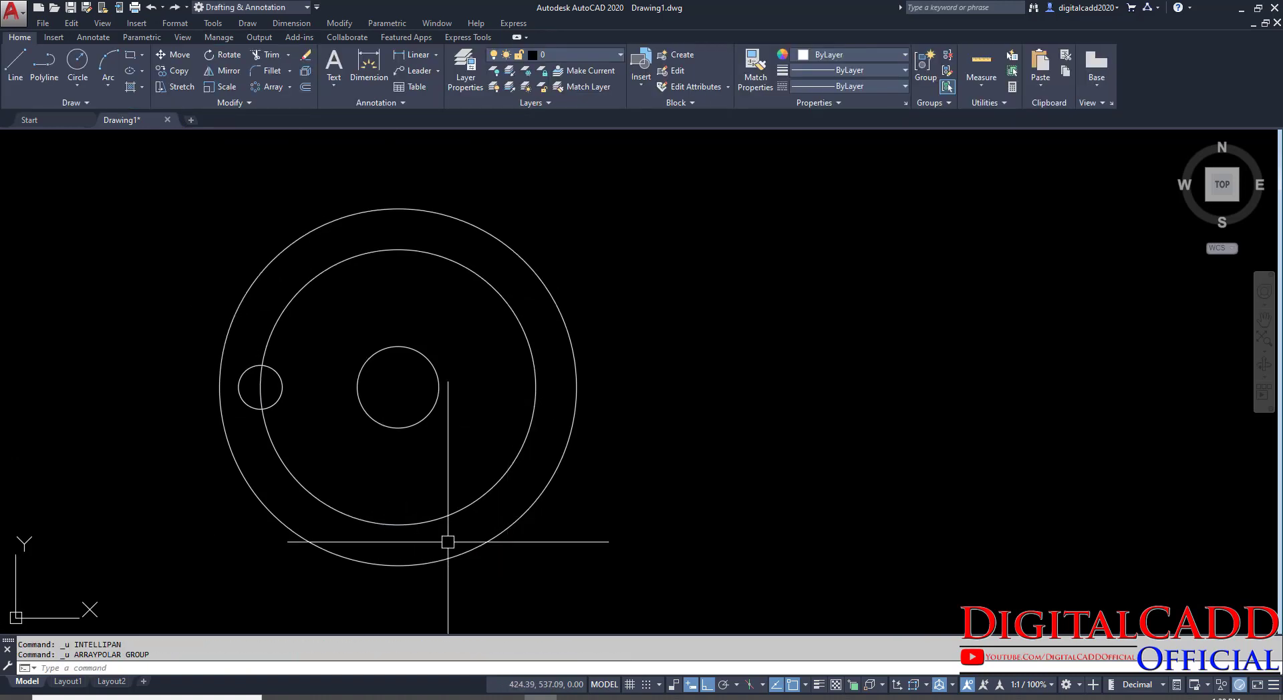
Create a polar array of the 8.6 hole about the common centre of the circles with 4 items.
left_click(278, 386)
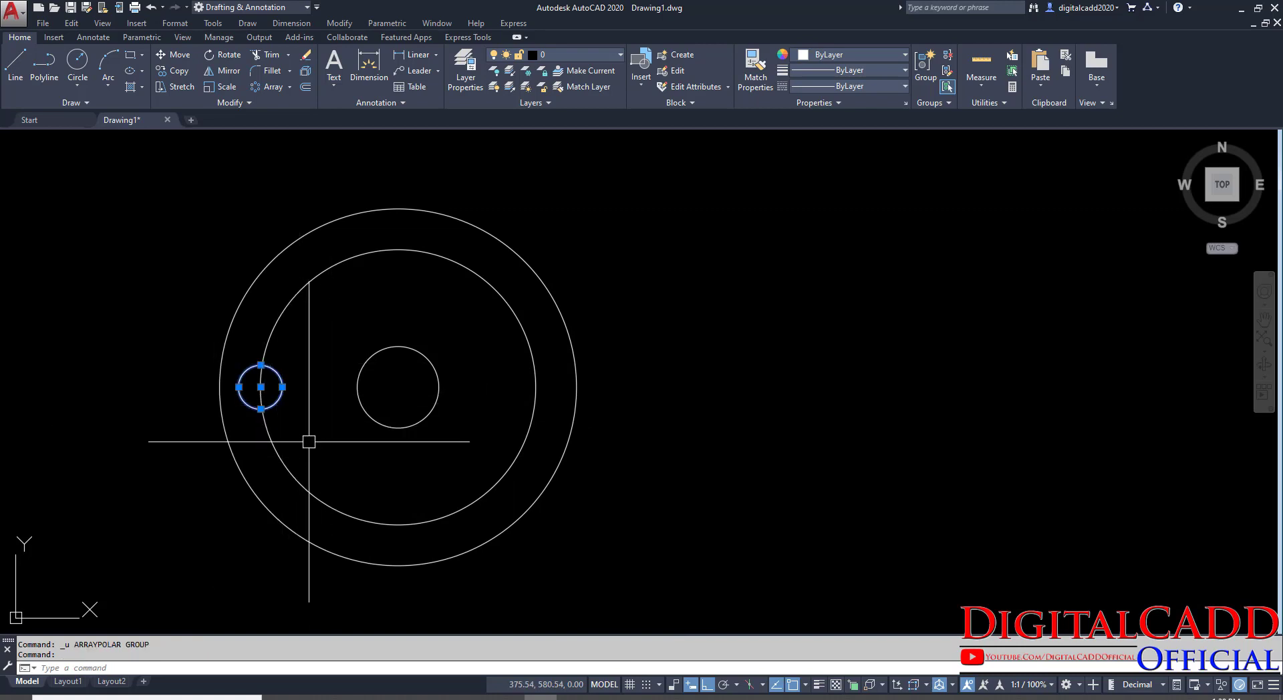
left_click(290, 87)
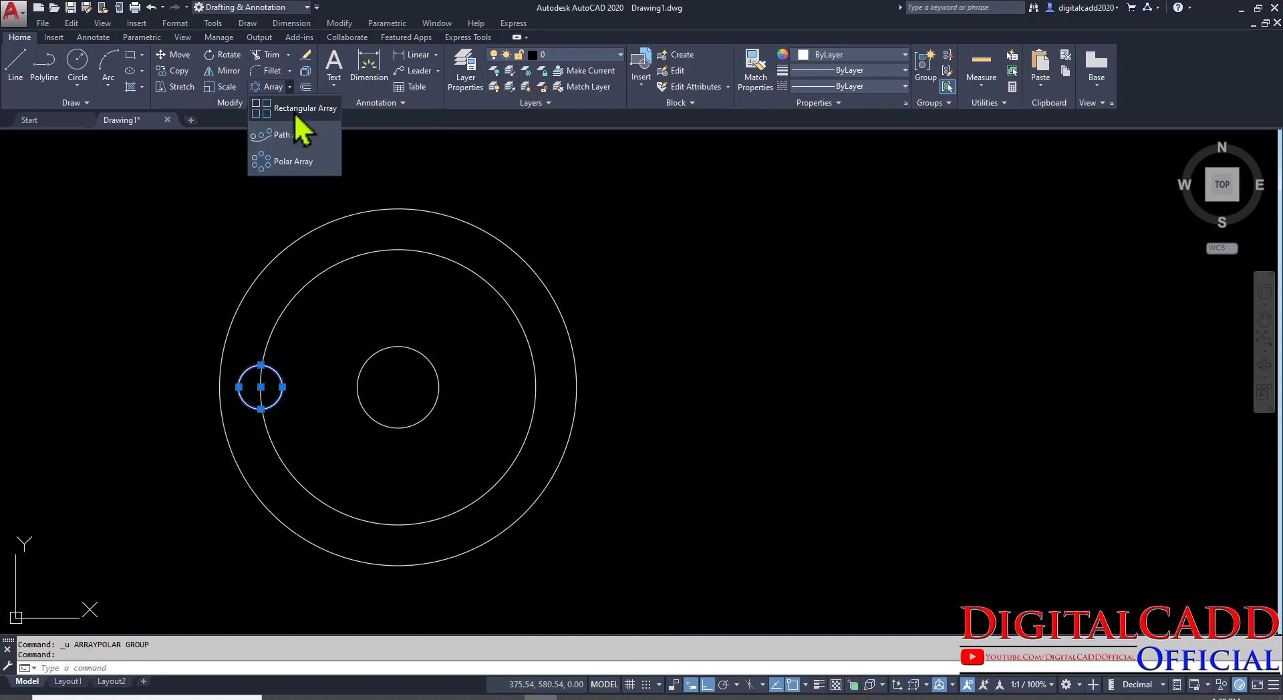
left_click(313, 164)
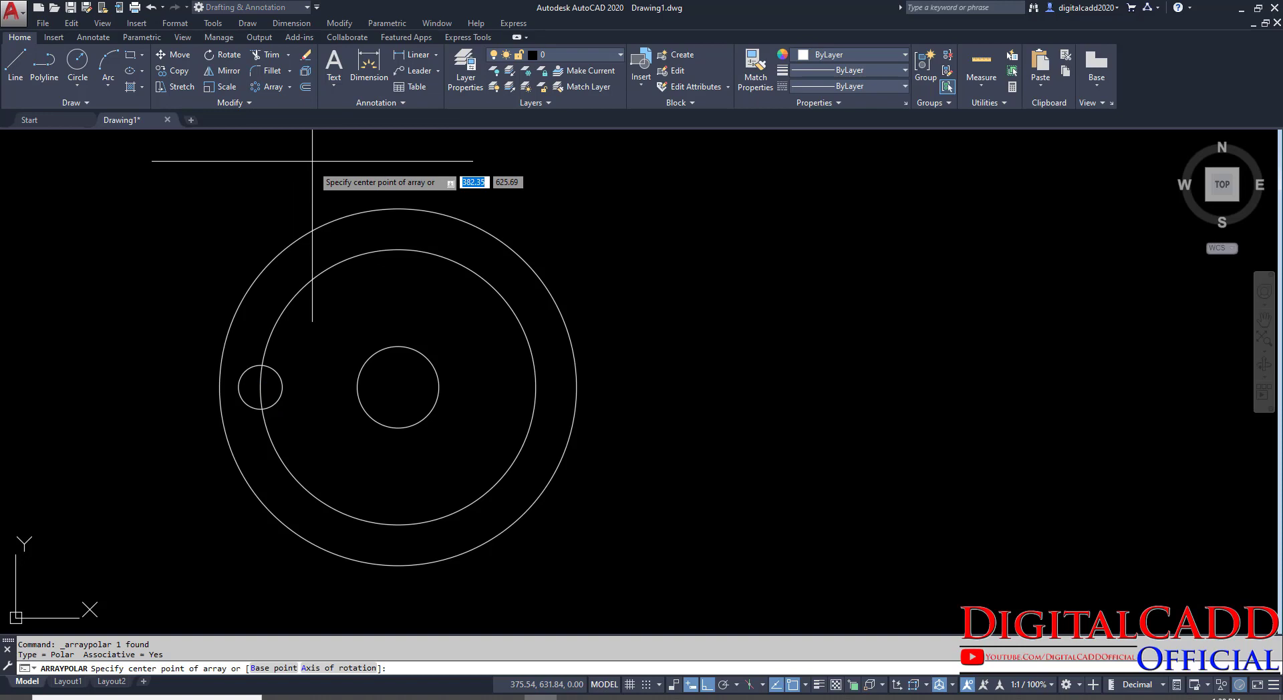
left_click(399, 387)
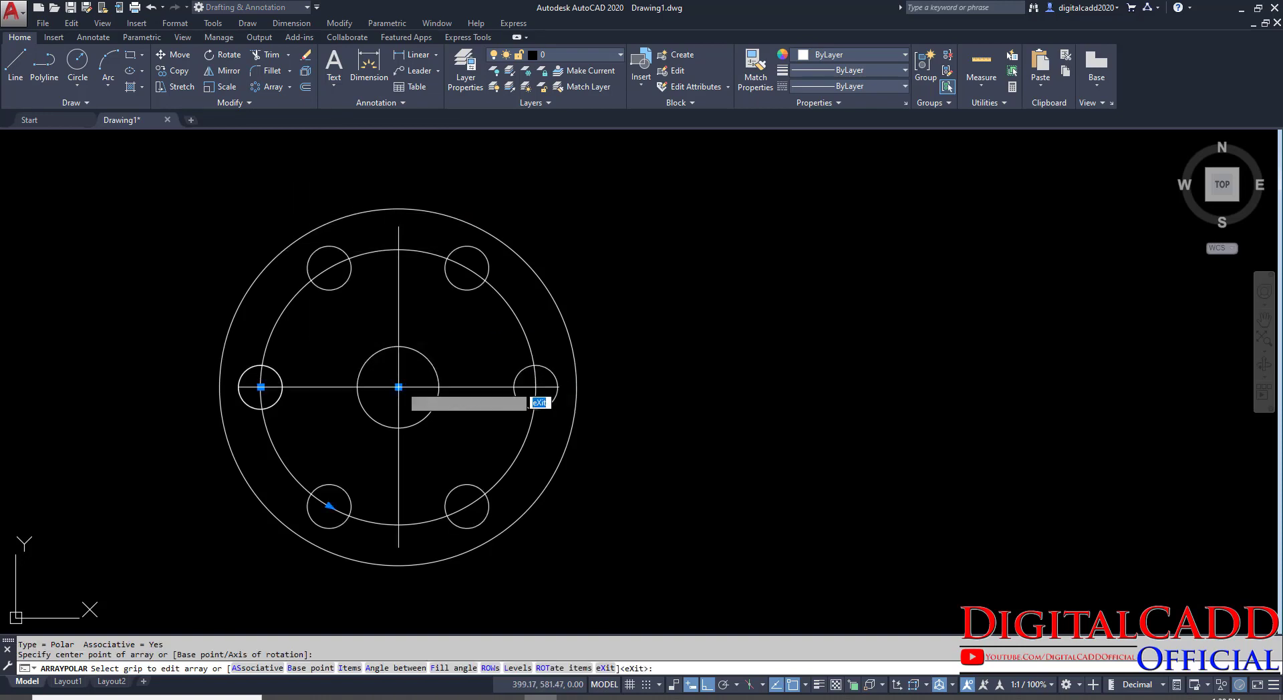
left_click(155, 55)
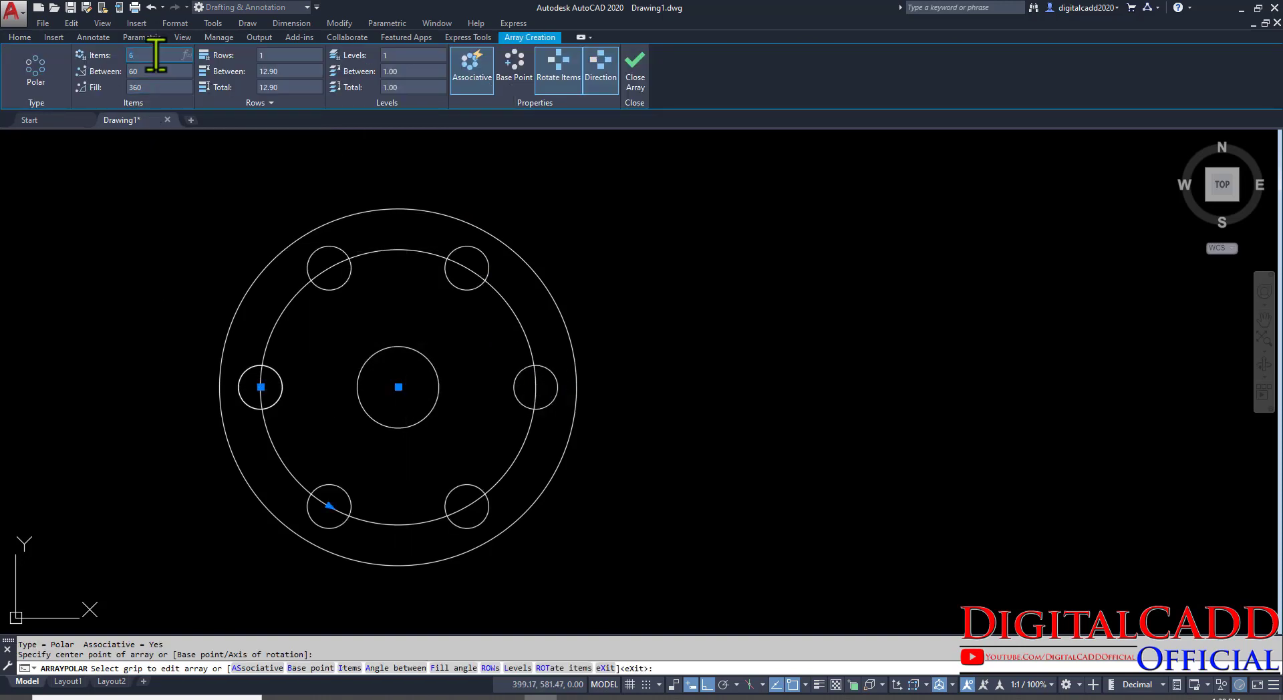
type("4")
key("Return")
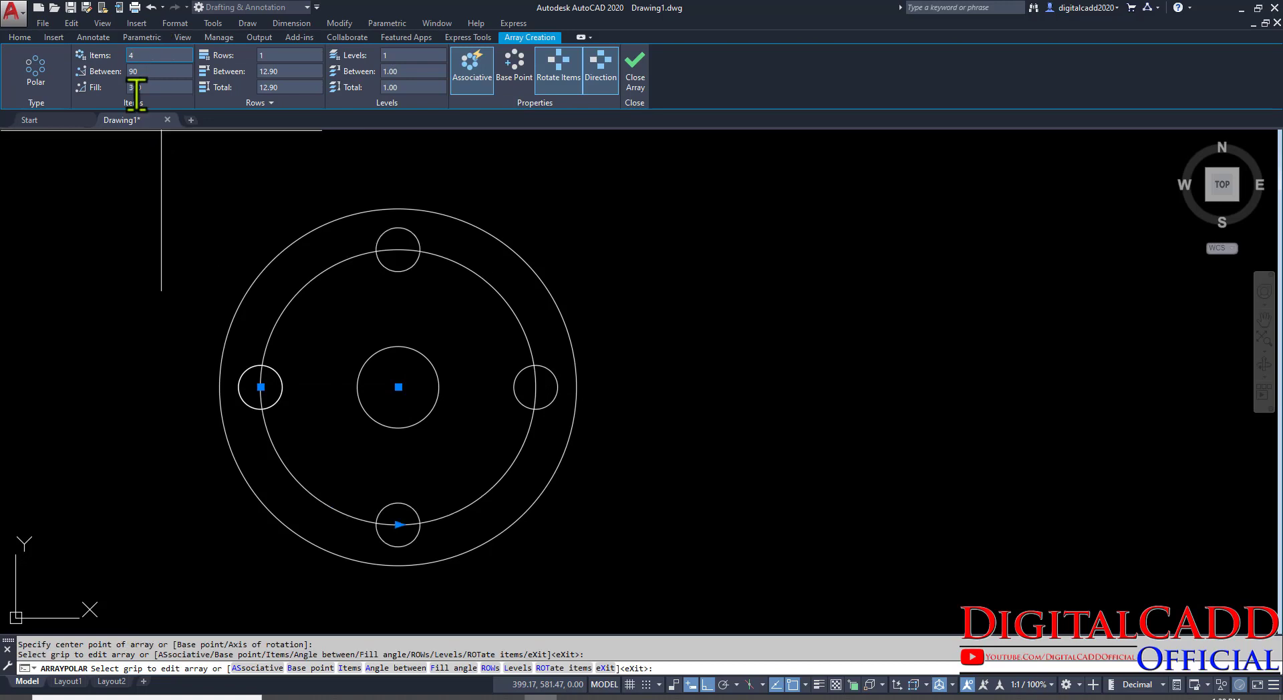
key("Return")
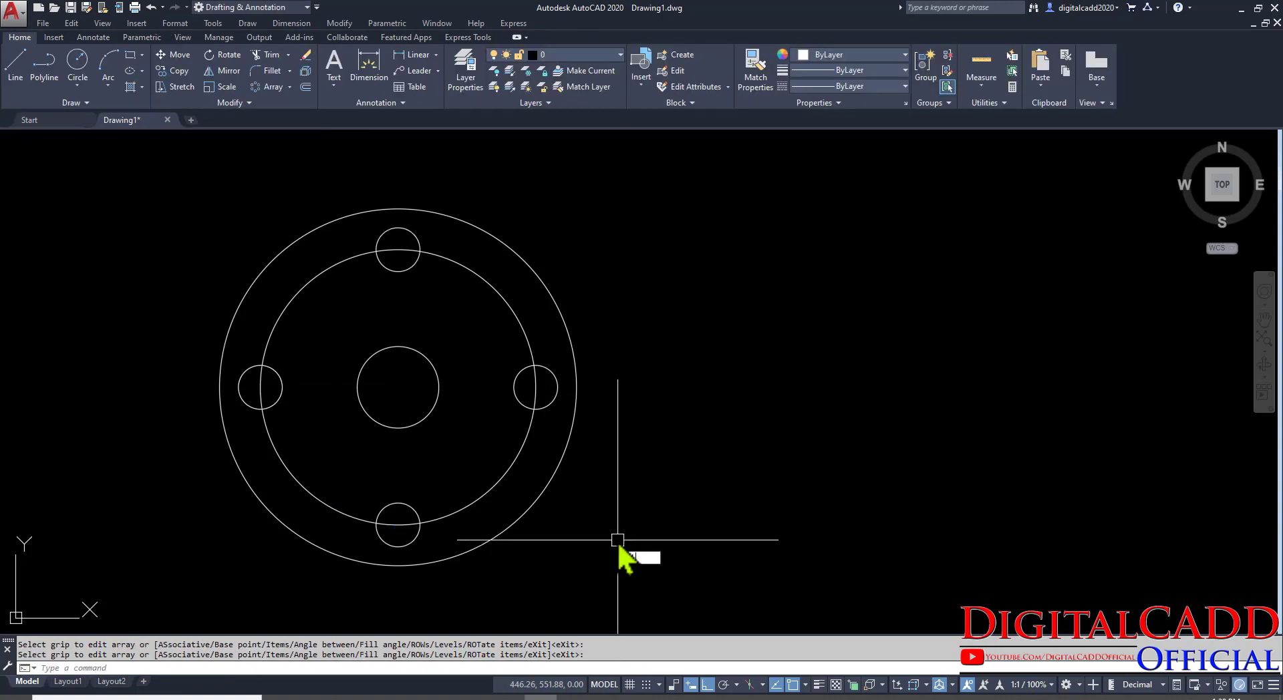
Draw a horizontal centre line through the spacer's centre, extending slightly past the outer circle on both sides.
type("L")
key("Return")
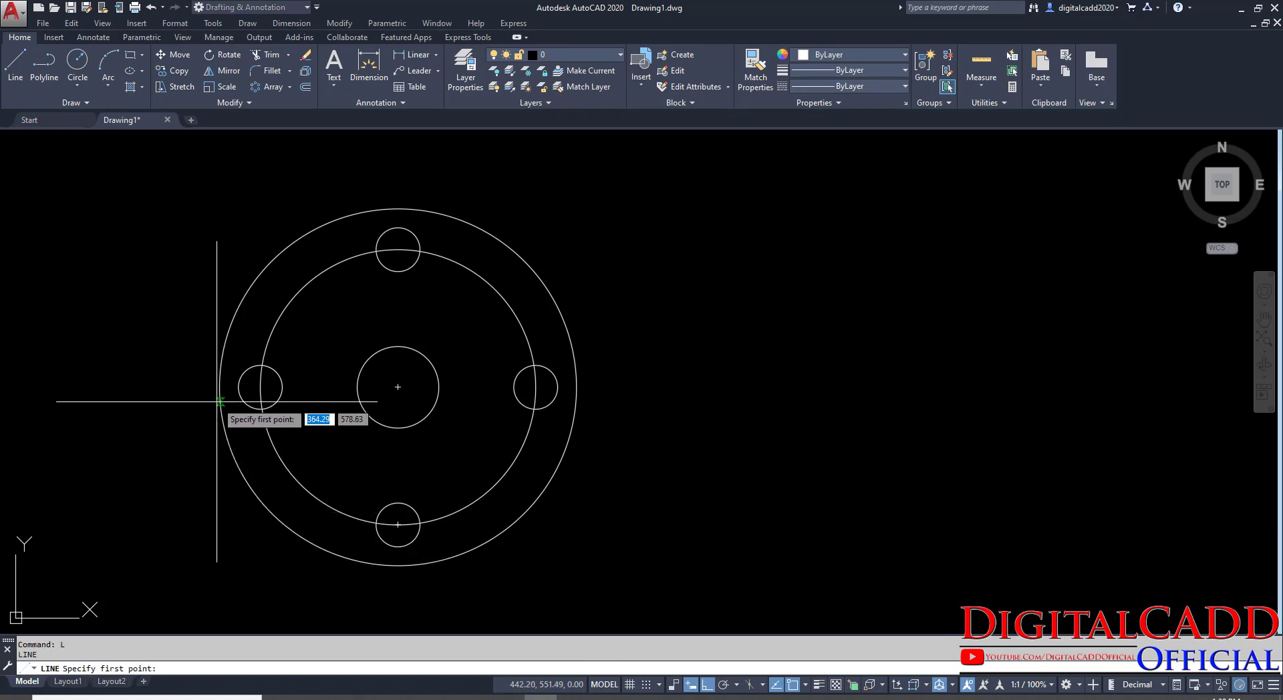
left_click(197, 387)
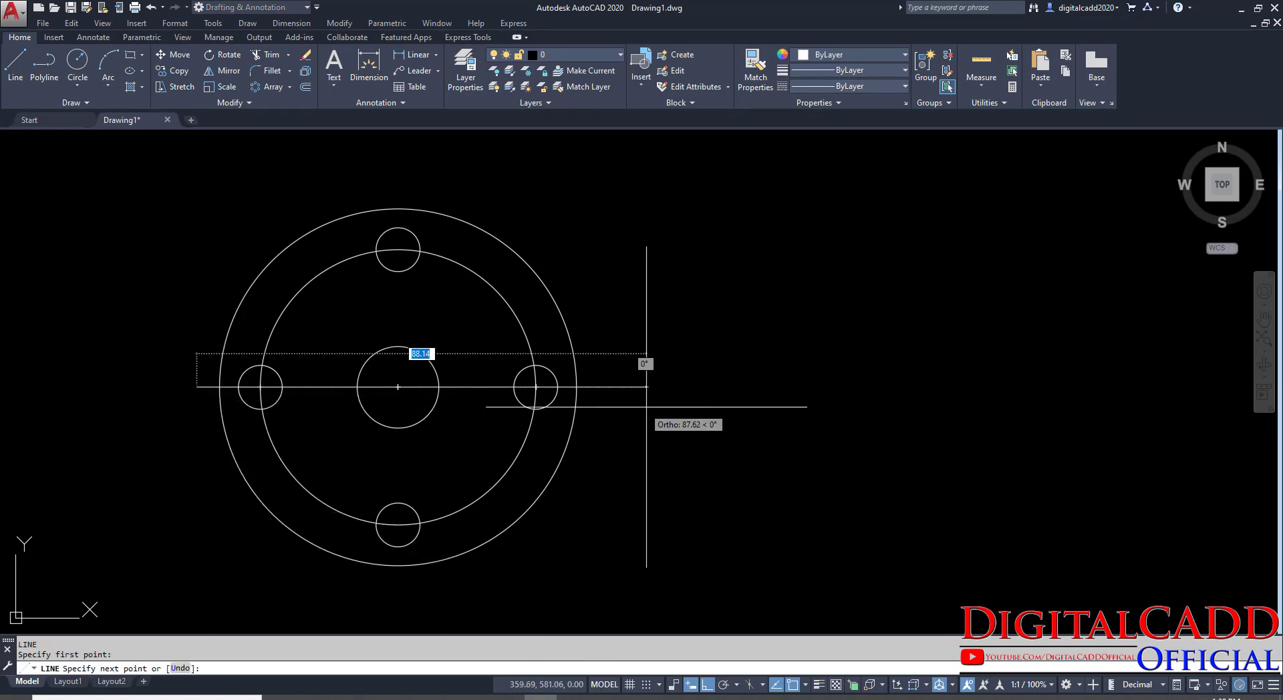
left_click(605, 391)
key("Return")
Draw a vertical centre line through the spacer's centre, extending slightly beyond the outer circle at both ends.
key("Return")
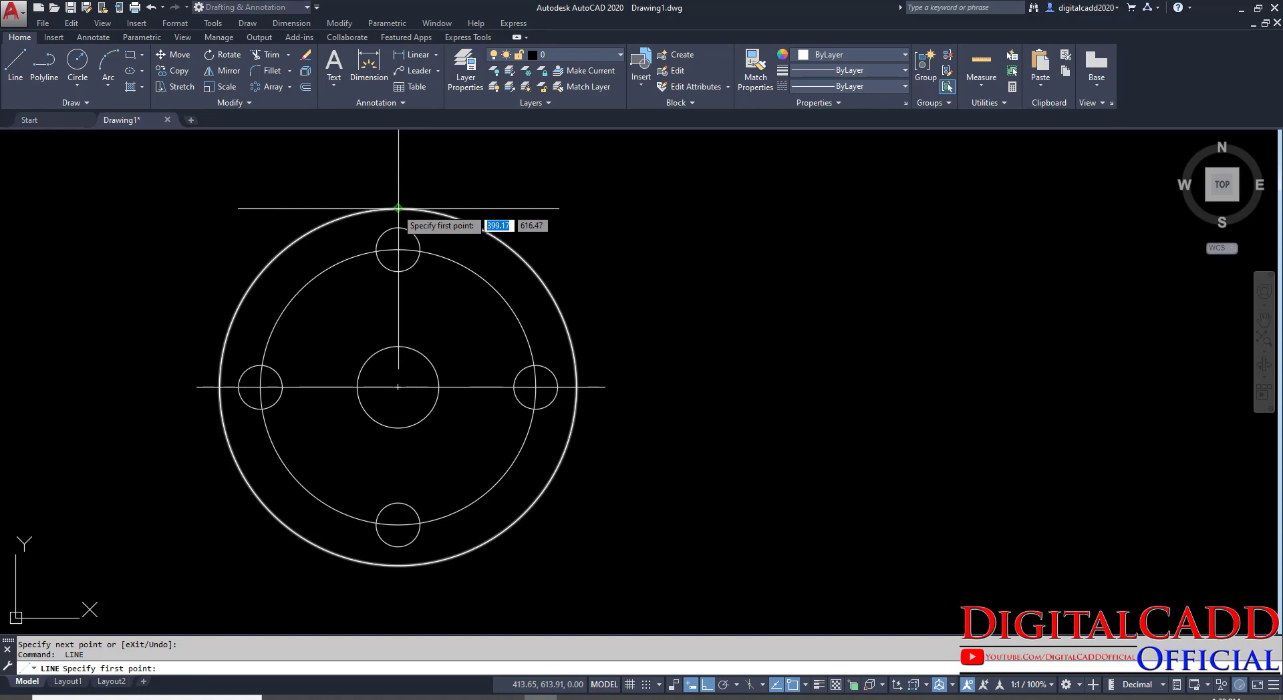
left_click(398, 173)
left_click(398, 608)
key("Return")
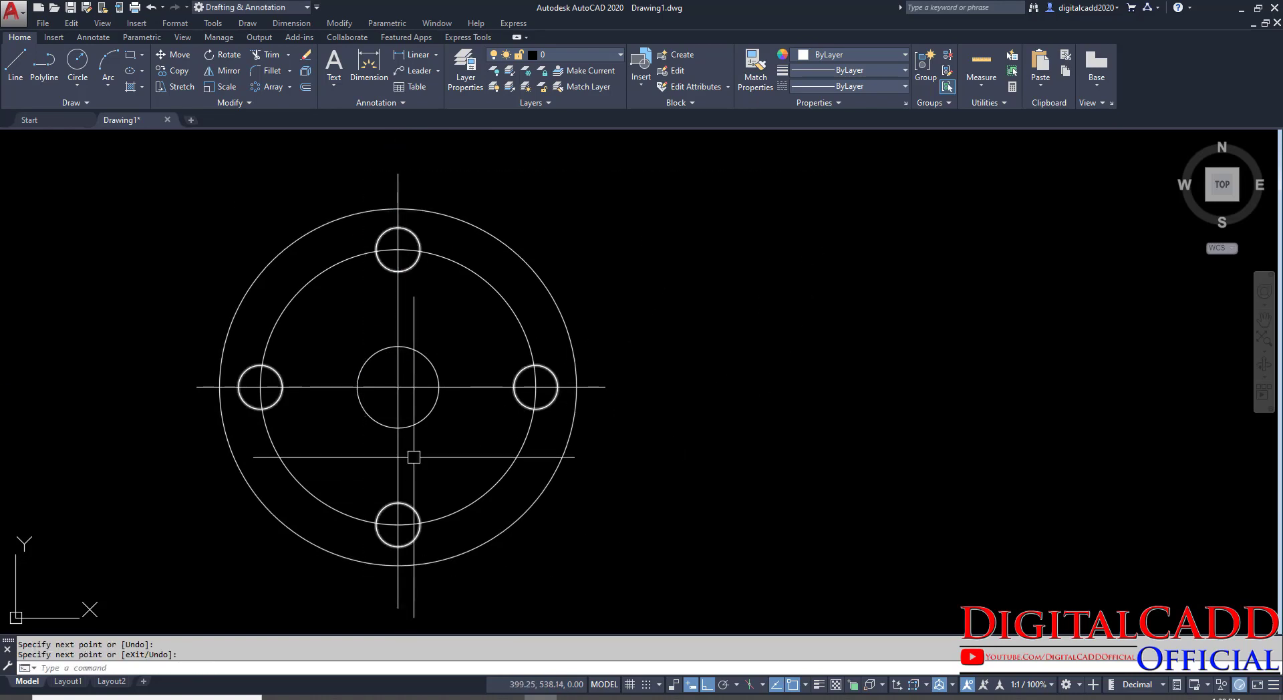
Examine the horizontal and vertical centre lines where they cross inside the central circle.
scroll(401, 401, "up", 3)
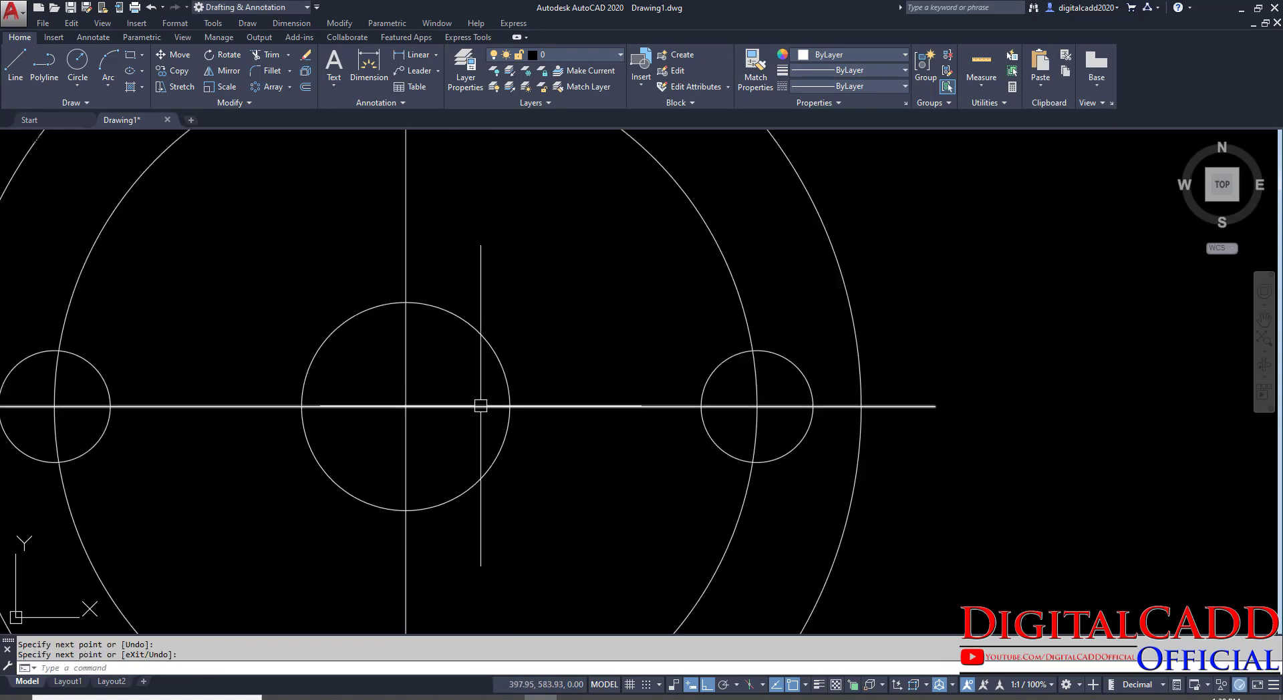
scroll(480, 405, "down", 2)
scroll(452, 409, "up", 2)
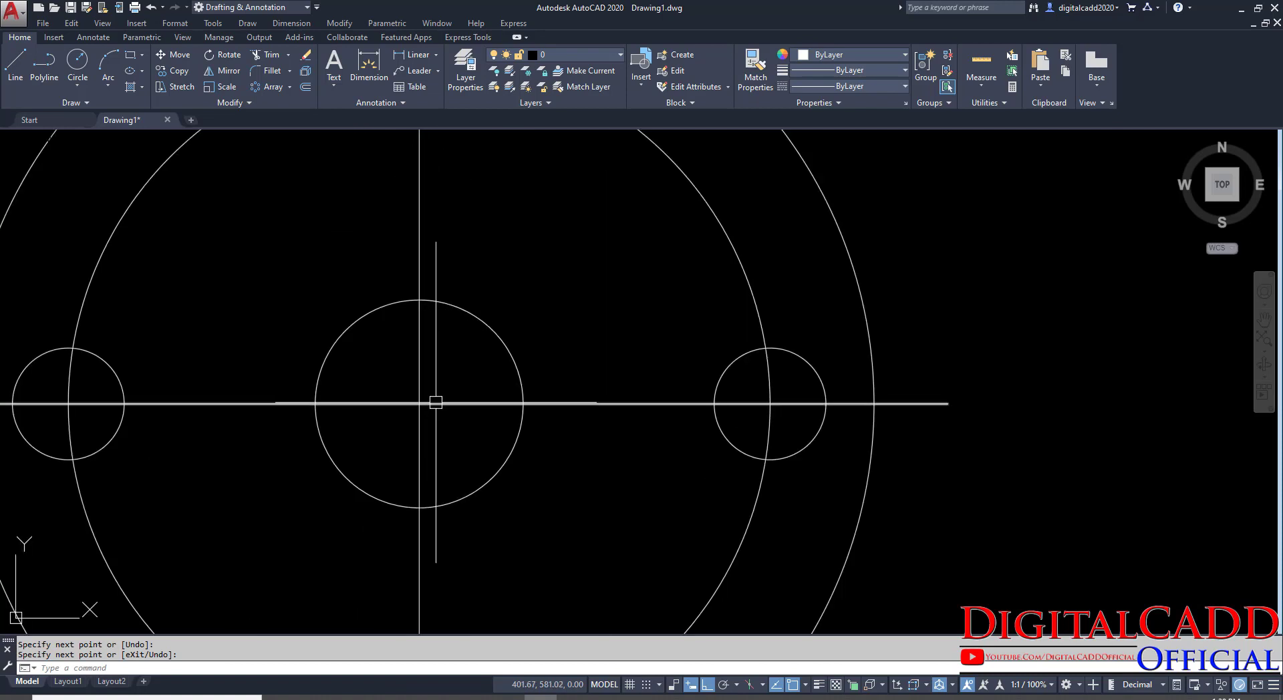
key("Return")
scroll(431, 399, "up", 3)
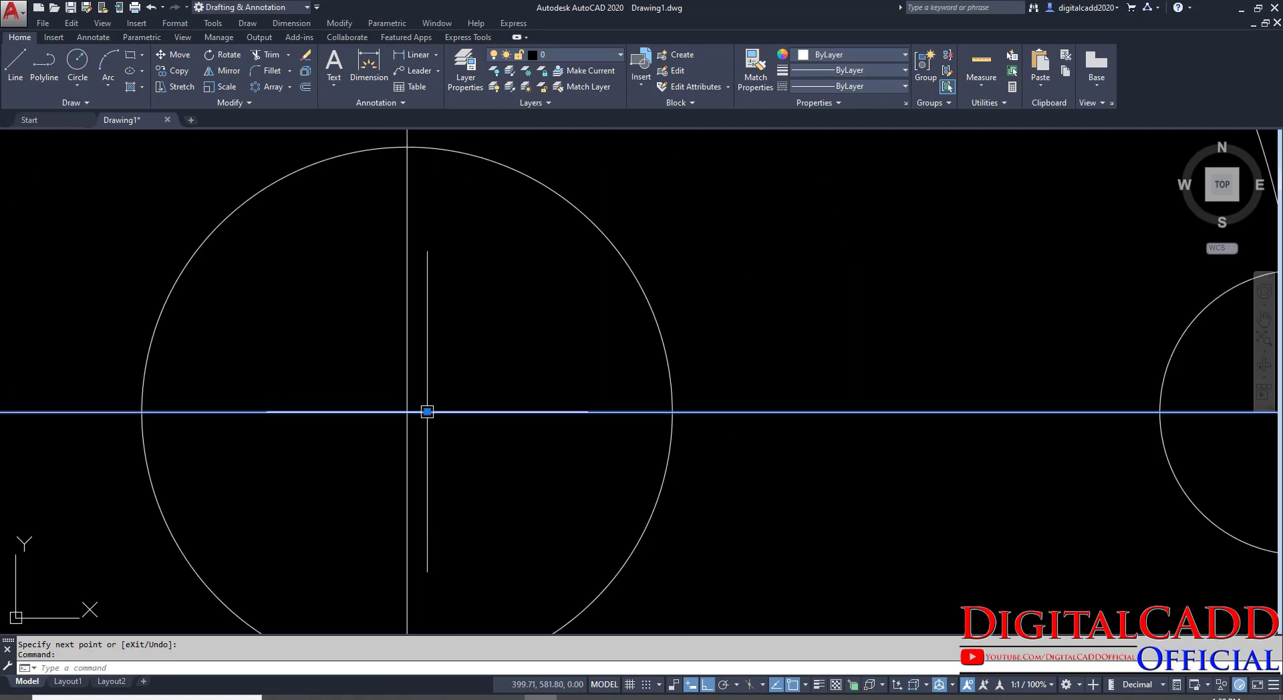
left_click(427, 412)
key("Escape")
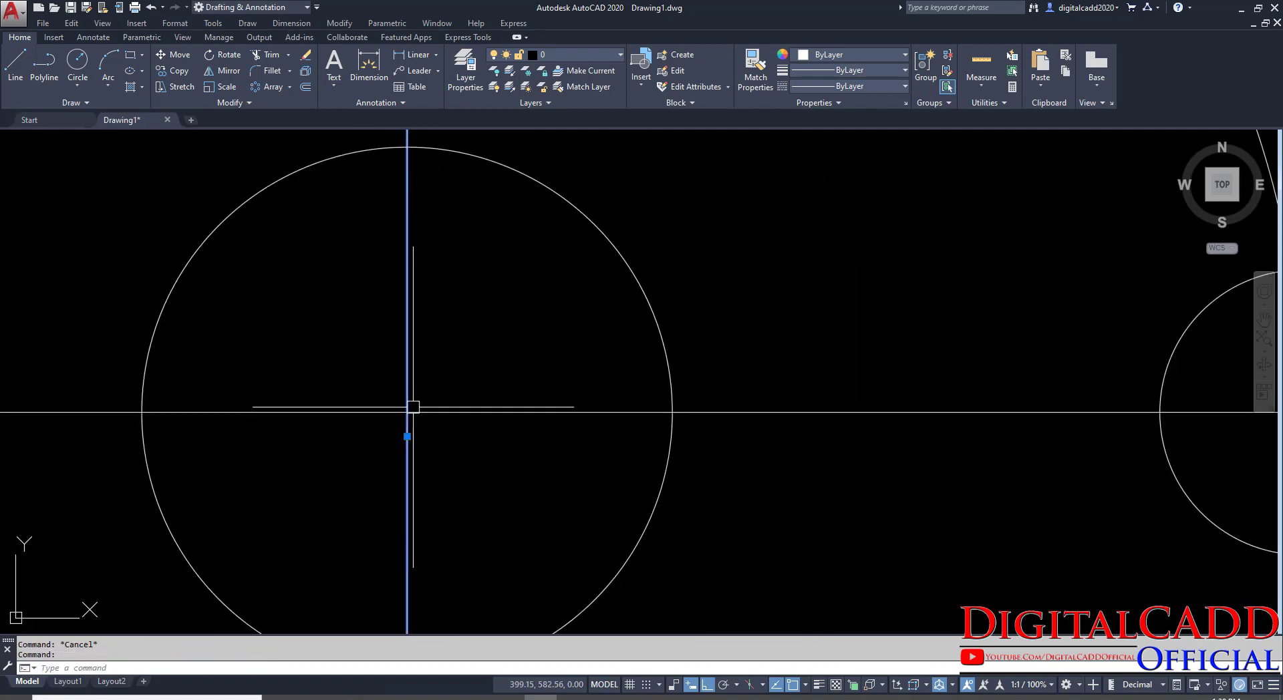
left_click(408, 436)
key("Escape")
scroll(460, 409, "down", 5)
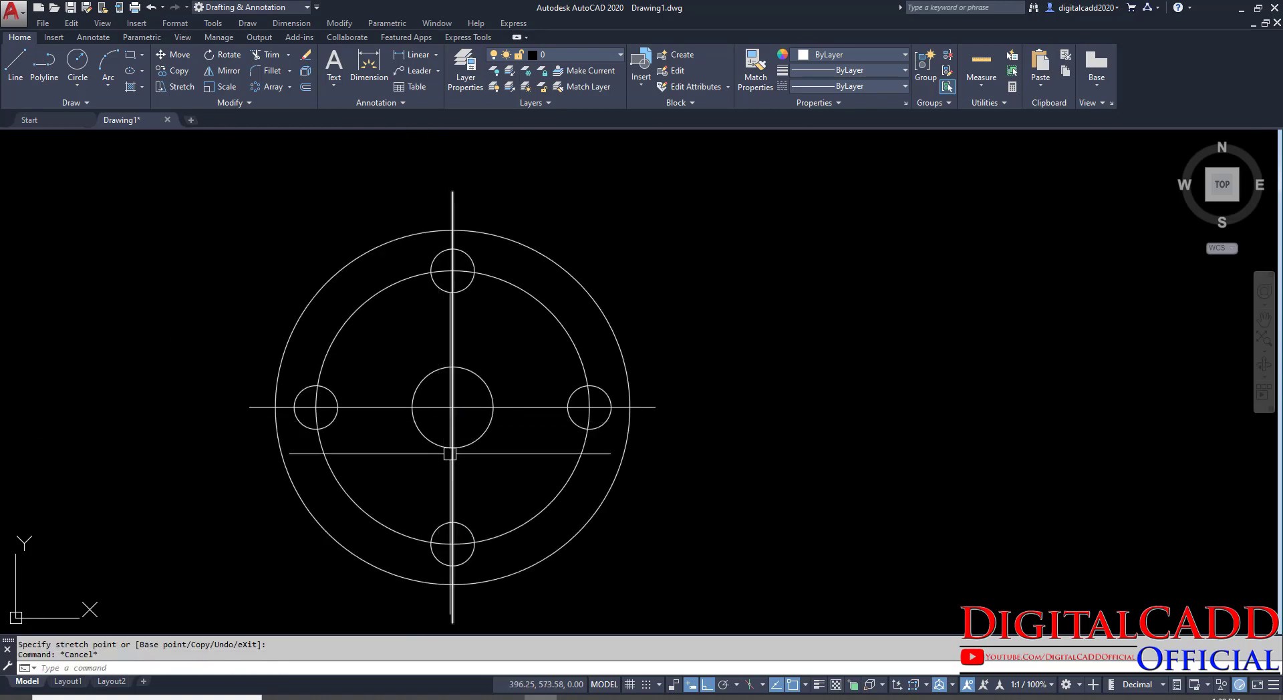
Load the CENTER linetype from acad.lin into the drawing.
left_click(802, 87)
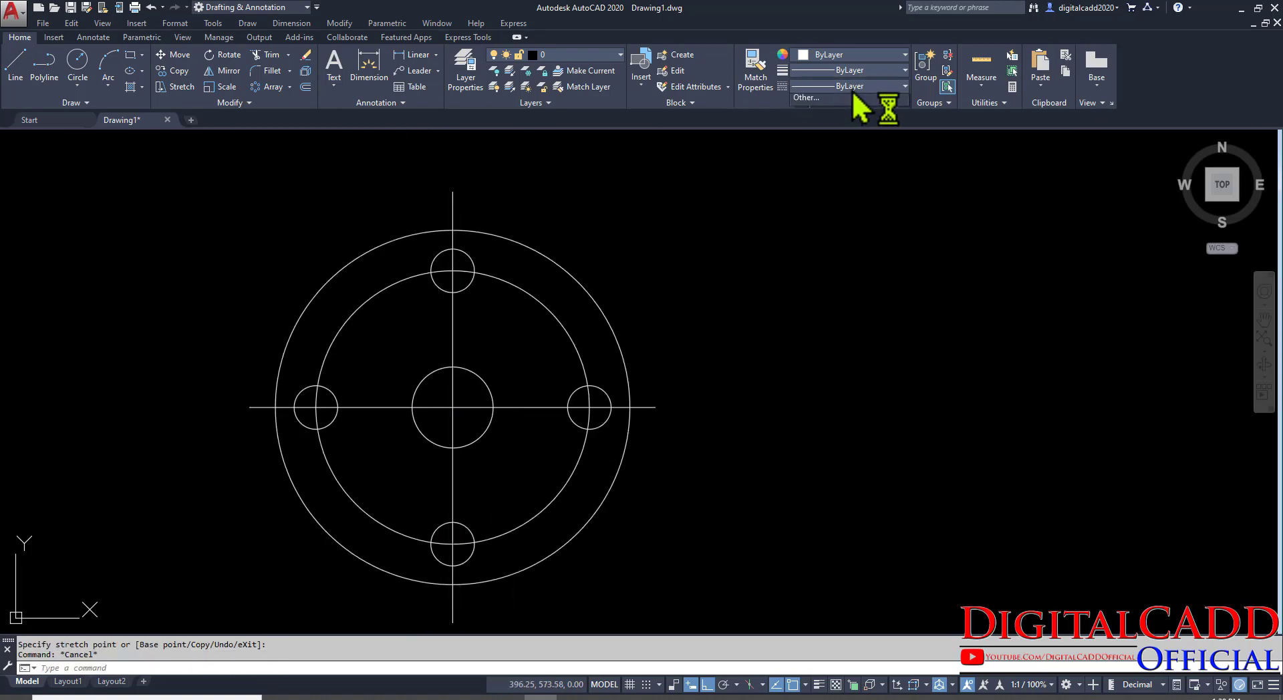
left_click(841, 161)
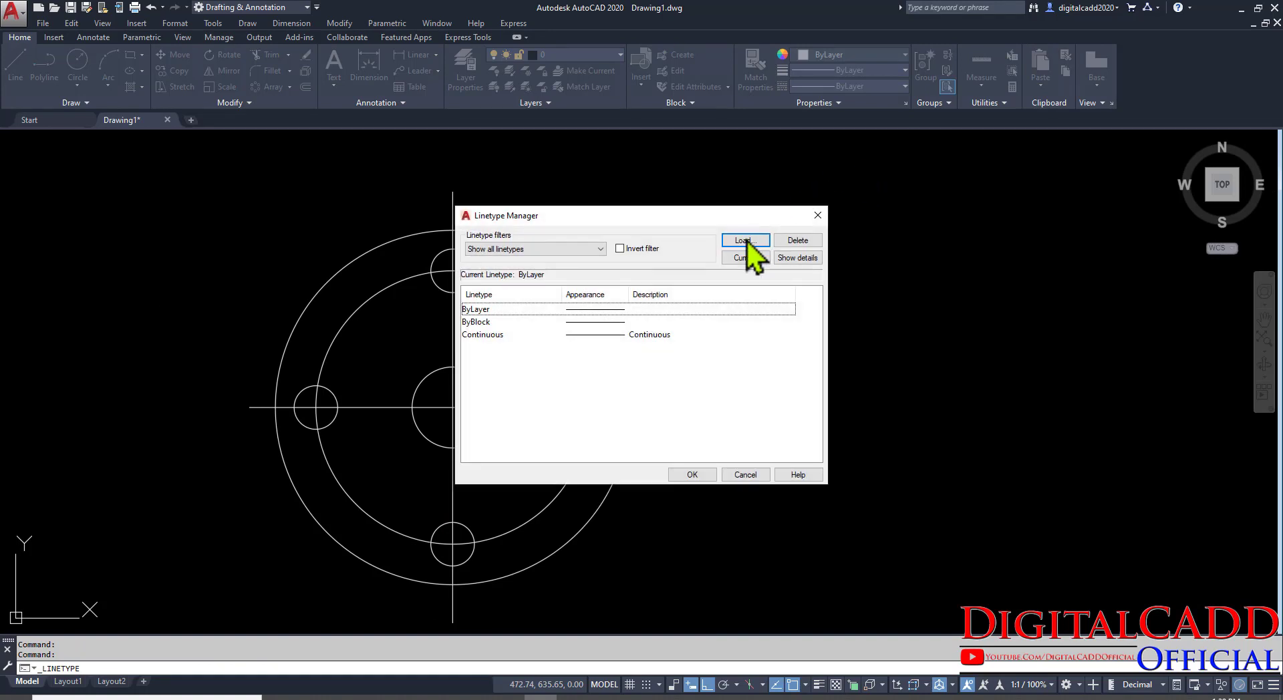
left_click(745, 240)
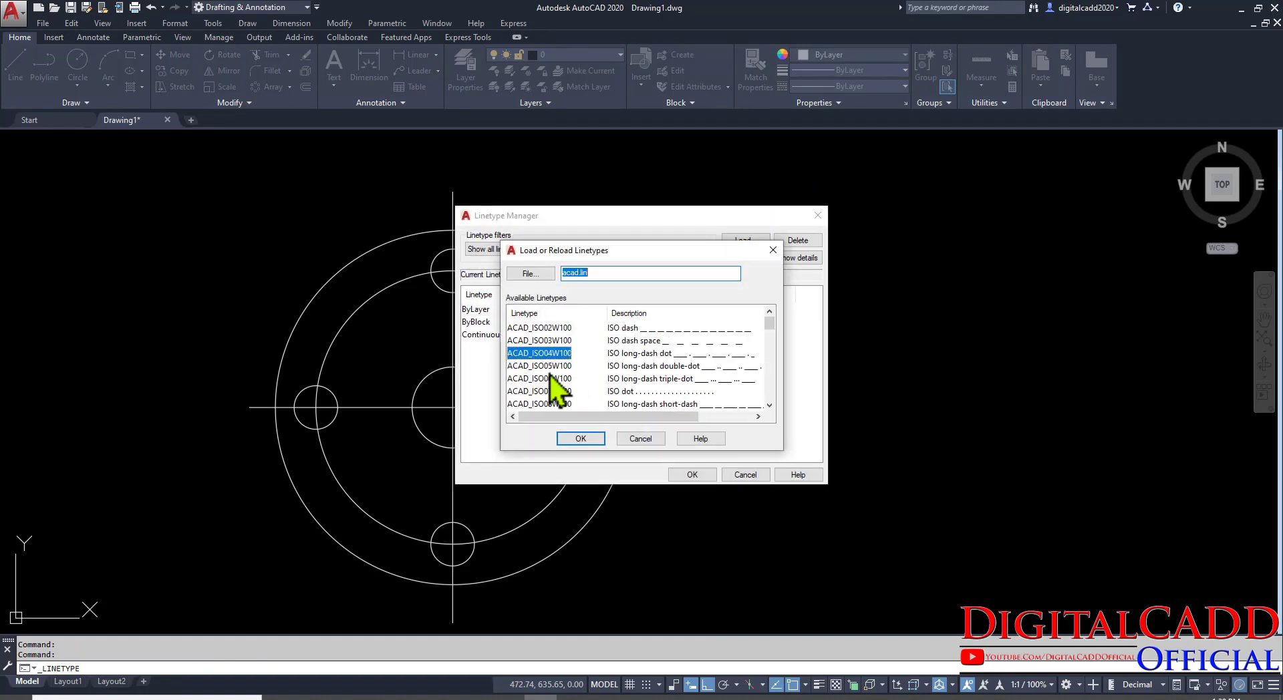
left_click(546, 378)
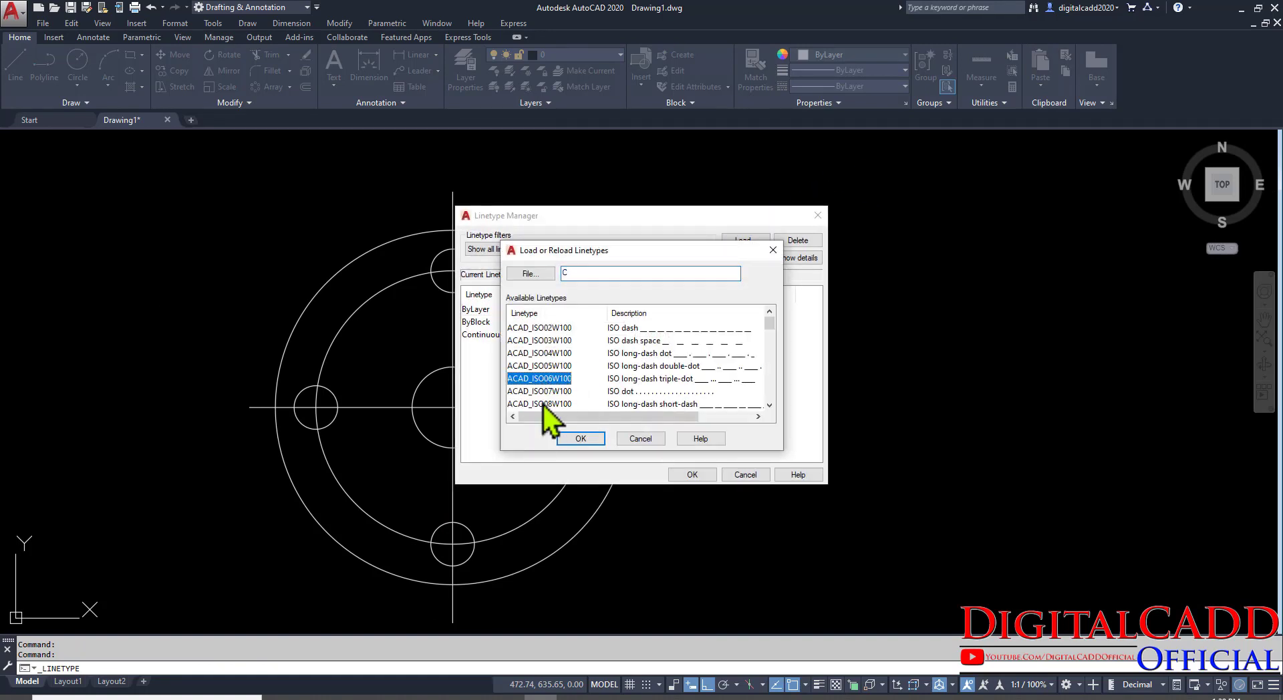
key("c")
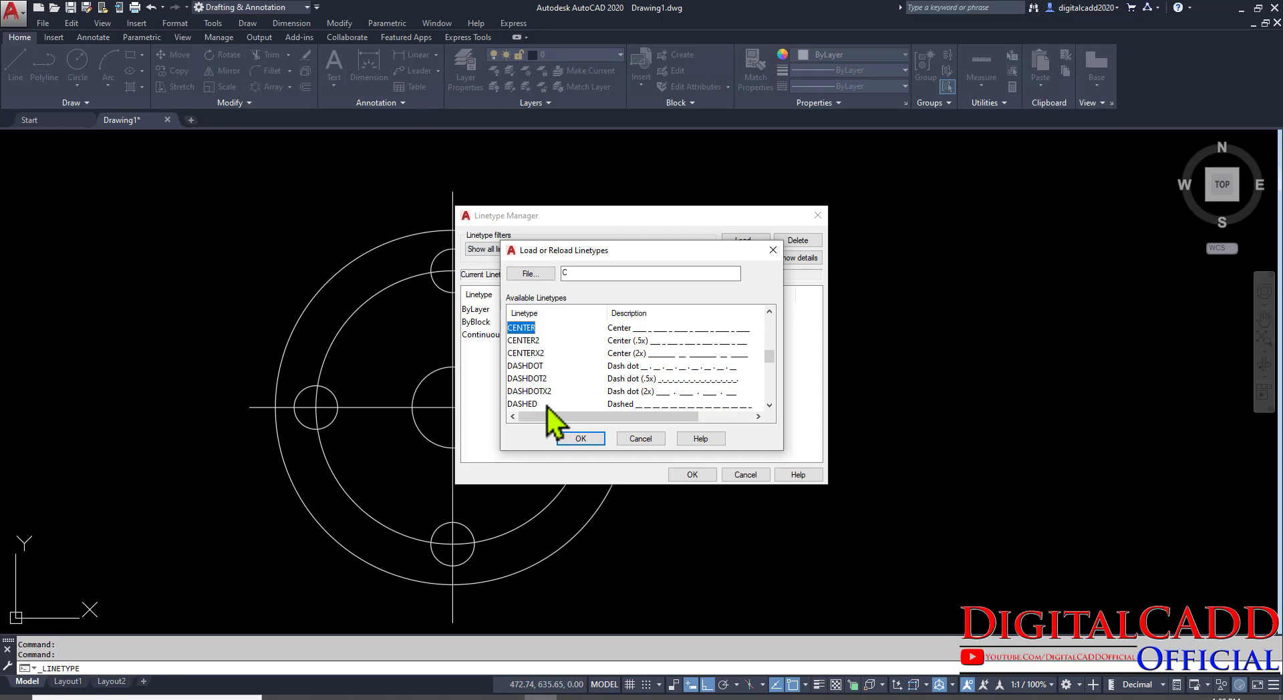
left_click(594, 439)
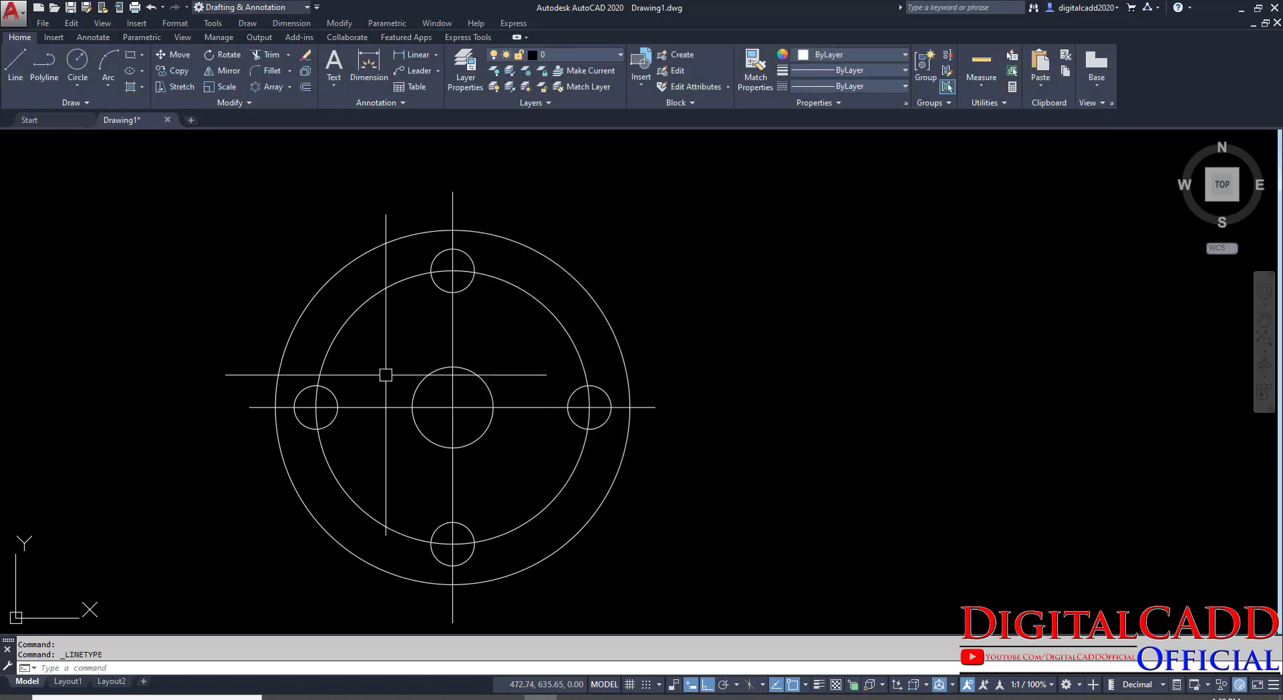
Assign the CENTER linetype to both the horizontal and vertical centre lines.
left_click(468, 386)
left_click(437, 418)
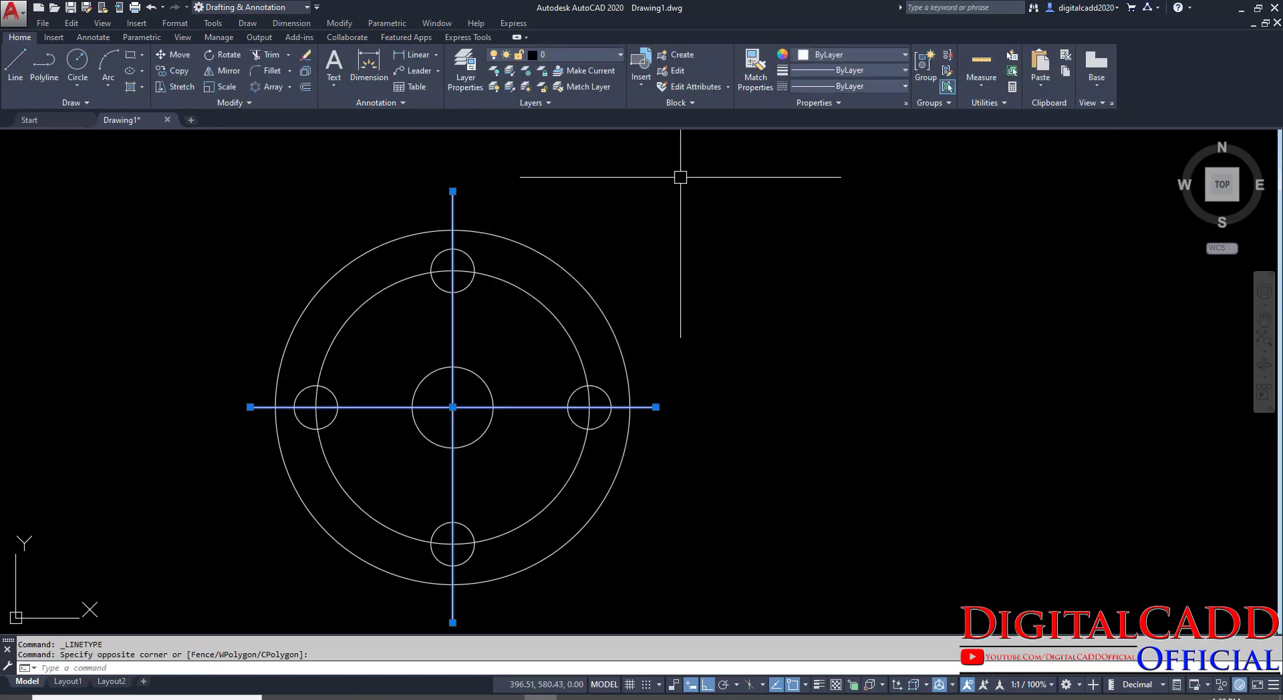
left_click(865, 86)
left_click(854, 136)
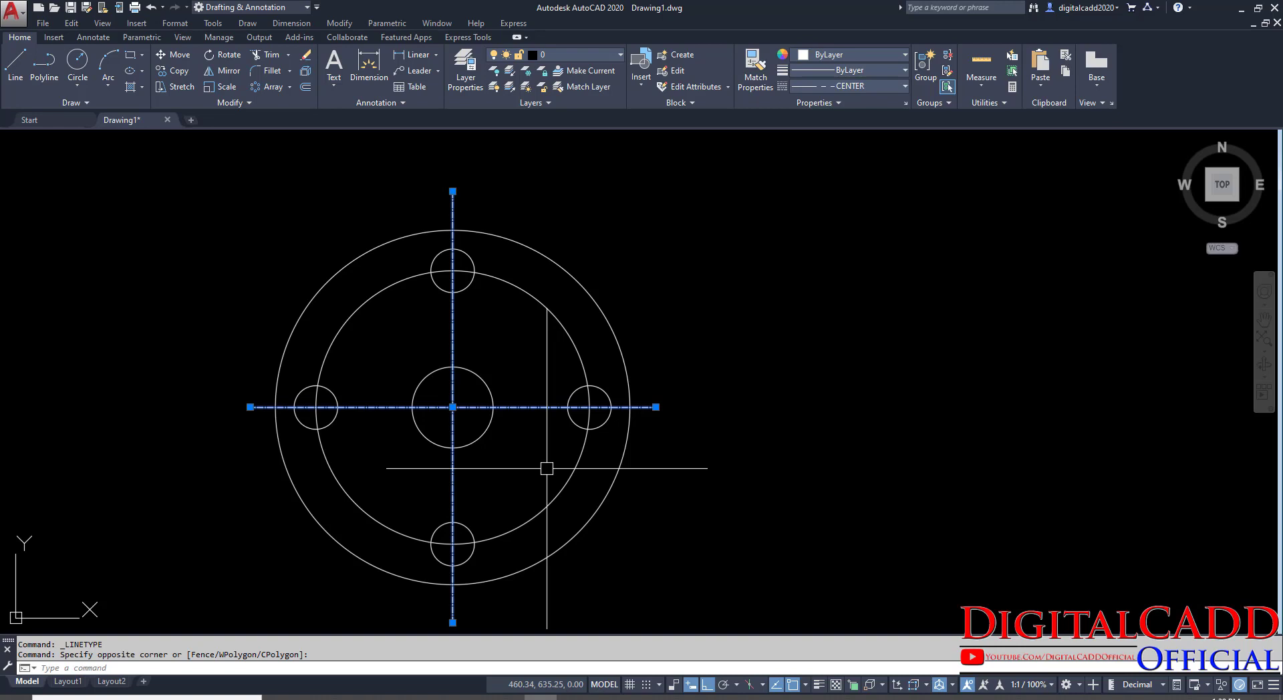
middle_click_drag(510, 461, 616, 447)
key("Escape")
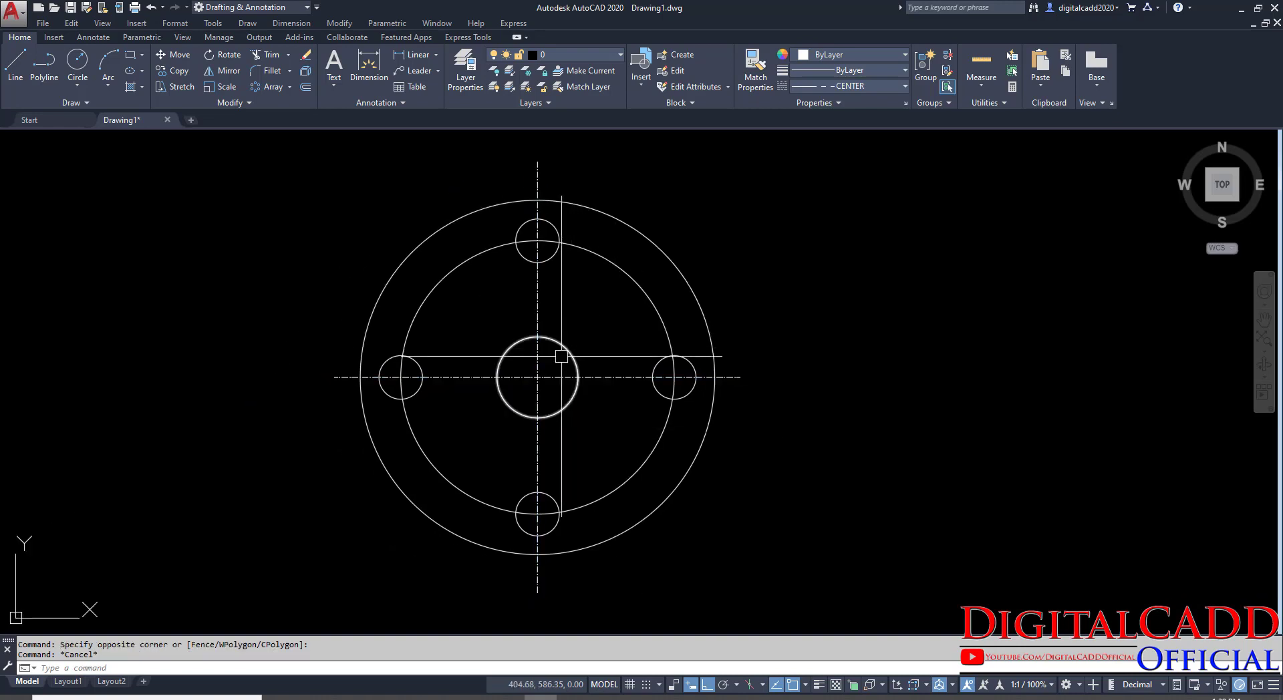
Set the colour of both crossing centre lines to Yellow.
scroll(565, 358, "up", 6)
left_click(573, 351)
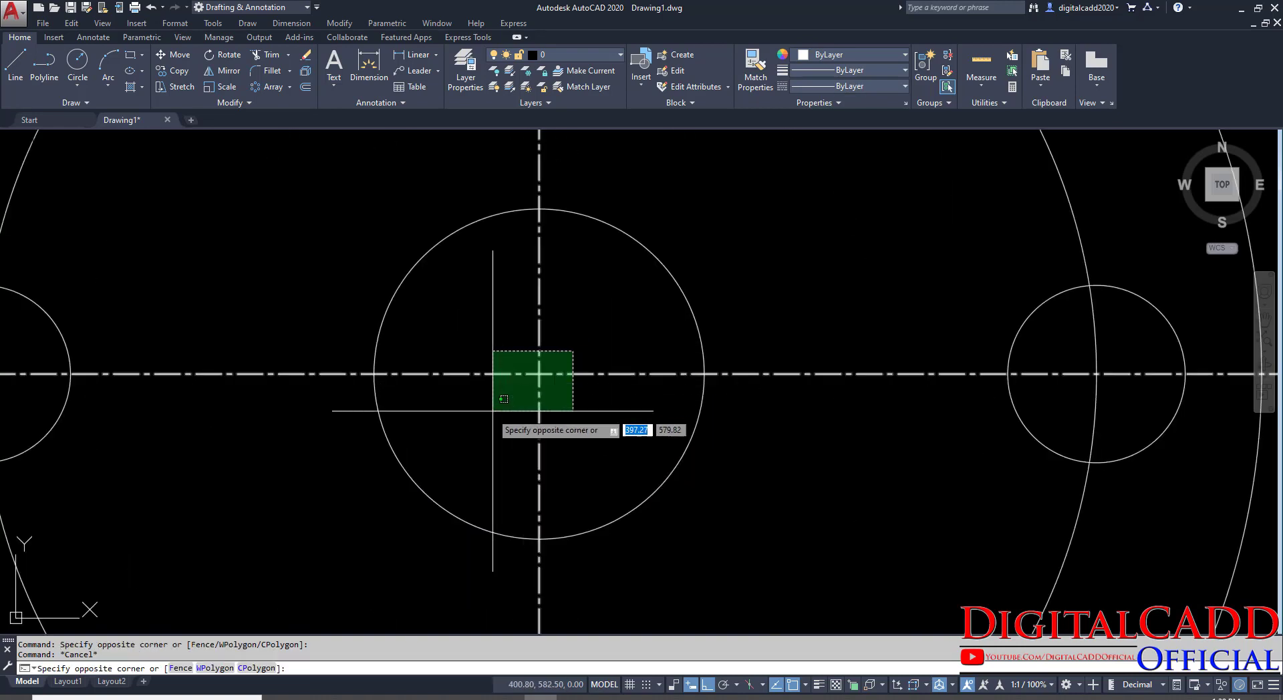
left_click(504, 399)
left_click(818, 53)
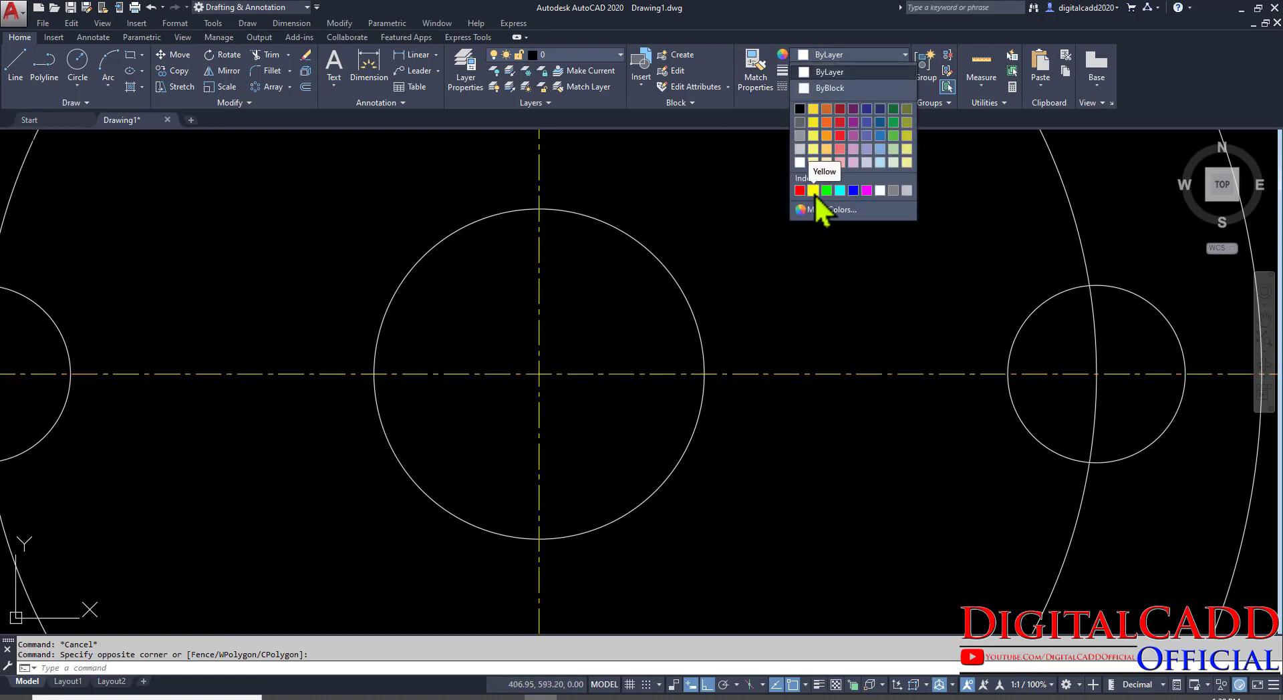
left_click(814, 192)
scroll(487, 403, "down", 6)
key("Escape")
Try a global linetype scale (LTSCALE) of 5 for the drawing, and undo it.
scroll(535, 337, "up", 4)
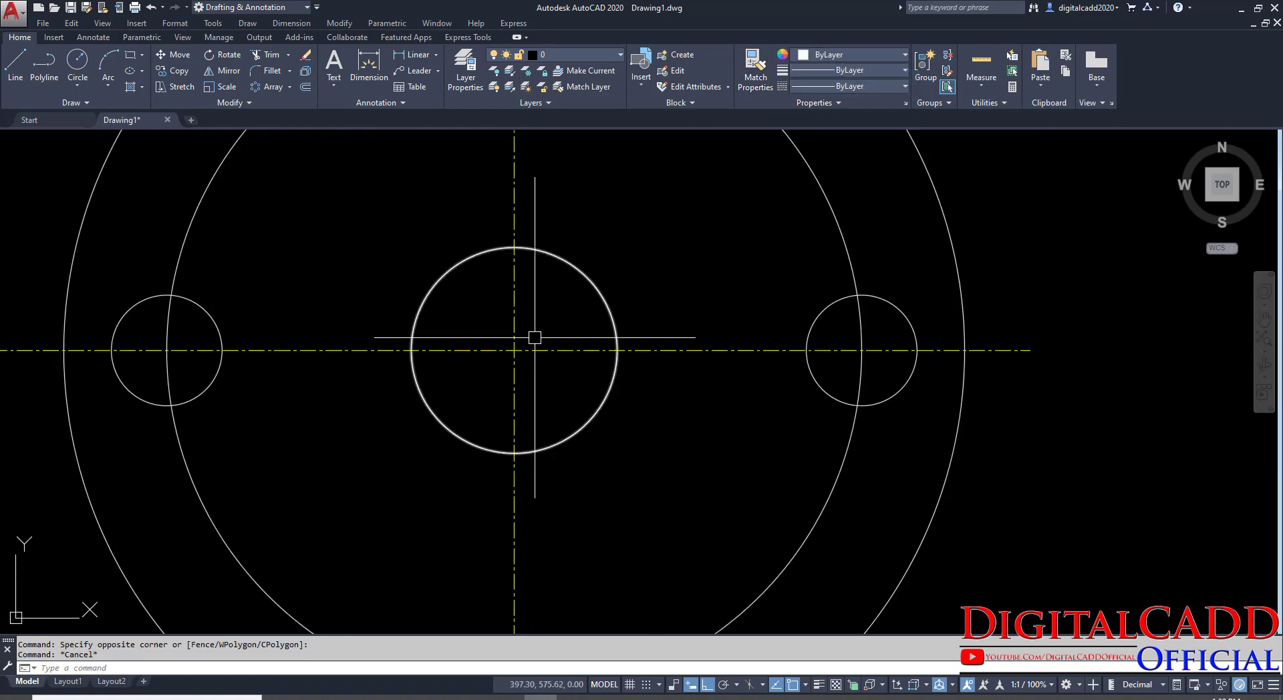
scroll(428, 348, "down", 3)
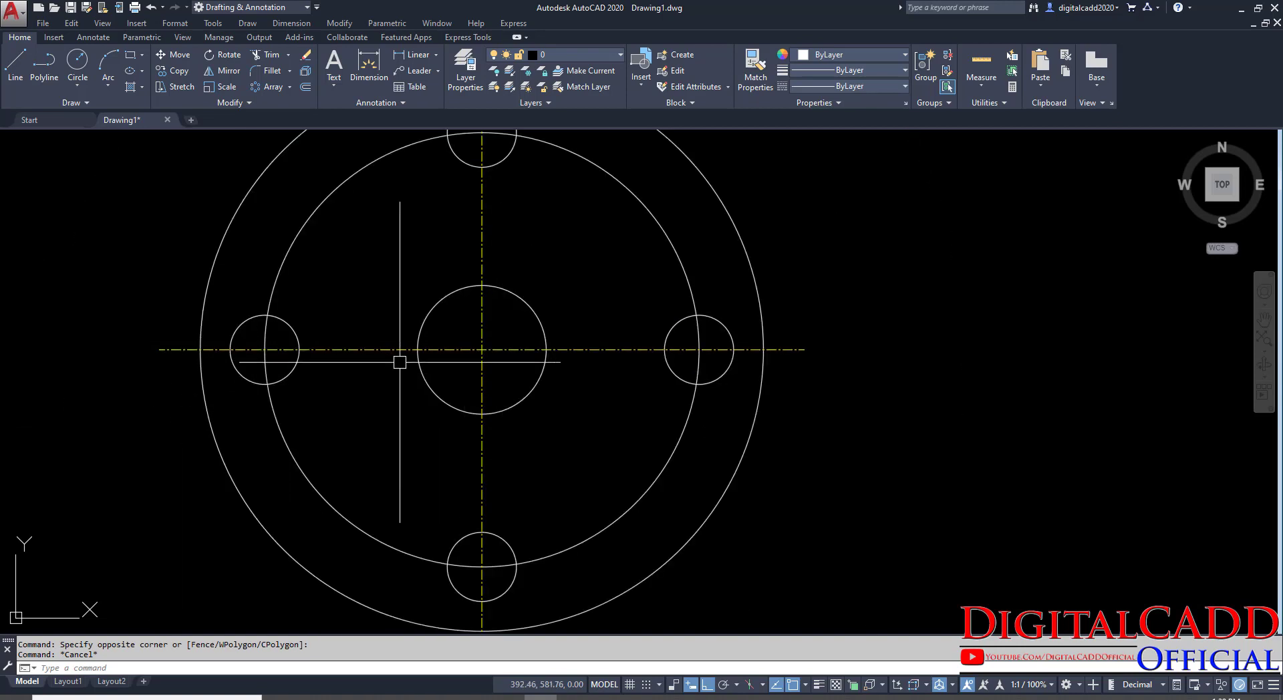
mouse_move(493, 390)
middle_mouse_down()
mouse_move(501, 423)
mouse_move(472, 430)
middle_mouse_up()
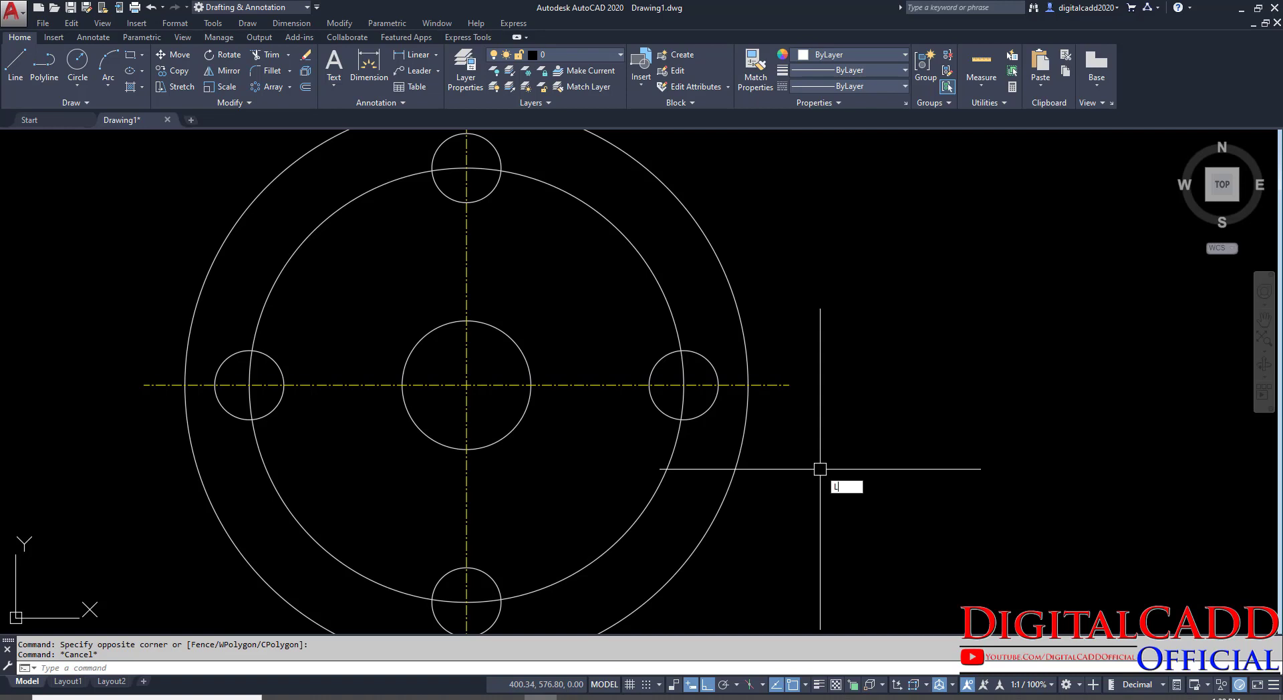
type("TS")
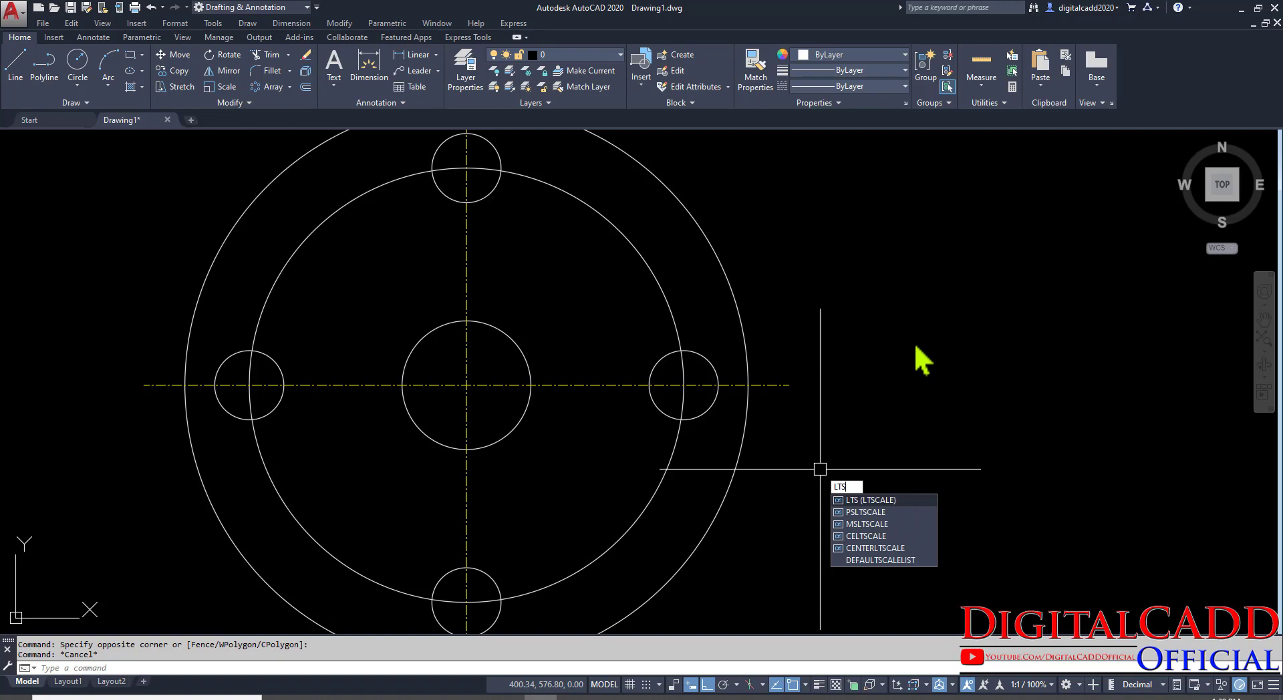
key("Return")
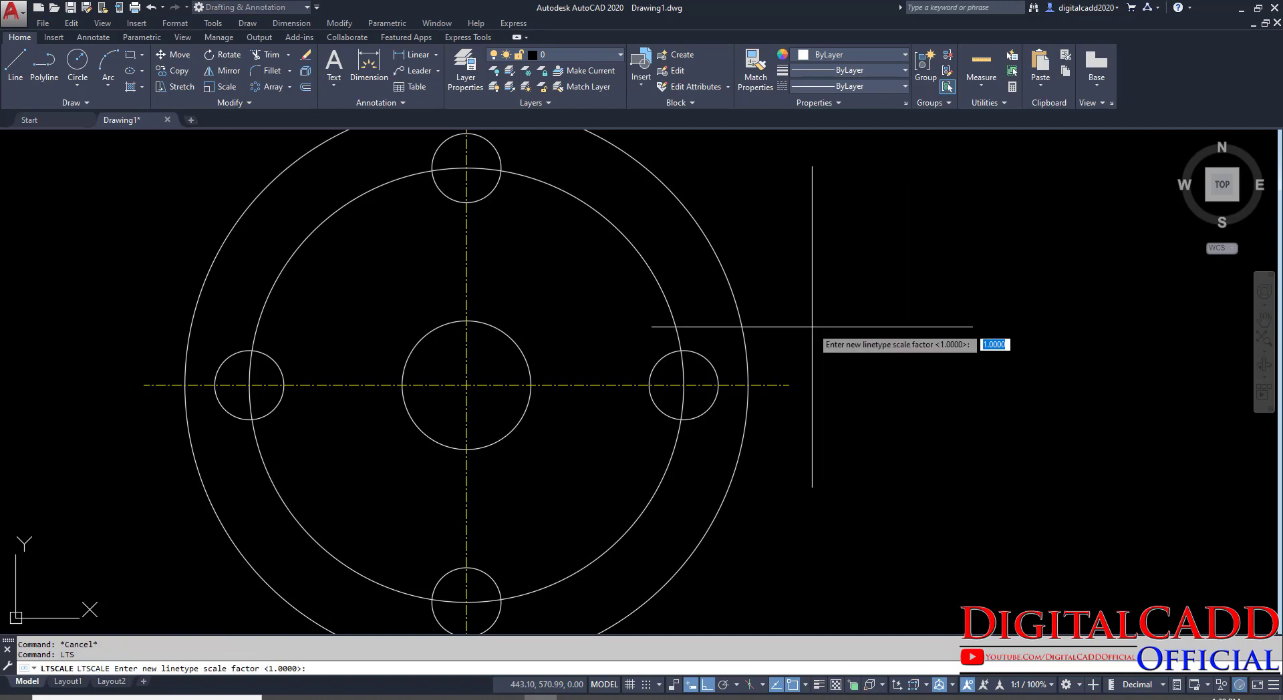
key("Return")
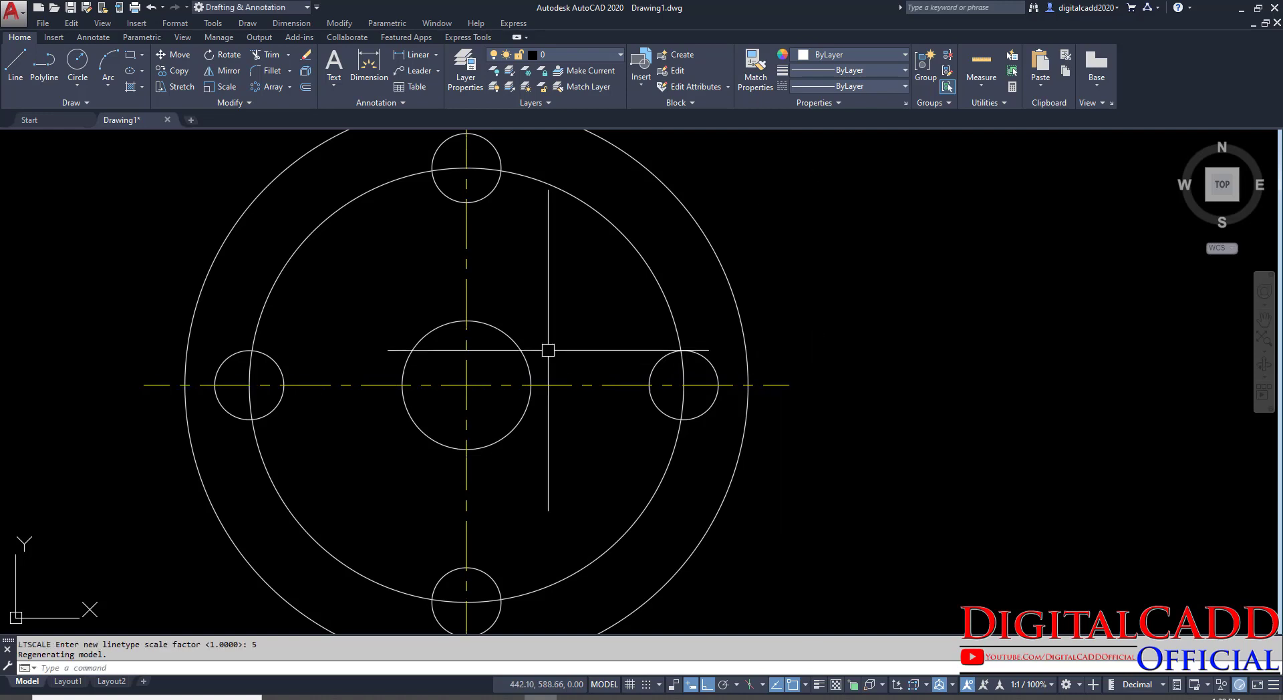
key("ctrl+z")
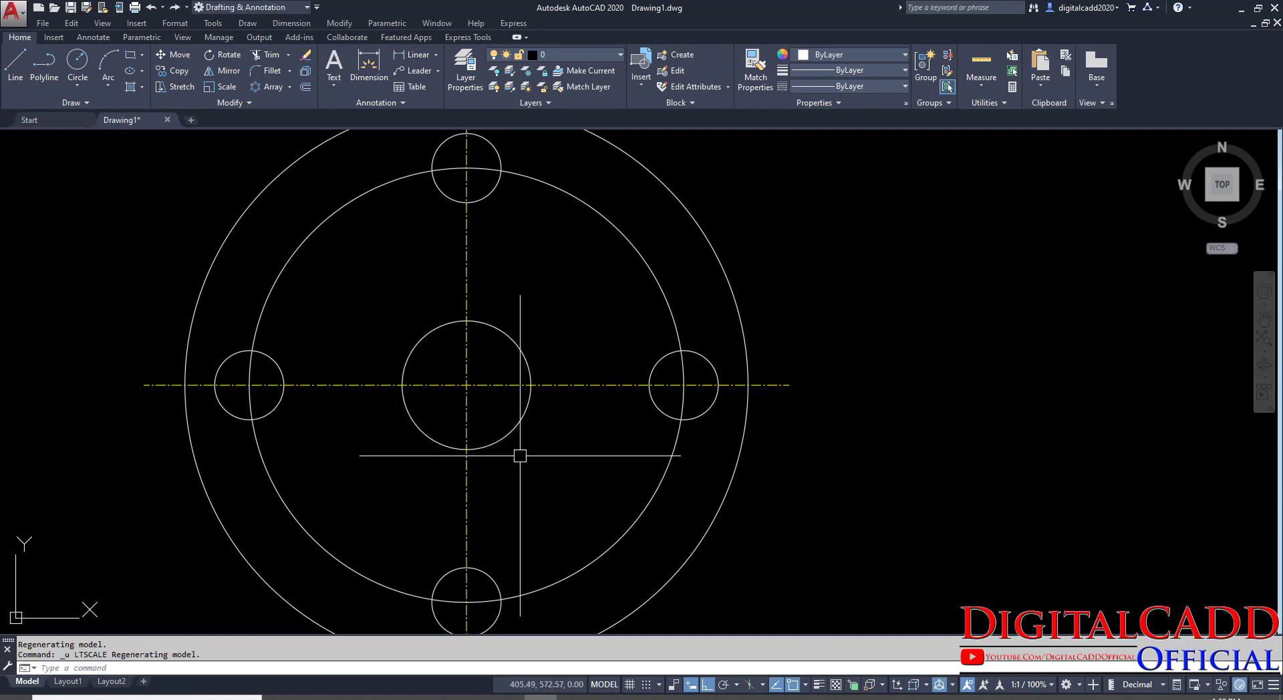
Try an individual linetype scale of 5 in the properties of the two centre lines, and undo it.
left_click(492, 367)
left_click(483, 424)
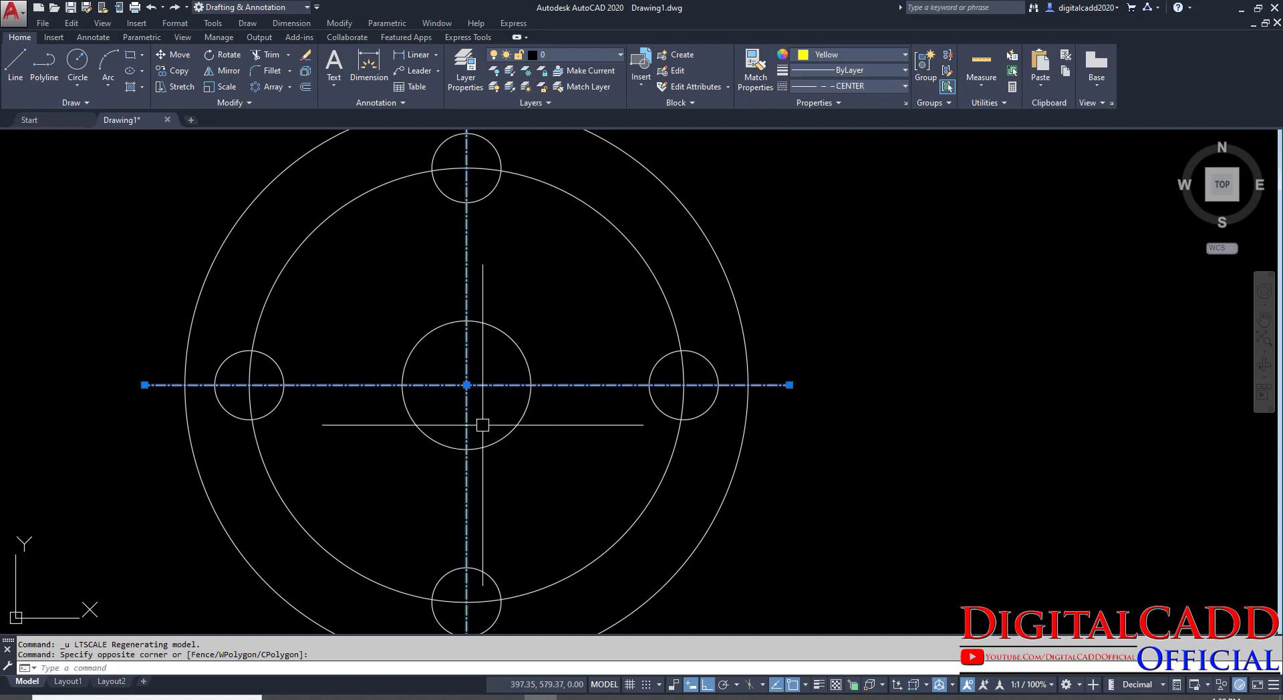
middle_click_drag(483, 425, 595, 443)
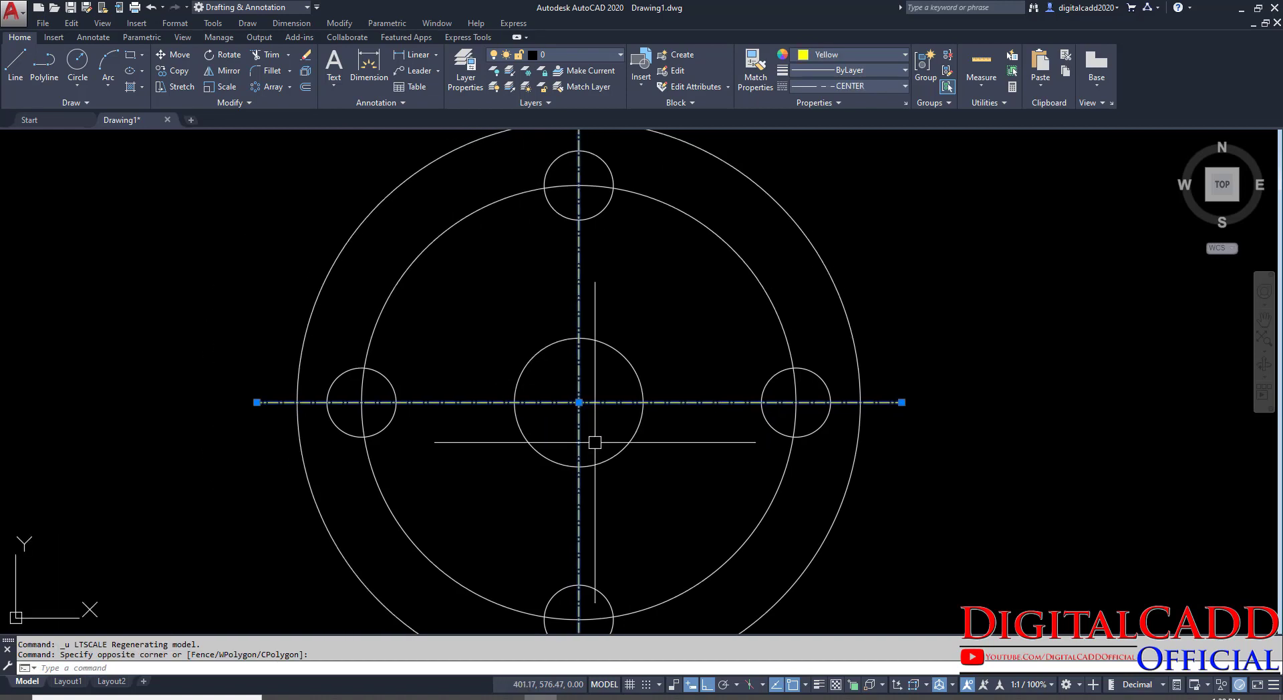
key("ctrl+1")
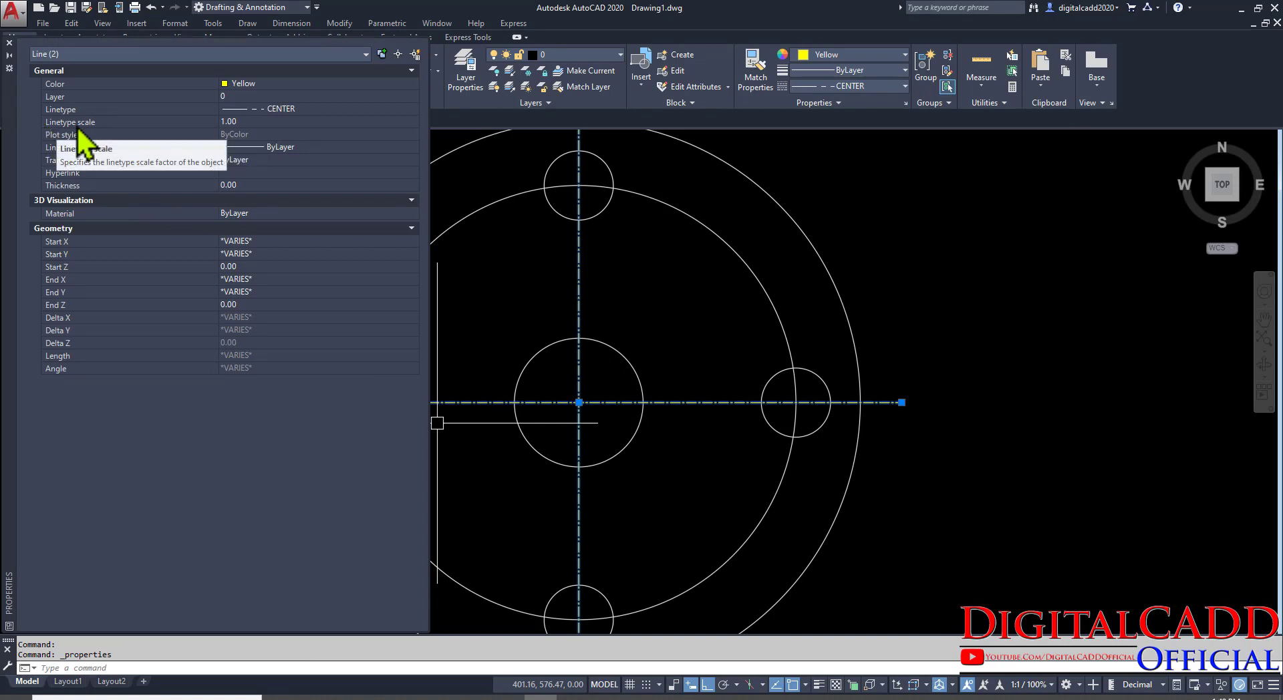
left_click(254, 122)
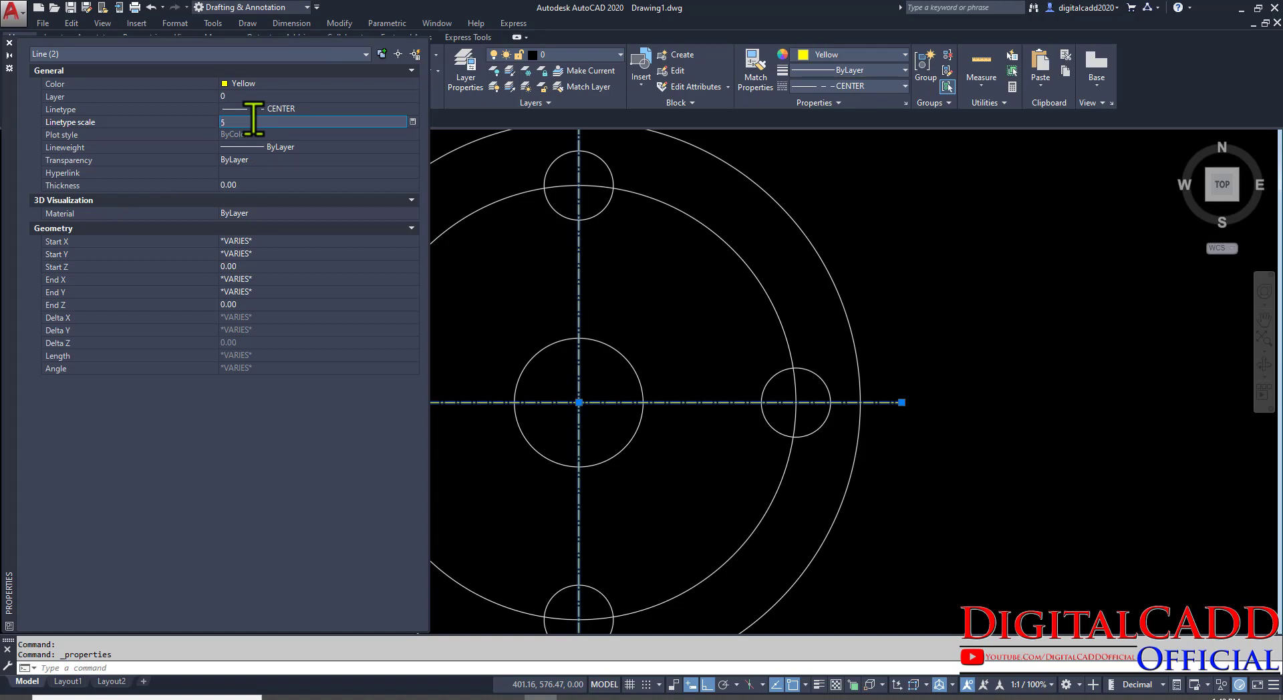
type("5")
key("Return")
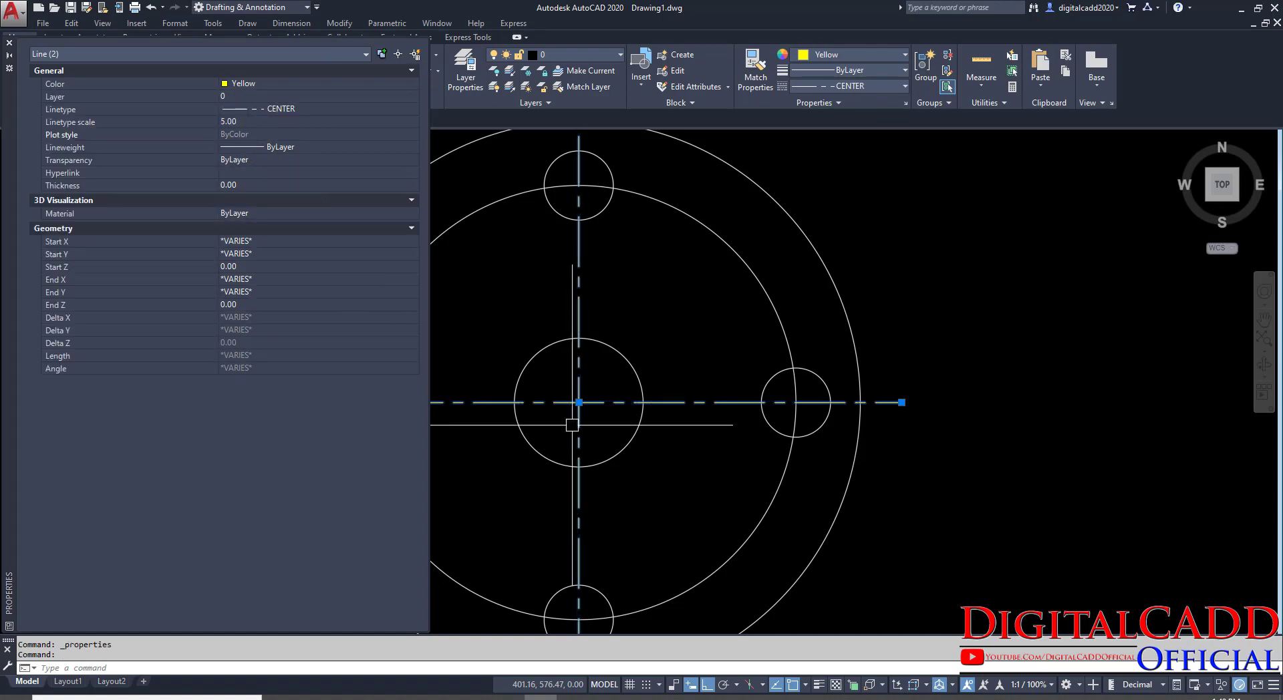
left_click(8, 42)
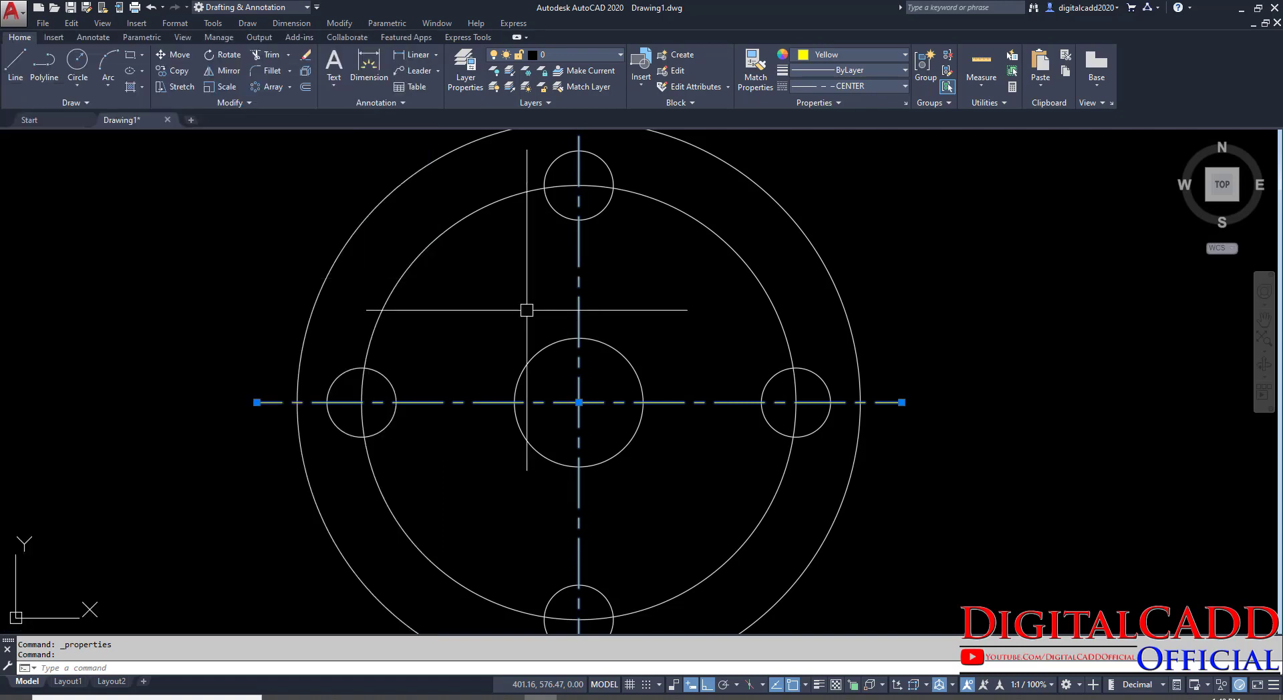
key("ctrl+z")
Set the drawing's global linetype scale factor to 5 with LTSCALE.
type("LTS")
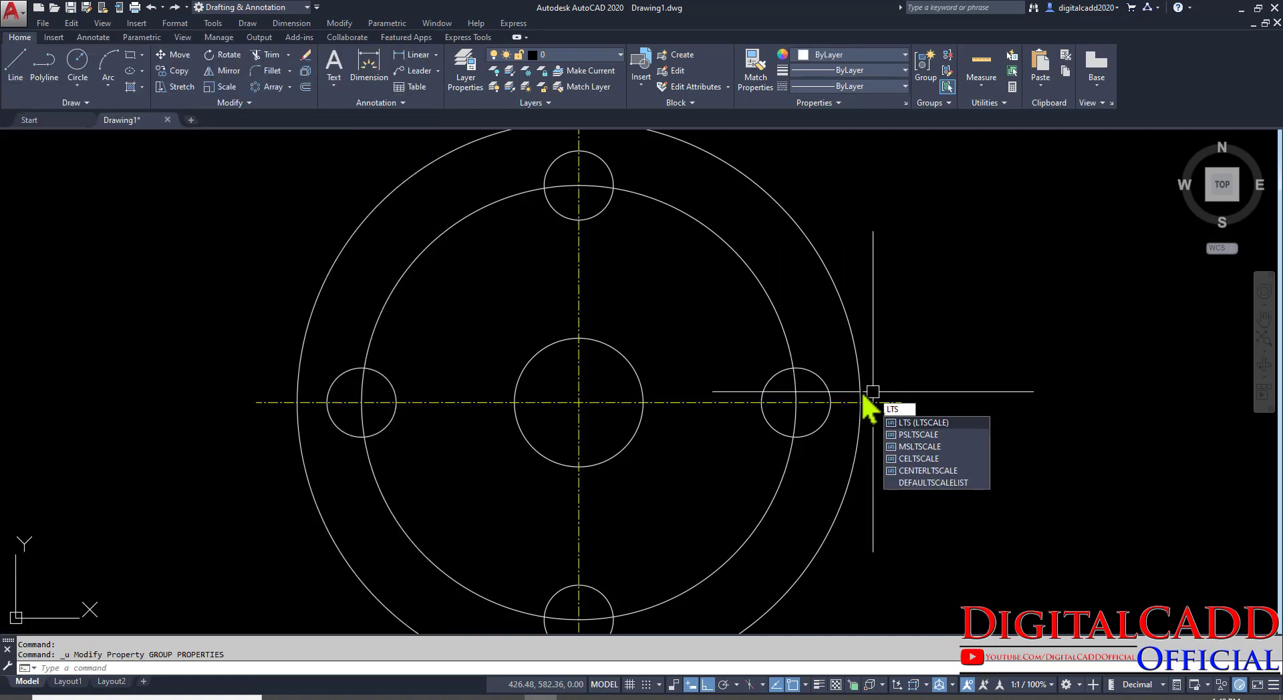
left_click(926, 423)
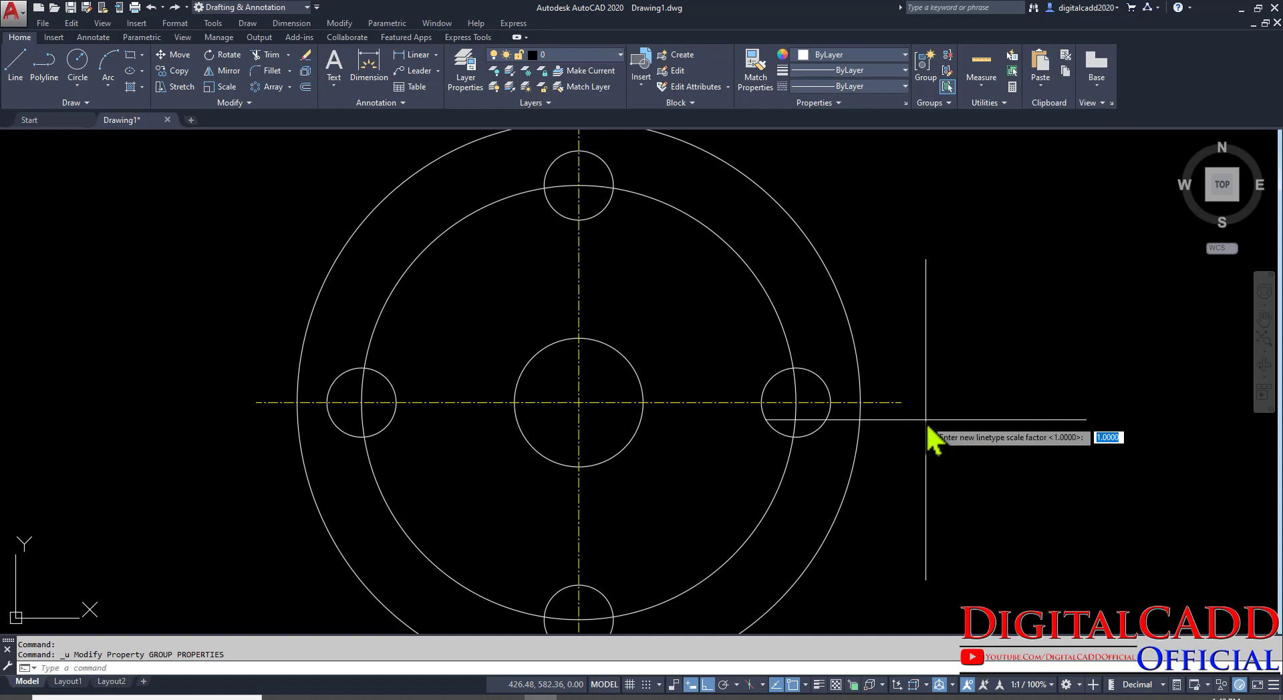
key("Return")
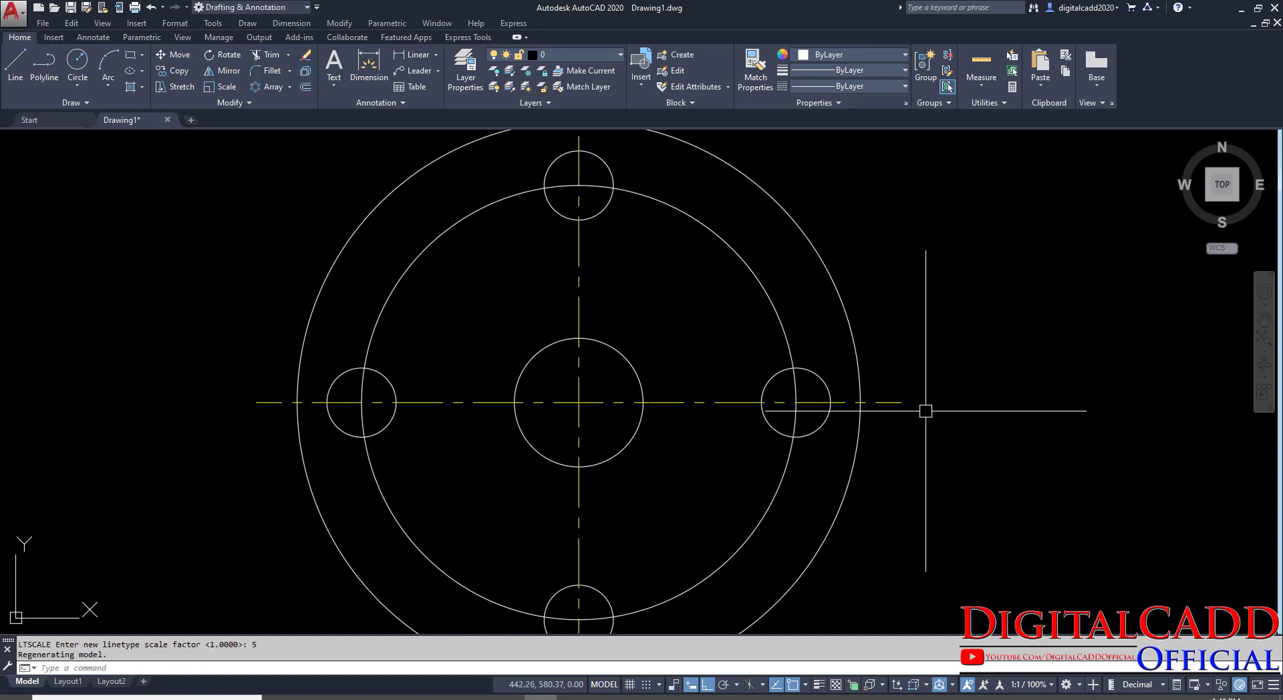
Match the hole-pattern circle's properties to the horizontal yellow centre line using Match Properties.
scroll(869, 438, "down", 2)
mouse_move(851, 435)
middle_mouse_down()
mouse_move(591, 388)
mouse_move(627, 460)
middle_mouse_up()
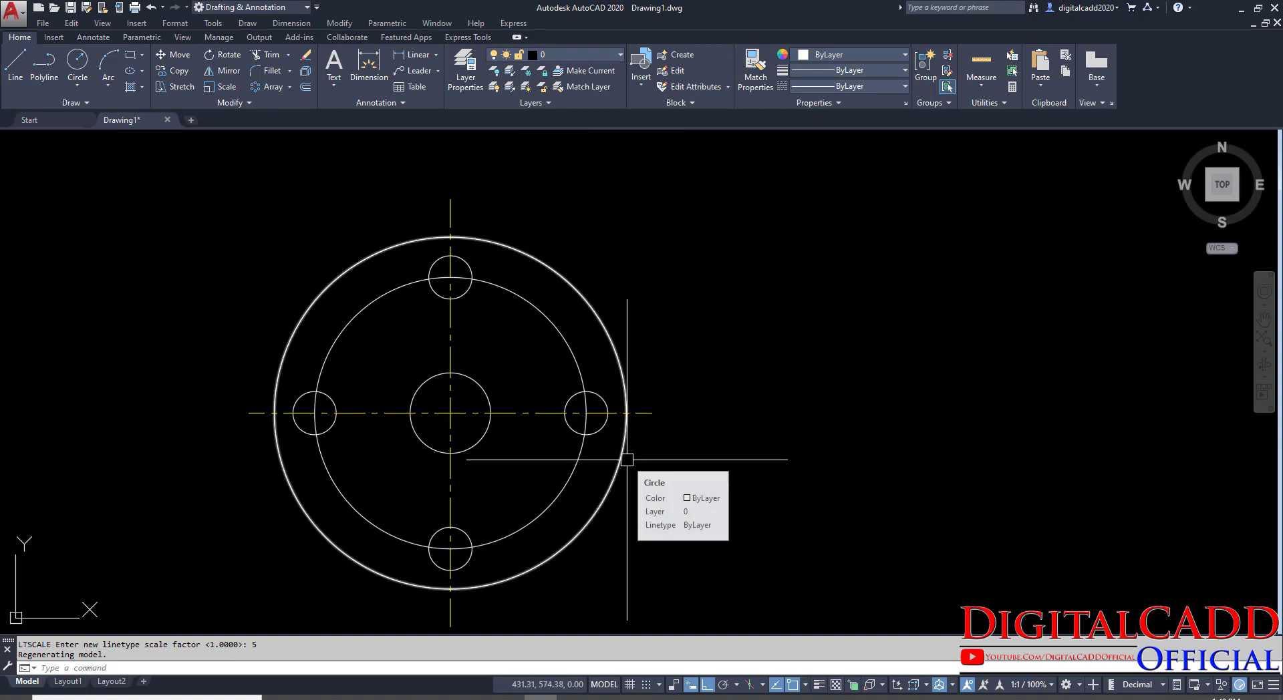
left_click(755, 84)
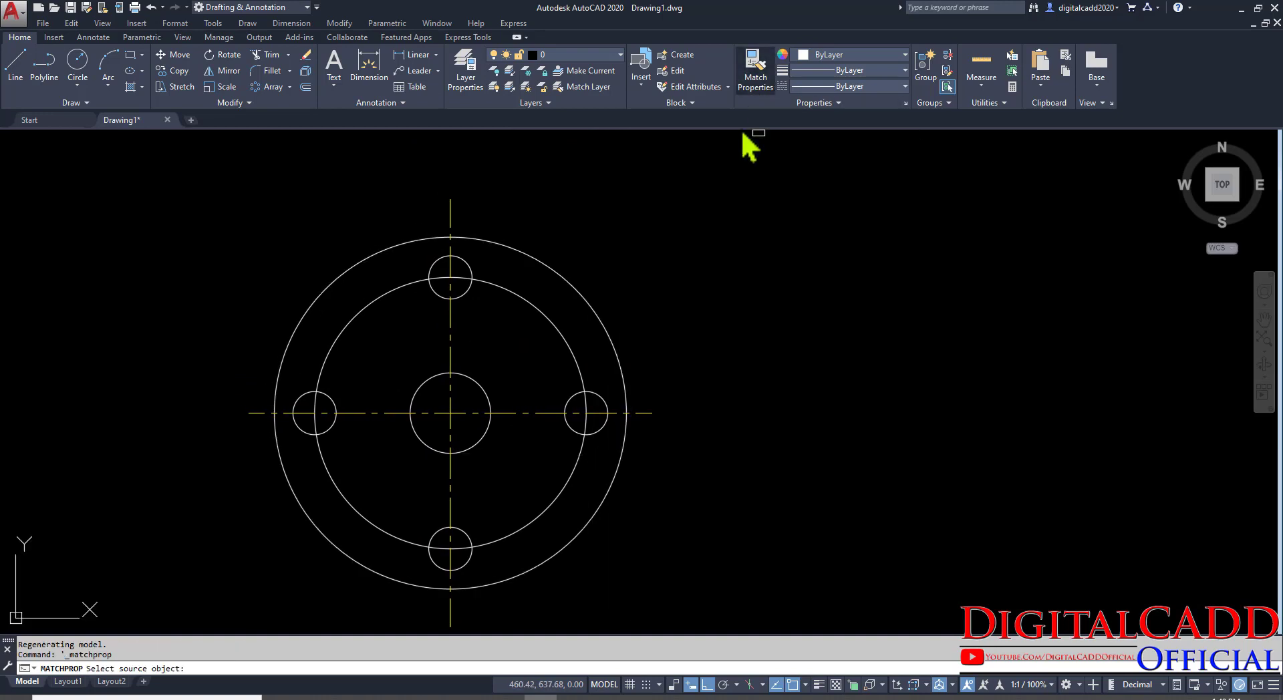
left_click(520, 413)
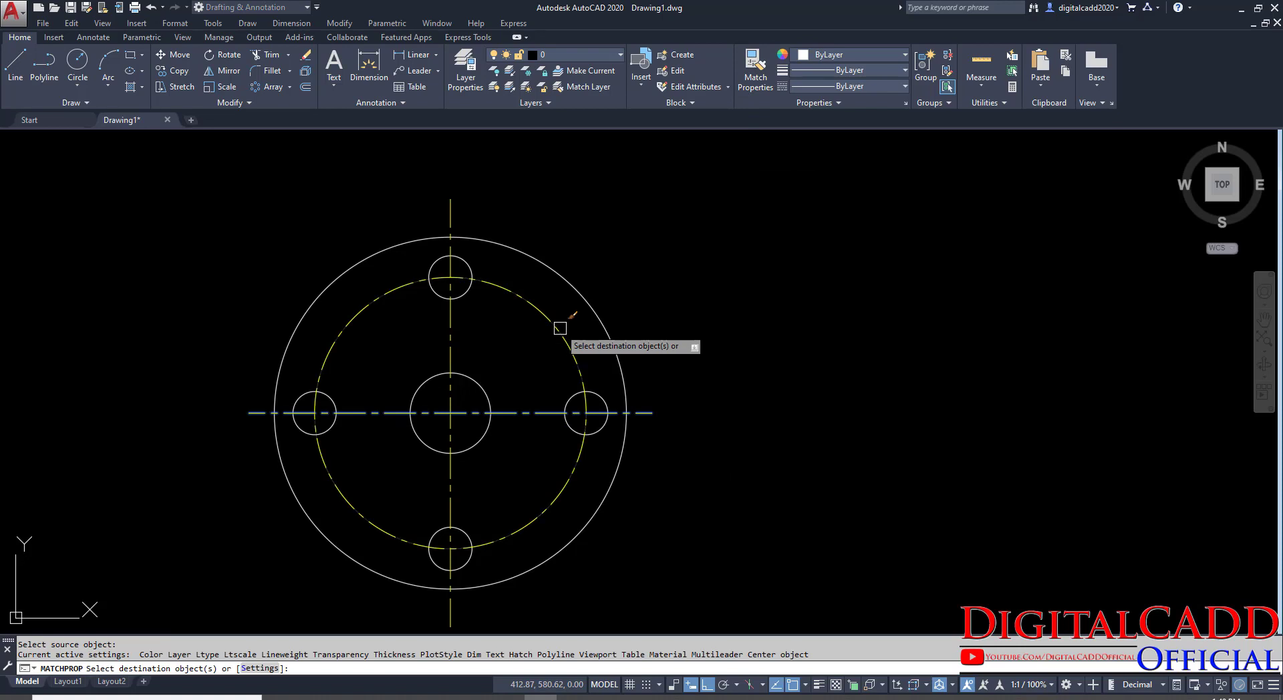
left_click(557, 334)
key("Return")
middle_click_drag(745, 504, 629, 462)
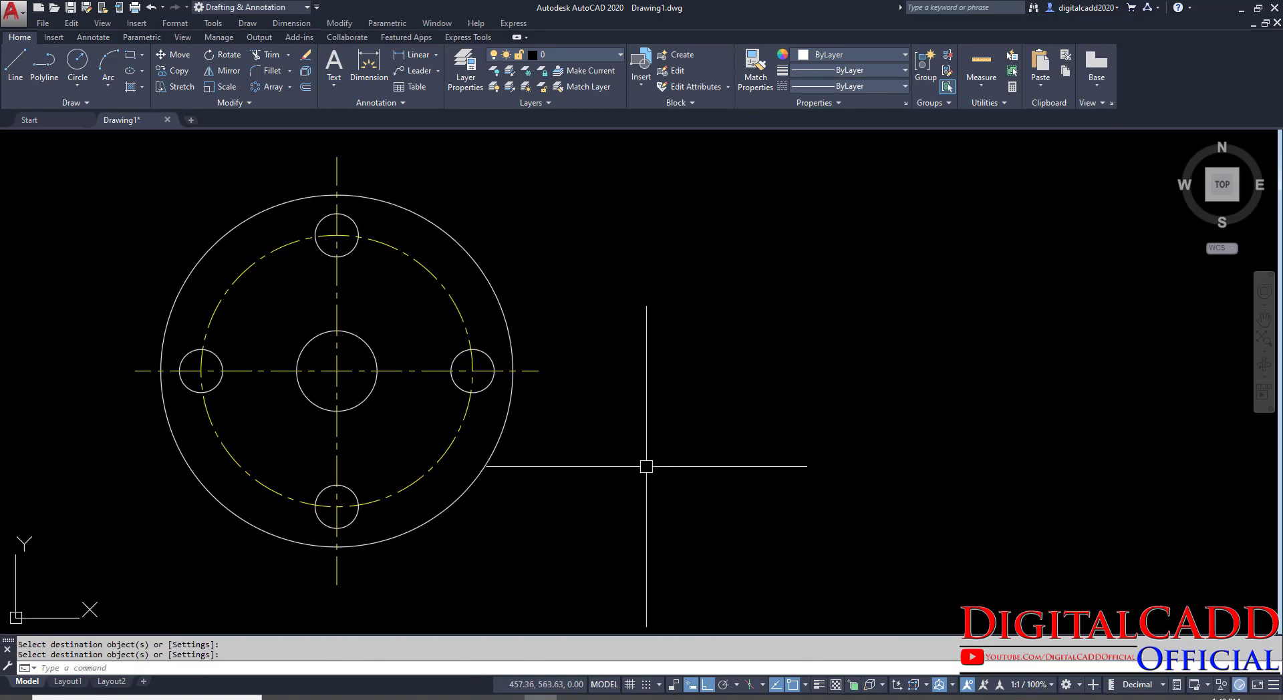
middle_click_drag(525, 516, 568, 523)
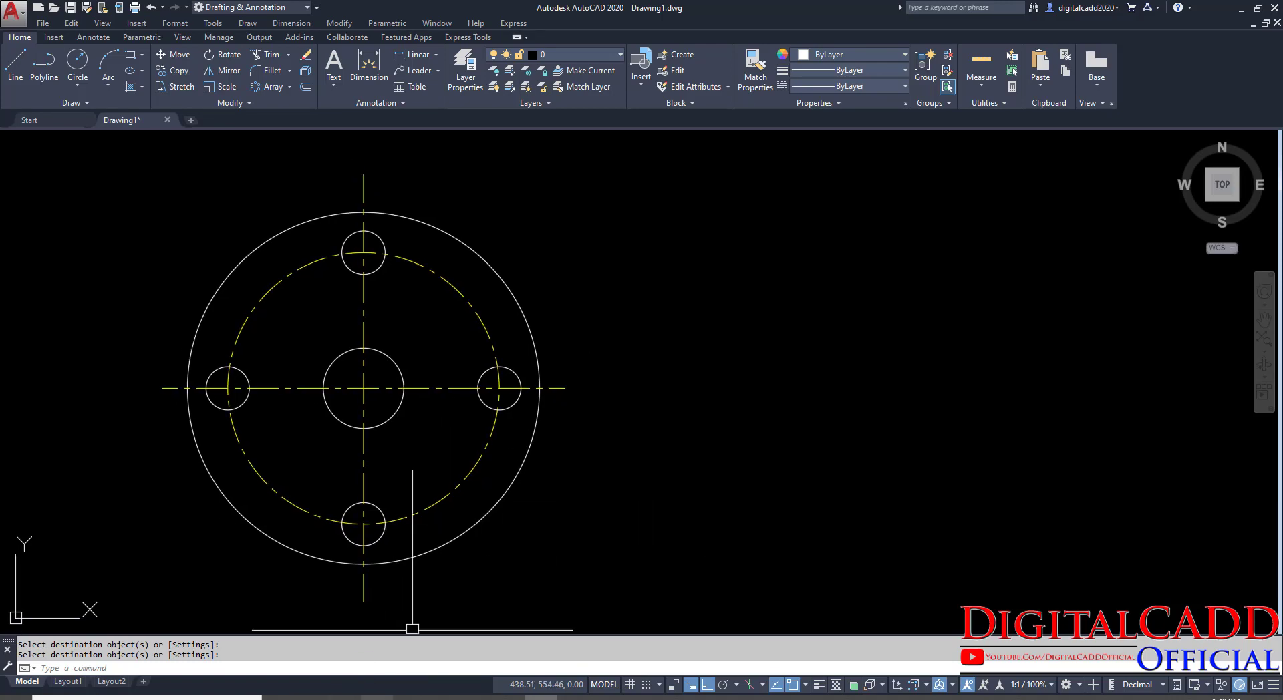
Check the spacer's dimensions in the PDF and add a diameter dimension just outside the outer circle's upper-right edge.
key("alt+Tab")
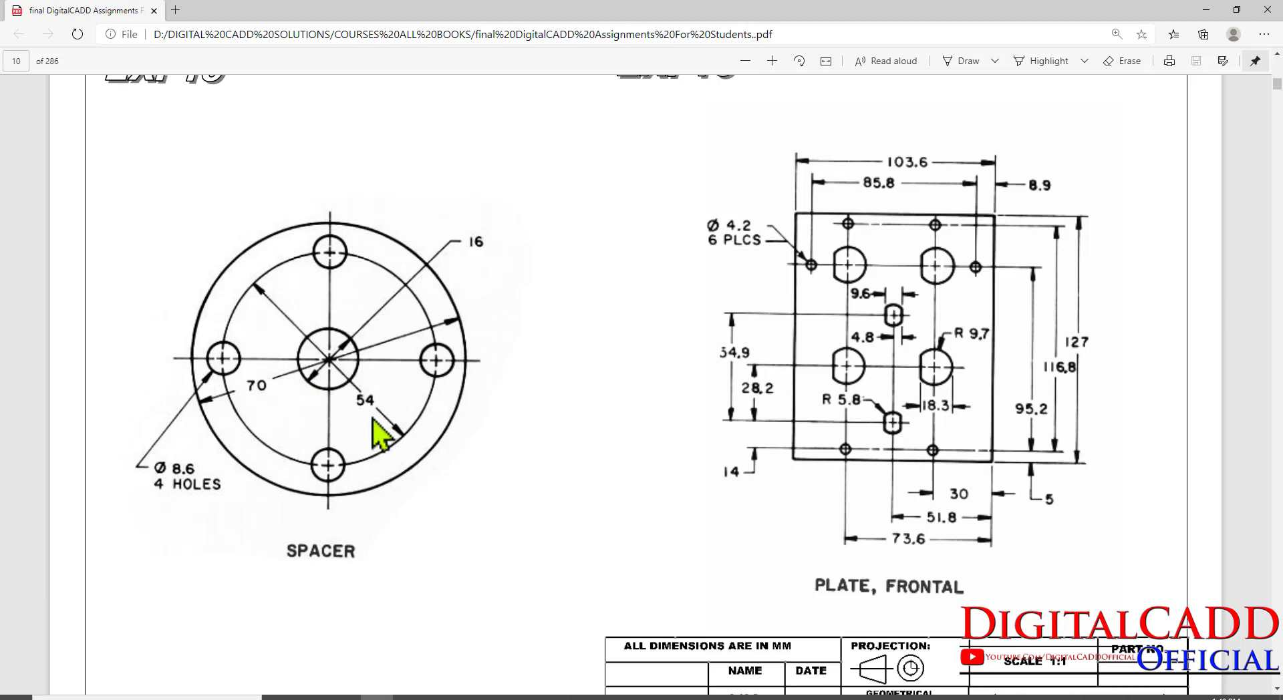
key("alt+Tab")
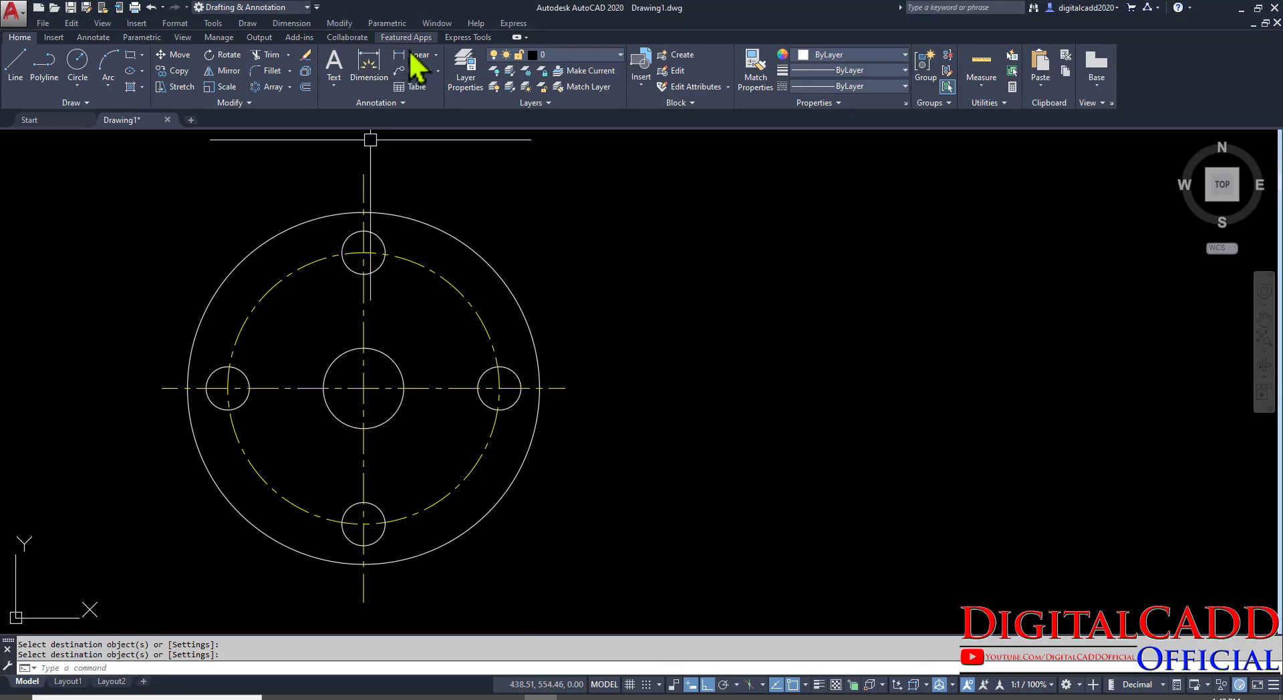
left_click(436, 55)
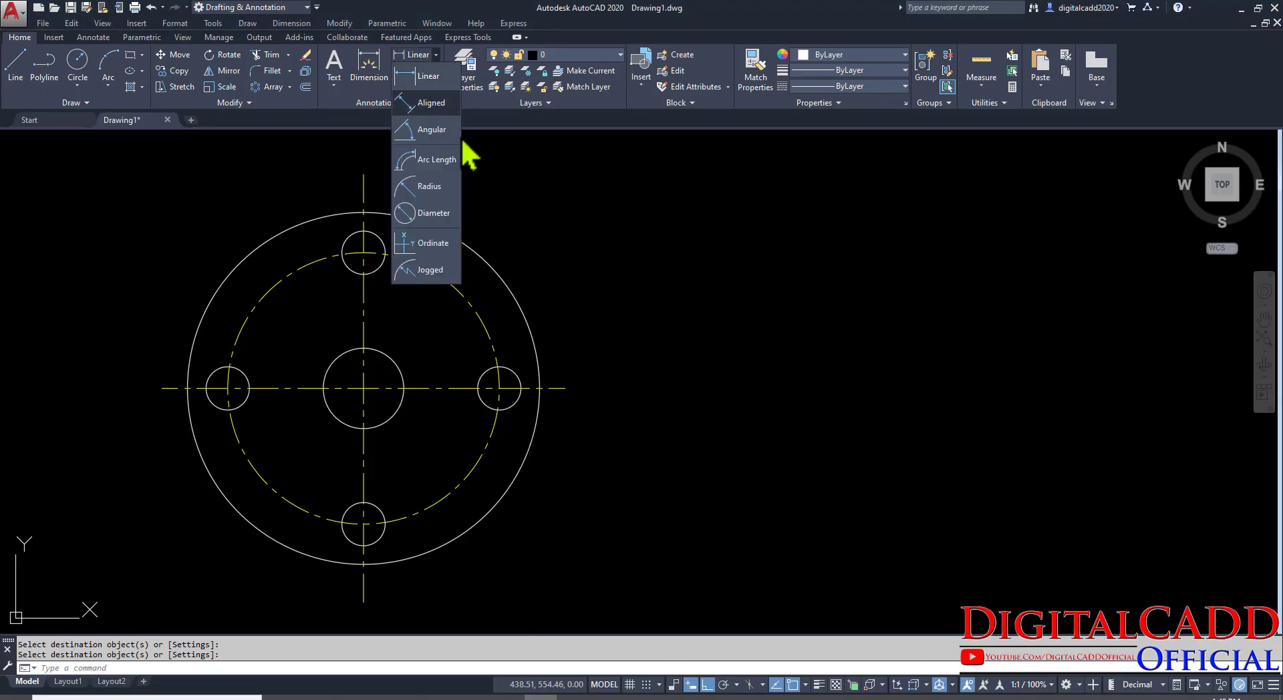
left_click(433, 212)
left_click(494, 269)
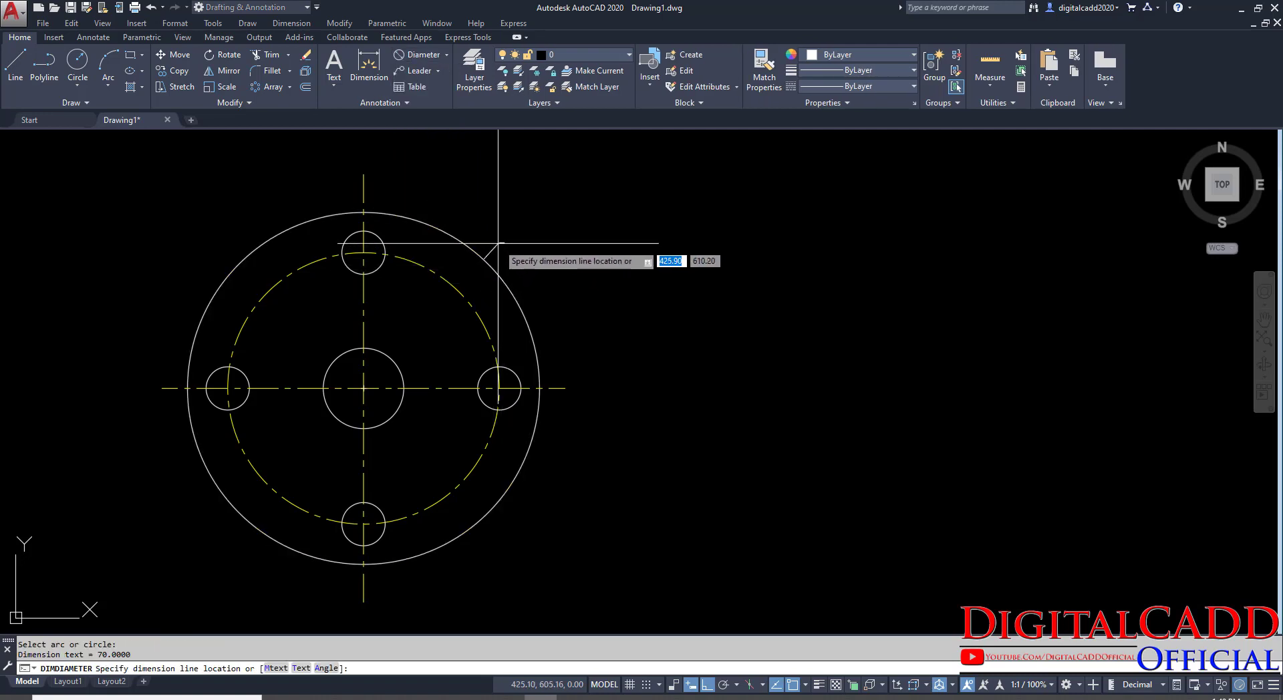
middle_click_drag(545, 415, 639, 426)
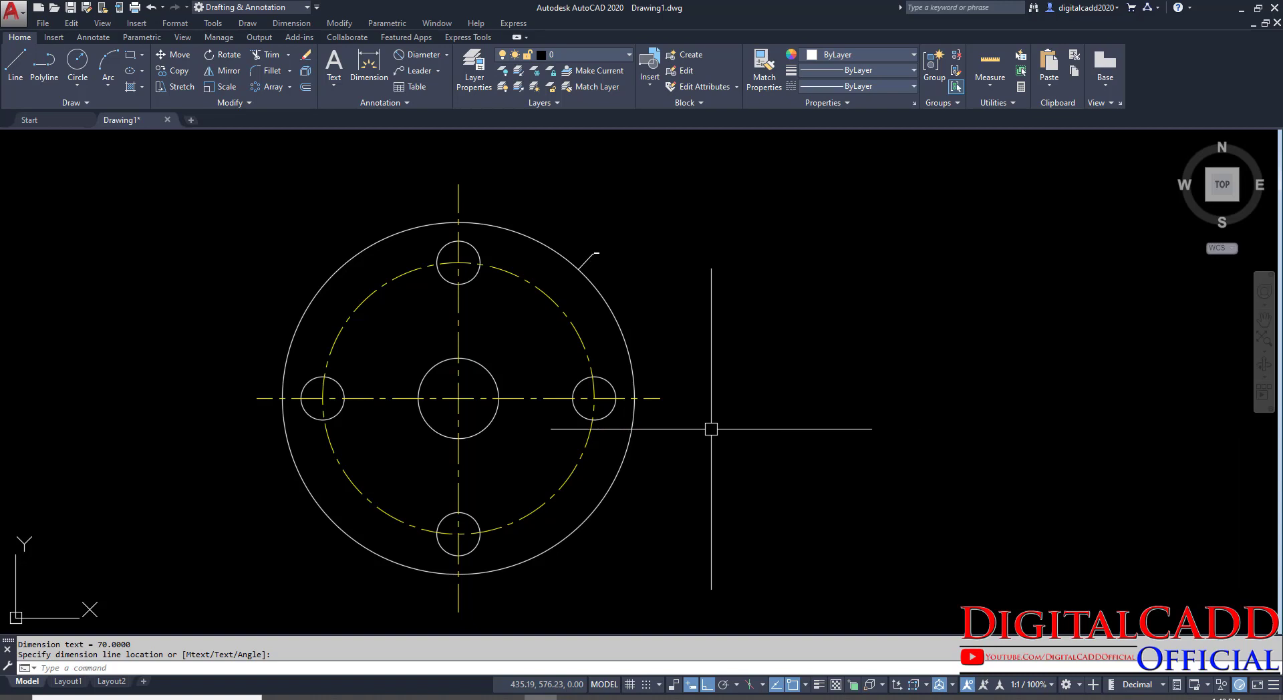
scroll(622, 240, "up", 5)
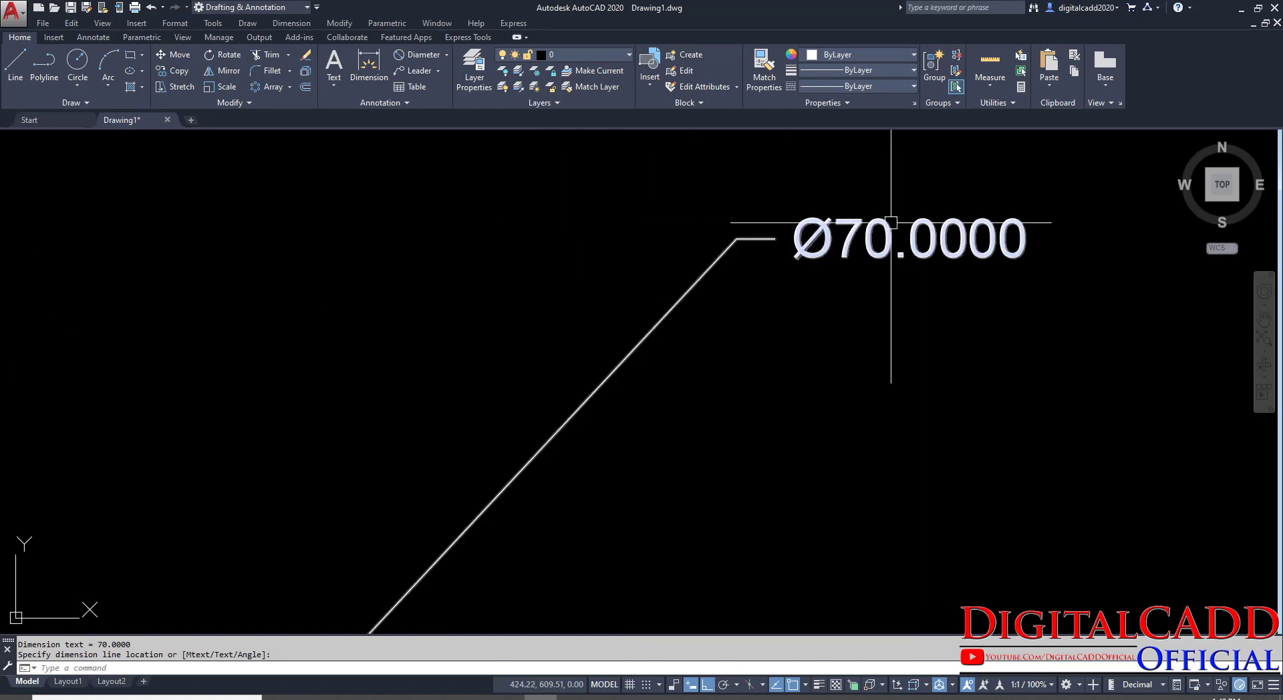
scroll(891, 223, "down", 5)
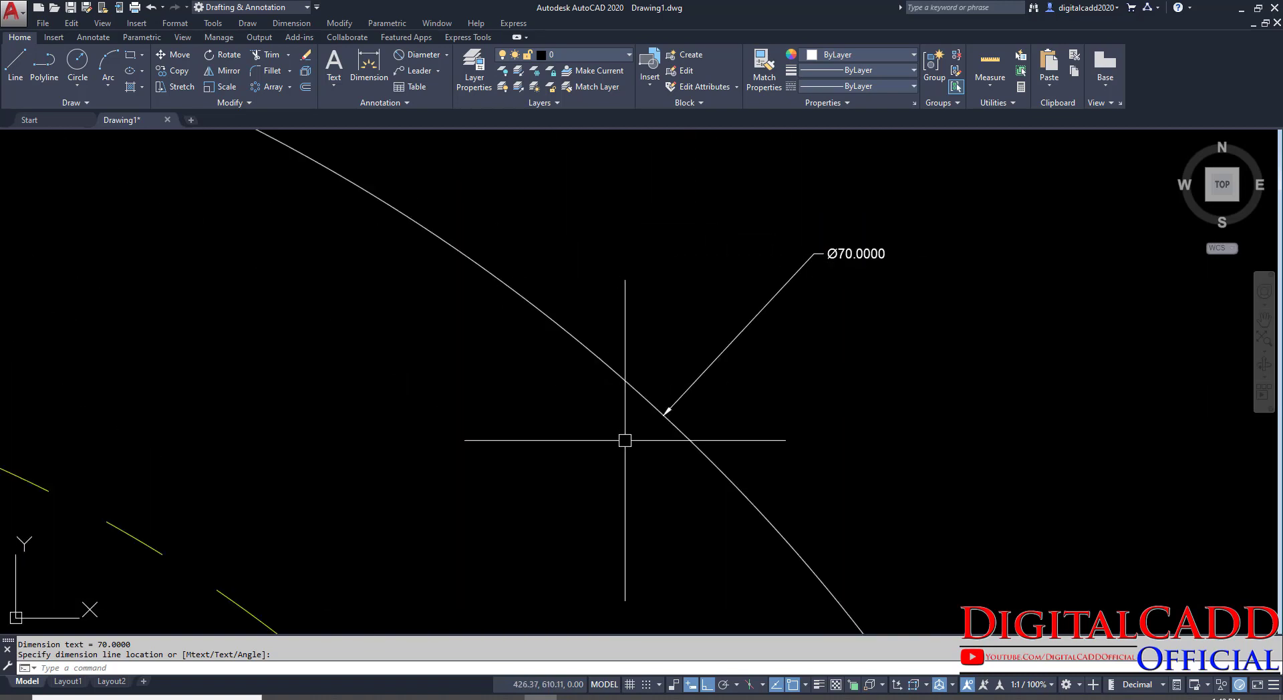
scroll(625, 441, "down", 8)
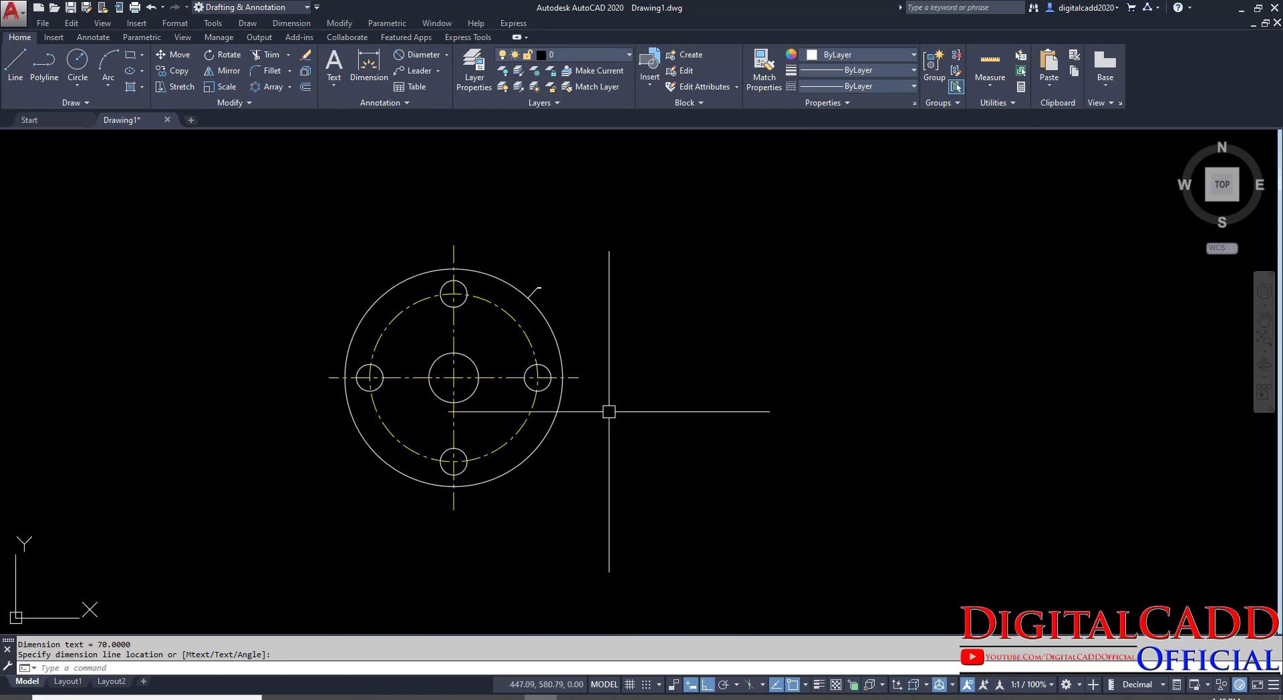
Modify the Standard dimension style to use a text height of 5.
type("D")
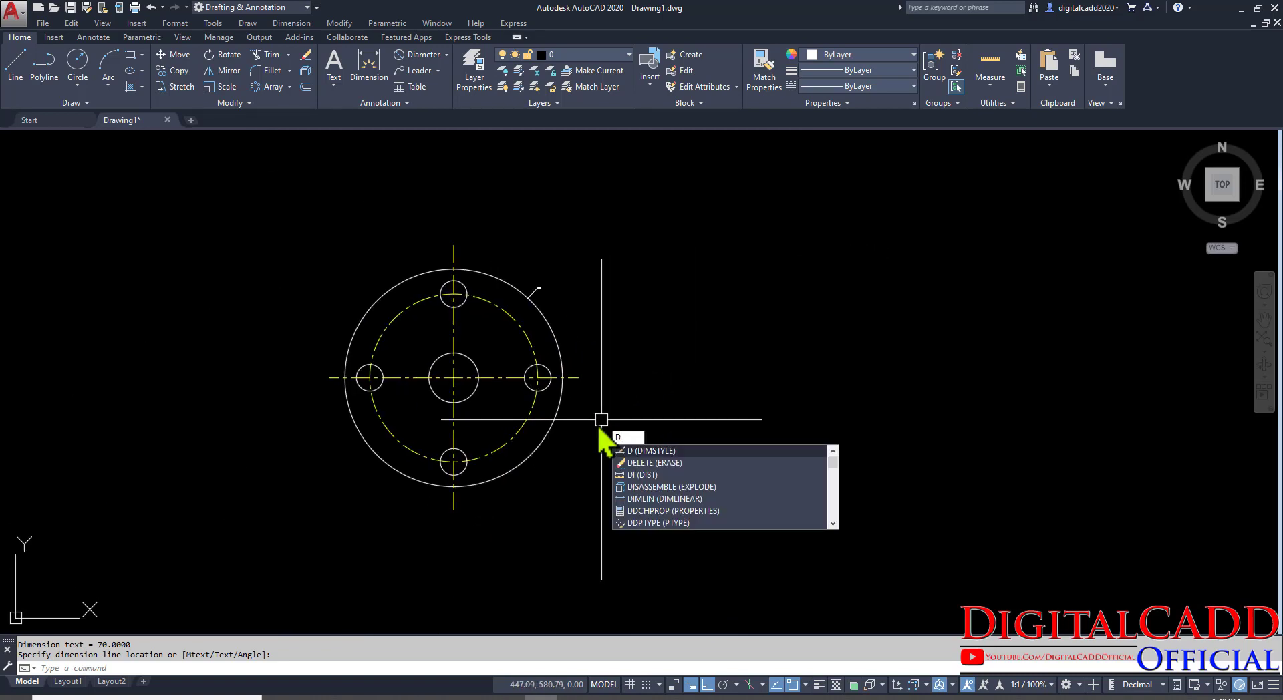
key("Return")
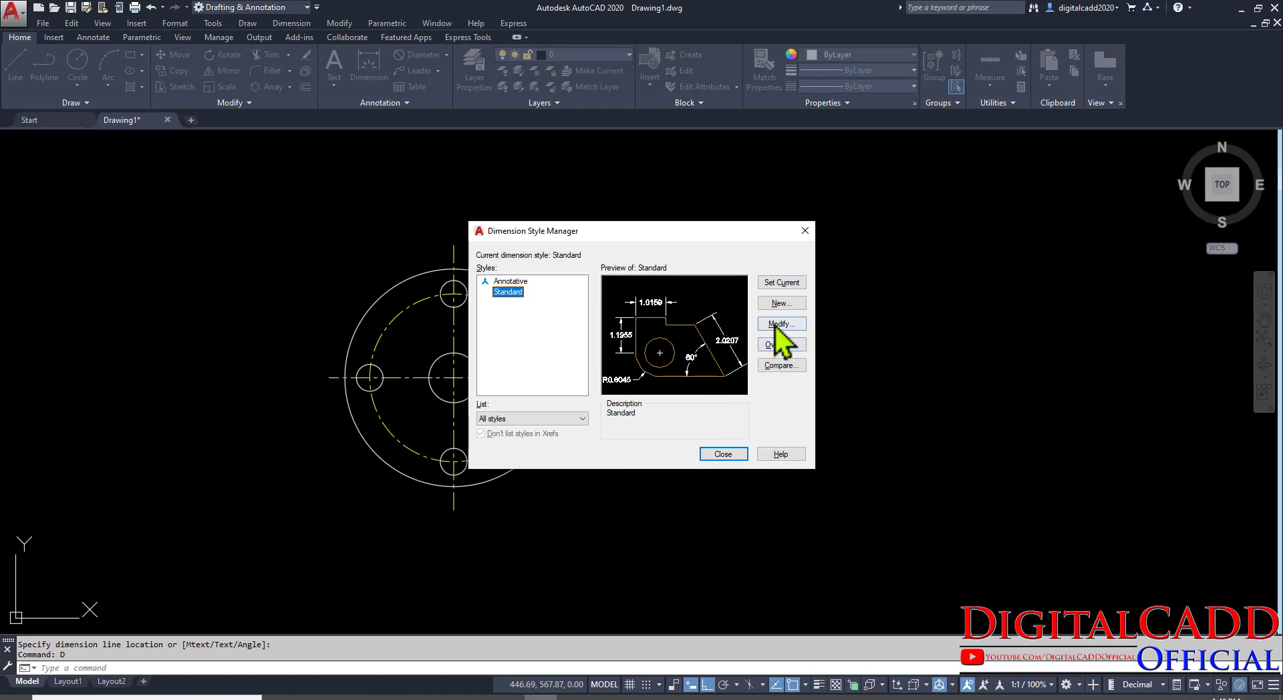
left_click(776, 324)
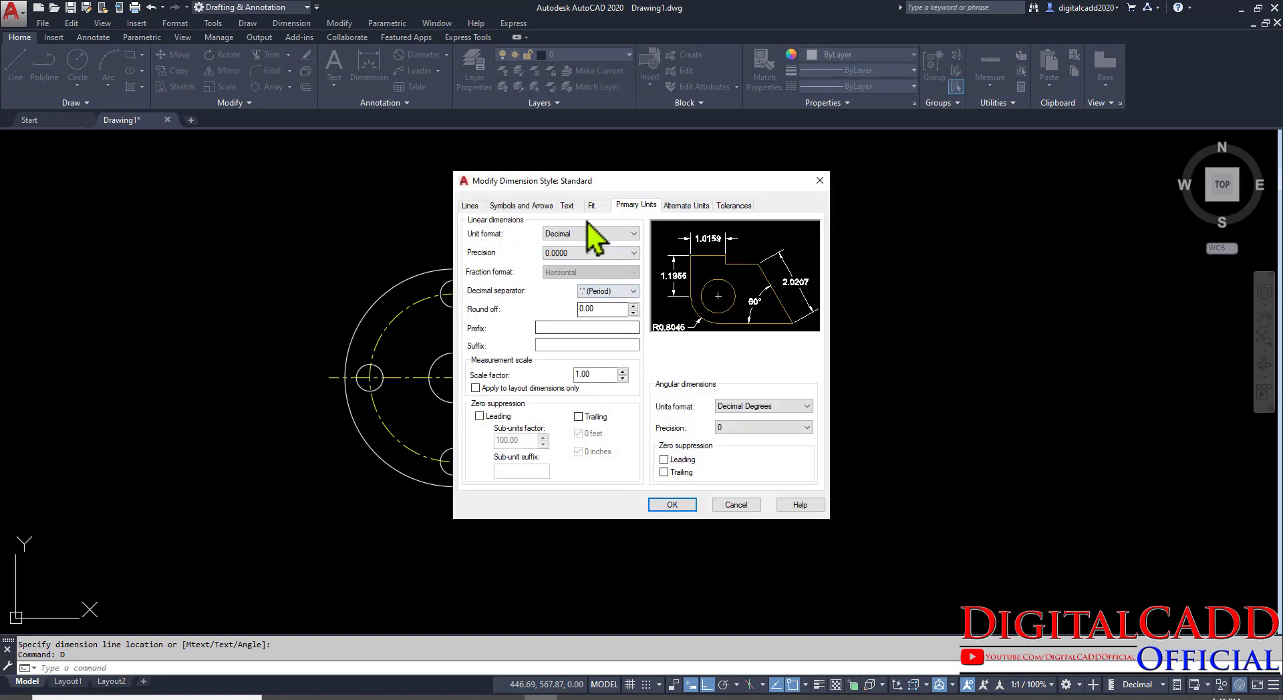
left_click(568, 206)
double_click(615, 301)
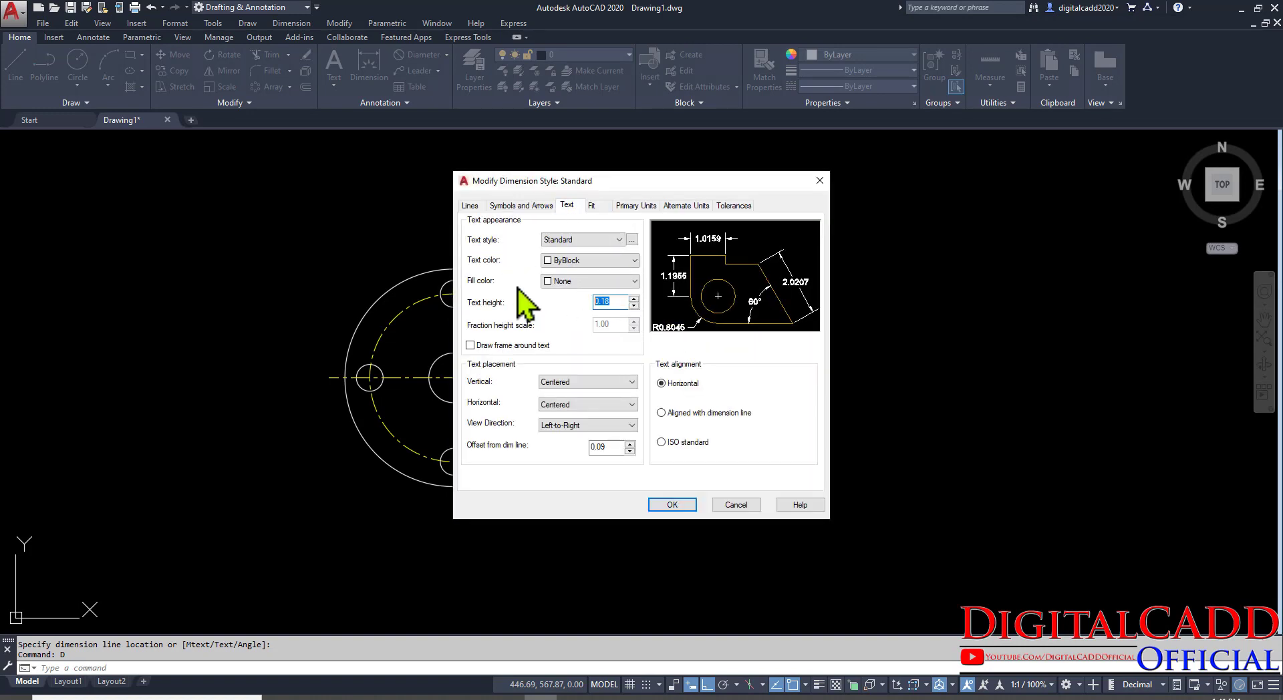
key("Return")
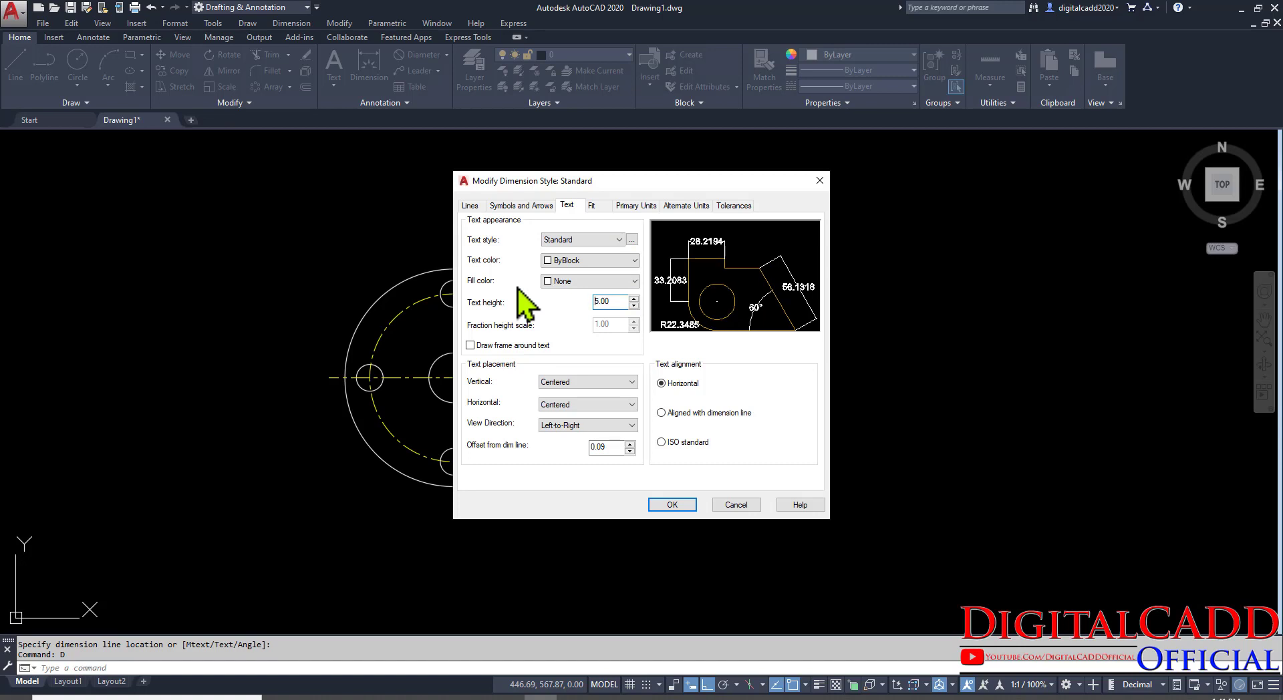
Set the dimension text alignment to ISO standard and its vertical placement to Above.
left_click(693, 444)
left_click(588, 383)
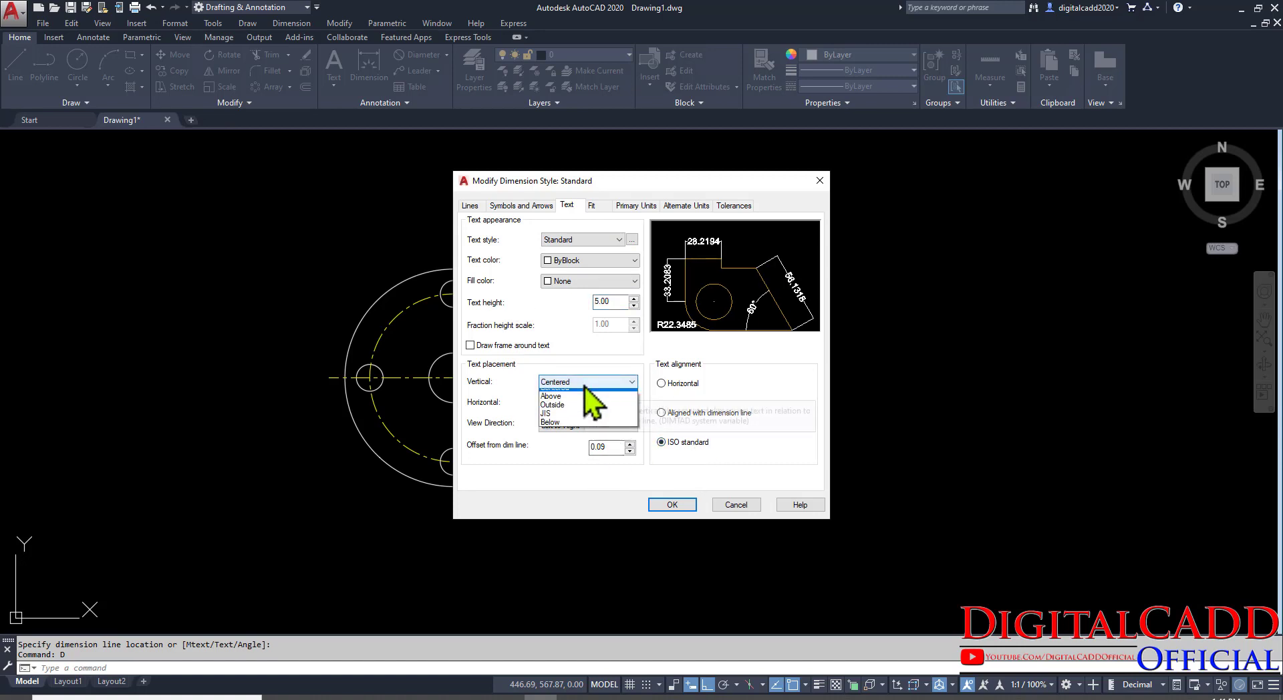
left_click(582, 403)
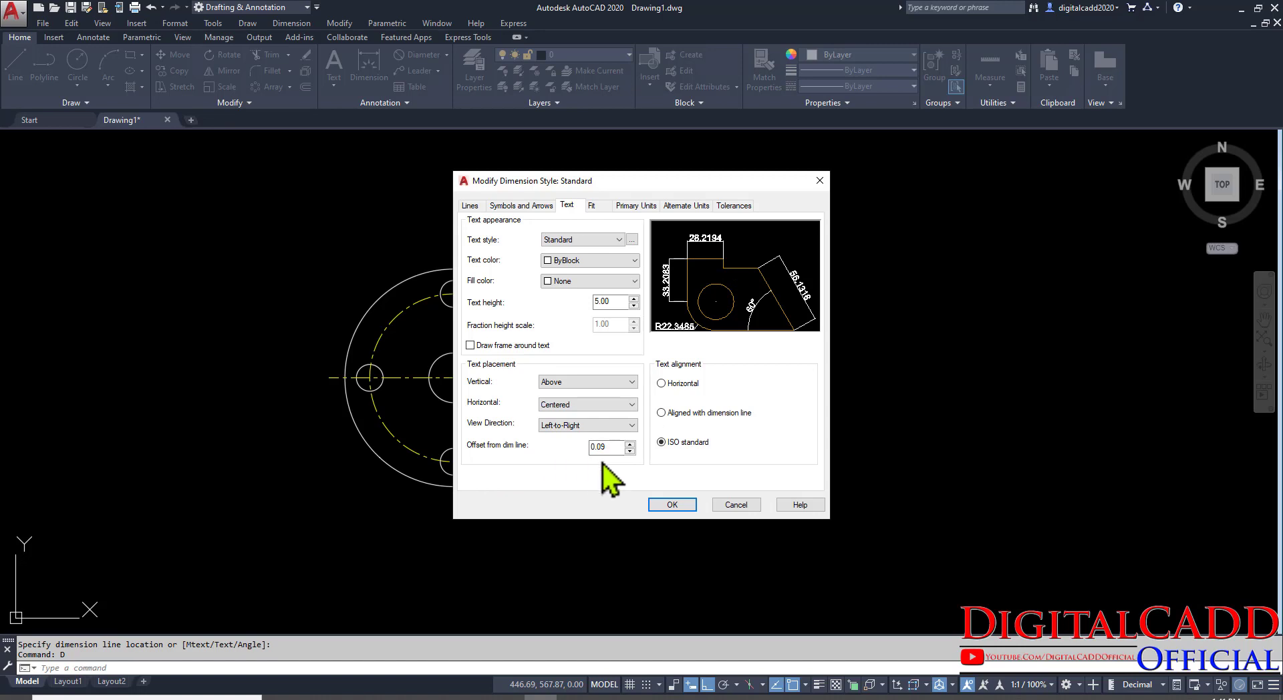
Set the text offset from the dimension line to 1.5 and the arrow size to 5.
left_click_drag(608, 447, 497, 428)
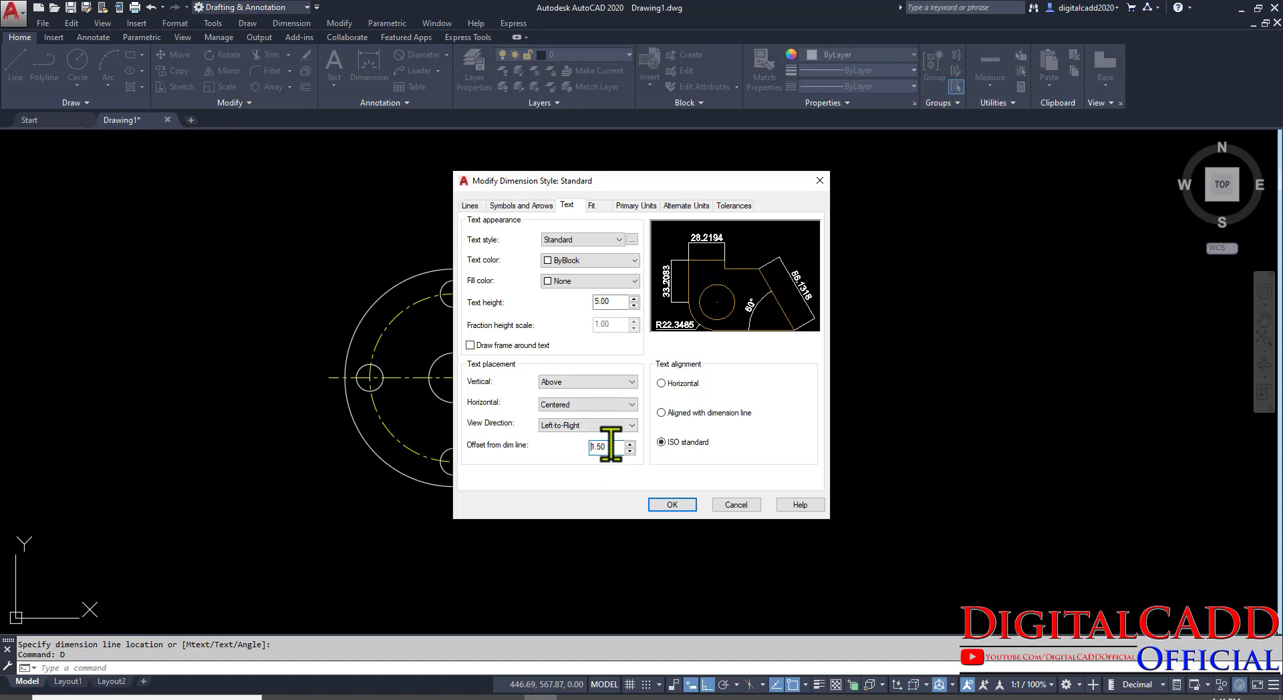
left_click_drag(610, 443, 524, 452)
left_click(526, 206)
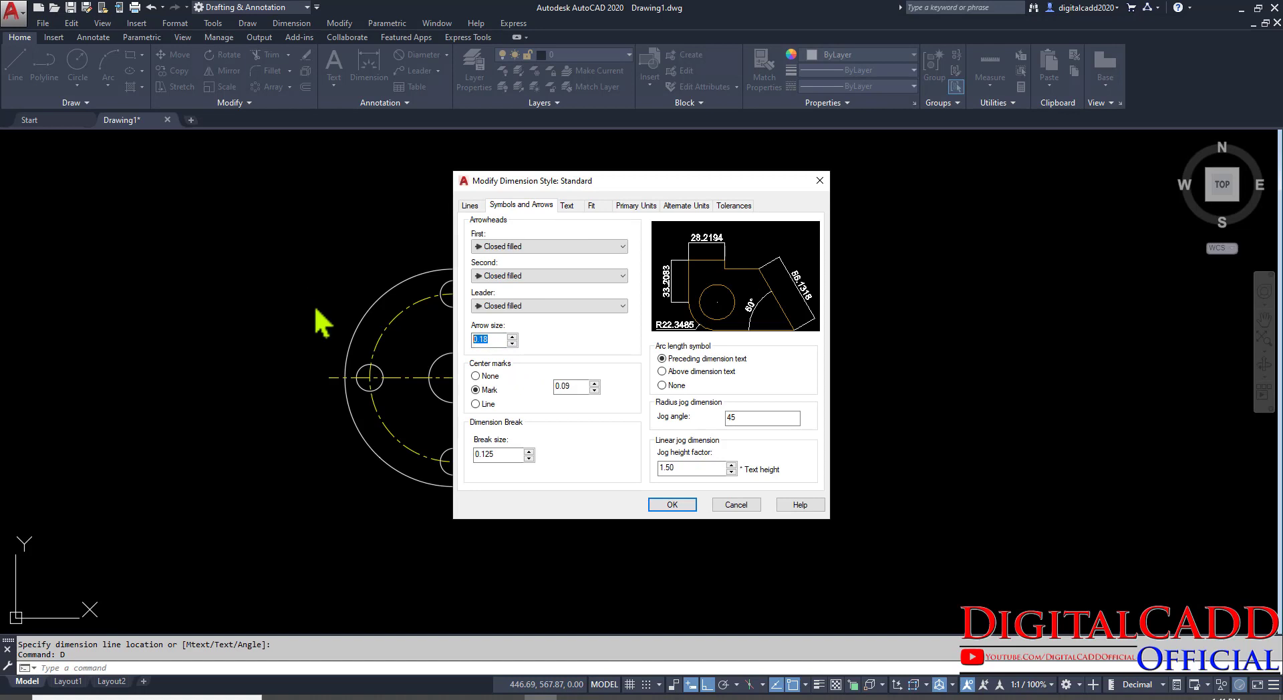
type("5.00")
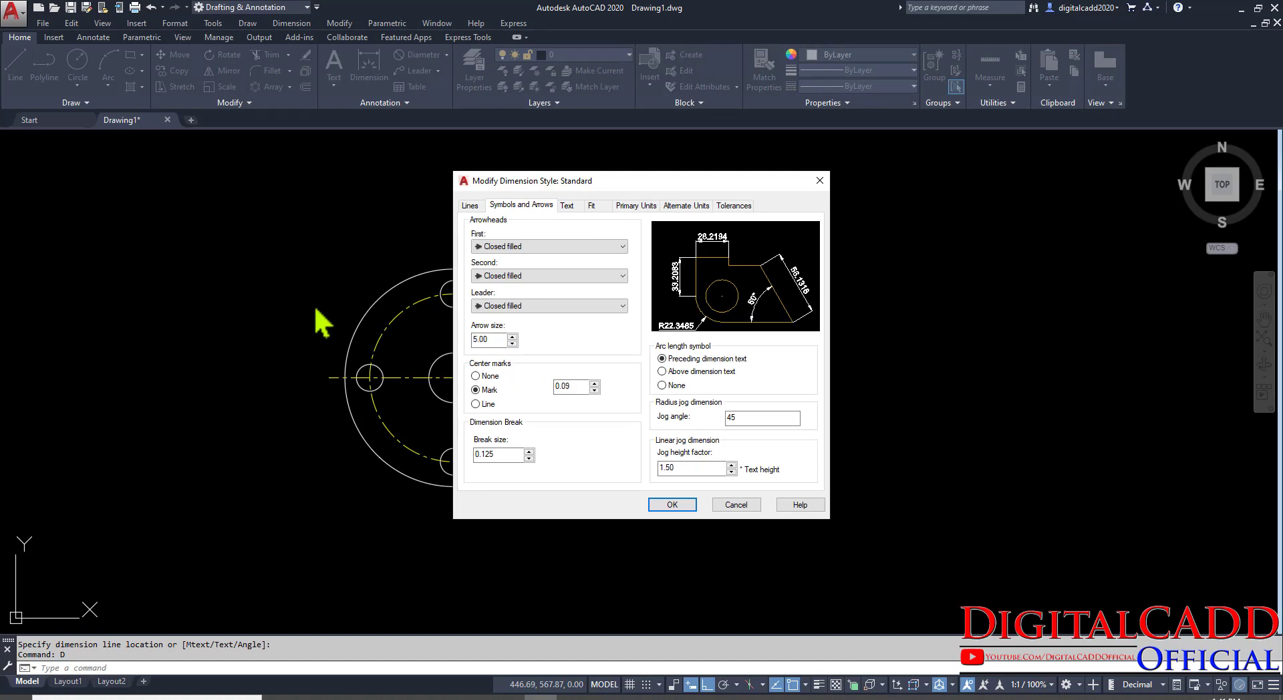
Set the extension lines' offset from origin to 1.5 and their extension beyond the dimension lines to 1.25.
left_click(471, 206)
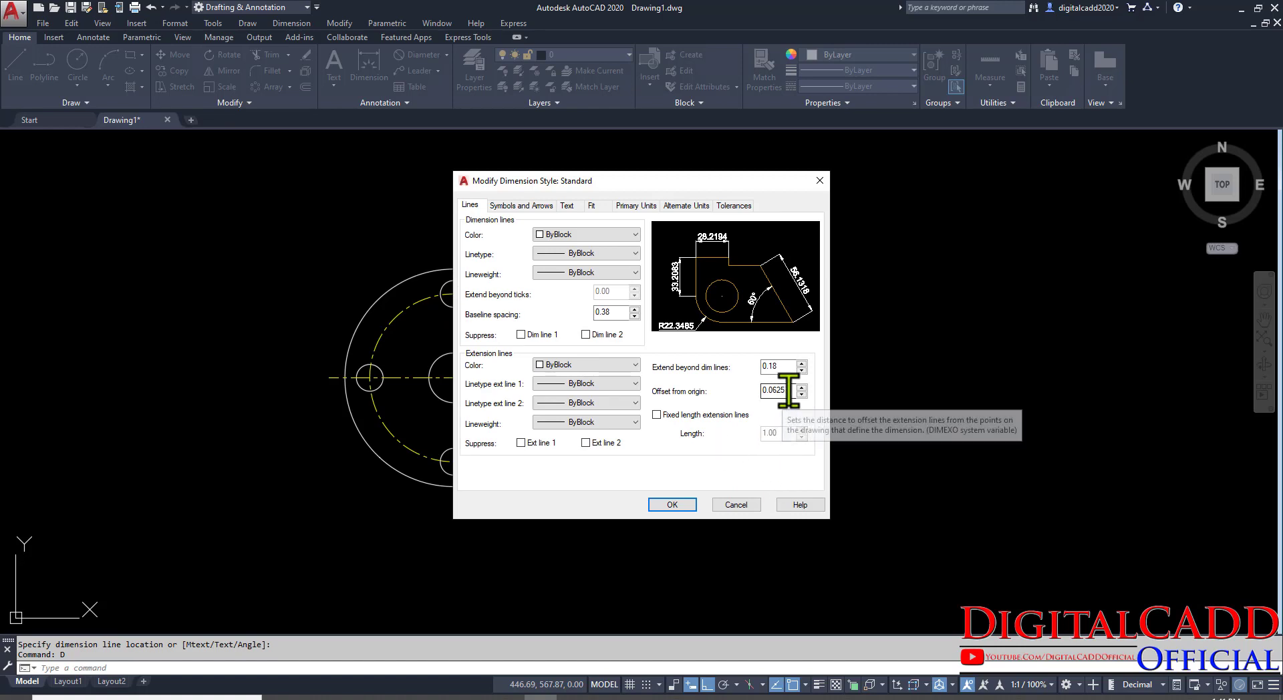
double_click(788, 391)
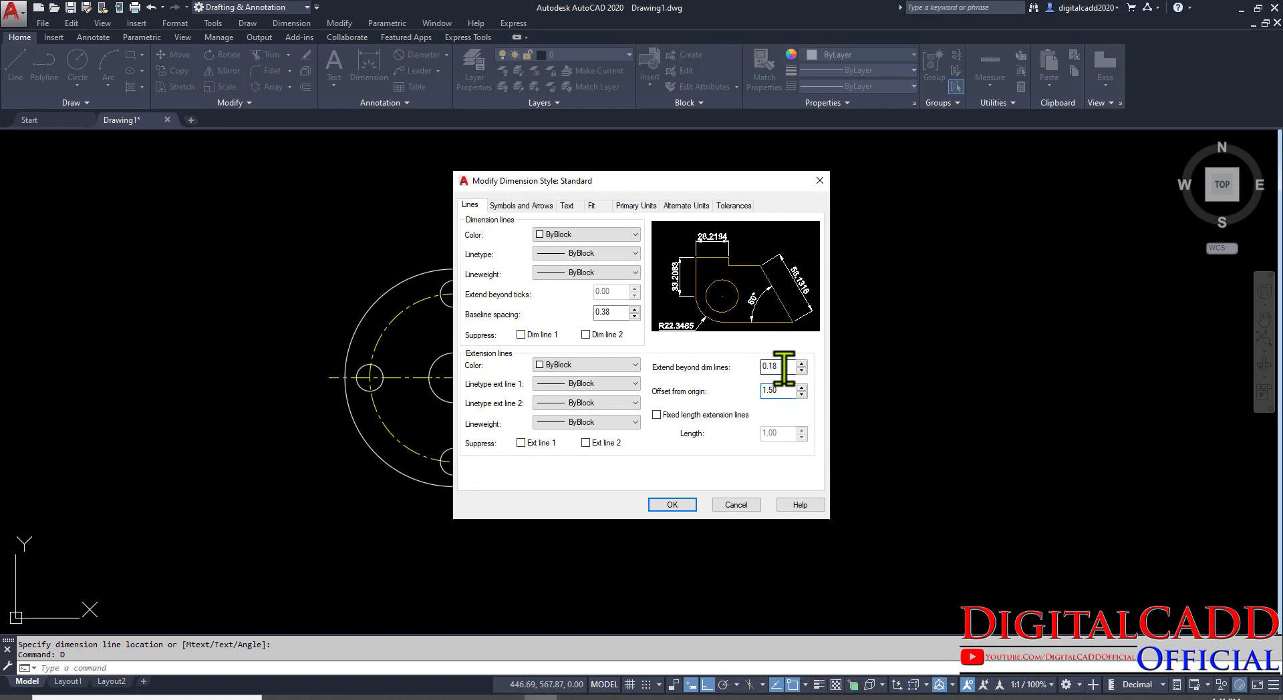
key("shift+Tab")
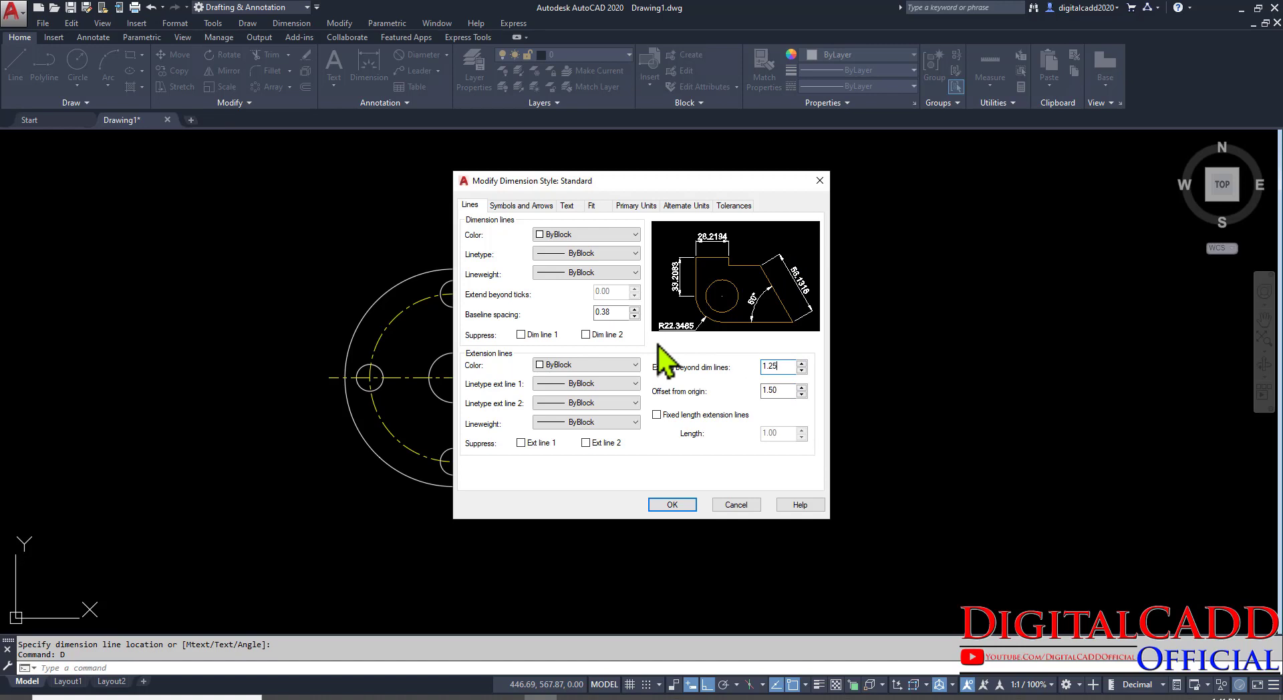
key("Home")
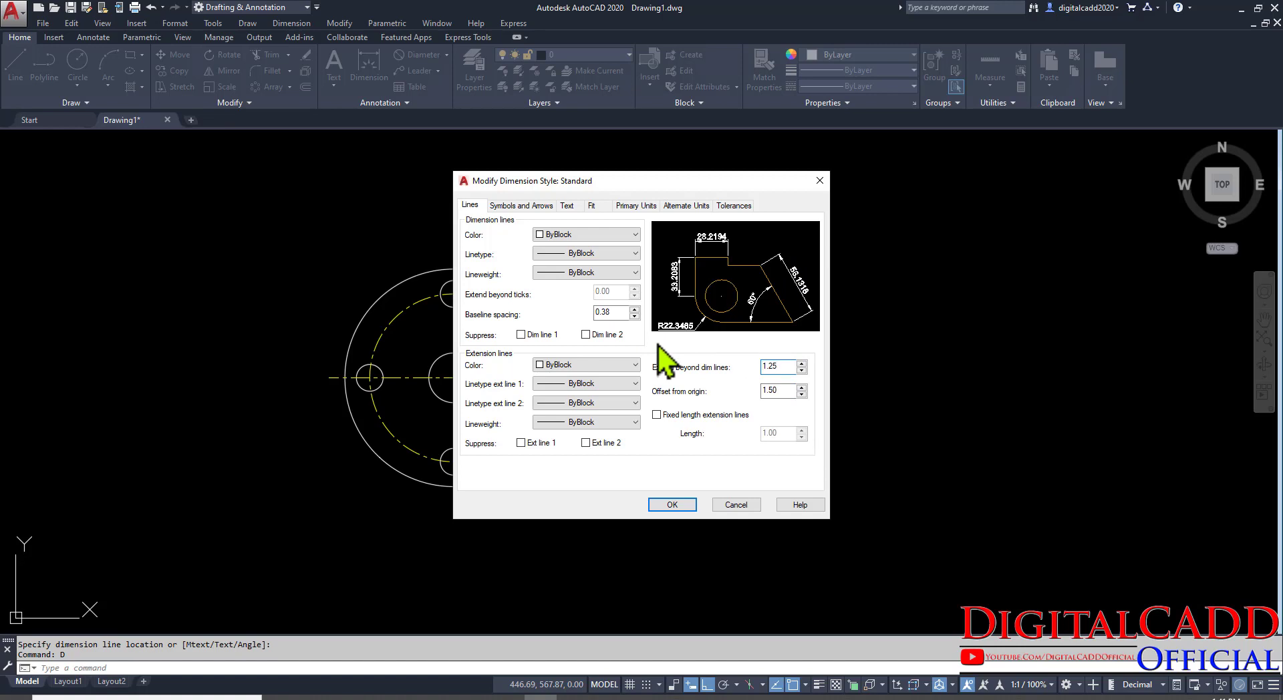
left_click(657, 415)
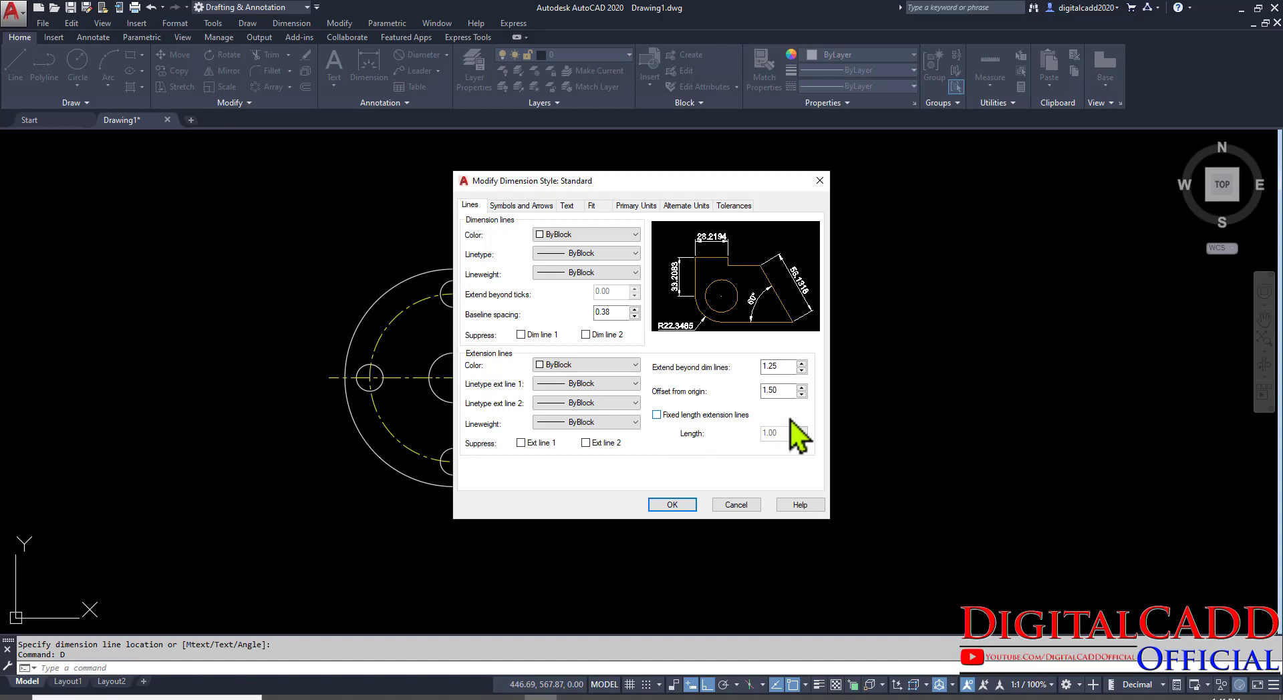
left_click(696, 417)
Enable drawing the dimension line between extension lines, set the linear precision to 0, and apply the Standard style changes.
left_click(601, 207)
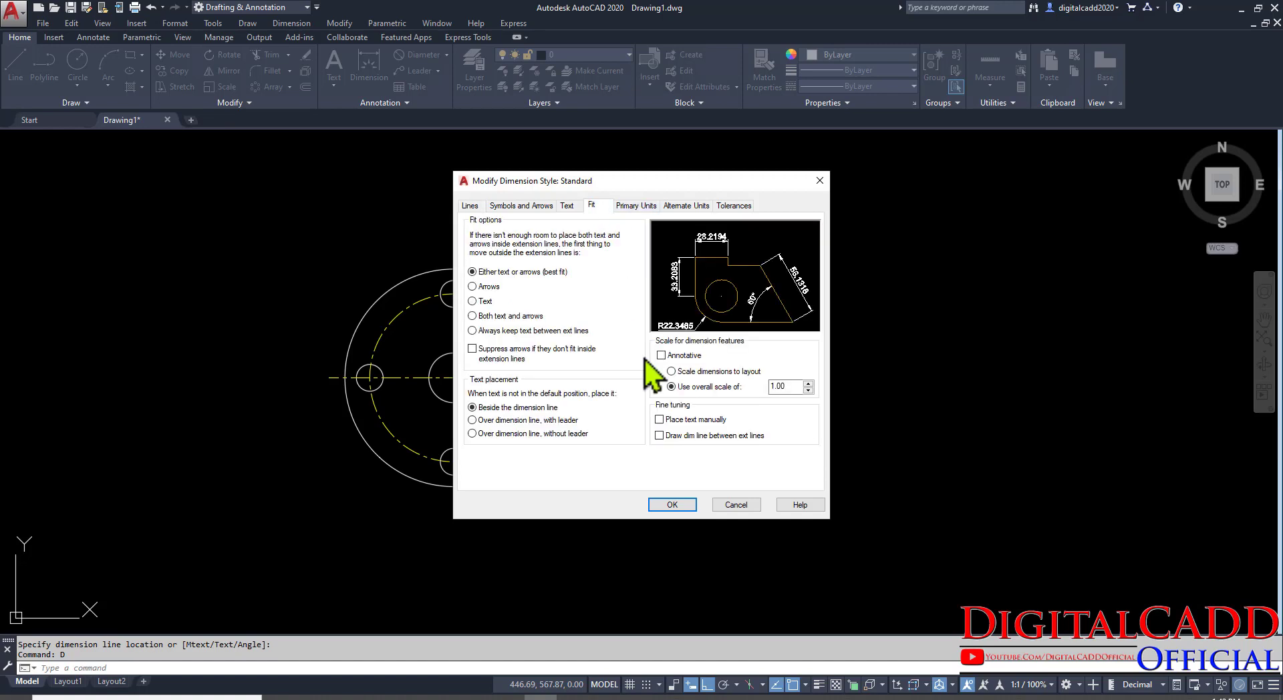
left_click(660, 435)
left_click(636, 205)
left_click(605, 254)
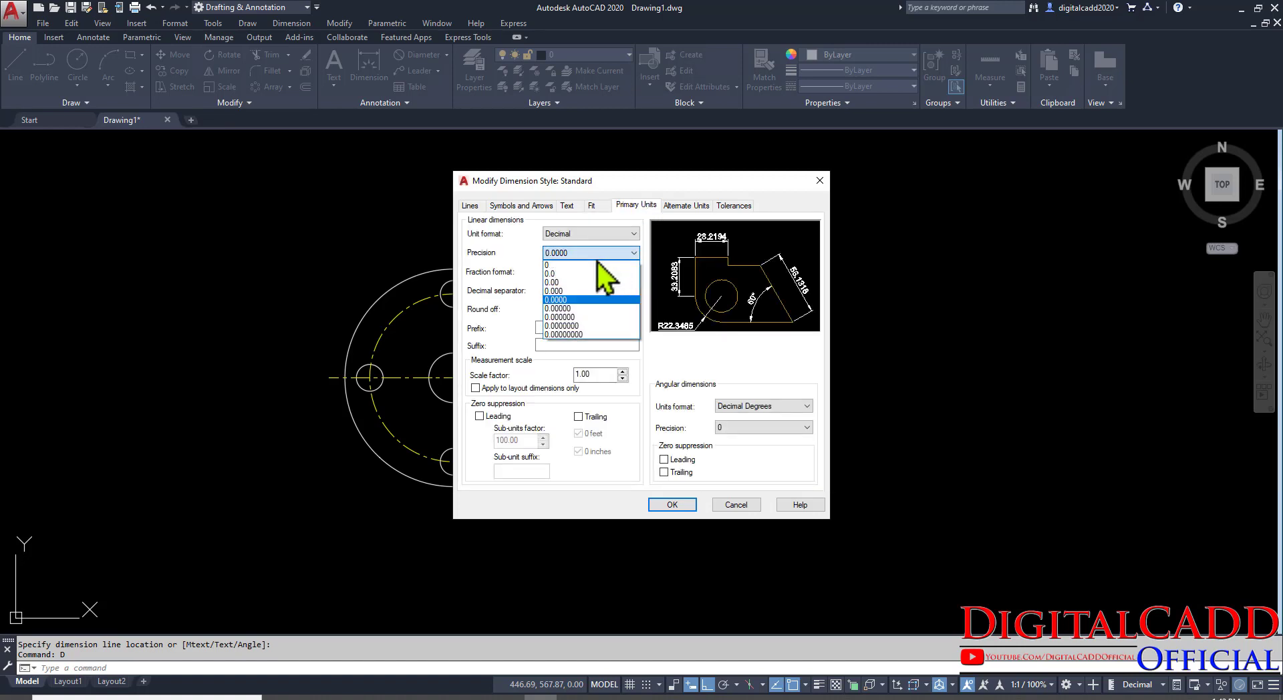
left_click(570, 284)
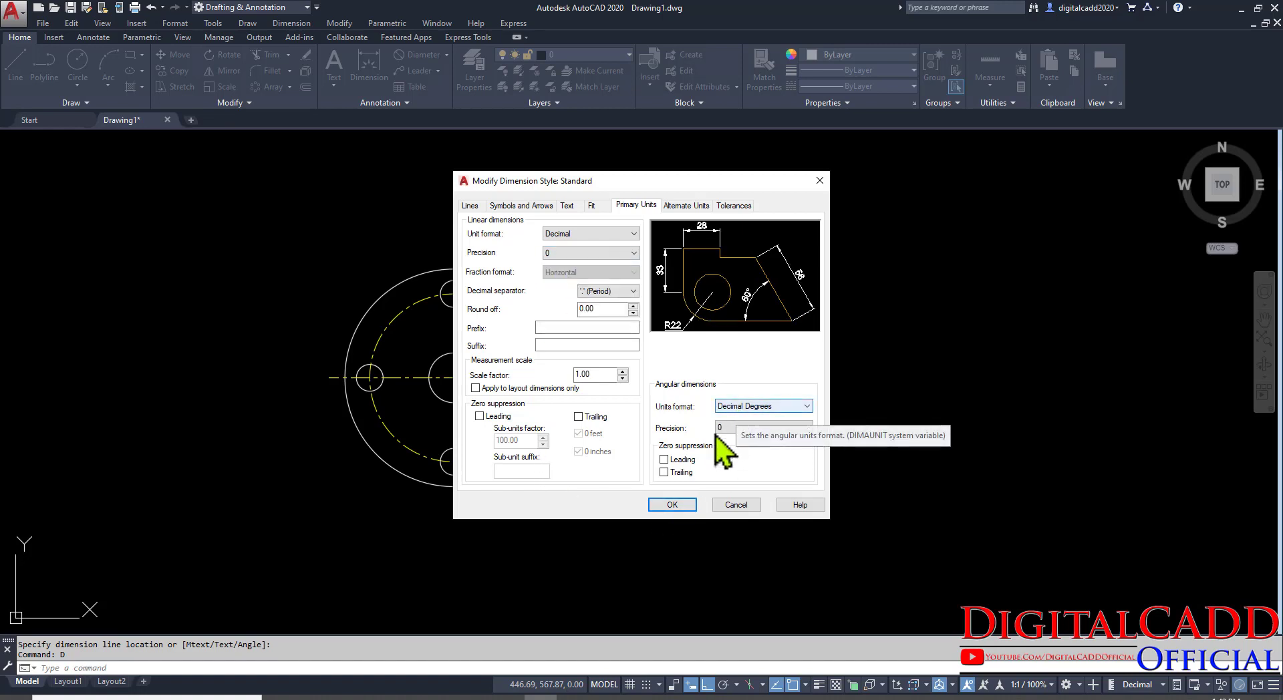
left_click(673, 505)
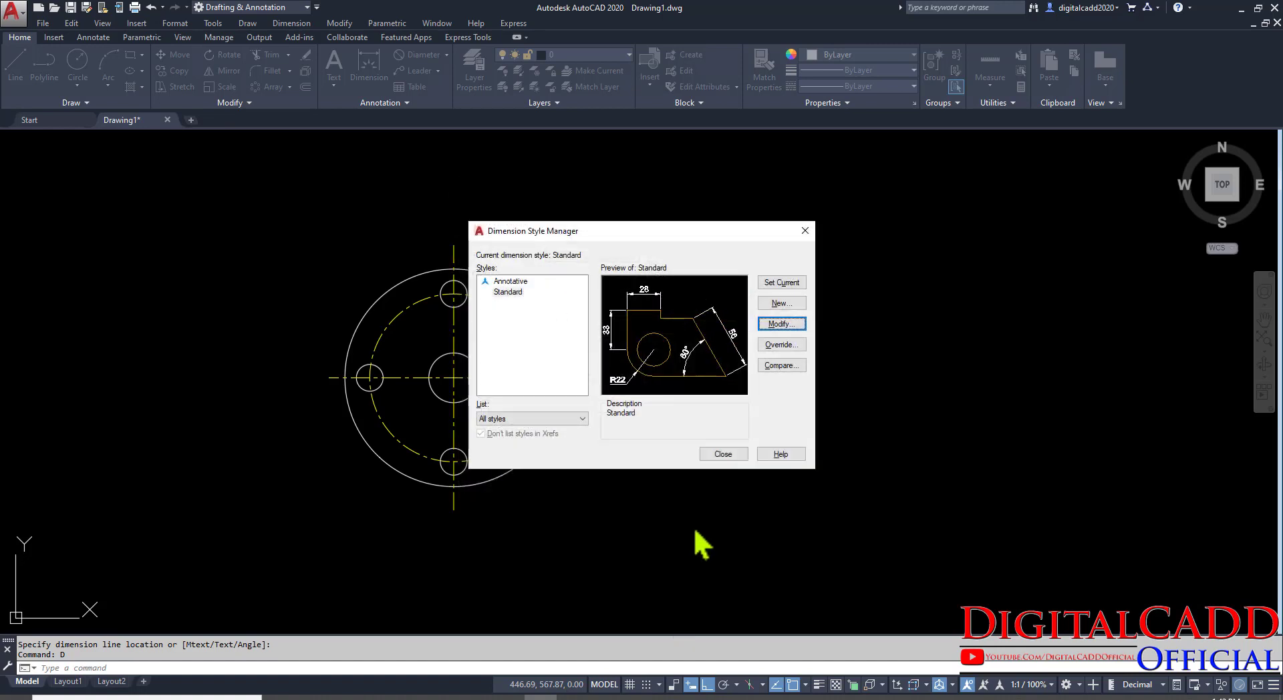
left_click(723, 454)
Add diameter dimensions to the yellow centre-line circle and the central hole, placing both texts outside the outer circle at its upper right.
scroll(519, 386, "up", 2)
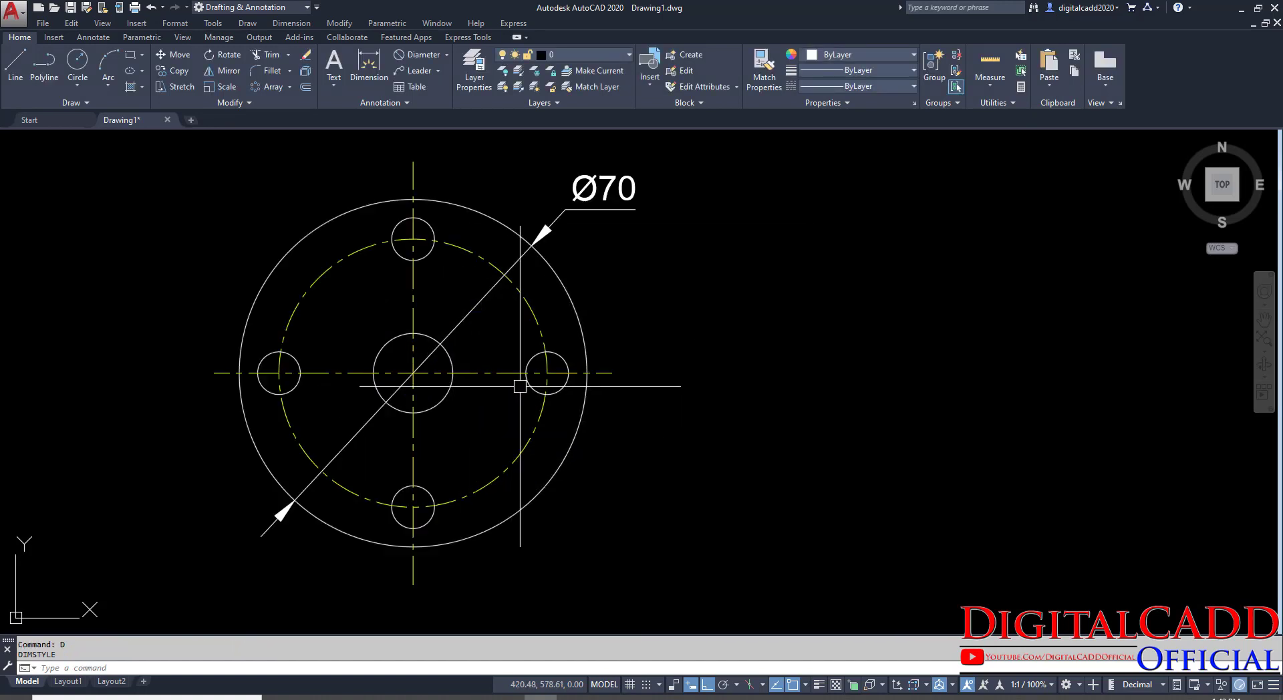
mouse_move(579, 387)
middle_mouse_down()
mouse_move(610, 389)
mouse_move(581, 420)
middle_mouse_up()
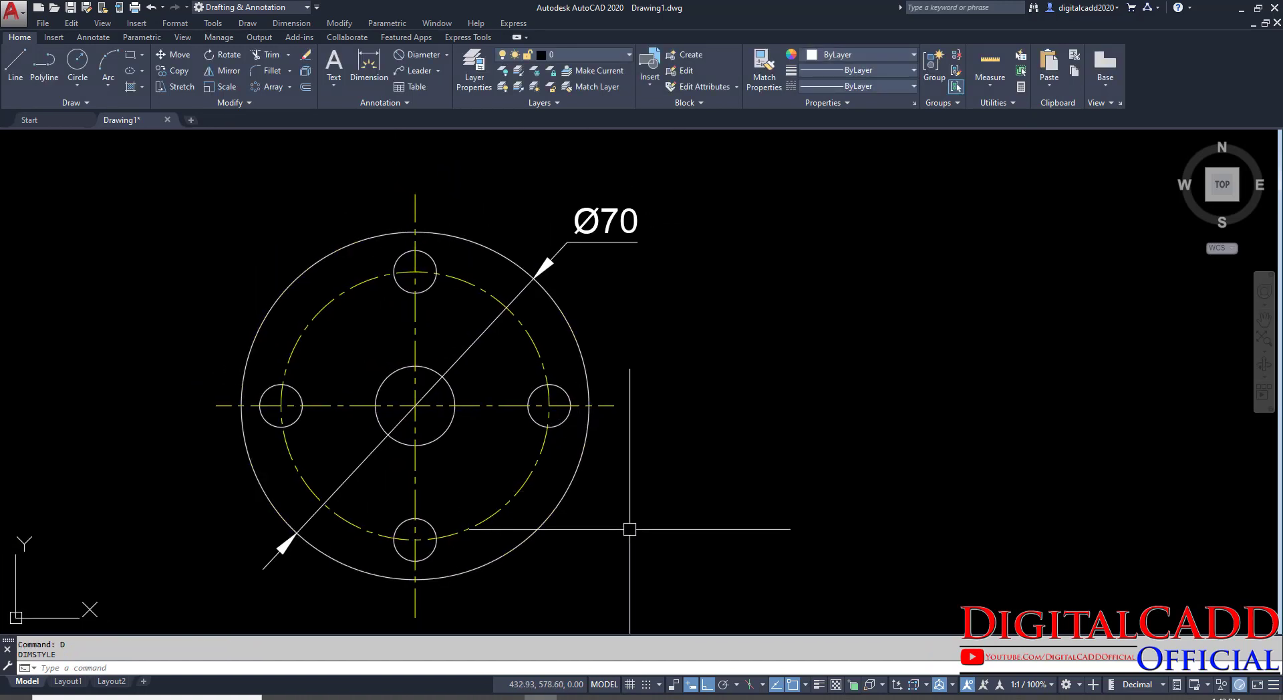
left_click(419, 55)
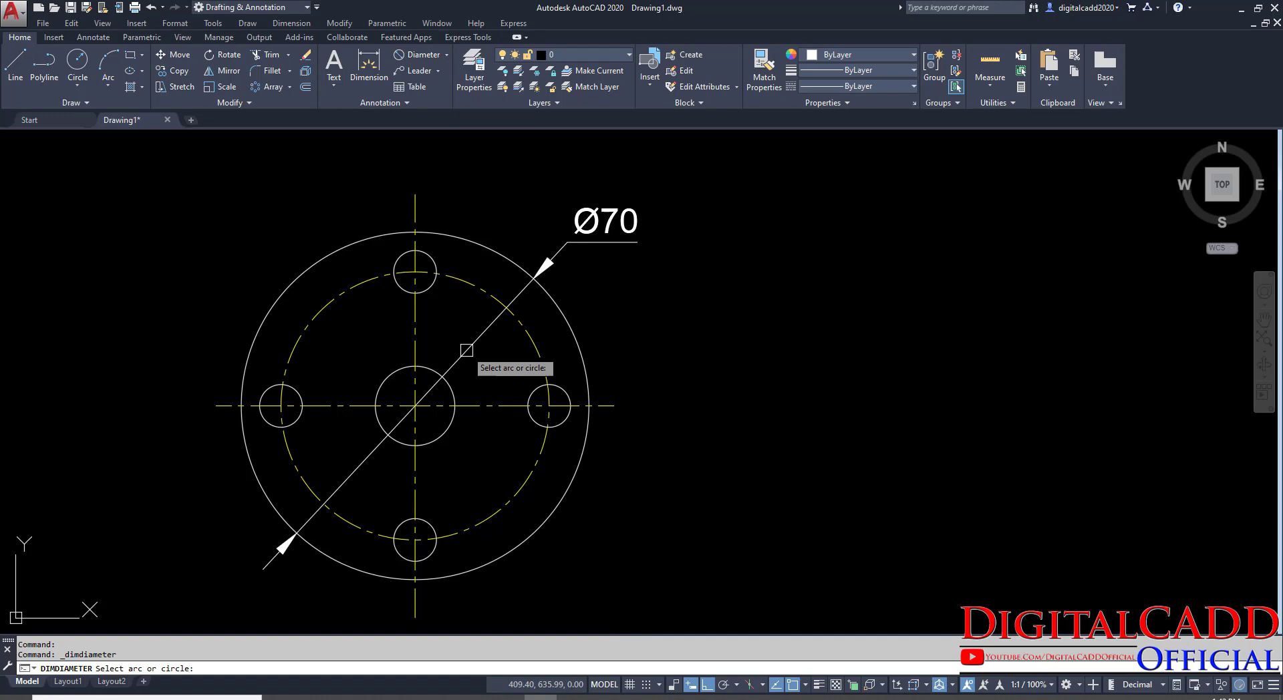
left_click(491, 295)
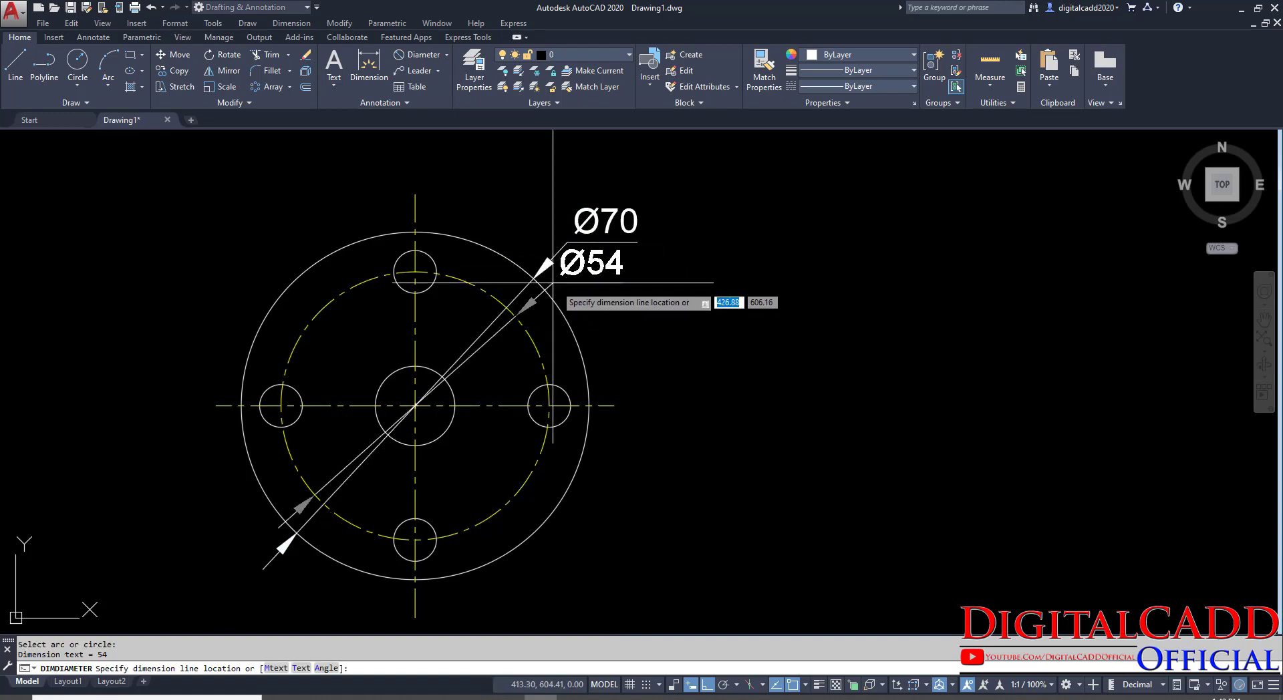
left_click(587, 301)
key("Return")
left_click(449, 432)
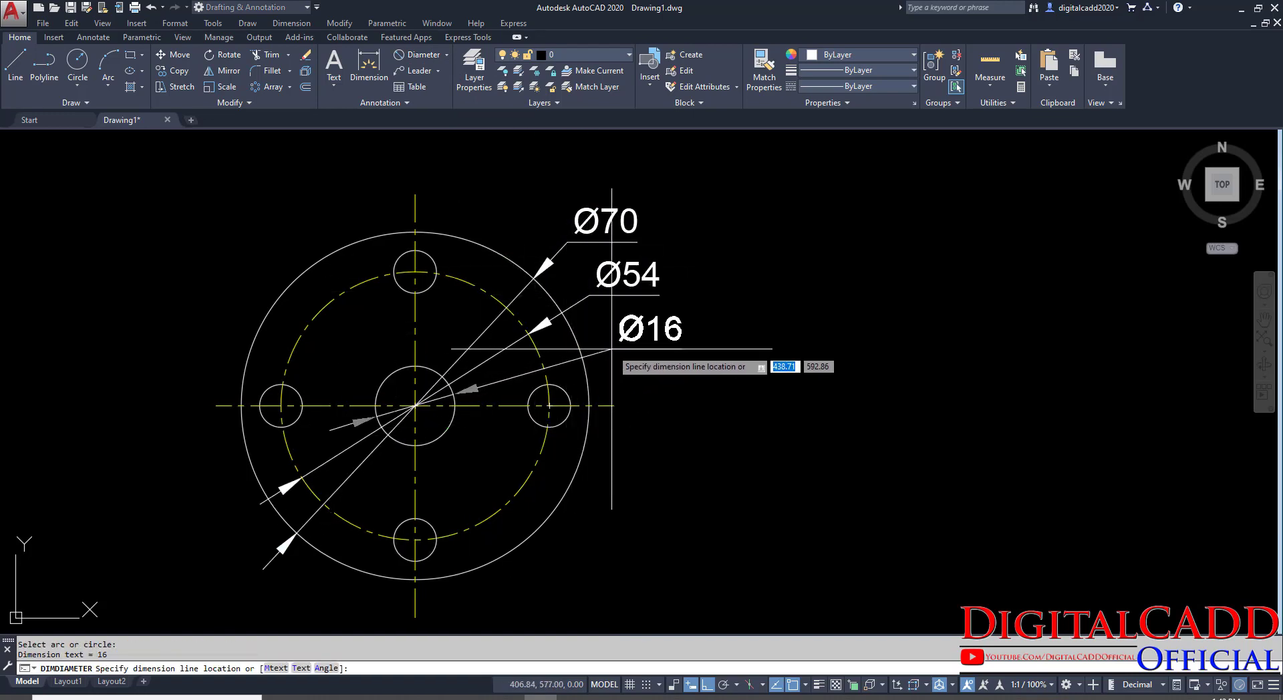
left_click(605, 347)
Add a diameter dimension to the left small hole, placing its text outside the outer circle at the lower left.
middle_click_drag(700, 461, 729, 456)
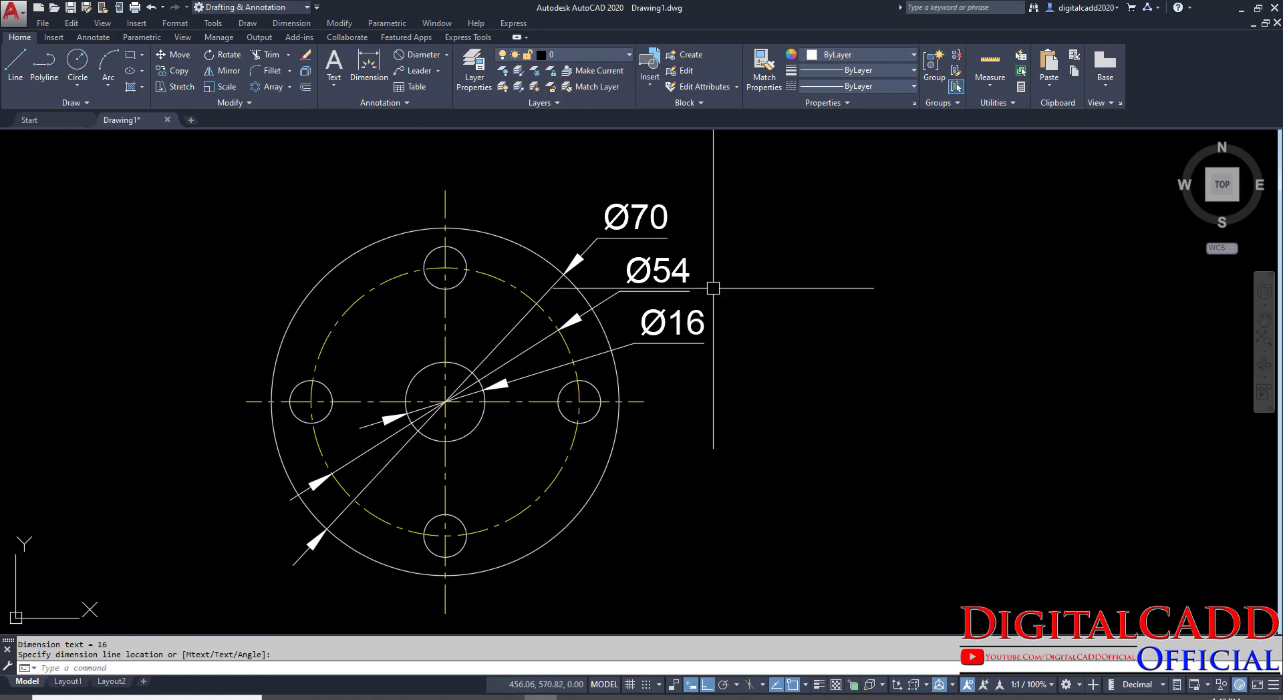
mouse_move(917, 513)
middle_mouse_down()
mouse_move(858, 497)
mouse_move(916, 514)
middle_mouse_up()
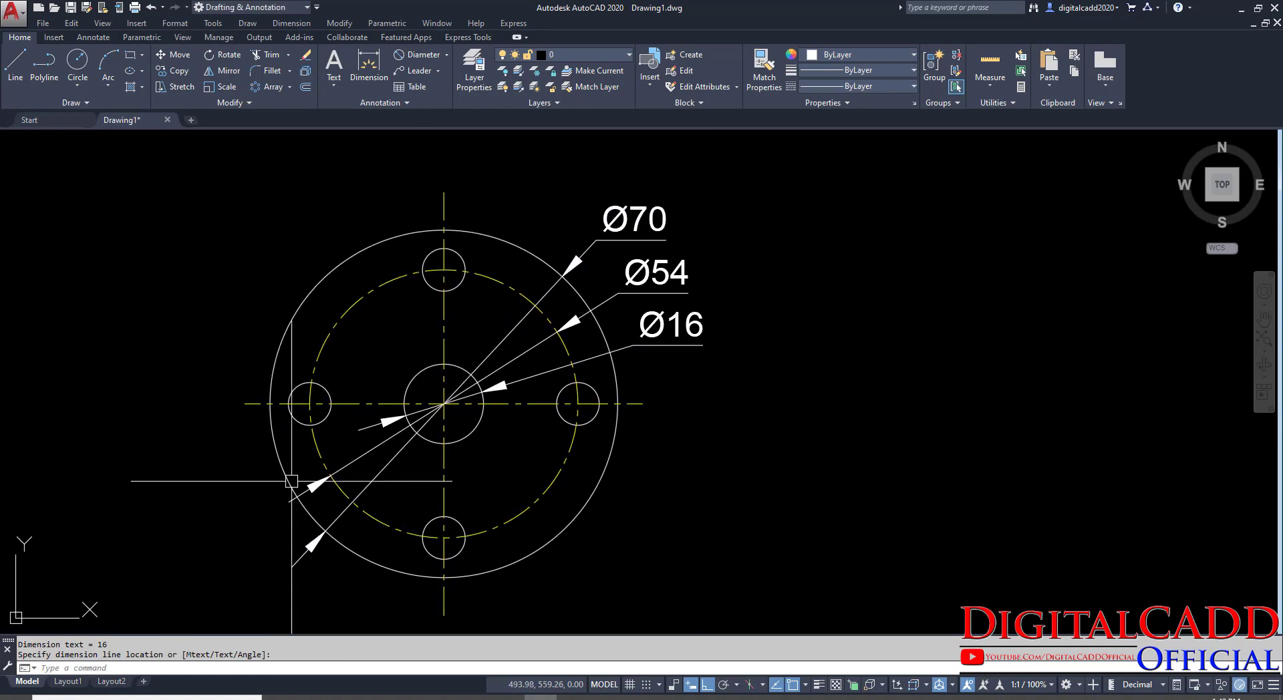
key("Return")
left_click(295, 420)
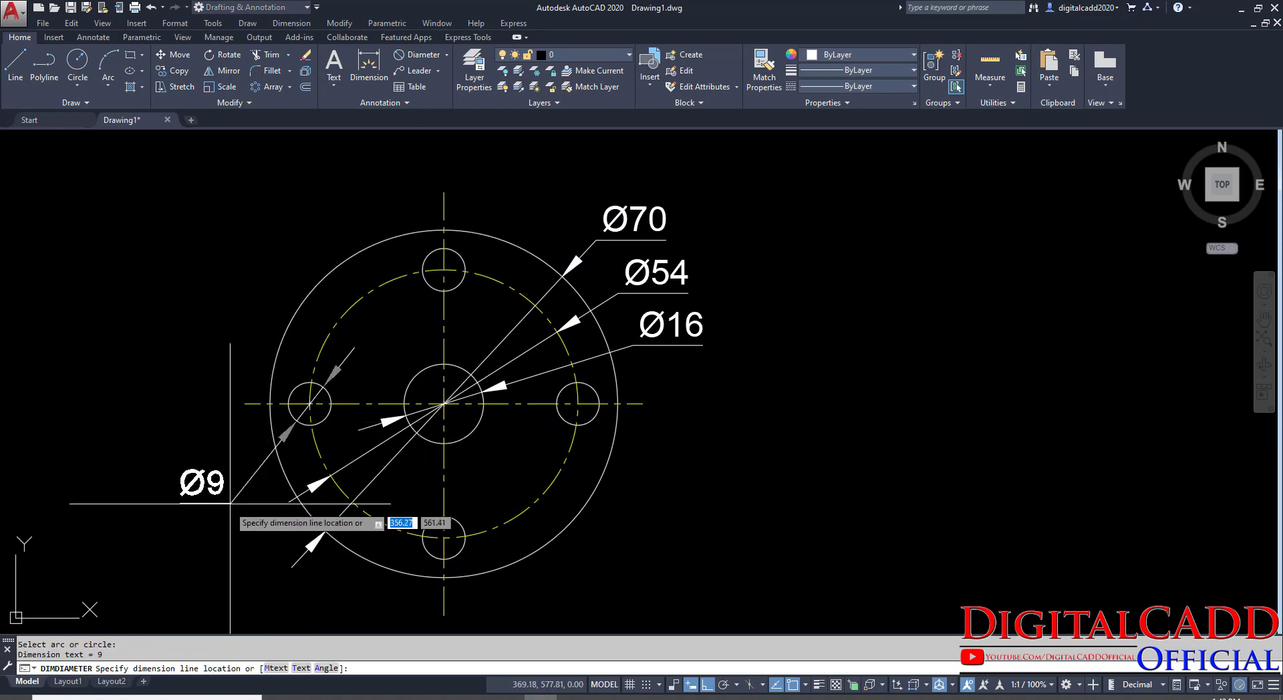
left_click(160, 521)
middle_click_drag(300, 573, 428, 534)
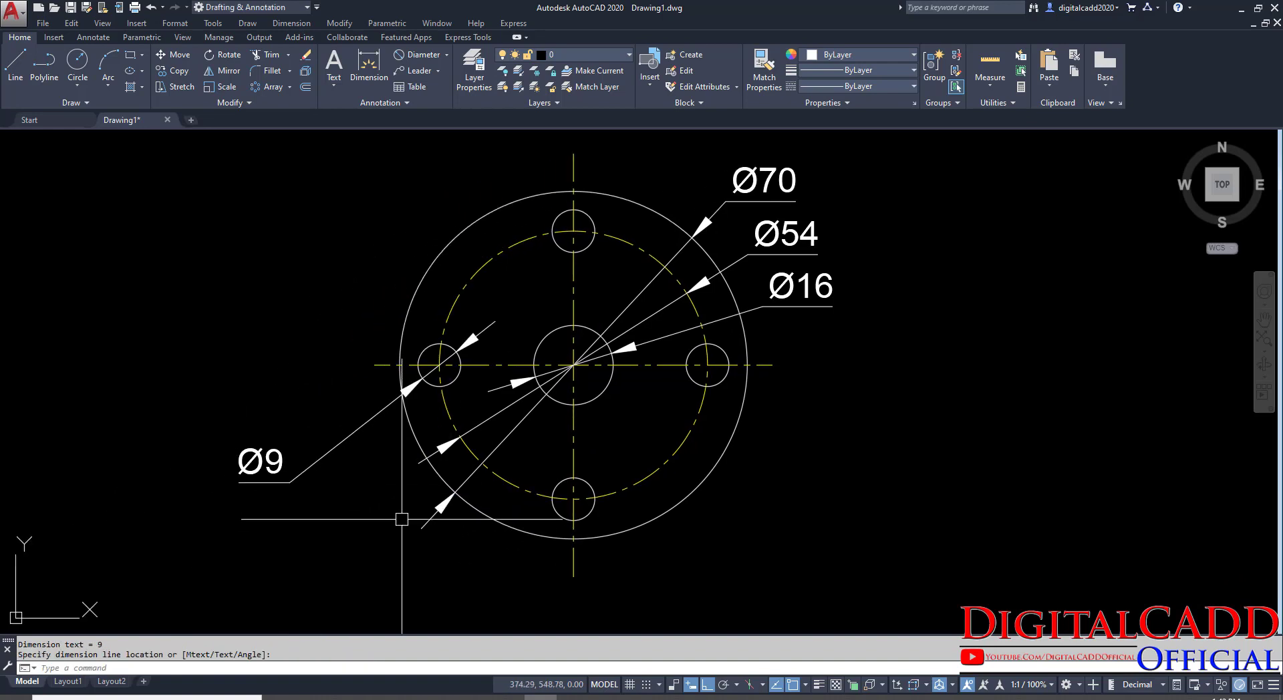
Set the precision of the left small hole's diameter dimension to one decimal place (0.0).
left_click(286, 479)
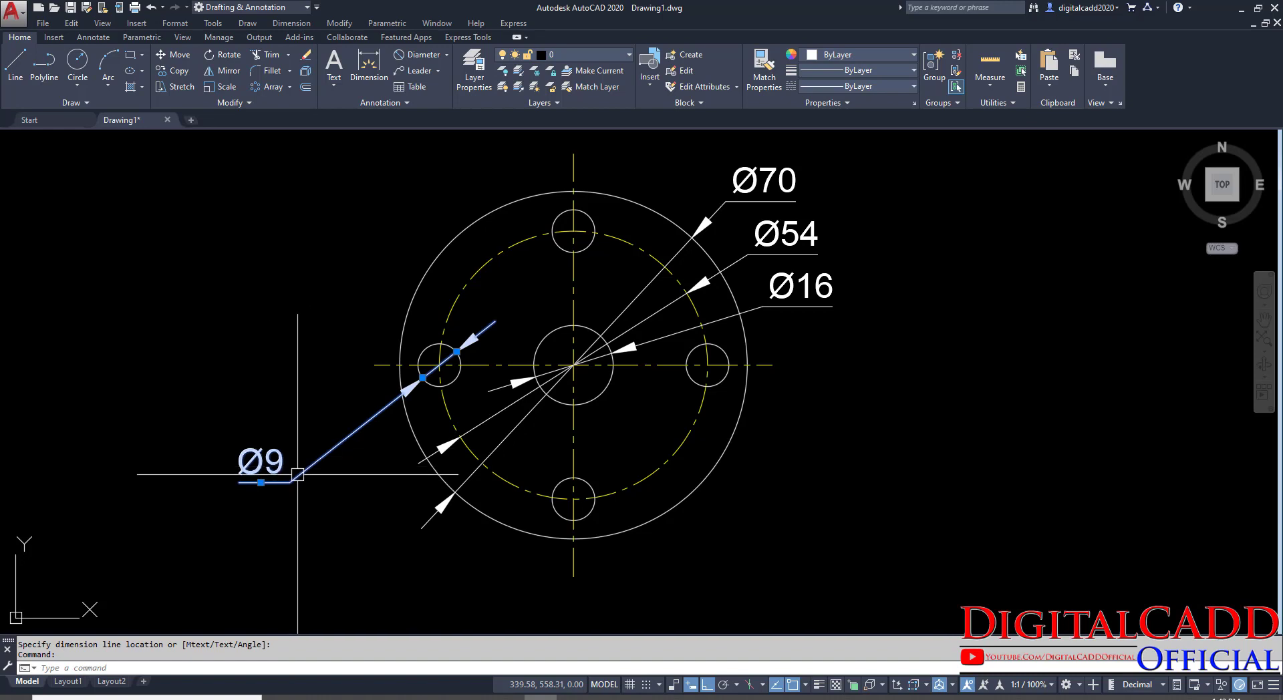
right_click(263, 266)
mouse_move(318, 325)
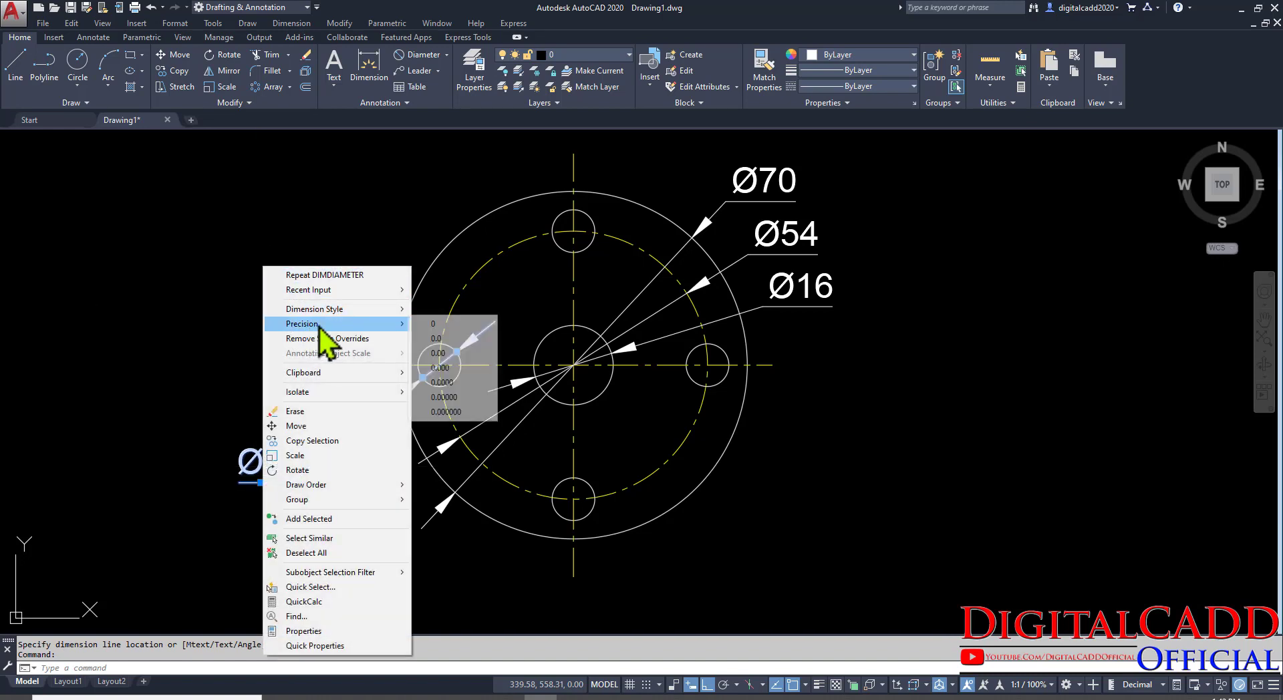
left_click(485, 340)
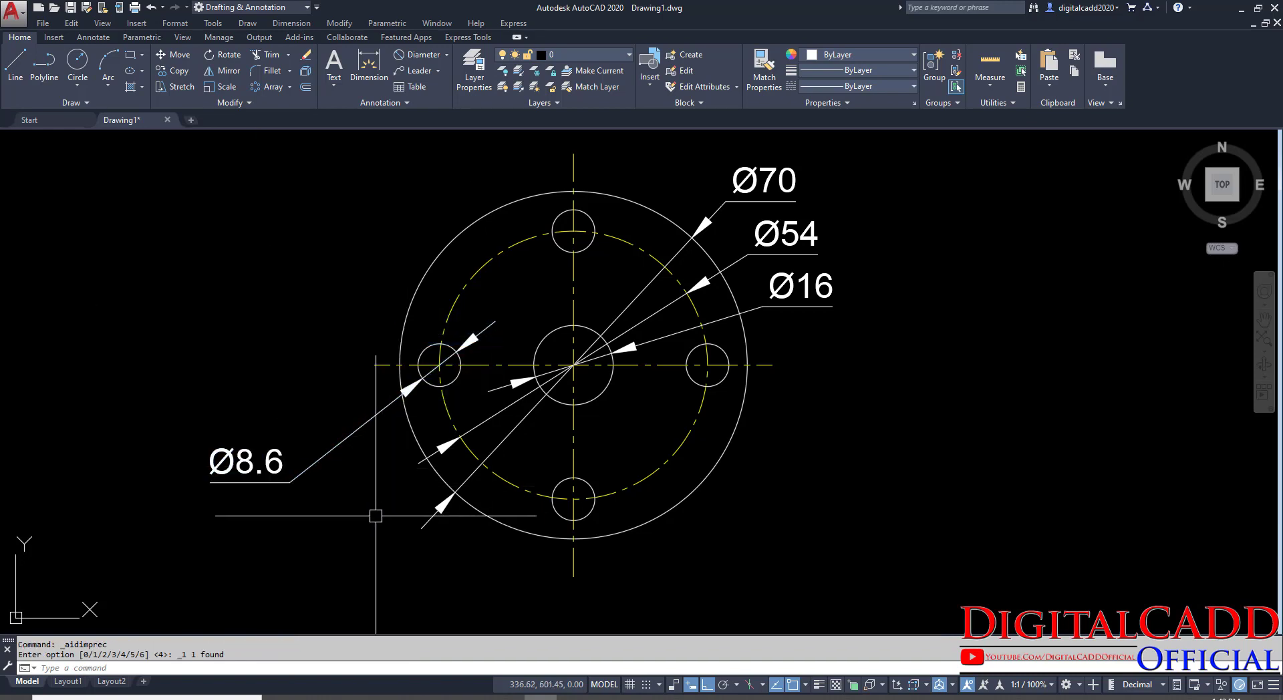
scroll(375, 519, "down", 3)
scroll(427, 493, "up", 2)
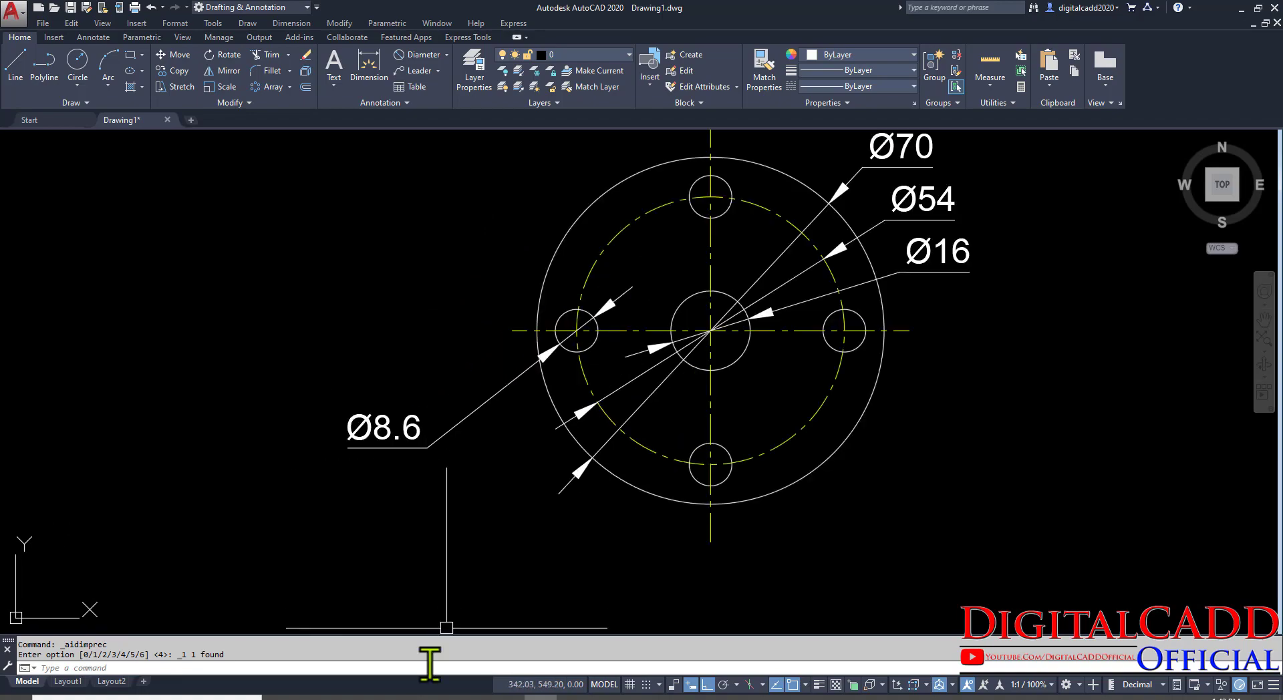
Check the hole note in the PDF and add "4 HOLES" as a second line under the small hole's diameter text in AutoCAD.
key("alt+Tab")
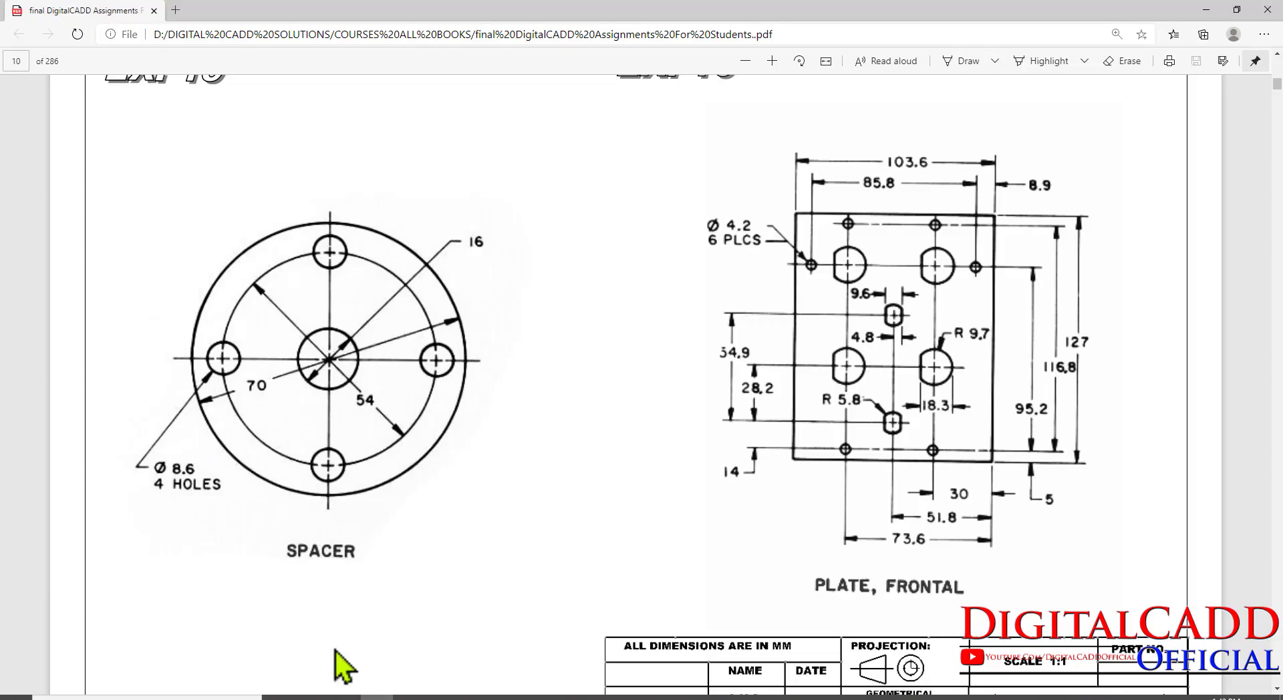
key("alt+Tab")
scroll(434, 415, "up", 2)
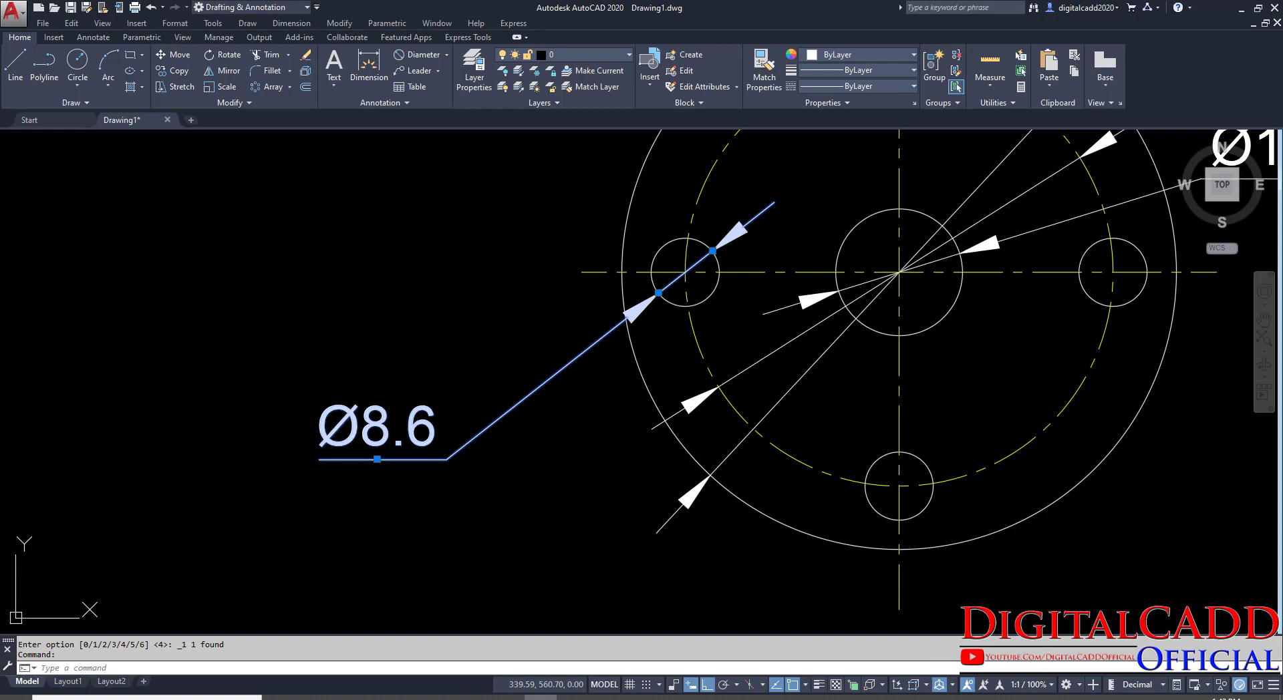
double_click(376, 427)
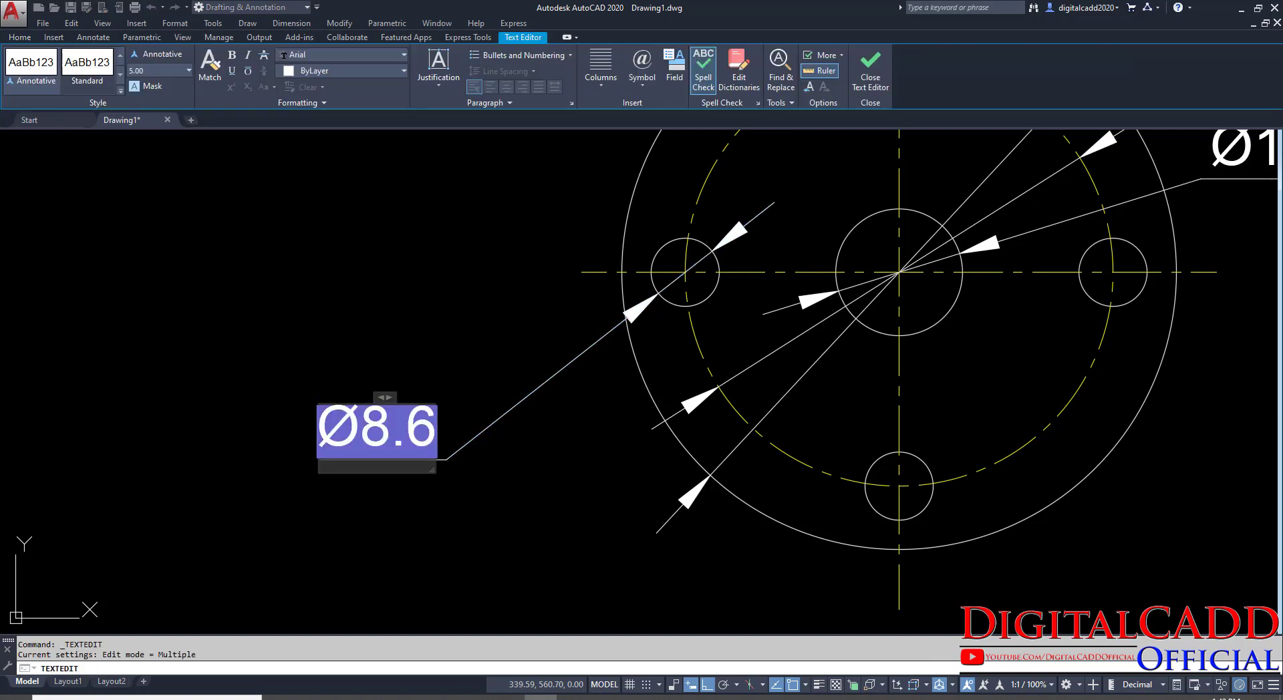
key("Return")
type("4")
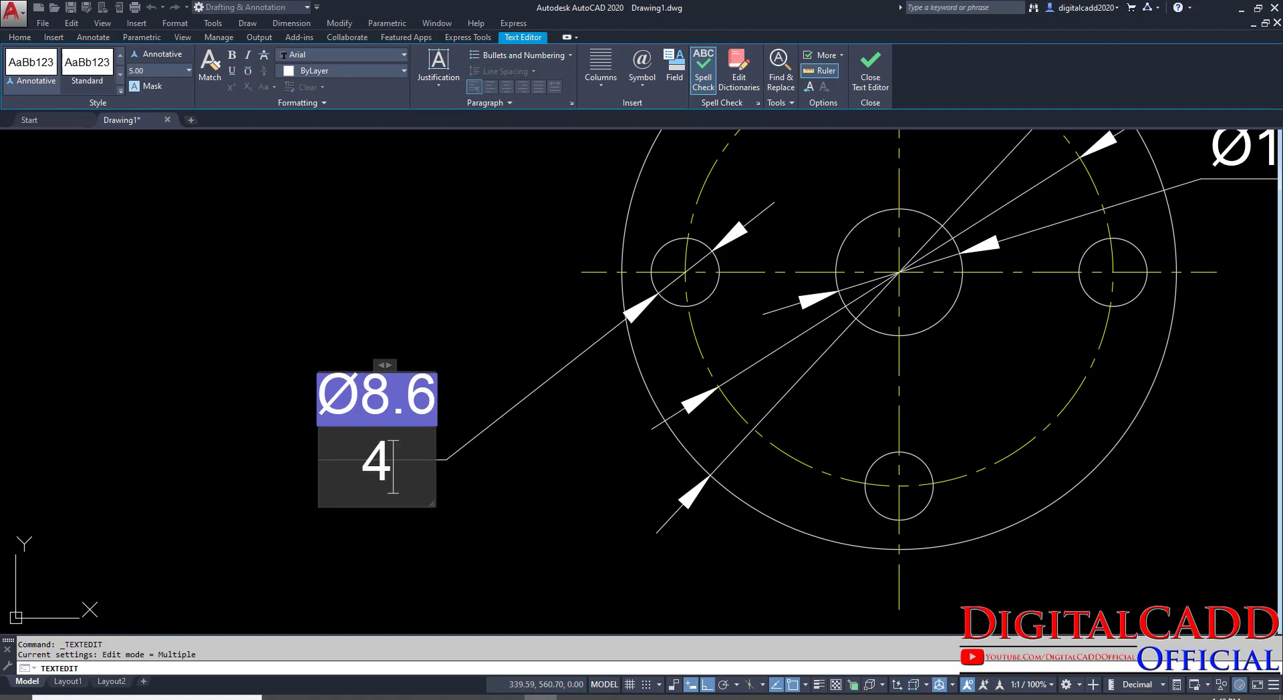
type(" HOLES")
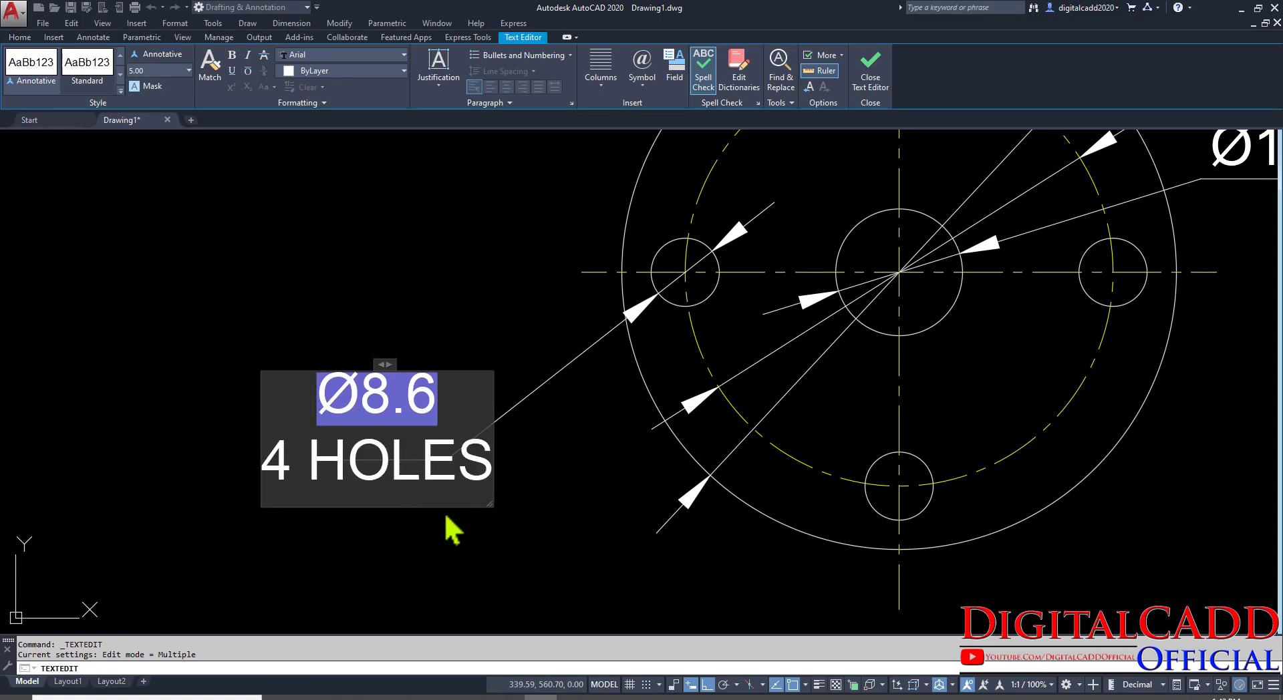
left_click(154, 276)
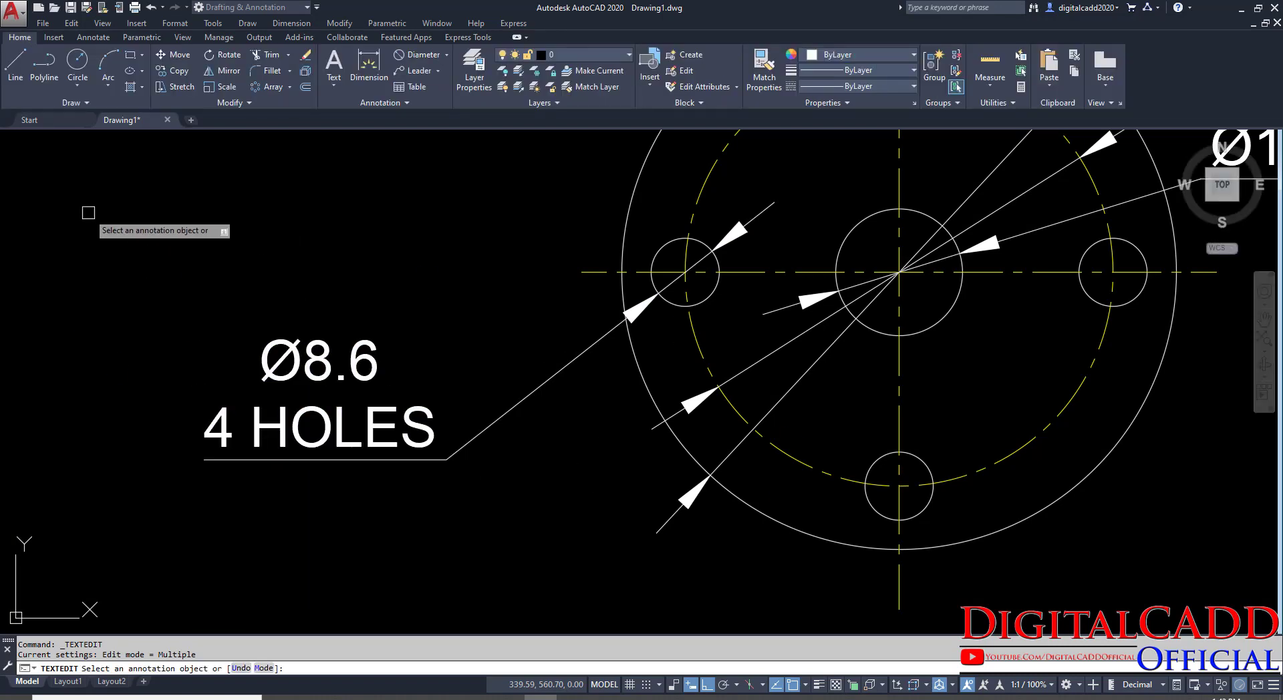
scroll(204, 274, "down", 4)
key("Return")
Examine the dimensioned spacer, including the size and placement of its diameter texts and arrows.
middle_click_drag(337, 326, 495, 487)
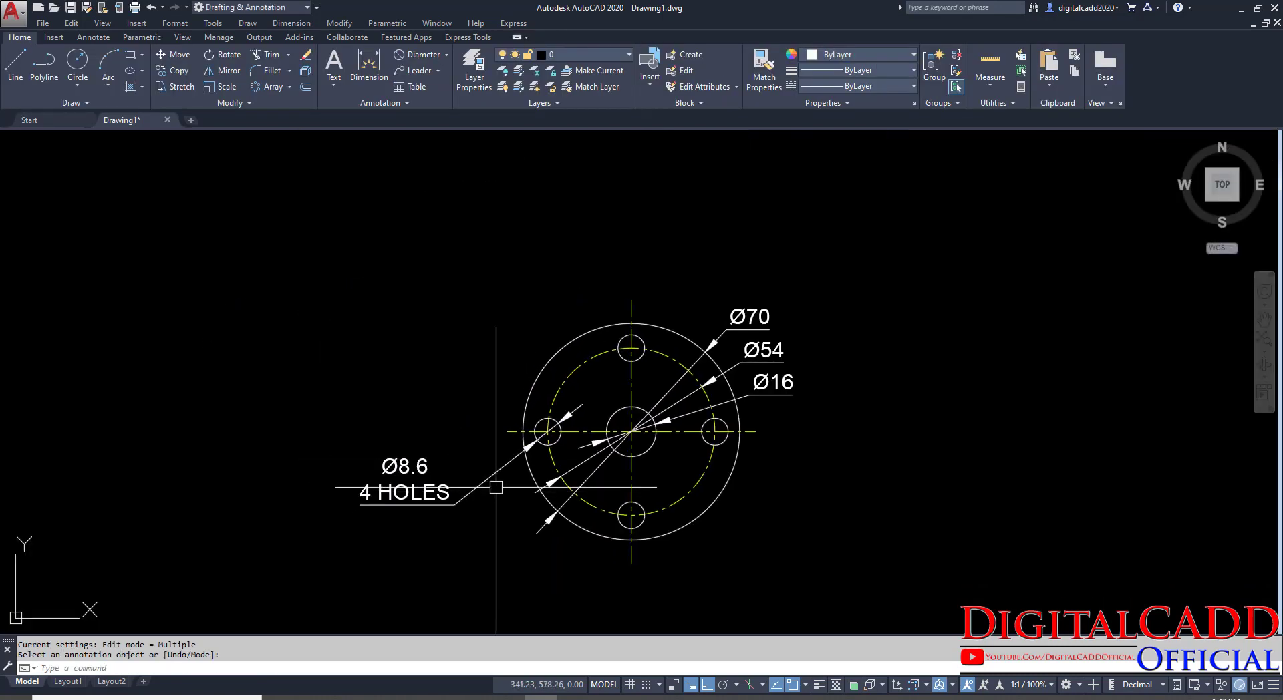
scroll(511, 491, "up", 2)
middle_click_drag(809, 374, 682, 354)
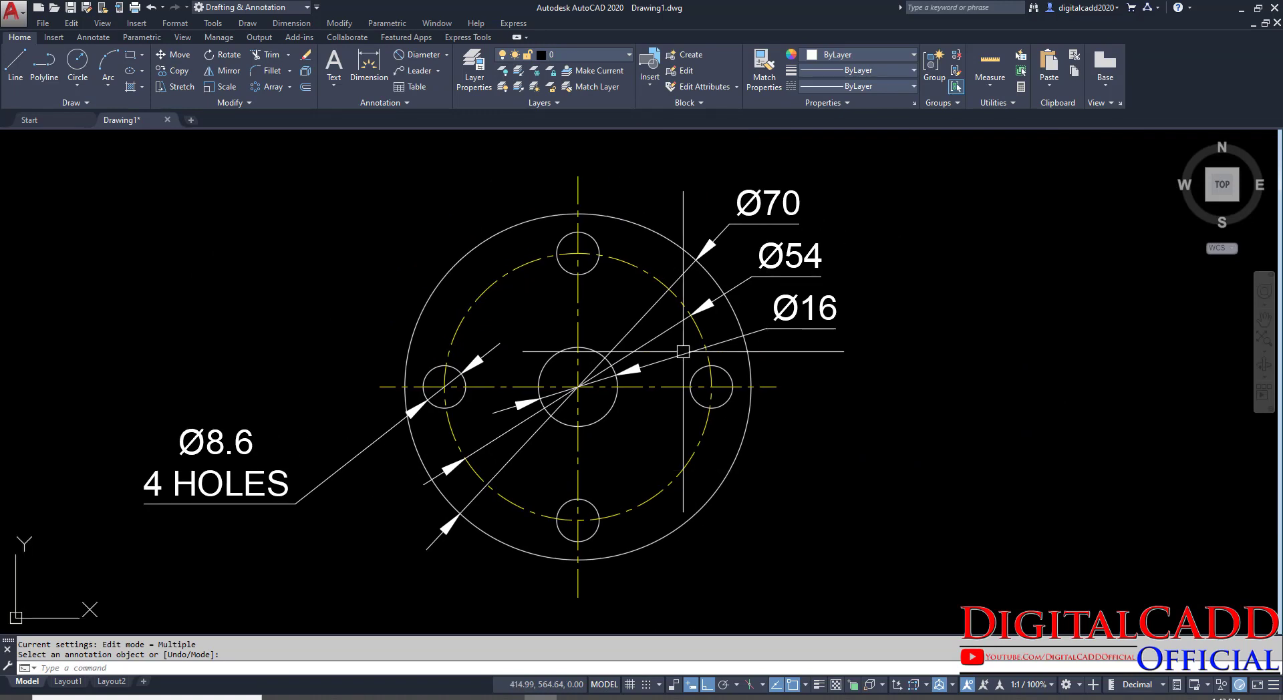
scroll(611, 500, "down", 1)
scroll(575, 461, "up", 1)
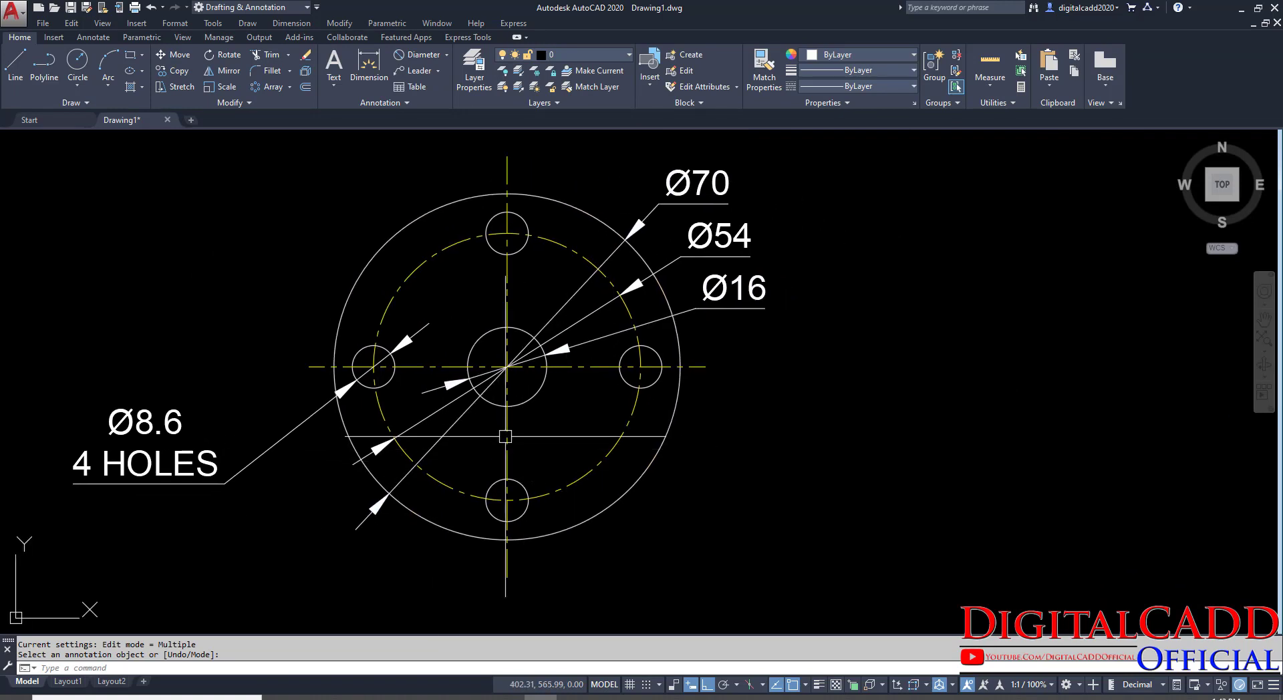
scroll(504, 454, "down", 2)
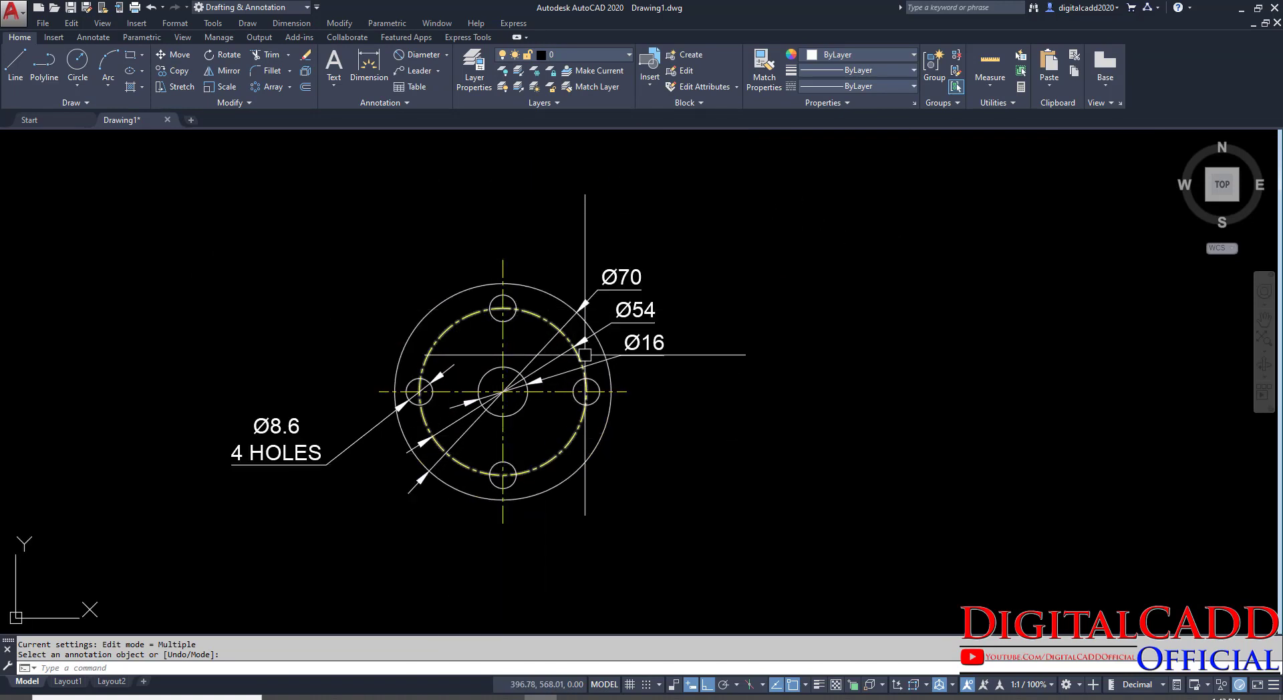
scroll(508, 427, "up", 2)
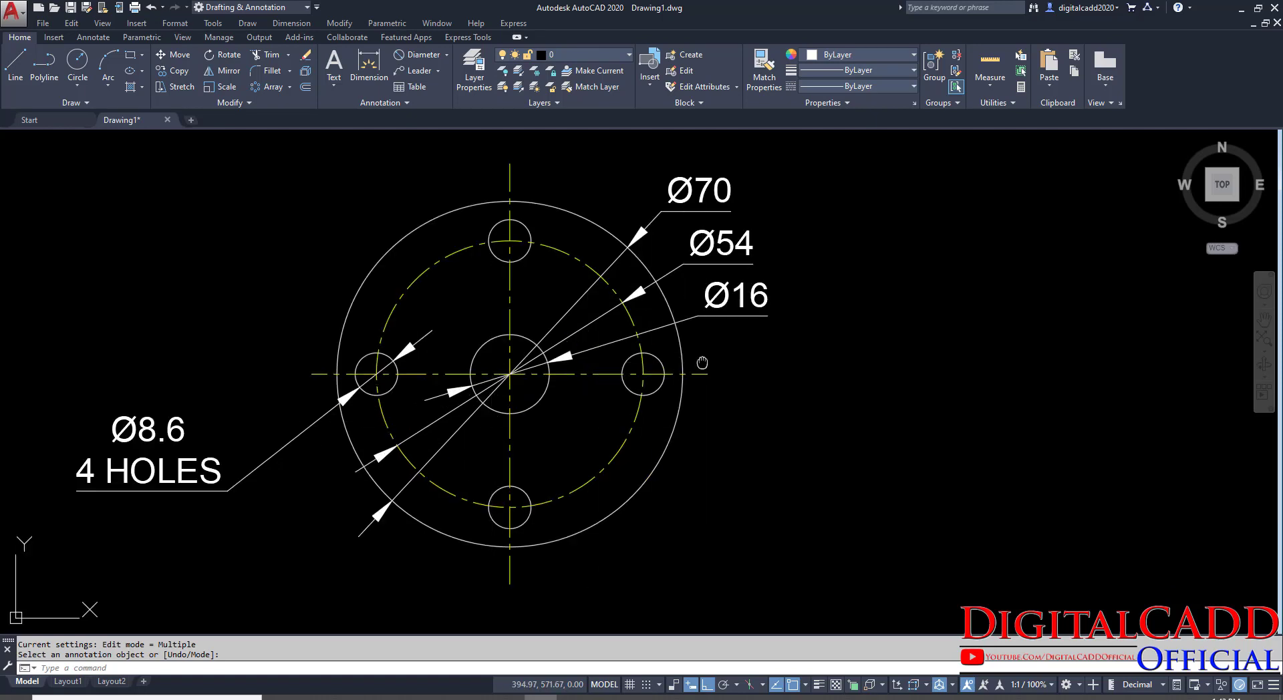
scroll(699, 369, "up", 3)
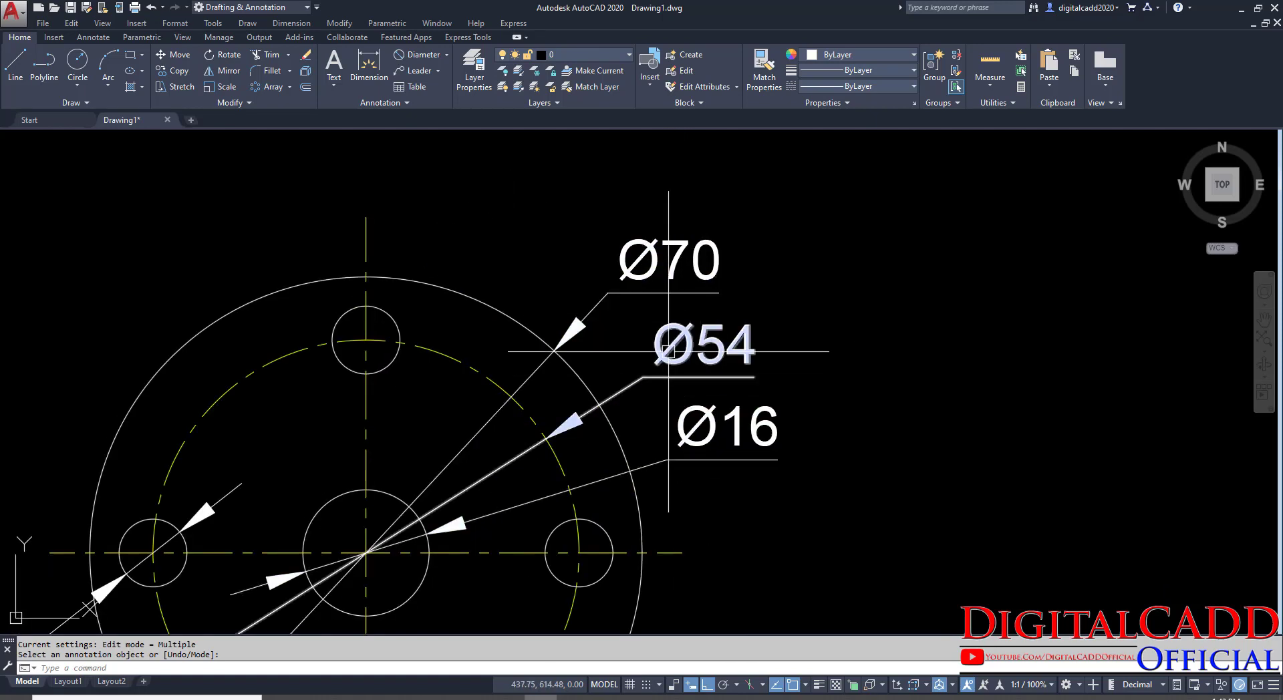
scroll(548, 347, "down", 2)
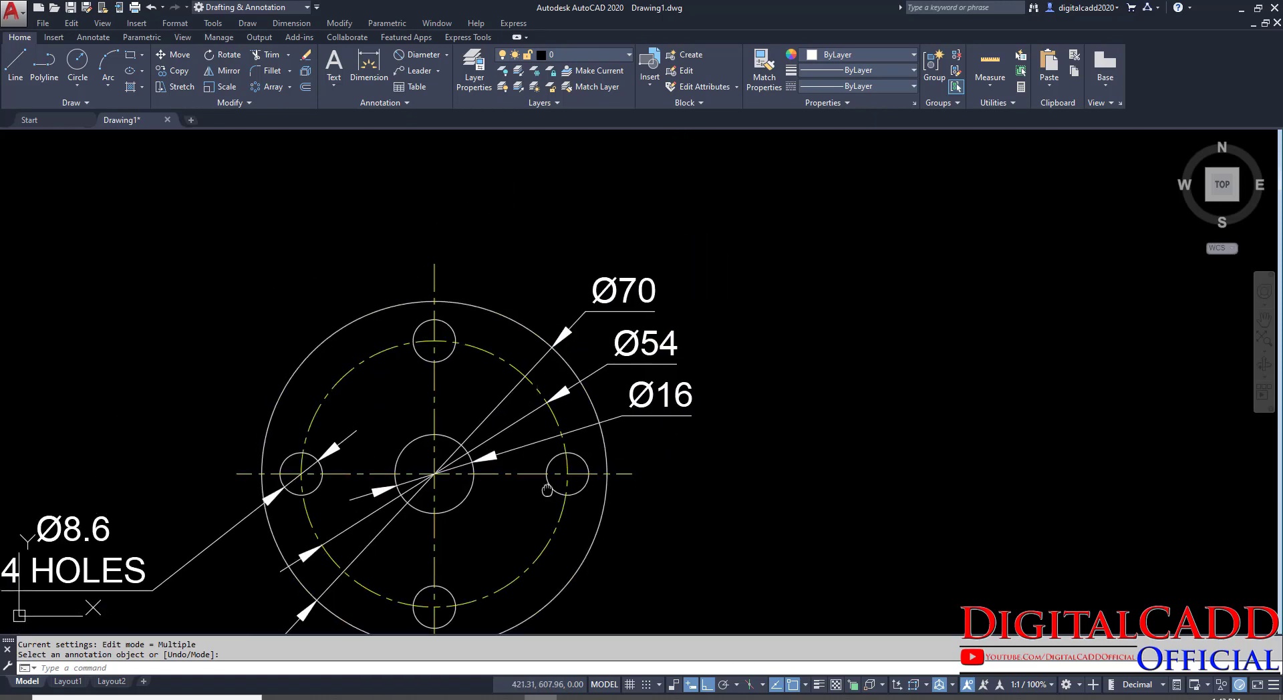
middle_click_drag(547, 487, 648, 363)
middle_click_drag(624, 433, 588, 450)
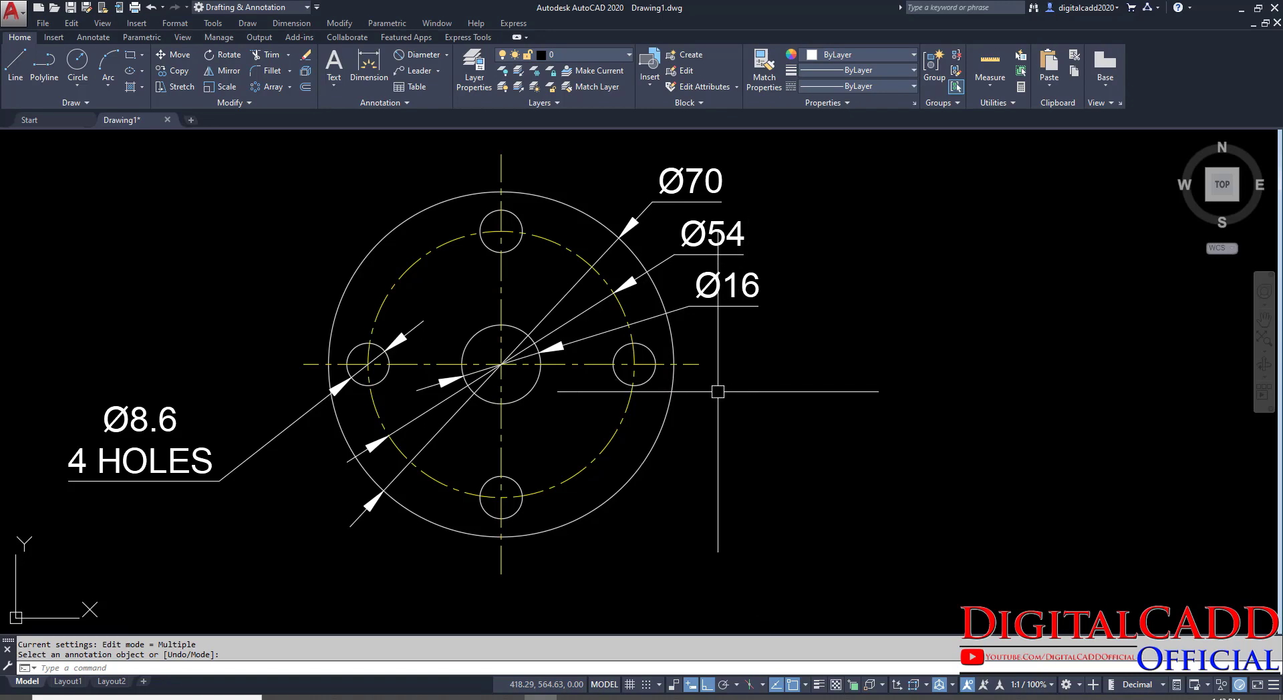
Modify the Standard dimension style to a text height of 4 and an arrow size of 4.
type("D")
key("Return")
left_click(784, 325)
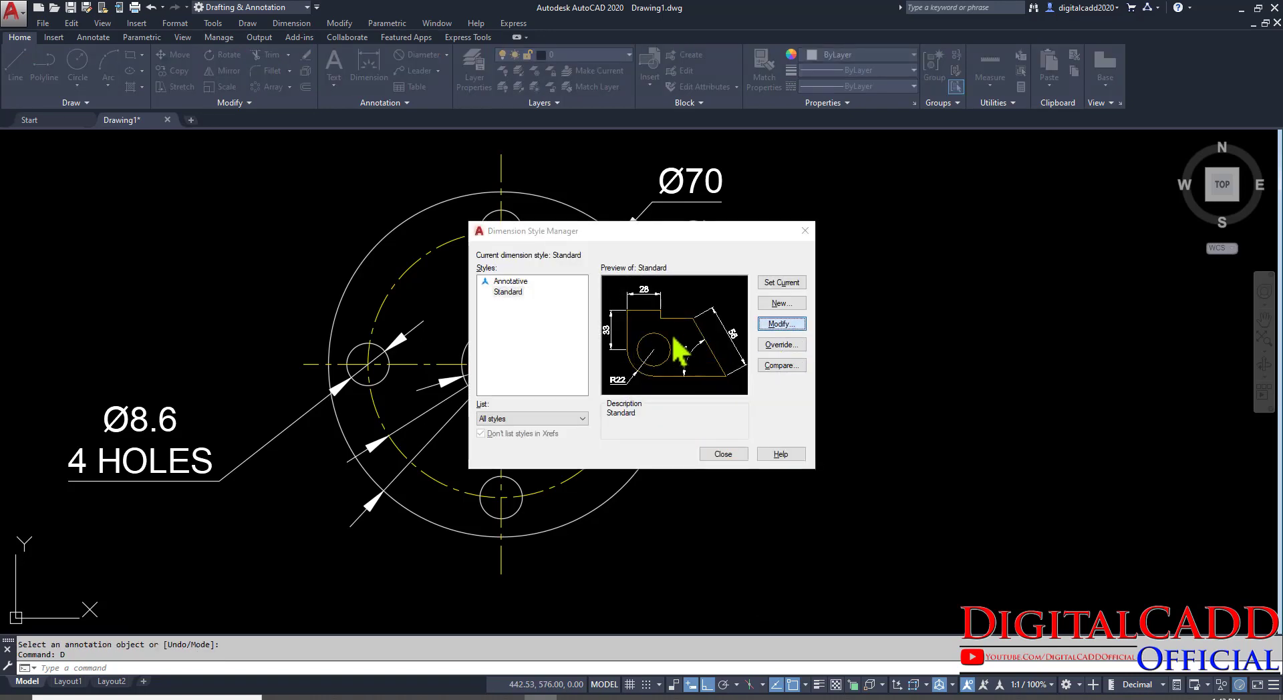
left_click(567, 206)
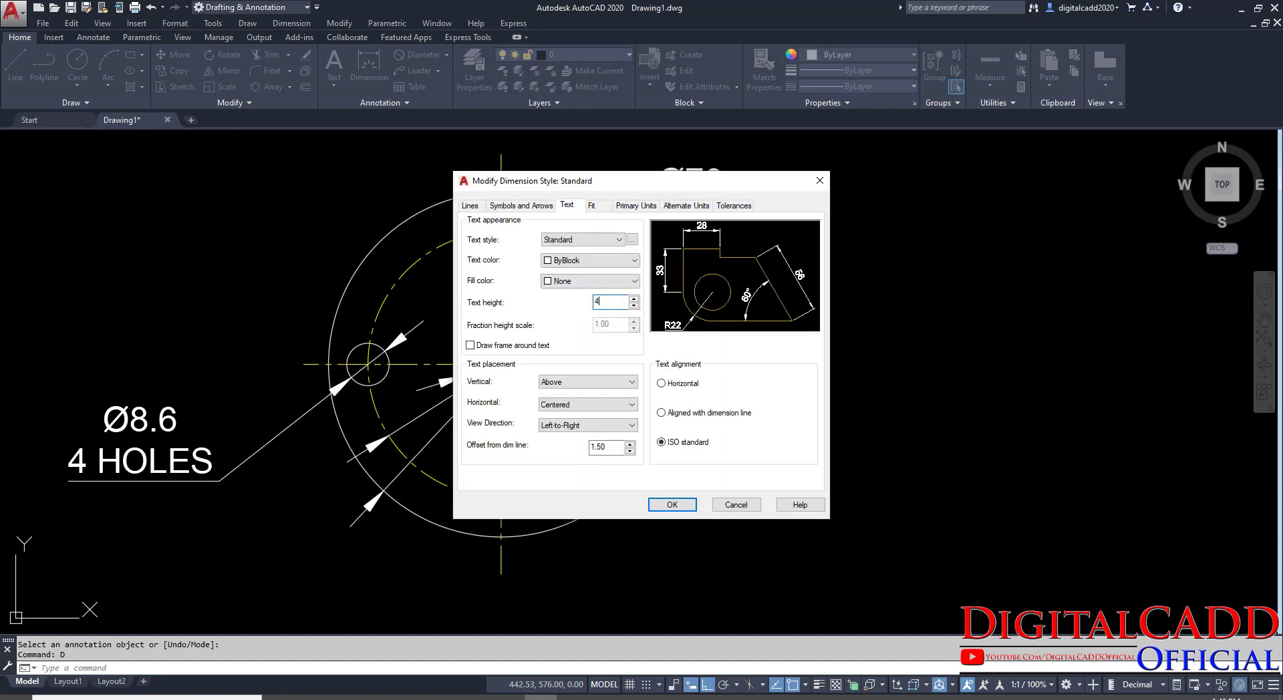
left_click(508, 207)
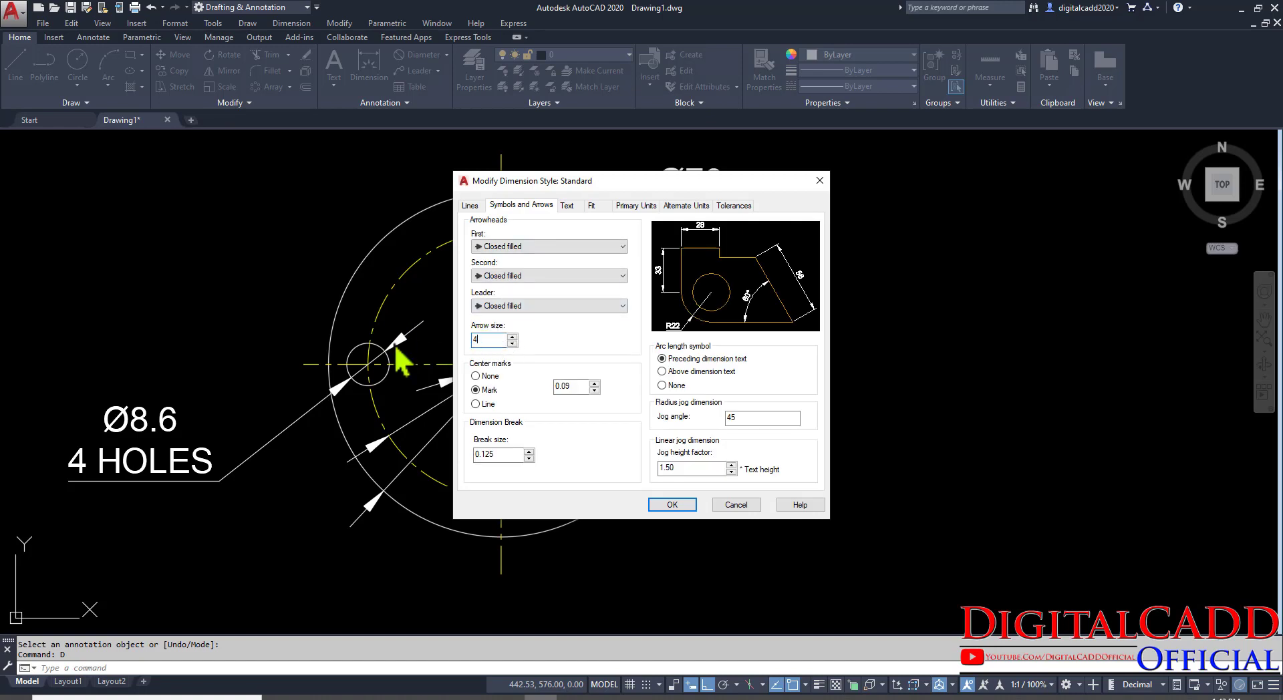
left_click(674, 505)
left_click(725, 454)
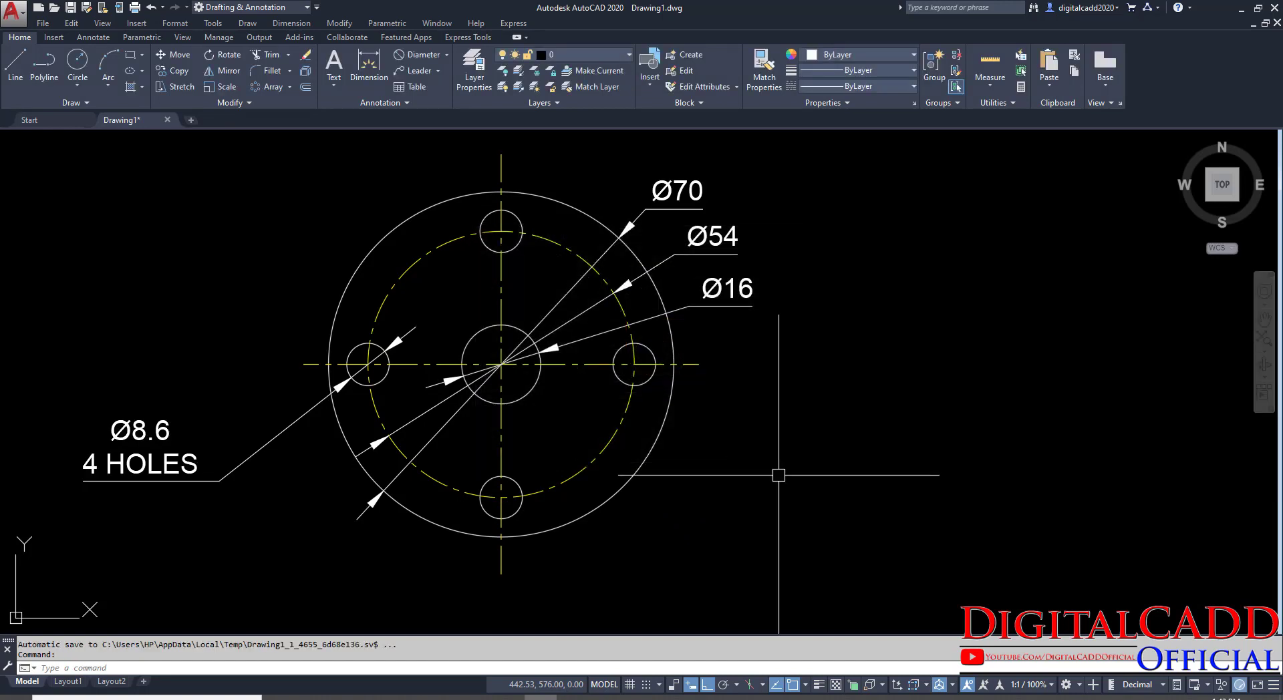
Try placing the four-hole diameter note below the left small hole with Ortho off, and undo the move.
mouse_move(826, 449)
middle_mouse_down()
mouse_move(789, 504)
mouse_move(831, 500)
middle_mouse_up()
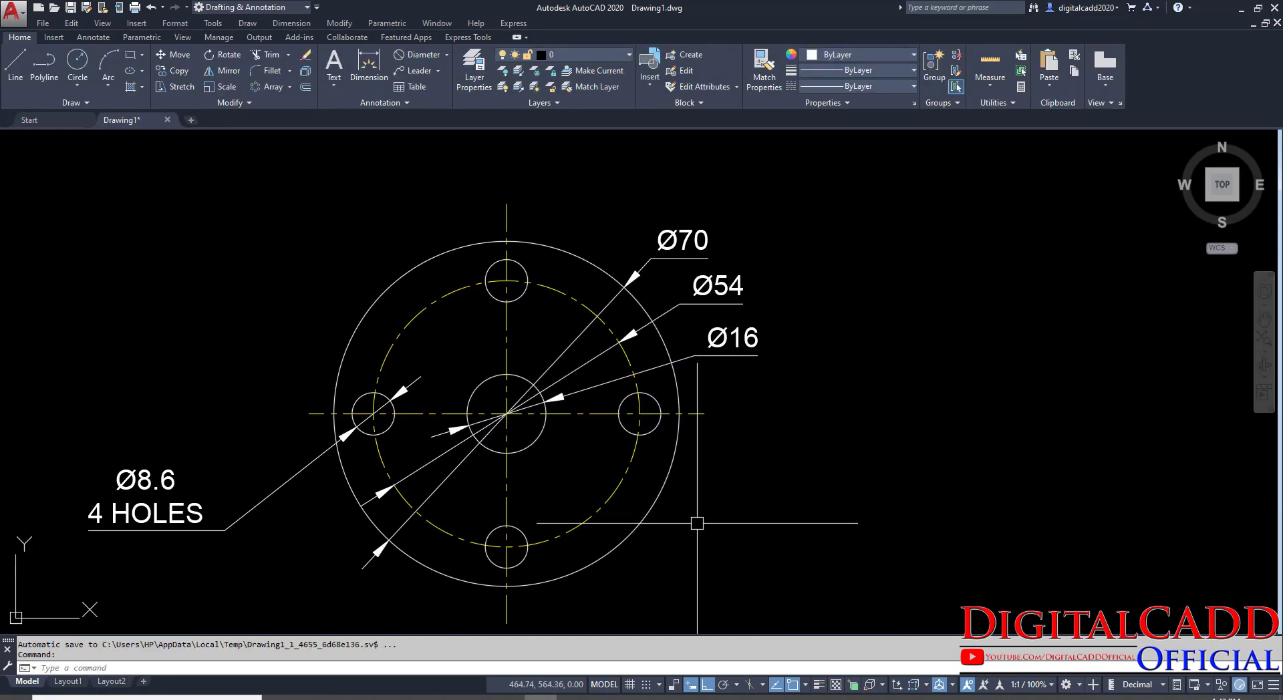
mouse_move(843, 448)
middle_mouse_down()
mouse_move(836, 403)
mouse_move(851, 404)
mouse_move(836, 424)
middle_mouse_up()
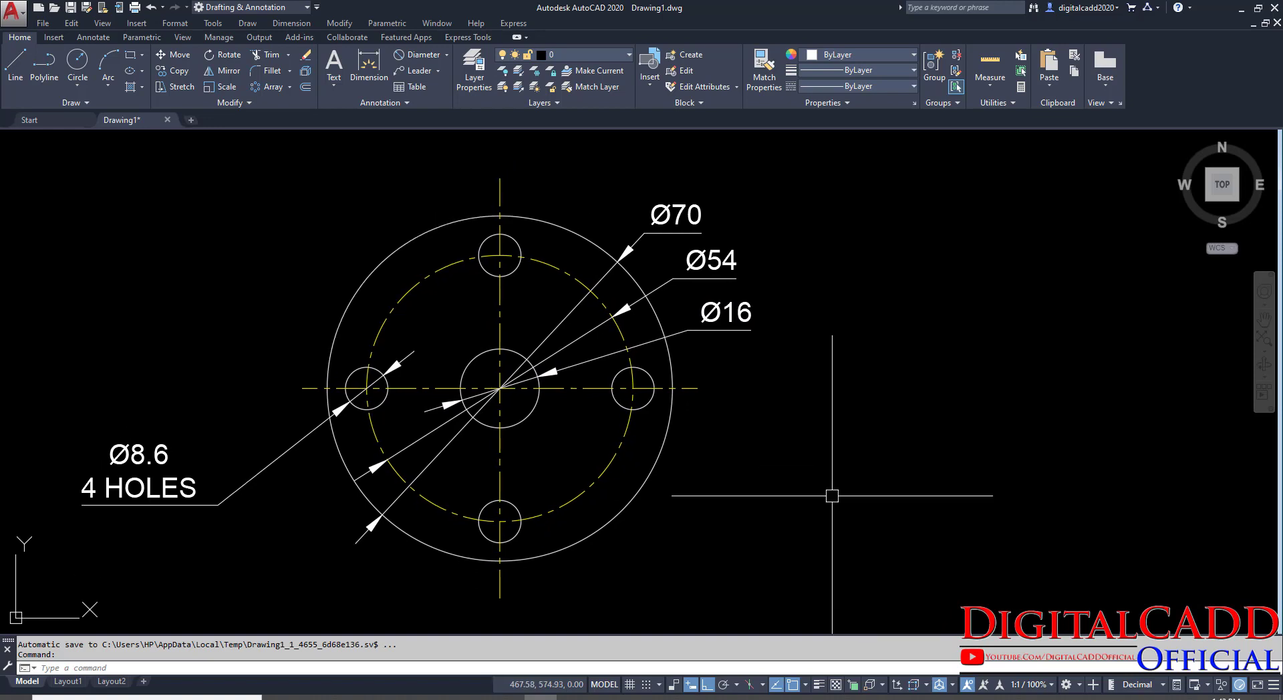
left_click(231, 496)
left_click(192, 505)
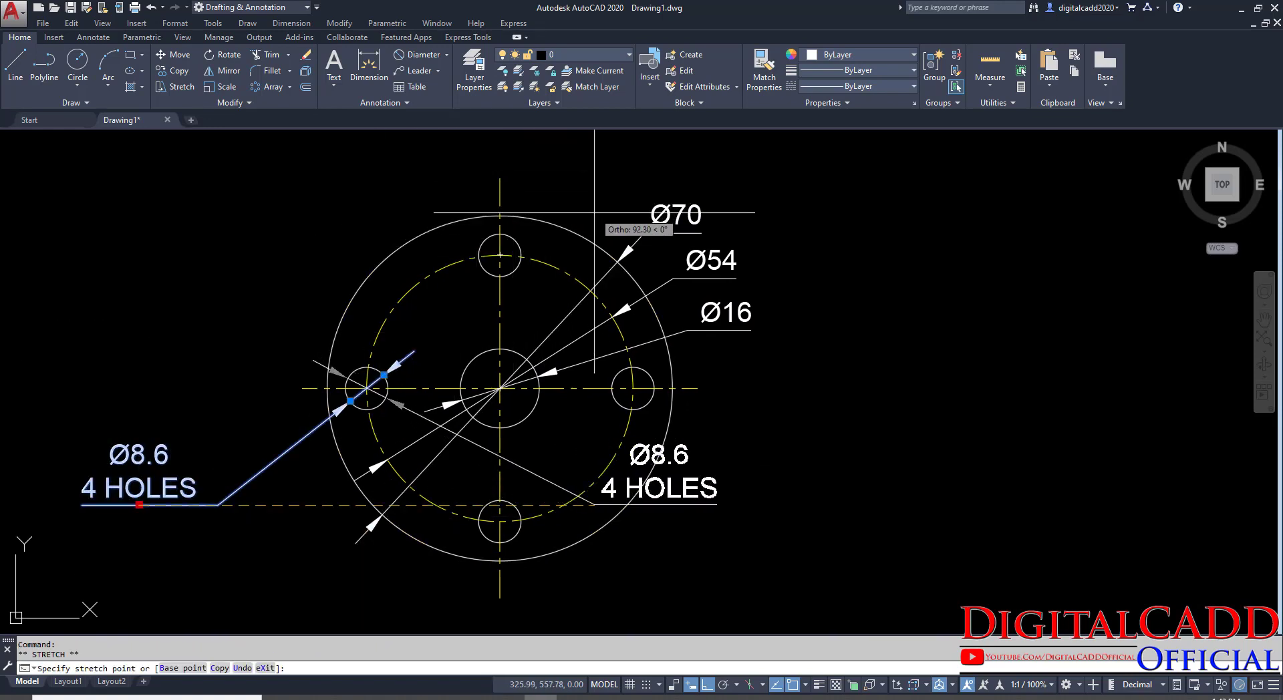
key("F8")
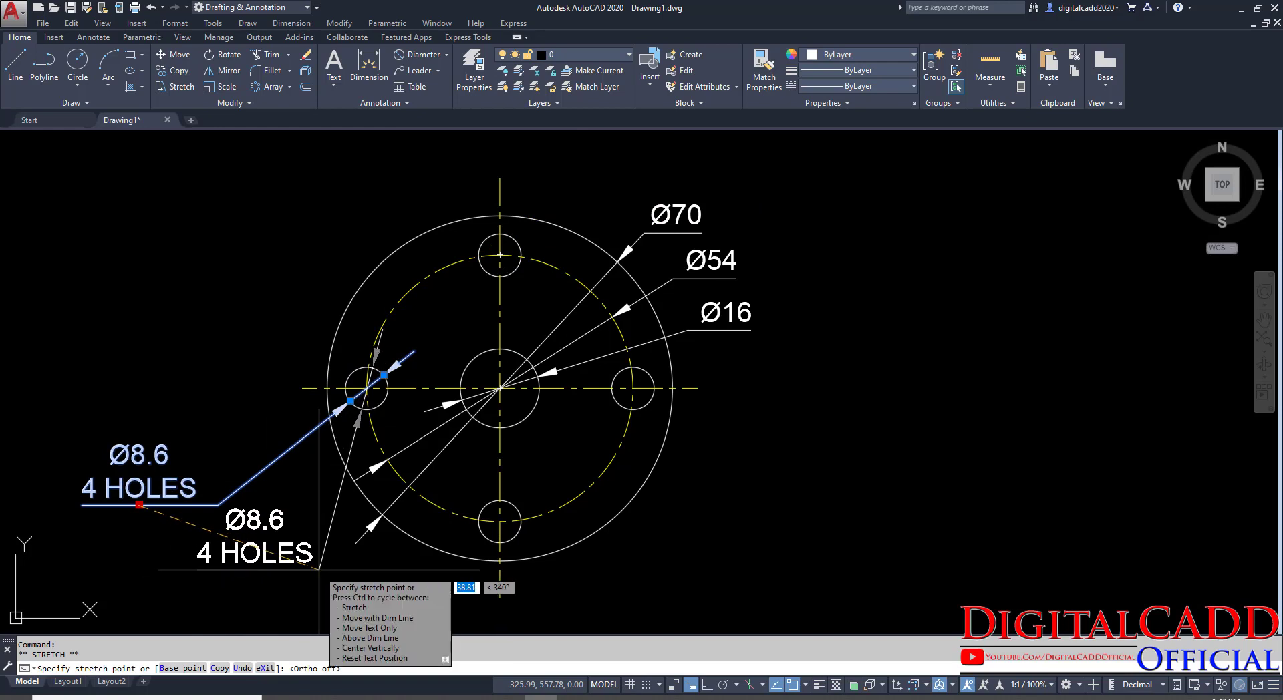
left_click(318, 570)
middle_click_drag(431, 594, 381, 593)
key("Escape")
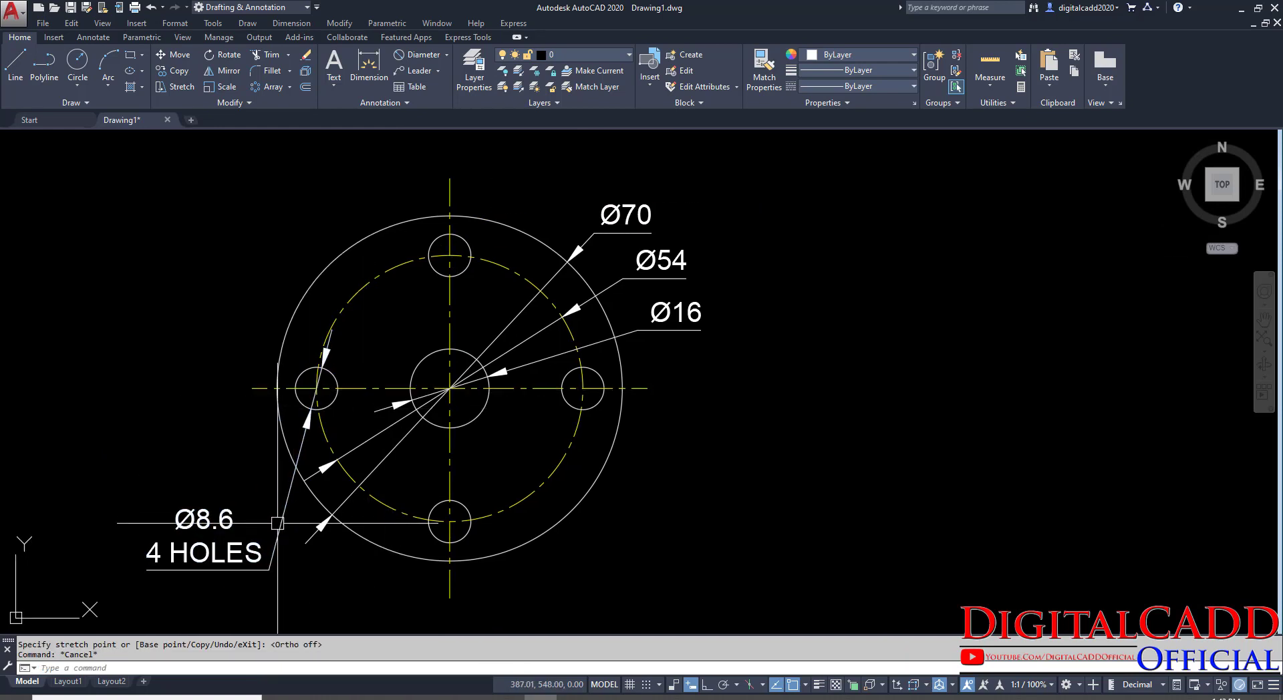
key("ctrl+z")
key("ctrl+z")
middle_click_drag(394, 506, 443, 495)
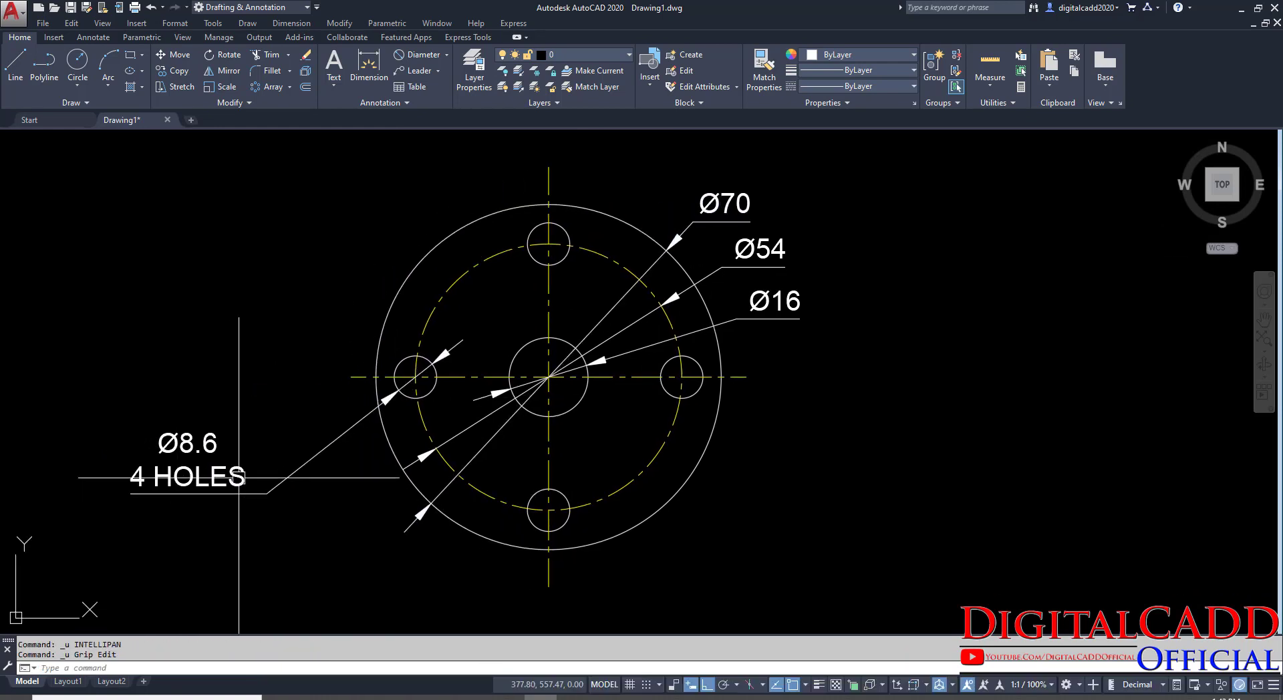
Move the four-hole diameter note horizontally closer to the spacer's outer circle, keeping its height.
left_click(217, 495)
left_click(188, 493)
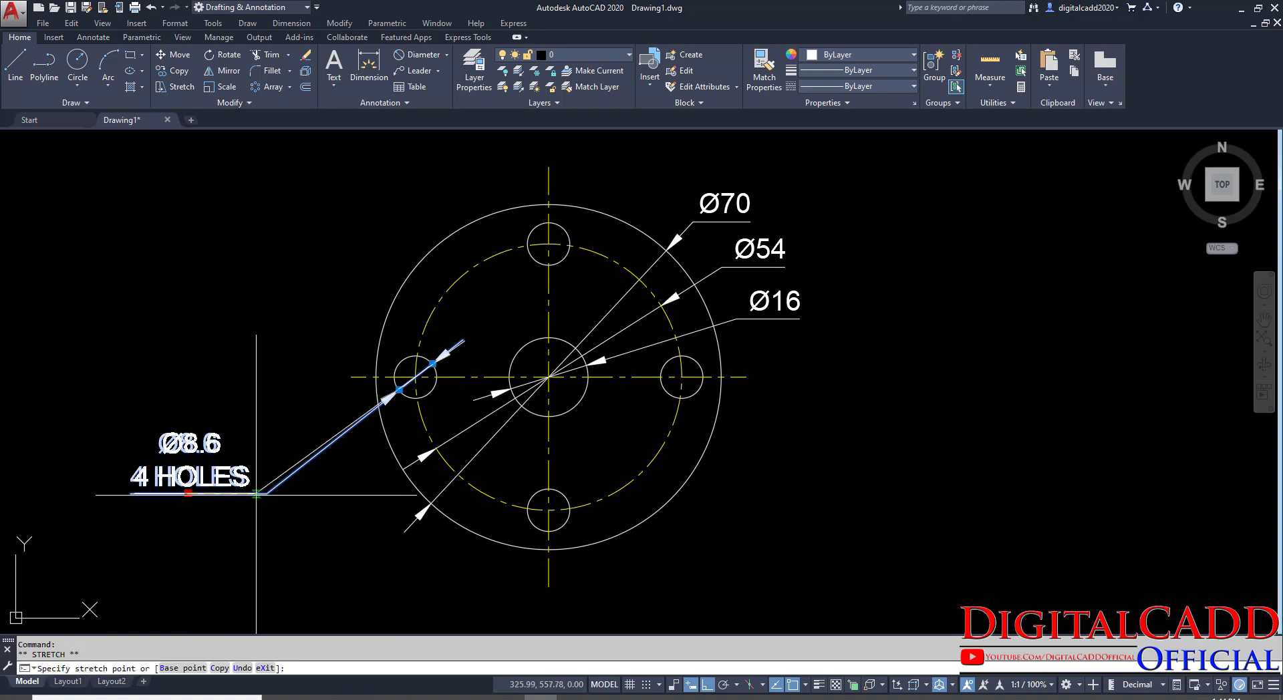
key("Escape")
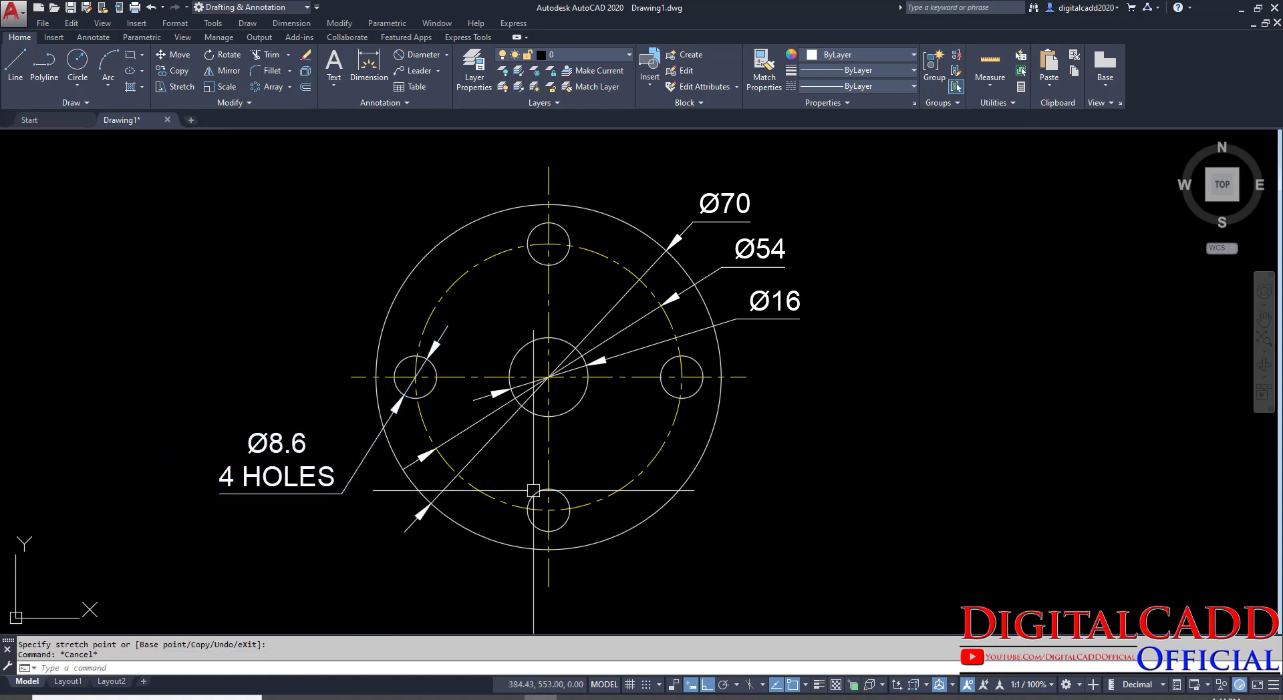
Save the drawing in Documents as Drawing107.
middle_click_drag(739, 429, 607, 451)
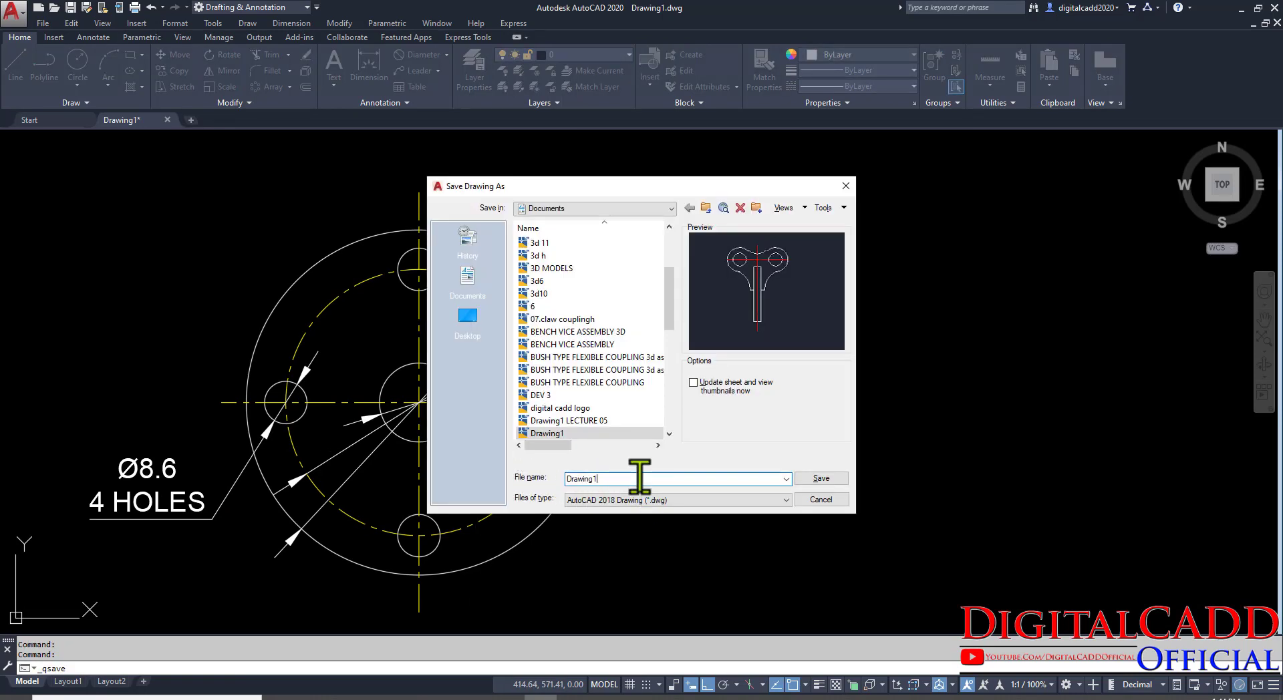
type("7")
key("Return")
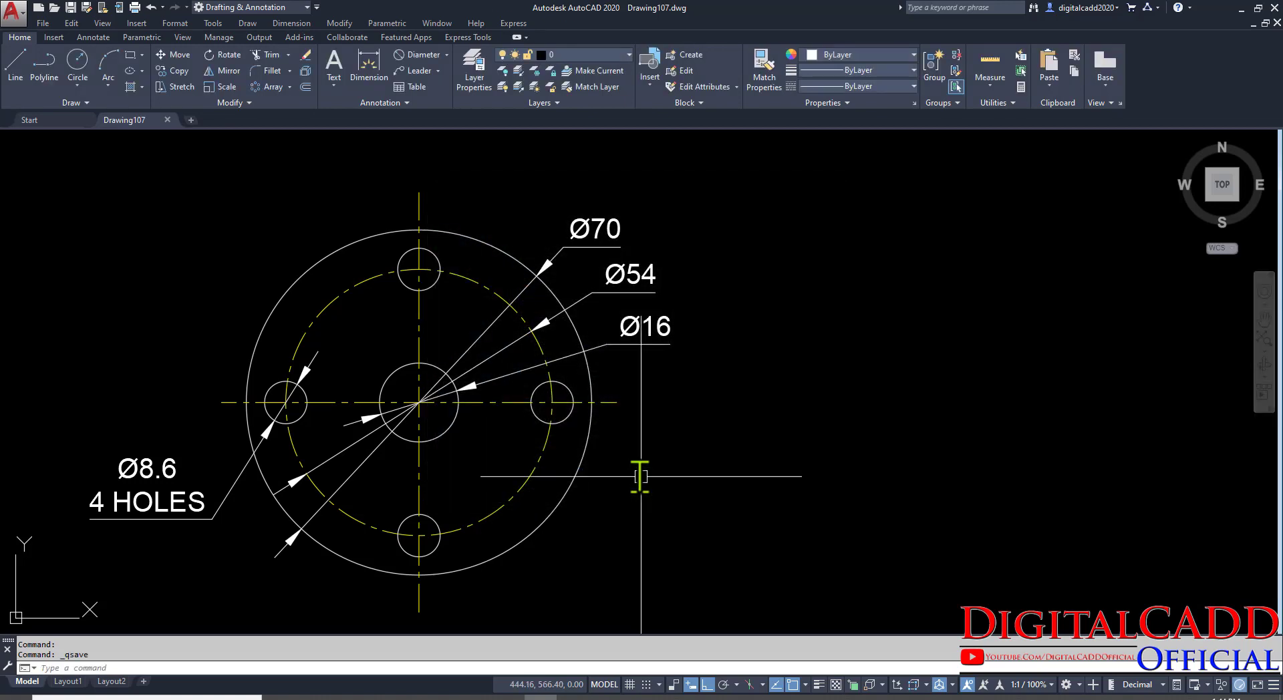
Switch to the PDF and examine the Exercise 16 frontal plate's overall width, overall height and hole offset from the right edge.
middle_click_drag(633, 445, 571, 423)
scroll(636, 424, "down", 2)
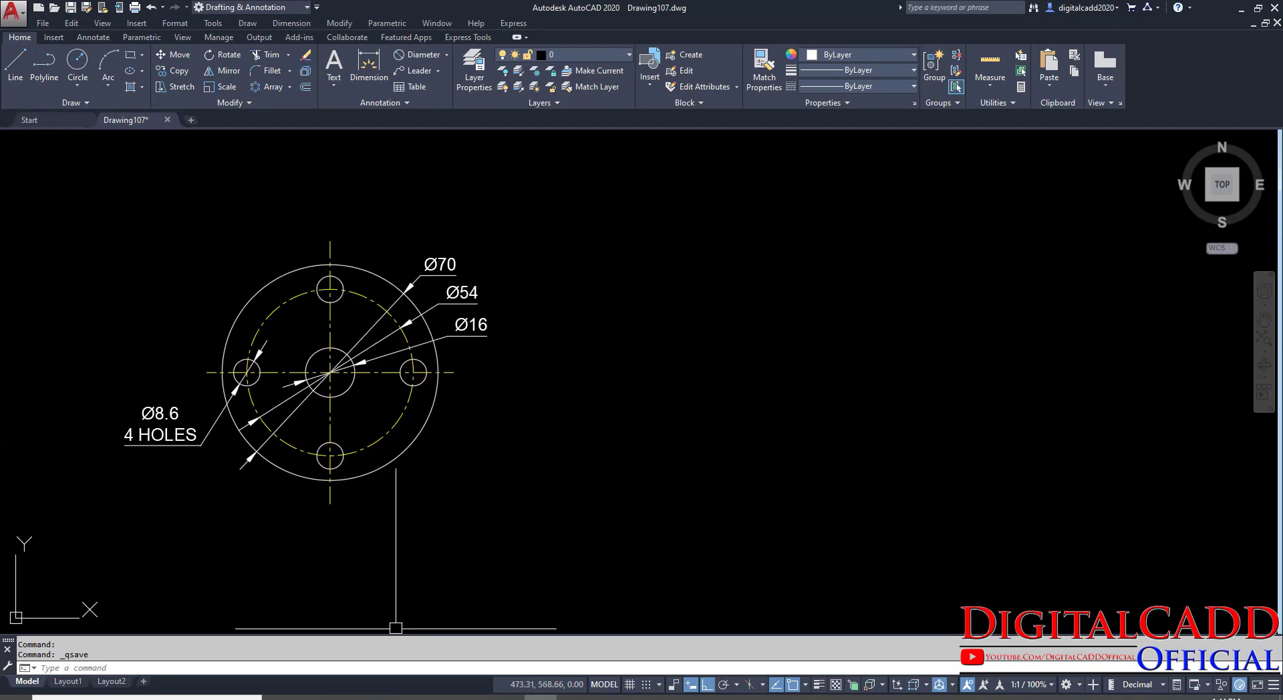
left_click(377, 698)
scroll(835, 370, "up", 2)
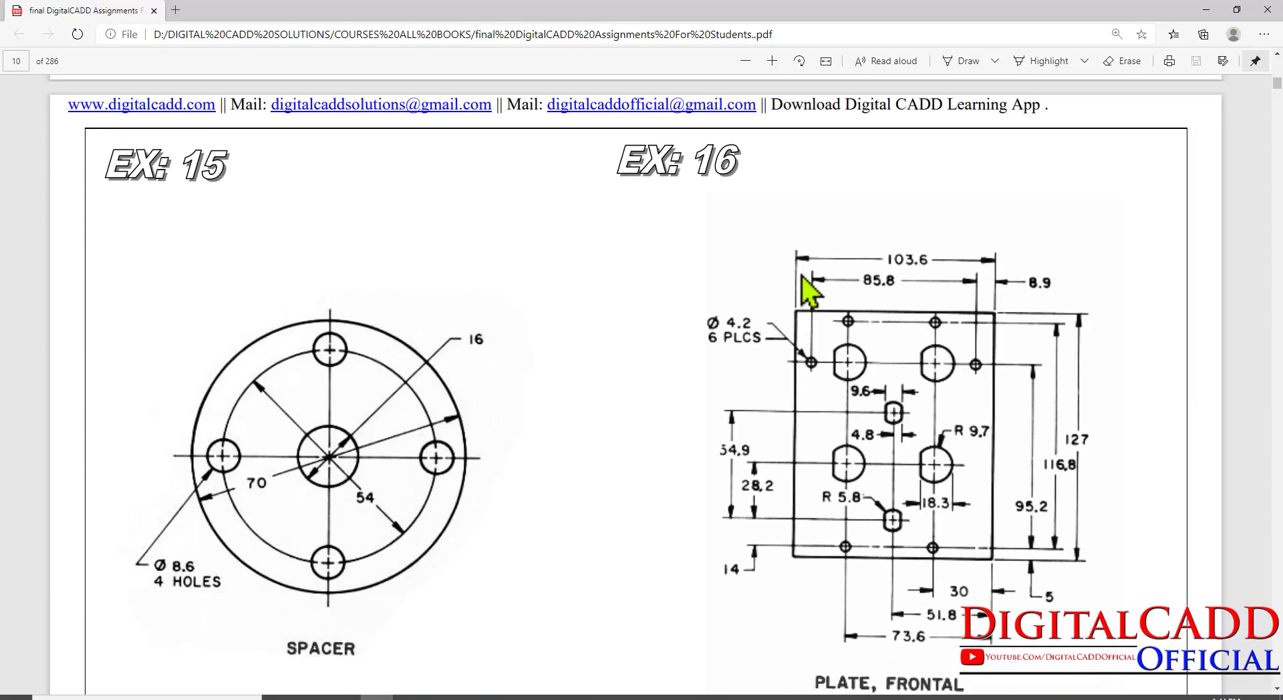
scroll(958, 591, "down", 2)
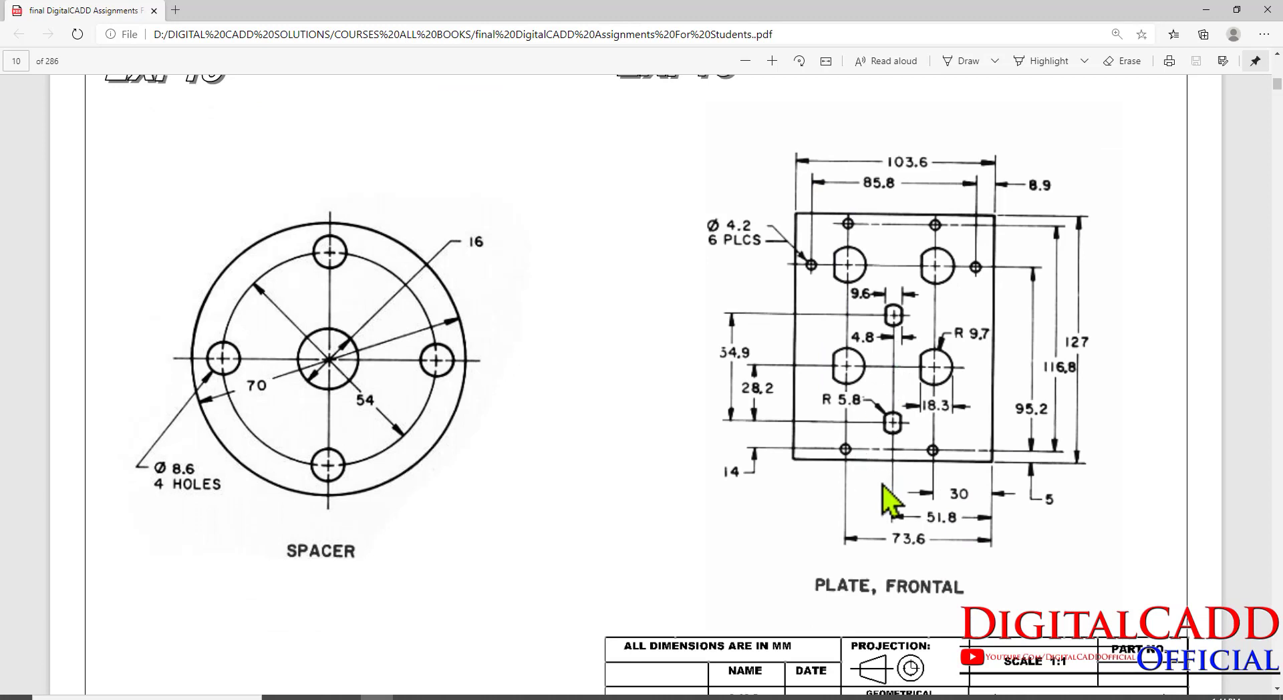
left_click_drag(874, 140, 933, 165)
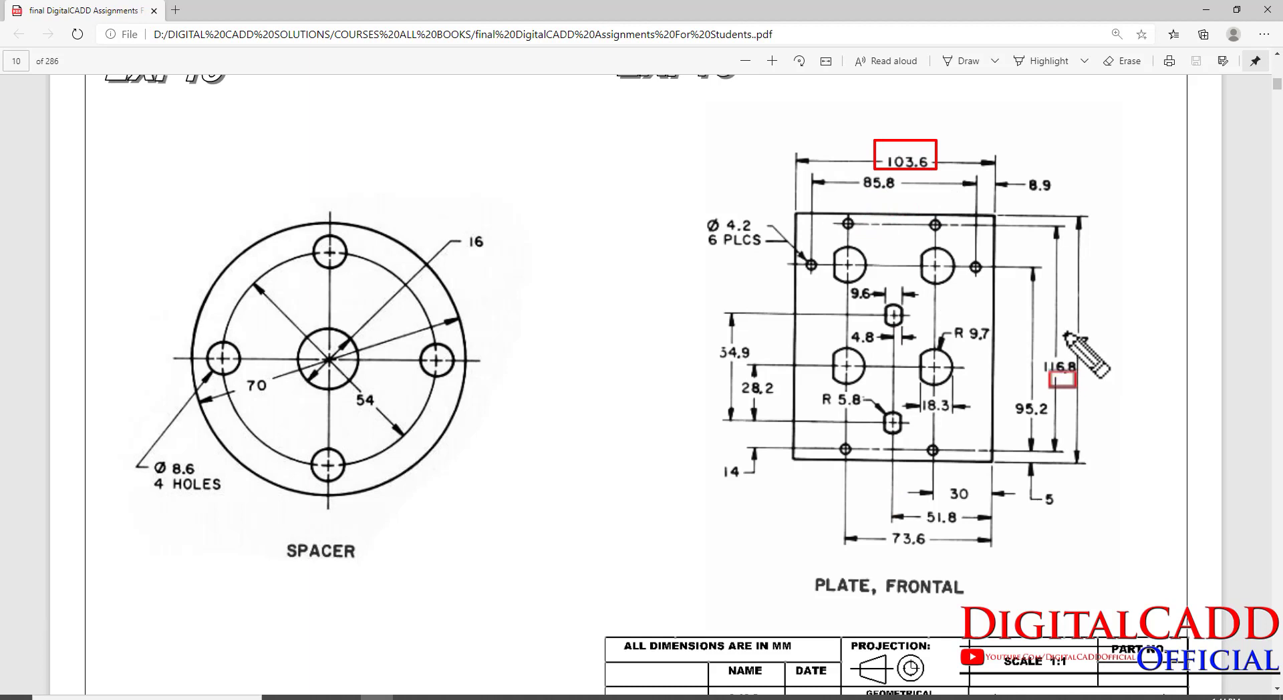
left_click_drag(1065, 325, 1094, 355)
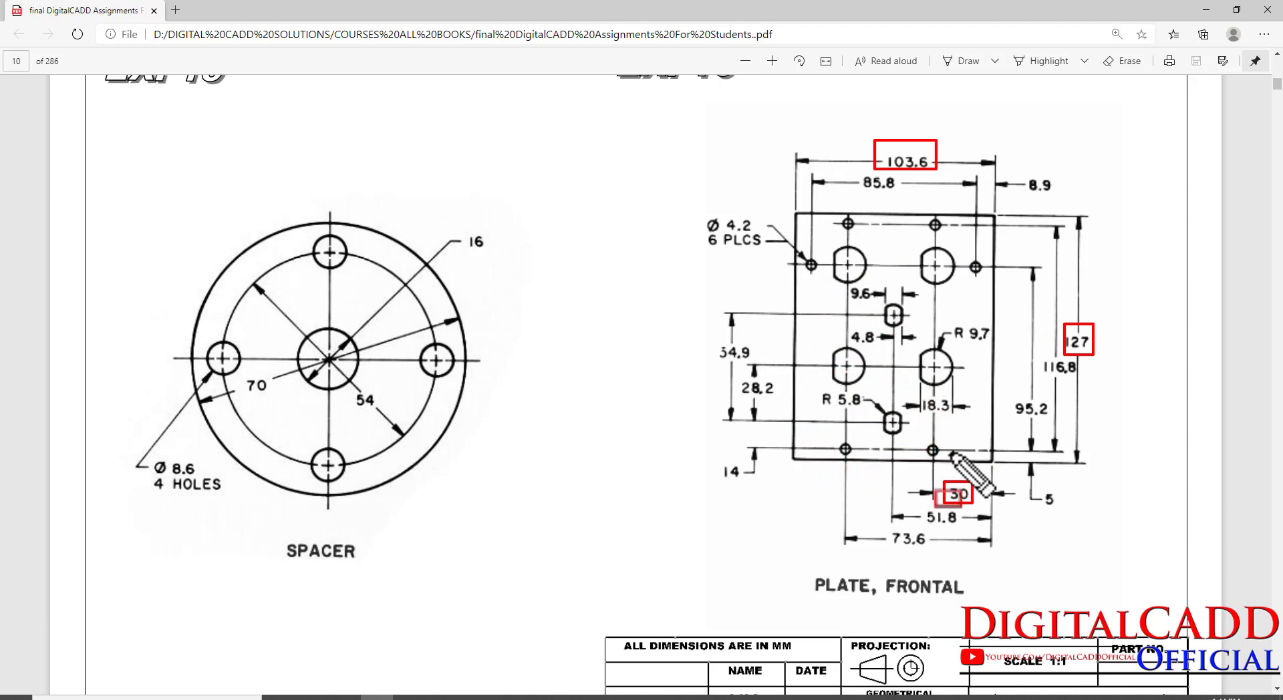
key("Escape")
left_click(540, 699)
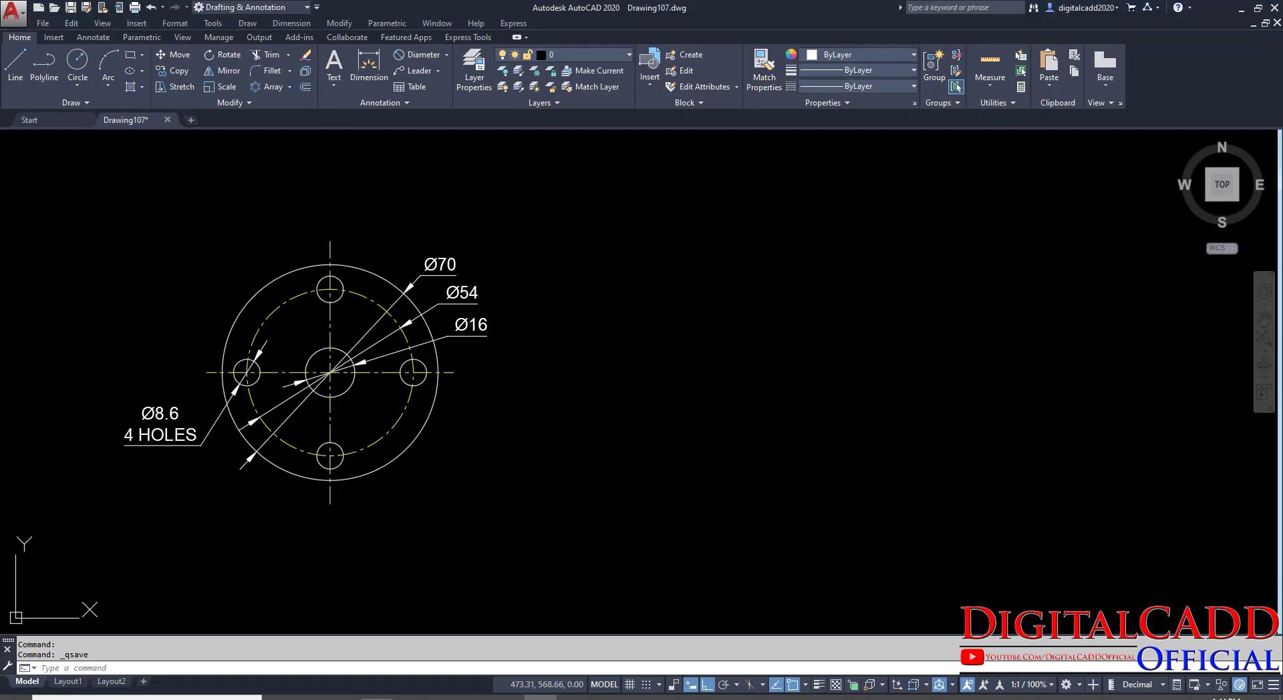
Draw a 103.6 by 127 mm rectangle beside the spacer as the frontal plate's outline.
middle_click_drag(655, 412, 542, 445)
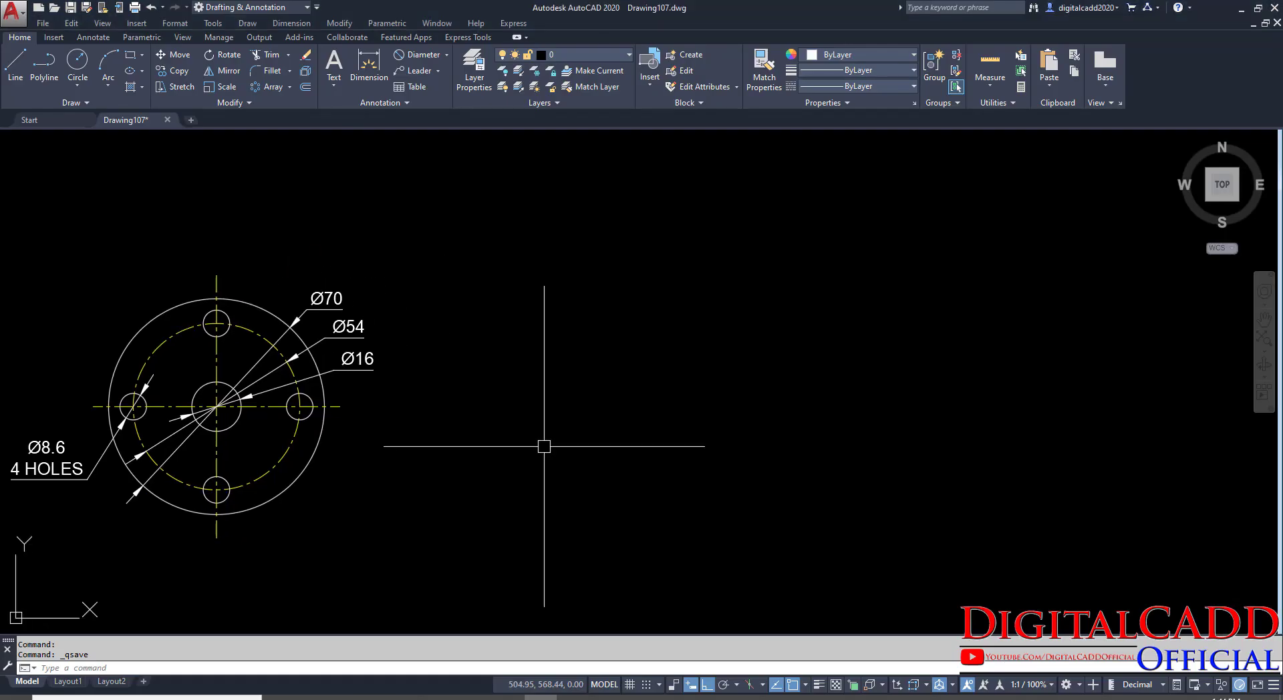
left_click(132, 56)
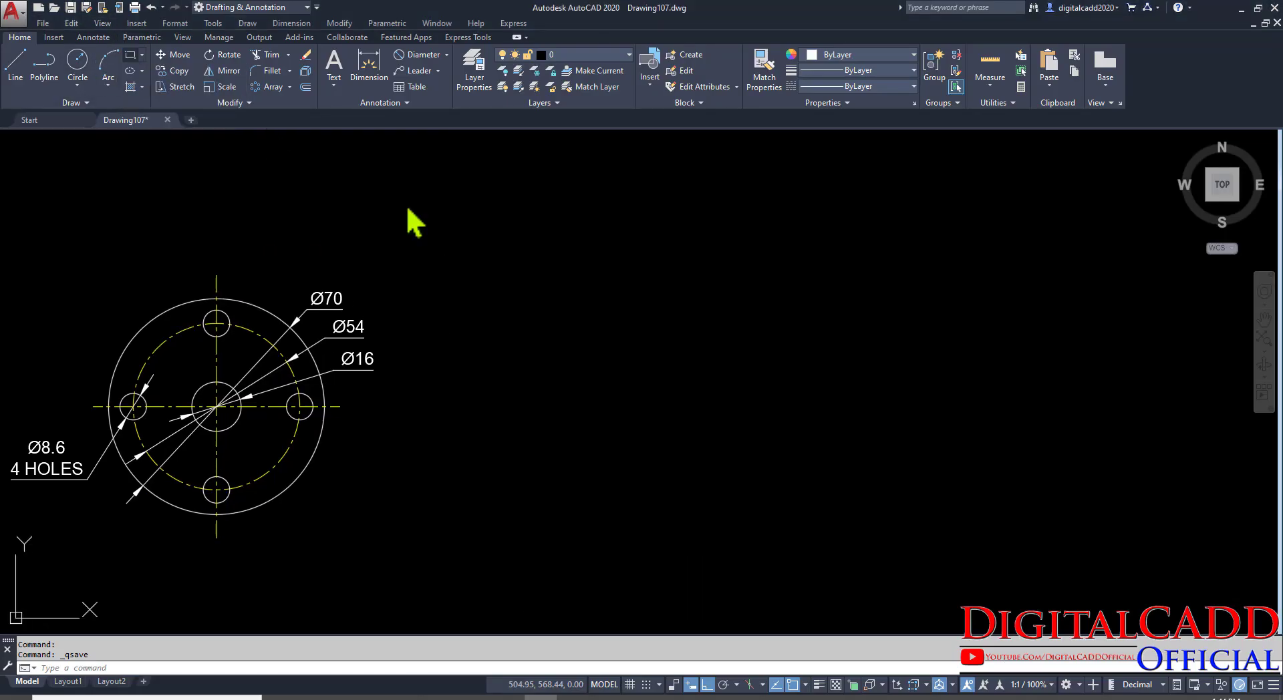
left_click(629, 521)
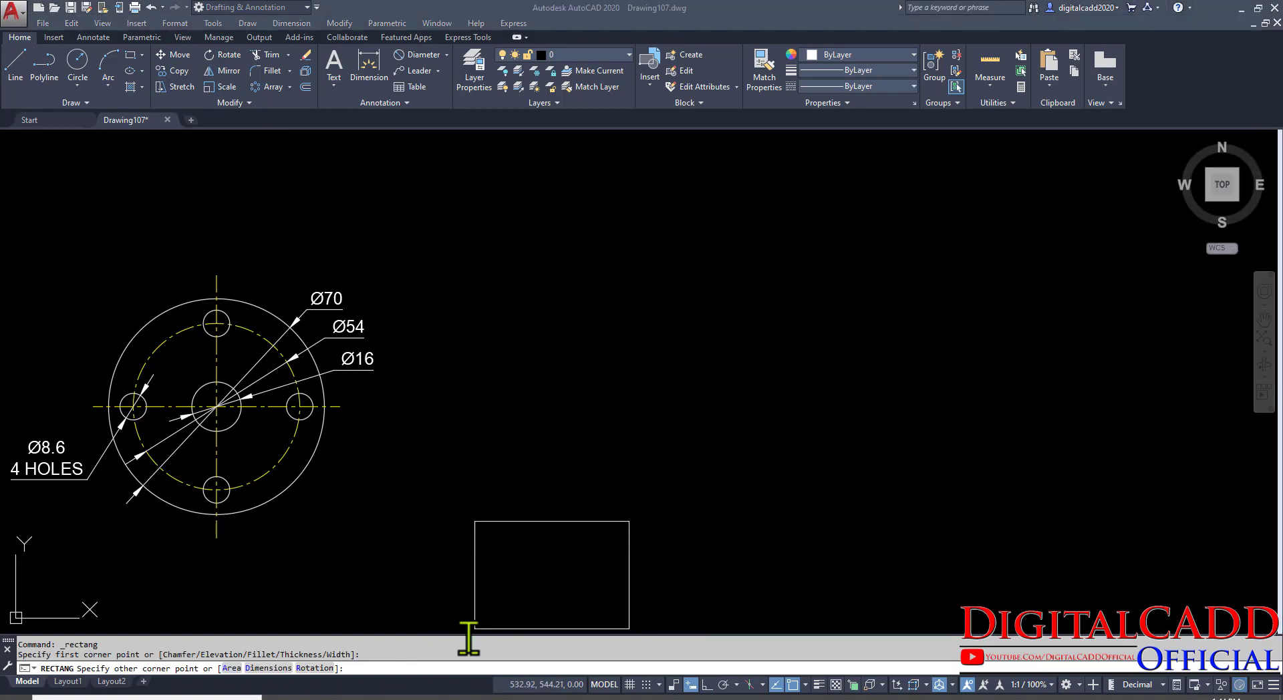
key("alt+Tab")
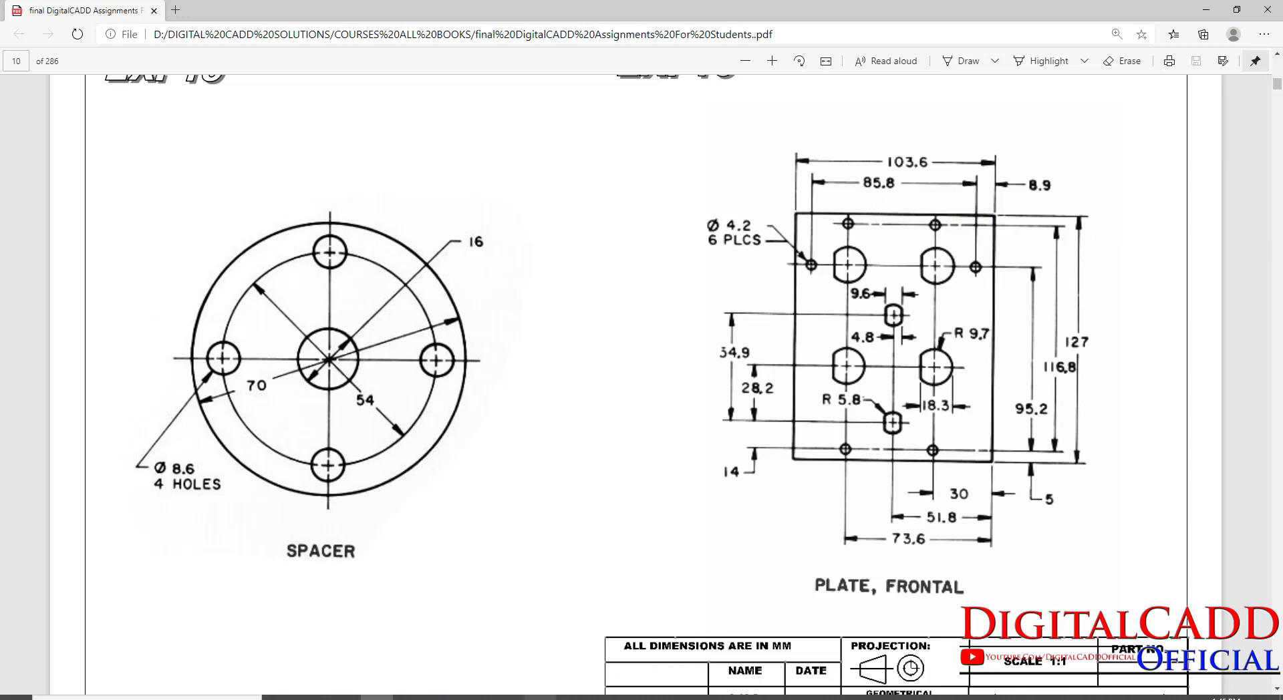
key("alt+Tab")
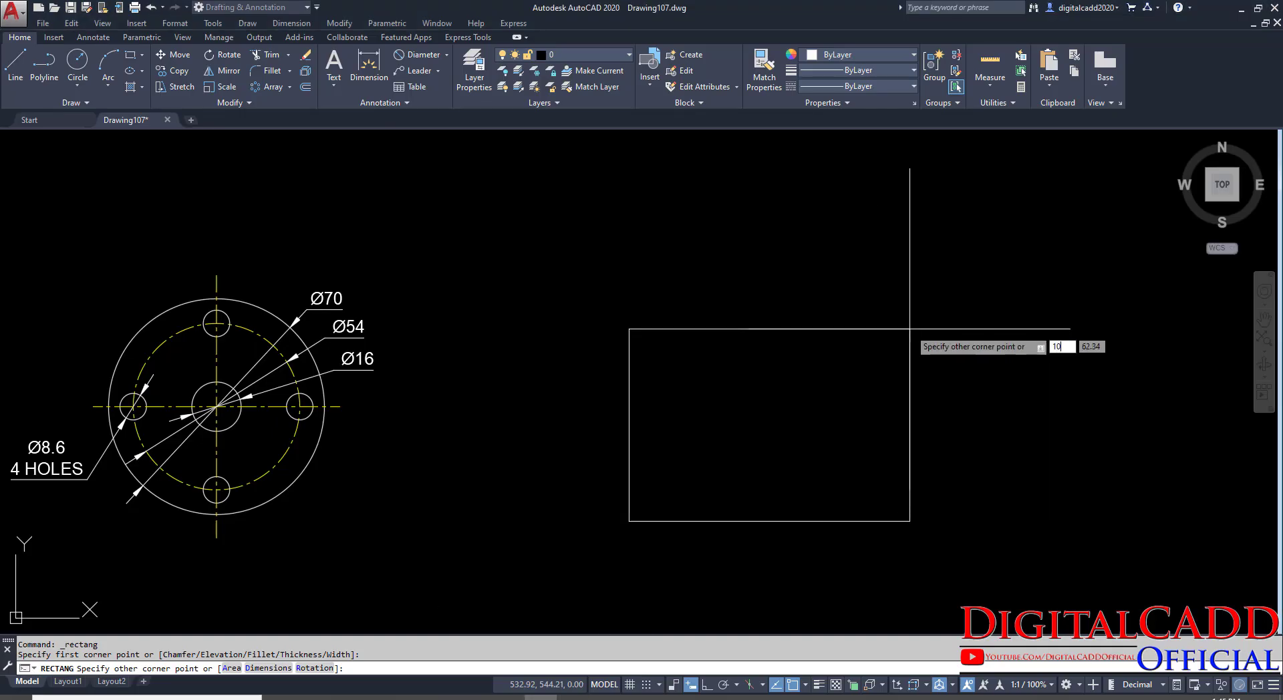
key("Tab")
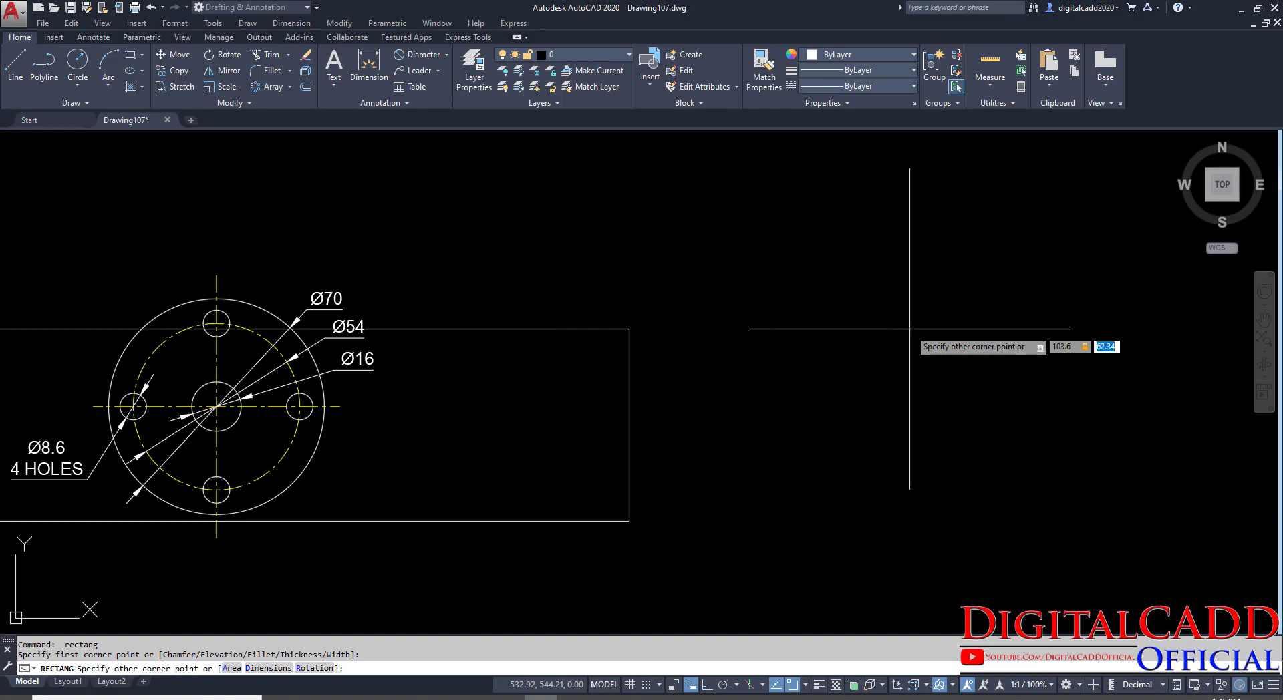
type("127")
key("Return")
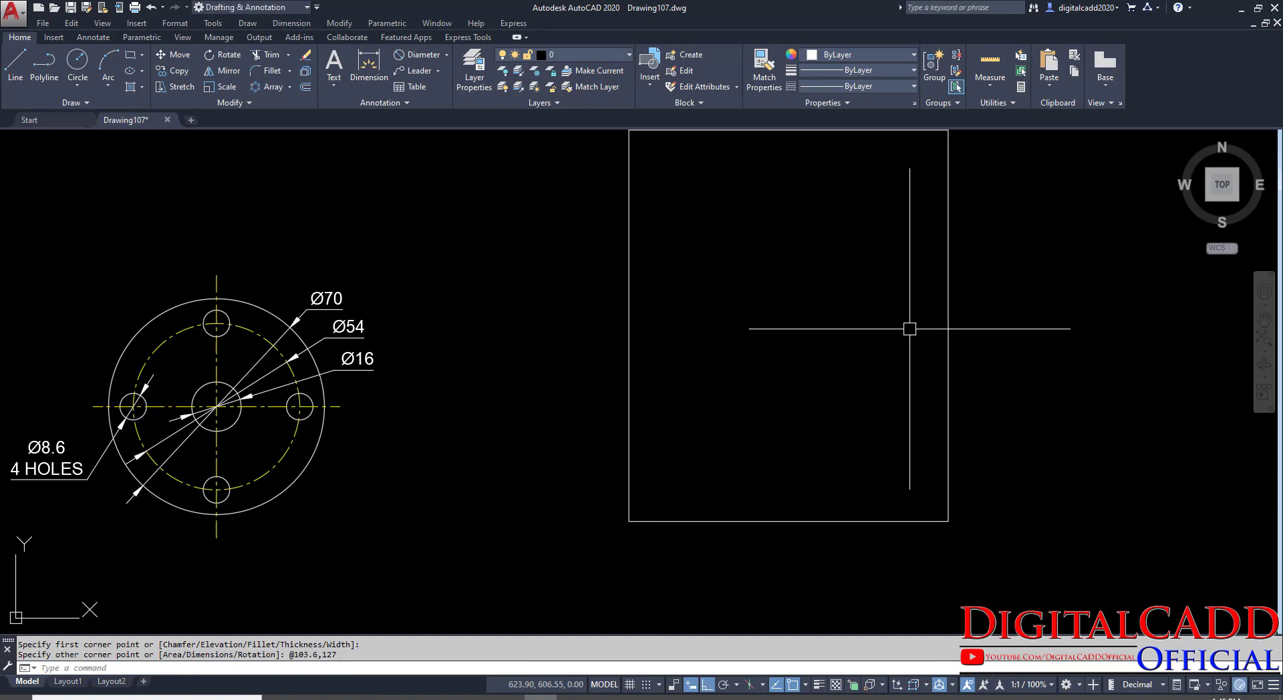
Explode the plate rectangle into separate lines and check that its right edge can be selected alone.
middle_click_drag(853, 381, 711, 451)
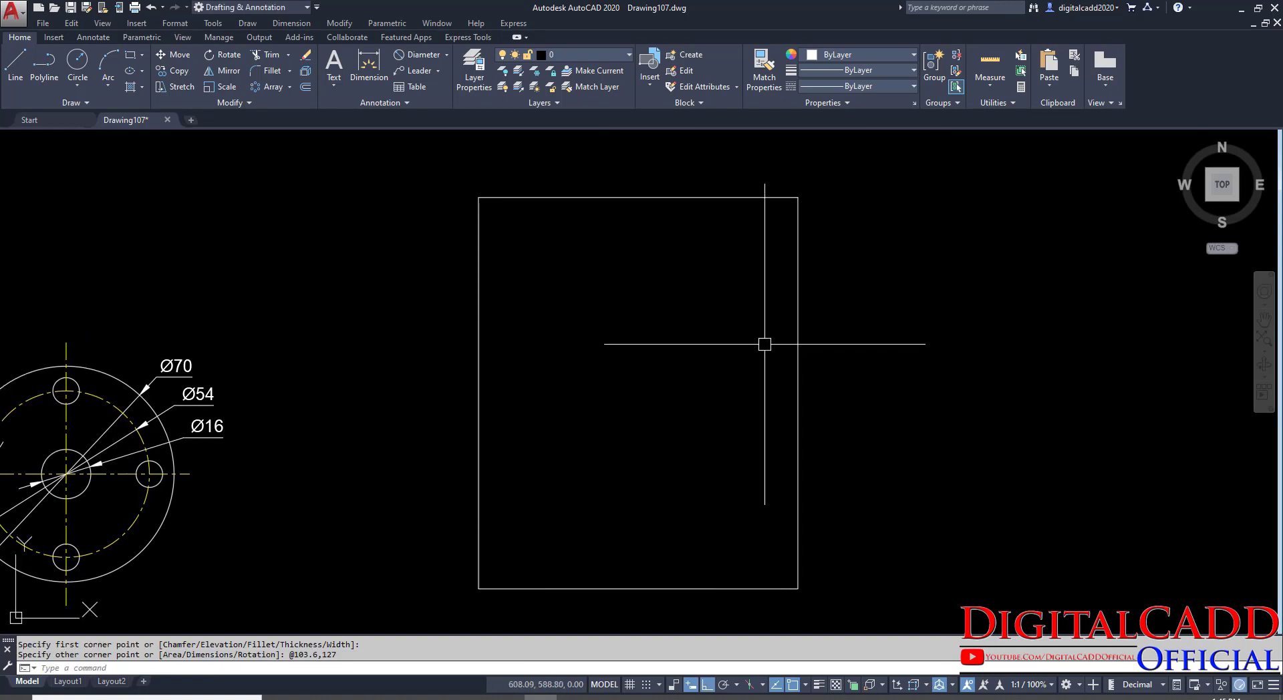
left_click(797, 331)
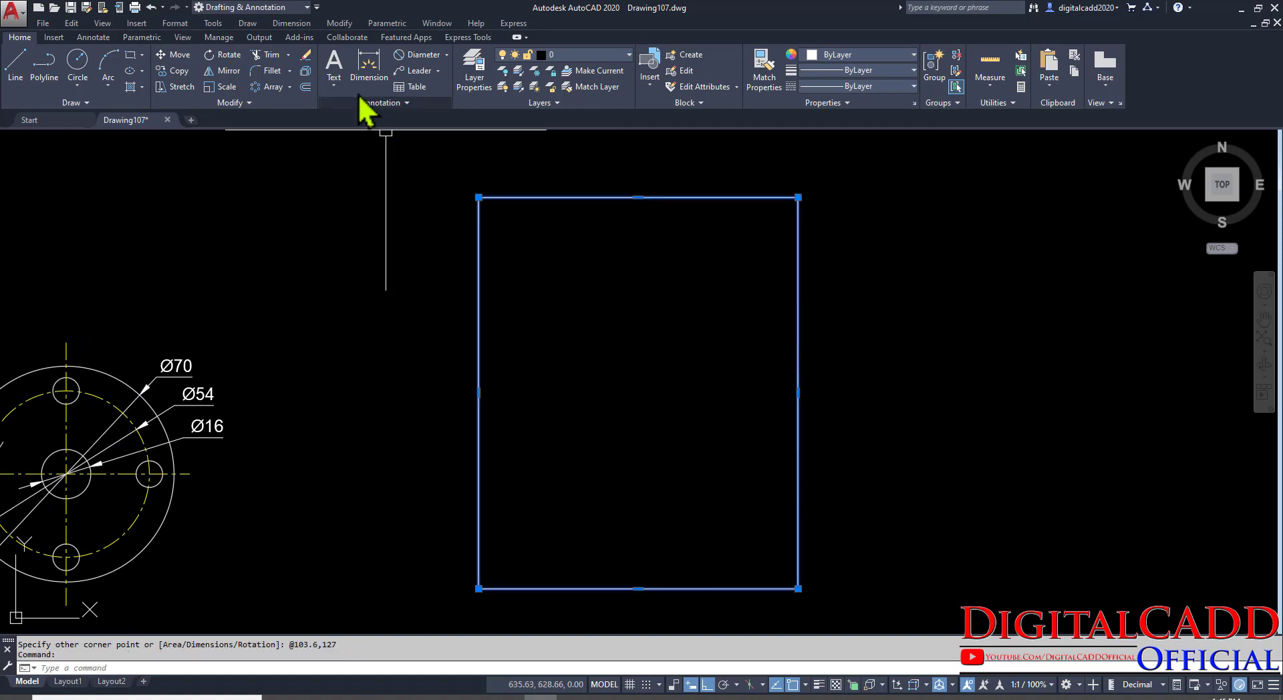
left_click(306, 72)
left_click(385, 697)
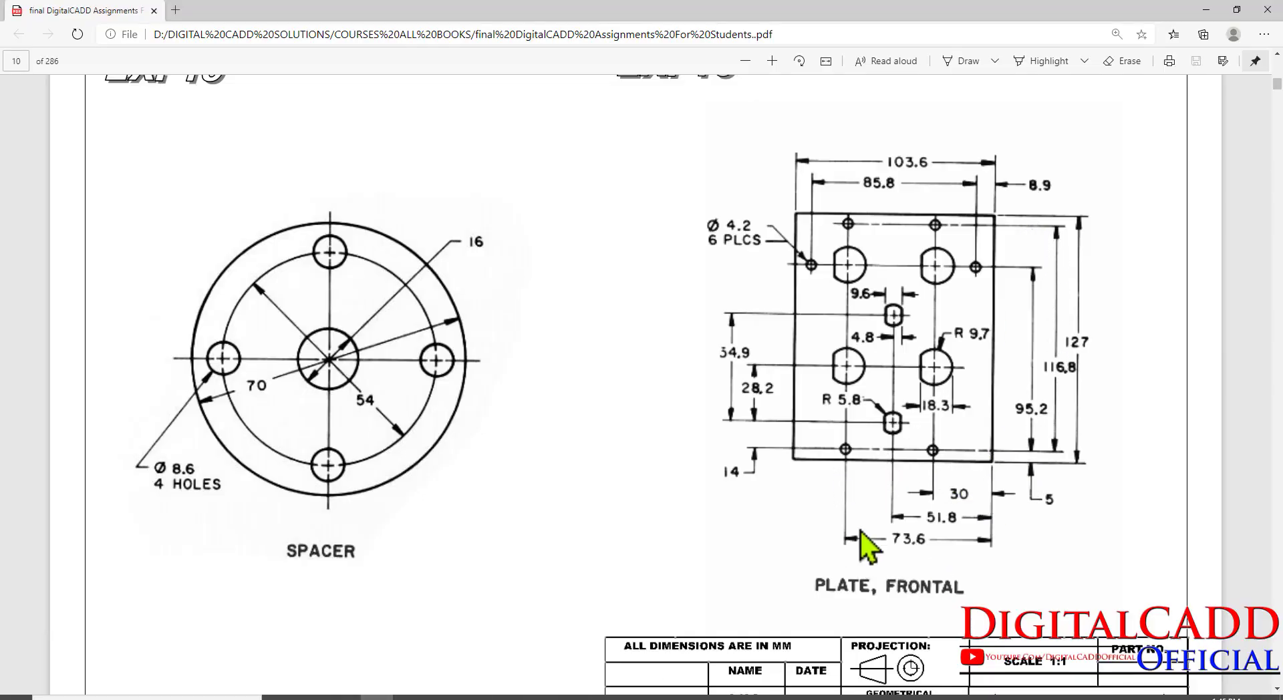
left_click(560, 696)
scroll(584, 450, "up", 1)
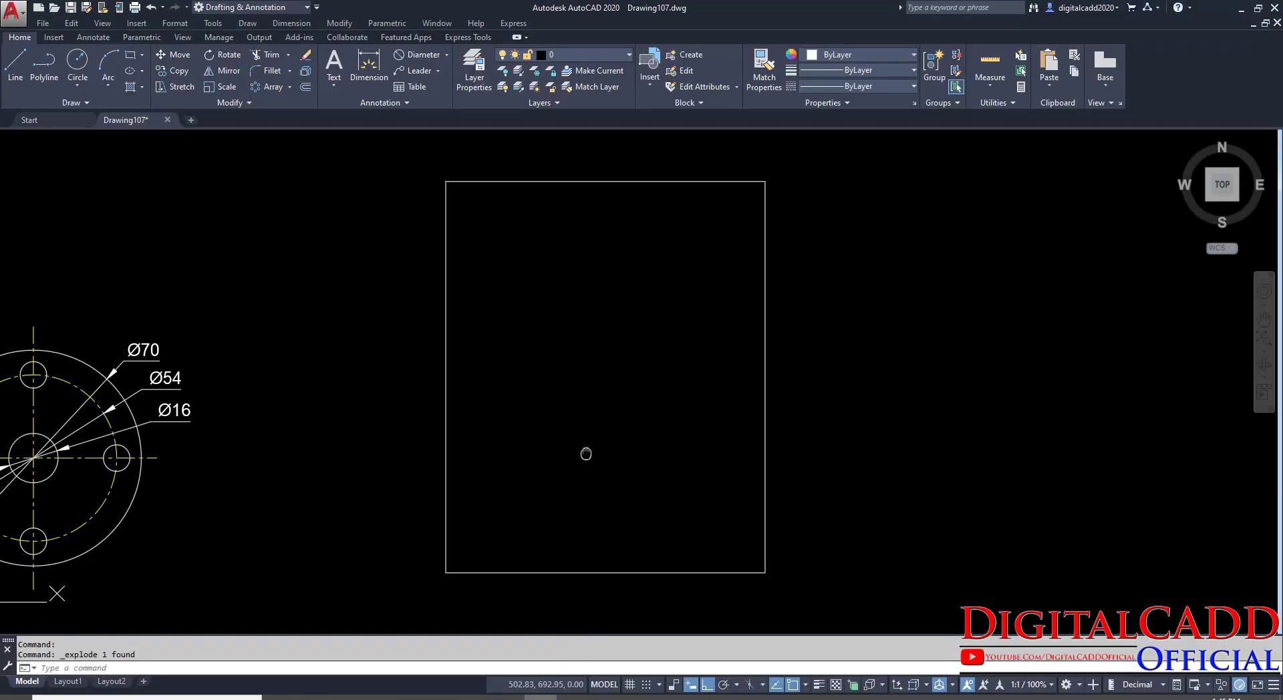
left_click(746, 411)
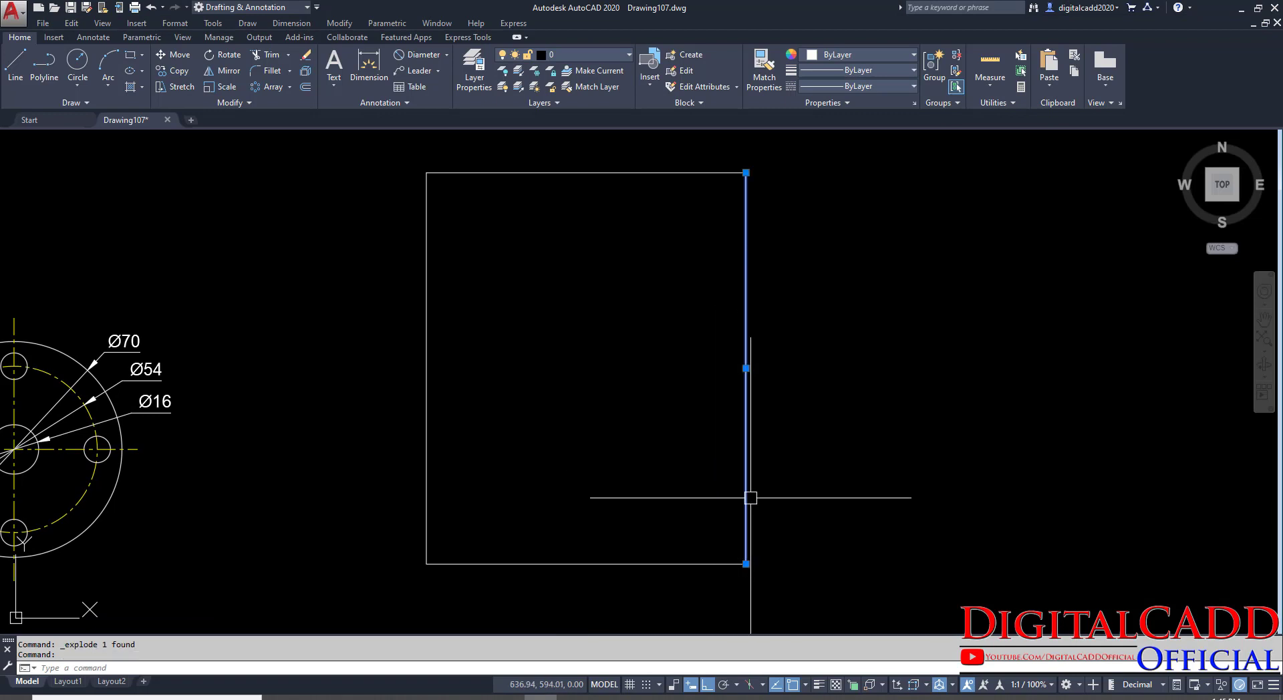
key("Escape")
middle_click_drag(771, 485, 751, 482)
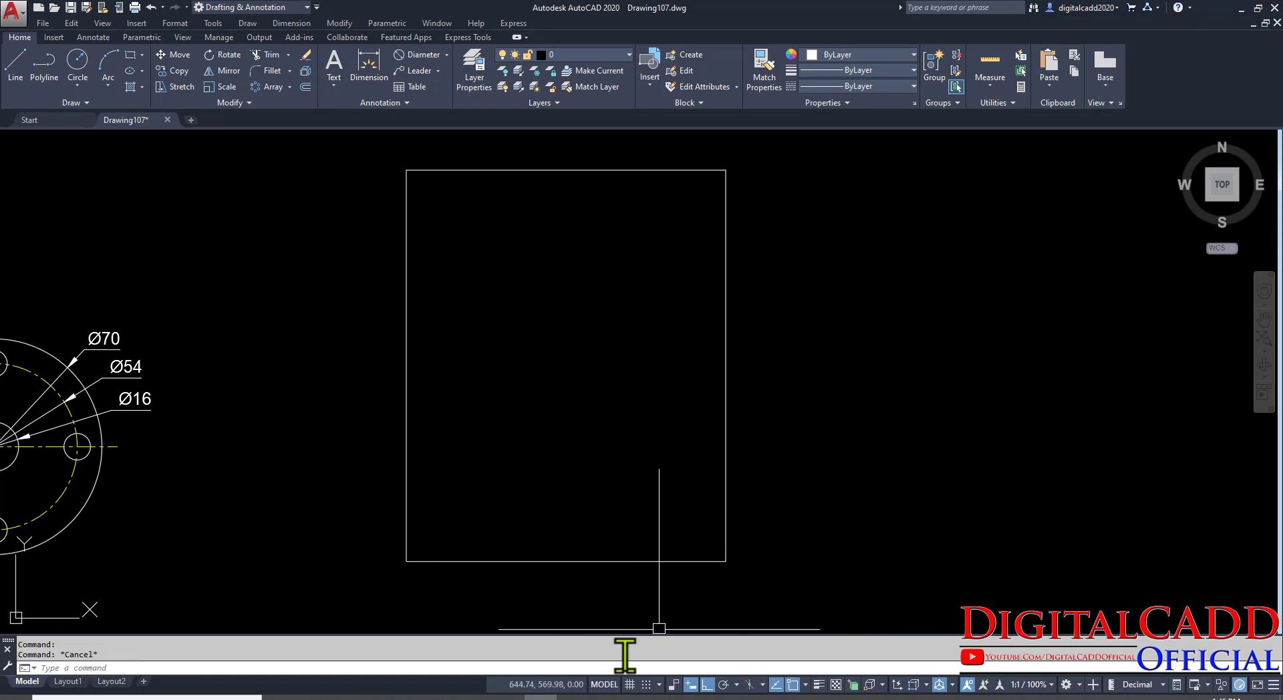
Check the hole offset in the PDF and offset the plate's right edge 30 mm inward in AutoCAD.
key("alt+Tab")
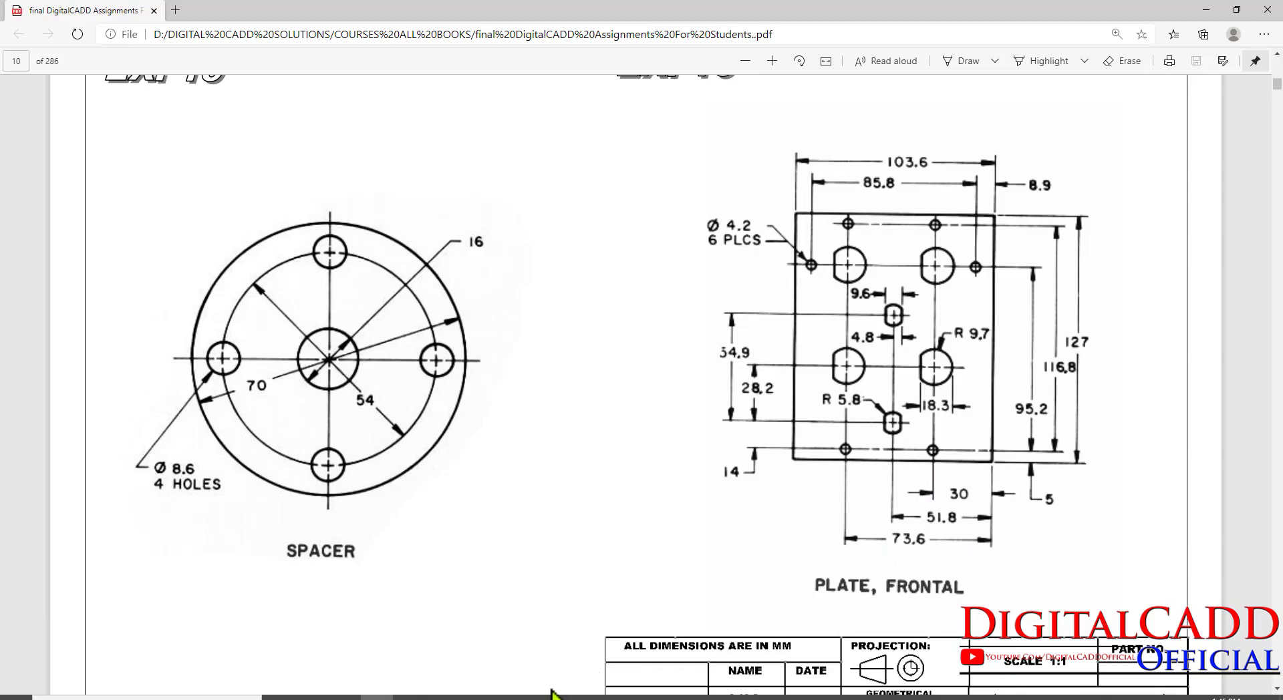
key("alt+Tab")
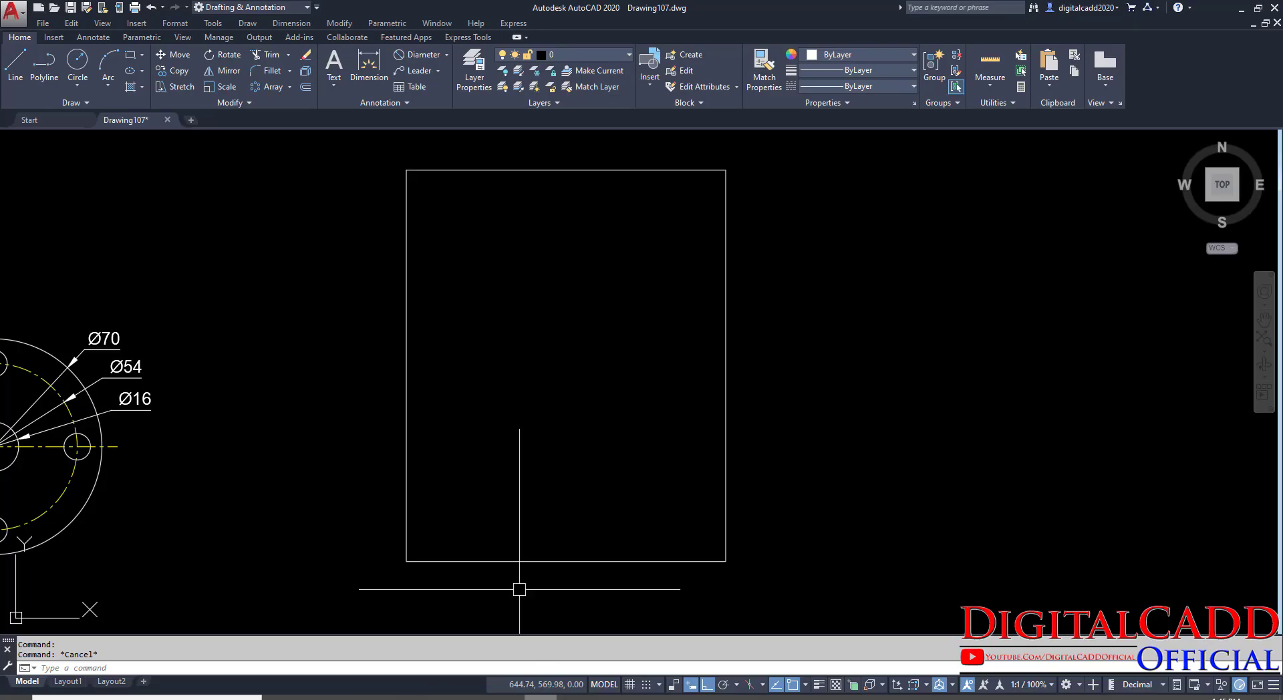
left_click(306, 87)
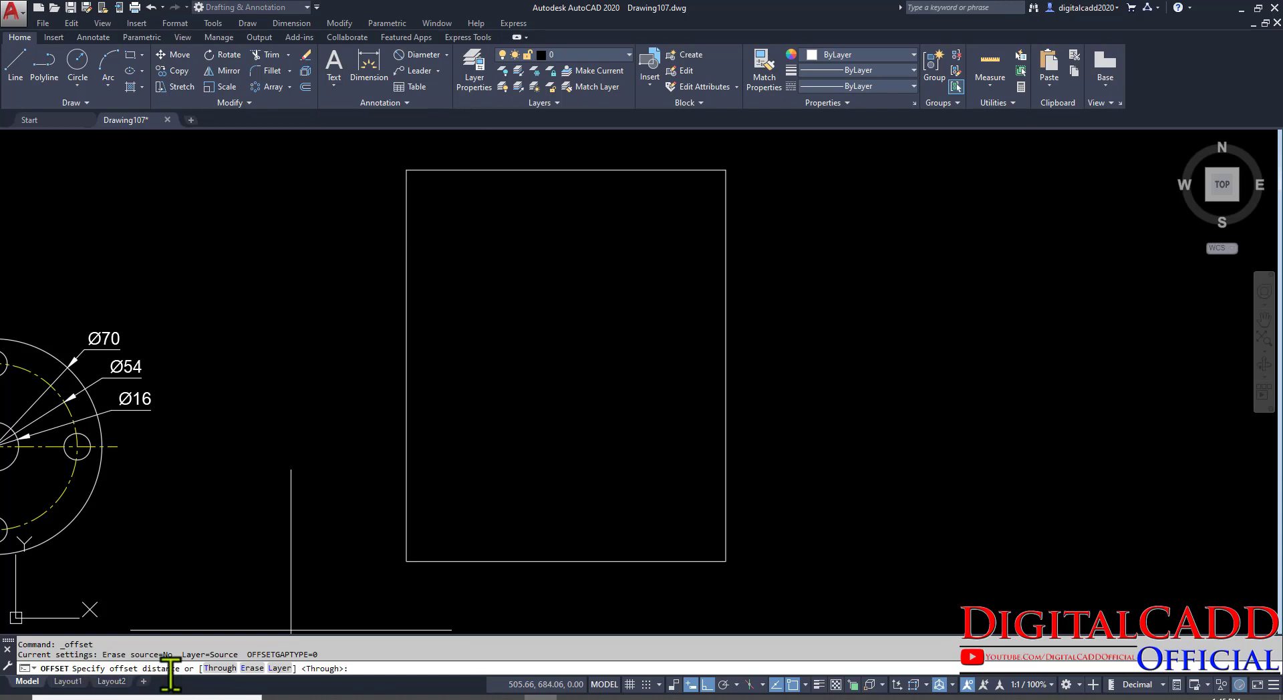
type("3")
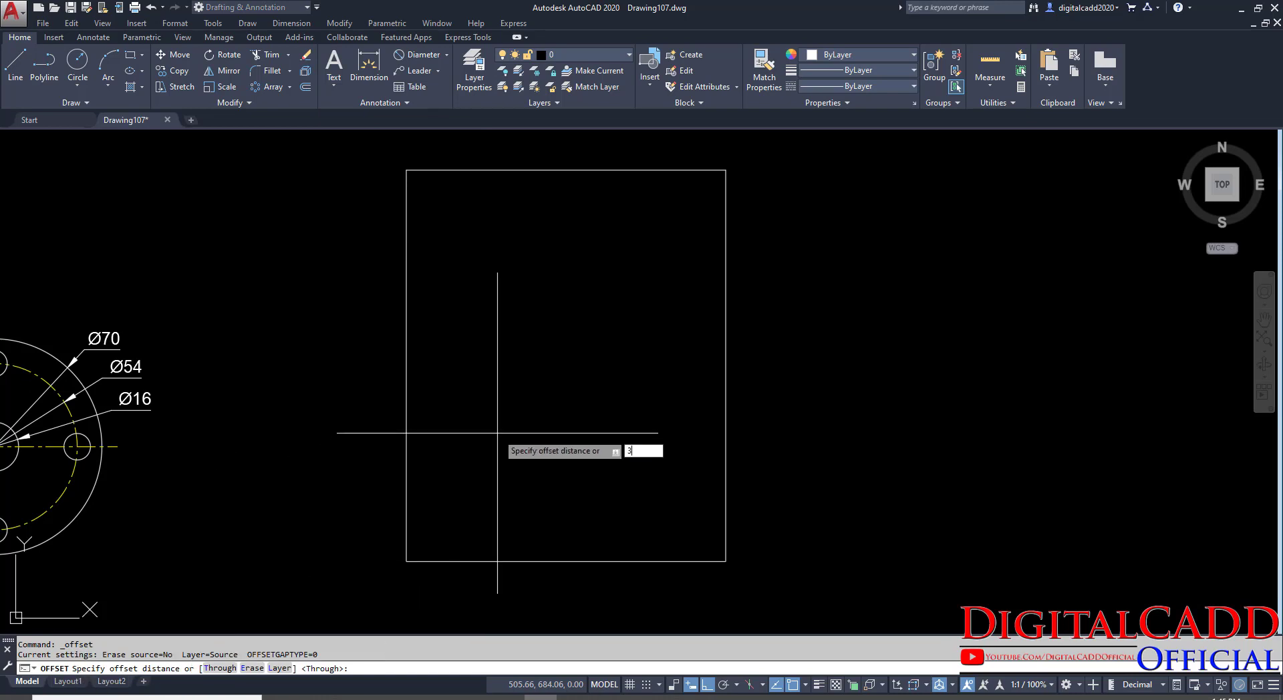
type("0")
key("Return")
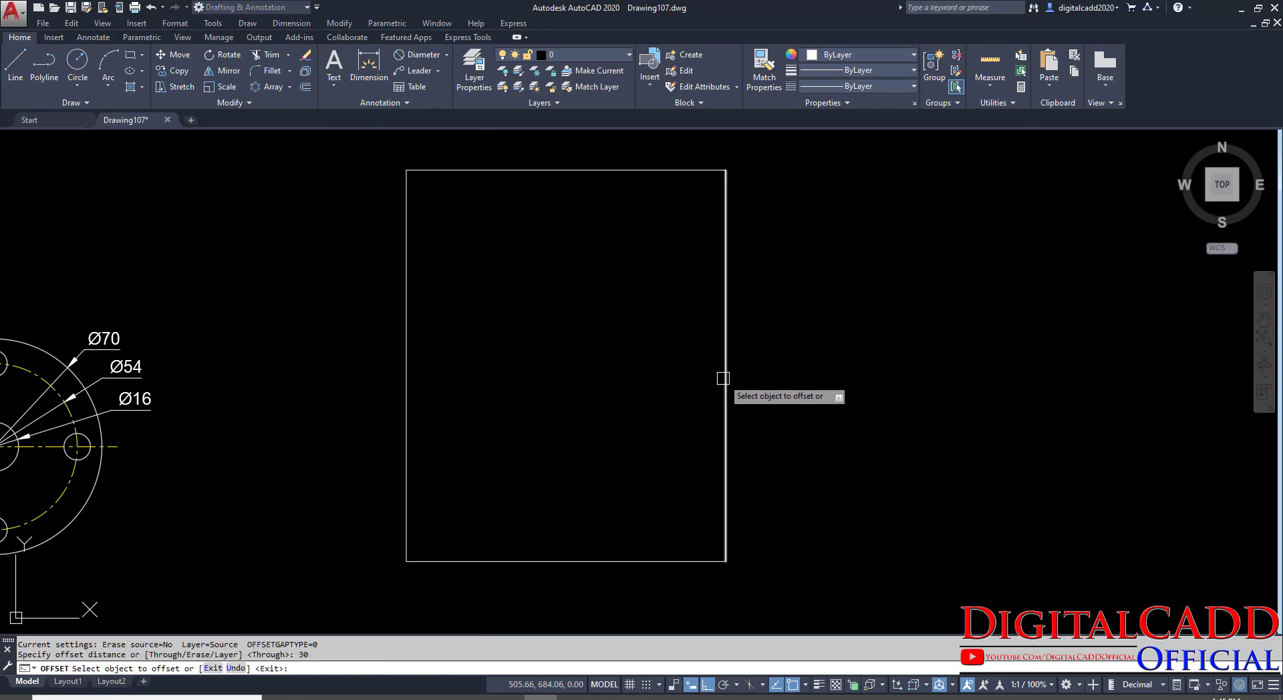
left_click(723, 378)
left_click(549, 411)
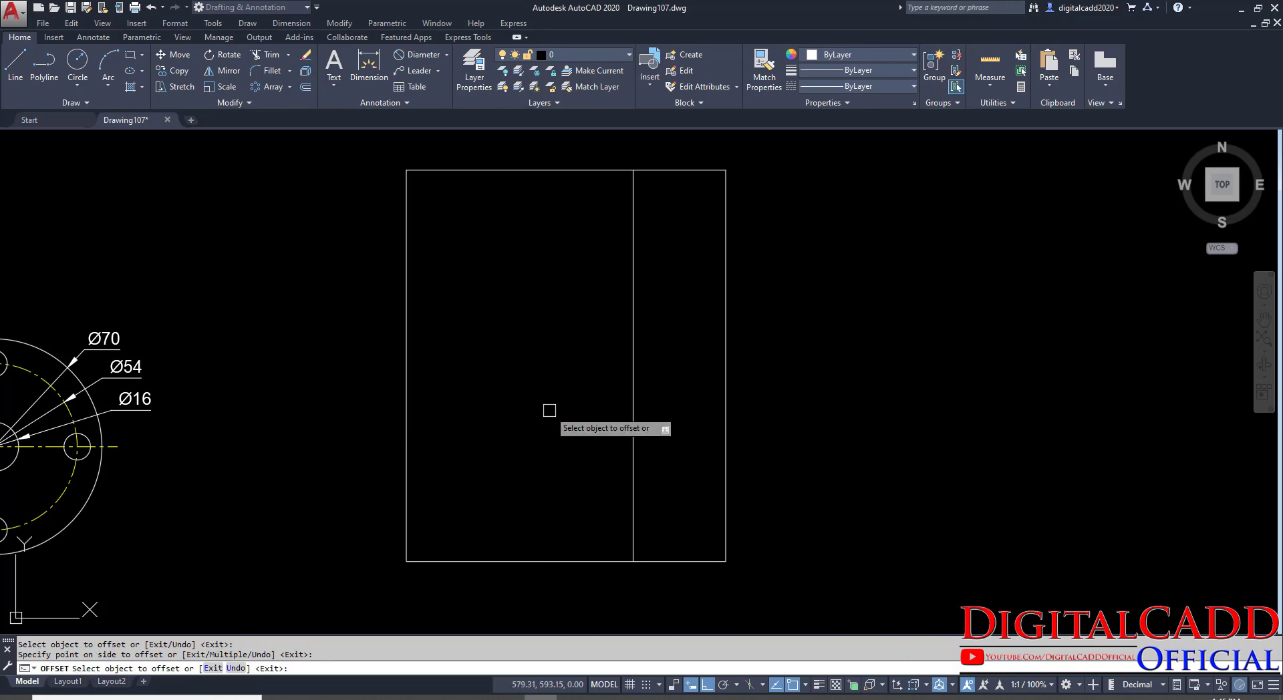
Check the middle hole offset in the PDF and offset the plate's right edge 51.6 mm inward in AutoCAD.
key("alt+Tab")
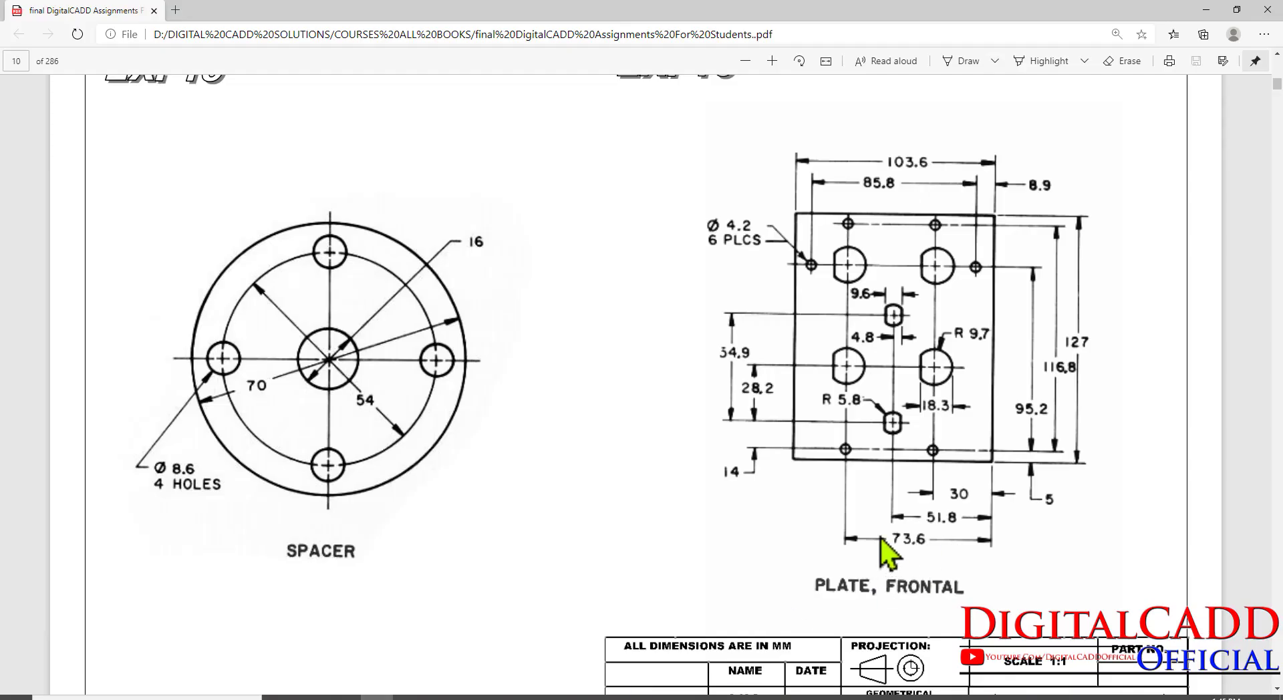
key("alt+Tab")
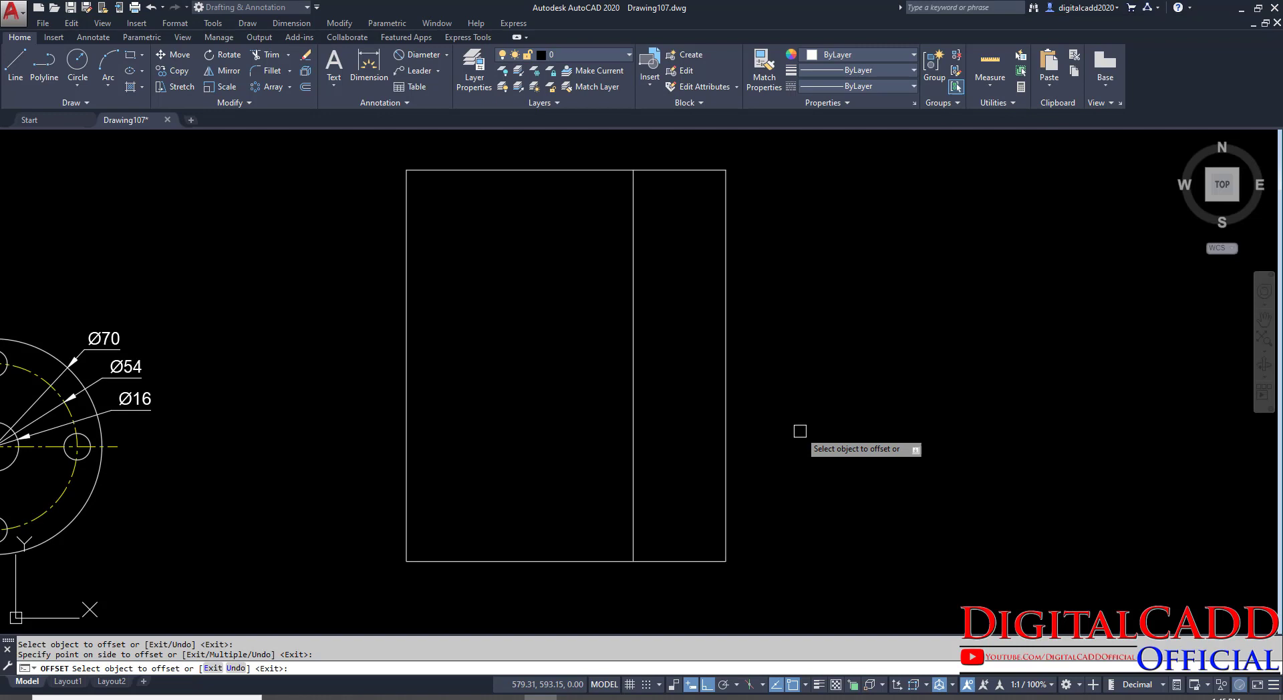
left_click(722, 460)
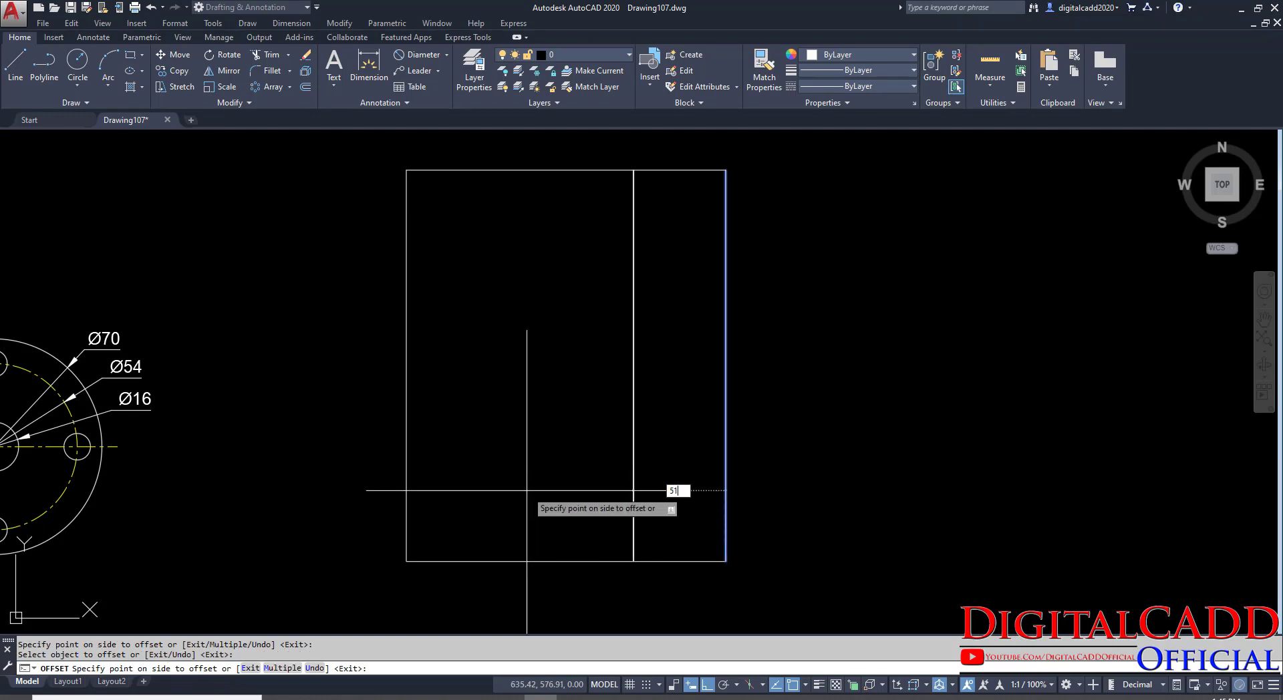
key("Return")
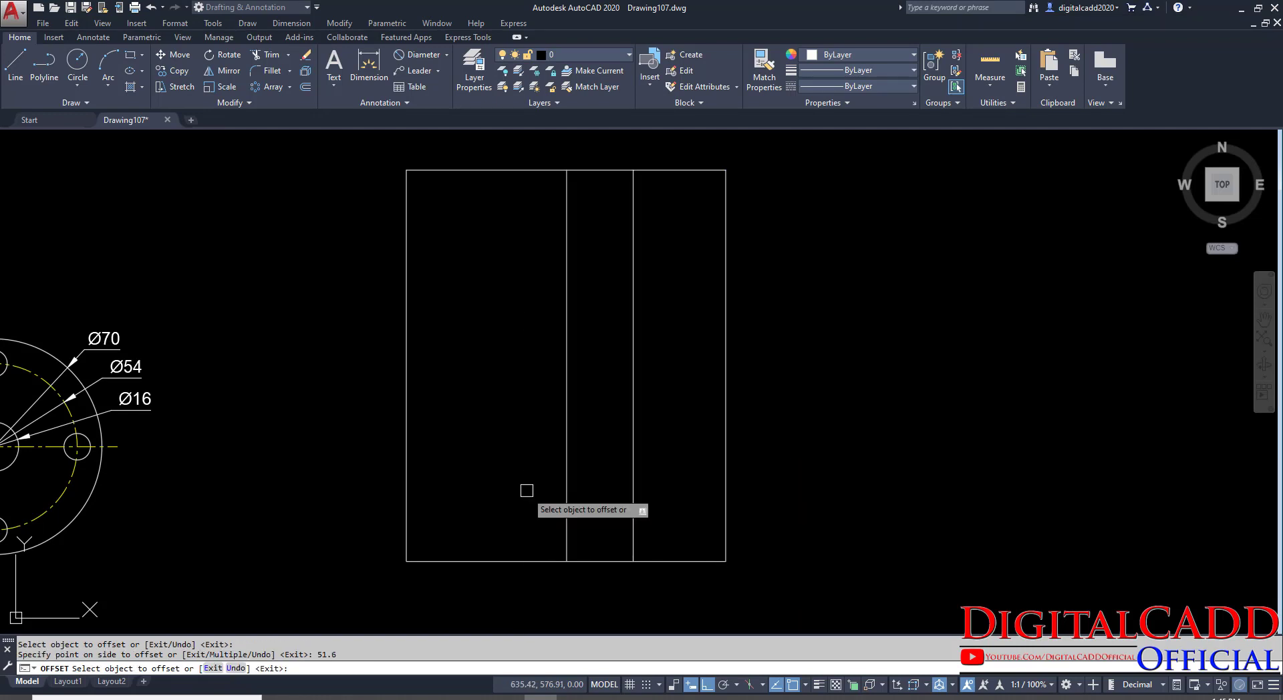
Recheck the middle offset in the PDF and erase the 51.6 mm offset line in AutoCAD.
key("alt+Tab")
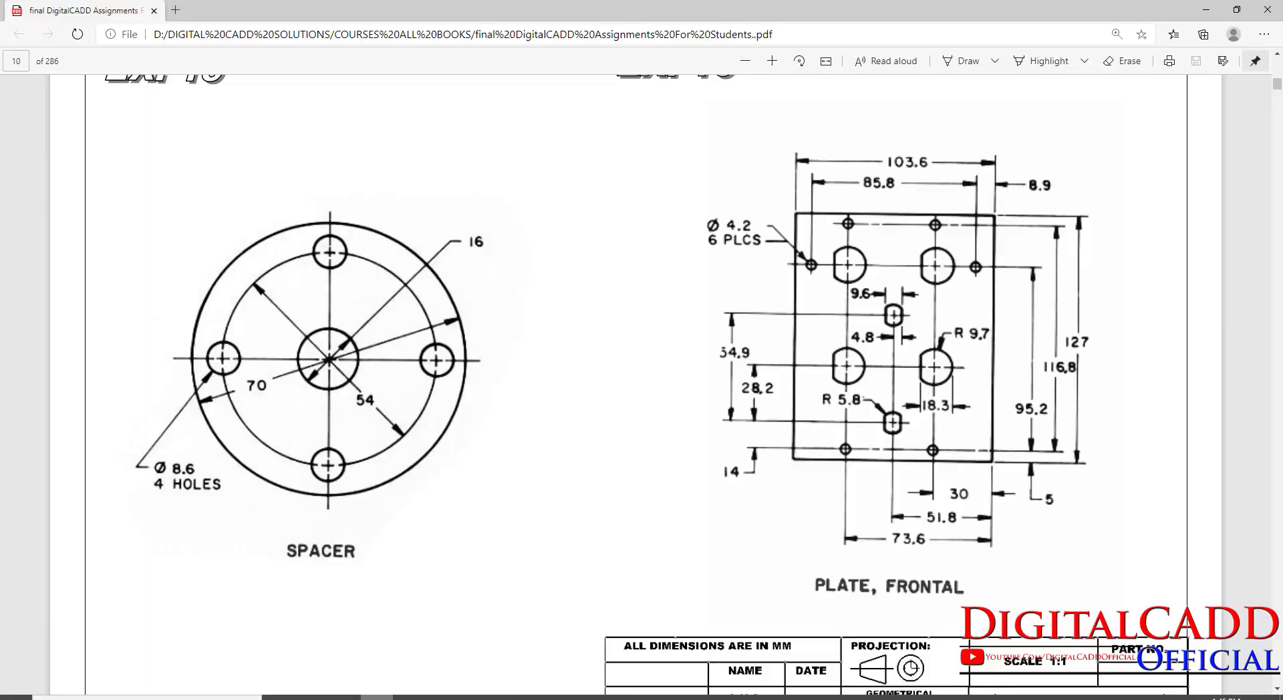
key("alt+Tab")
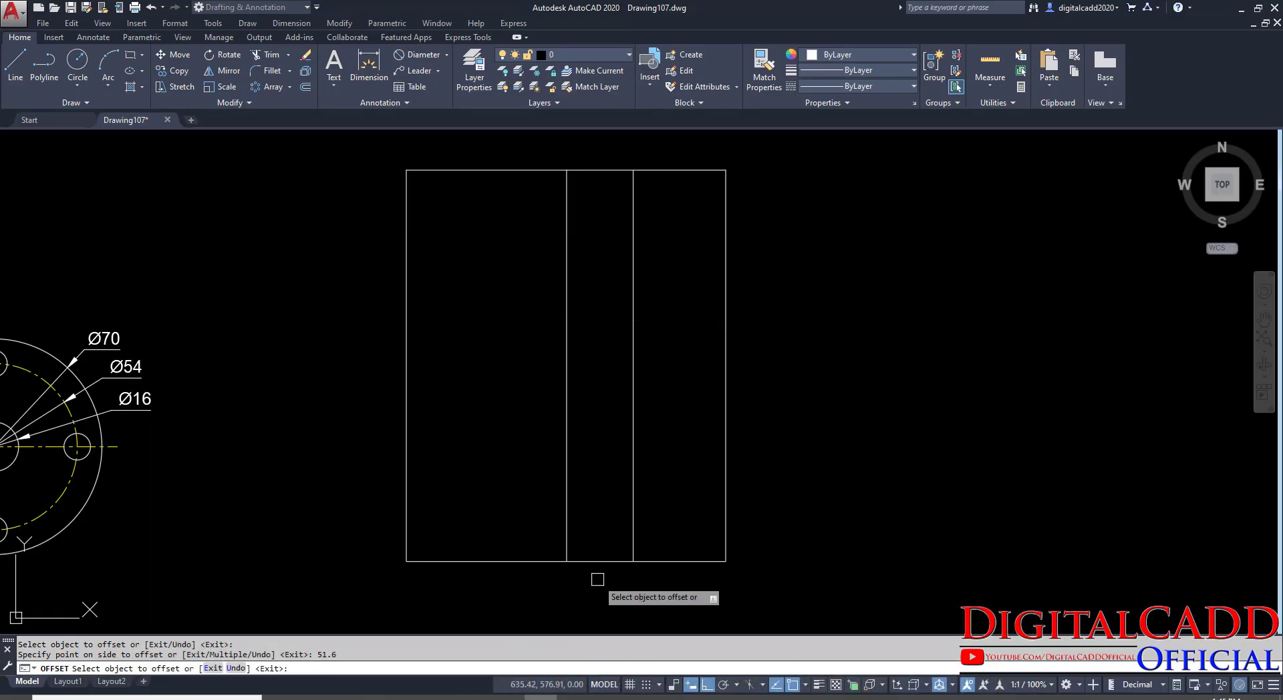
key("Escape")
left_click(593, 487)
left_click(493, 522)
type("e")
key("Return")
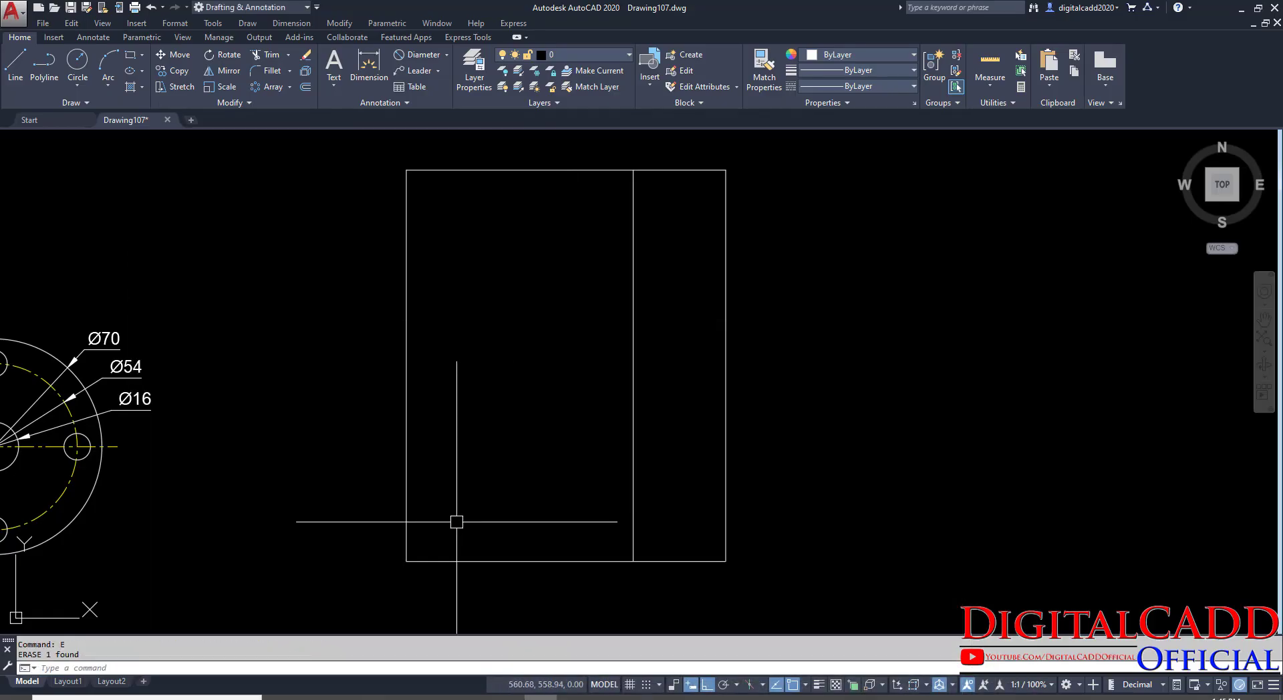
Offset the plate's right edge 51.8 mm inward for the middle vertical centre line.
left_click(307, 90)
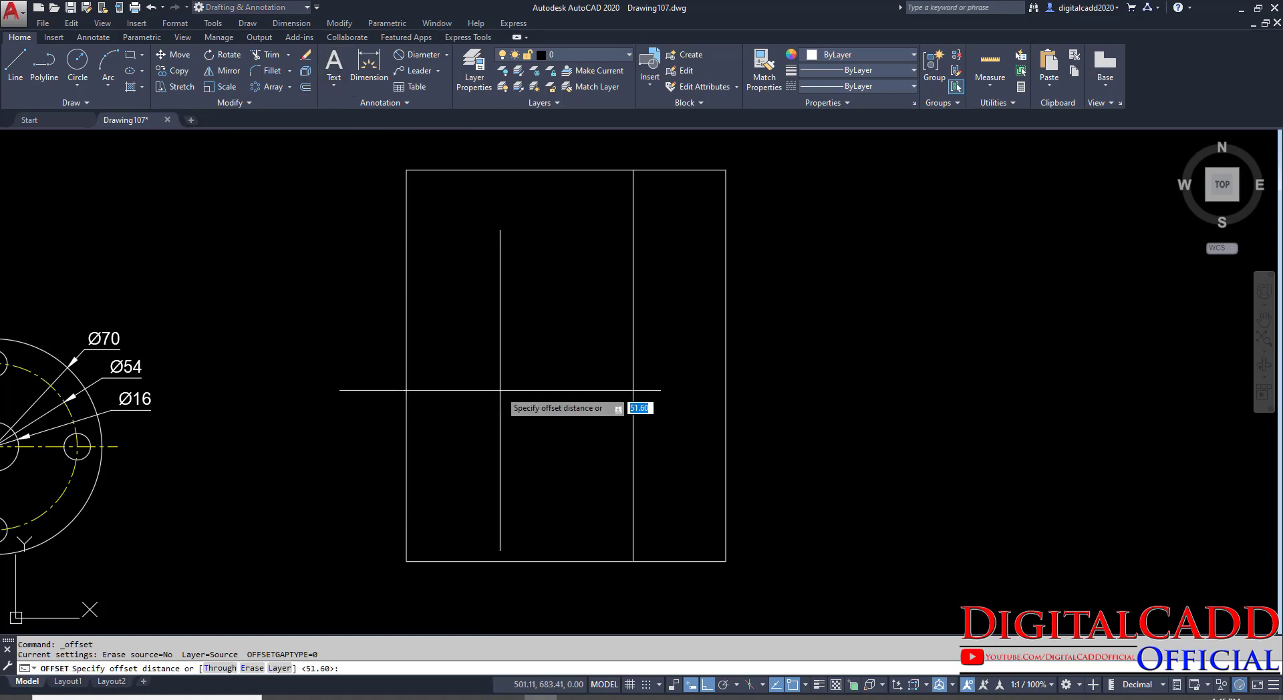
type("51.8")
key("Return")
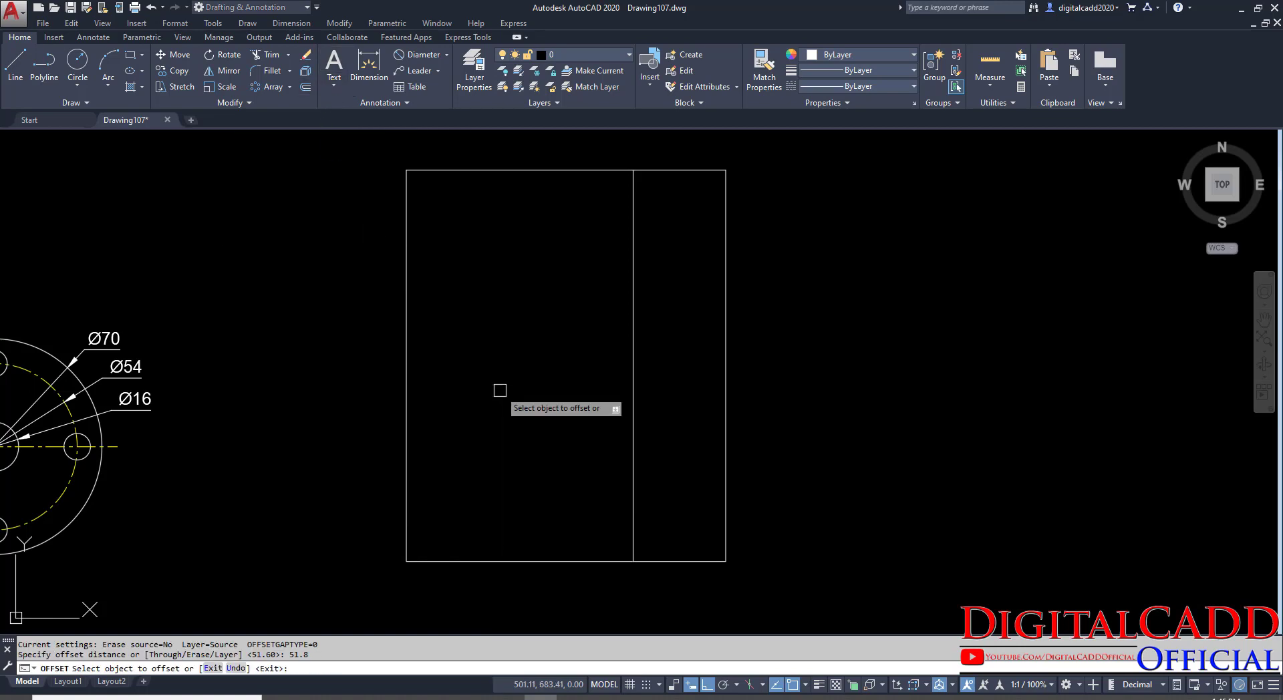
left_click(727, 404)
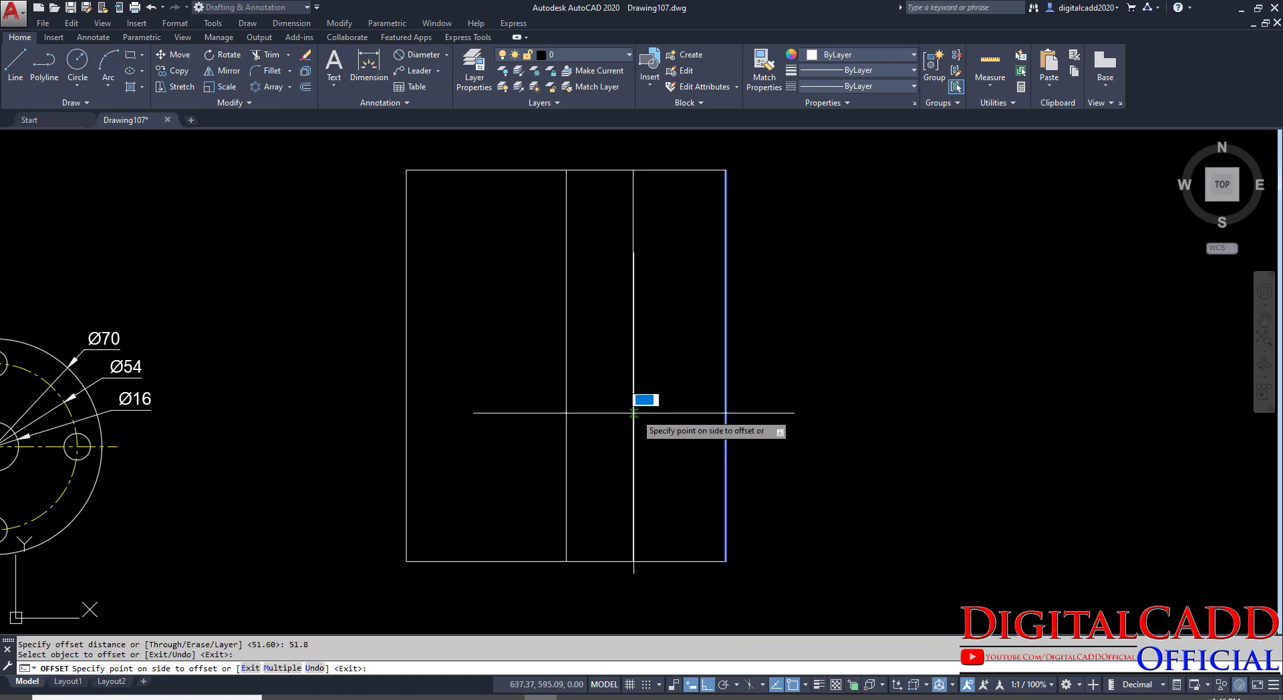
left_click(555, 414)
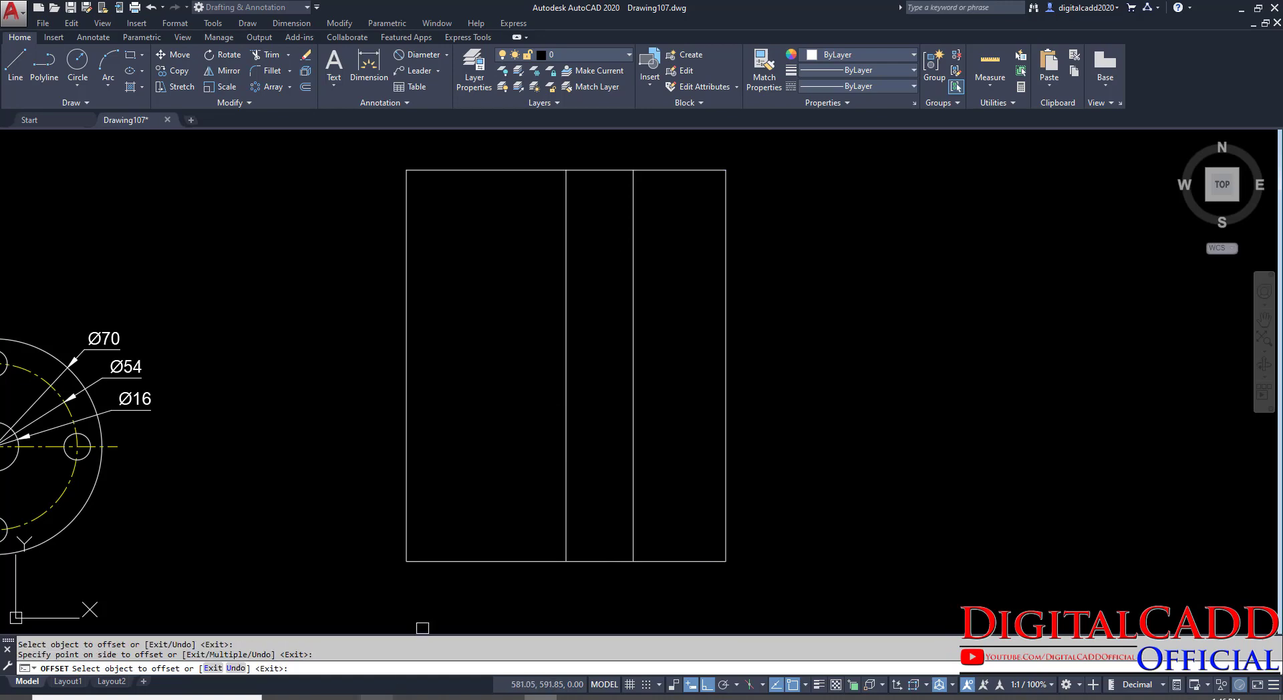
Check the far hole column in the PDF and offset the plate's right edge 73.6 mm inward in AutoCAD.
key("alt+Tab")
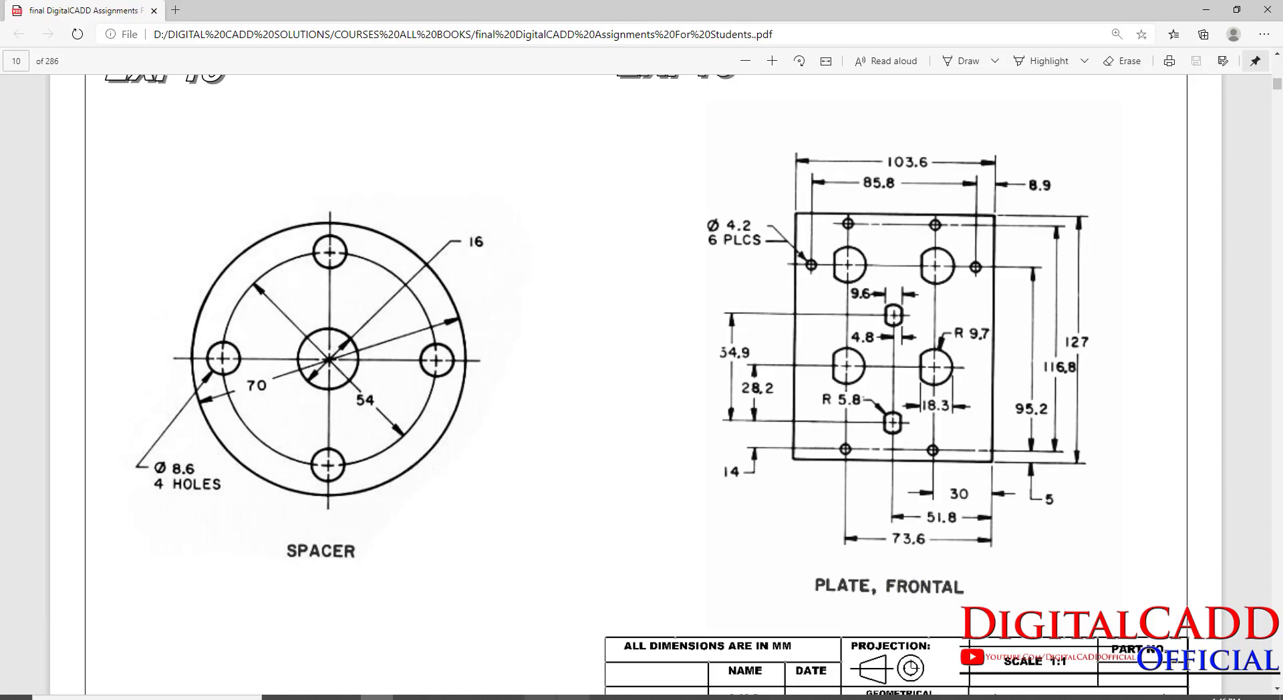
key("alt+Tab")
left_click(726, 424)
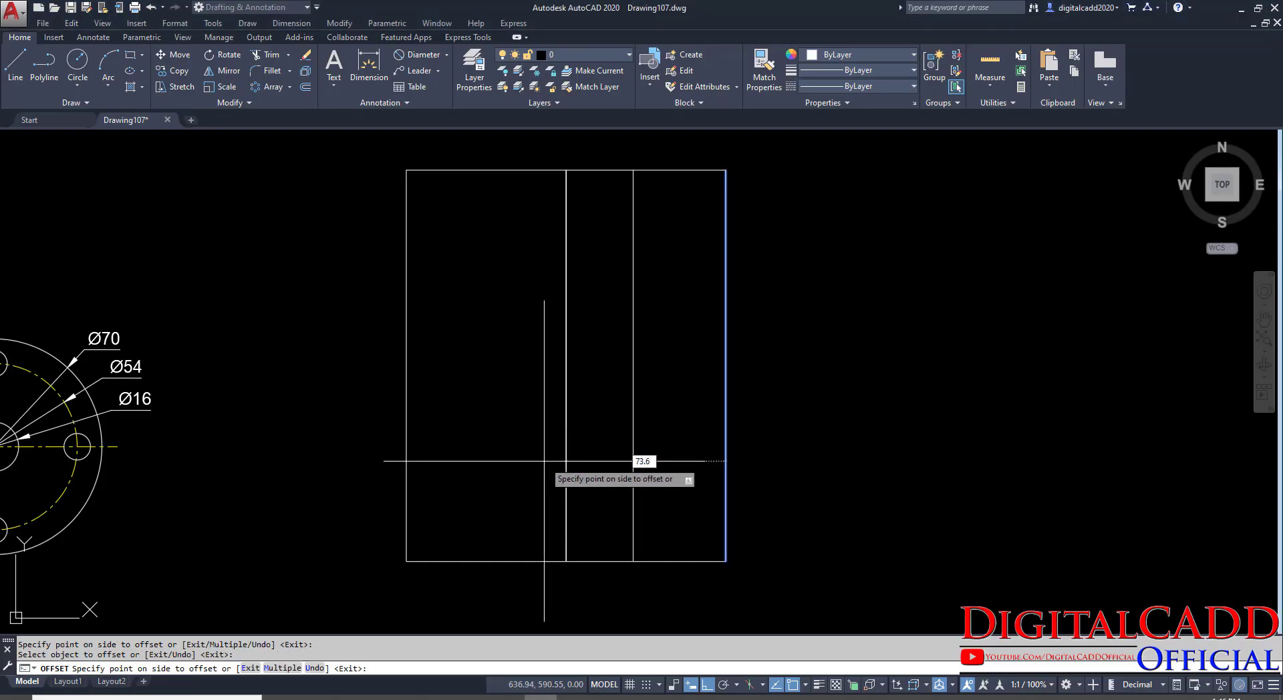
type("73.6")
key("Return")
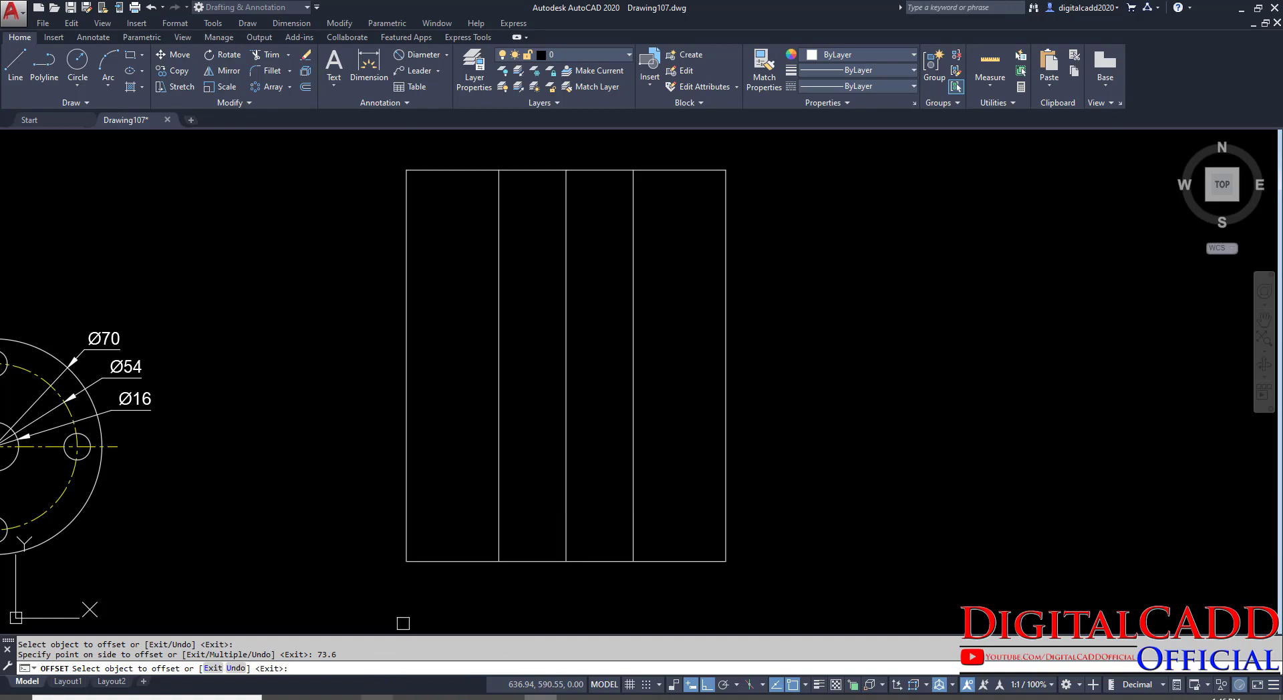
Check the outer small hole's distance in the PDF and offset the plate's right edge 8.9 mm inward in AutoCAD.
key("alt+Tab")
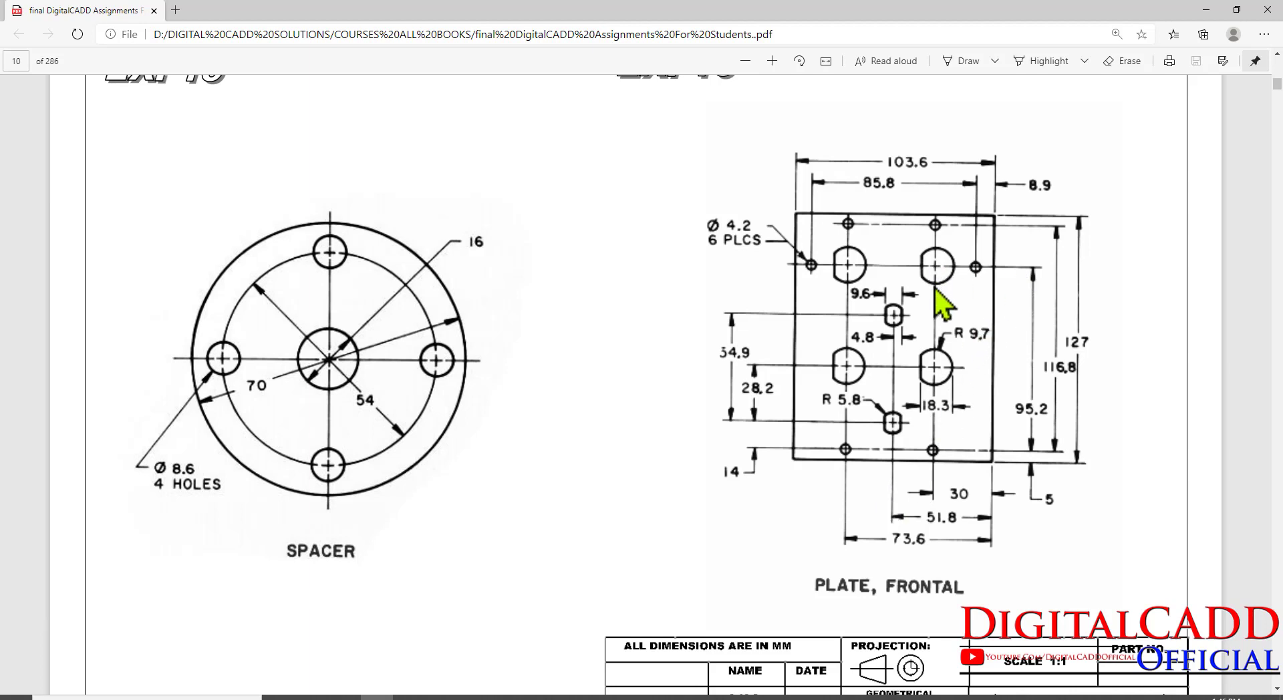
left_click_drag(757, 173, 1027, 306)
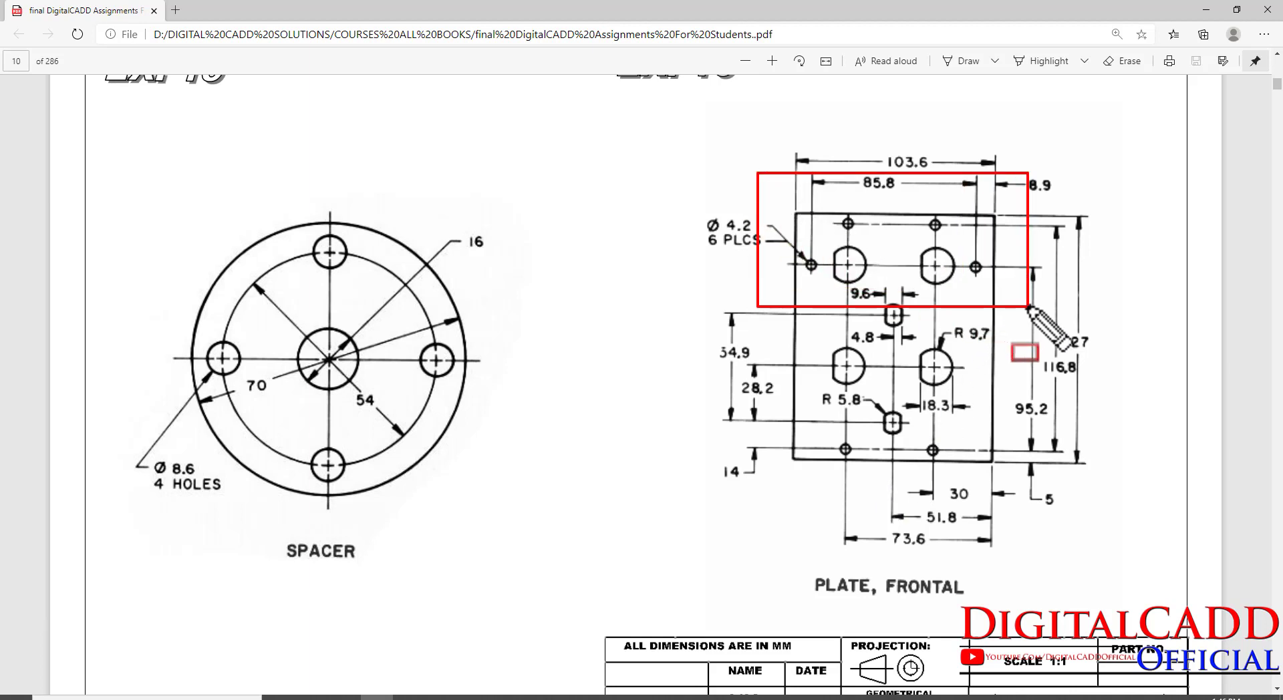
left_click_drag(1023, 167, 1051, 188)
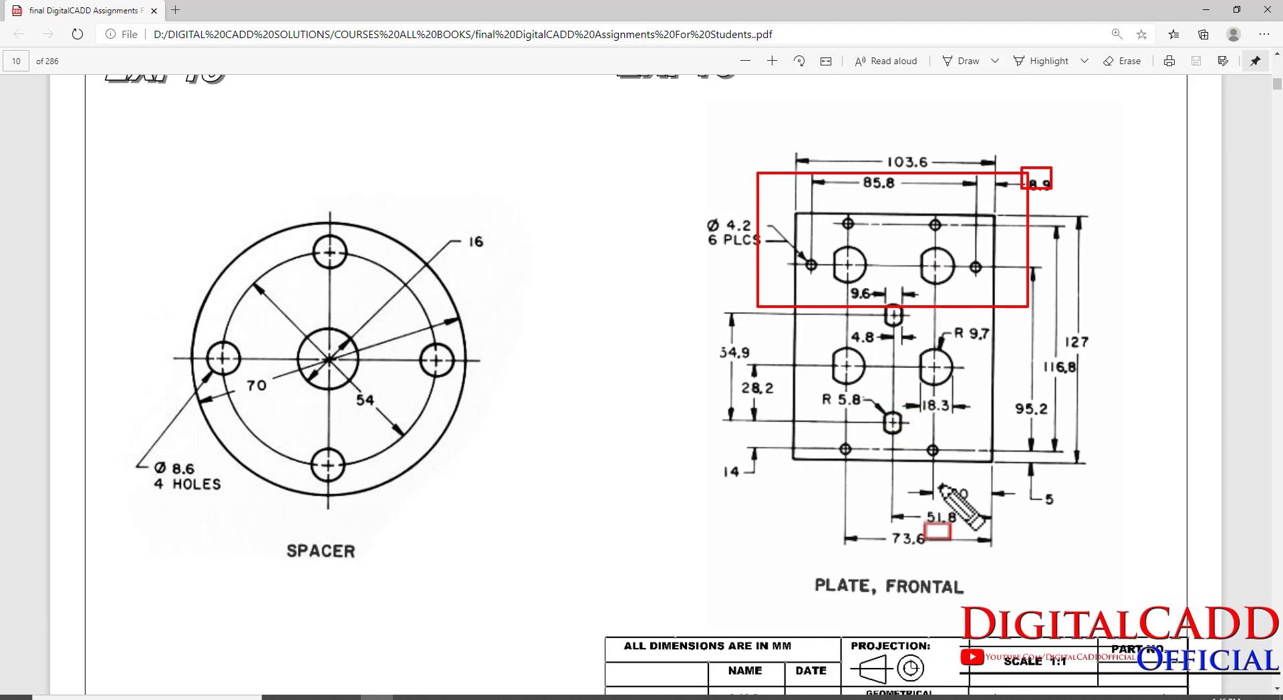
left_click(588, 697)
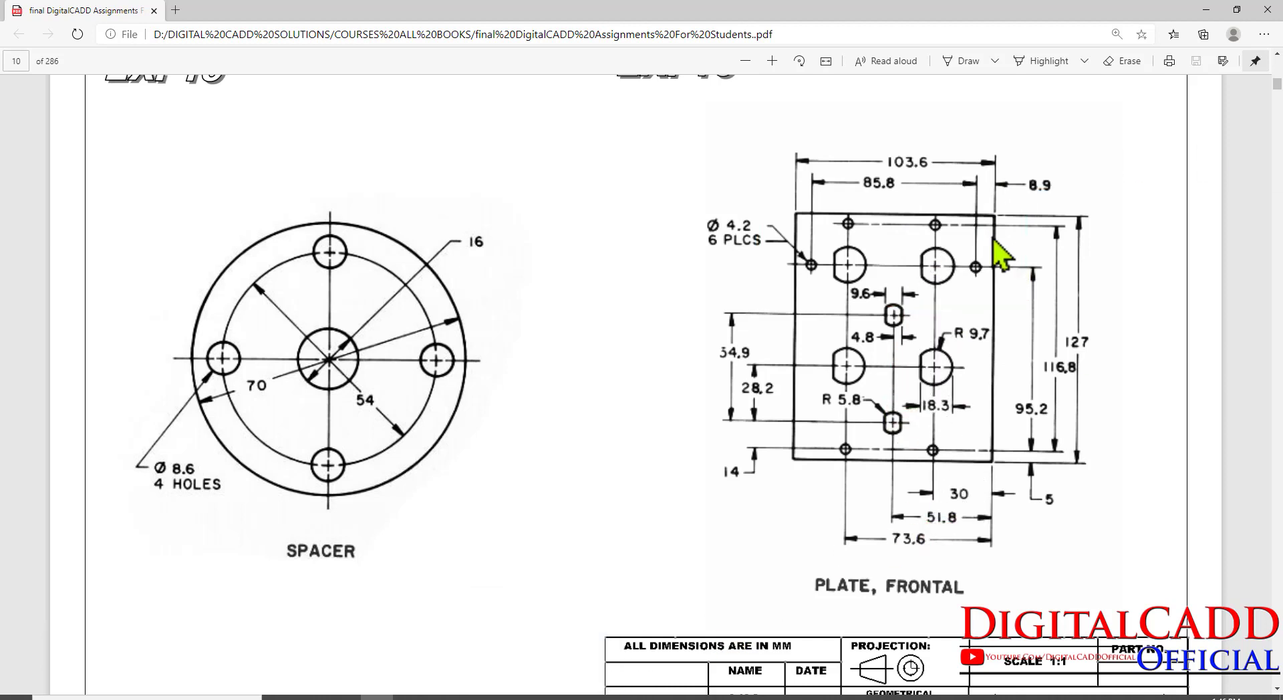
key("alt+Tab")
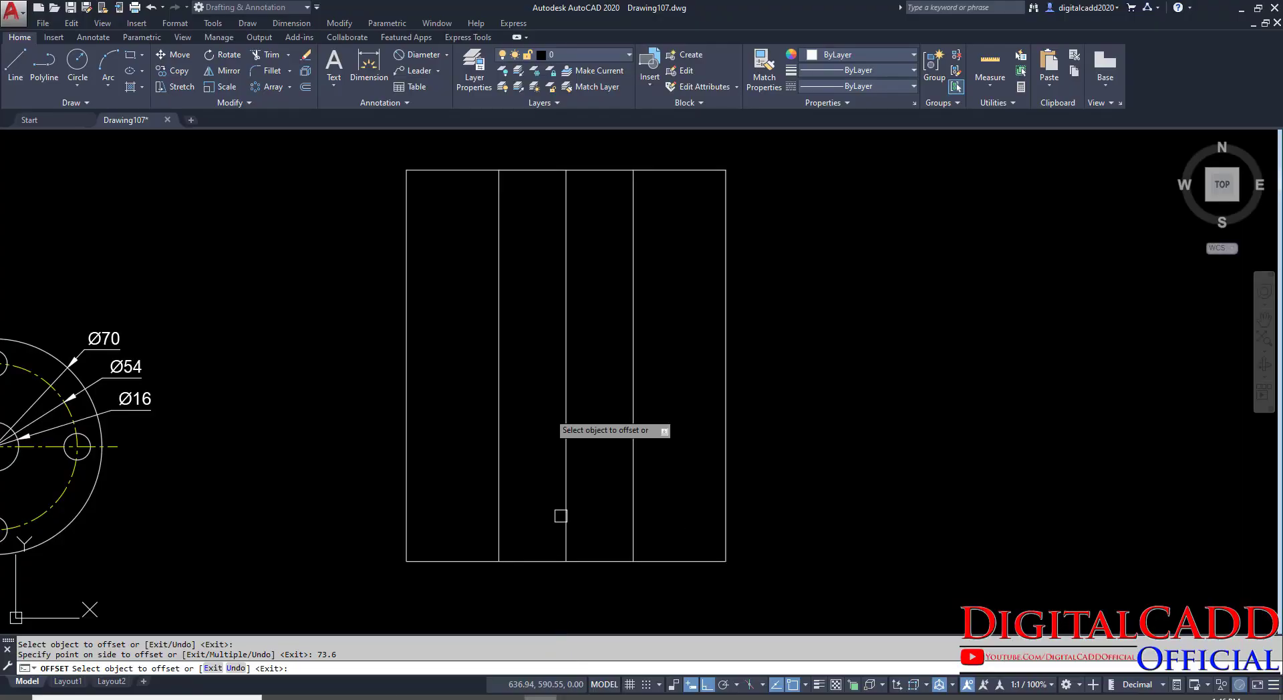
left_click(725, 308)
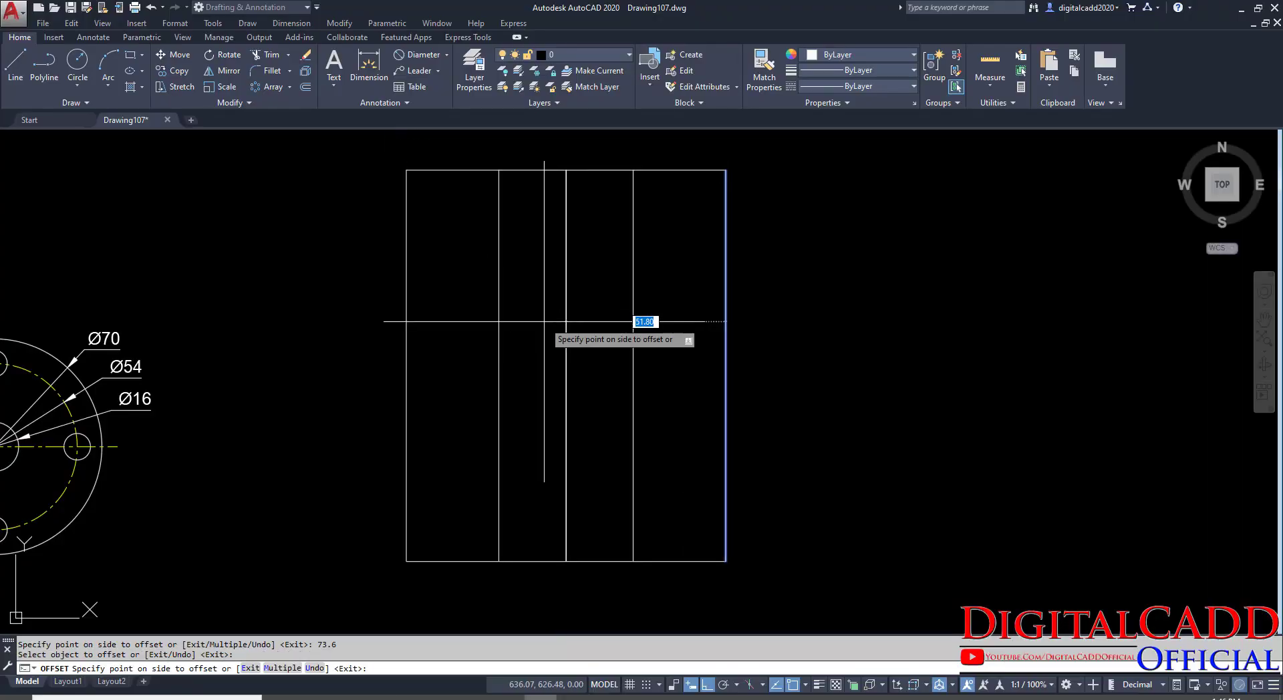
type("8.9")
key("Return")
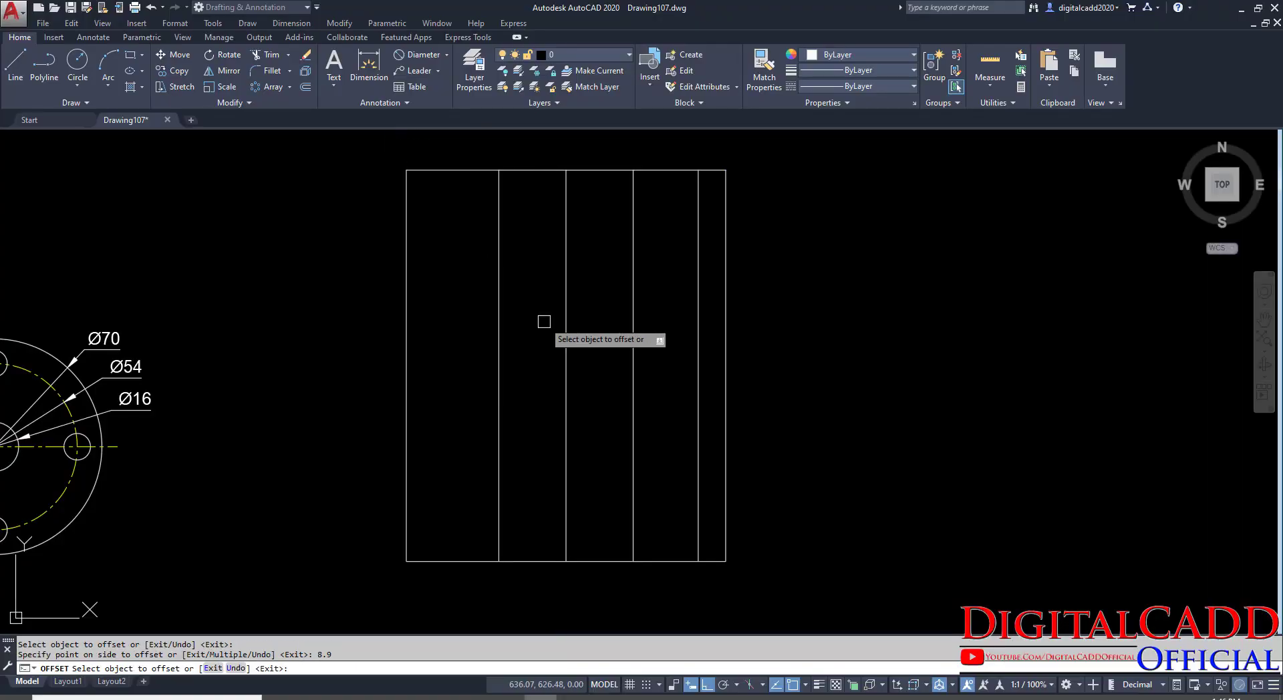
Check the small side holes' spacing in the PDF and offset the 8.9 mm line 85.8 mm toward the plate's left edge in AutoCAD.
key("alt+Tab")
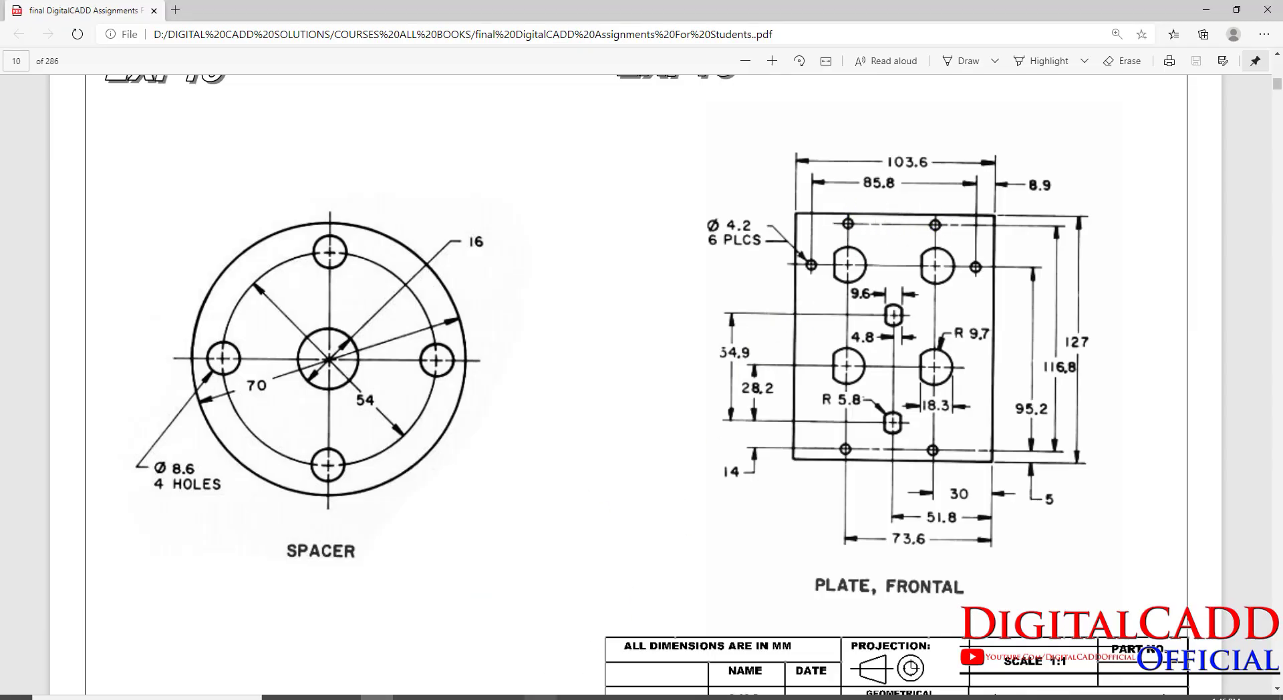
key("alt+Tab")
left_click(699, 253)
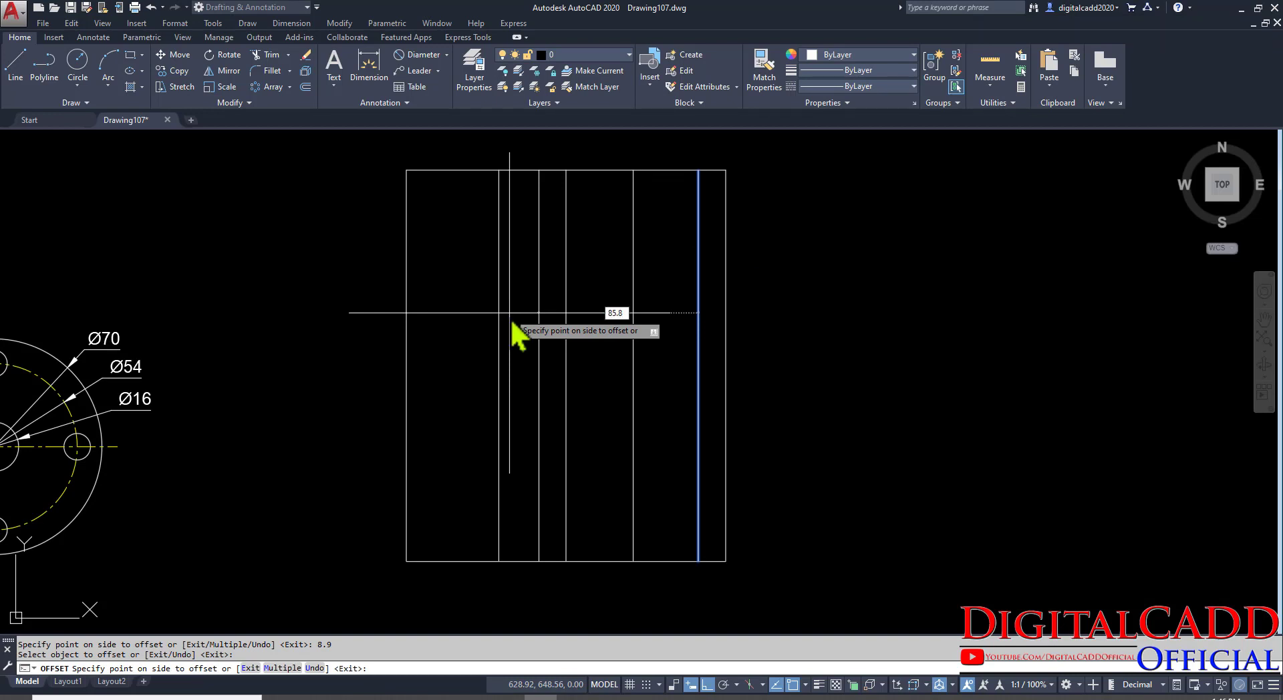
type("85.8")
key("Return")
middle_click_drag(581, 373, 549, 367)
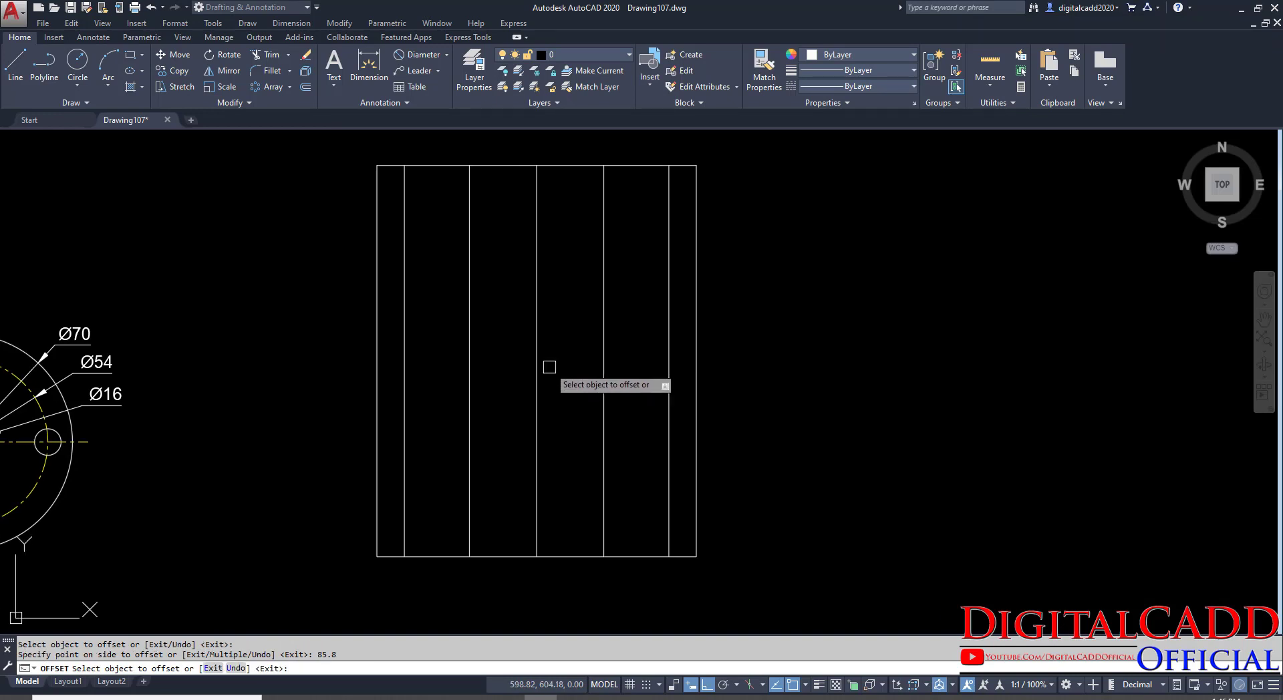
Check the lowest hole row's height in the PDF and offset the plate's bottom edge 5 mm upward in AutoCAD.
left_click(377, 698)
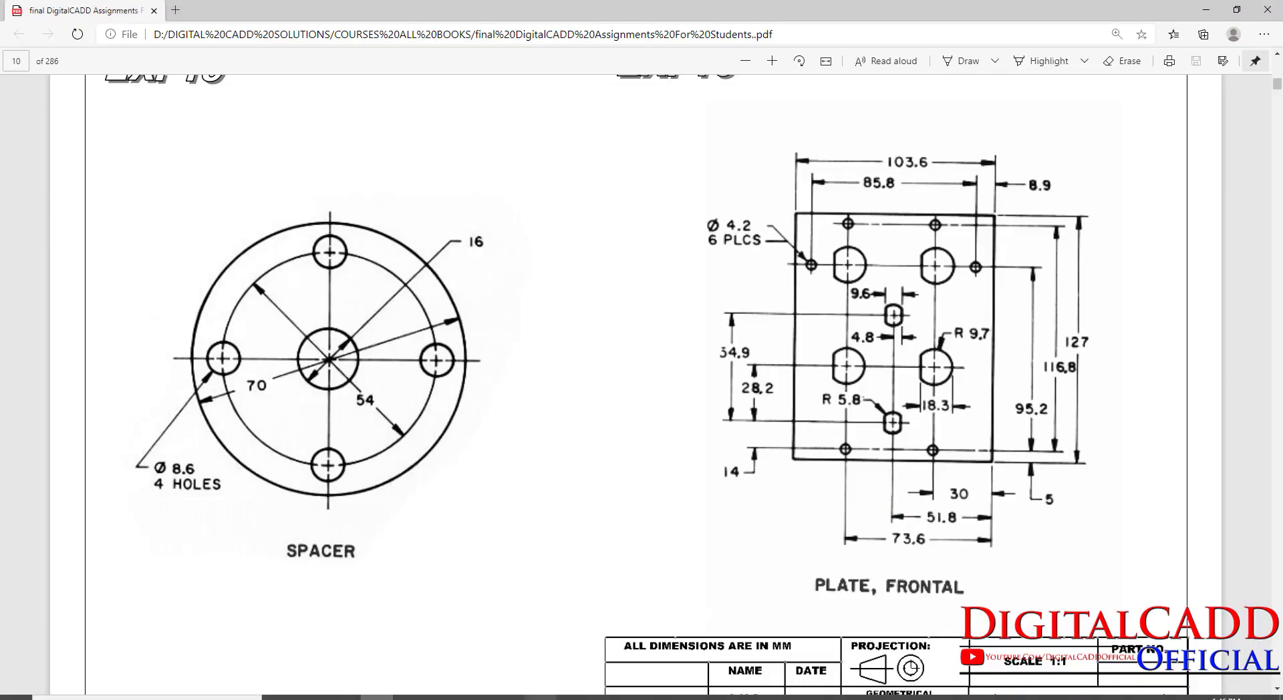
left_click(541, 698)
key("alt+Tab")
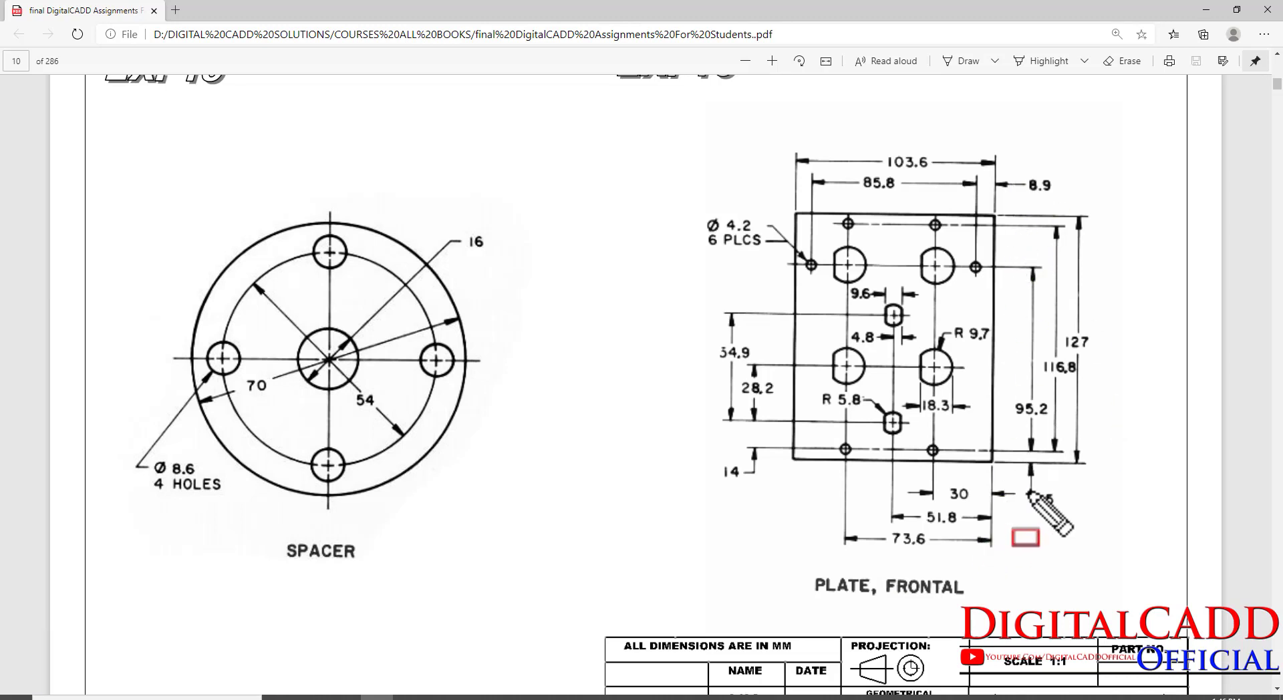
left_click_drag(1031, 475, 1059, 512)
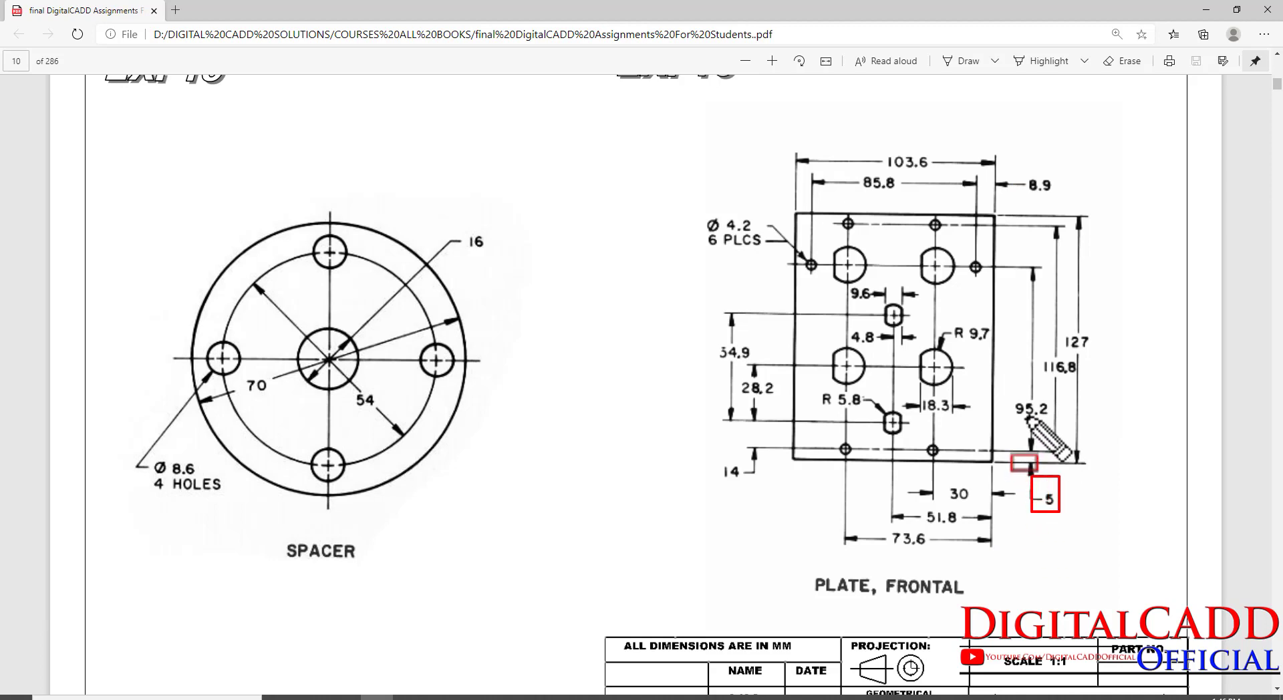
key("Escape")
left_click(542, 698)
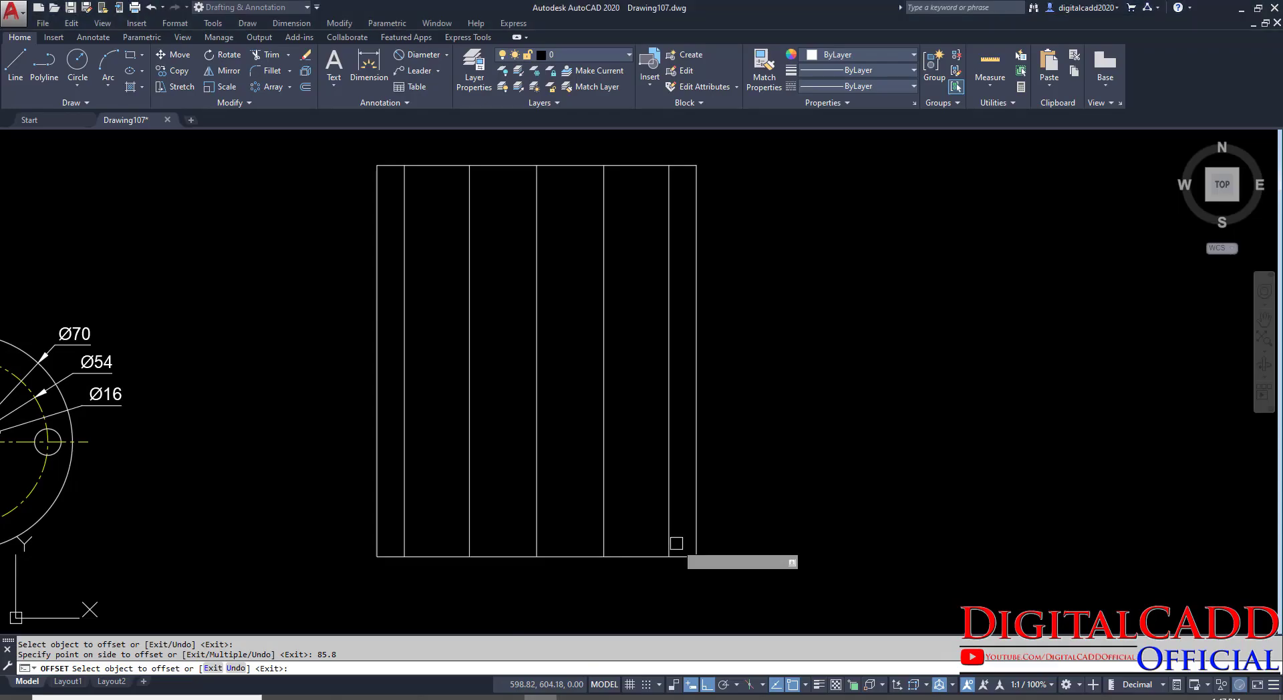
left_click(648, 557)
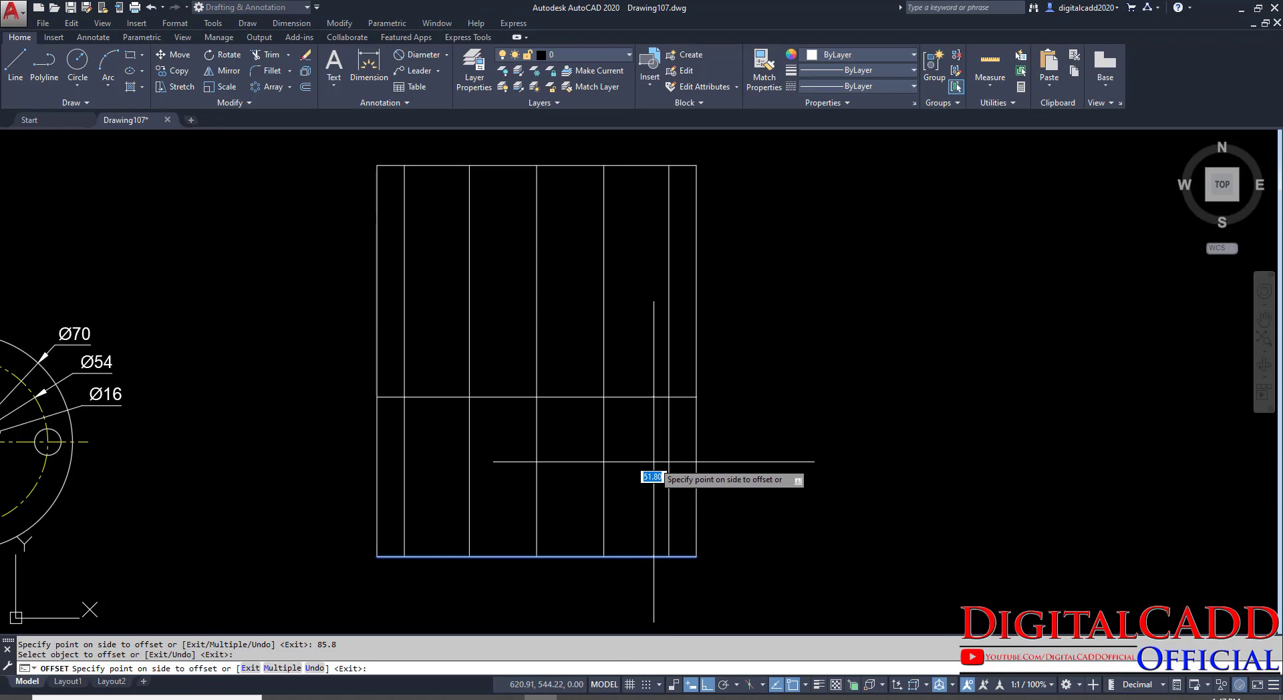
type("5")
key("Return")
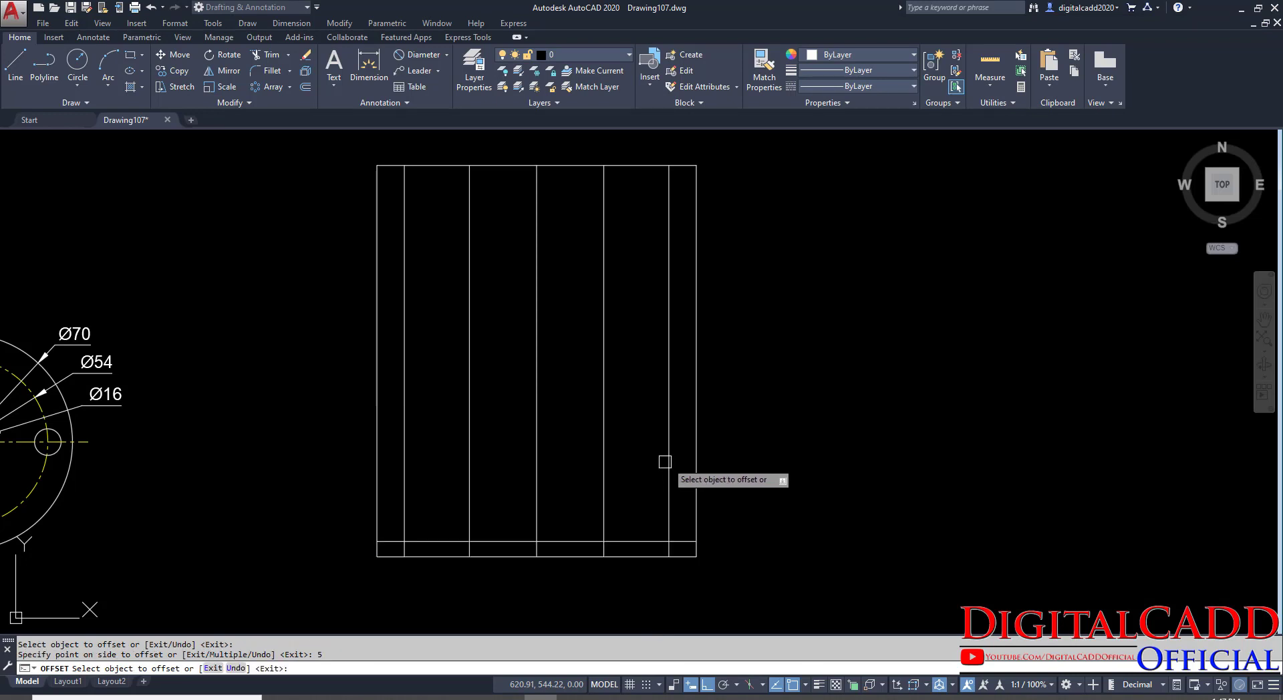
Offset the lowest horizontal hole line upward by 95.2 mm and by 116.8 mm, checking the heights against the PDF.
left_click(656, 541)
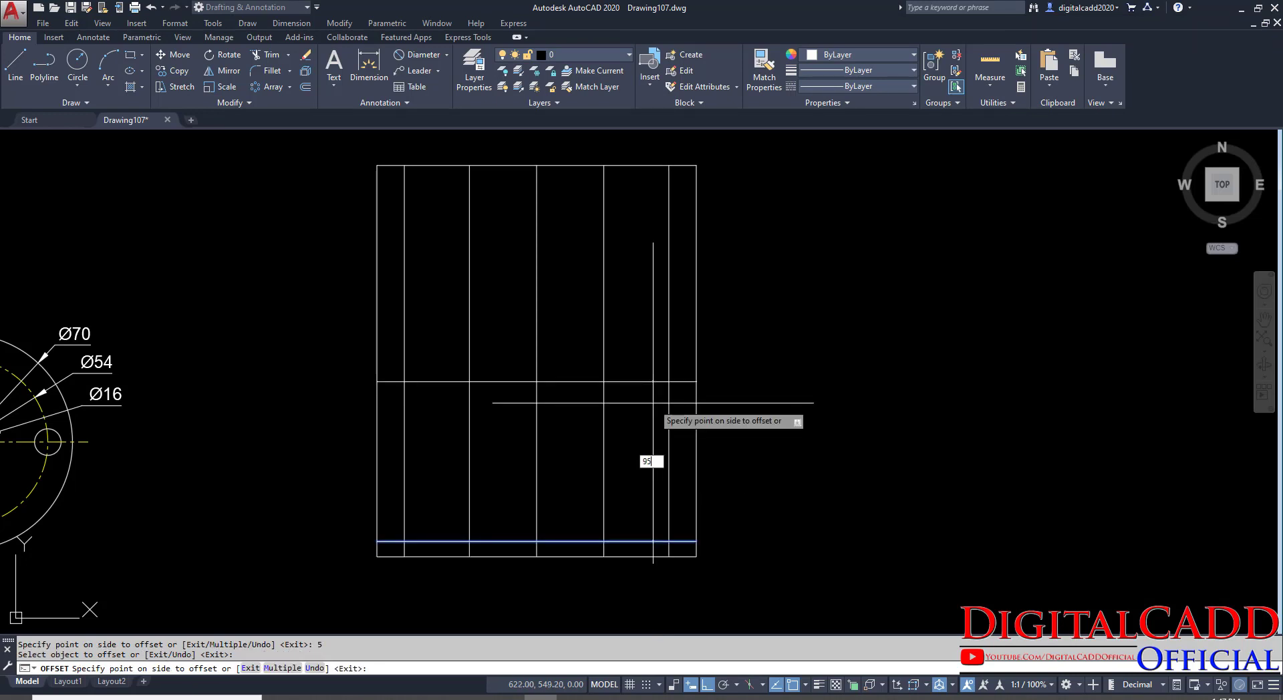
key("Return")
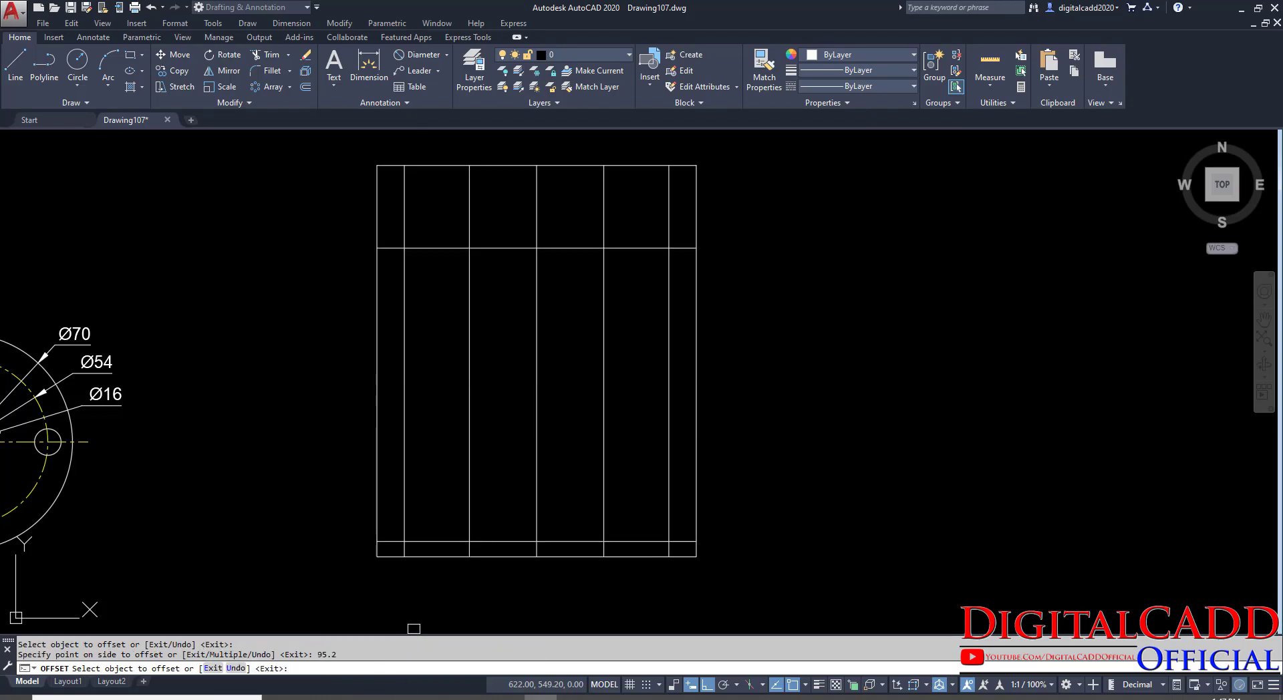
key("alt+Tab")
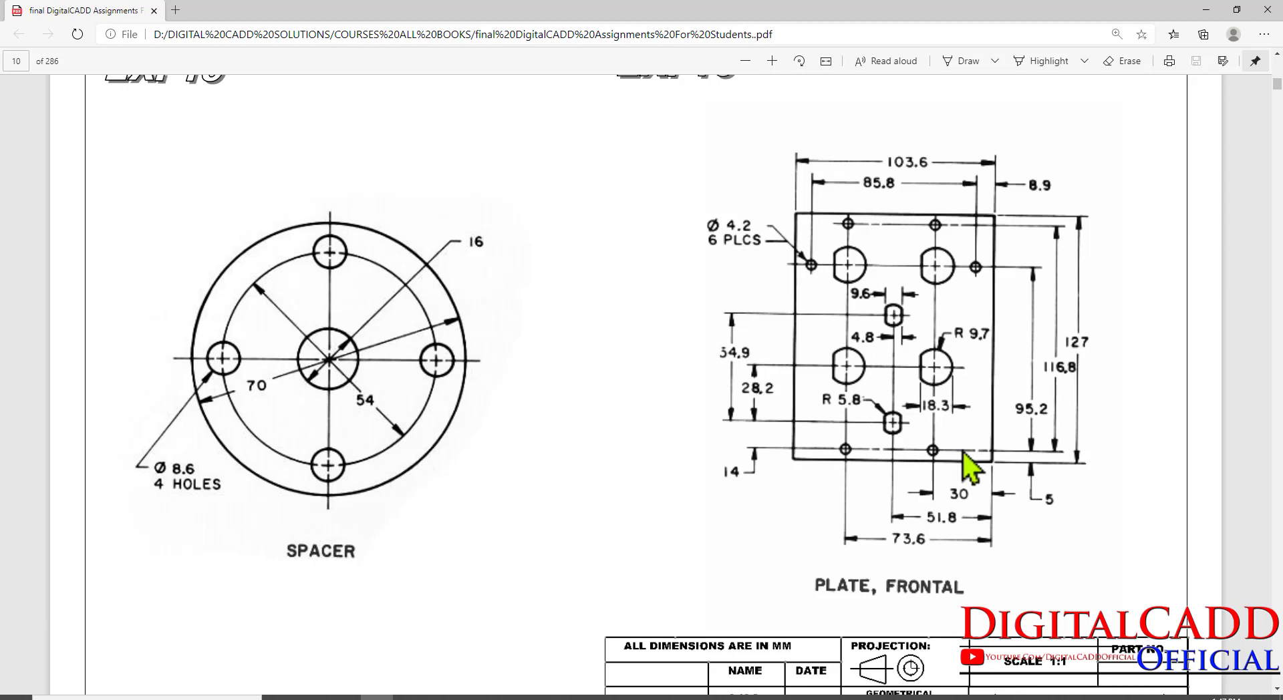
key("alt+Tab")
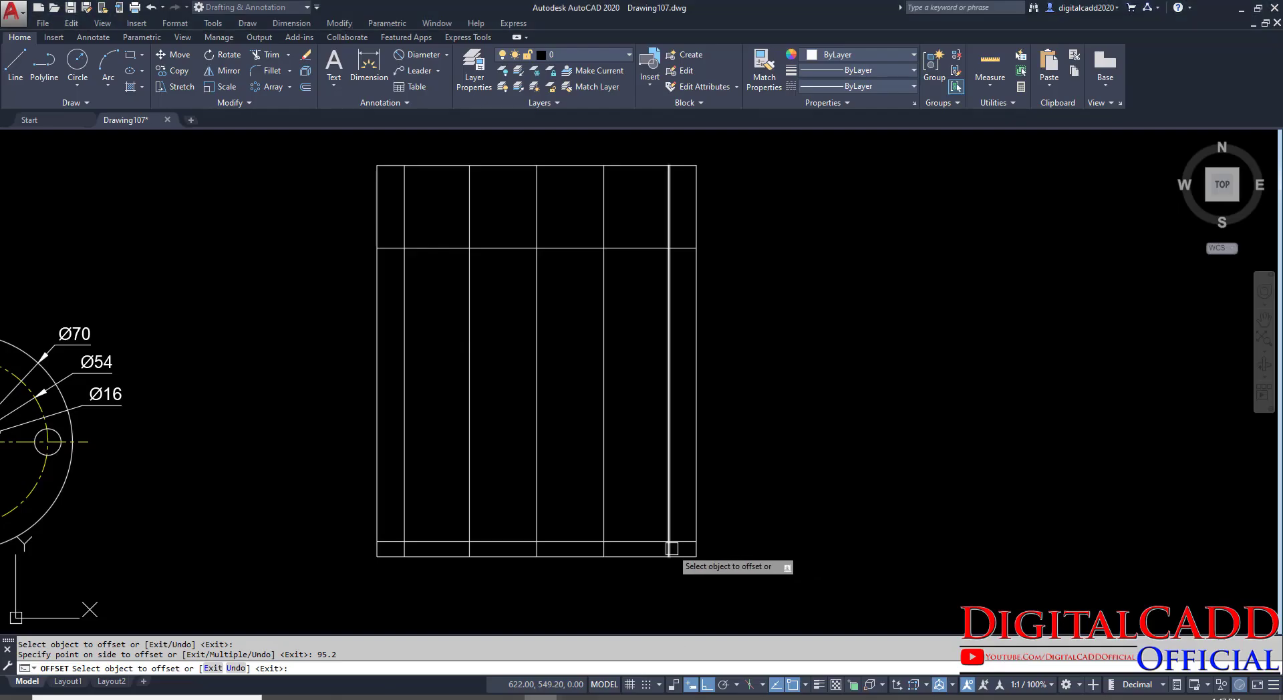
left_click(635, 542)
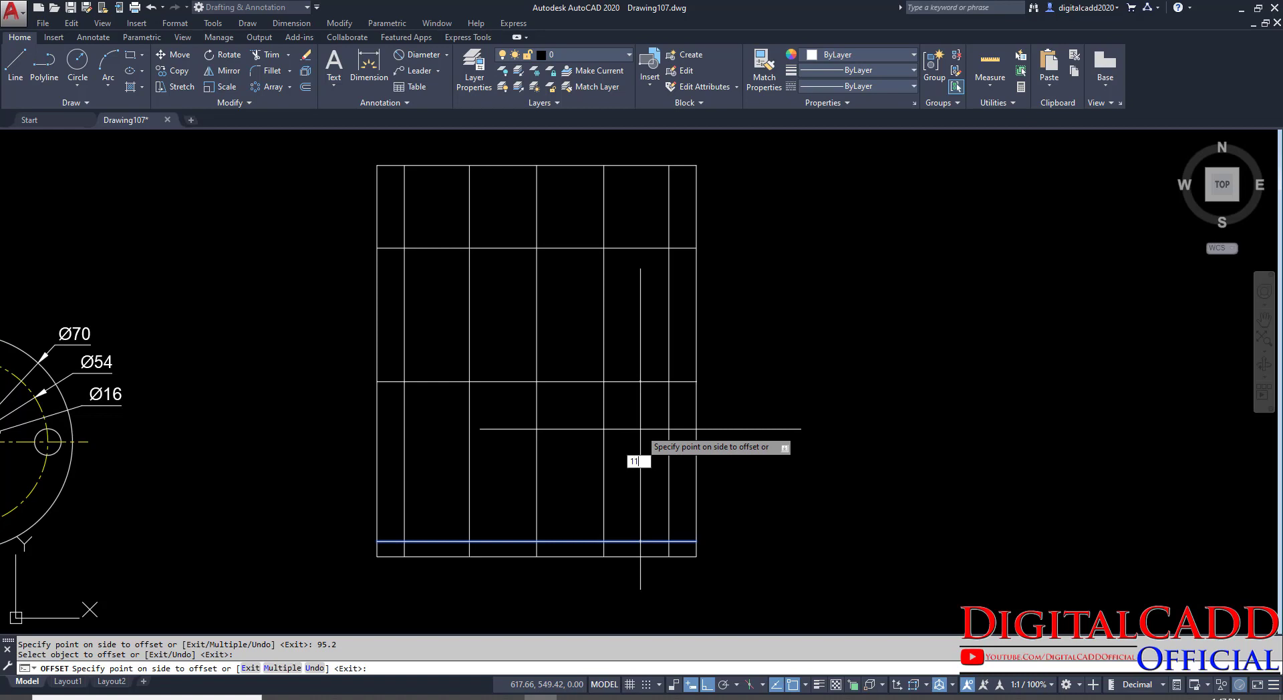
key("Return")
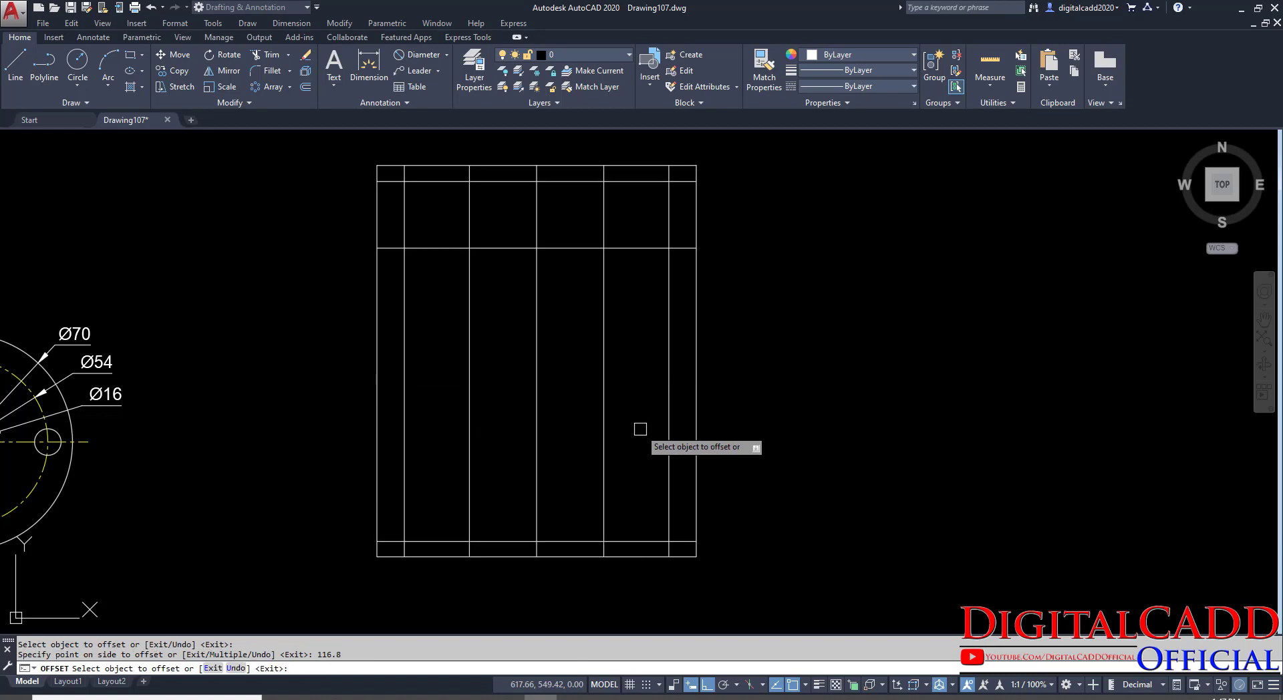
Check the remaining horizontal hole-row distances in the PDF and return to the plate in AutoCAD.
key("alt+Tab")
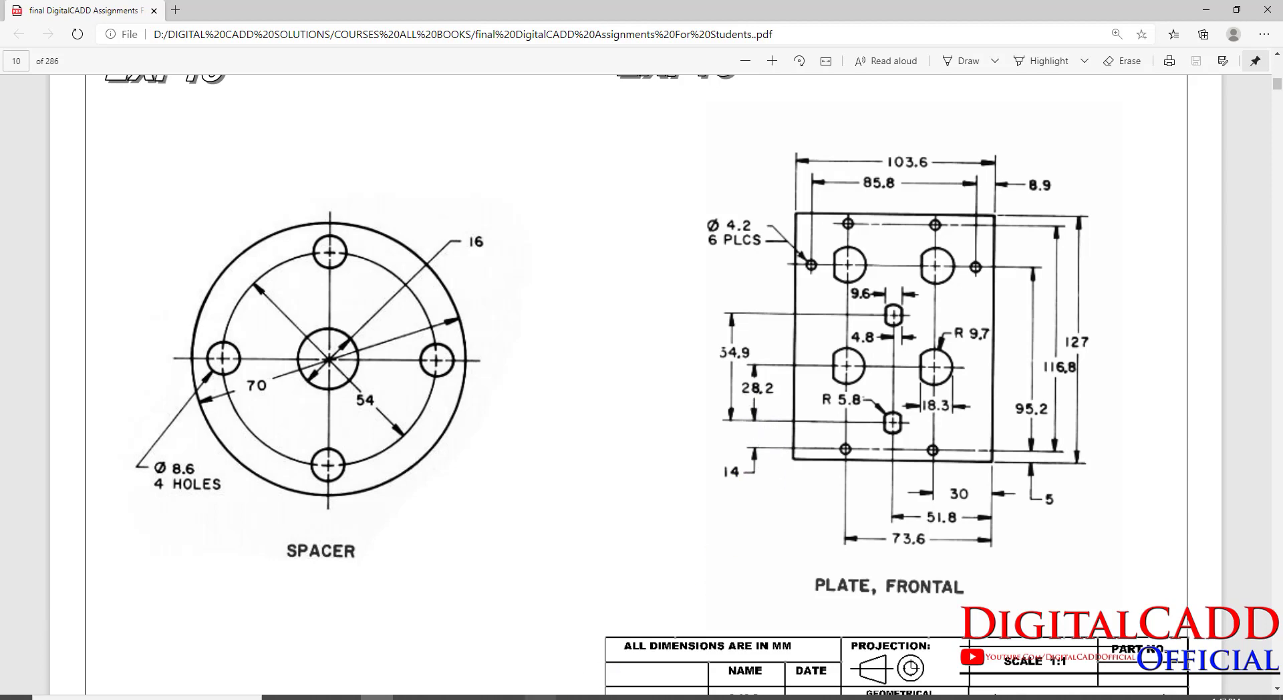
left_click(541, 699)
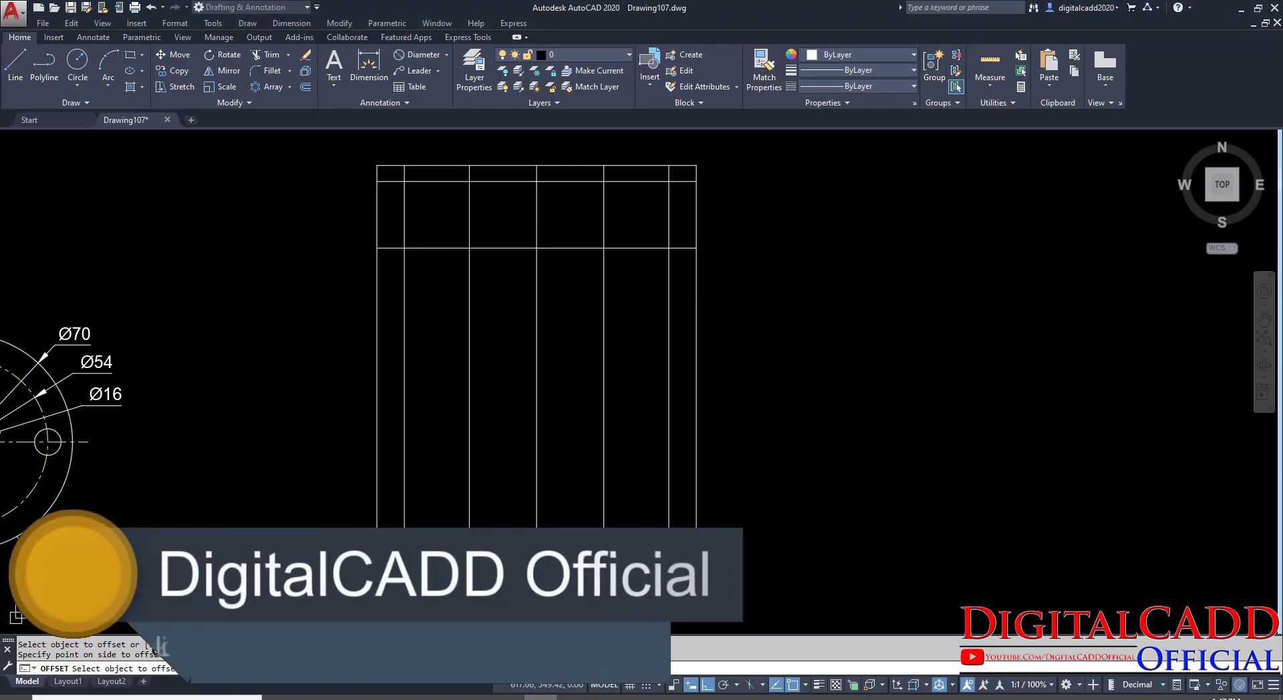
Offset the lowest inner horizontal line upward by 14 mm, and offset the resulting line upward by 28.2 mm.
left_click(451, 593)
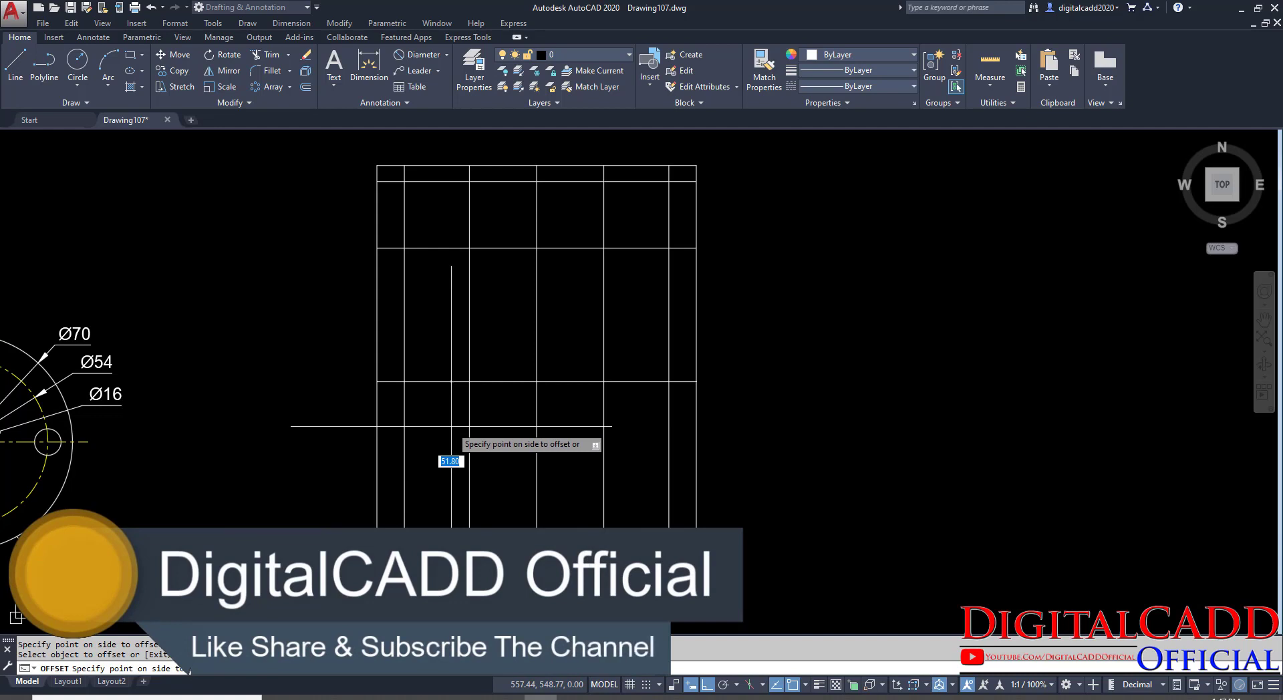
left_click(451, 426)
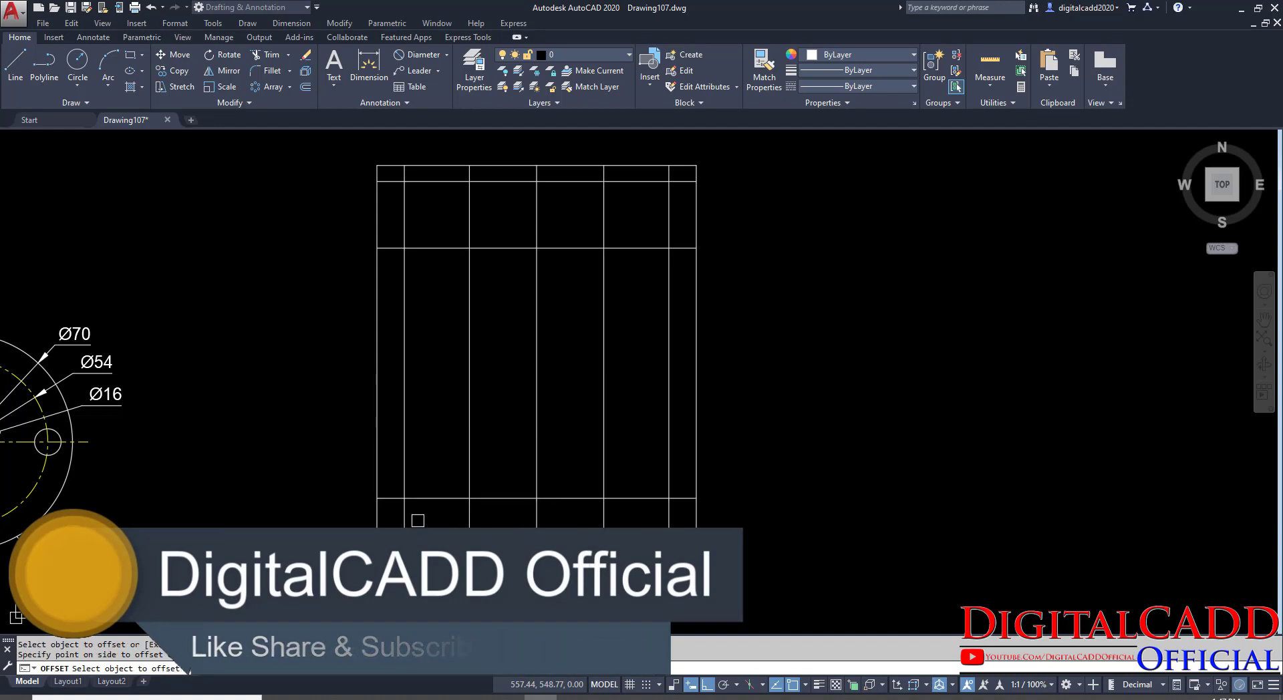
left_click(427, 498)
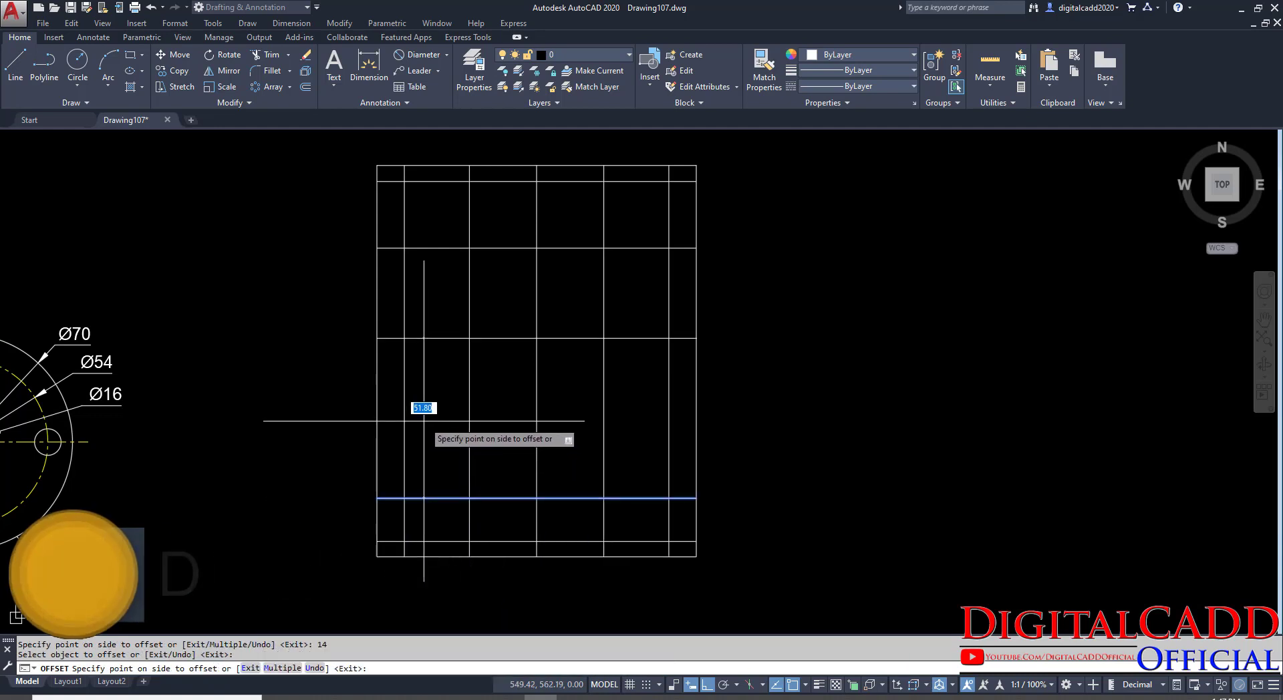
type("28.2")
key("Return")
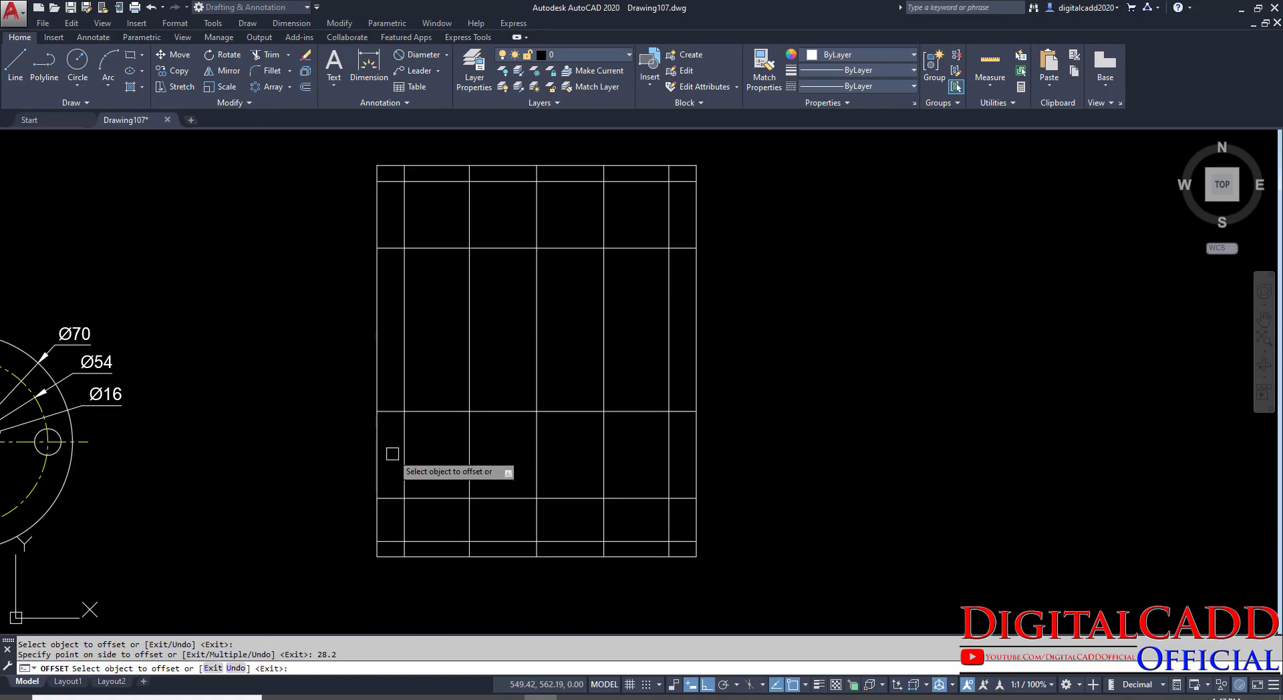
Switch to the reference PDF in the browser and mark the vertical spacing dimension between the frontal plate's two small slots.
left_click(377, 696)
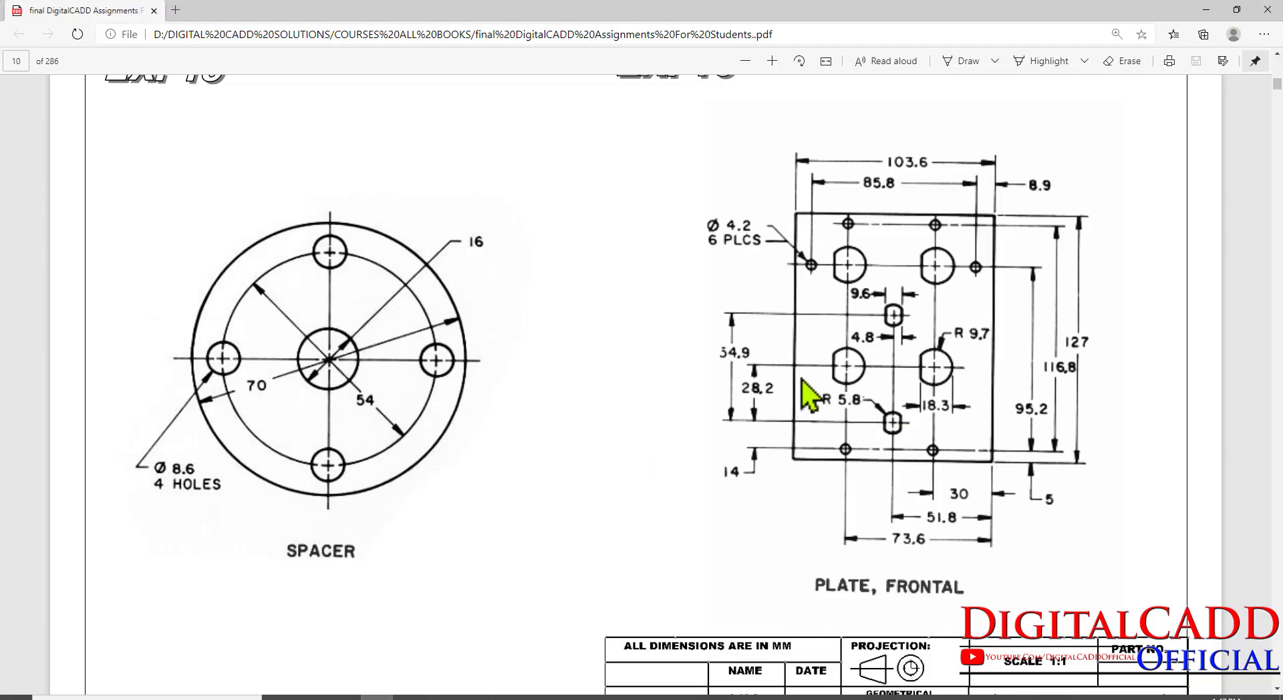
key("ctrl+shift+d")
left_click_drag(702, 333, 766, 369)
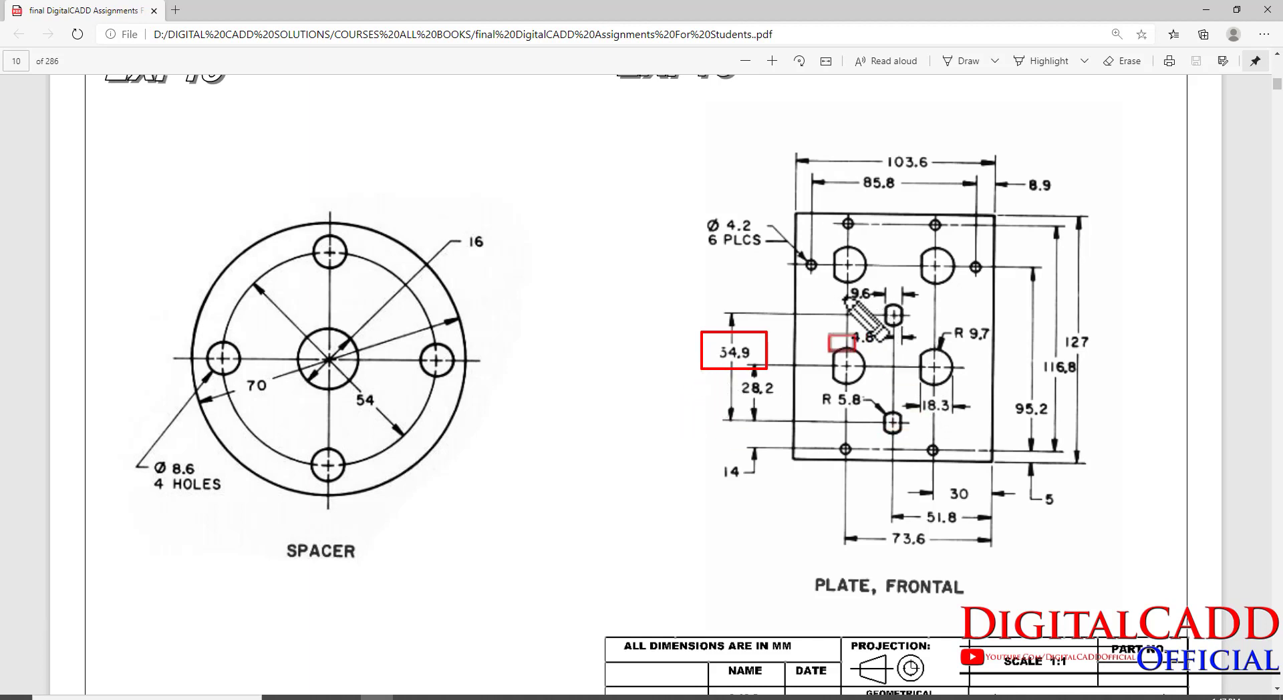
left_click_drag(820, 314, 820, 423)
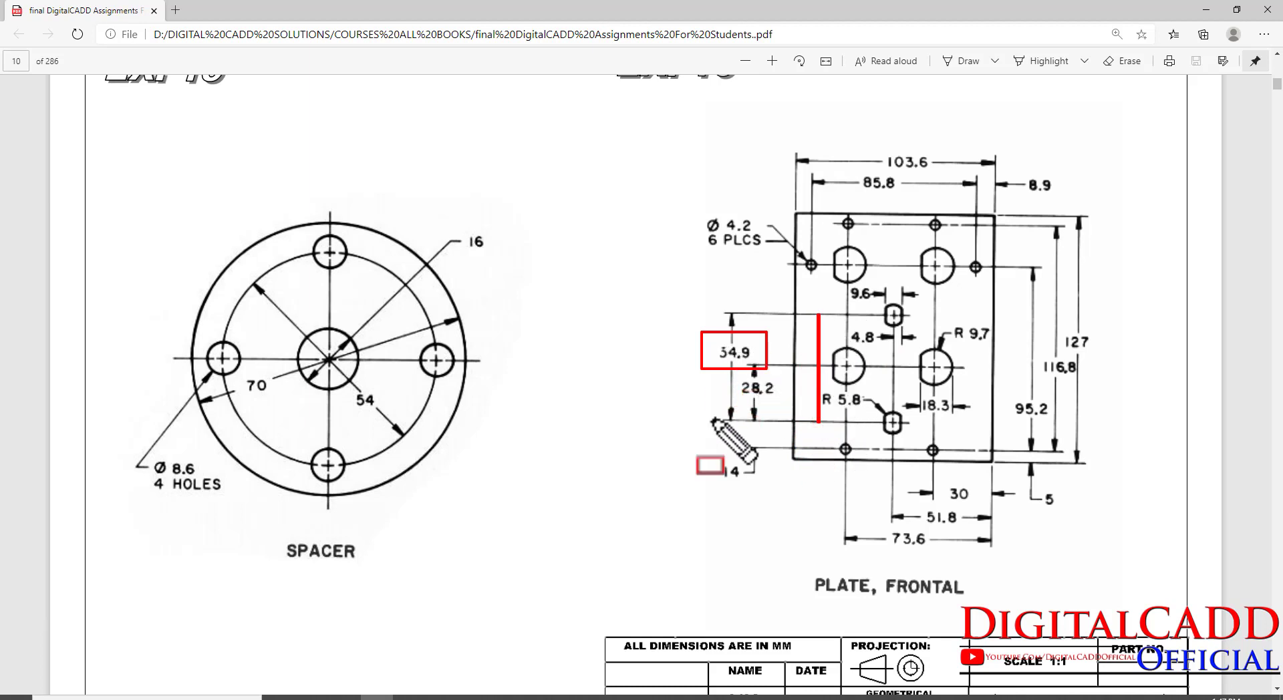
key("Escape")
key("alt+Tab")
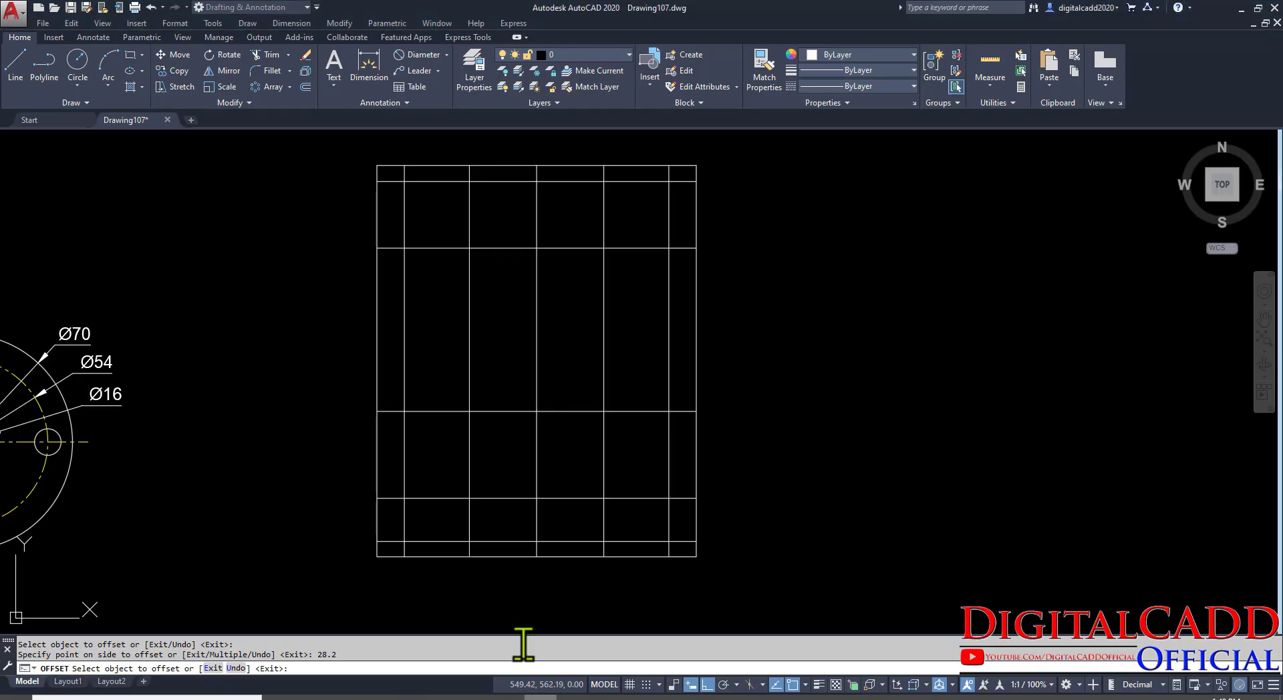
Offset the lower slot's horizontal centre line upward by 54.9 mm and save the drawing.
left_click(426, 498)
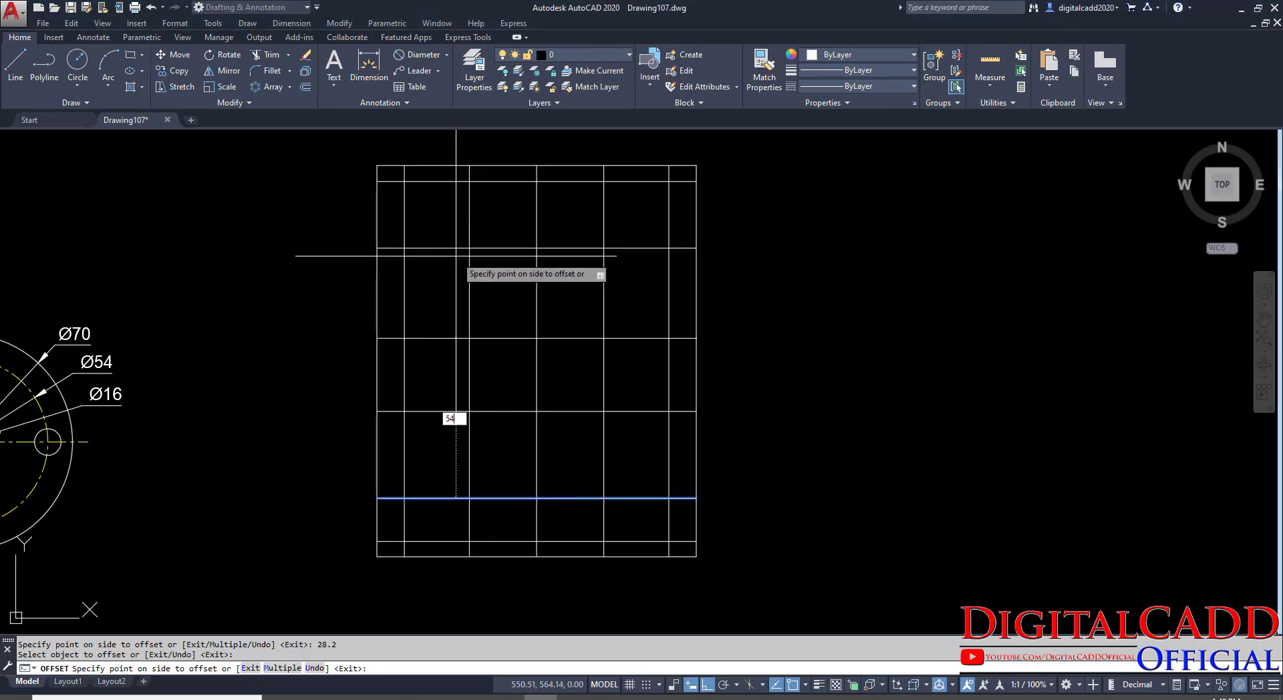
type("54.9")
key("Return")
key("Escape")
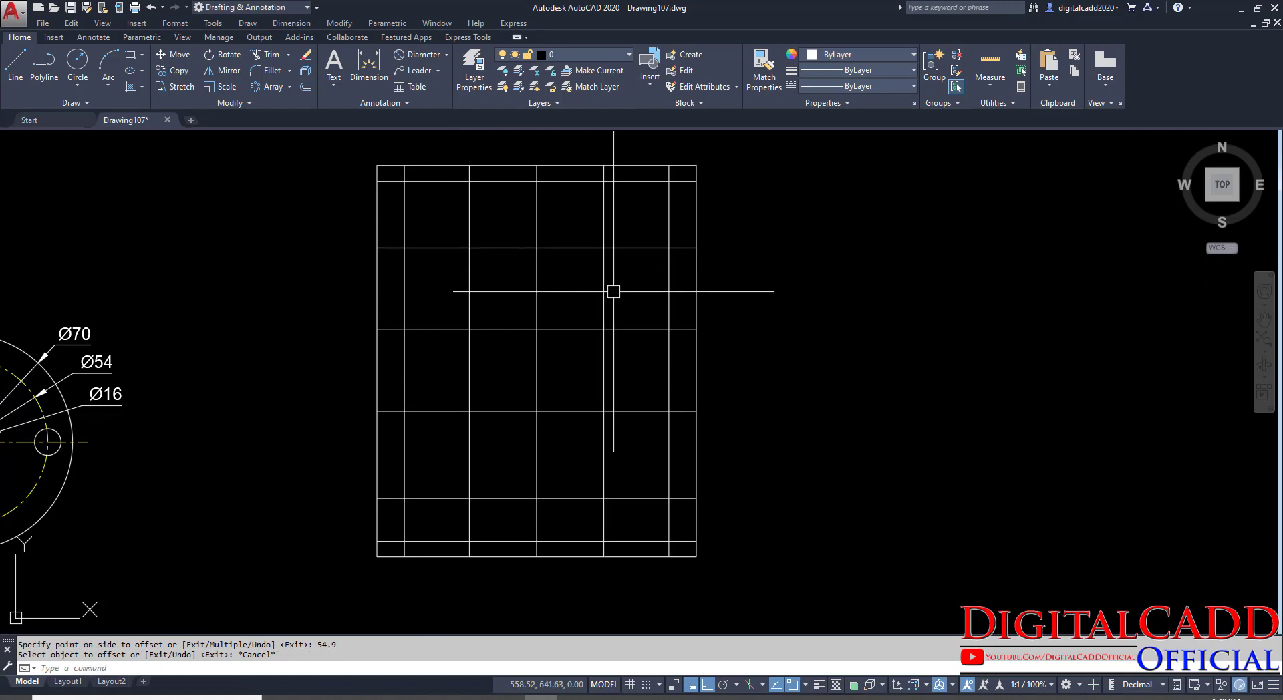
key("ctrl+s")
mouse_move(621, 359)
middle_mouse_down()
mouse_move(701, 423)
mouse_move(647, 430)
mouse_move(695, 410)
middle_mouse_up()
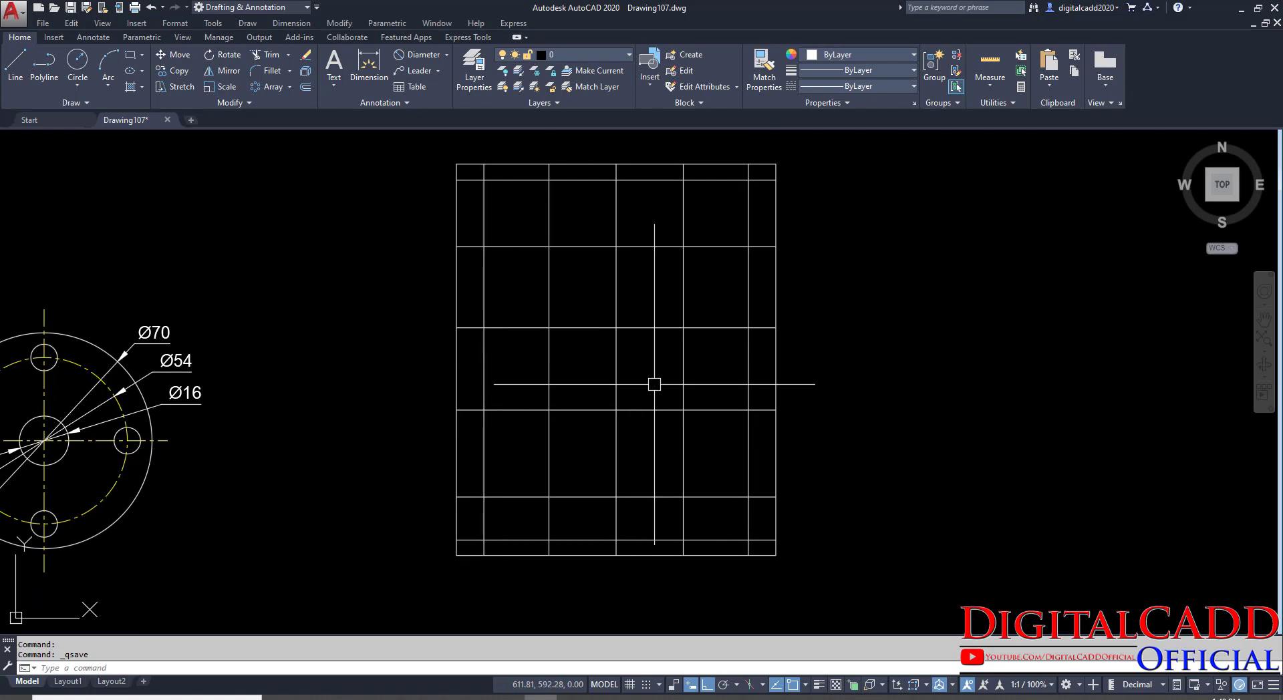
Check the slot size in the reference PDF and draw a 5.8 mm radius circle where the middle vertical line meets the lower slot's centre line.
left_click(377, 698)
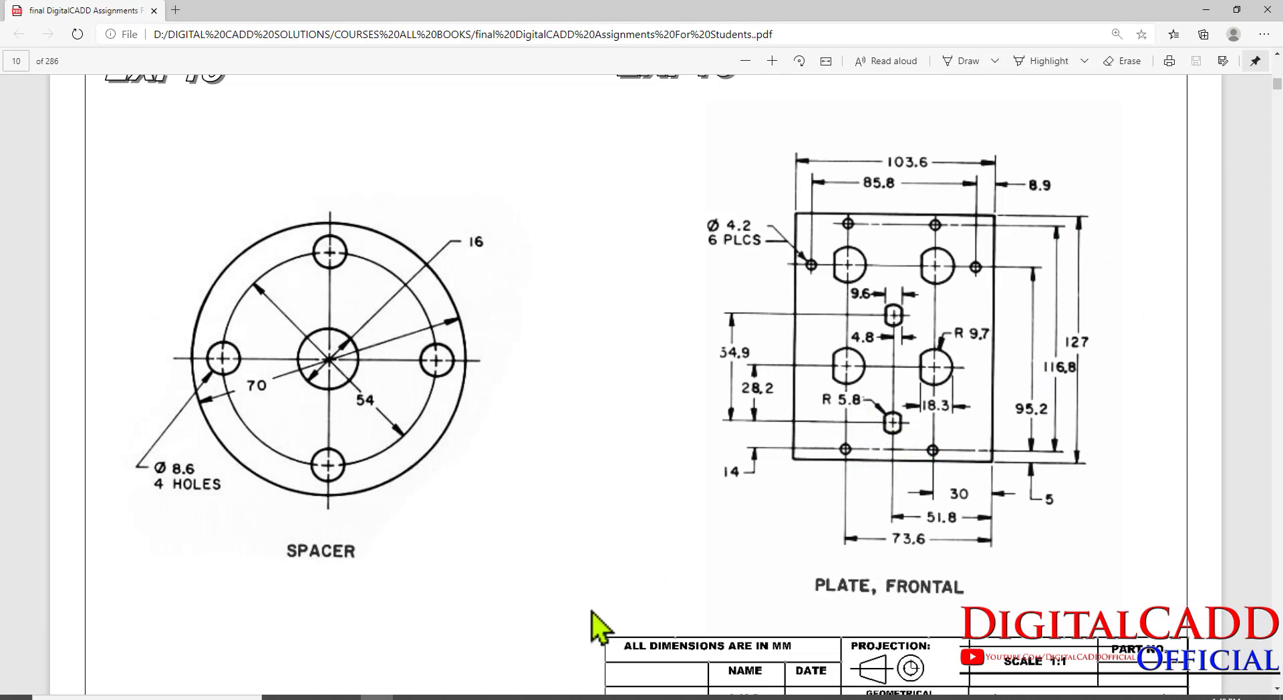
key("alt+Tab")
type("c")
key("Return")
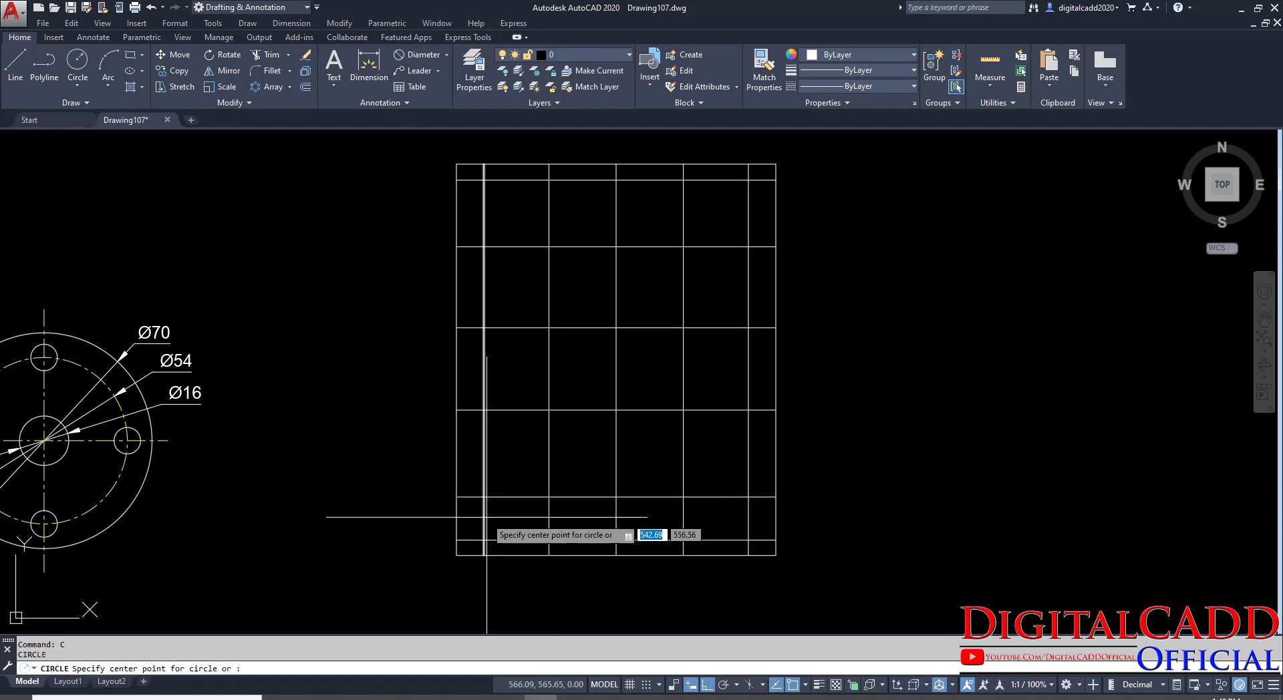
left_click(616, 496)
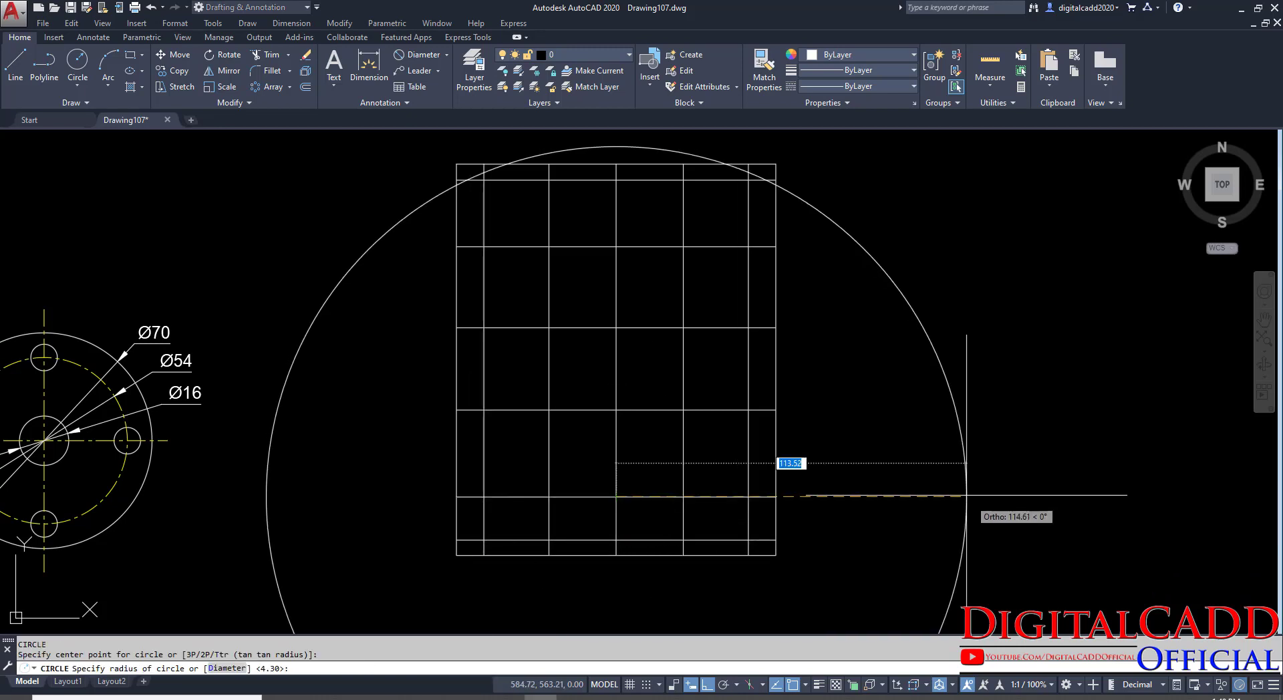
type("5.8")
key("Return")
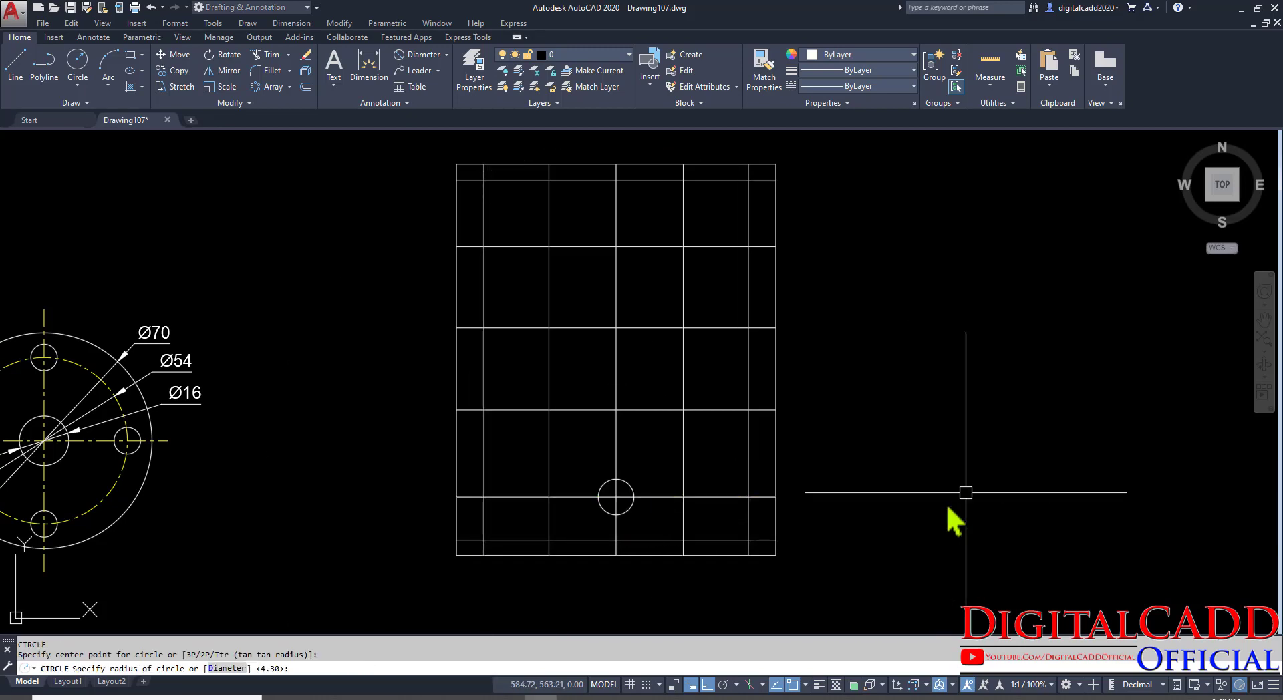
Draw a second 5.8 mm radius circle where the middle vertical line meets the upper slot's horizontal centre line.
key("alt+Tab")
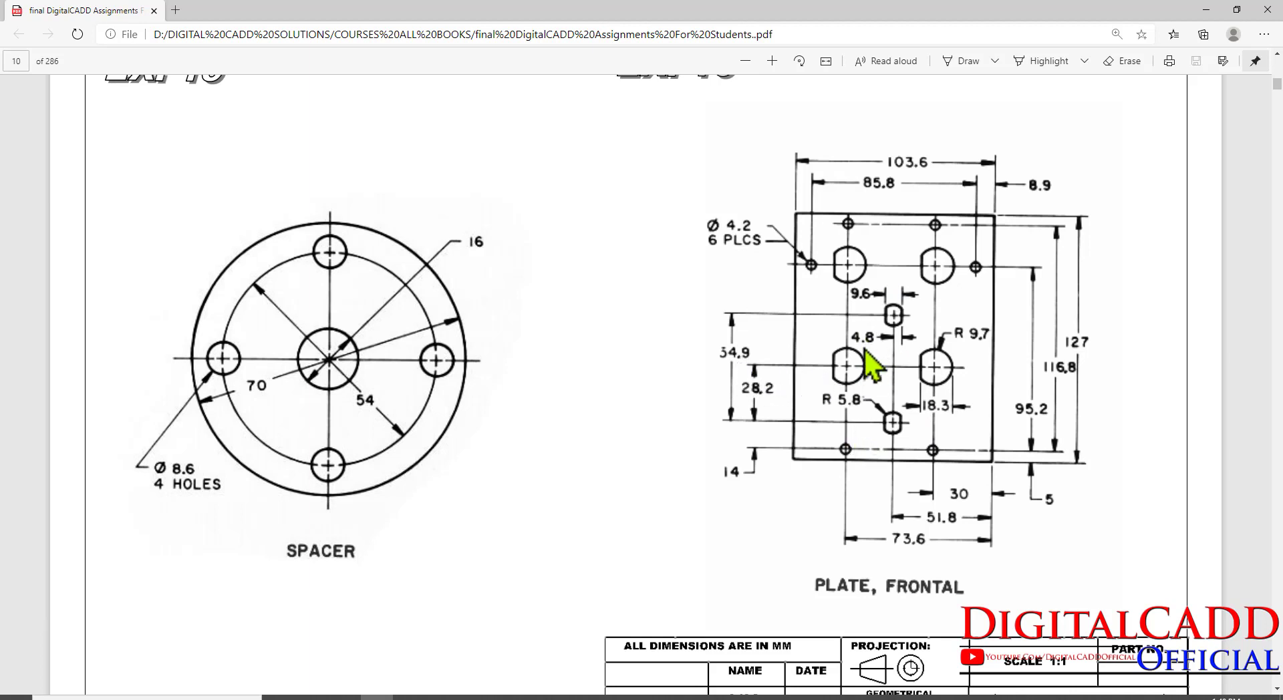
key("alt+Tab")
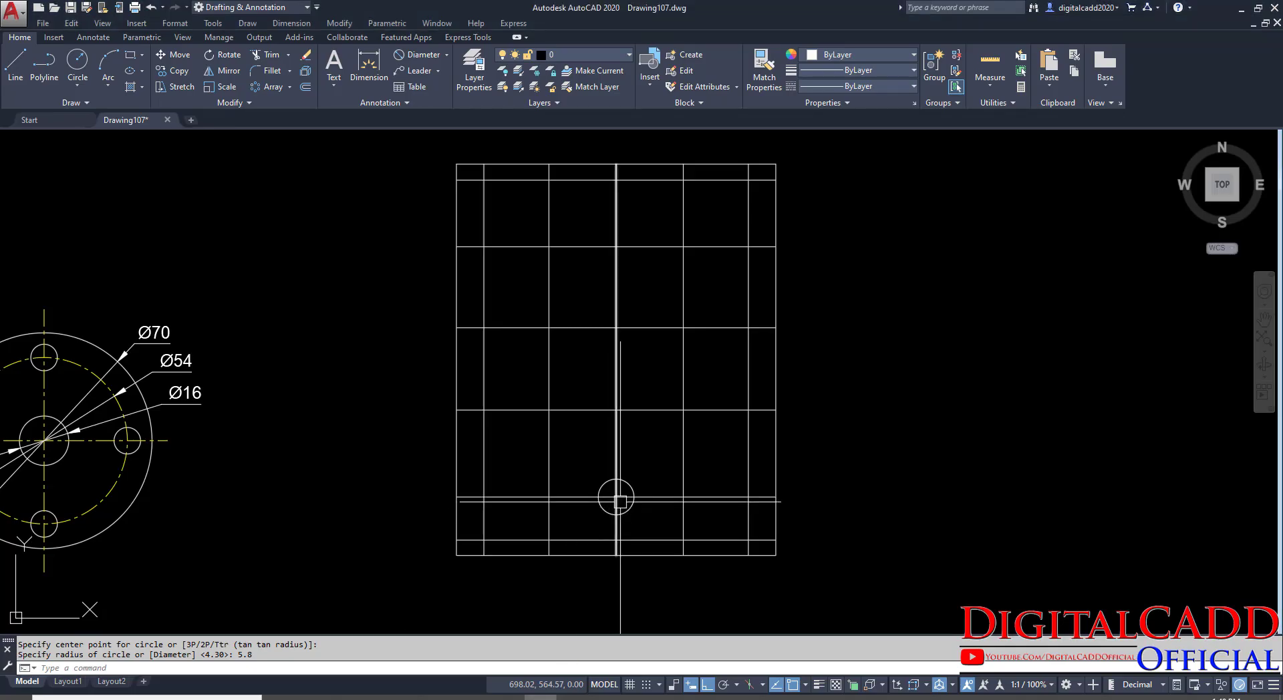
left_click(616, 328)
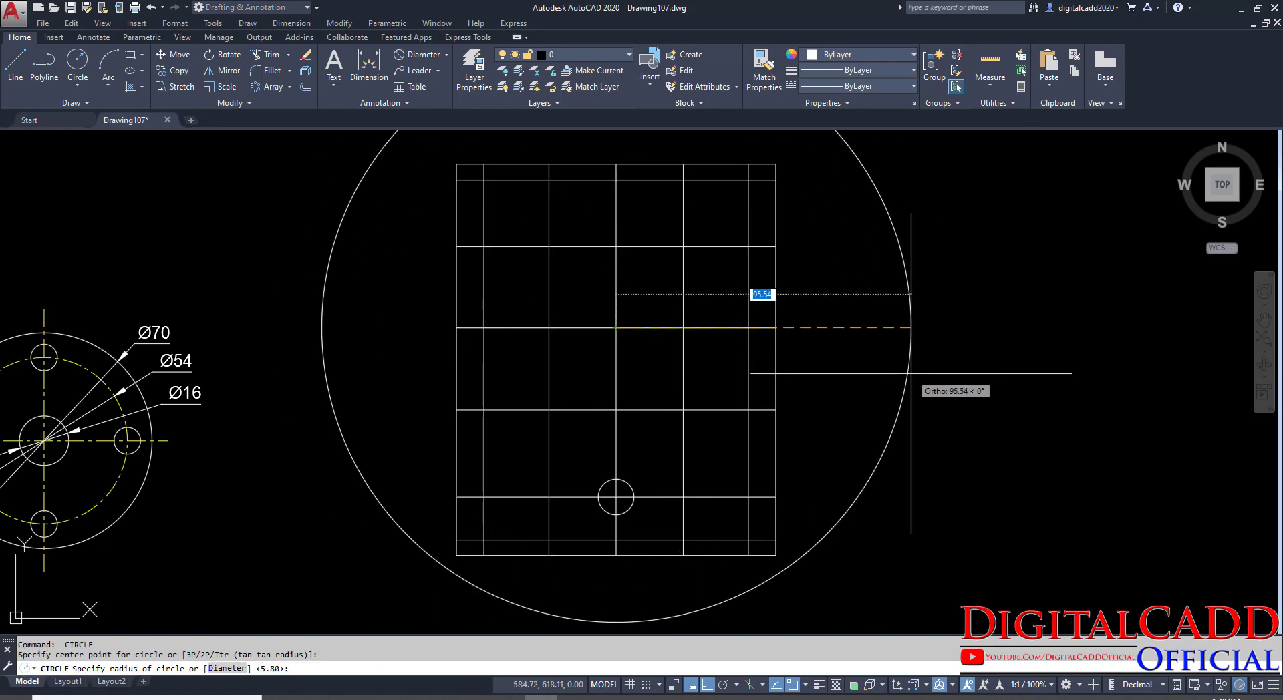
key("Return")
middle_click_drag(853, 424, 834, 423)
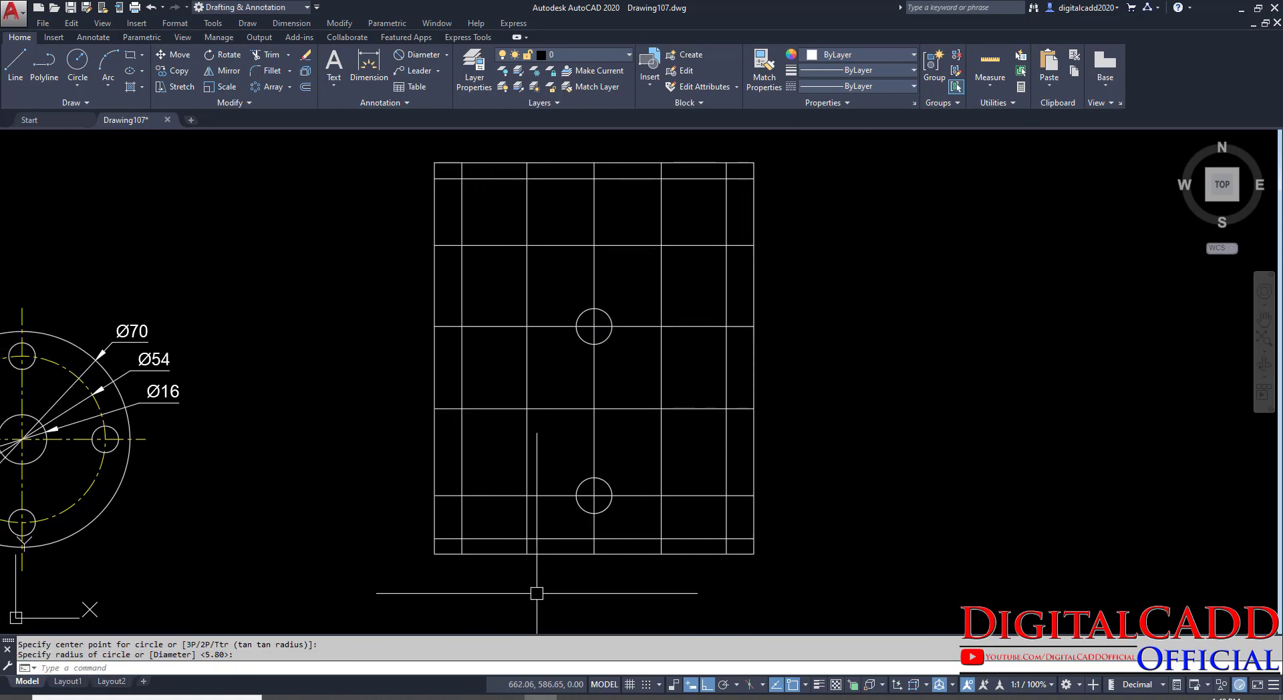
Check the slot width in the reference PDF and offset the middle vertical line by 4.8 mm to both sides.
left_click(388, 697)
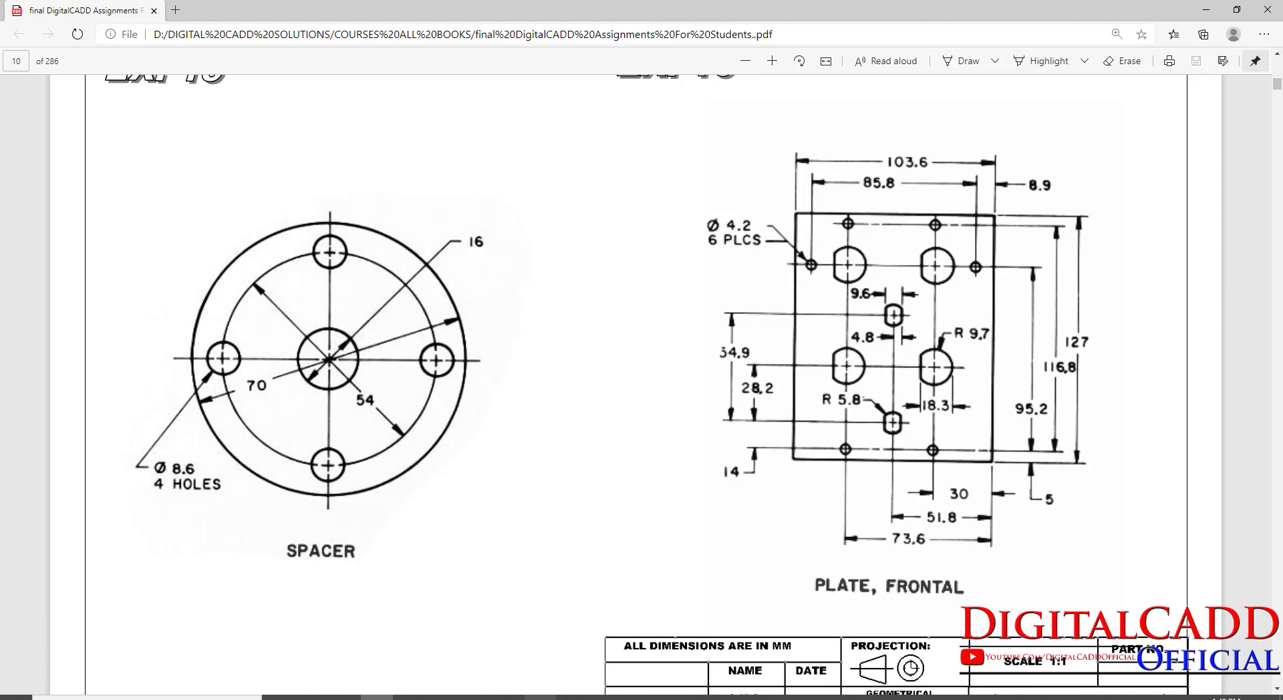
key("alt+Tab")
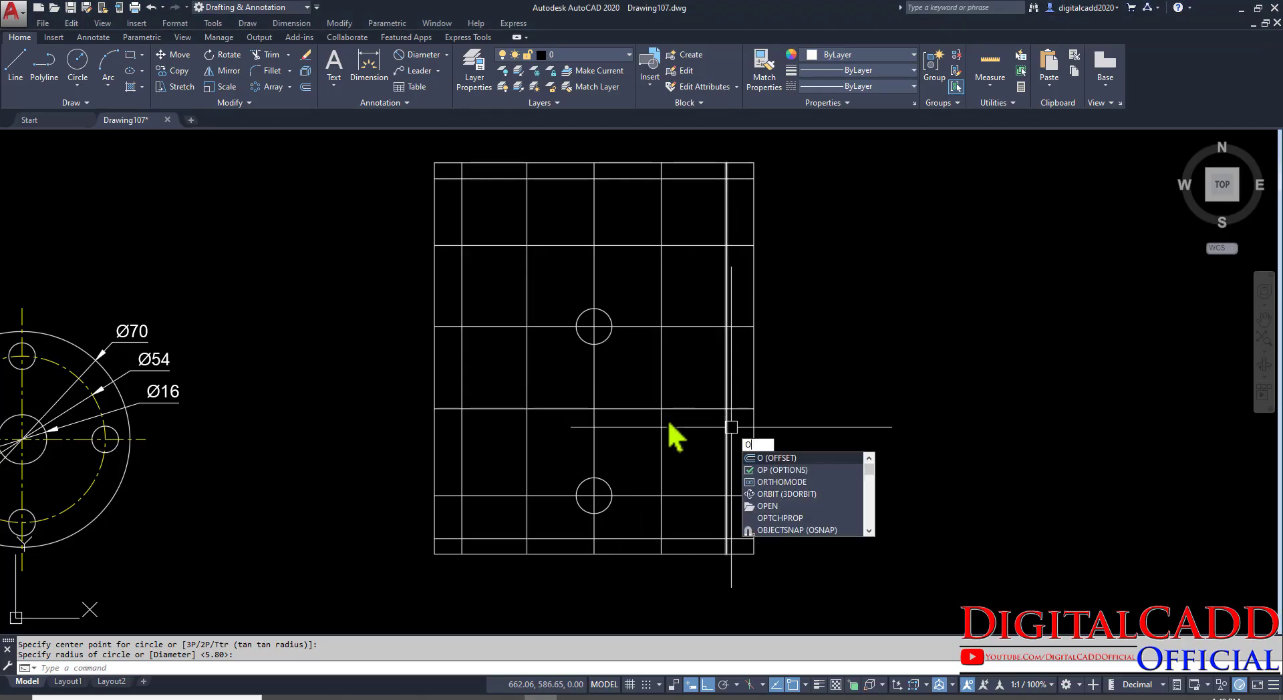
key("Return")
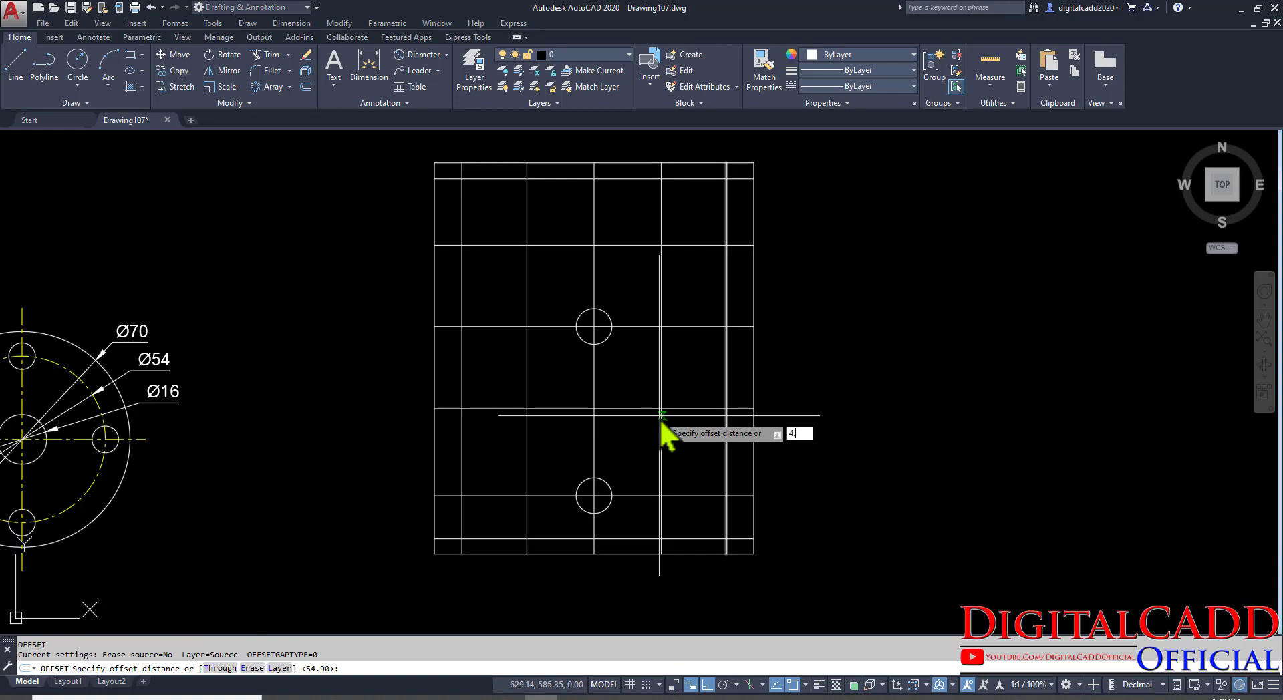
type("4.8")
key("Return")
left_click(594, 298)
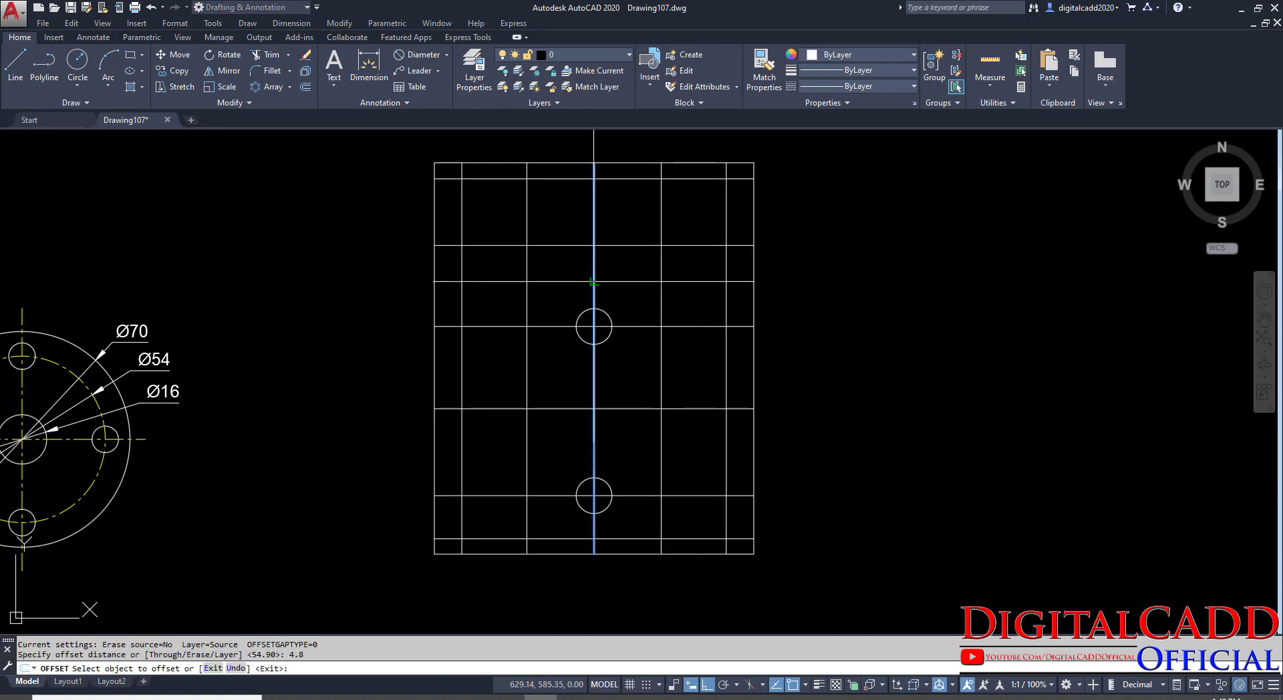
left_click(604, 293)
left_click(594, 278)
left_click(587, 322)
key("Return")
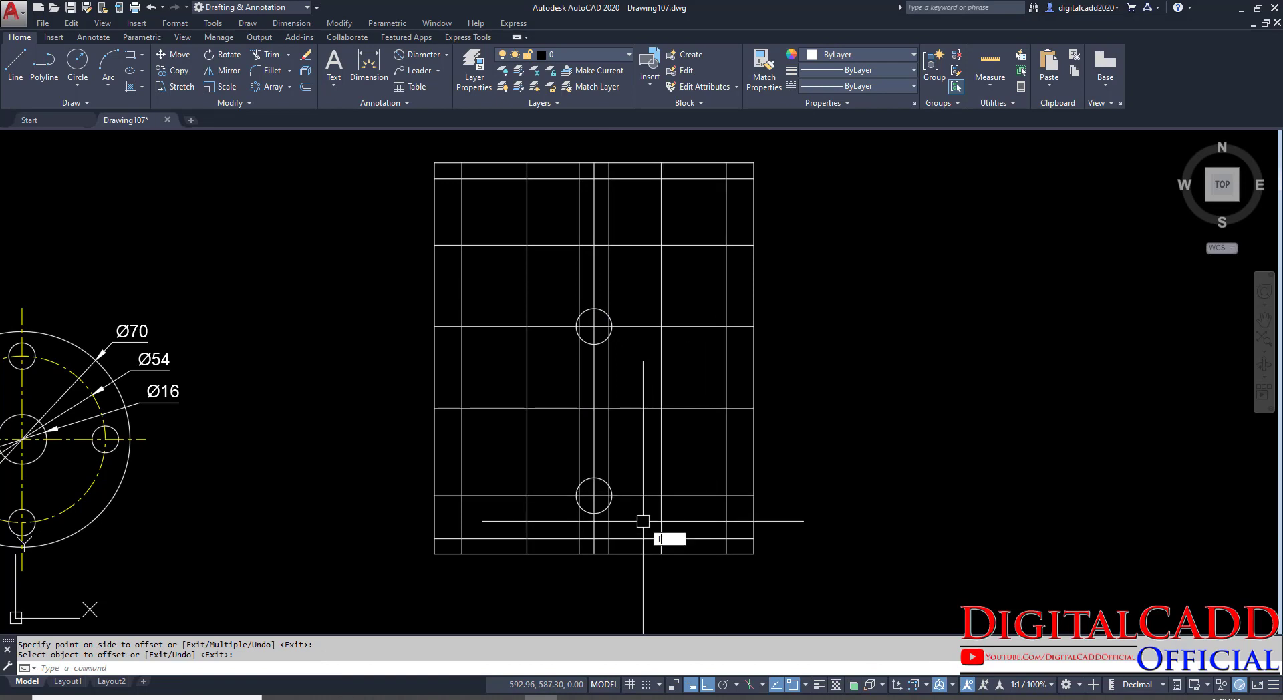
Trim the lower circle's side arcs and the offset lines above and below it to form a flat-sided slot.
type("TR")
key("Return")
key("Return")
scroll(642, 518, "up", 2)
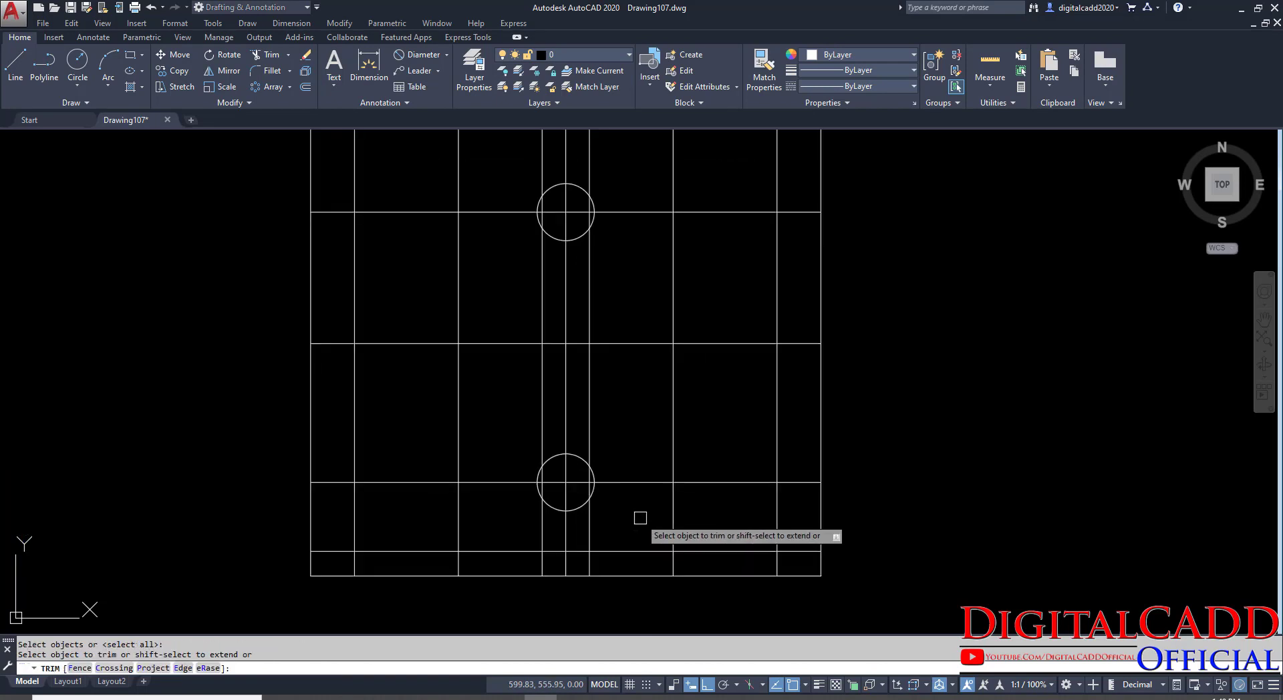
left_click(593, 467)
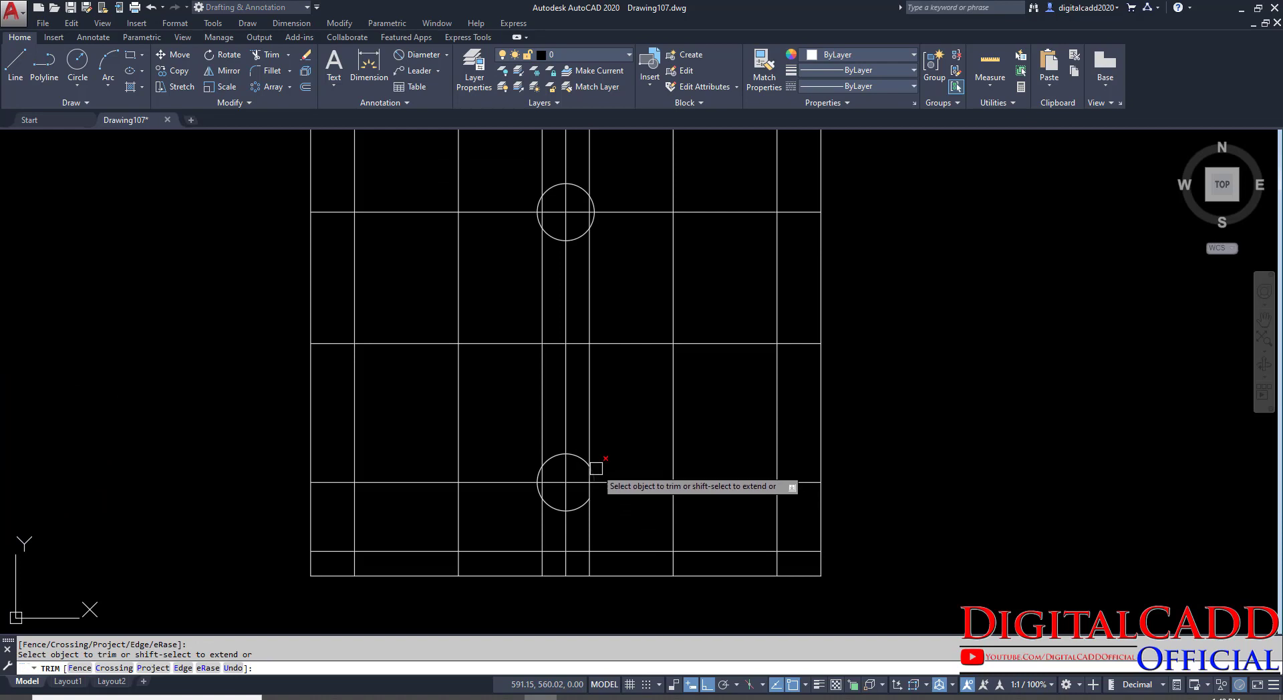
left_click(590, 454)
left_click(546, 433)
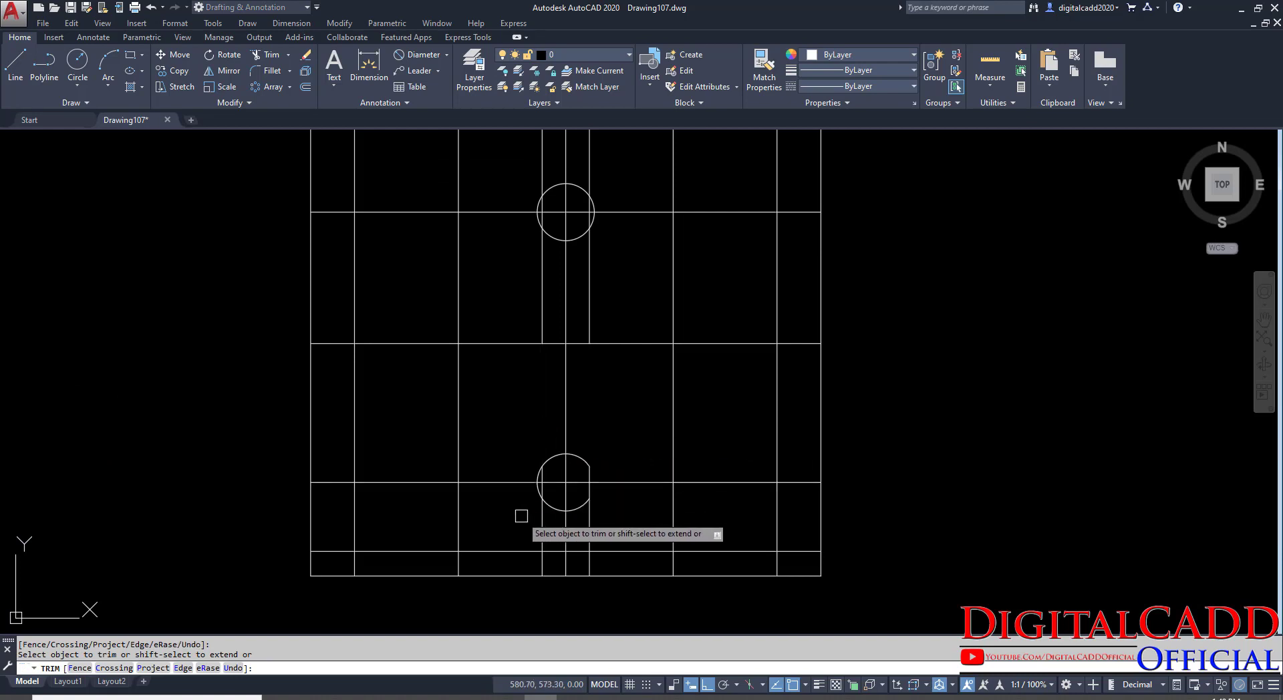
left_click(541, 520)
scroll(520, 507, "up", 5)
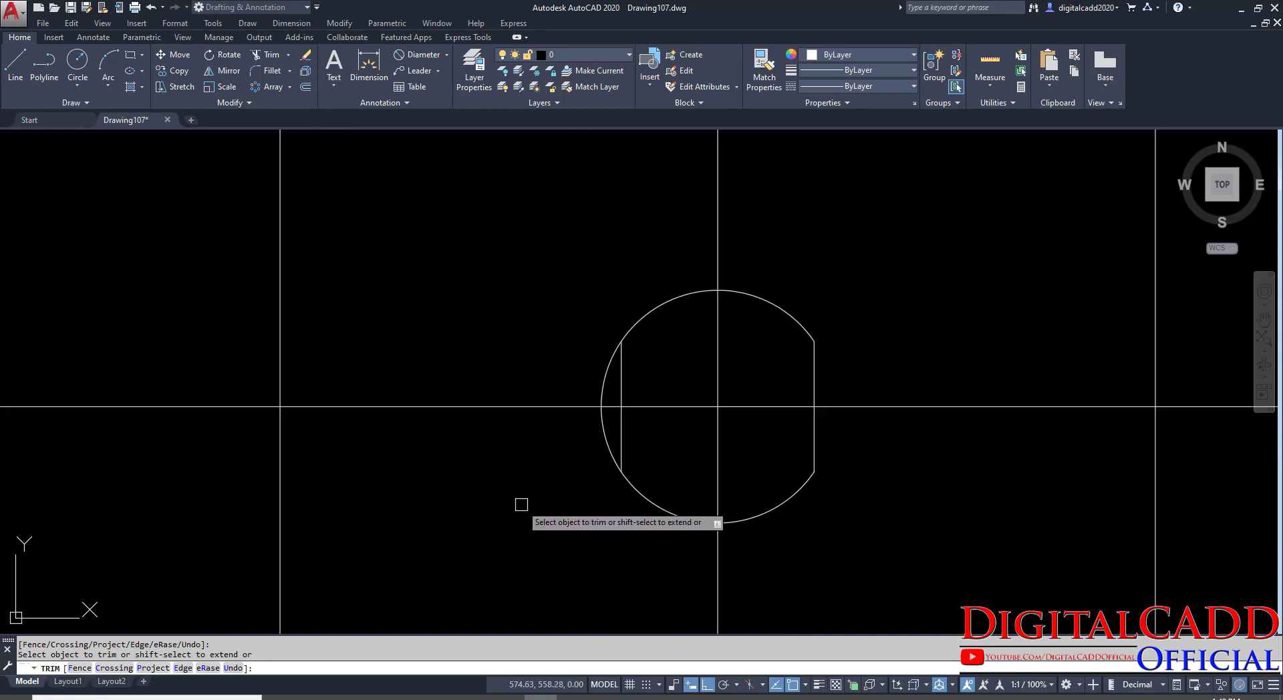
left_click(613, 369)
left_click(605, 422)
scroll(595, 401, "down", 5)
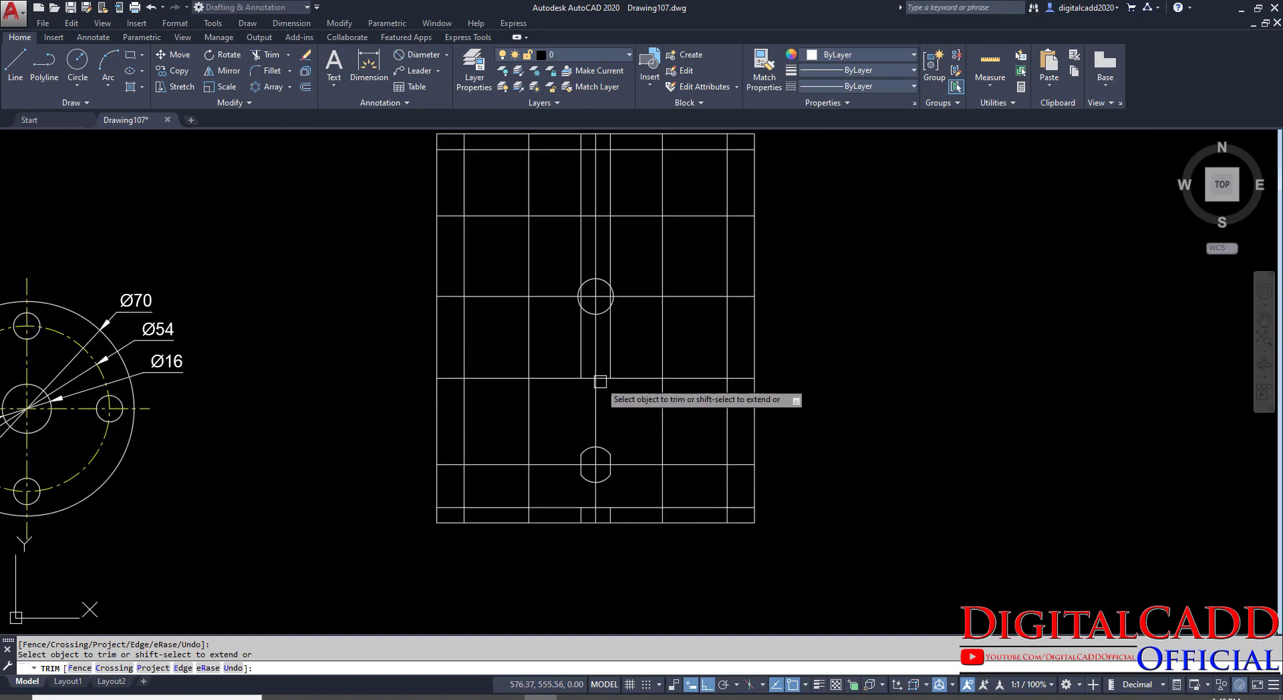
Trim the upper circle's side arcs and the offset lines beyond it to form a matching flat-sided slot.
scroll(605, 321, "up", 5)
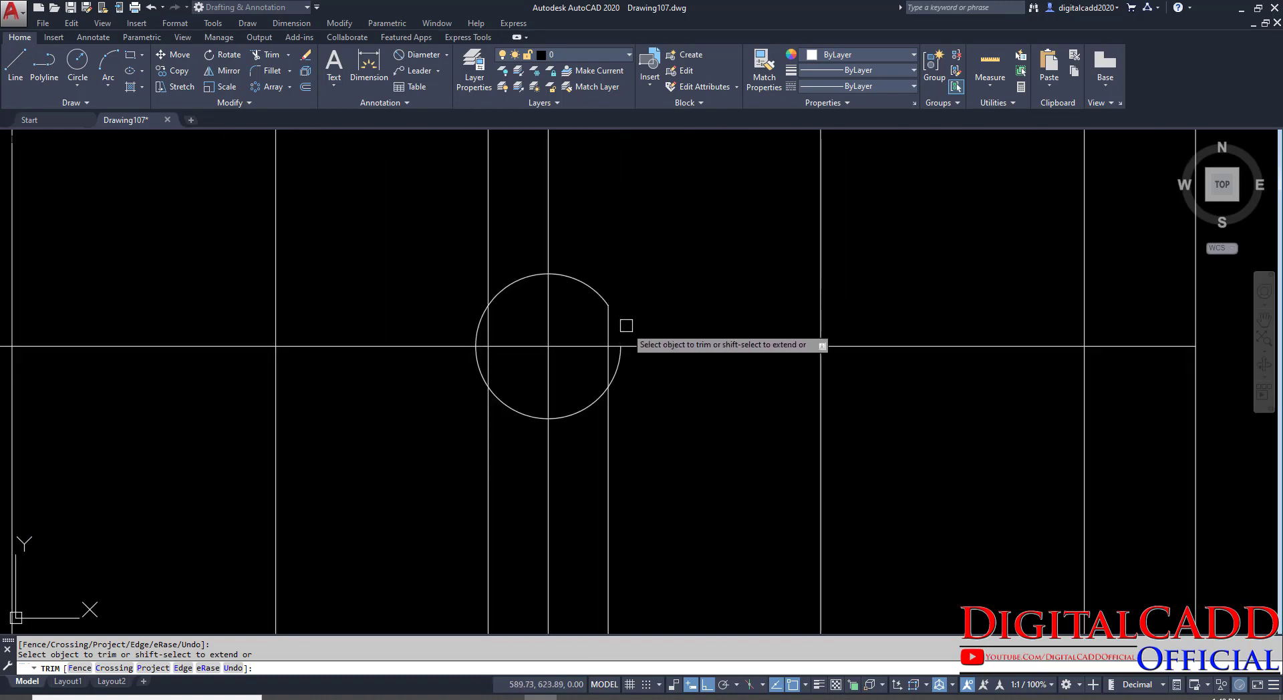
left_click(619, 360)
left_click(609, 407)
left_click(484, 431)
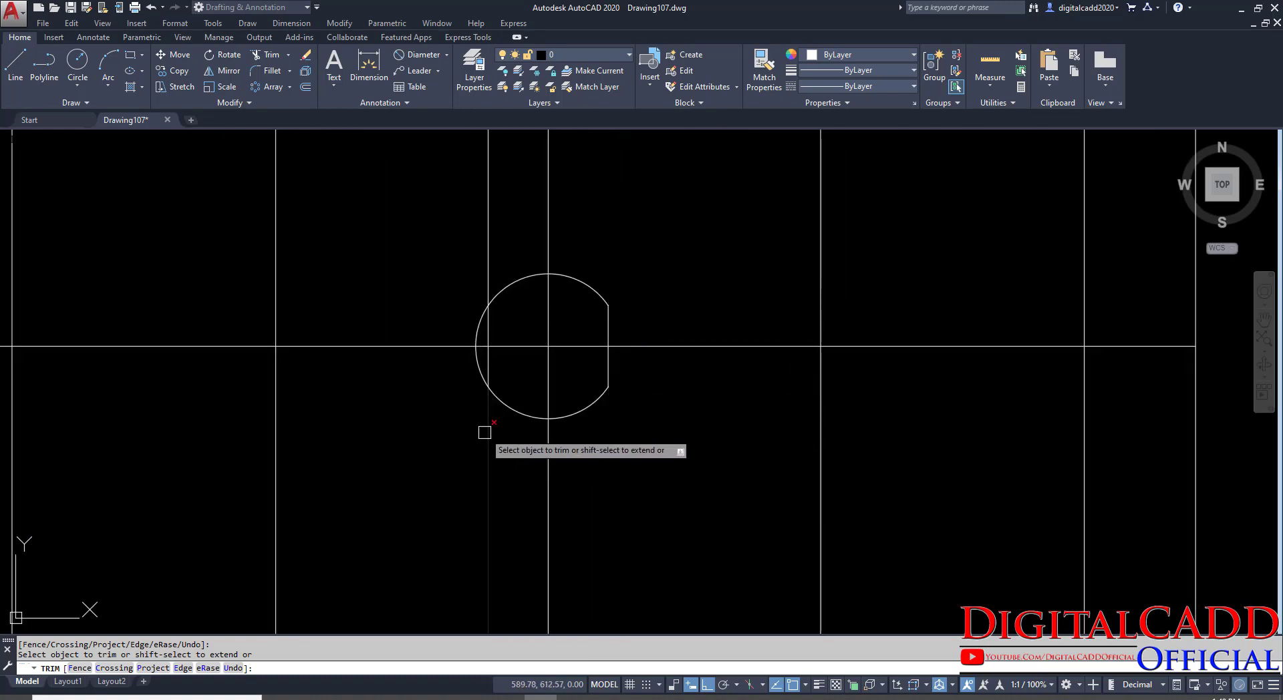
left_click(476, 371)
left_click(476, 332)
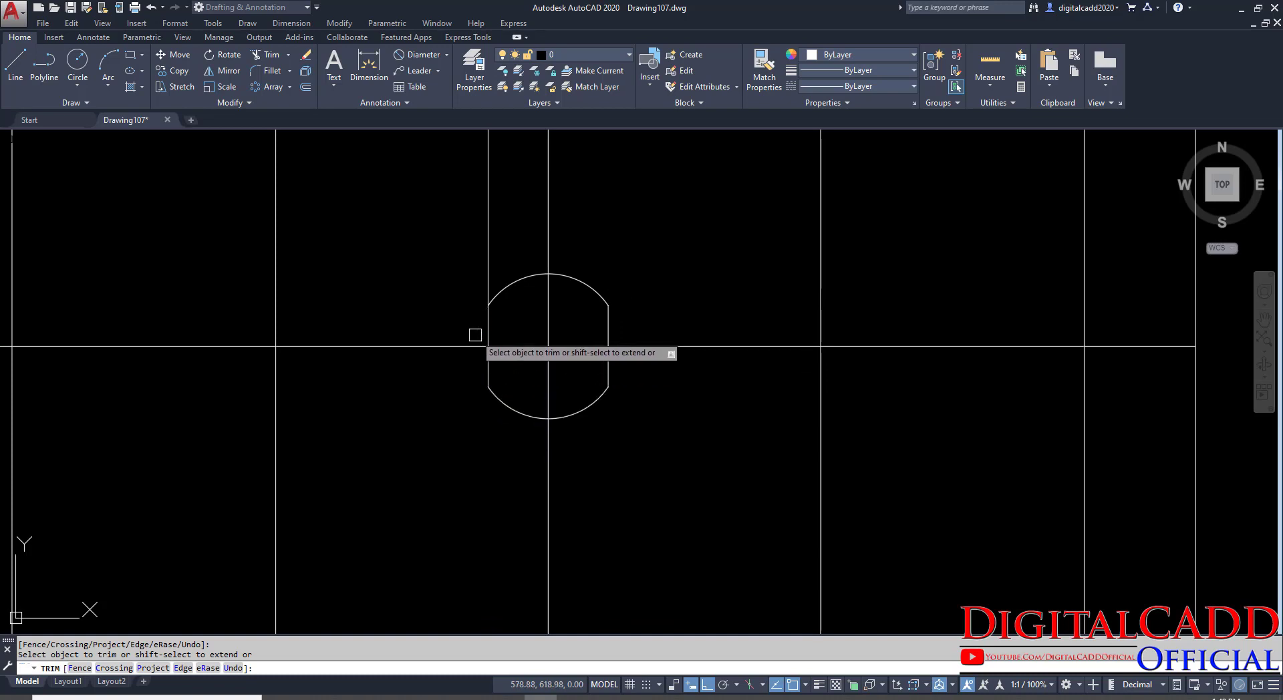
left_click(486, 286)
scroll(513, 306, "down", 5)
key("Return")
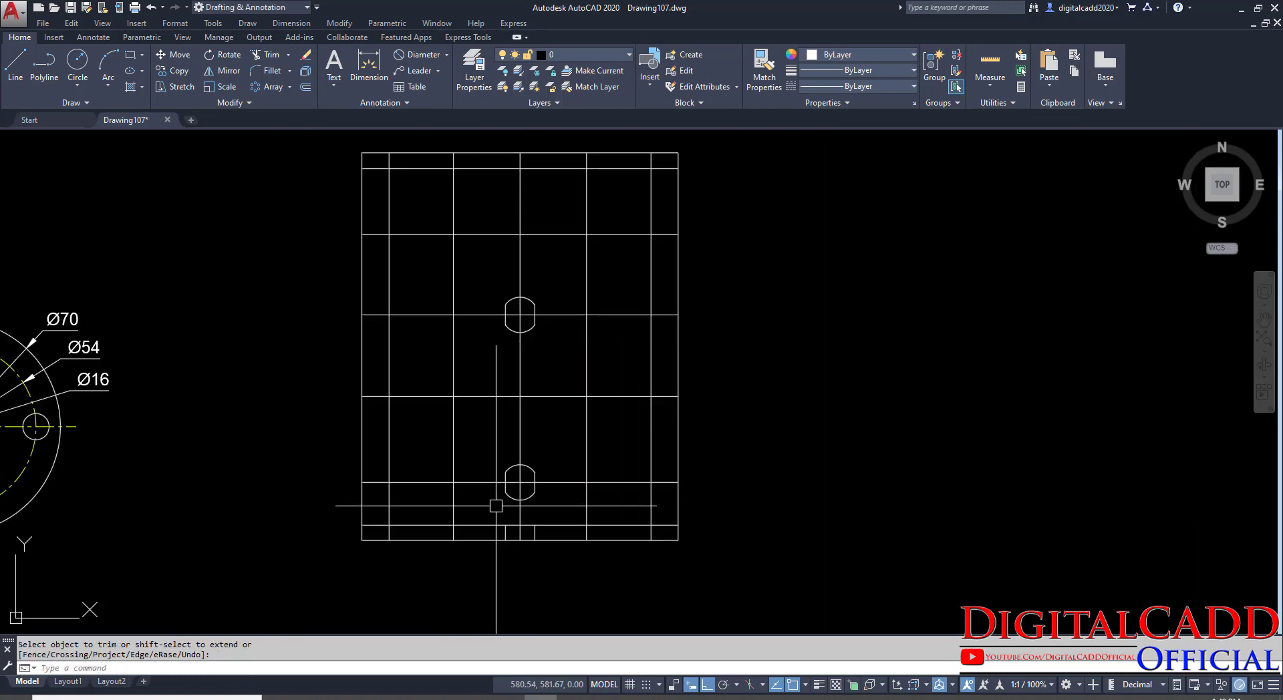
Erase the two short leftover vertical segments at the plate's bottom edge beneath the lower slot.
left_click(495, 506)
left_click(568, 565)
type("e")
key("Return")
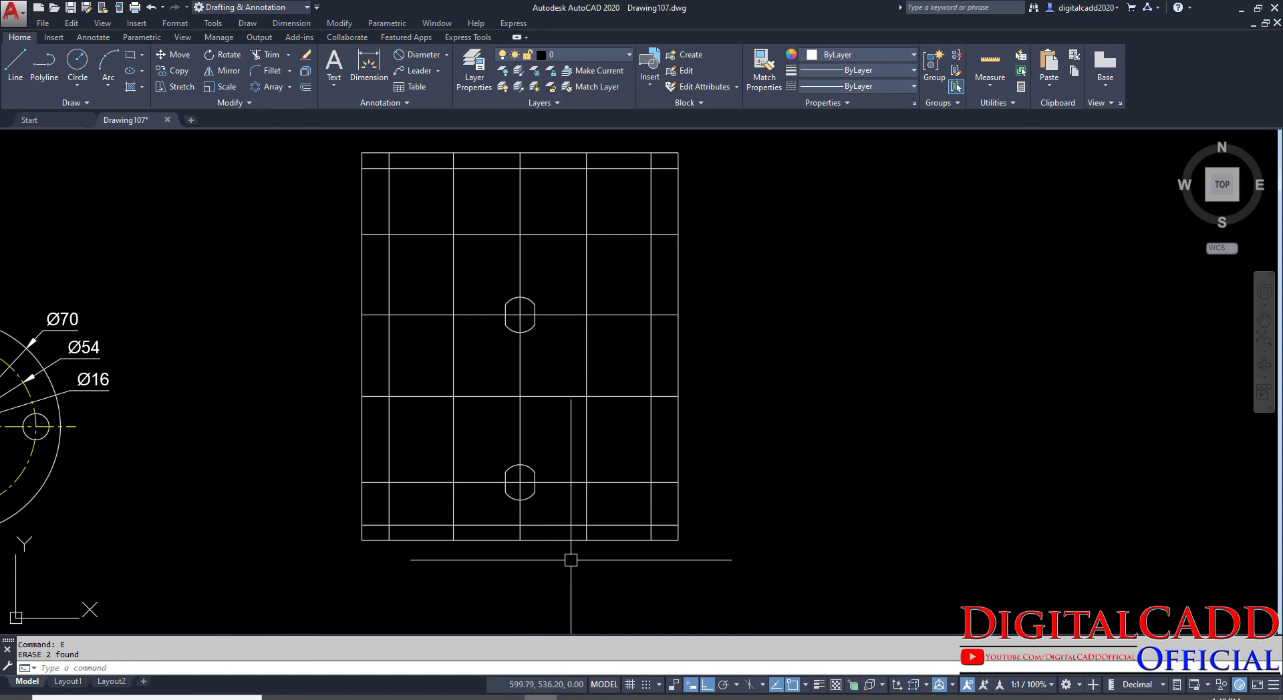
middle_click_drag(599, 282, 661, 283)
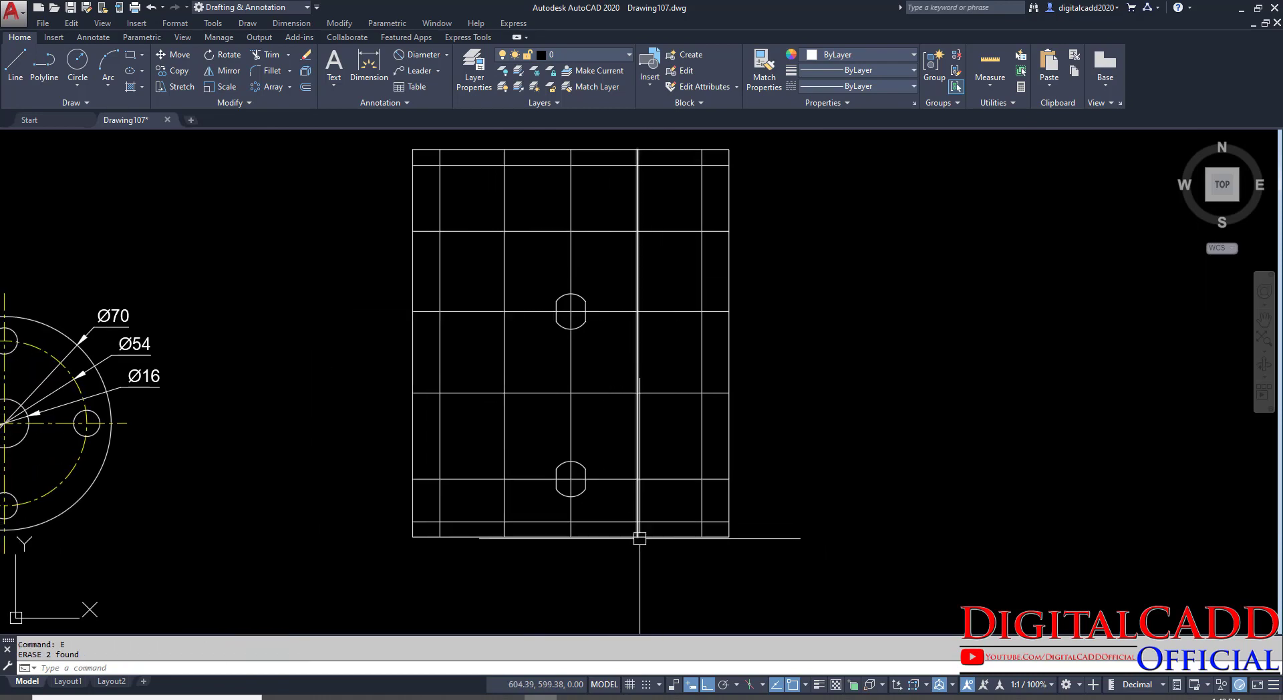
Check the large hole's radius in the reference PDF and draw a 9.7 mm radius circle where the second horizontal line above the lower slot's... right vertical line crosses.
key("alt+Tab")
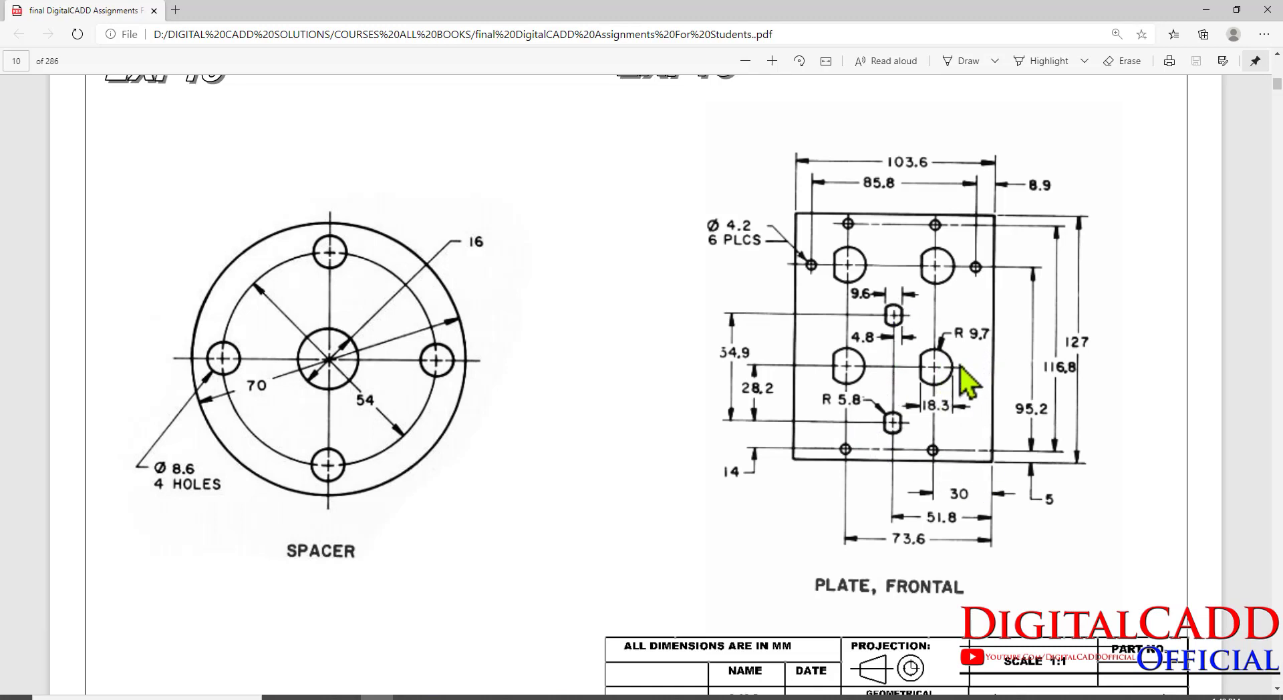
key("alt+Tab")
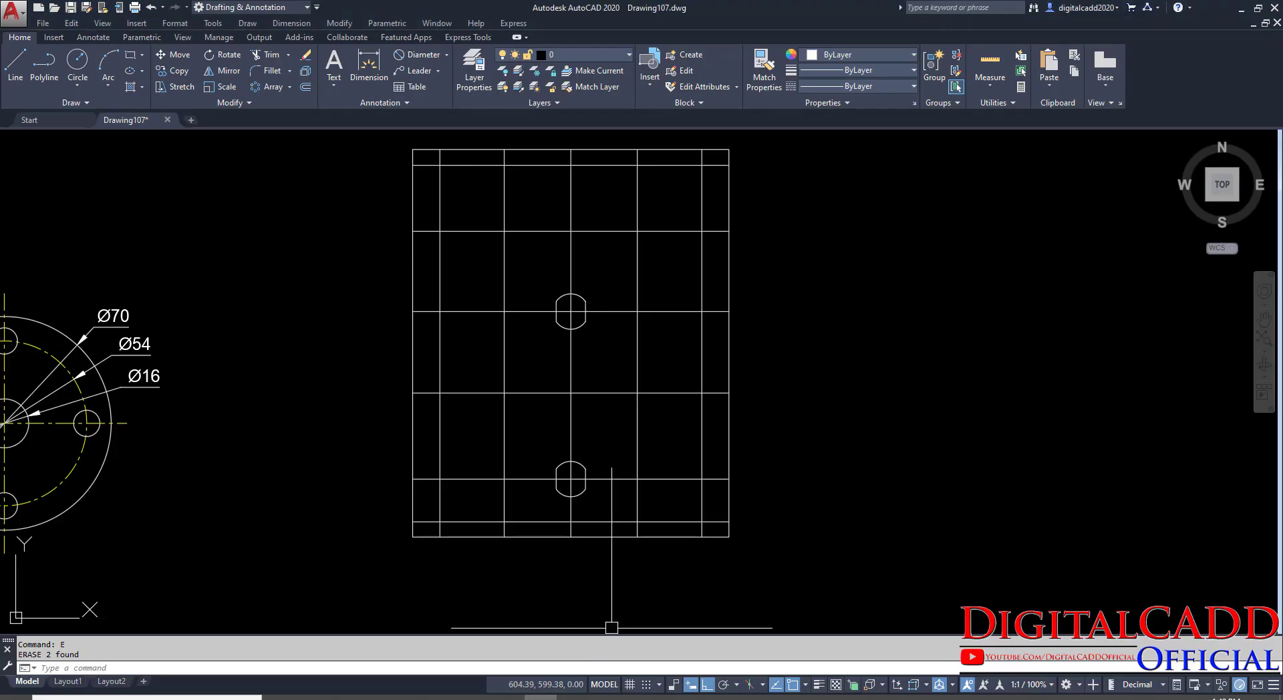
type("c")
key("Return")
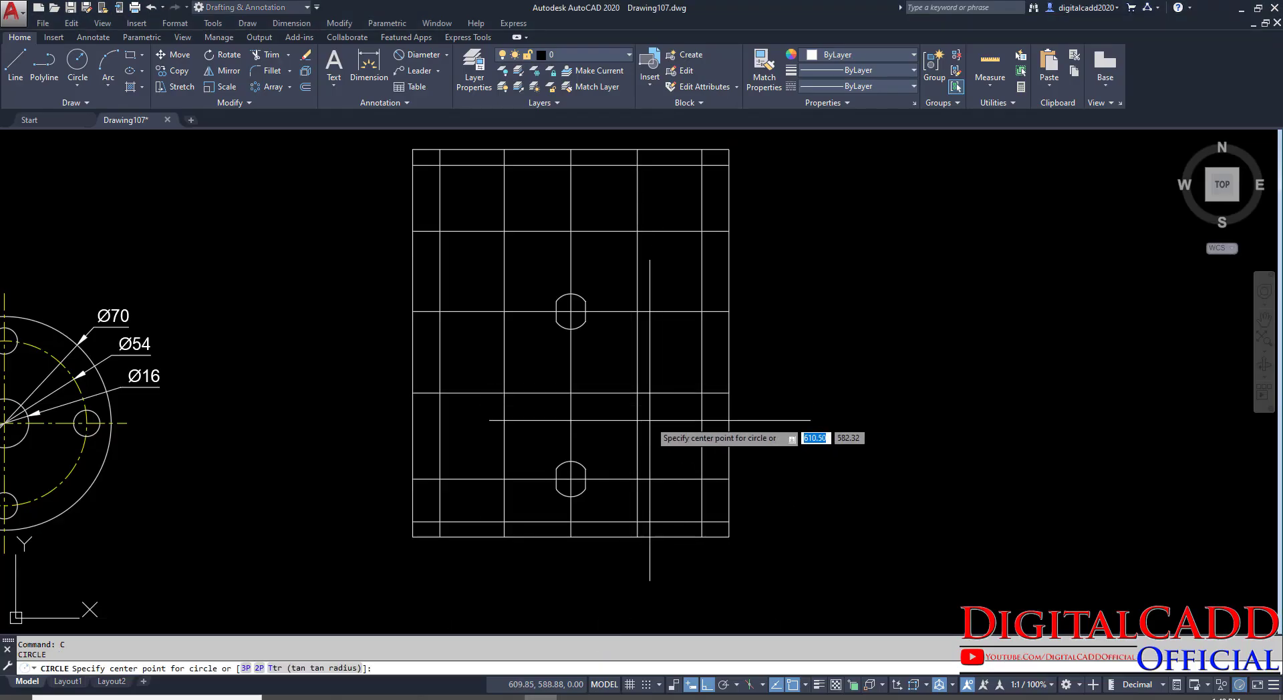
left_click(638, 393)
type("9")
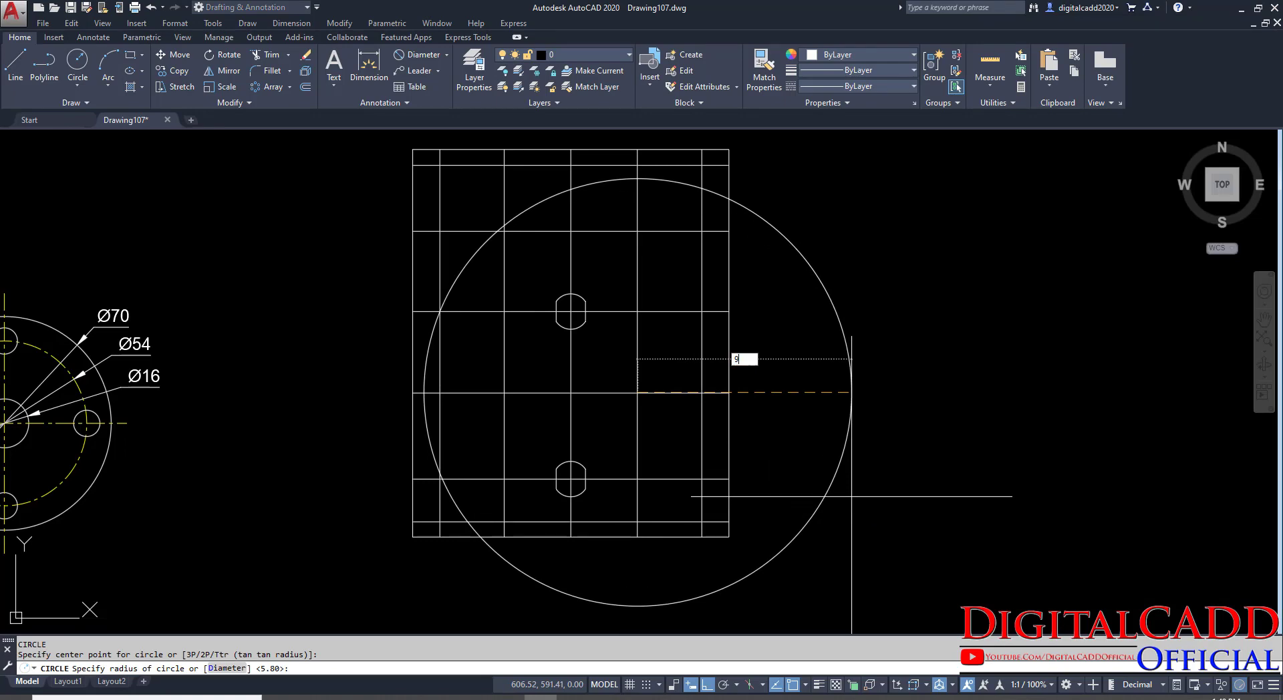
type(".7")
key("Return")
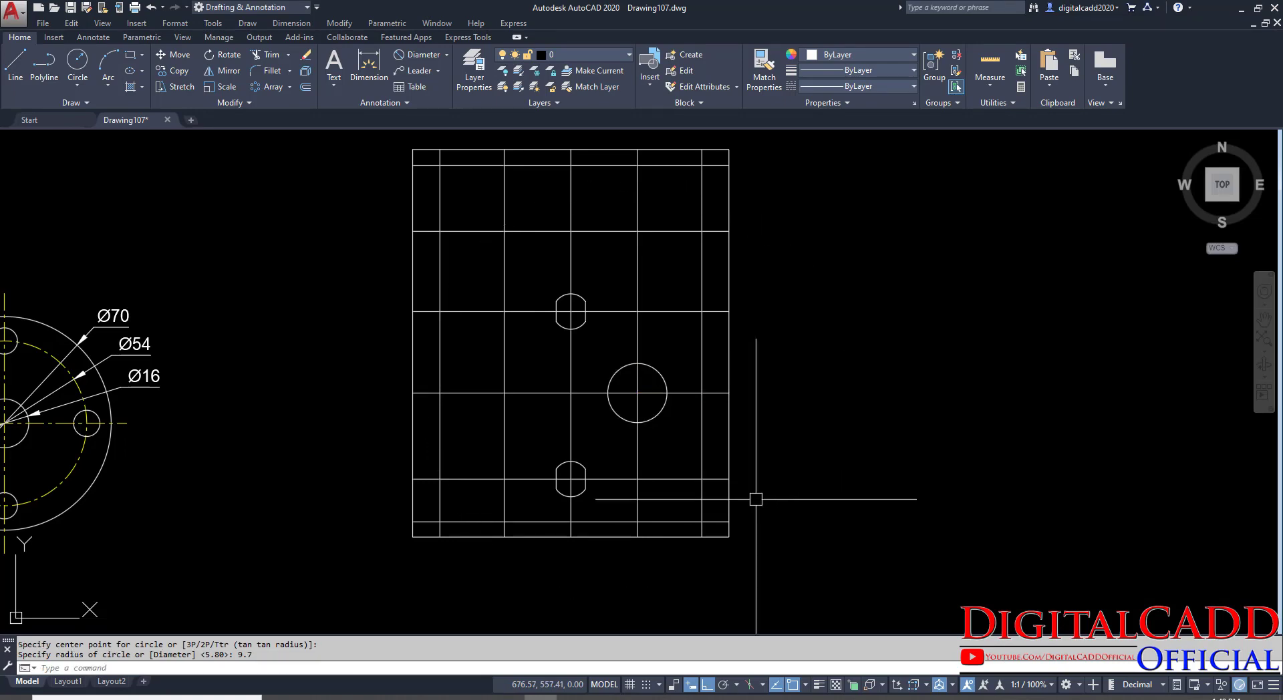
Check the large hole's width in the reference PDF and draw a vertical line about 38 mm long touching the circle's right side.
key("alt+Tab")
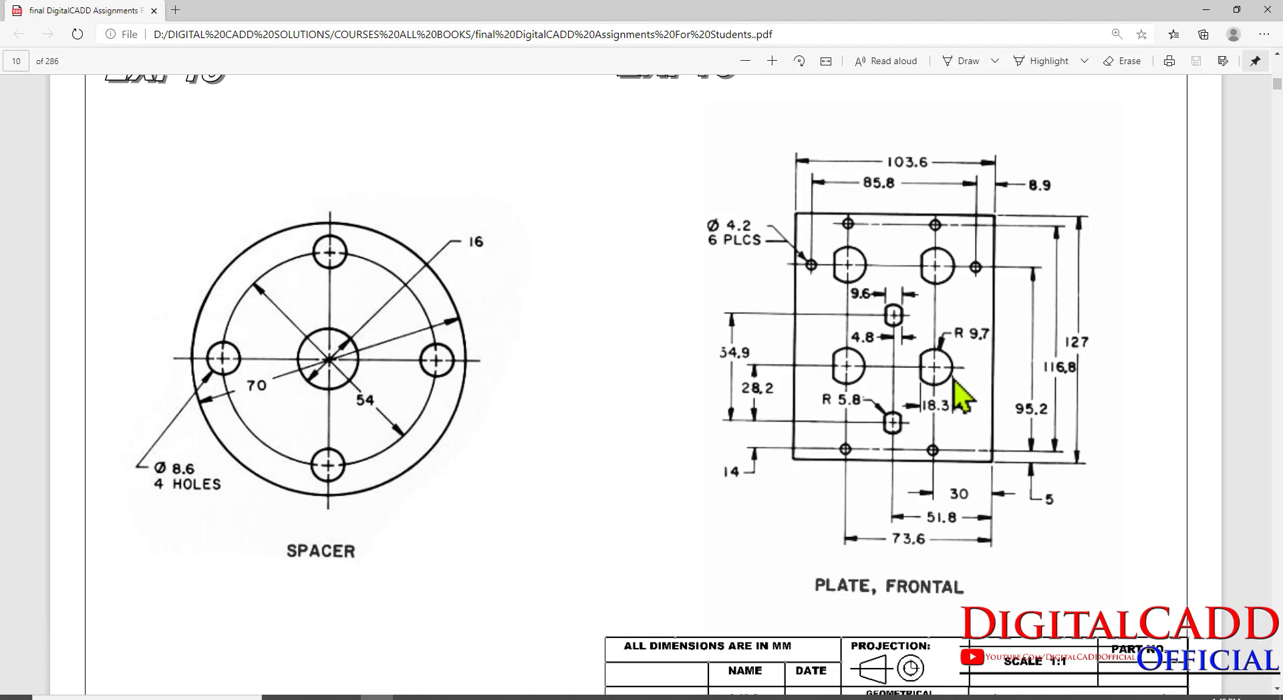
key("alt+Tab")
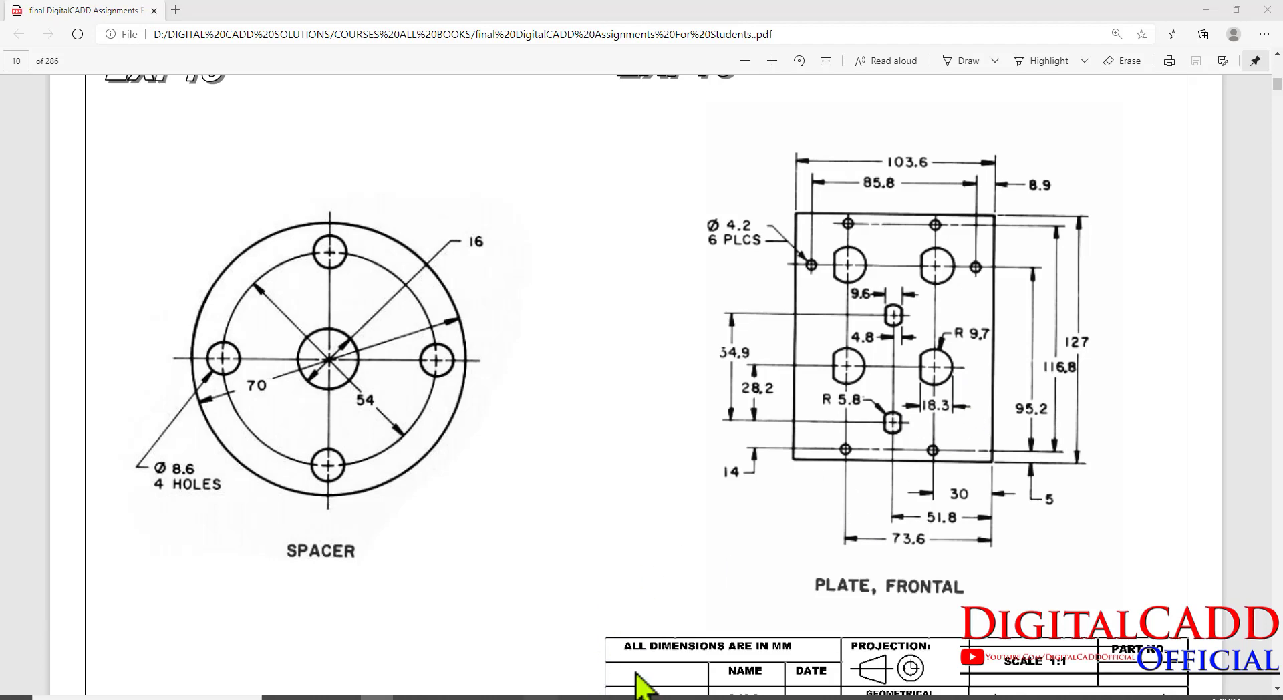
type("l")
key("Return")
scroll(652, 435, "up", 4)
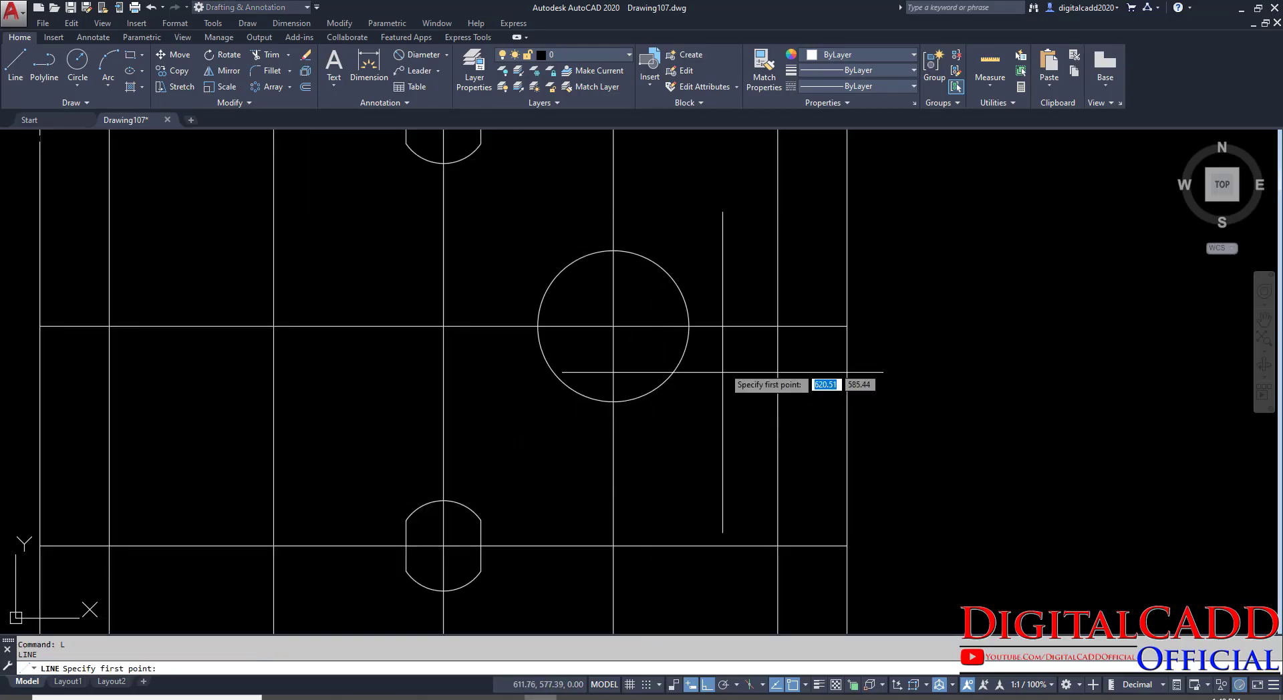
left_click(689, 219)
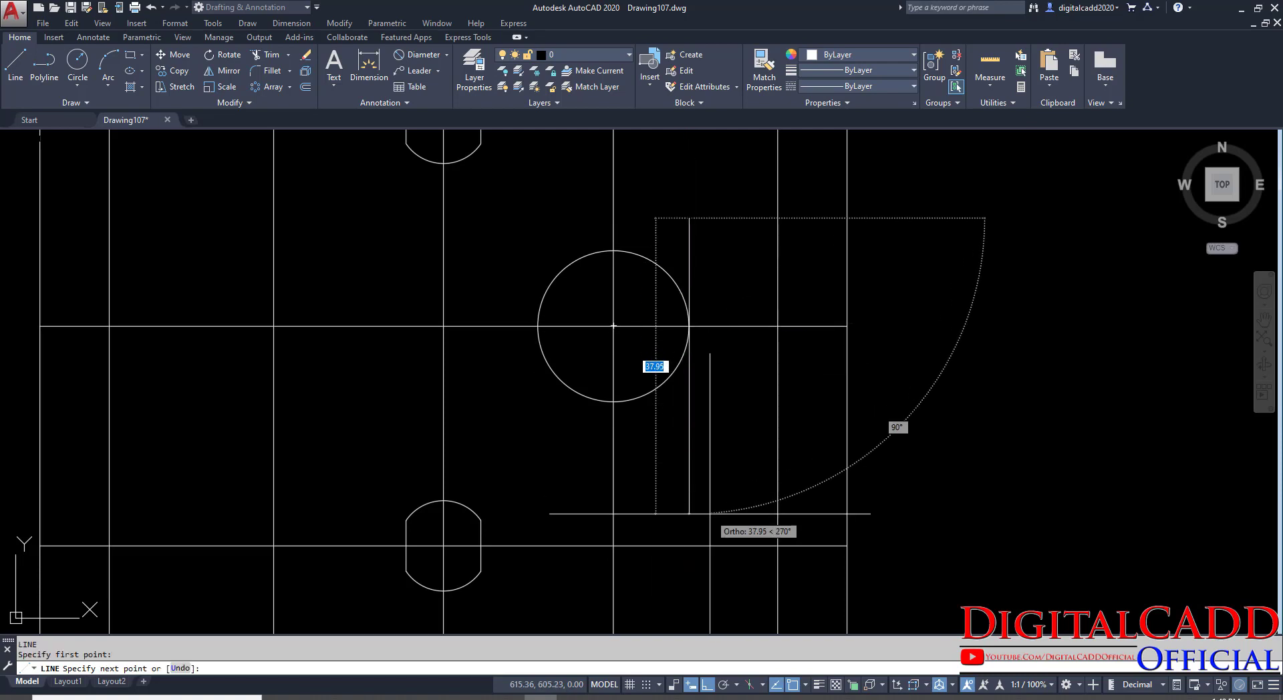
left_click(689, 514)
key("Return")
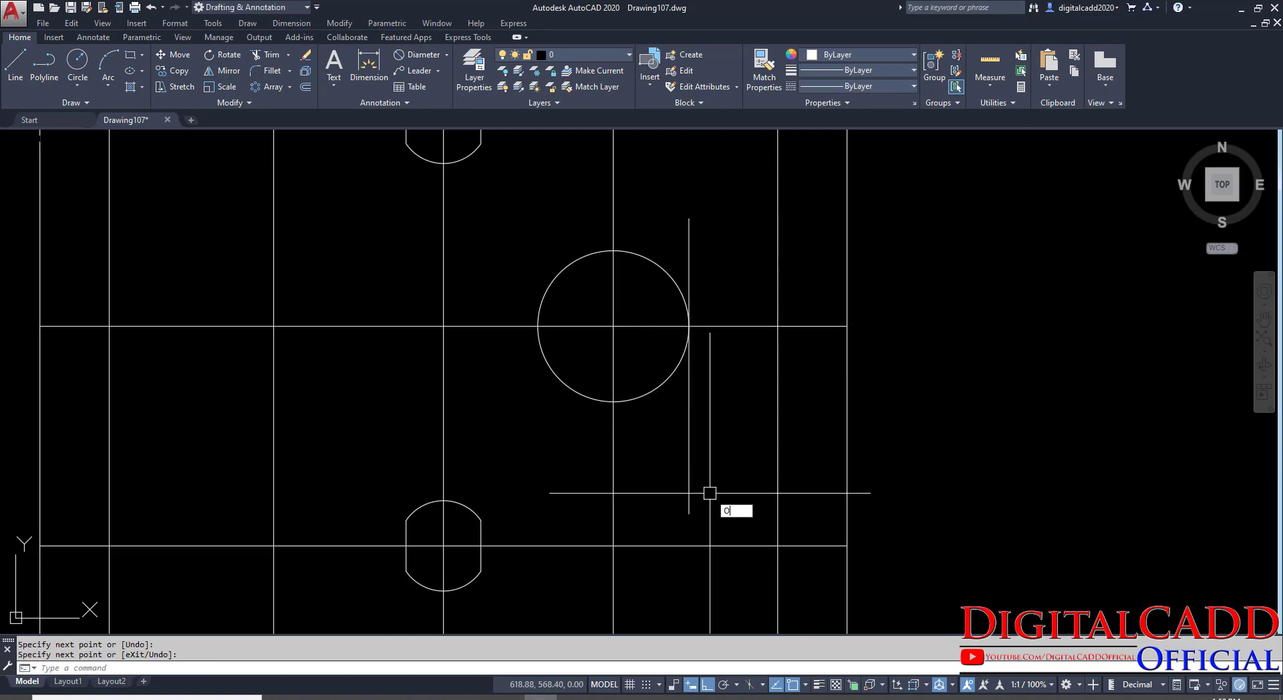
Offset the tangent line 18.3 mm to the left across the circle and erase the original line.
type("O")
key("Return")
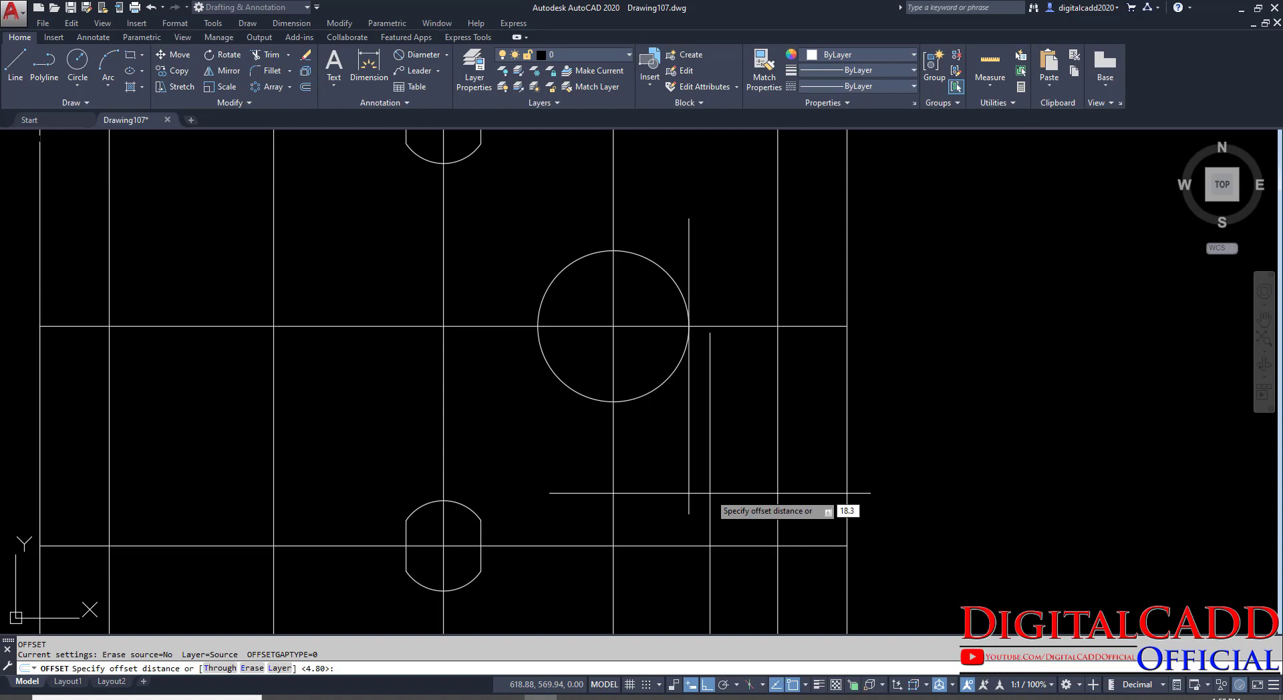
type("18.3")
key("Return")
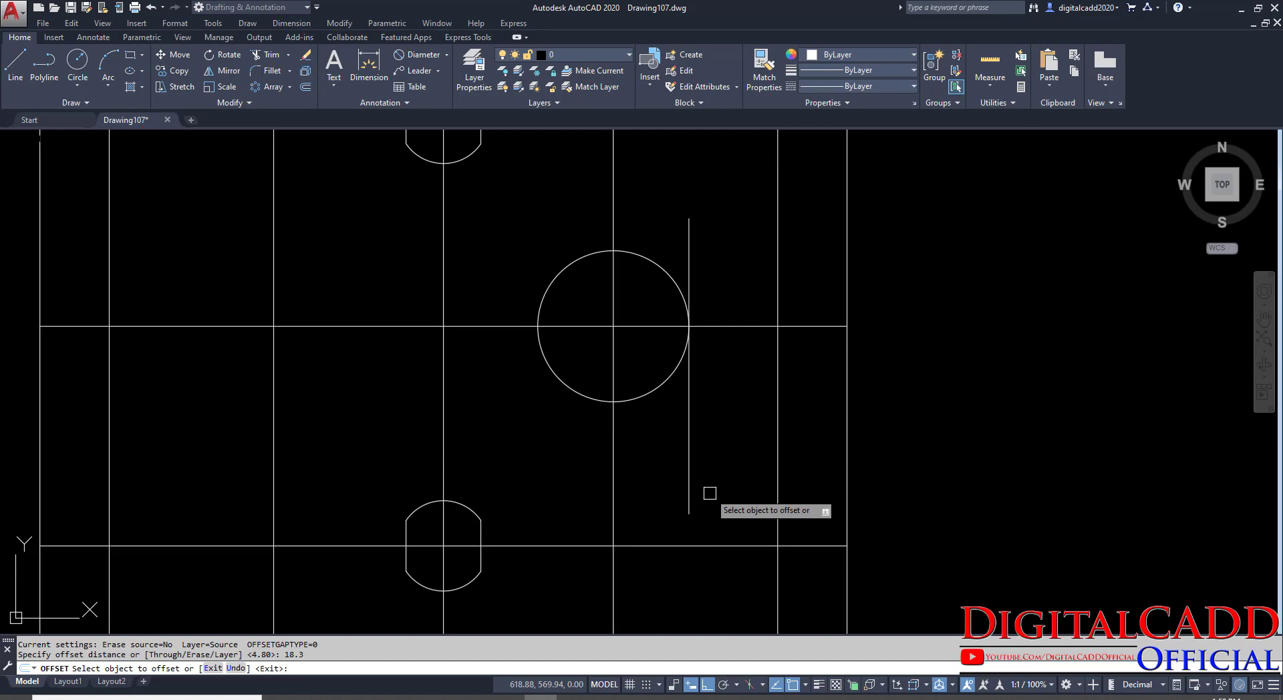
left_click(689, 433)
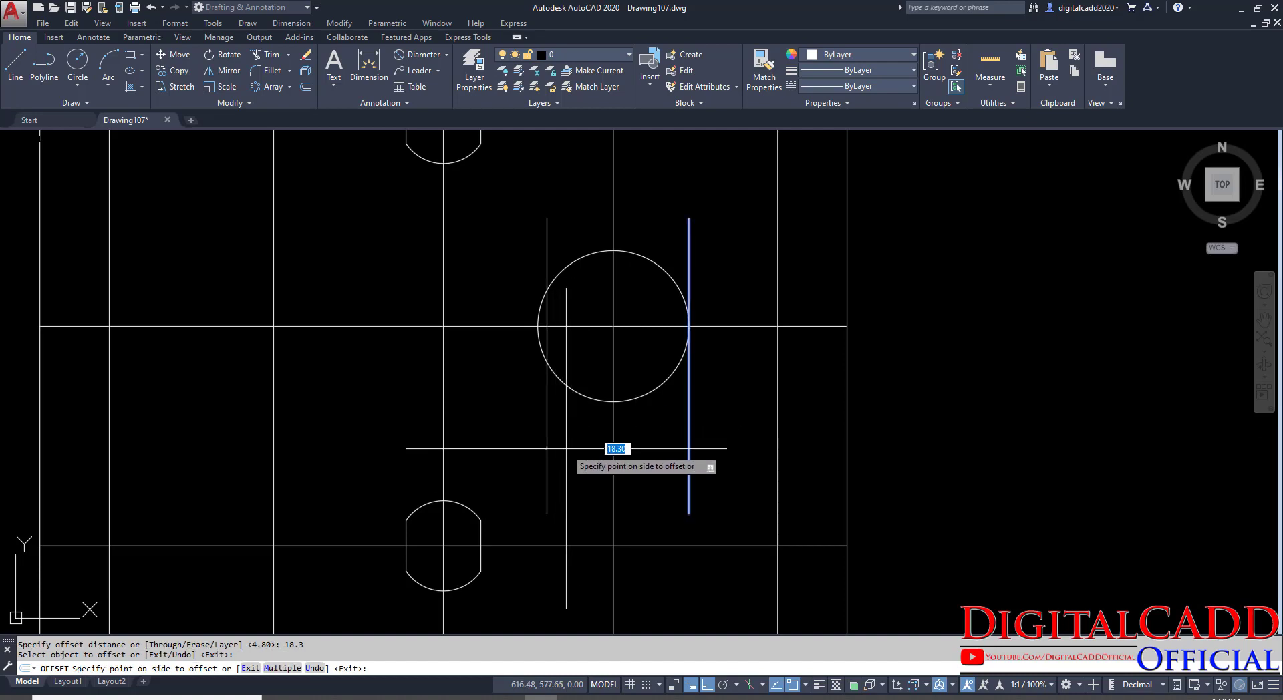
left_click(597, 444)
left_click(705, 452)
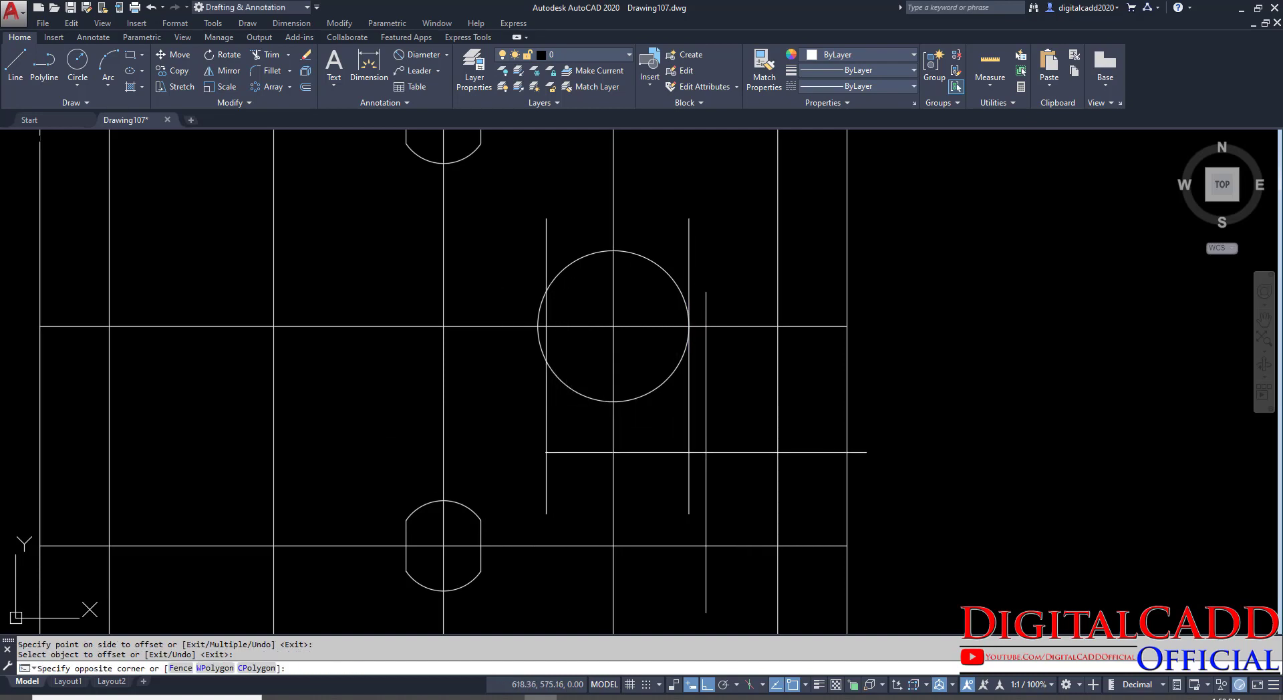
left_click(667, 474)
key("Delete")
Trim the offset line beyond the circle and the circle's left arc to form a hole with one flat side.
type("tr")
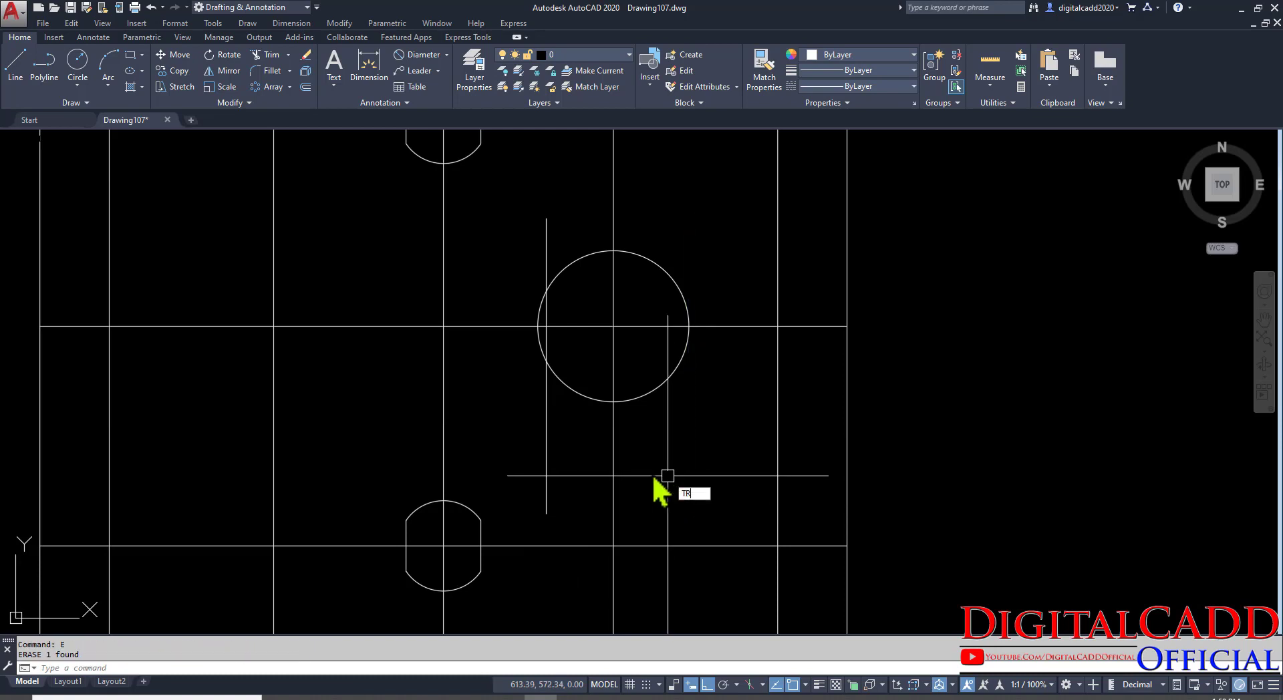
key("Return")
key("Return")
left_click(547, 454)
left_click(539, 229)
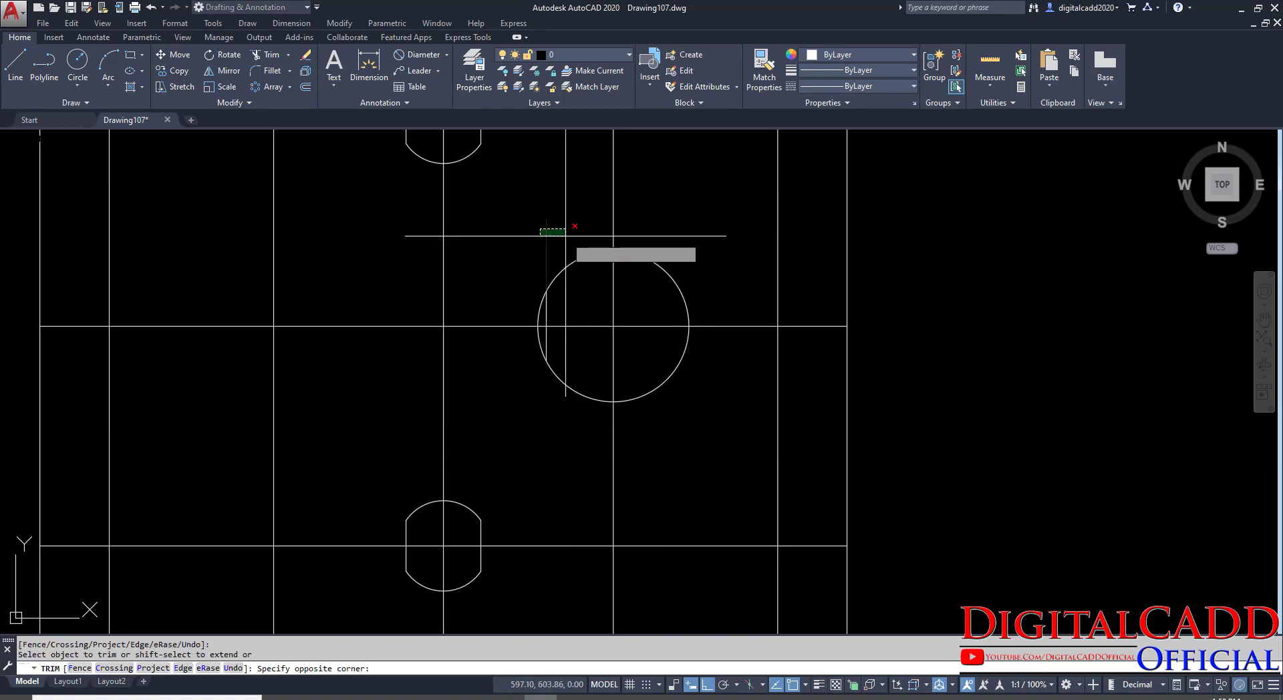
left_click(566, 237)
scroll(530, 290, "up", 4)
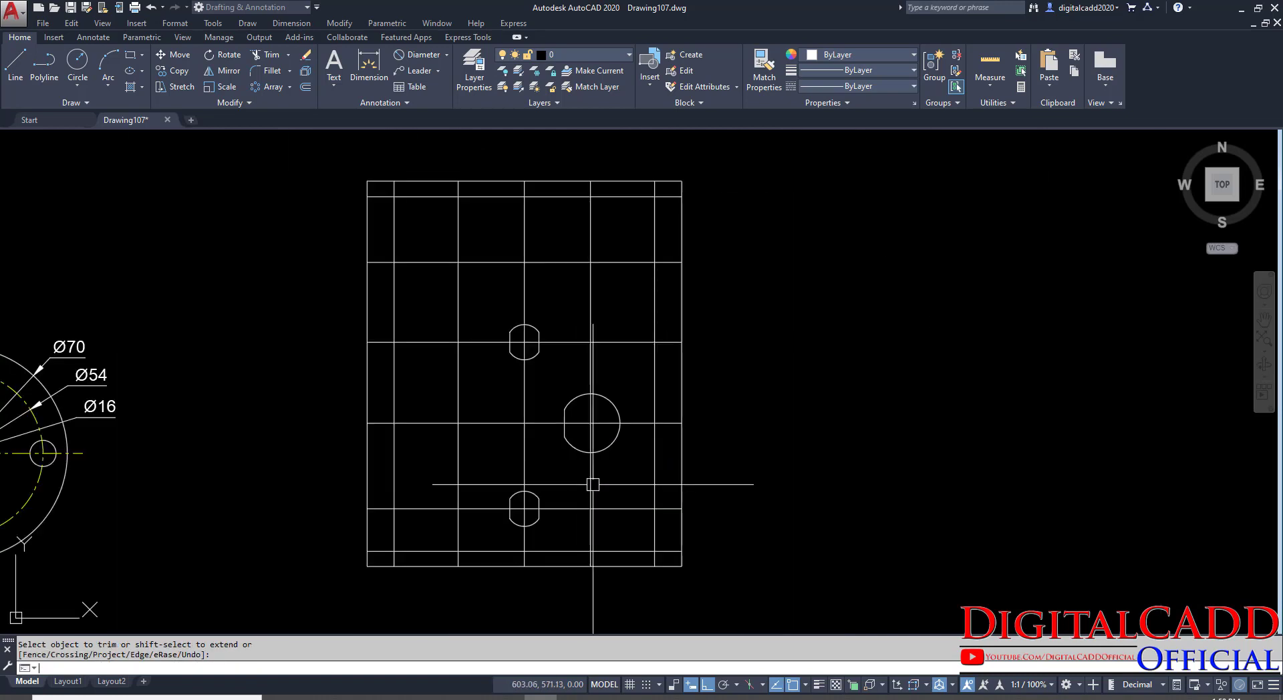
Compare with the reference PDF and copy the flat-sided hole from its centre to the upper-right, upper-left and lower-left construction line intersections.
middle_click_drag(590, 487, 649, 461)
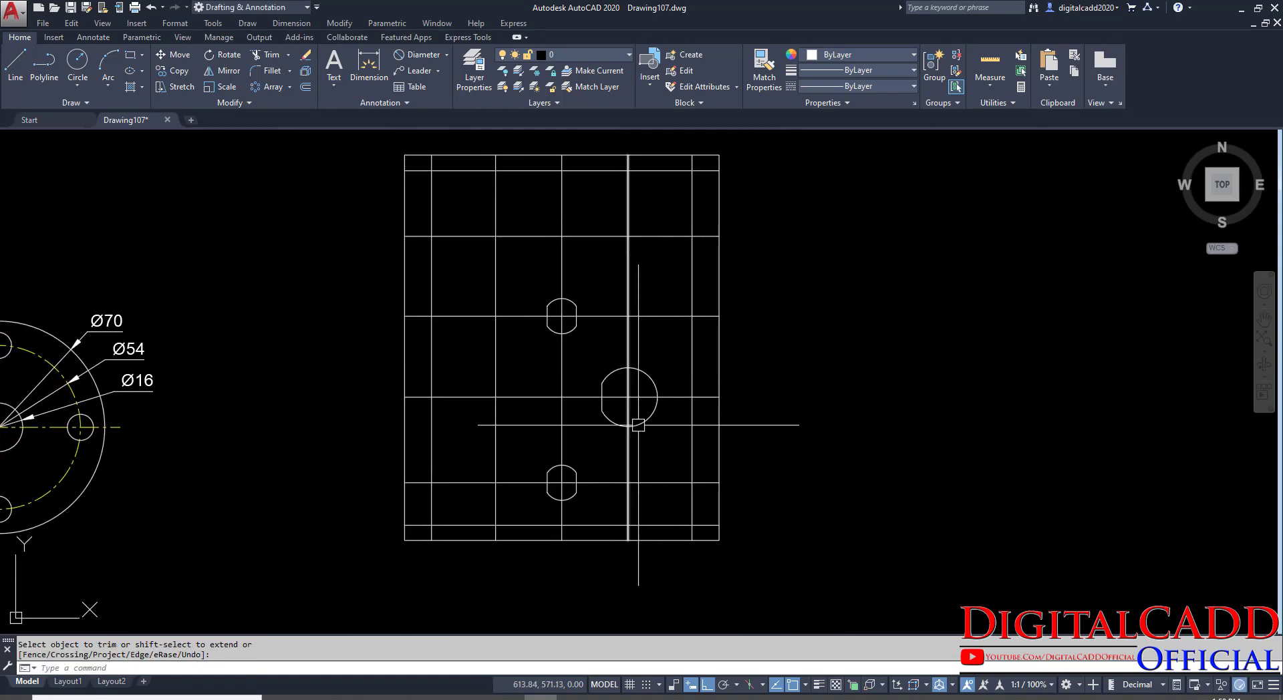
key("alt+Tab")
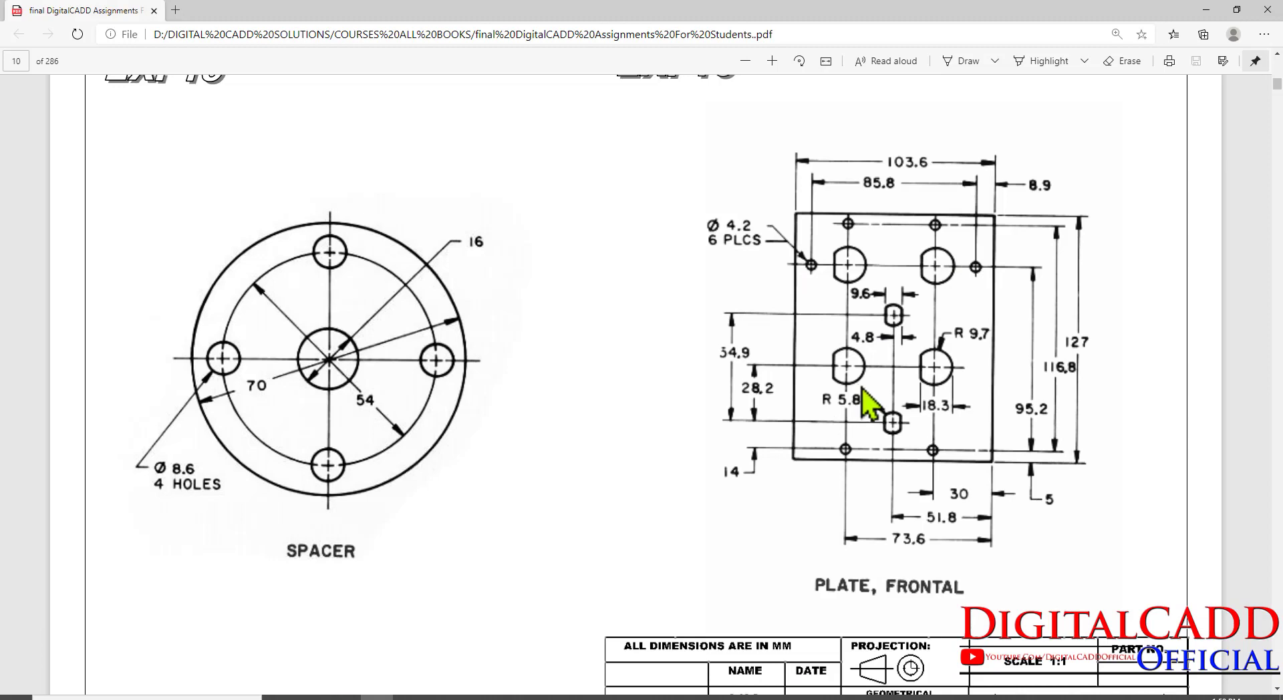
key("alt+Tab")
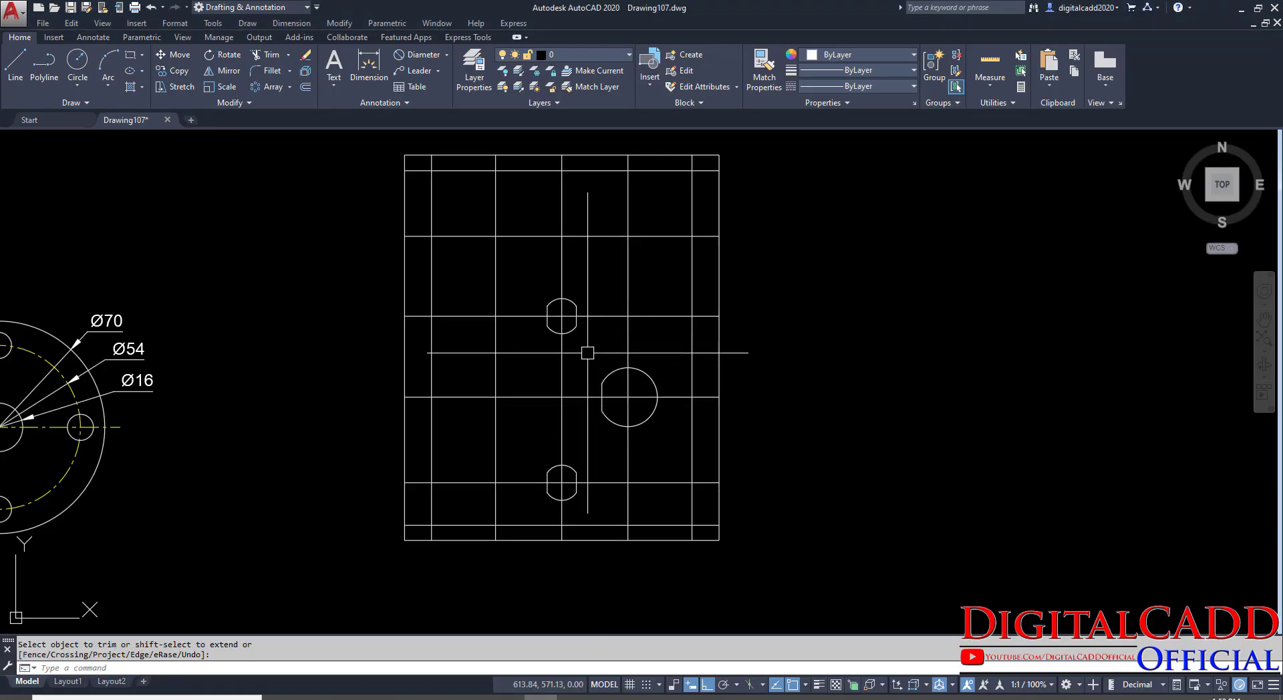
left_click(582, 347)
left_click(669, 435)
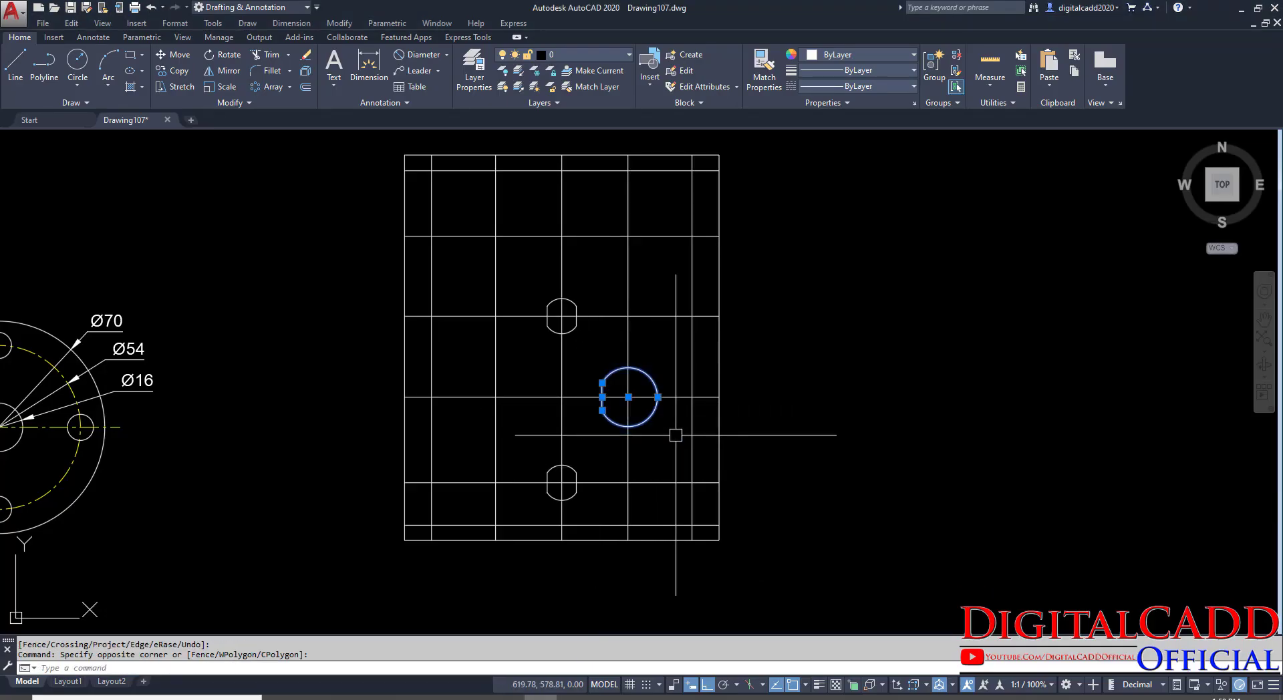
left_click(178, 71)
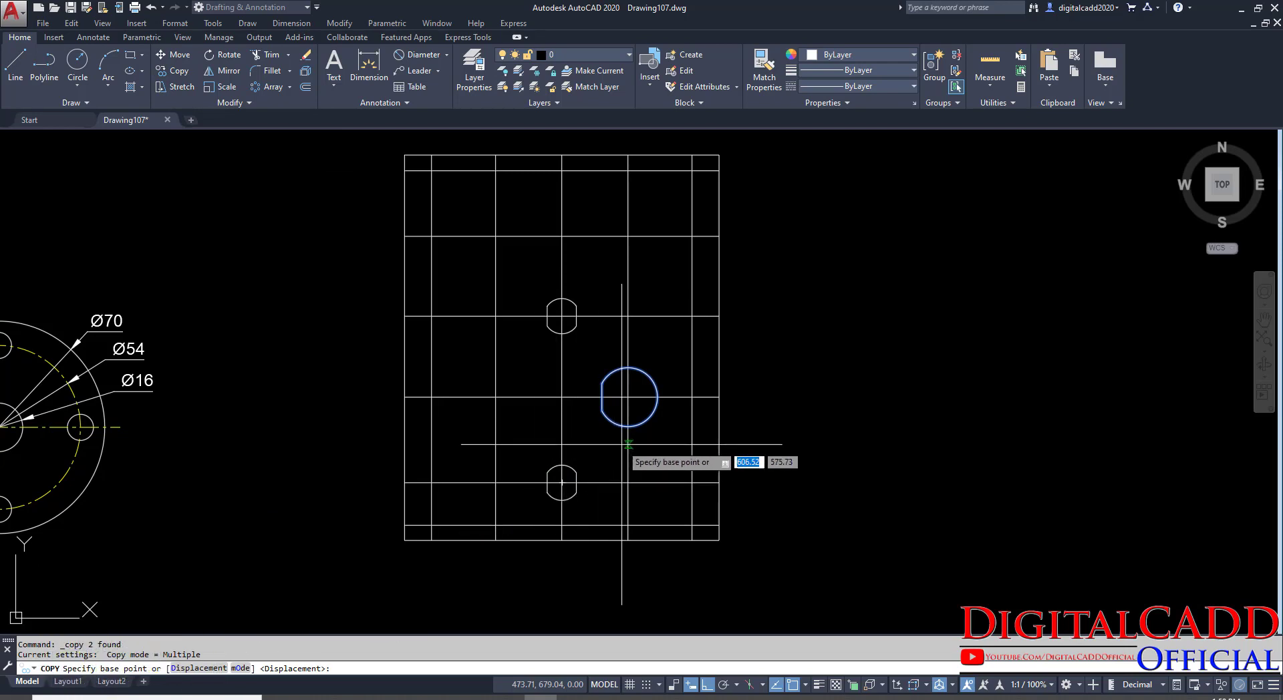
left_click(628, 398)
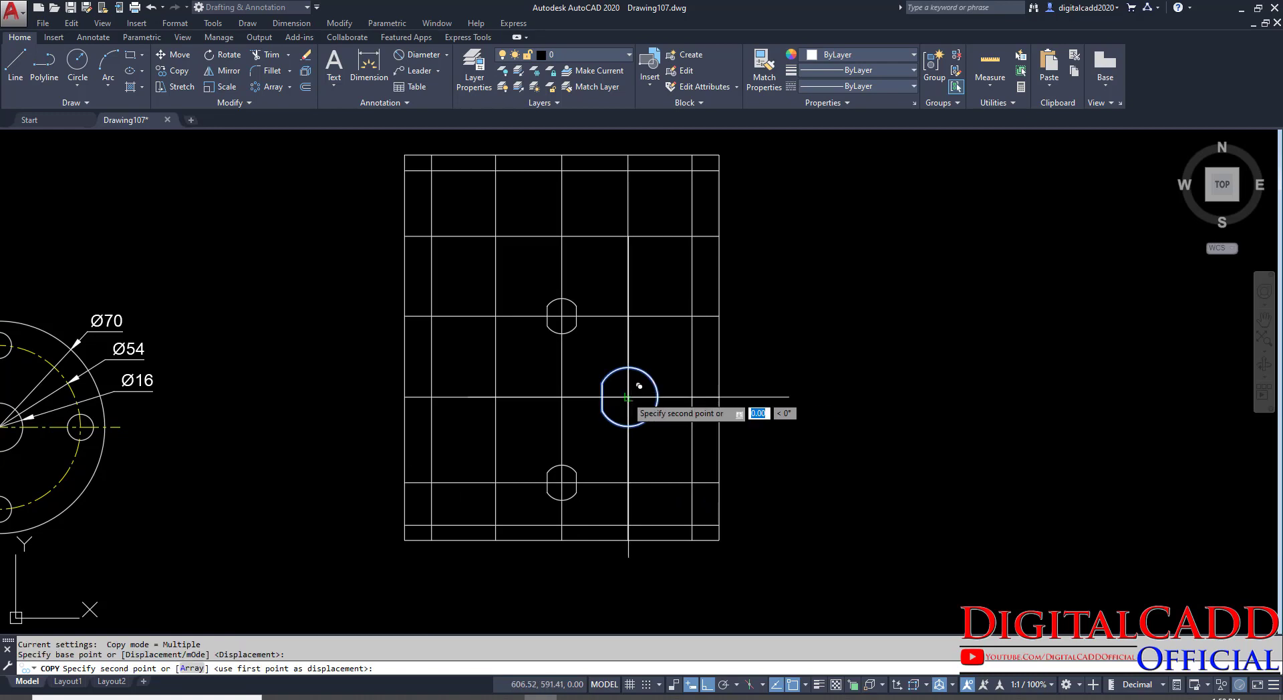
left_click(635, 235)
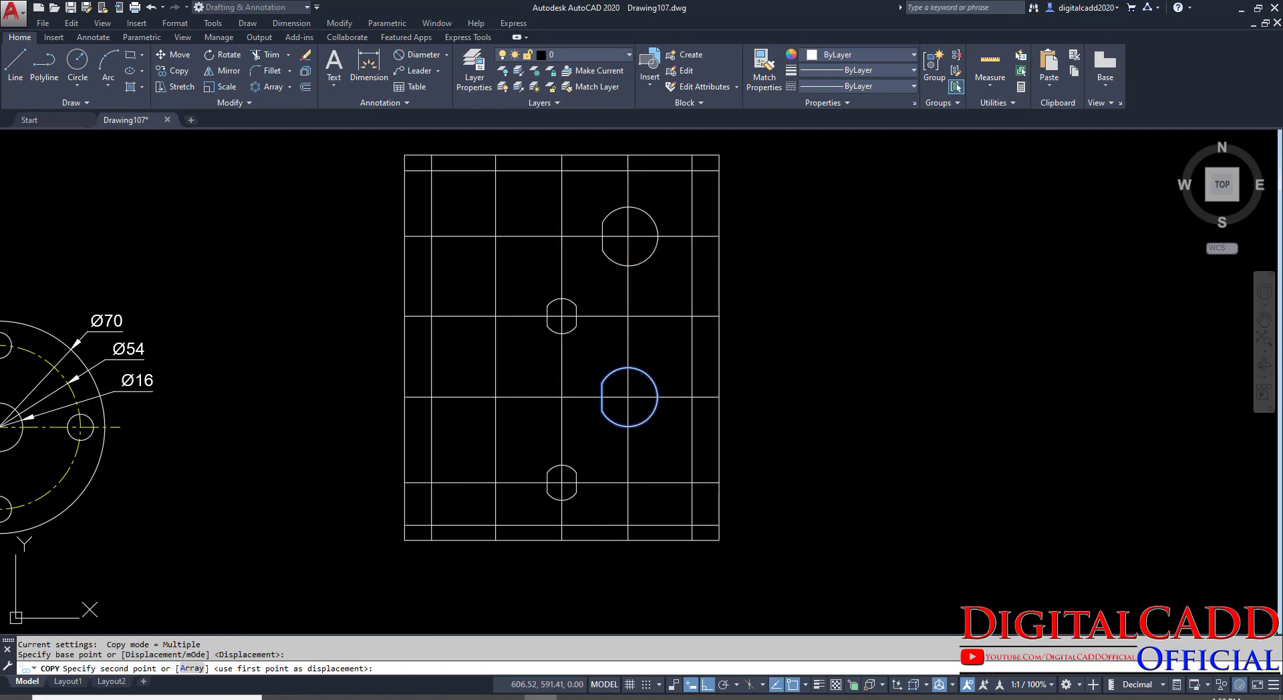
left_click(496, 235)
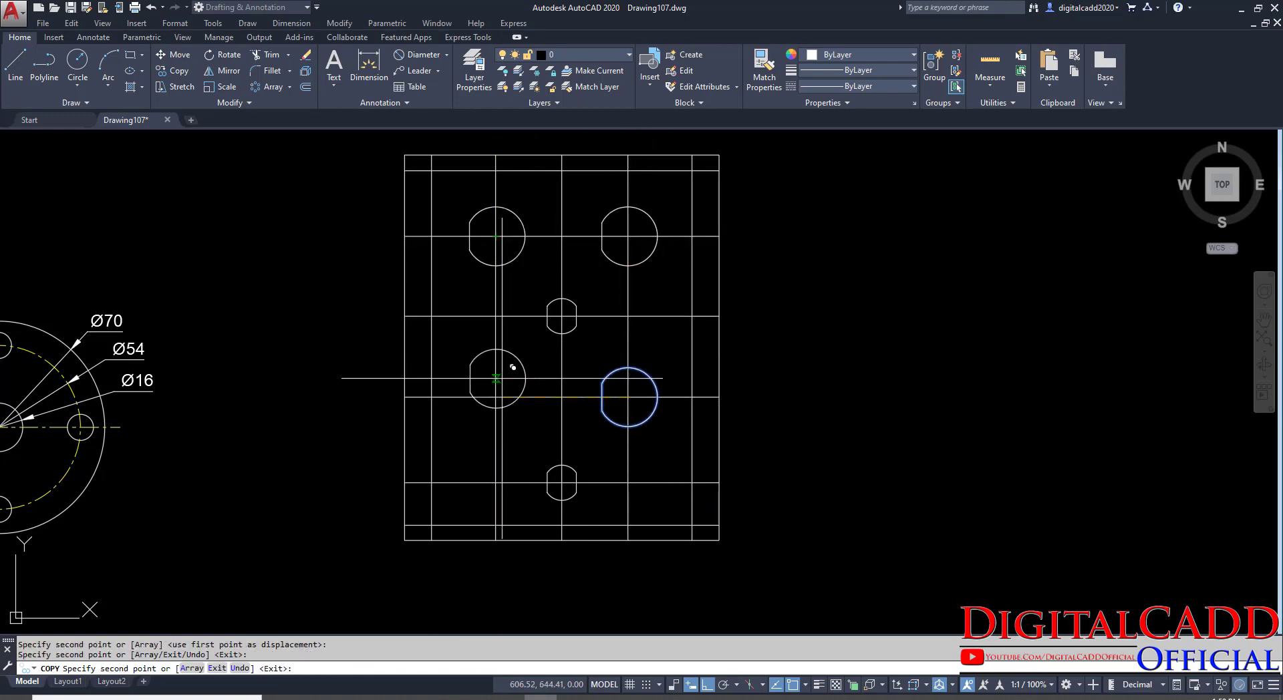
left_click(496, 397)
key("Return")
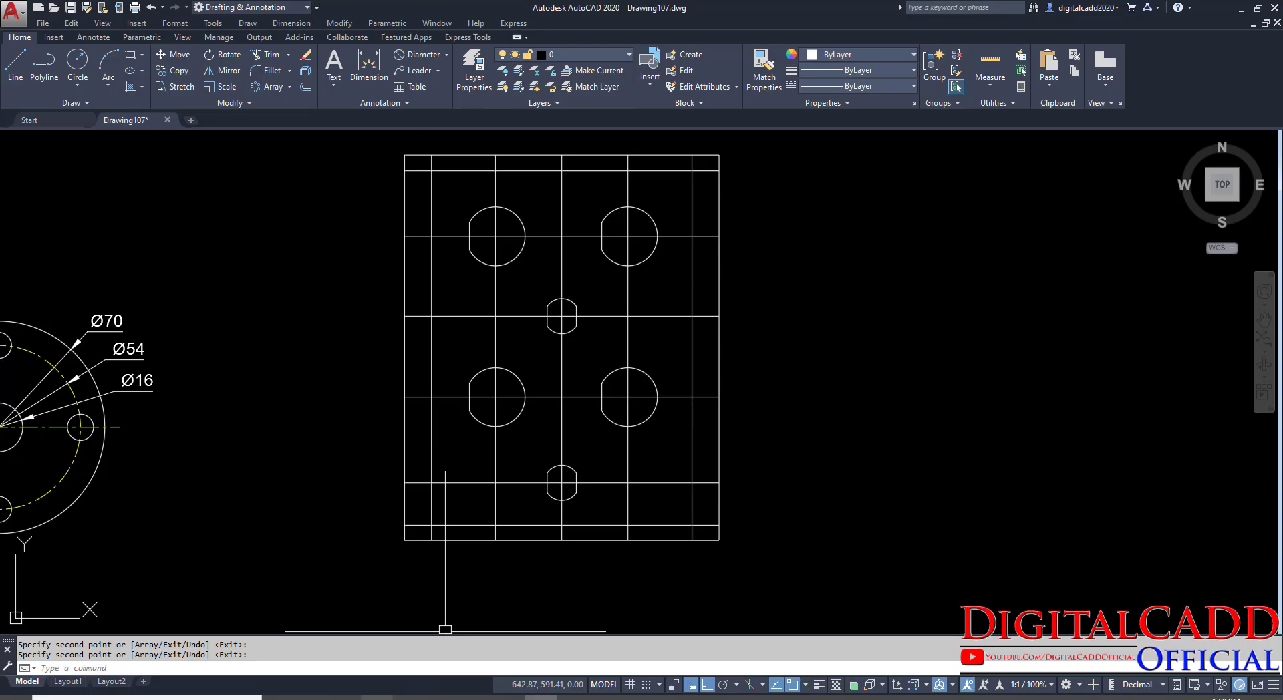
Check the small hole size in the reference PDF and draw a 4.2 mm diameter circle where the right hole line crosses the lowest construction line.
key("alt+Tab")
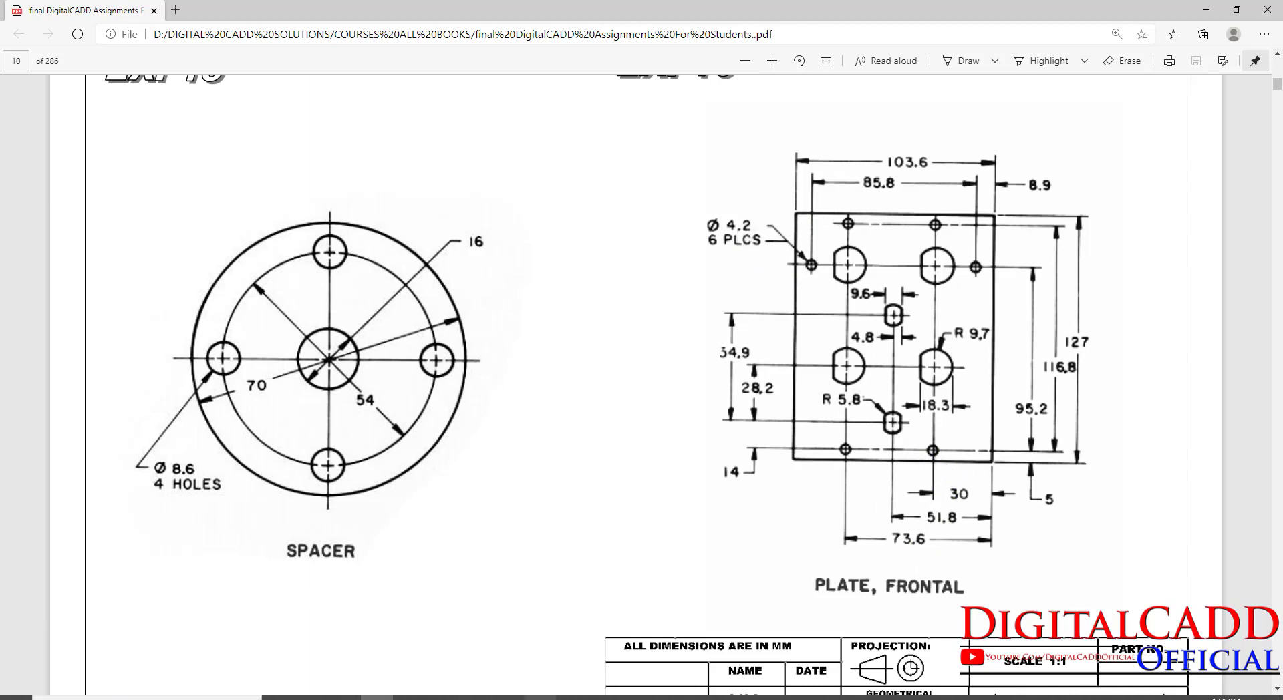
key("alt+Tab")
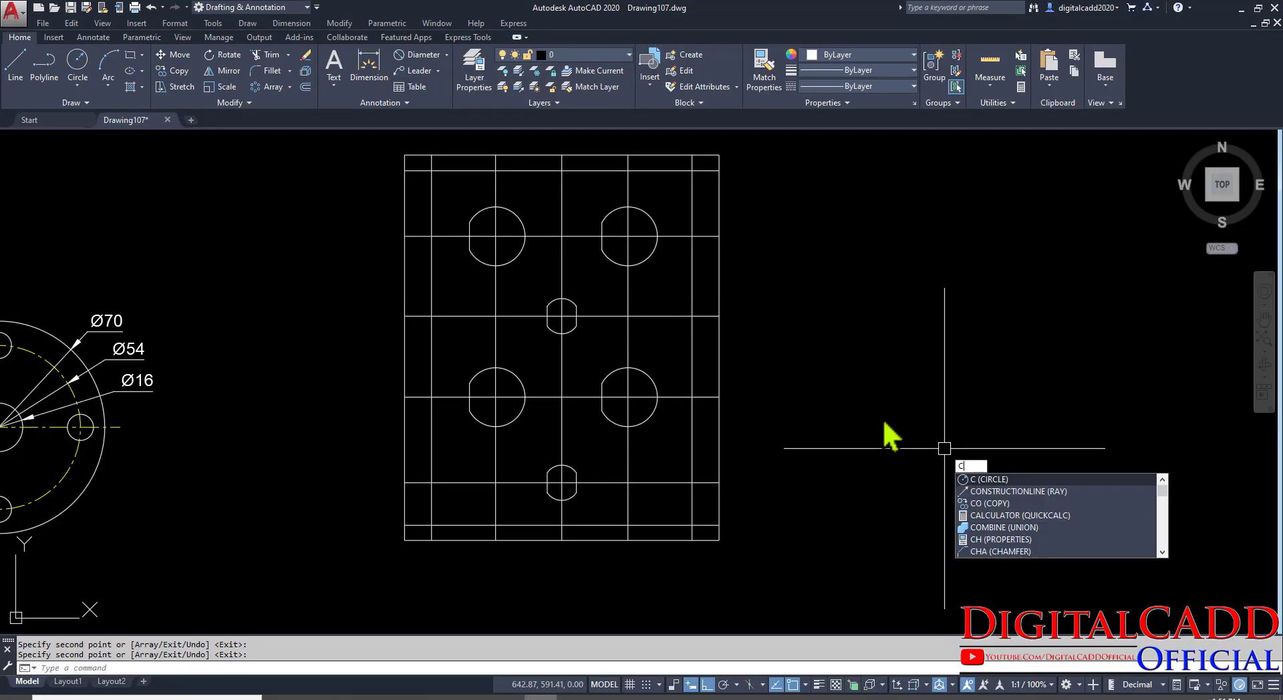
key("Return")
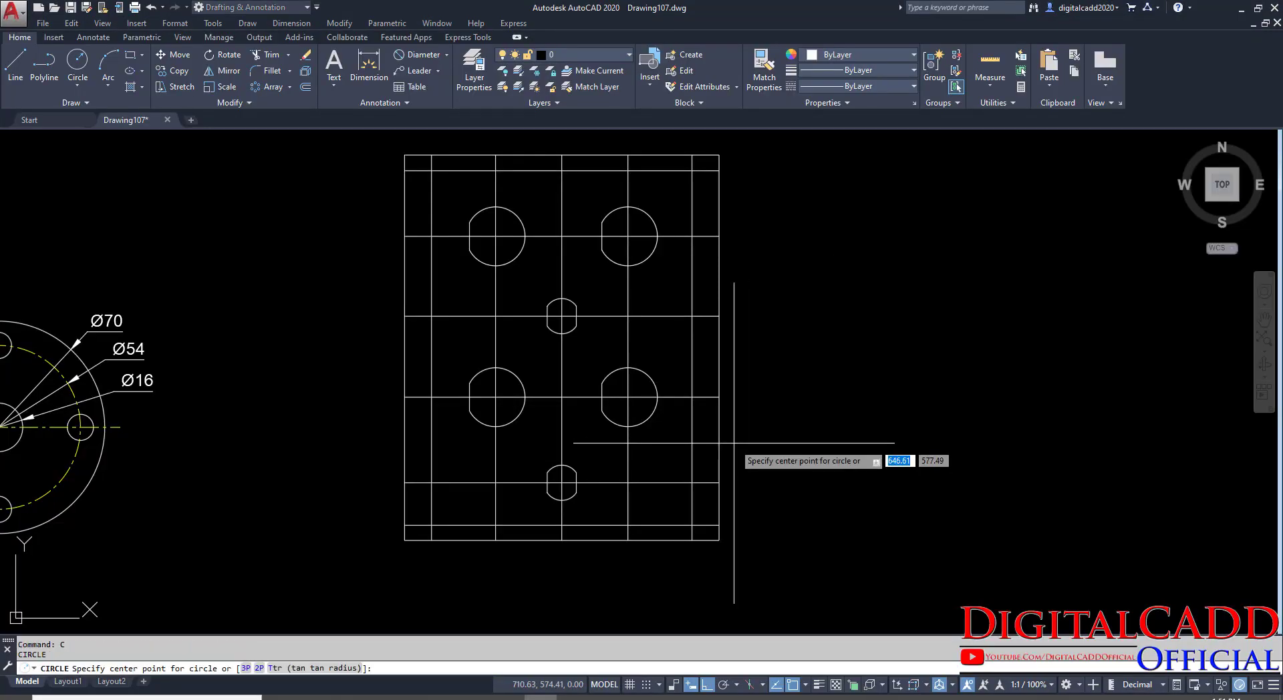
left_click(627, 527)
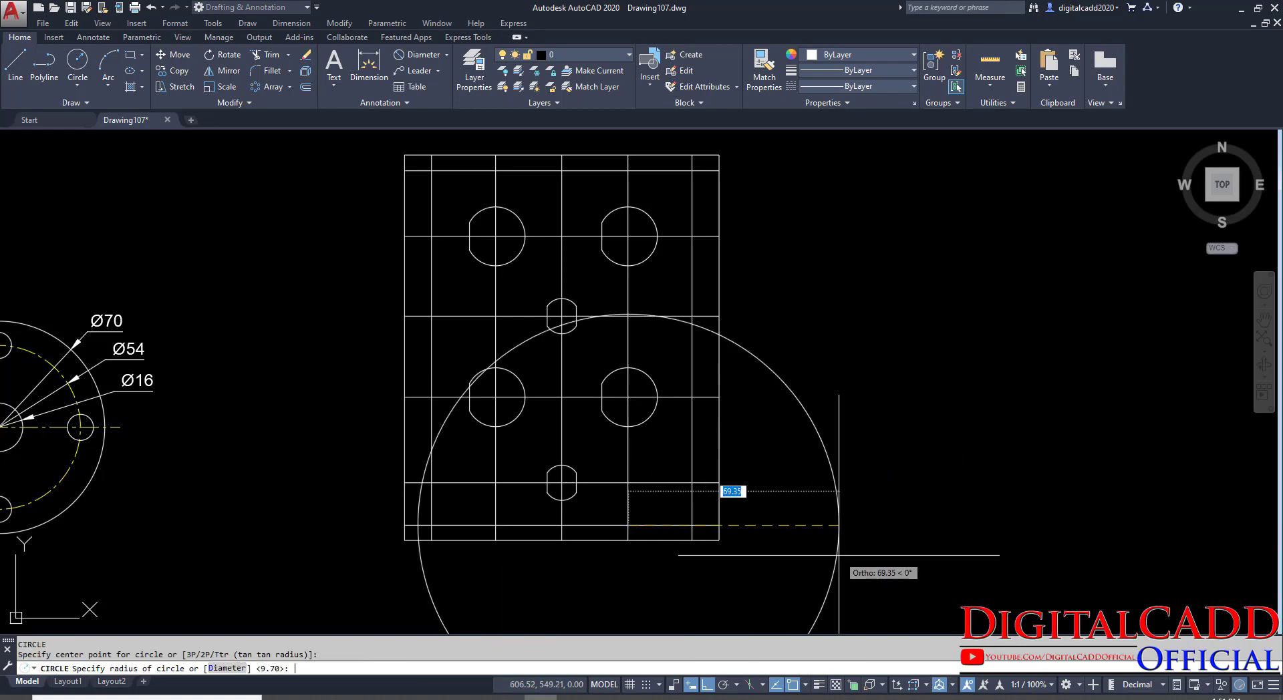
key("Return")
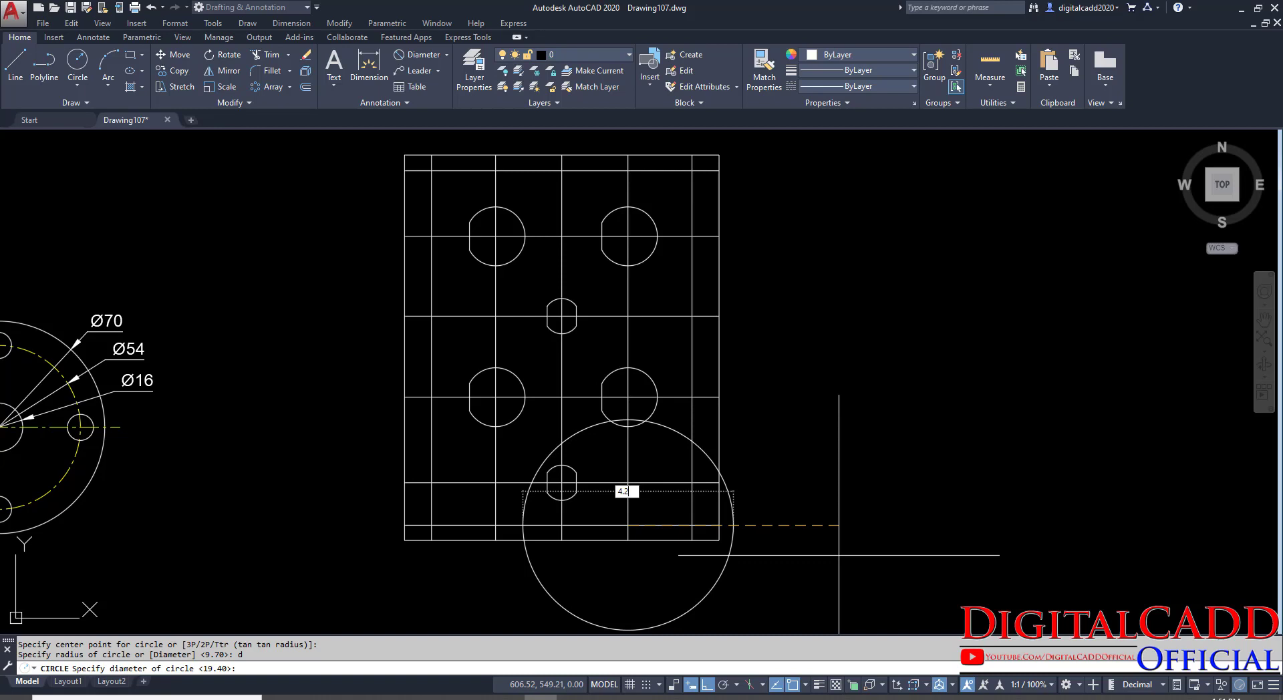
key("Return")
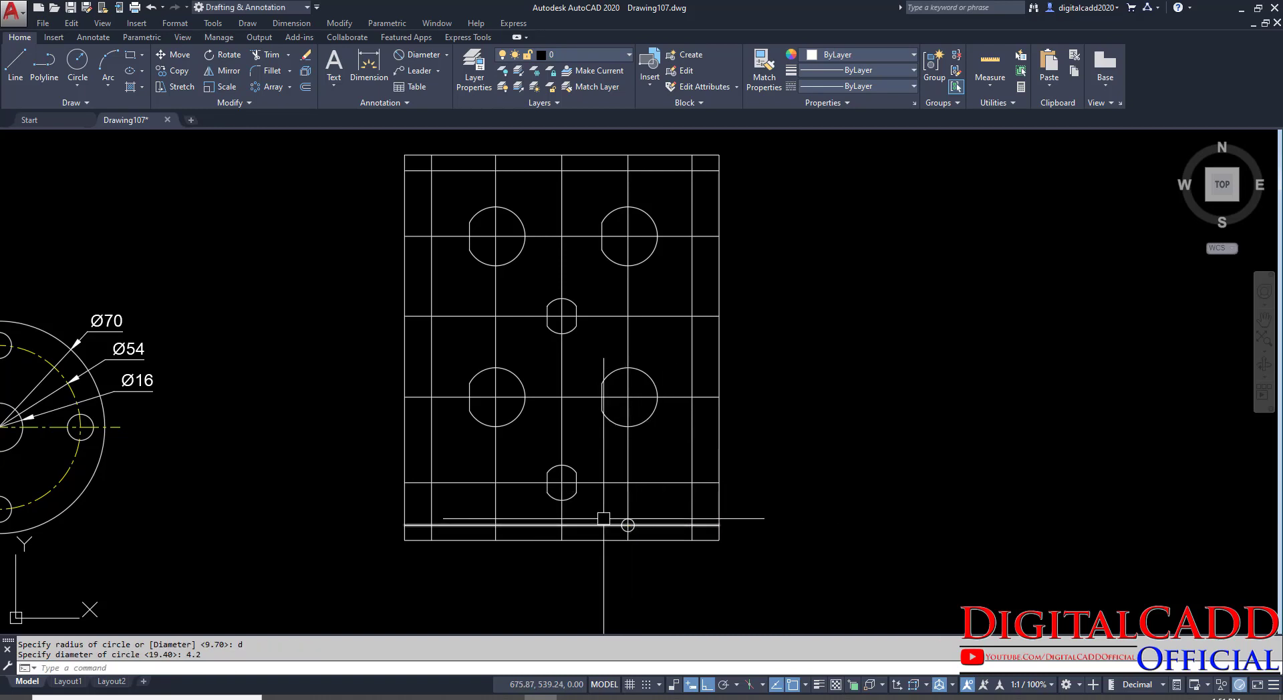
Copy the 4.2 mm circle from its centre to where the left hole line crosses the lowest construction line, checking the reference PDF.
left_click(611, 496)
left_click(672, 559)
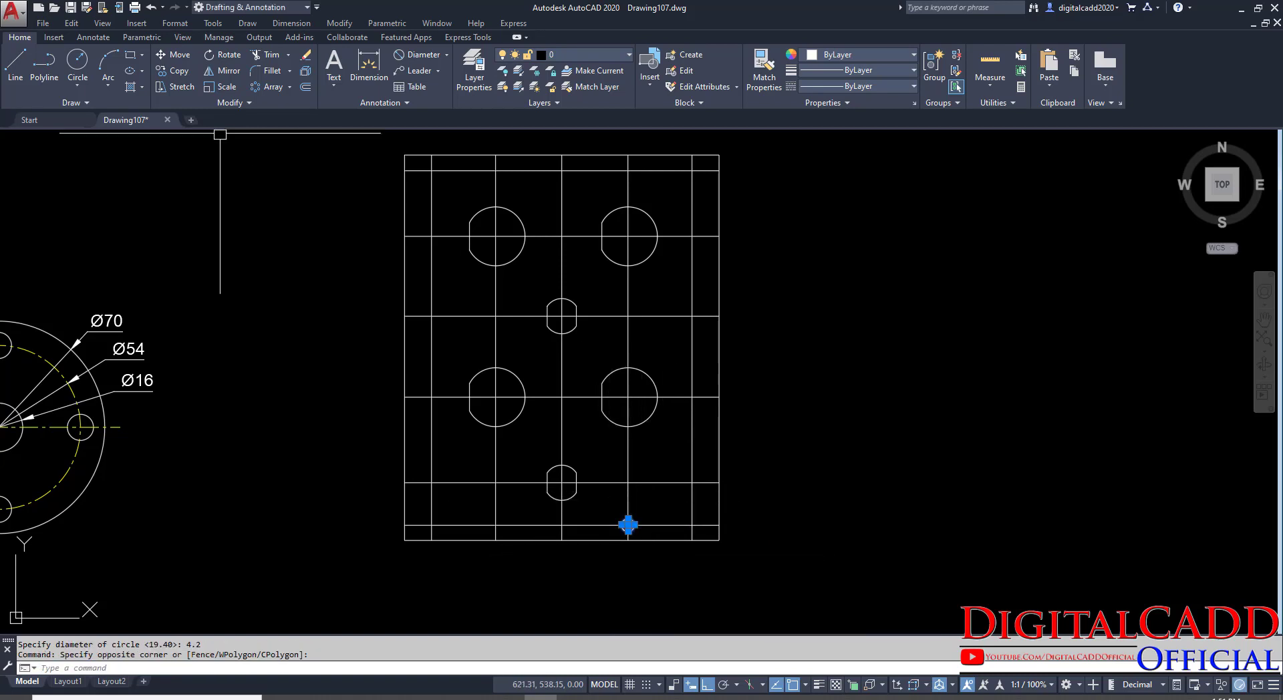
left_click(179, 71)
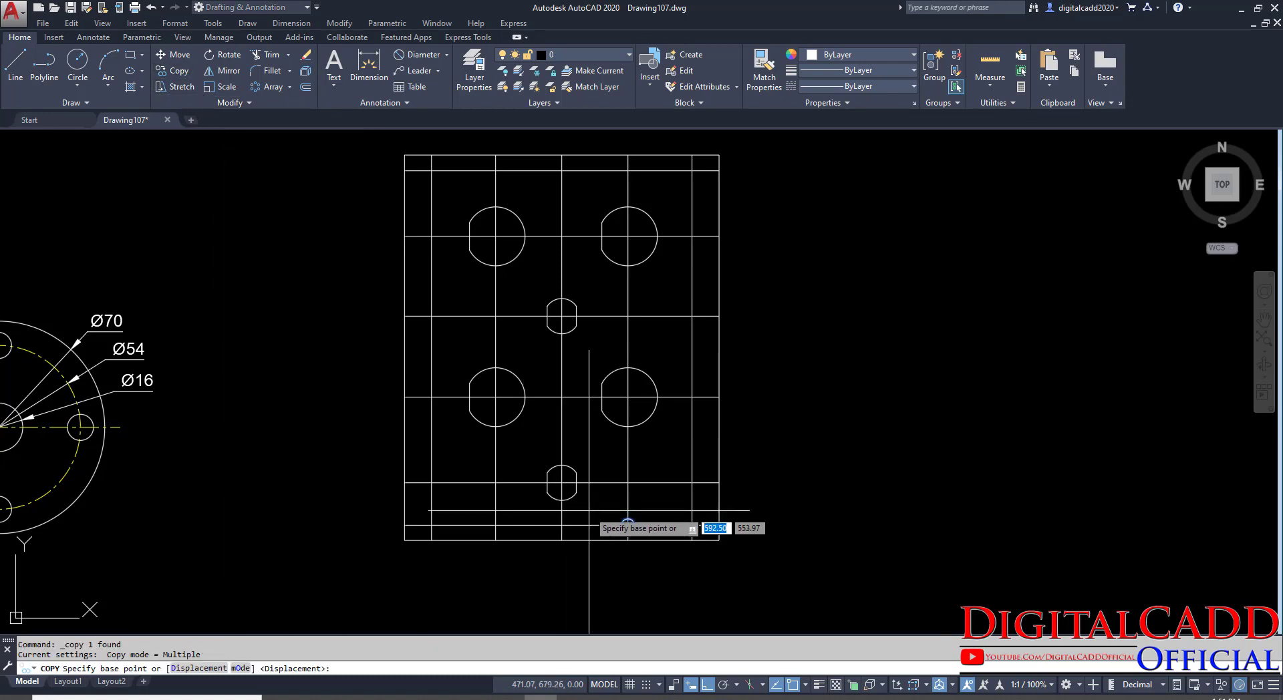
scroll(594, 511, "up", 5)
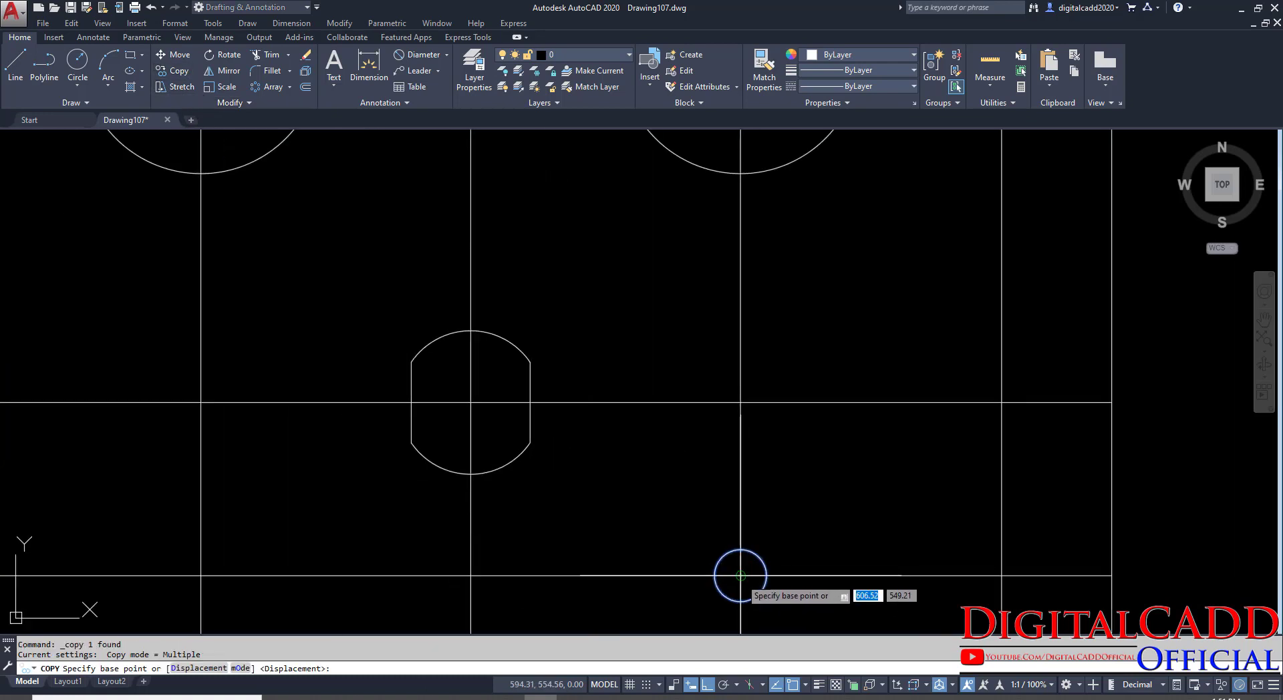
left_click(740, 576)
scroll(755, 560, "down", 4)
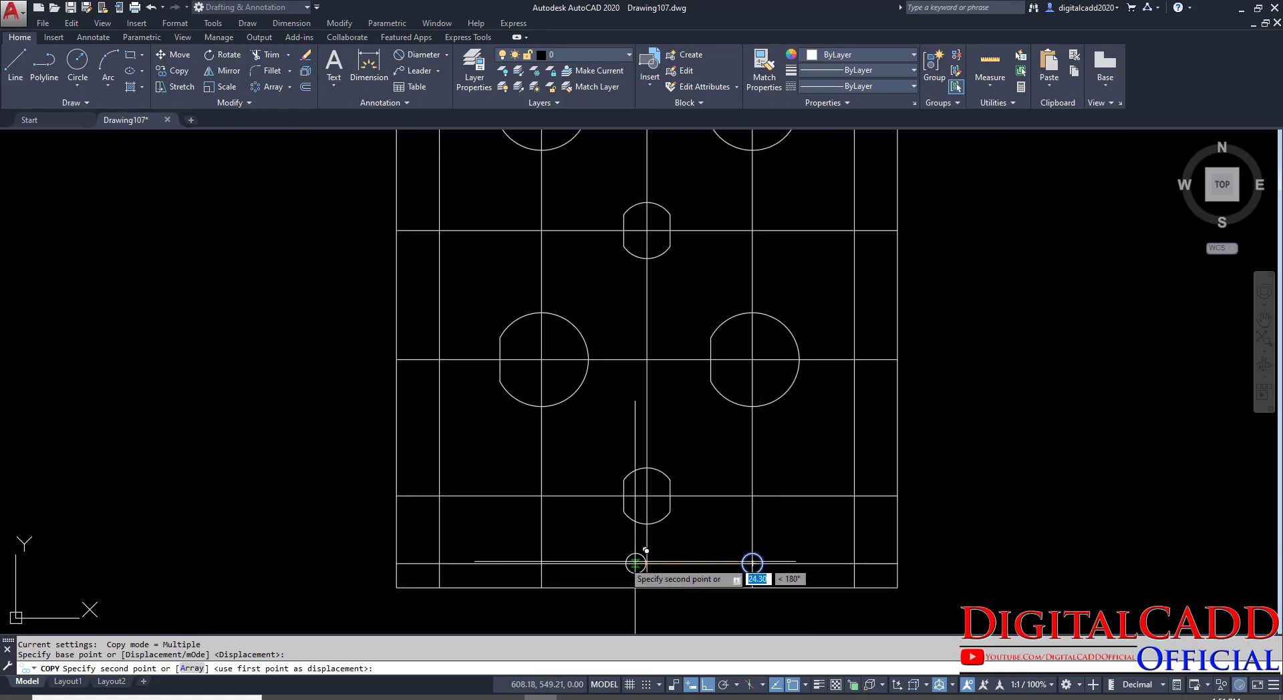
left_click(377, 697)
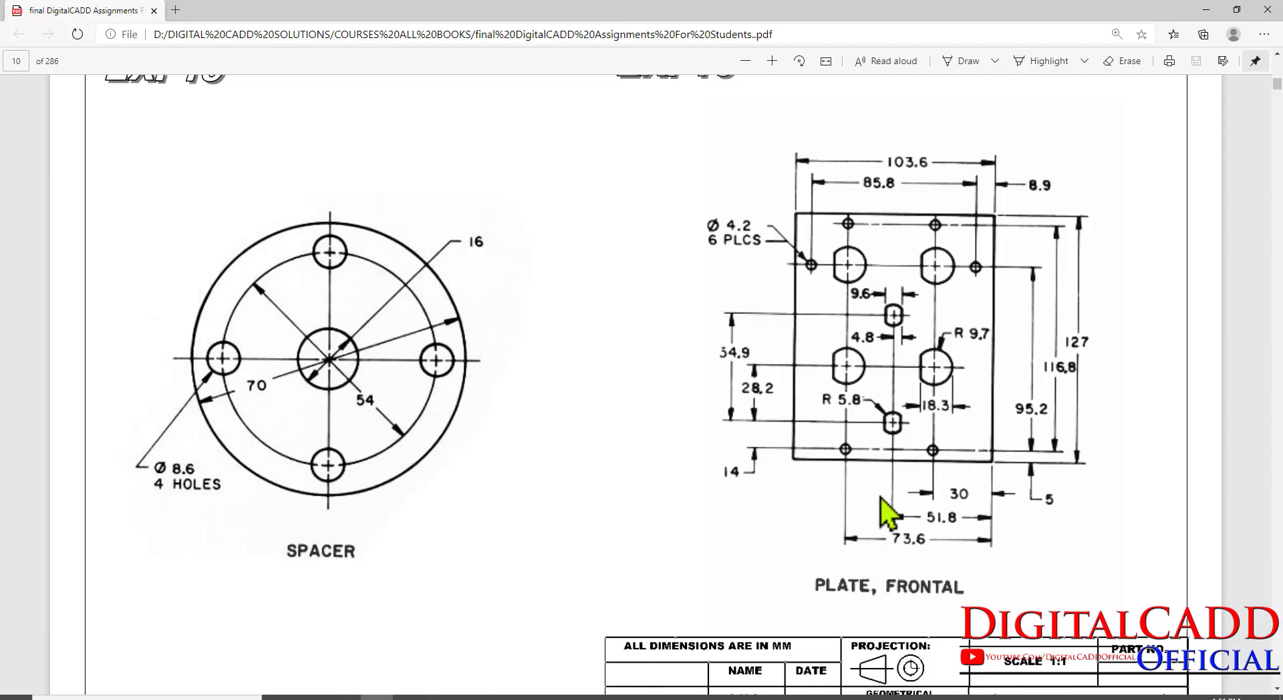
left_click(540, 698)
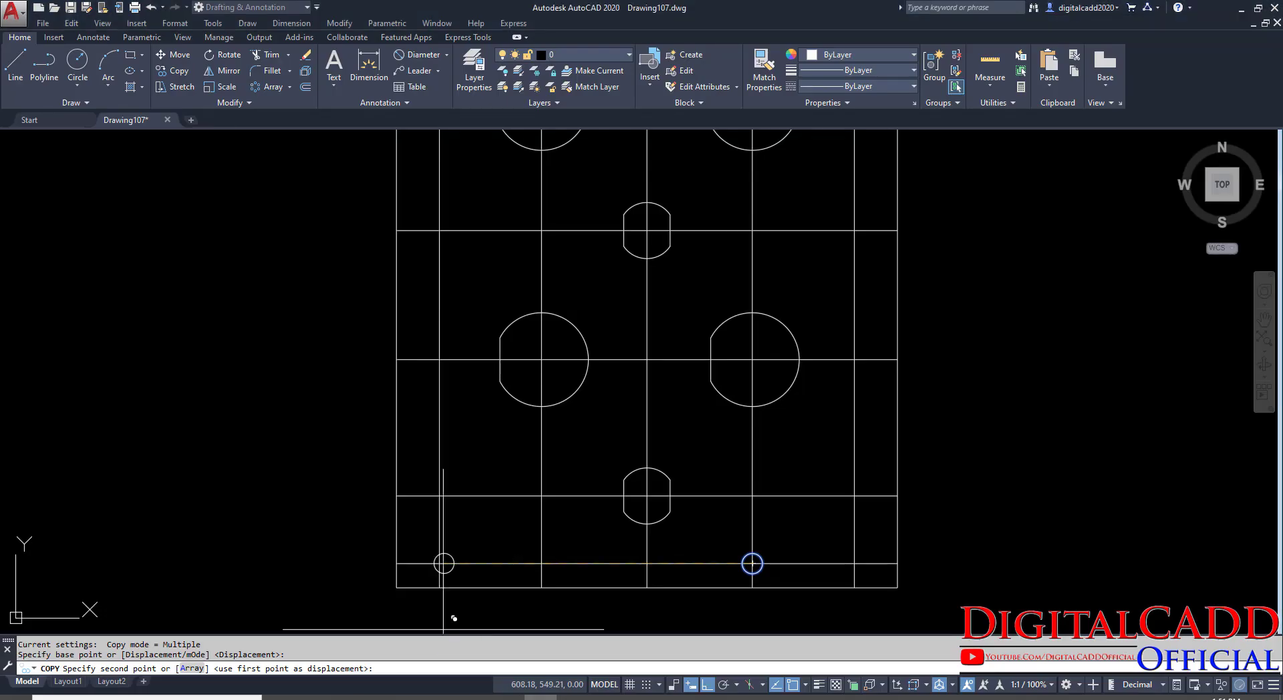
left_click(542, 564)
Copy the circle to both outer vertical lines on the upper hole row and both hole lines on the topmost construction line, consulting the PDF.
scroll(525, 575, "down", 2)
left_click(728, 220)
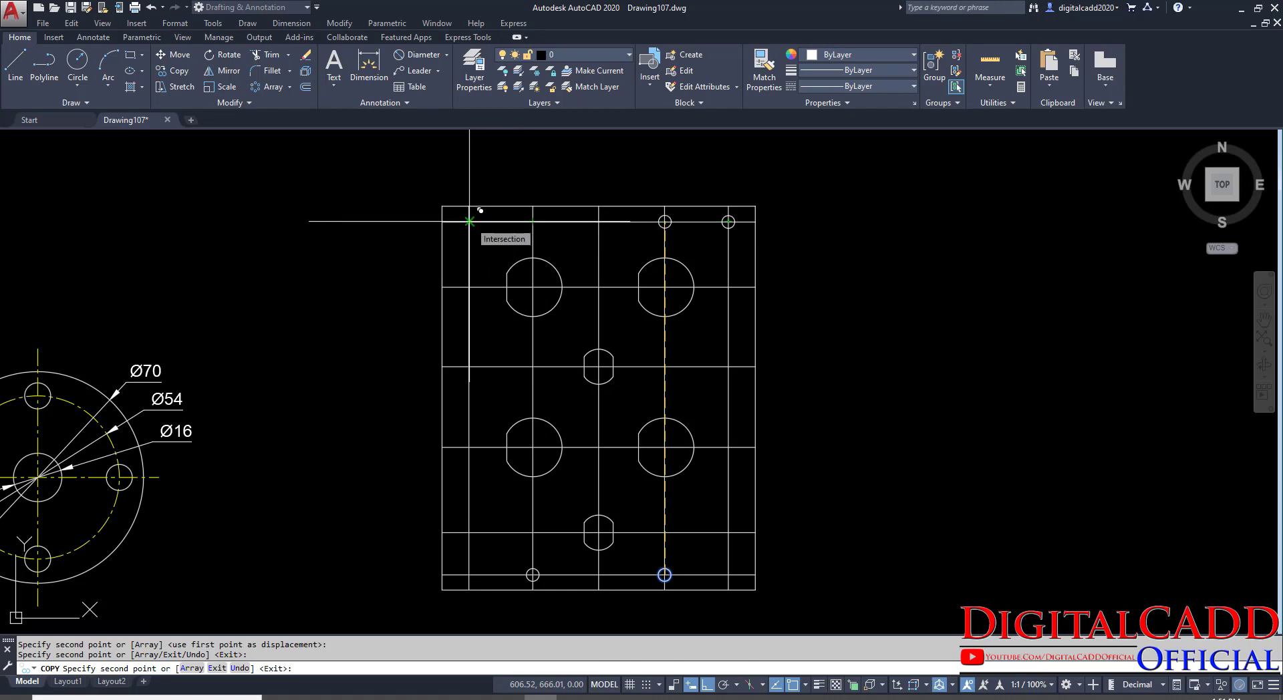
key("alt+Tab")
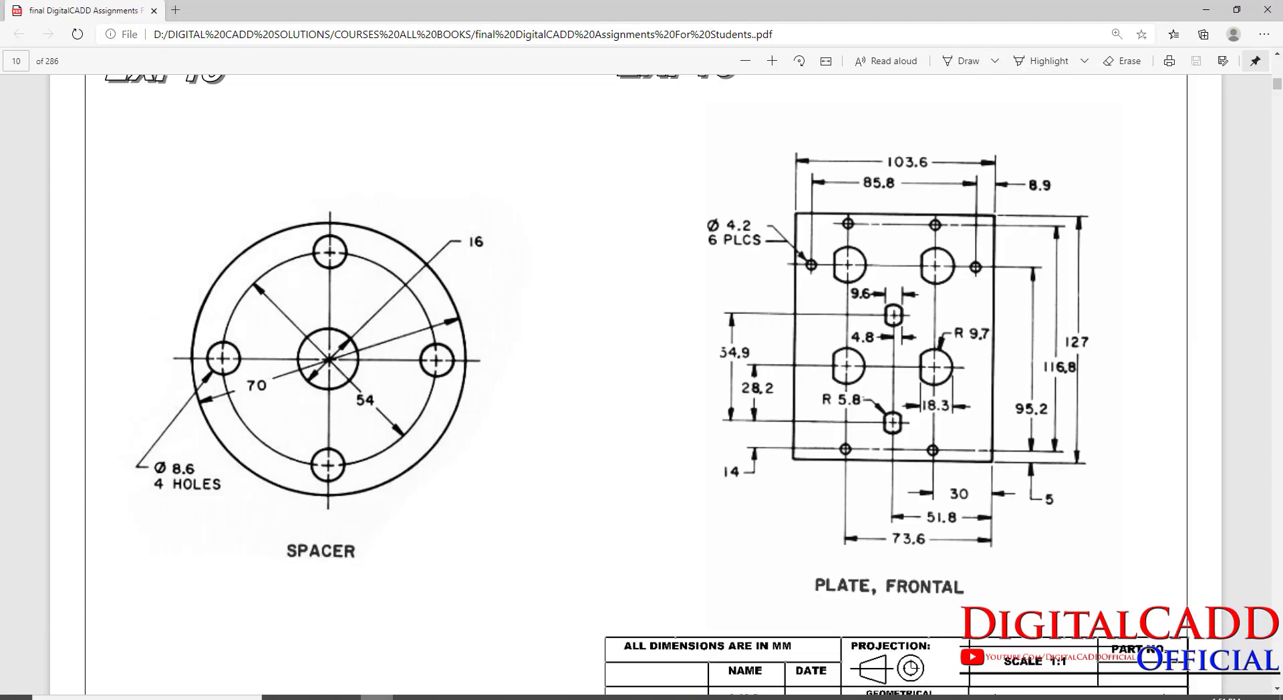
key("alt+Tab")
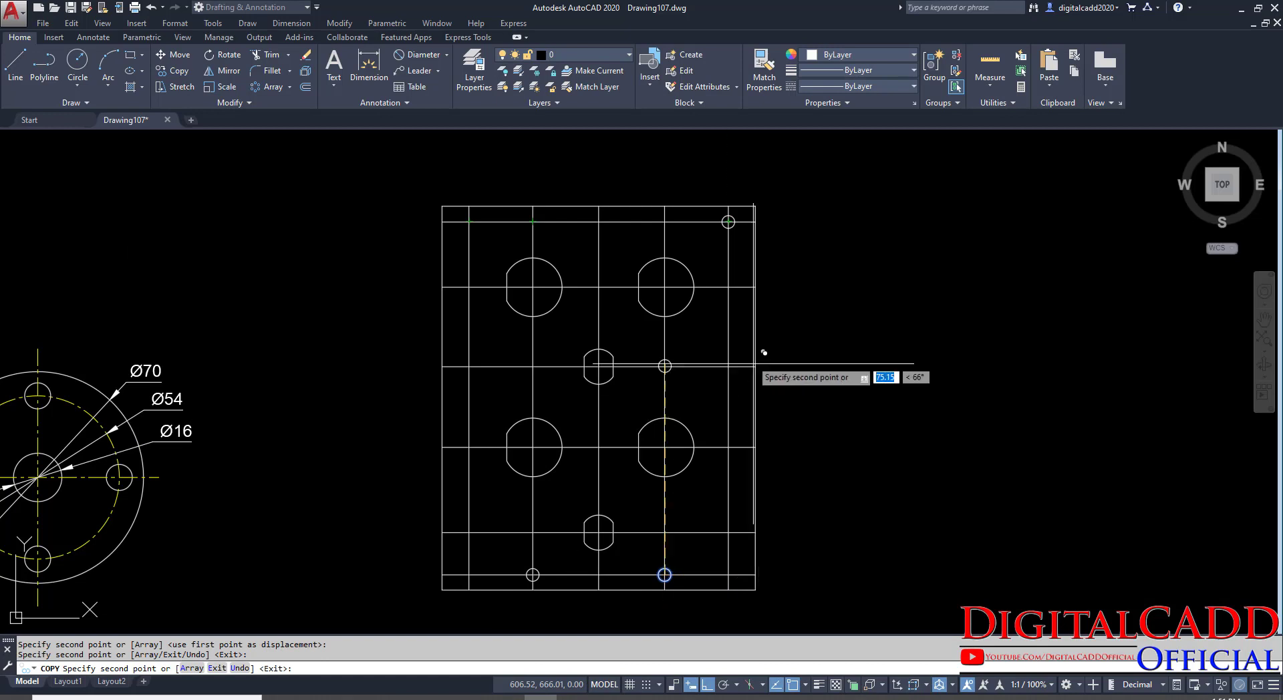
left_click(728, 287)
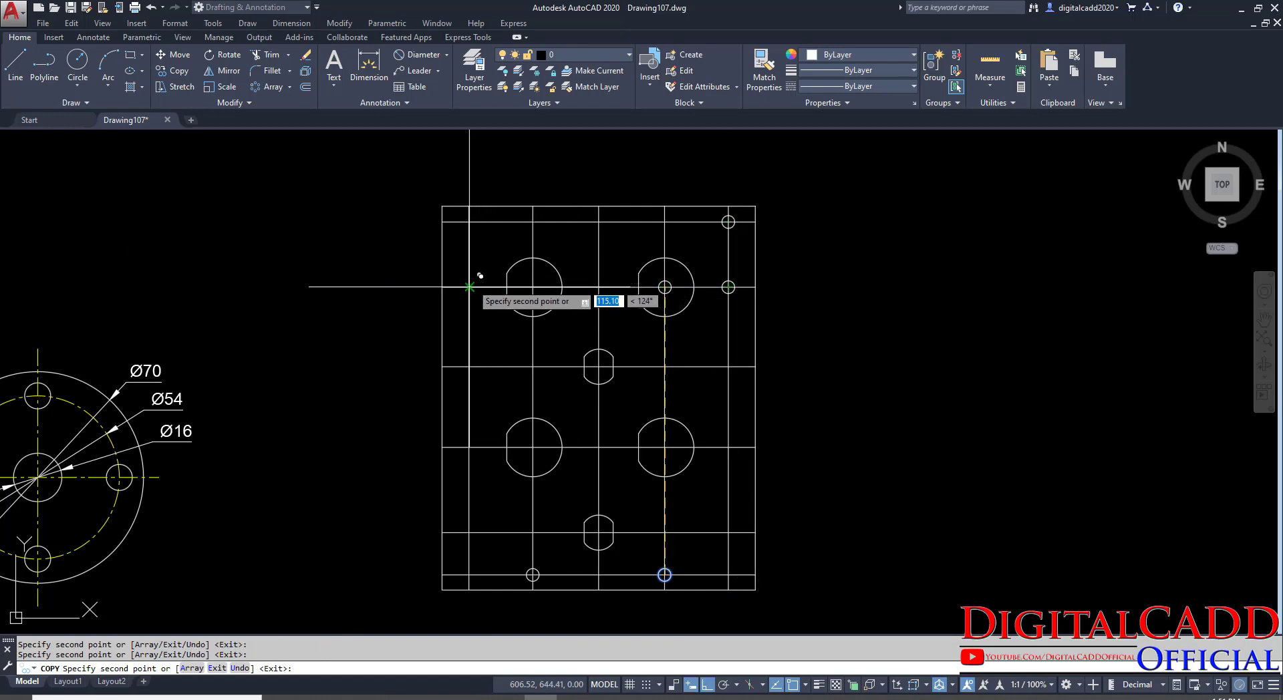
left_click(532, 221)
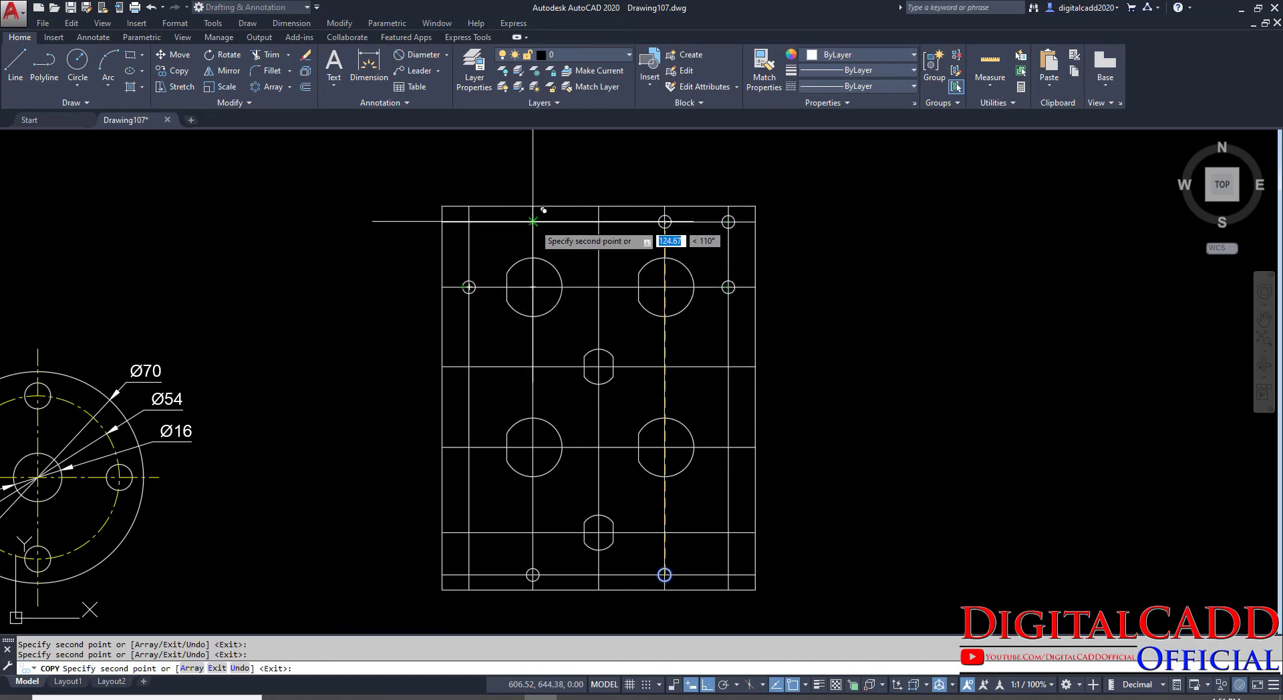
left_click(664, 222)
key("Return")
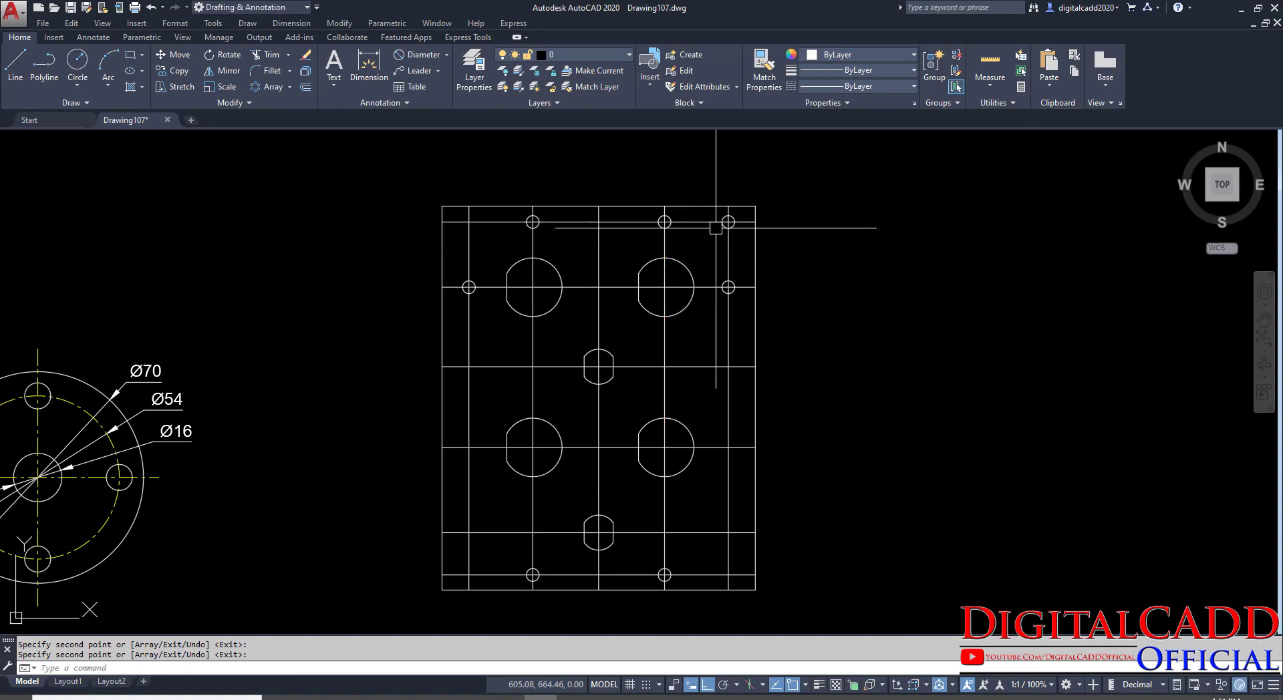
Erase the stray small circle at the upper-right corner intersection of the construction lines and save the drawing.
left_click(715, 229)
left_click(729, 223)
left_click(709, 177)
left_click(784, 259)
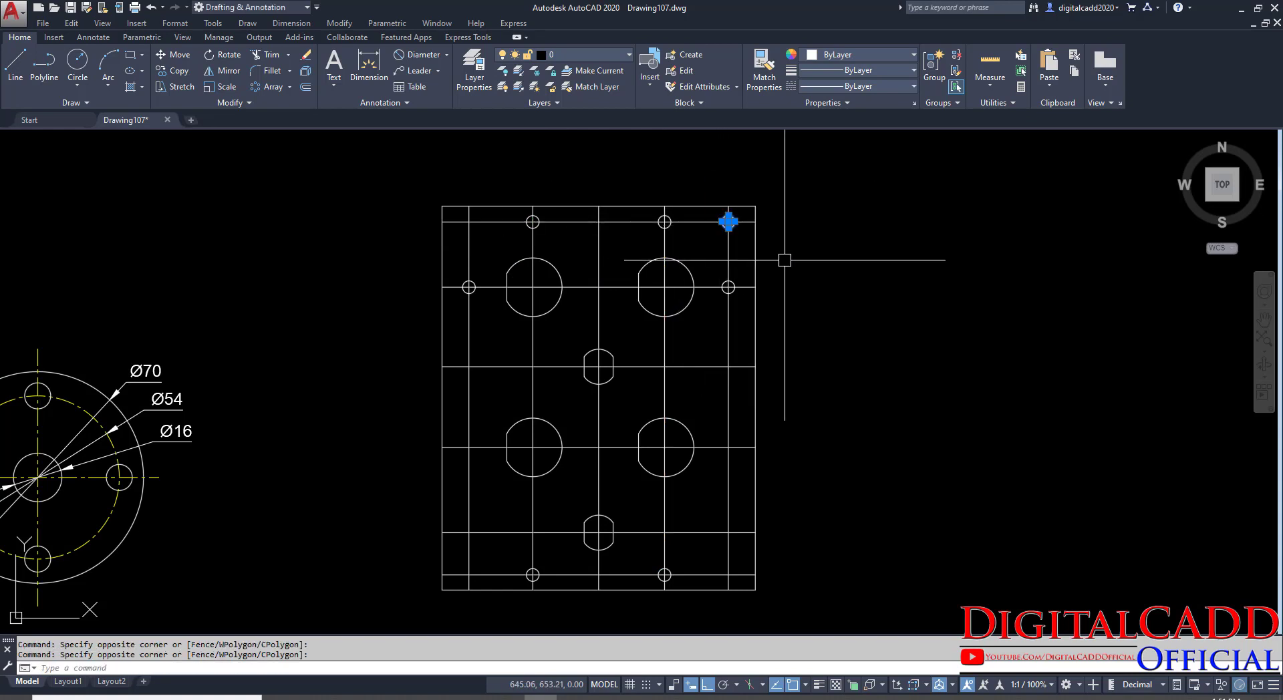
key("Delete")
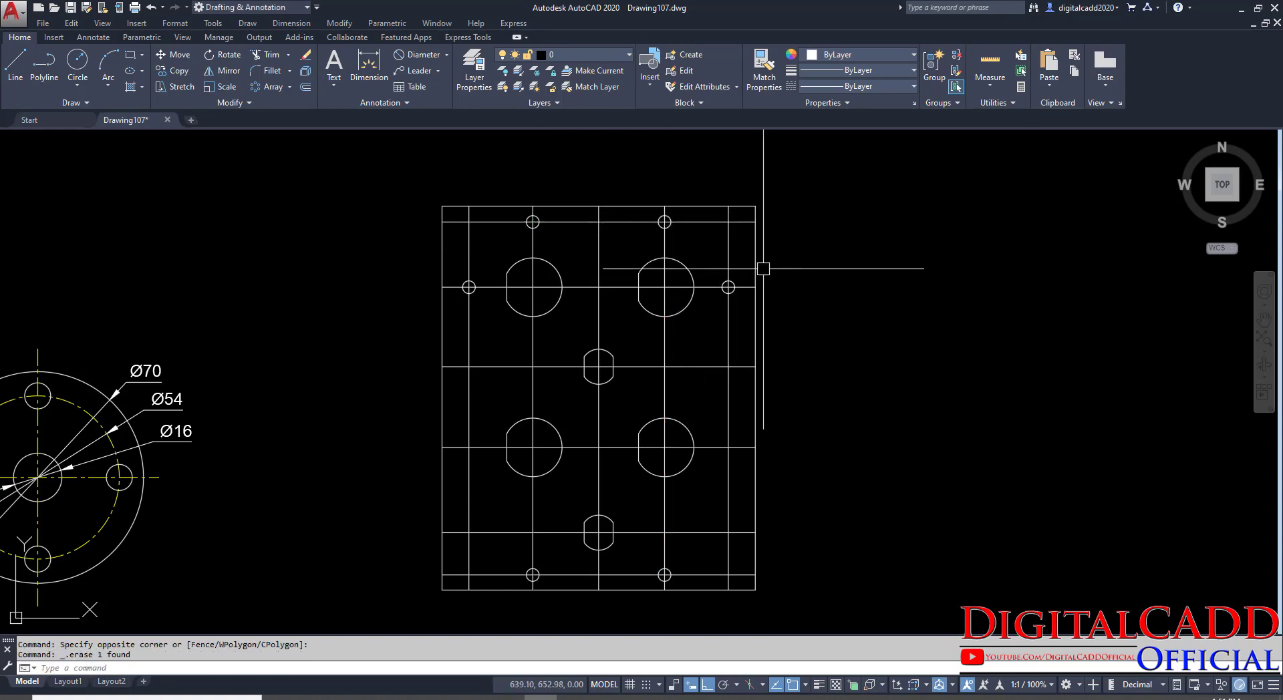
key("ctrl+s")
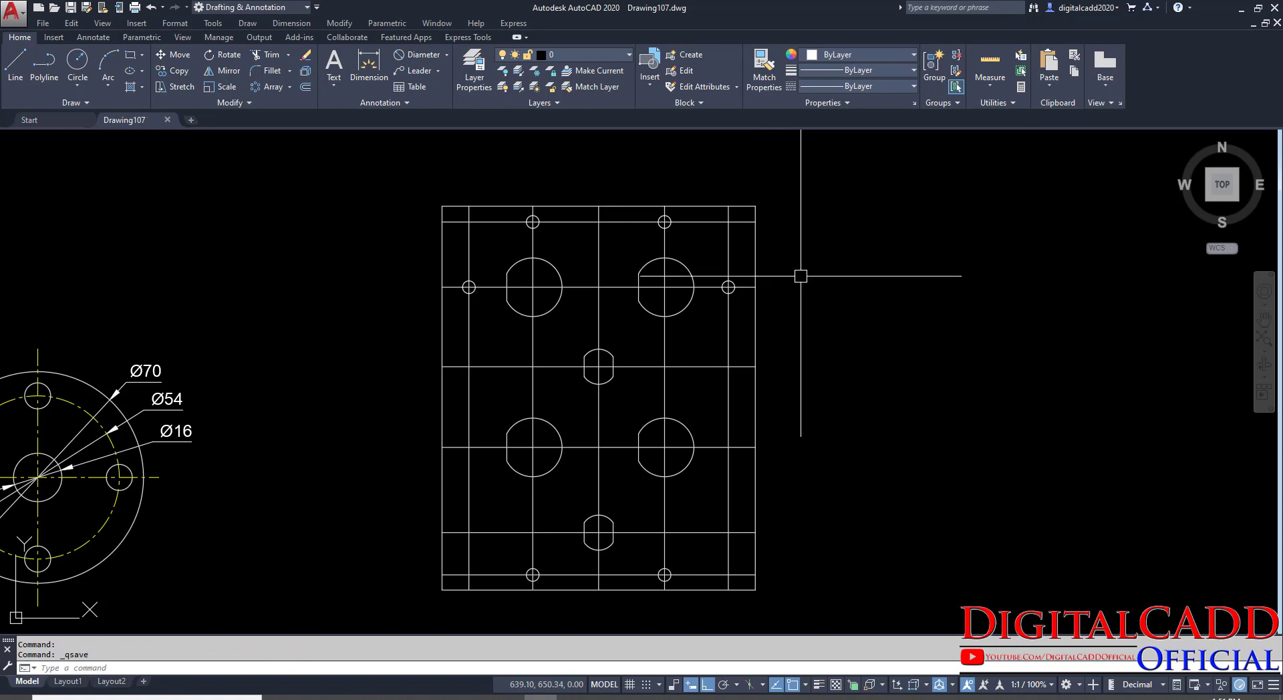
Match the properties of the spacer's yellow dash-dot bolt circle onto all the frontal plate's vertical and horizontal construction lines.
middle_click_drag(731, 435, 817, 400)
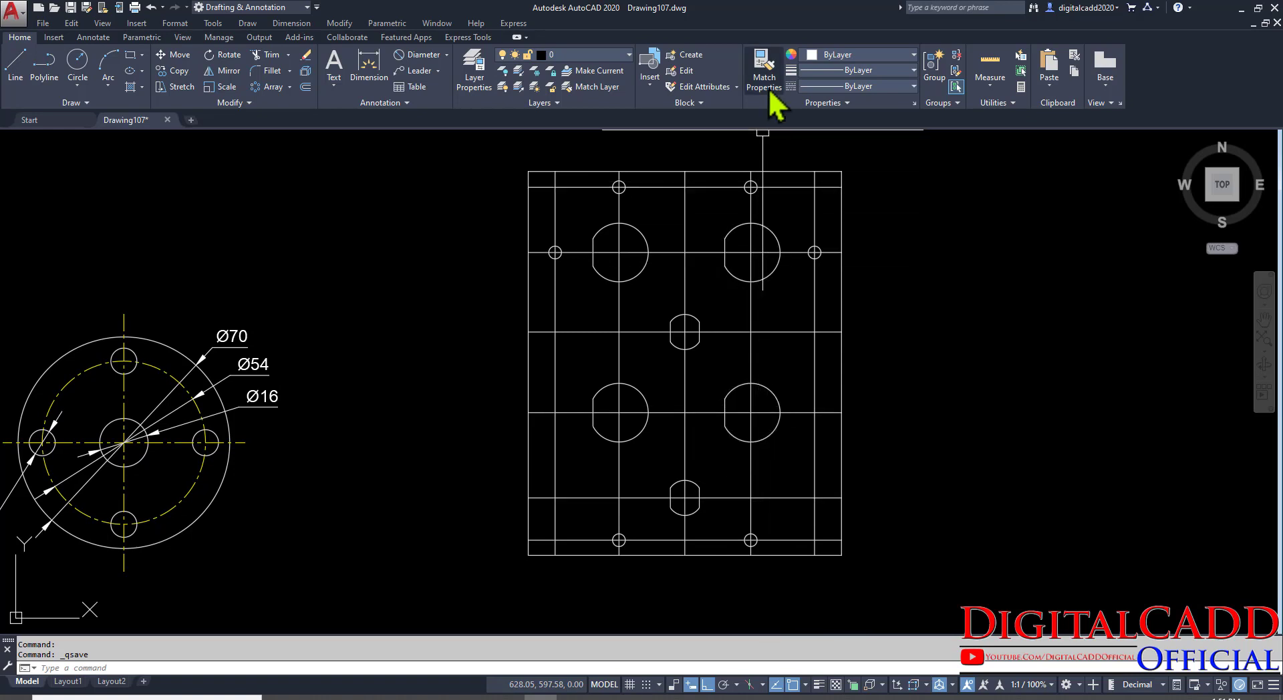
left_click(196, 483)
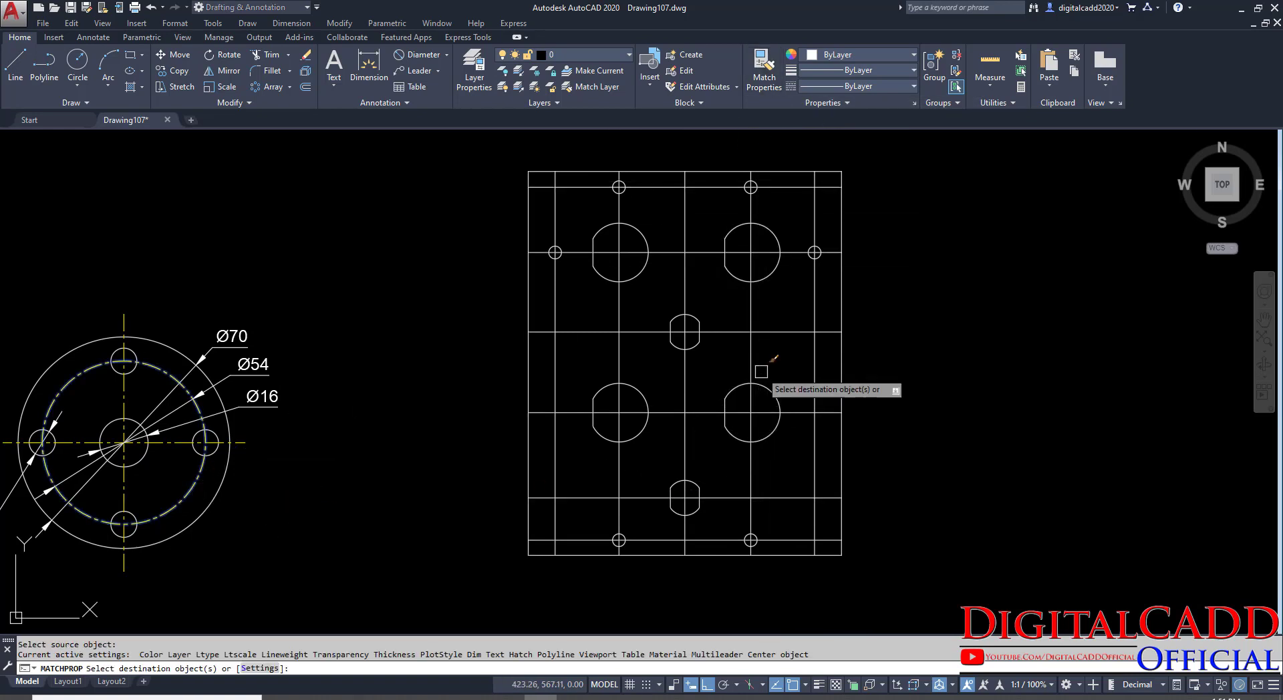
left_click(828, 301)
left_click(736, 358)
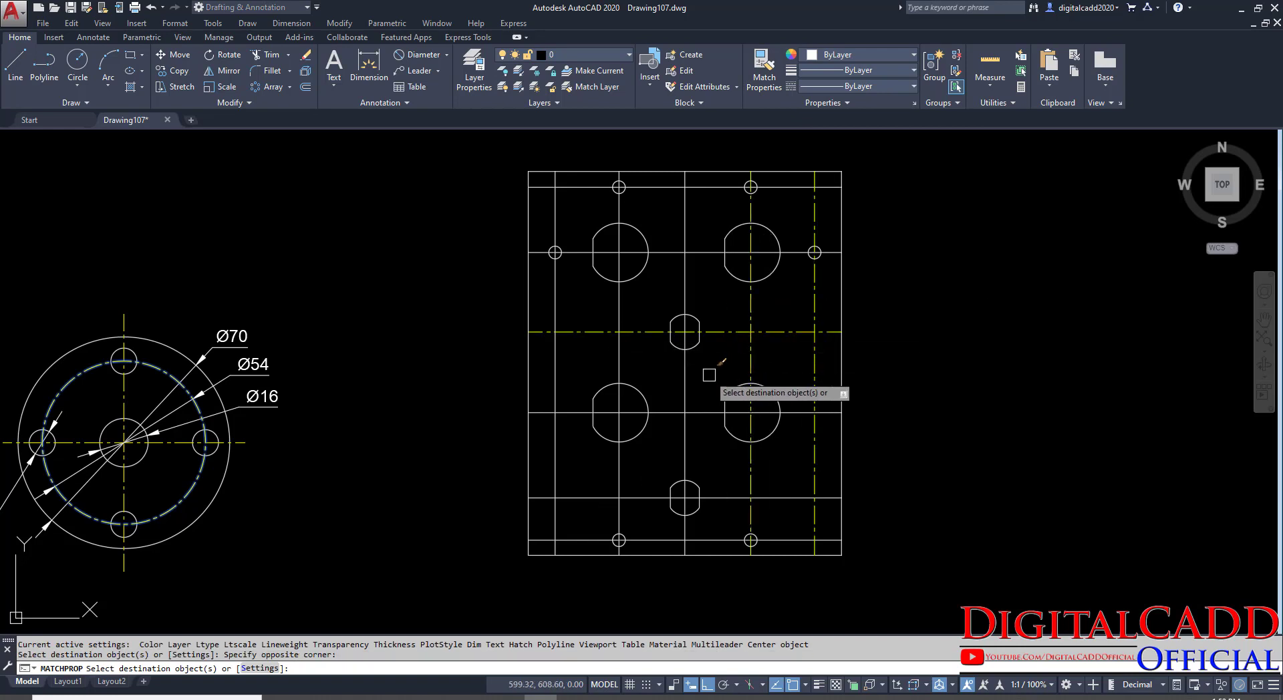
left_click(708, 377)
left_click(671, 423)
left_click(644, 468)
left_click(551, 508)
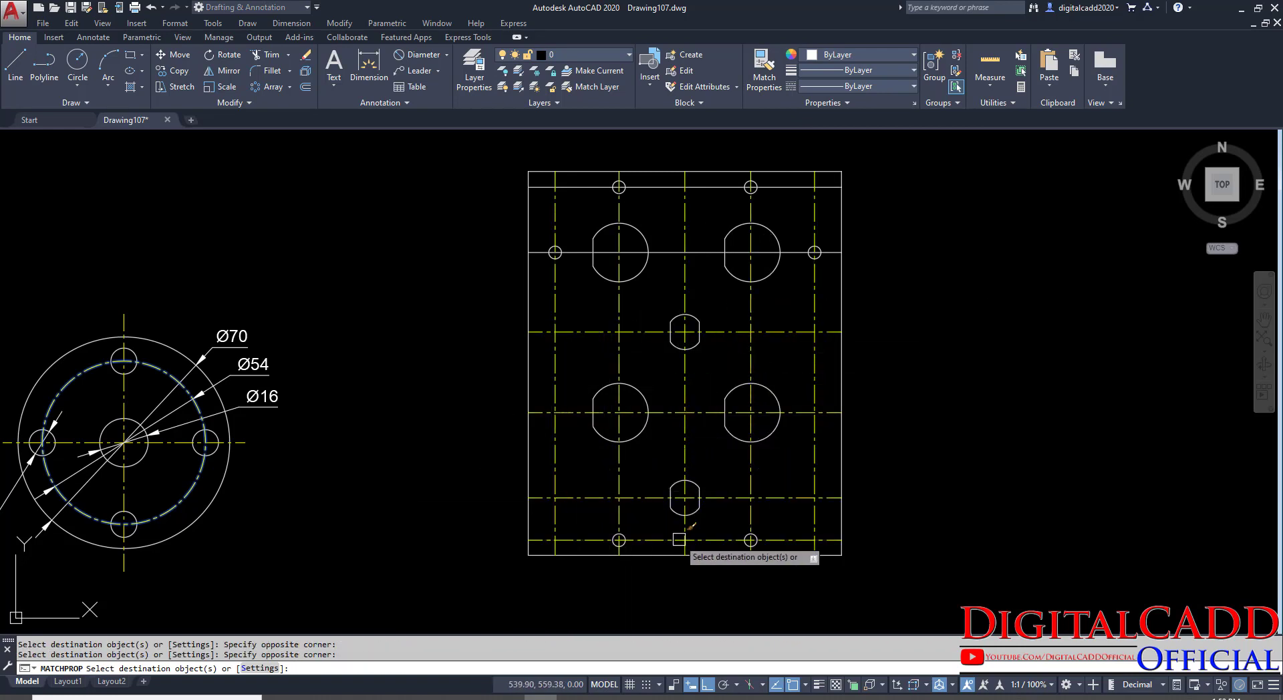
left_click(791, 252)
left_click(787, 188)
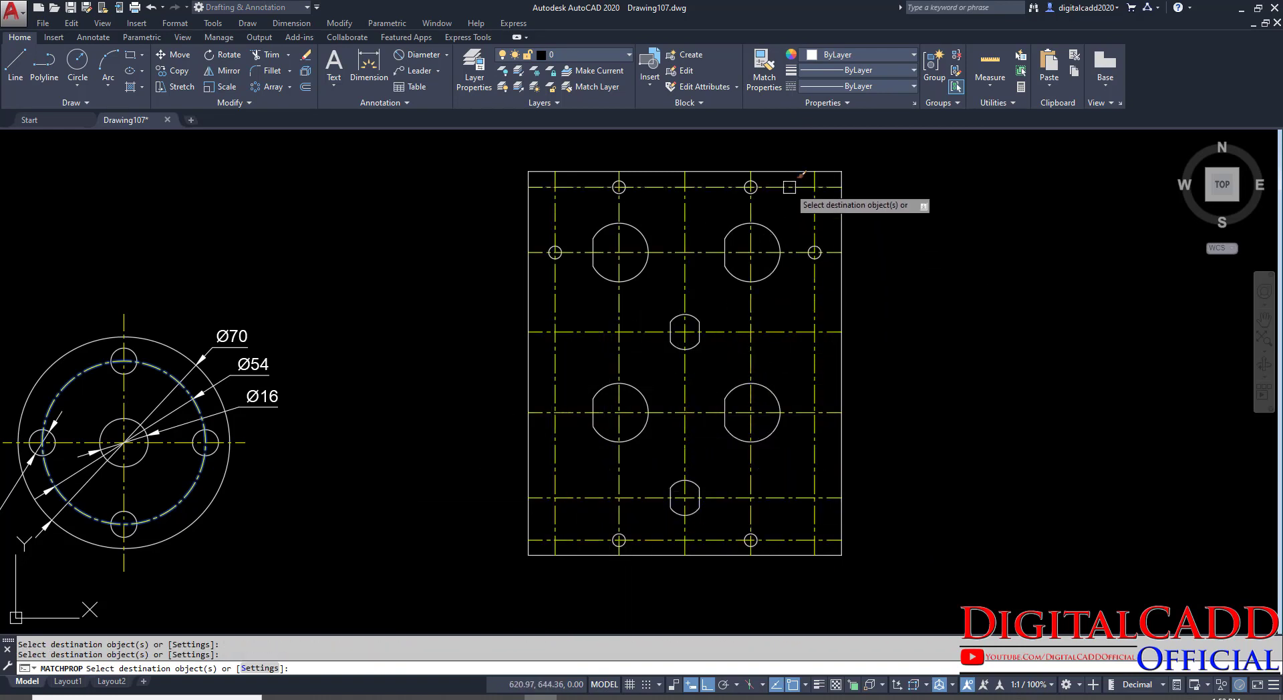
key("Return")
Examine the frontal plate's dimension layout in the reference PDF and compare it with the drawn plate.
middle_click_drag(876, 428, 776, 447)
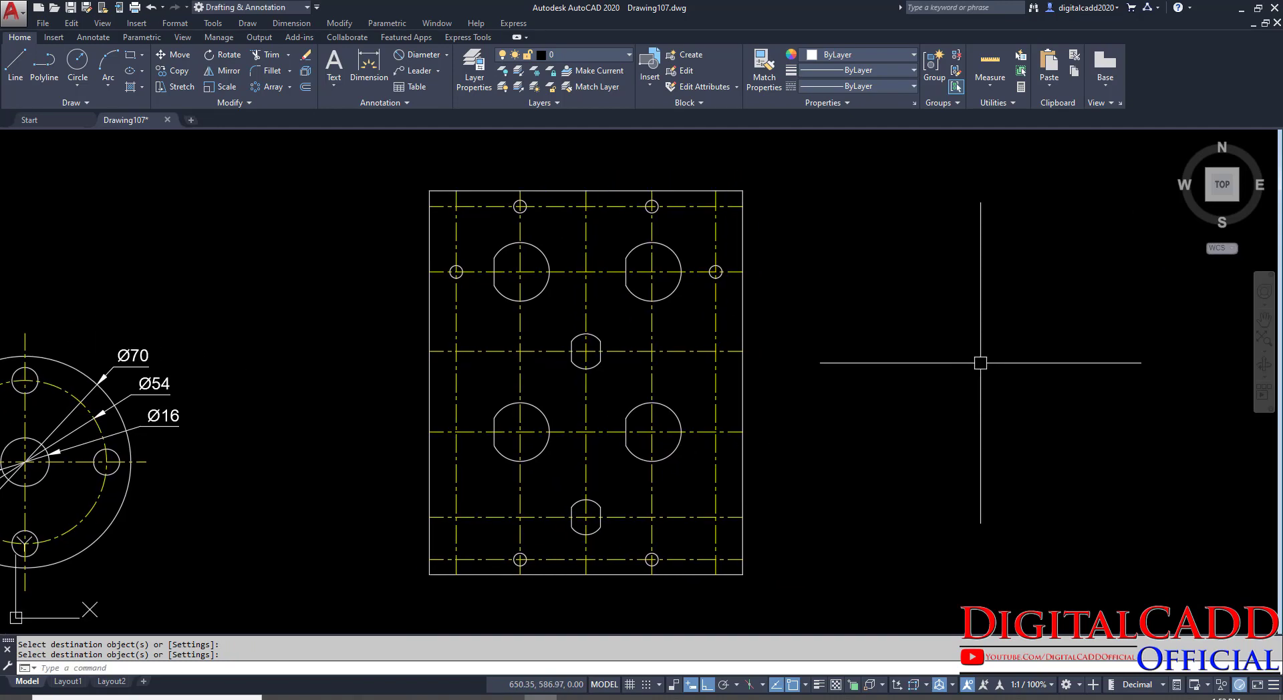
left_click(383, 697)
scroll(889, 334, "up", 3)
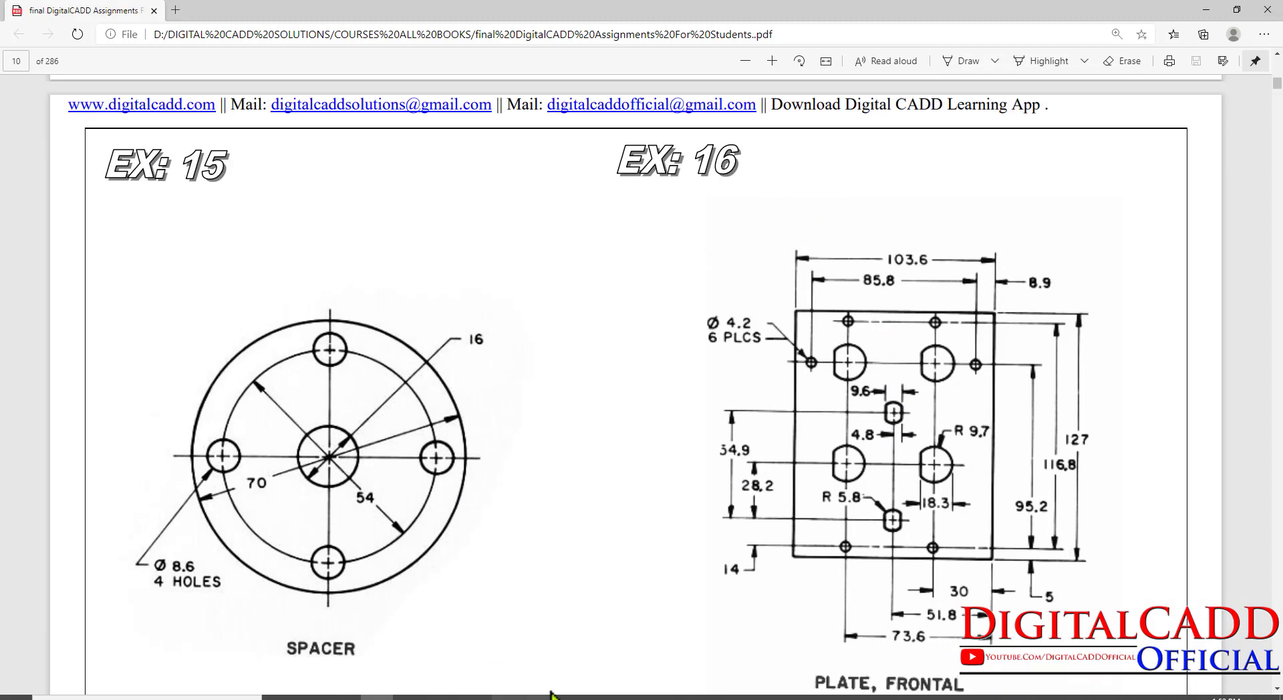
key("alt+Tab")
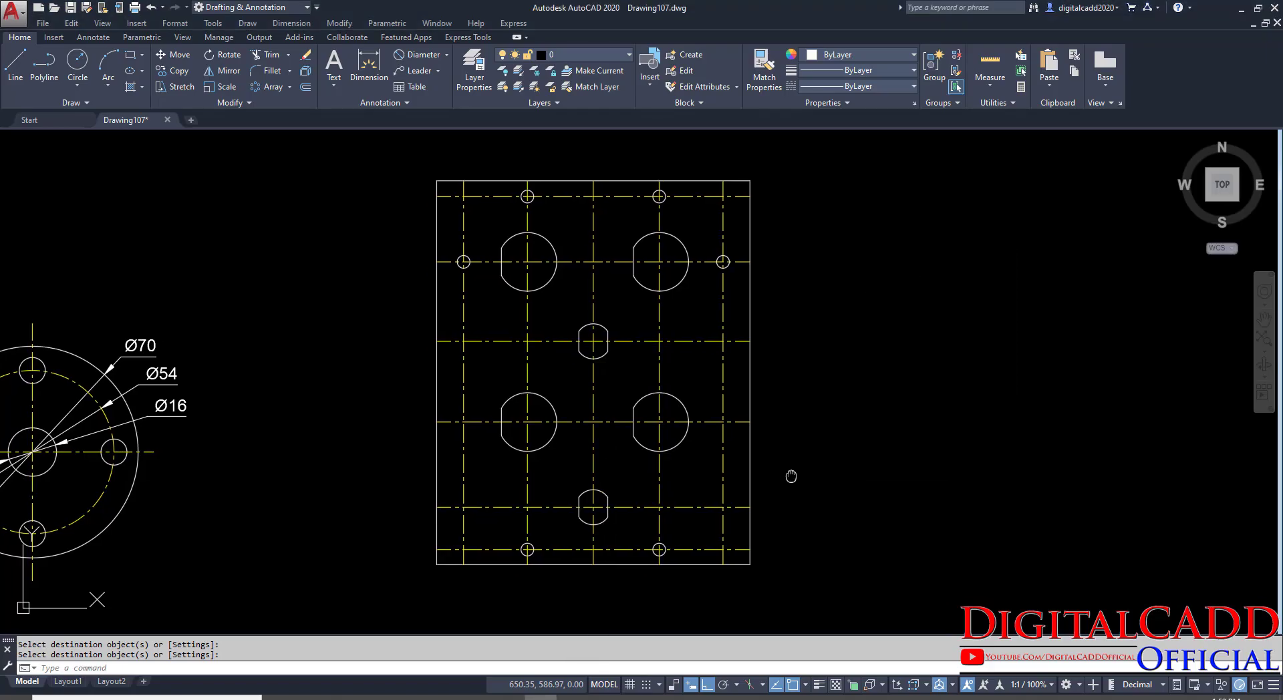
middle_click_drag(838, 465, 758, 460)
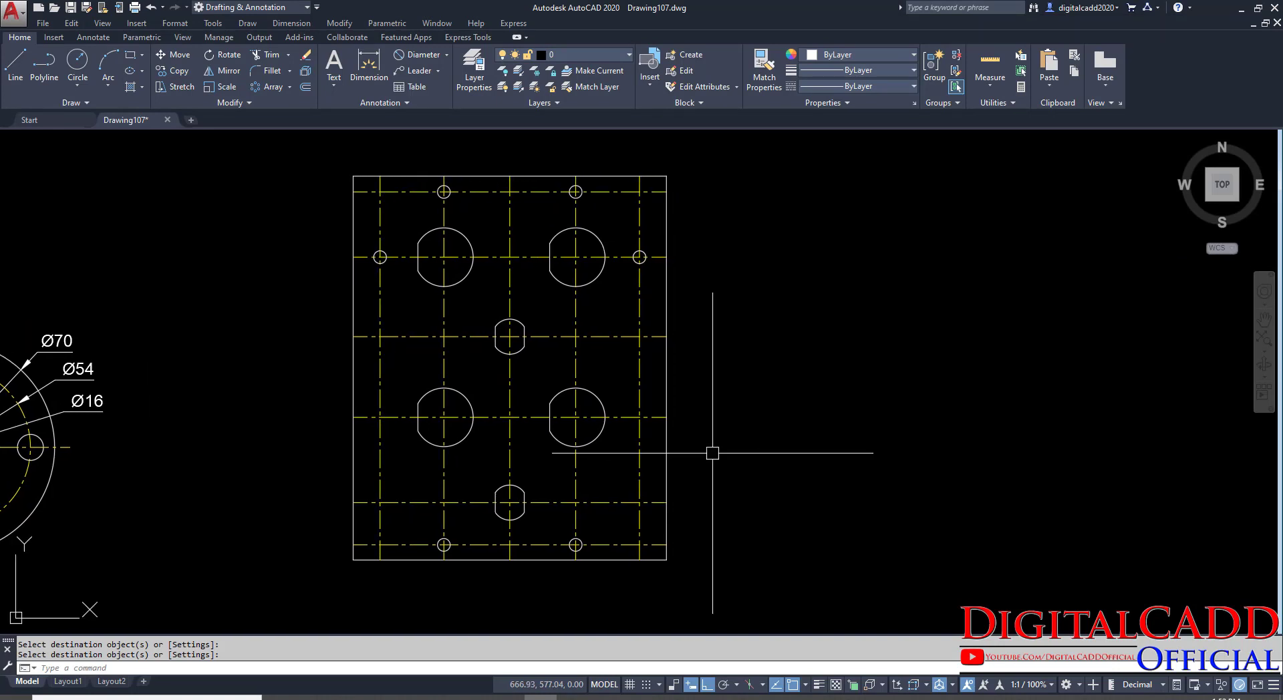
middle_click_drag(690, 508, 759, 507)
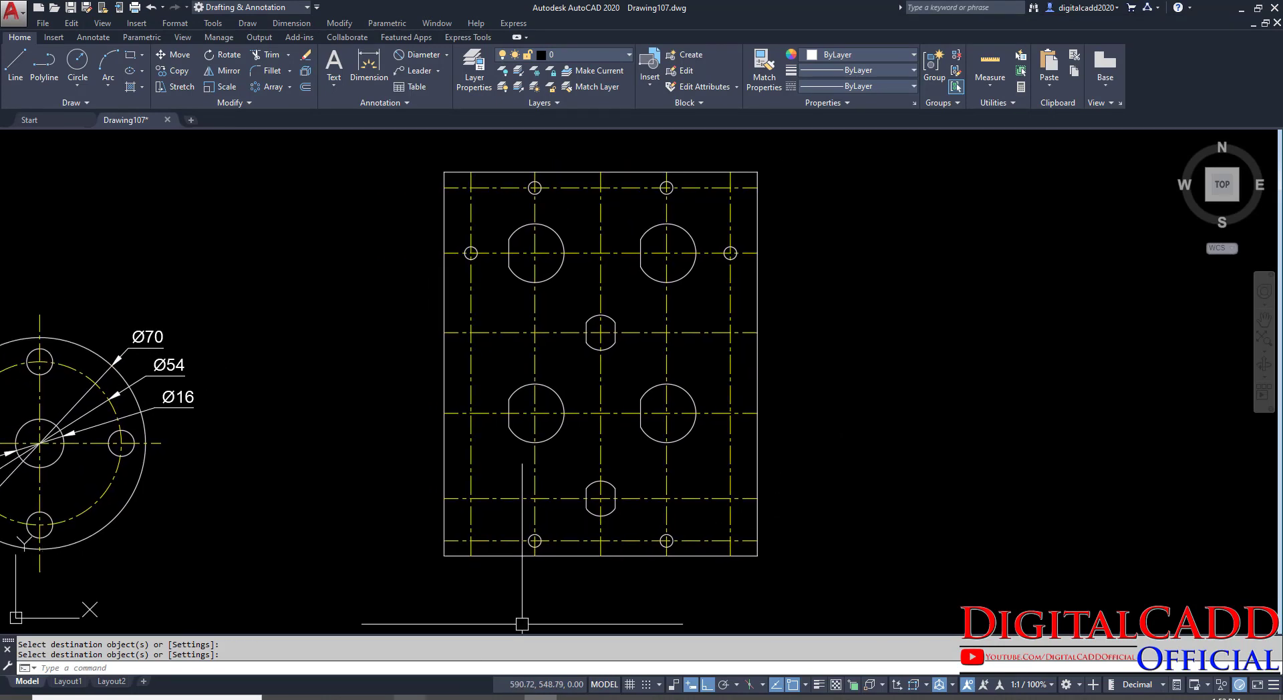
left_click(377, 697)
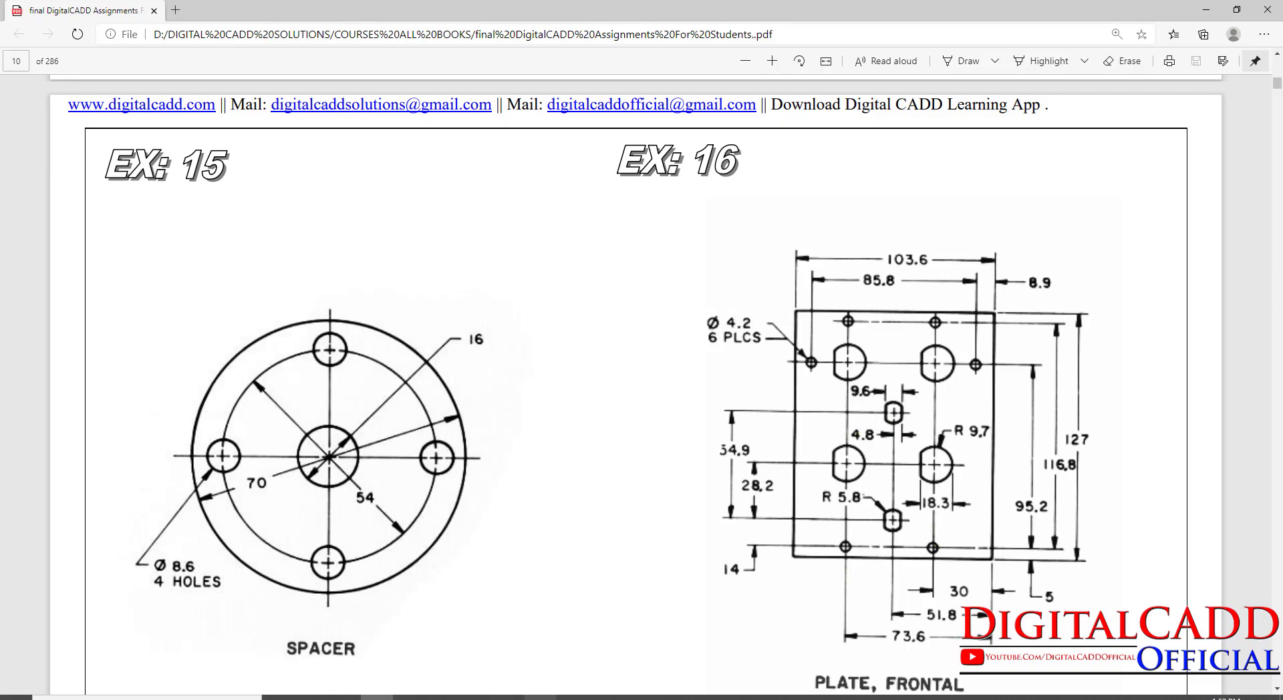
left_click(542, 697)
mouse_move(684, 499)
middle_mouse_down()
mouse_move(759, 472)
mouse_move(742, 475)
middle_mouse_up()
Add a horizontal linear dimension from the plate's lower-right corner to the right hole line, placed below the plate.
left_click(446, 55)
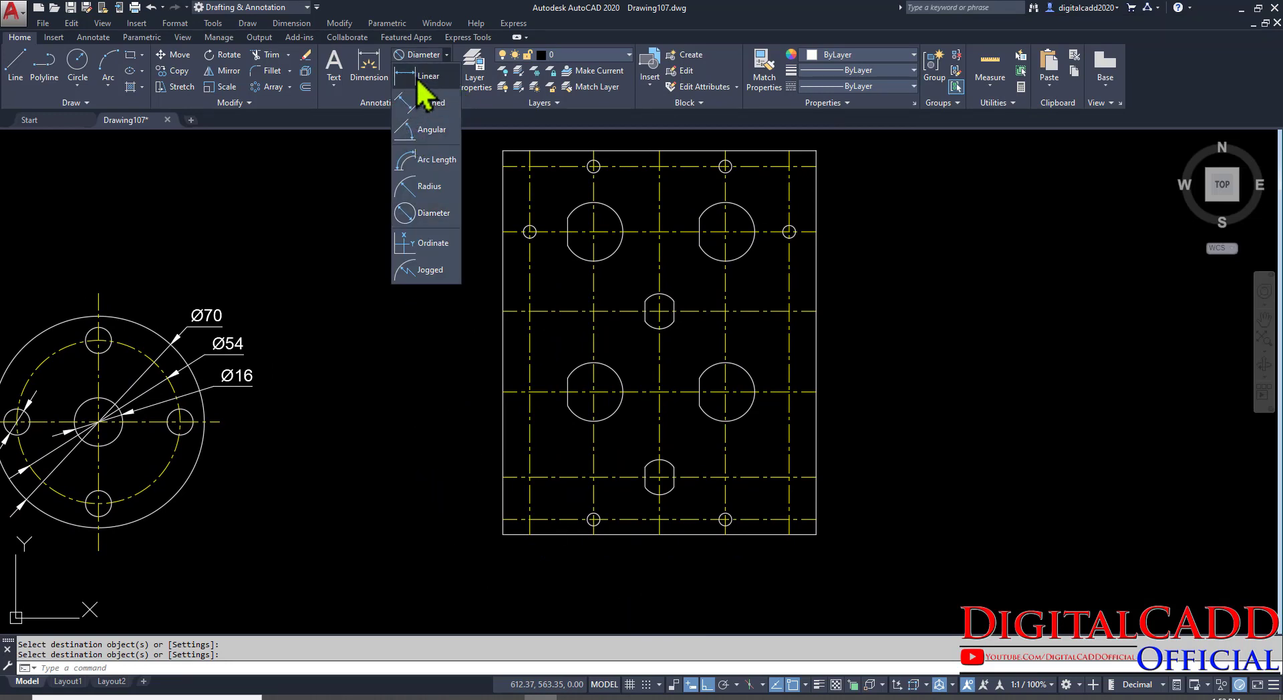
left_click(416, 78)
scroll(784, 562, "up", 2)
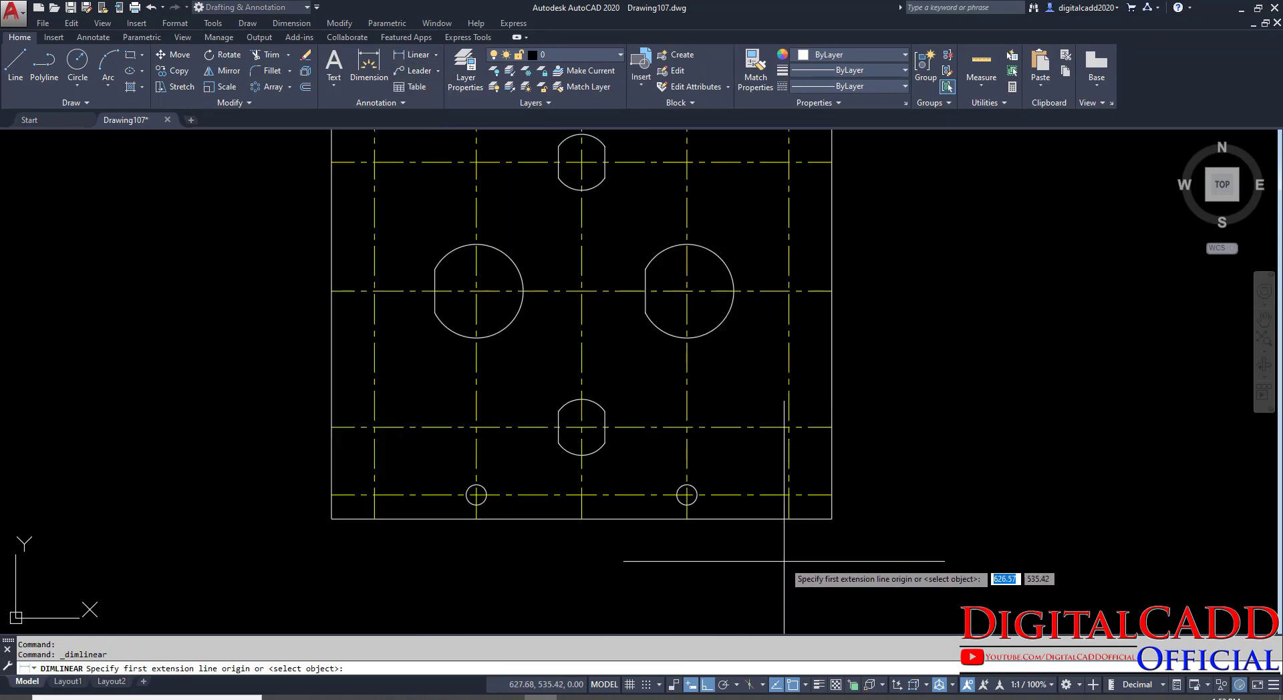
left_click(832, 518)
left_click(687, 519)
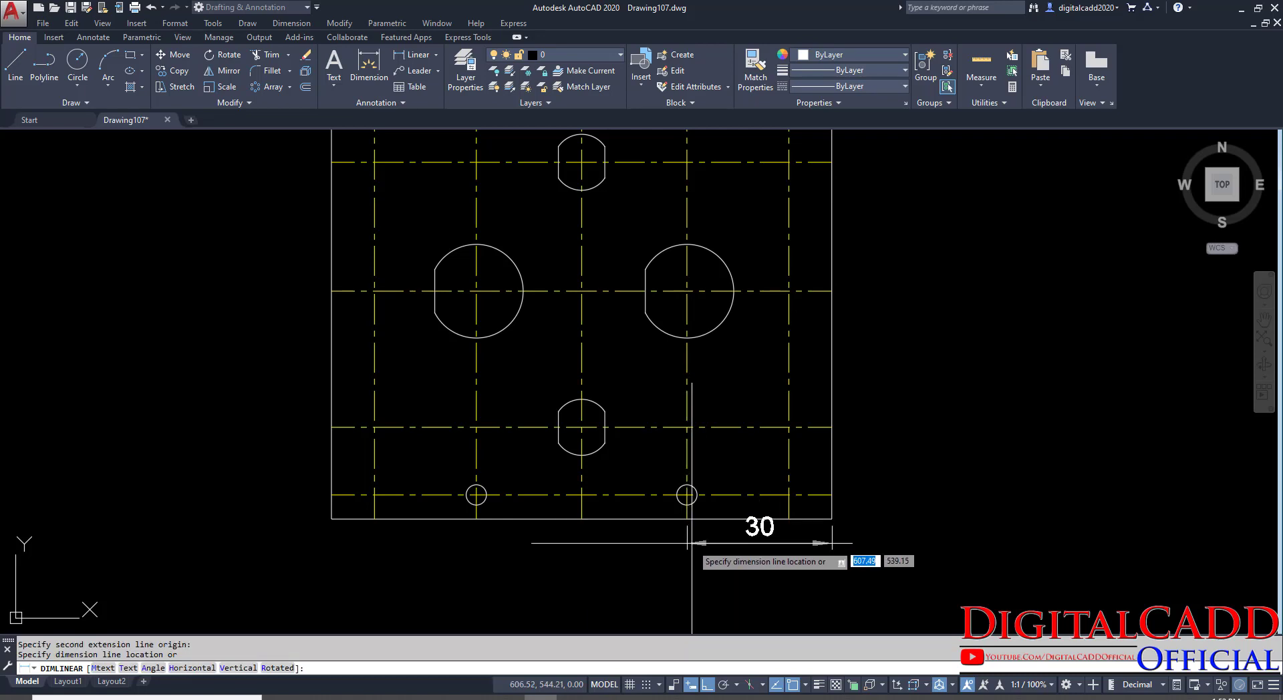
left_click(713, 561)
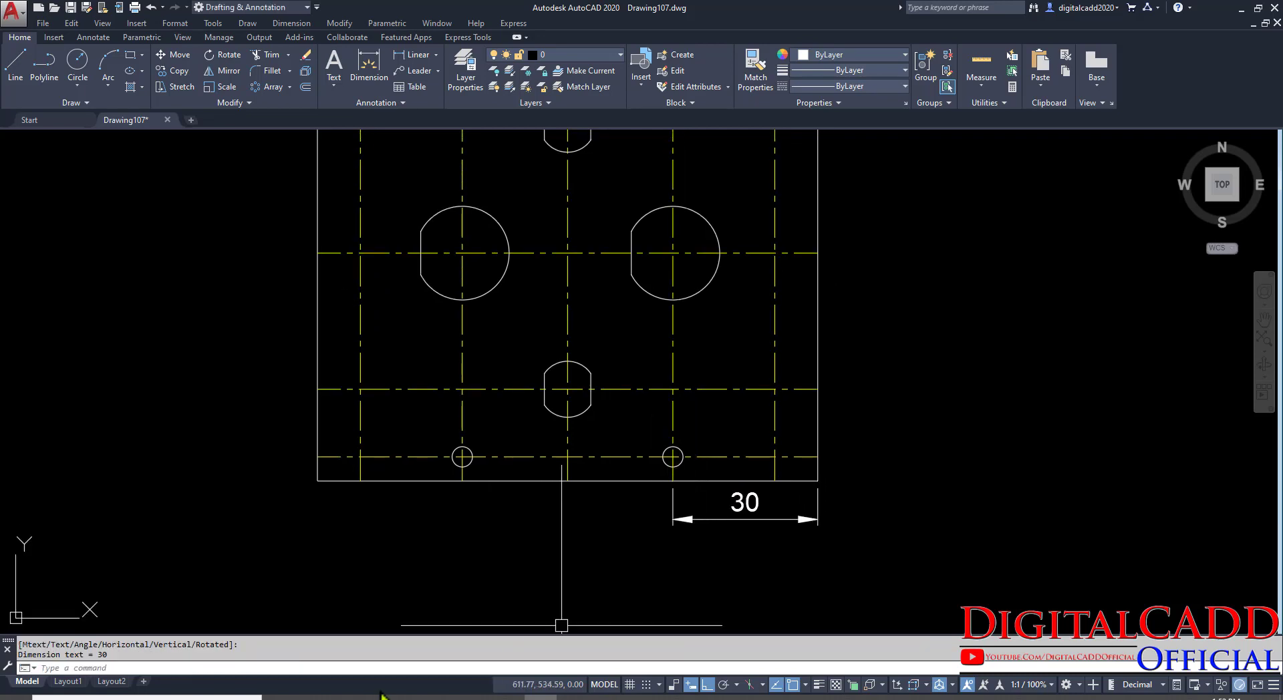
Check the reference PDF and add baseline dimensions from the 30 dimension to the slots' centre line and the left hole line.
key("alt+Tab")
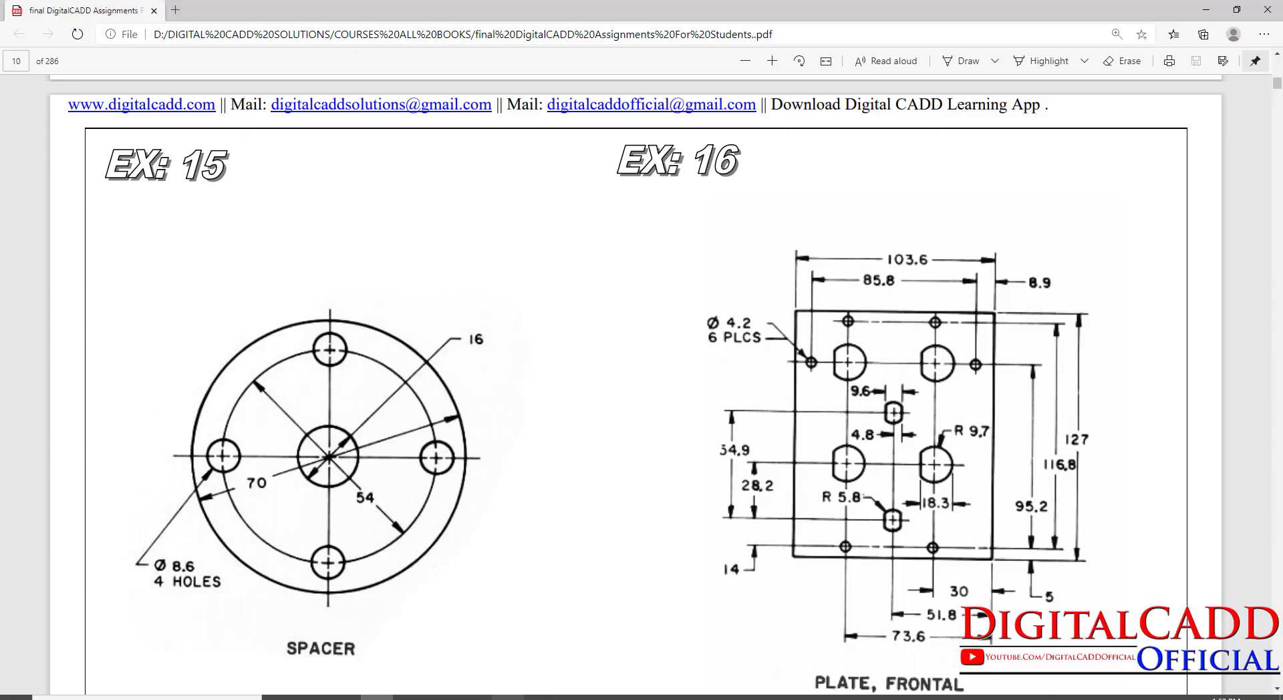
key("alt+Tab")
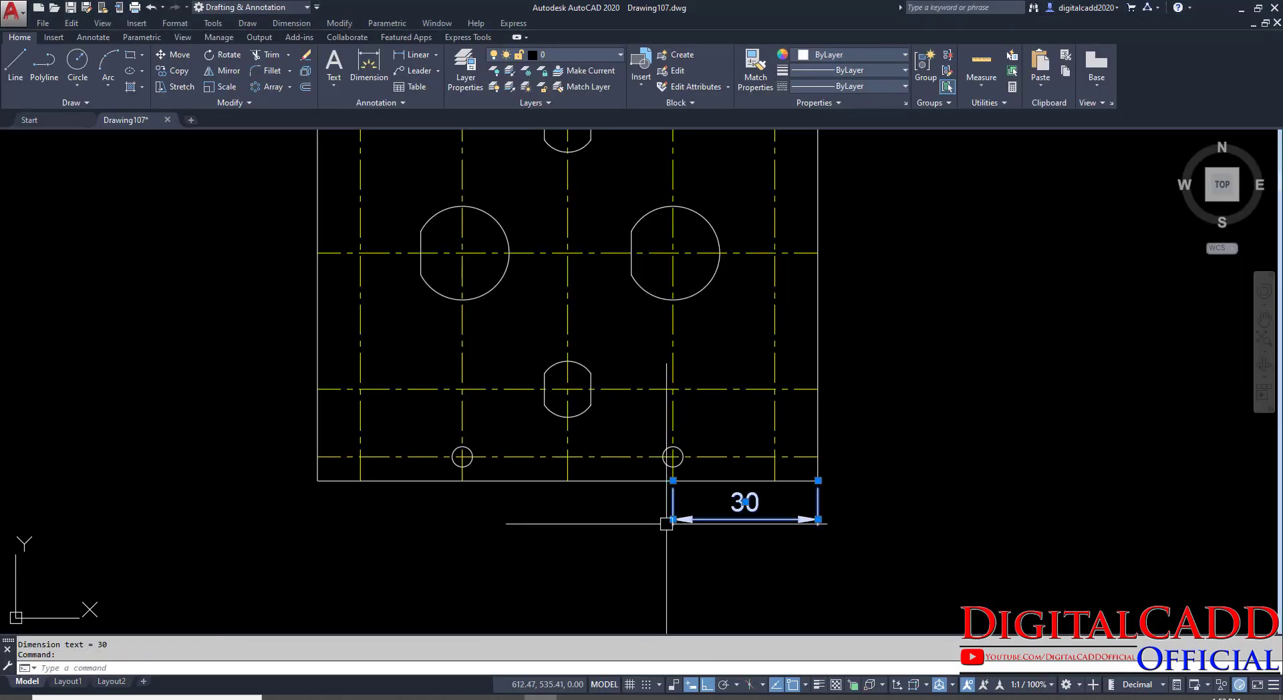
mouse_move(673, 519)
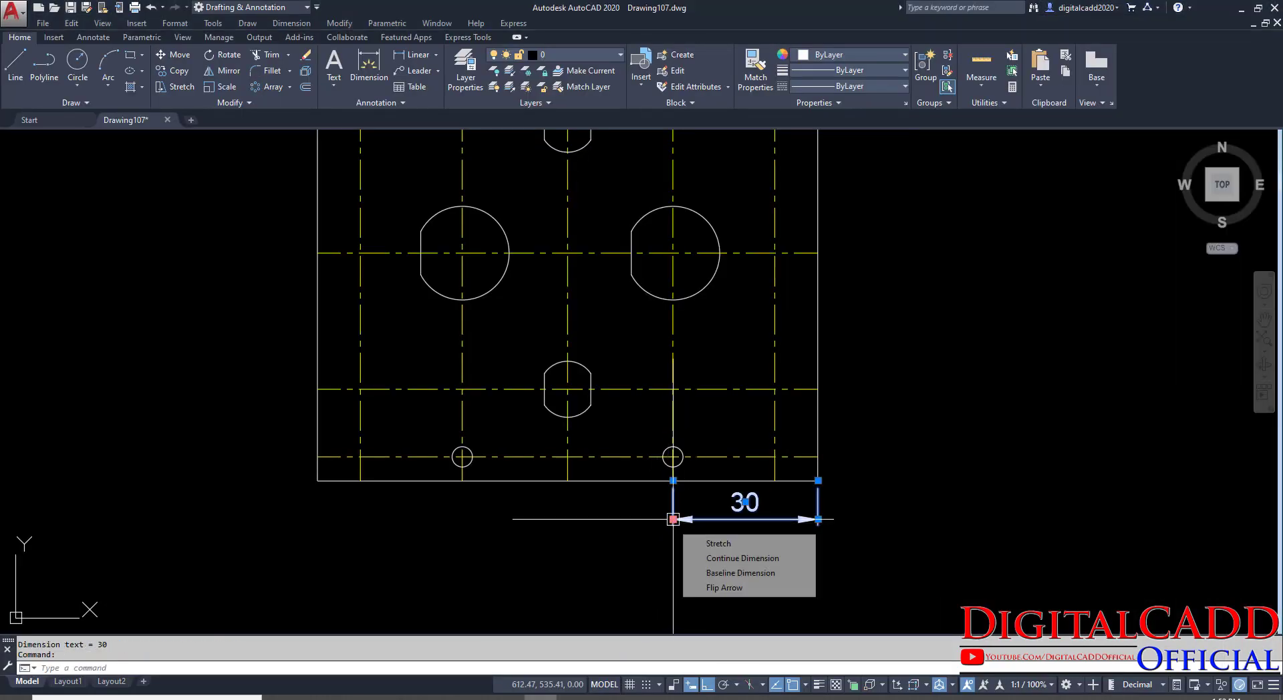
left_click(713, 577)
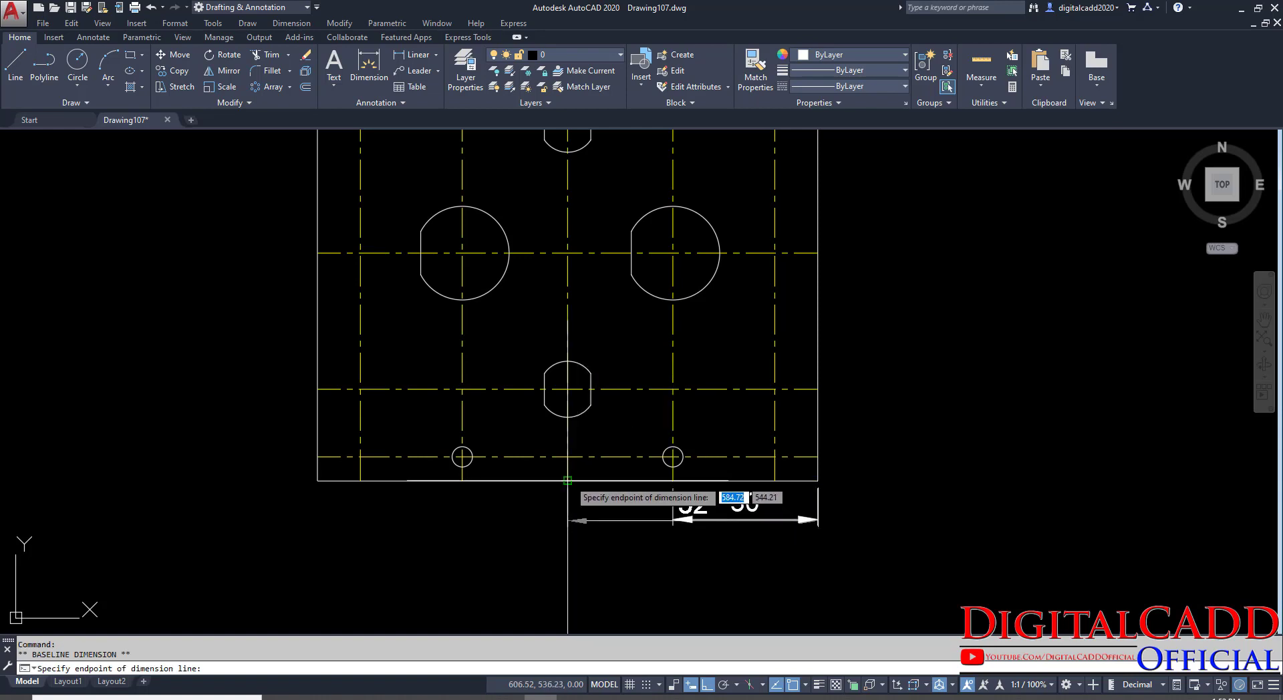
left_click(568, 481)
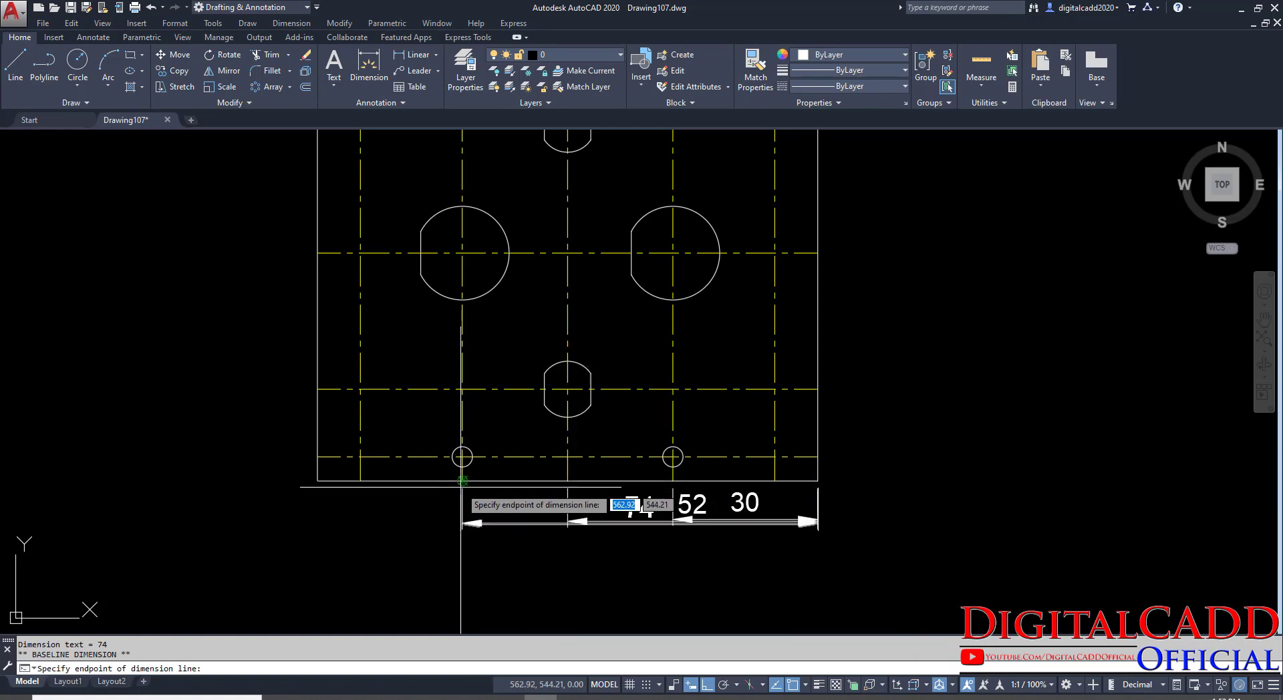
key("Escape")
Move the left hole line's dimension well below the plate and the slot centre line's dimension midway between it and the 30 dimension.
middle_click_drag(567, 552, 466, 467)
left_click(443, 440)
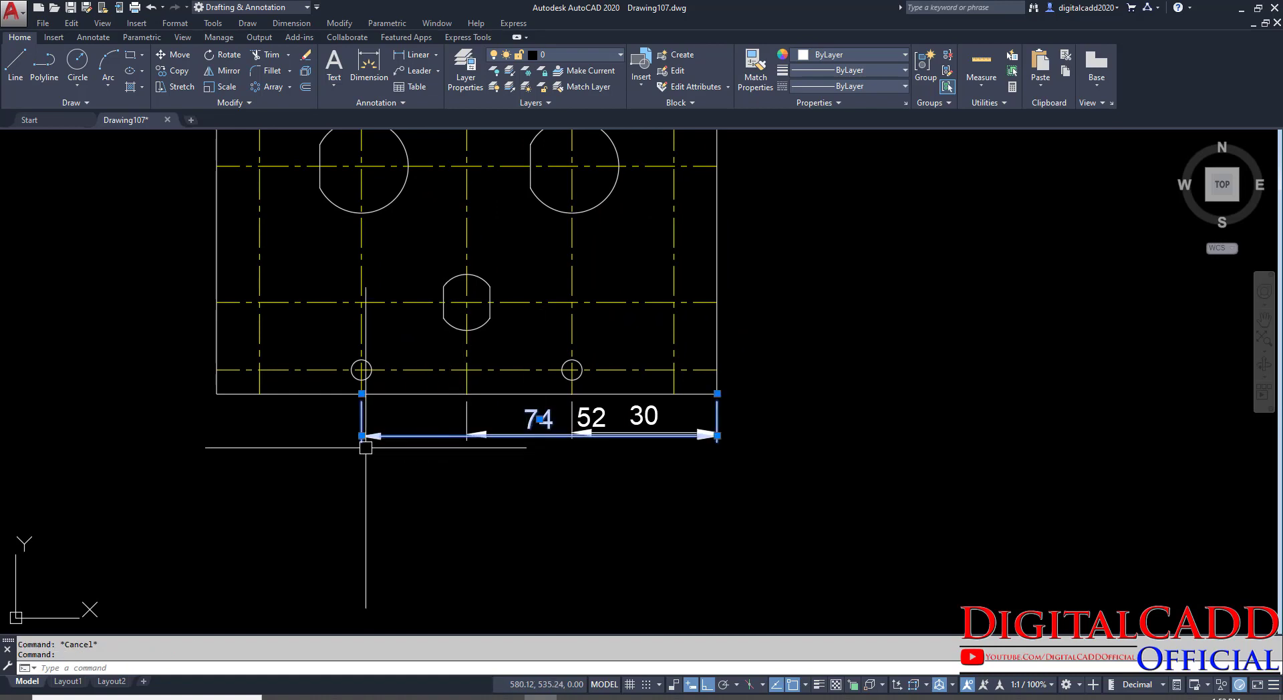
left_click(362, 435)
left_click(361, 565)
key("Escape")
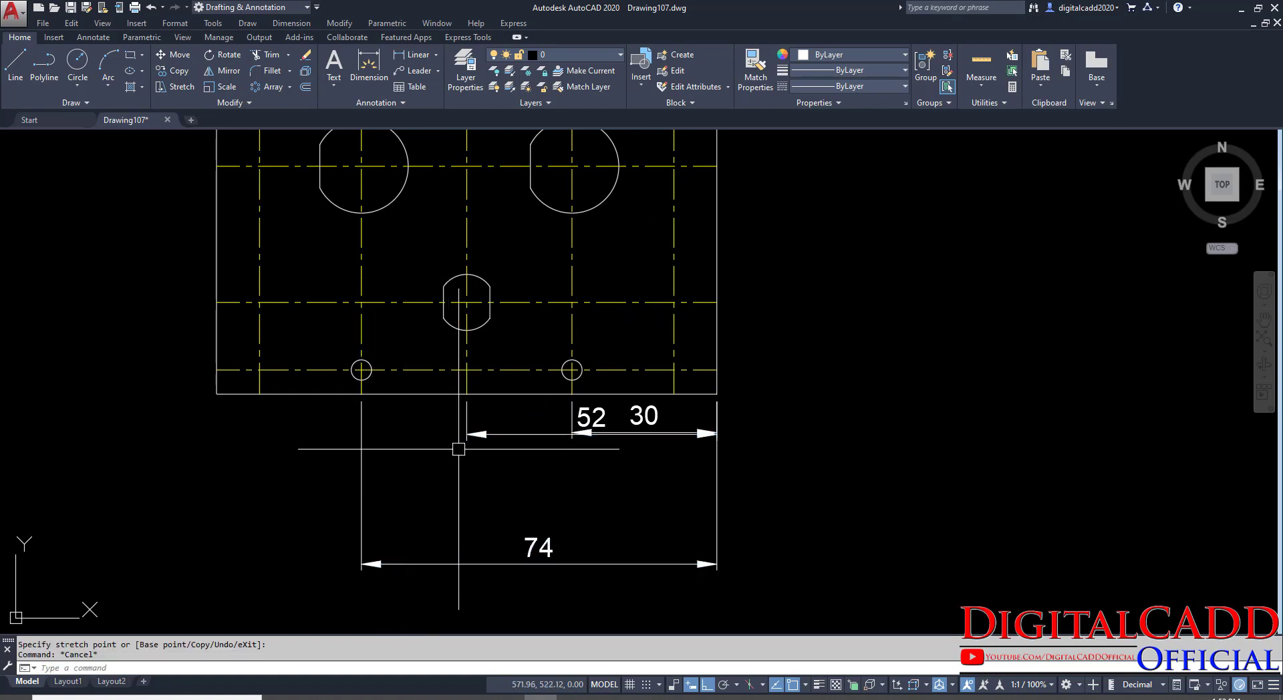
left_click(466, 433)
left_click(467, 434)
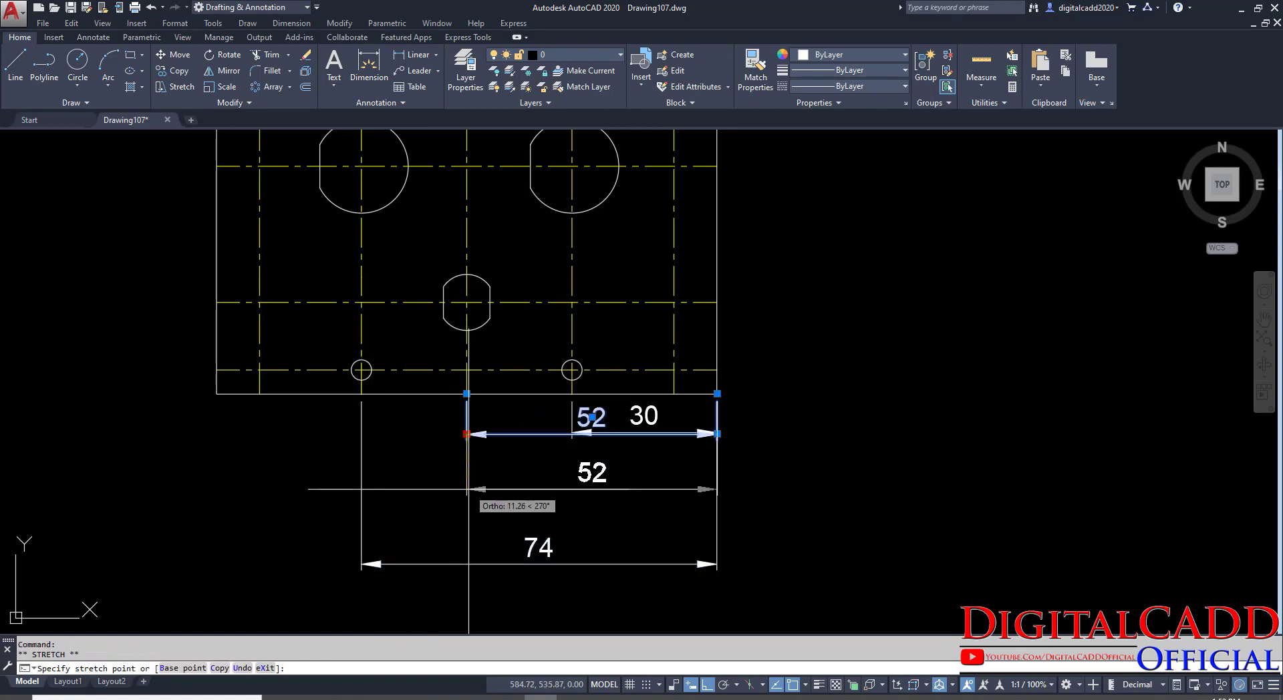
left_click(467, 496)
key("Escape")
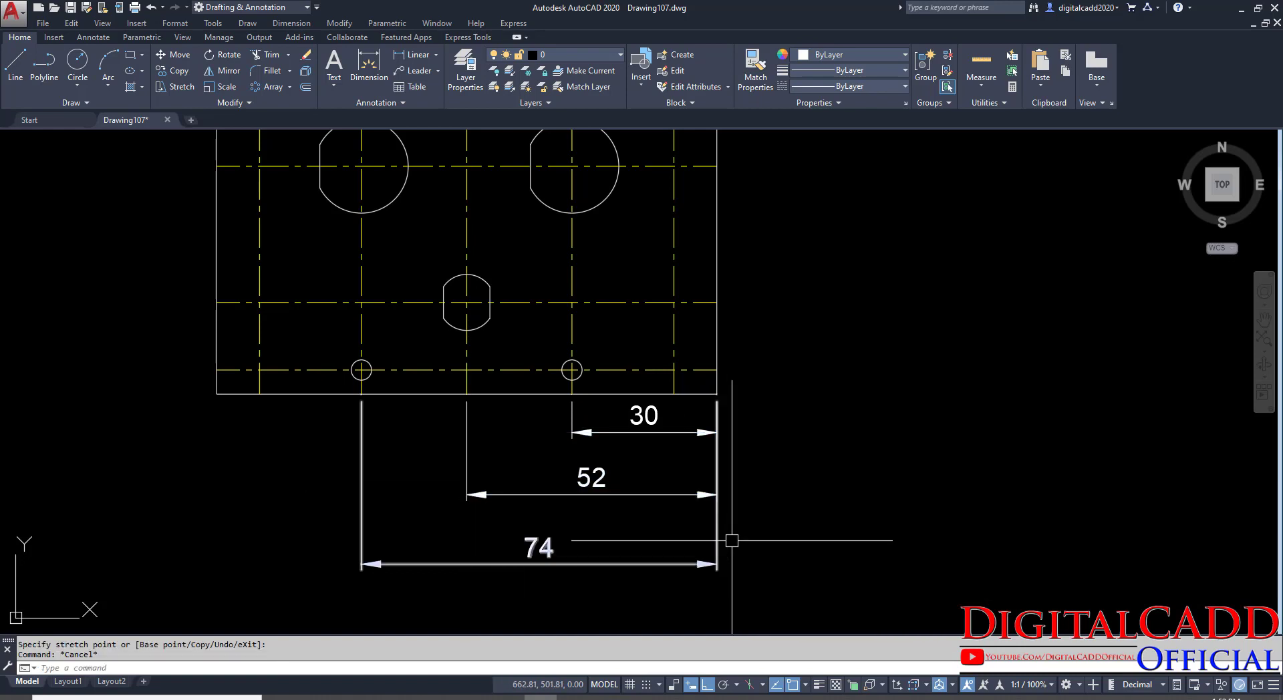
middle_click_drag(691, 543, 740, 544)
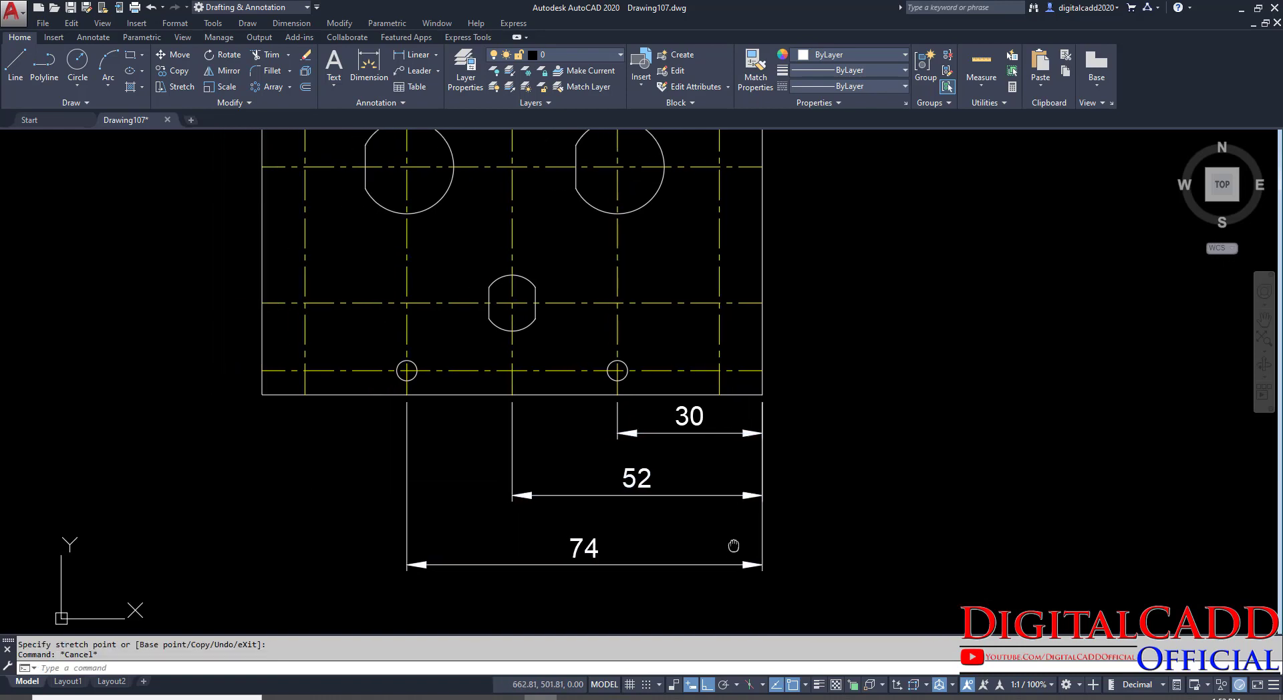
left_click(777, 486)
left_click(702, 586)
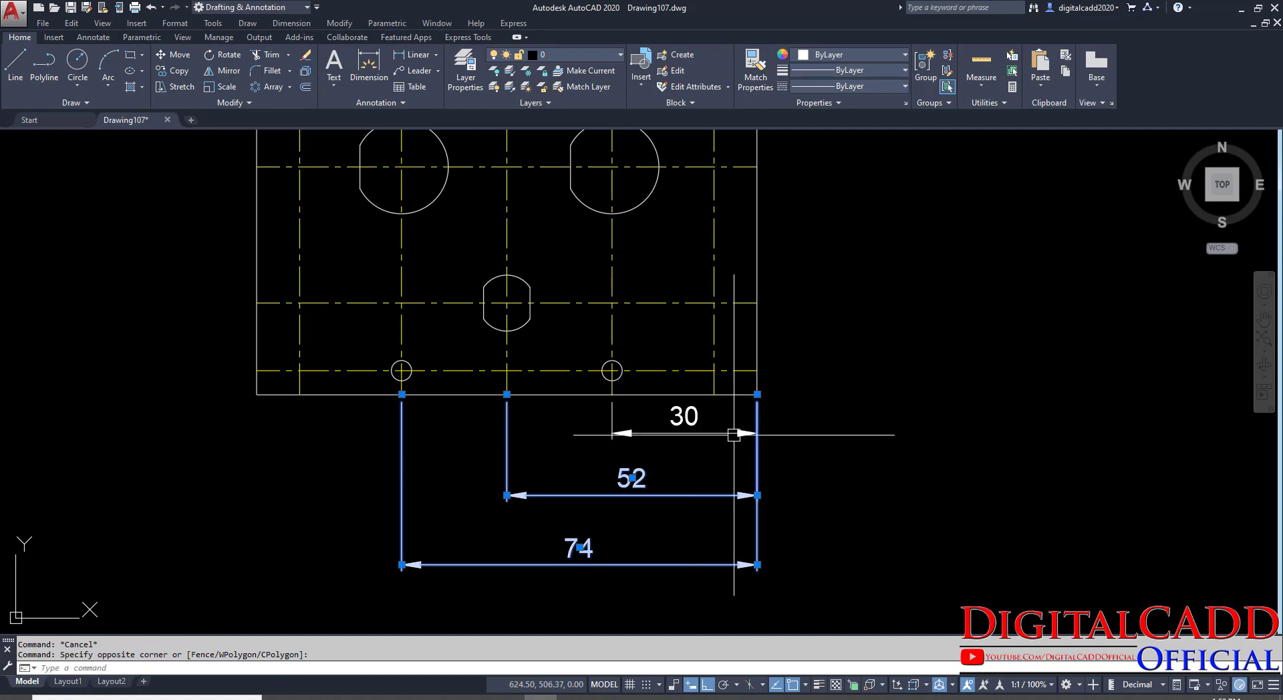
left_click(737, 443)
left_click(738, 438)
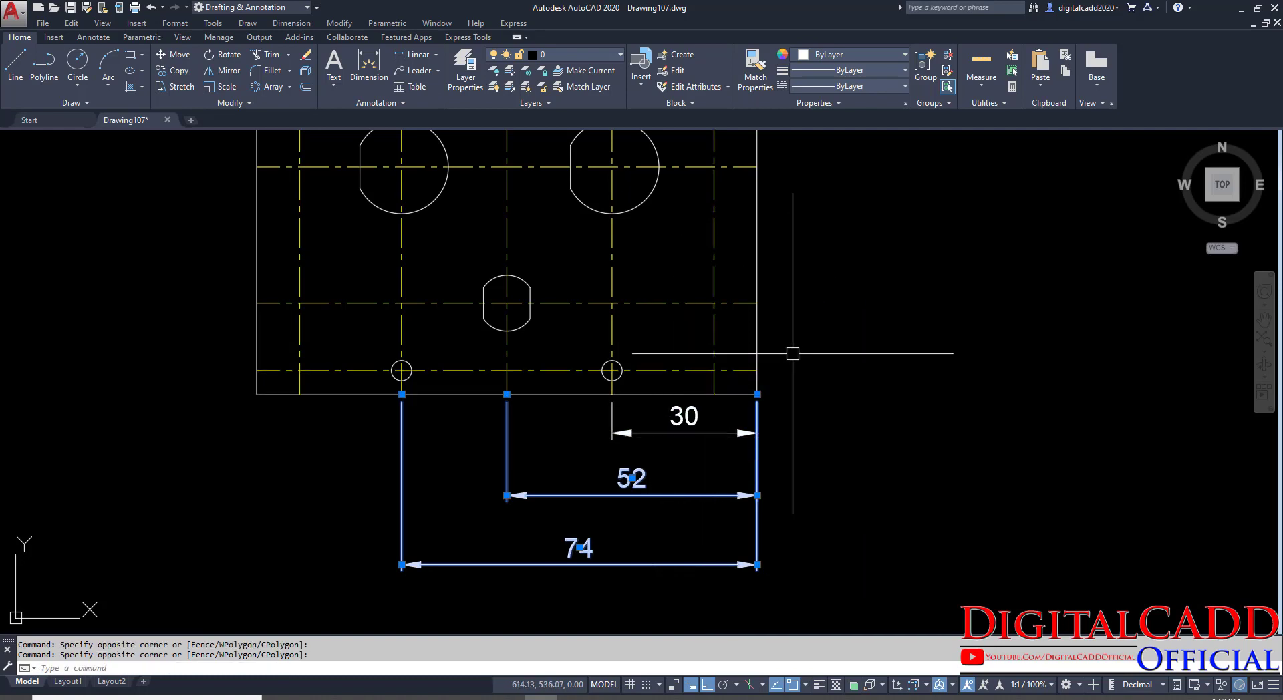
left_click(720, 432)
key("Escape")
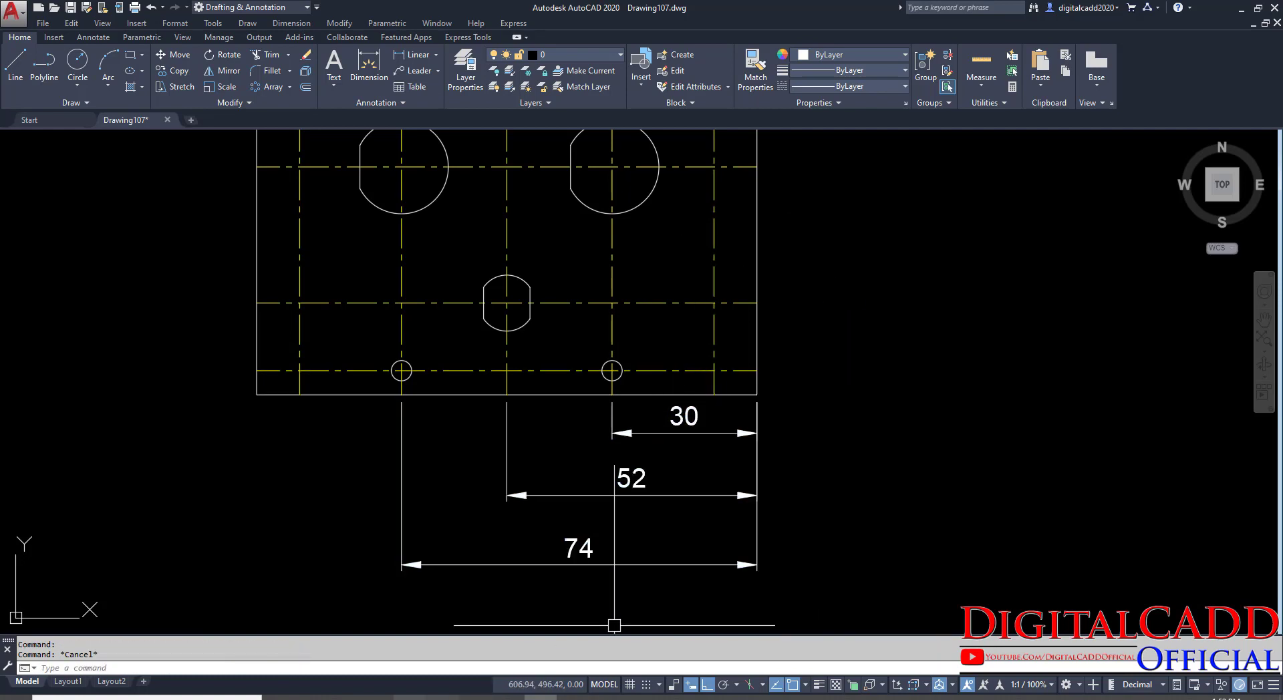
Set the precision of the dimensions to the slot centre line and the left hole line to one decimal place (0.0).
left_click(377, 697)
key("alt+Tab")
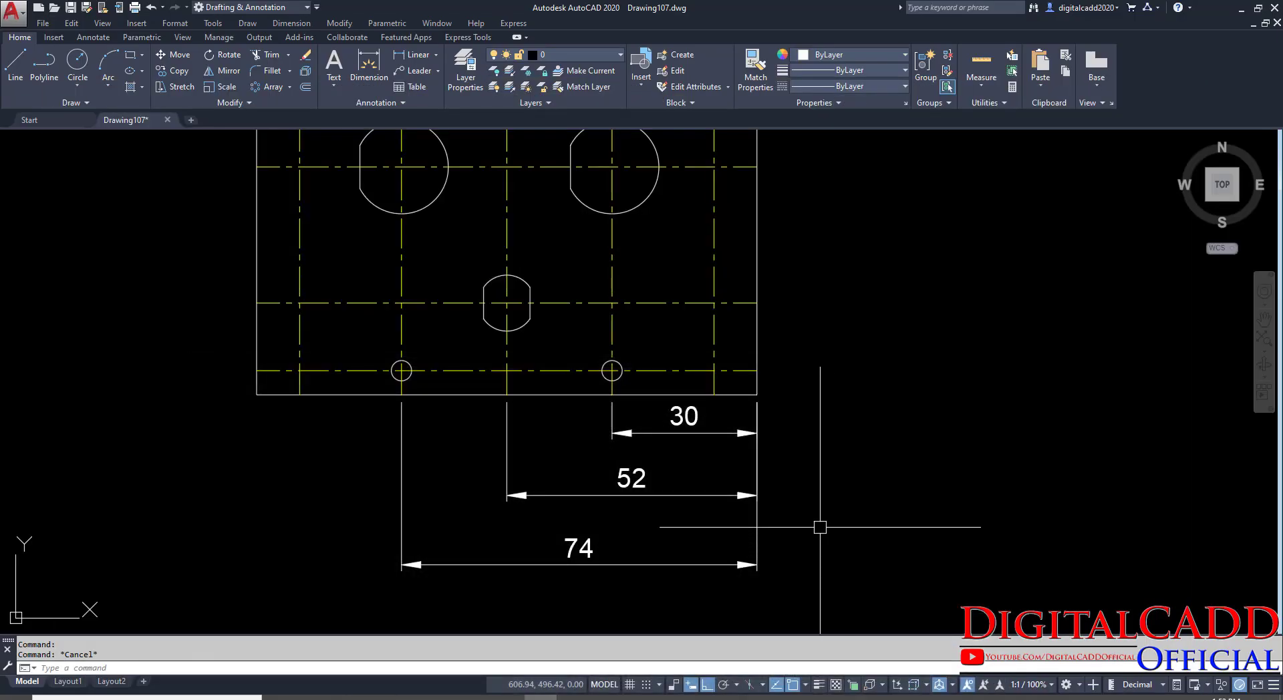
left_click(796, 467)
left_click(723, 550)
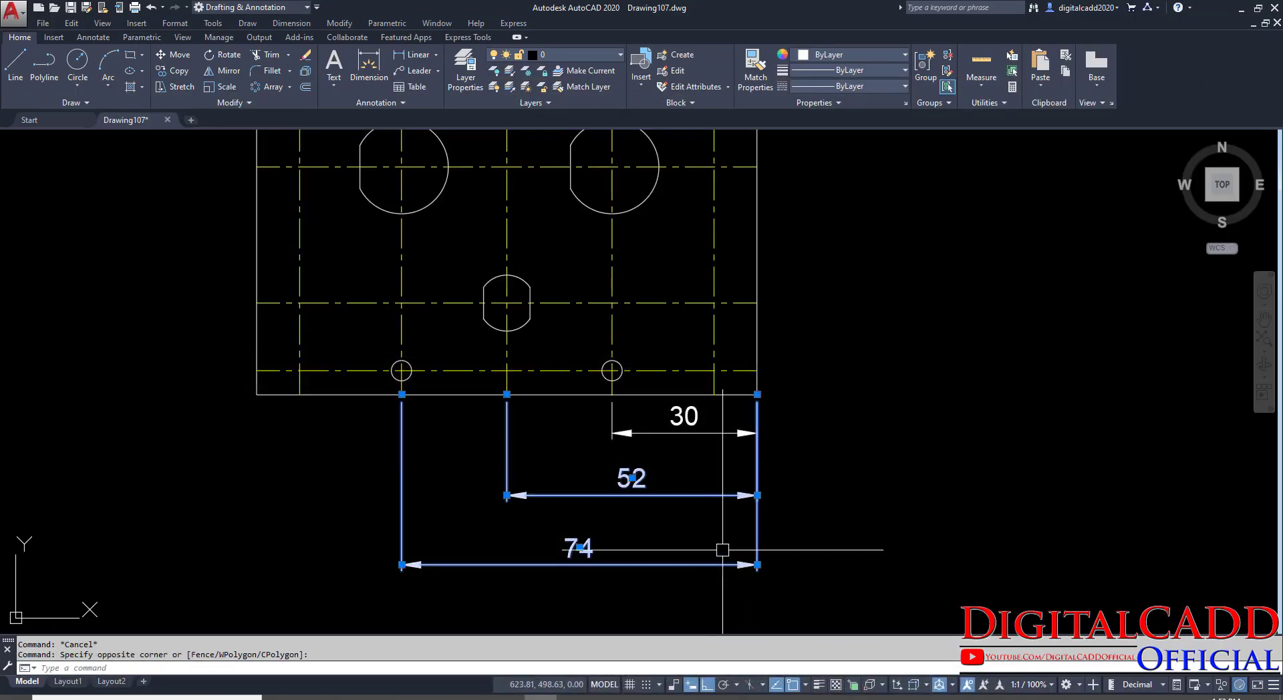
right_click(867, 314)
mouse_move(949, 372)
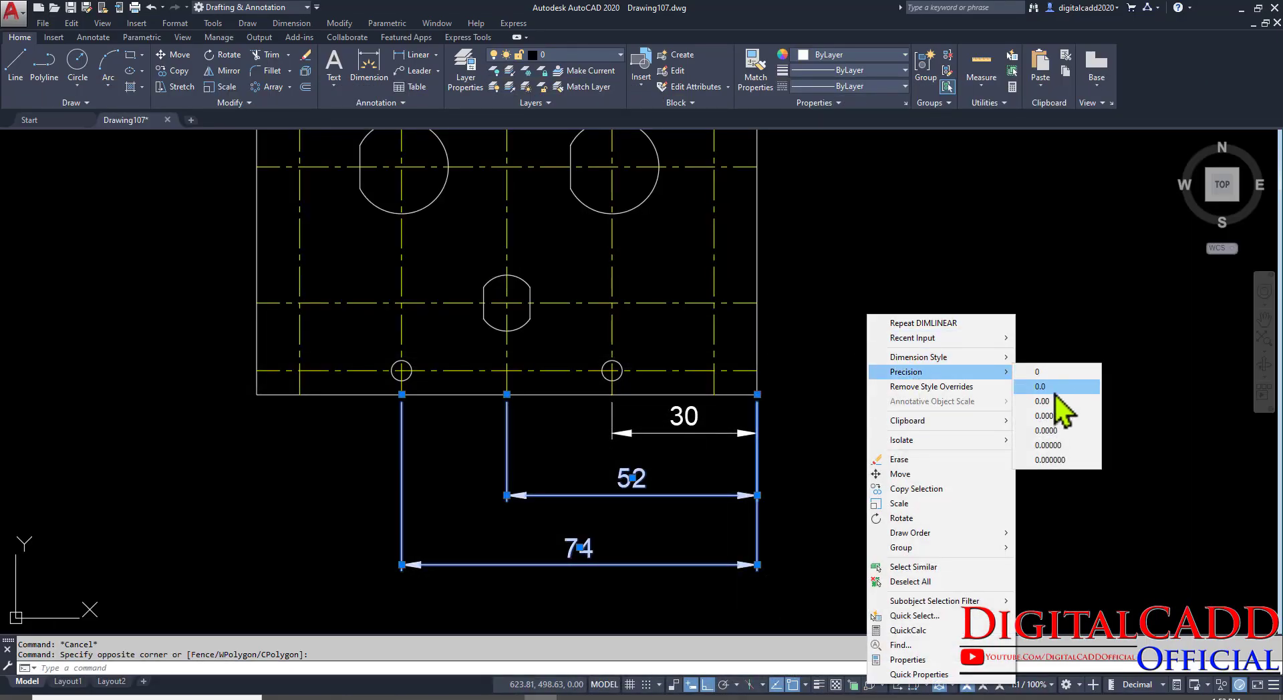
left_click(1056, 387)
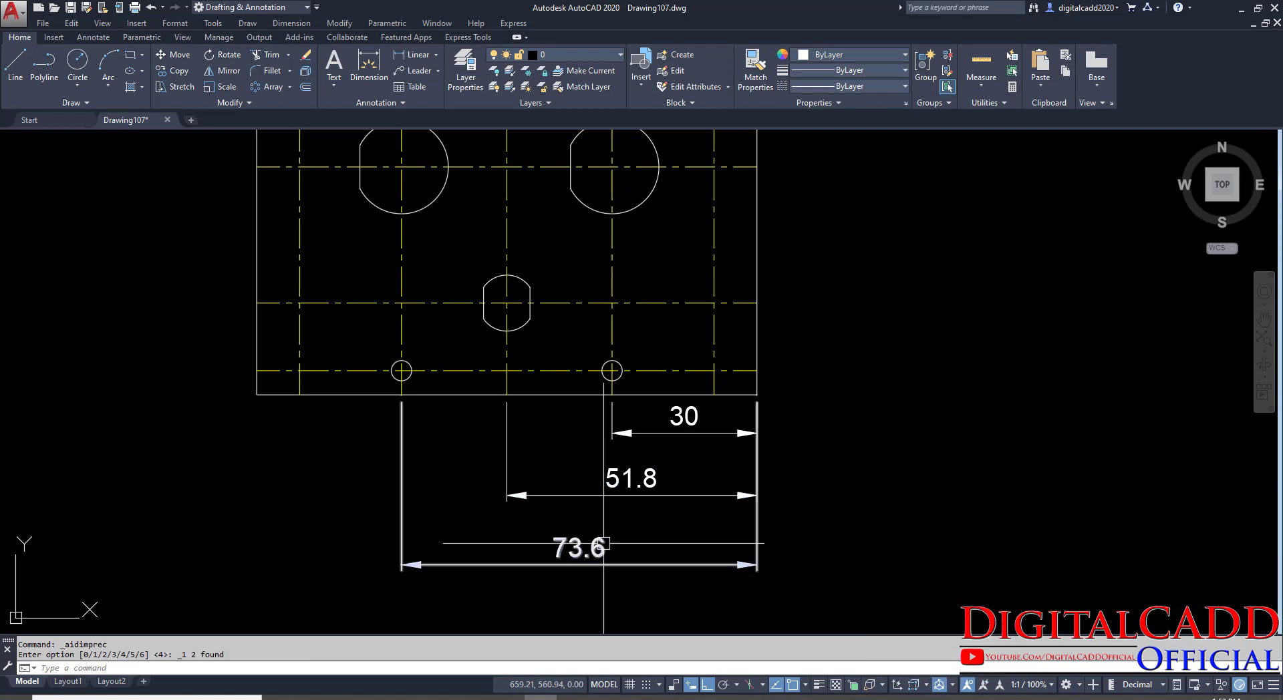
Move the 51.8 dimension line up closer to the 30 dimension.
mouse_move(788, 524)
middle_mouse_down()
mouse_move(812, 488)
mouse_move(681, 478)
middle_mouse_up()
scroll(618, 364, "up", 3)
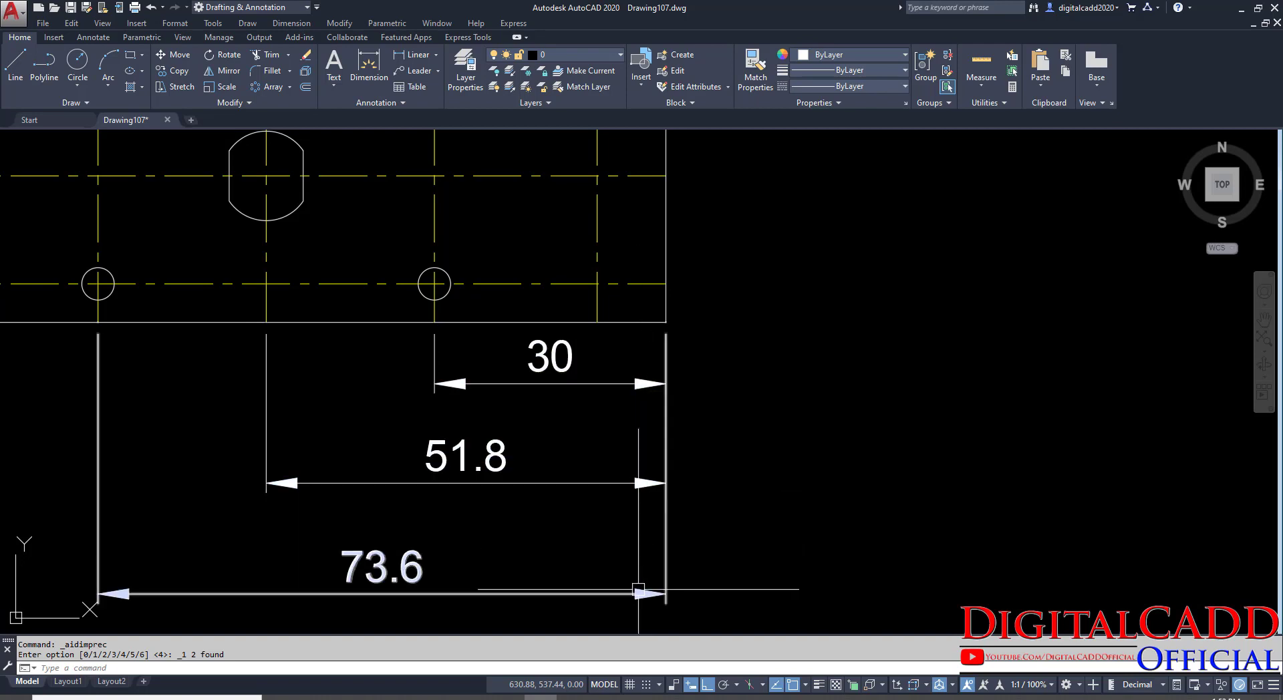
left_click(661, 484)
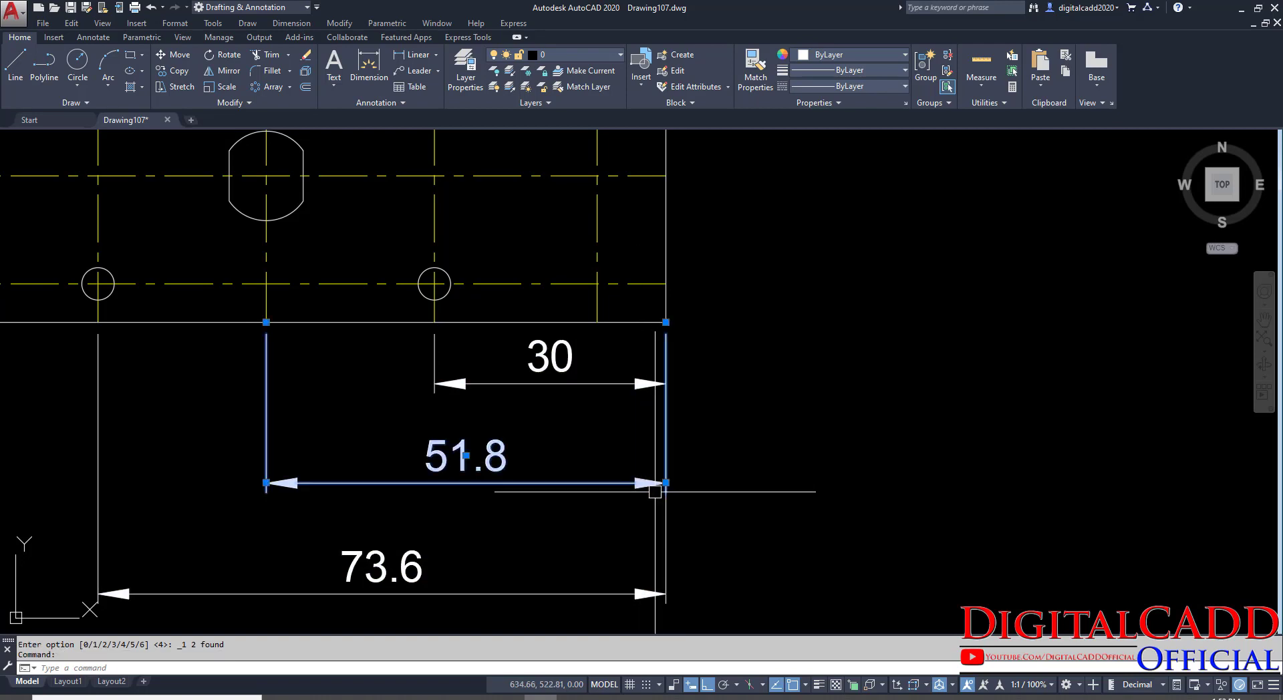
left_click(666, 483)
left_click(676, 443)
key("Escape")
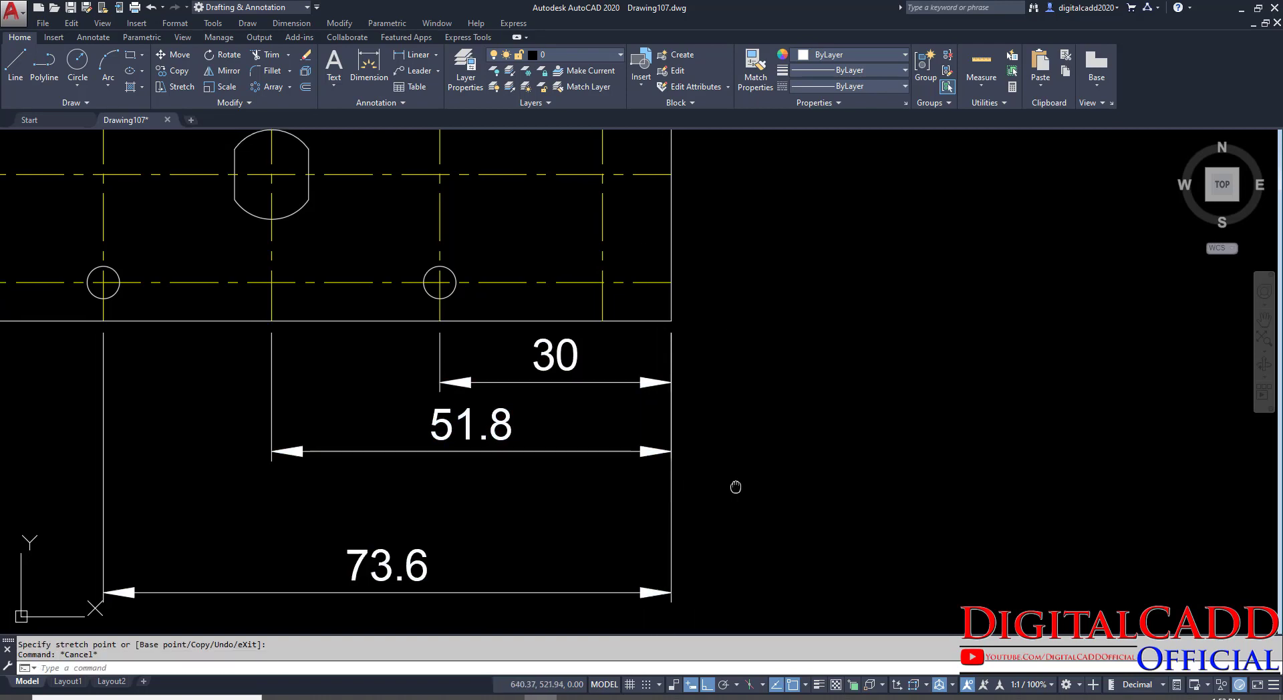
Try Adjust Space with automatic spacing on the 51.8 and 73.6 dimensions from the 30 base dimension, and undo it.
middle_click_drag(740, 487, 793, 493)
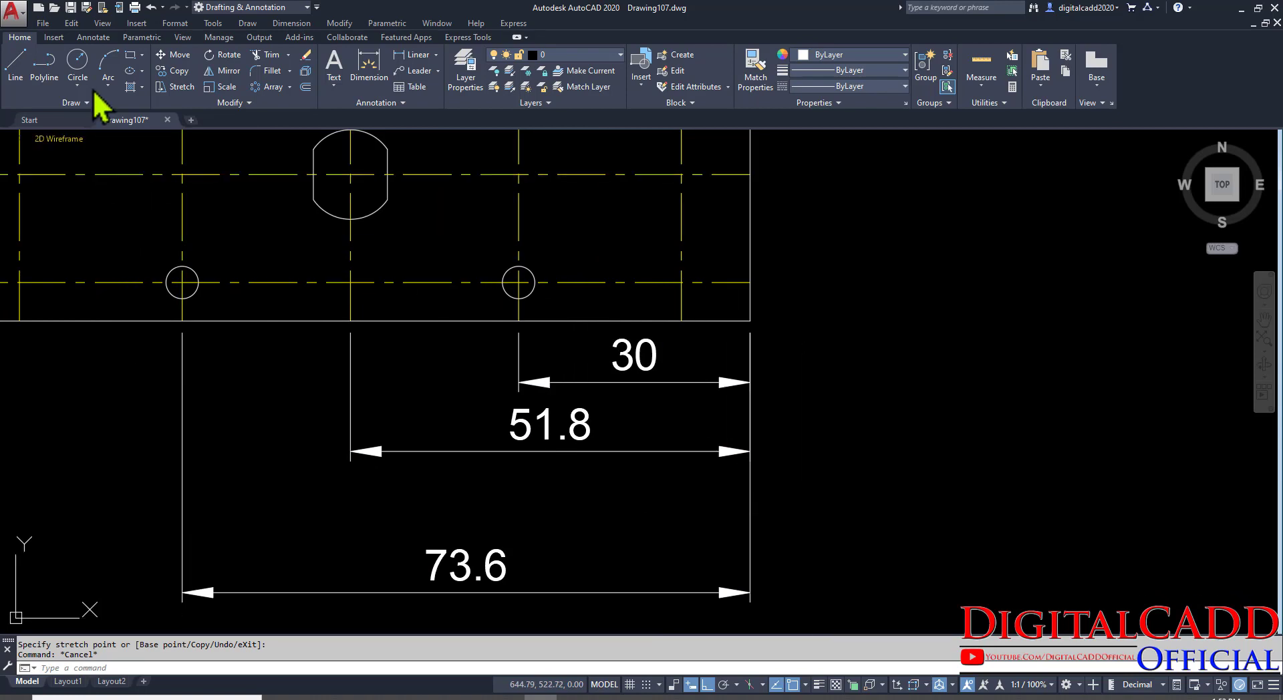
left_click(93, 39)
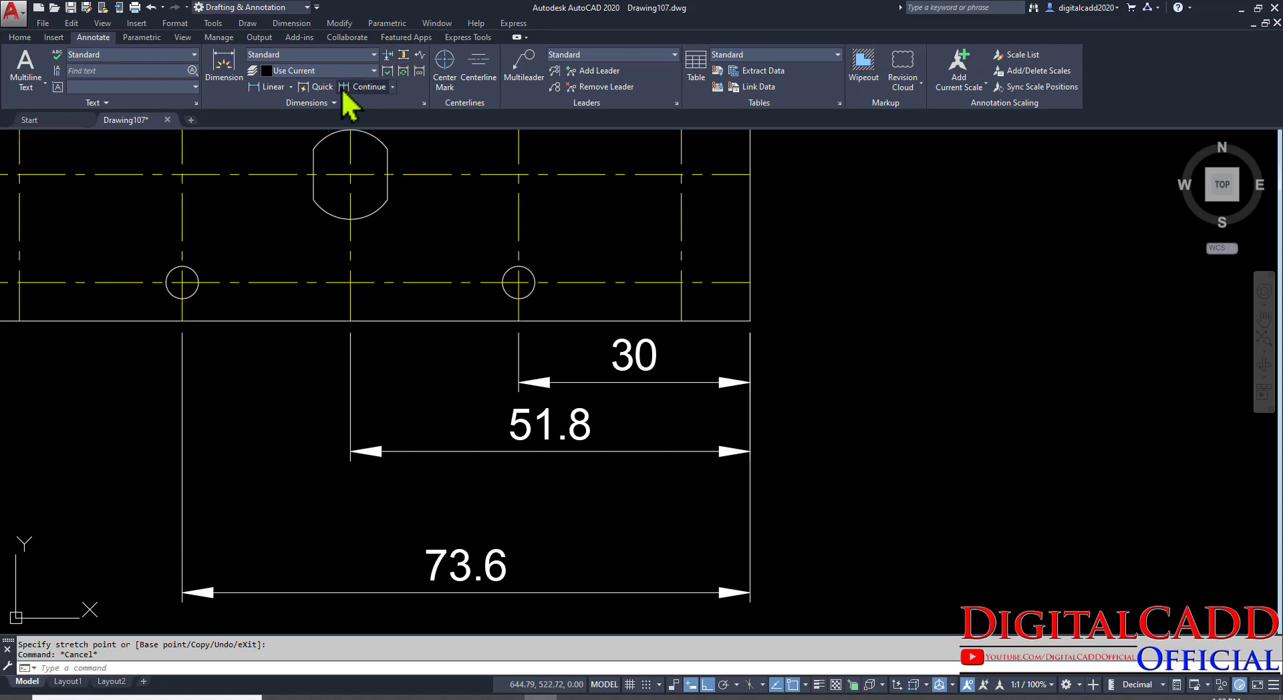
left_click(404, 56)
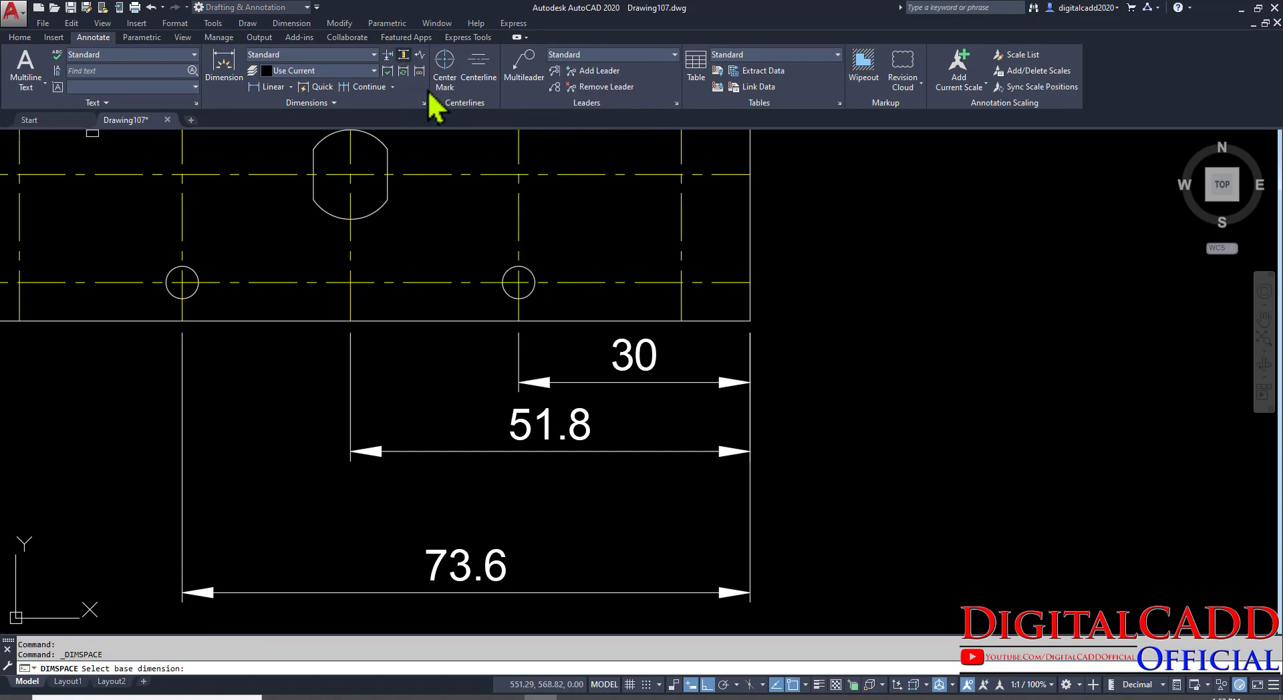
left_click(733, 387)
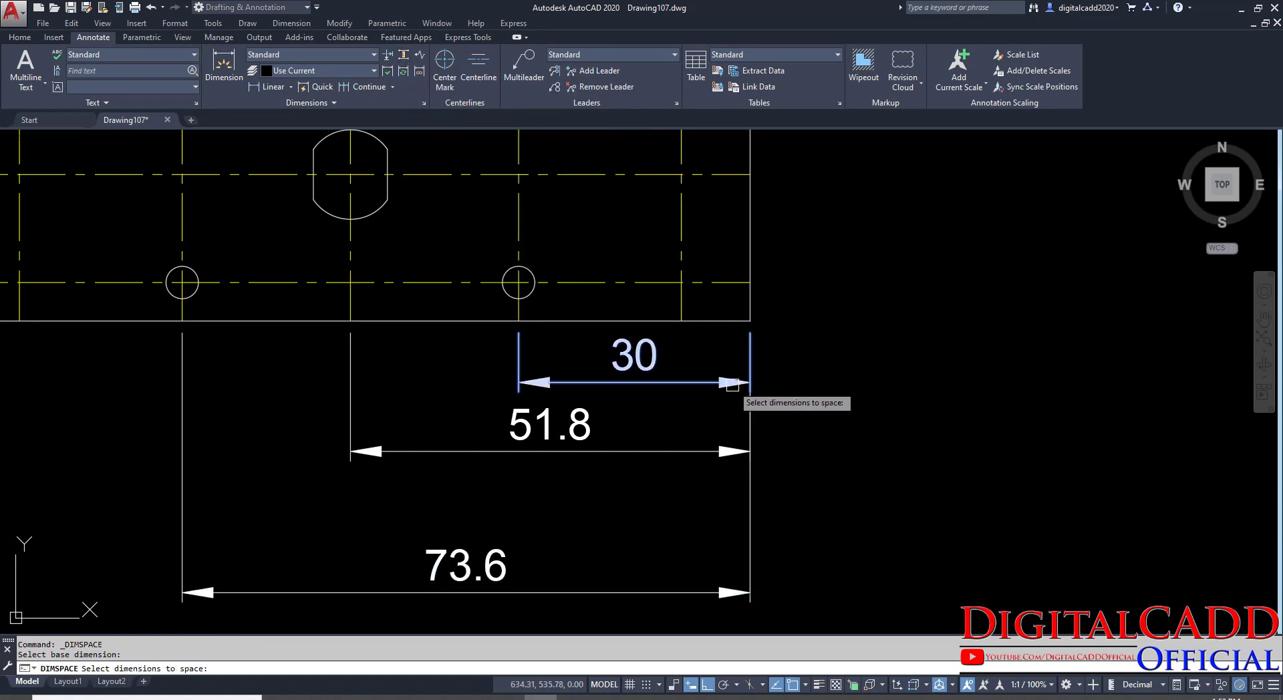
left_click(743, 452)
left_click(748, 592)
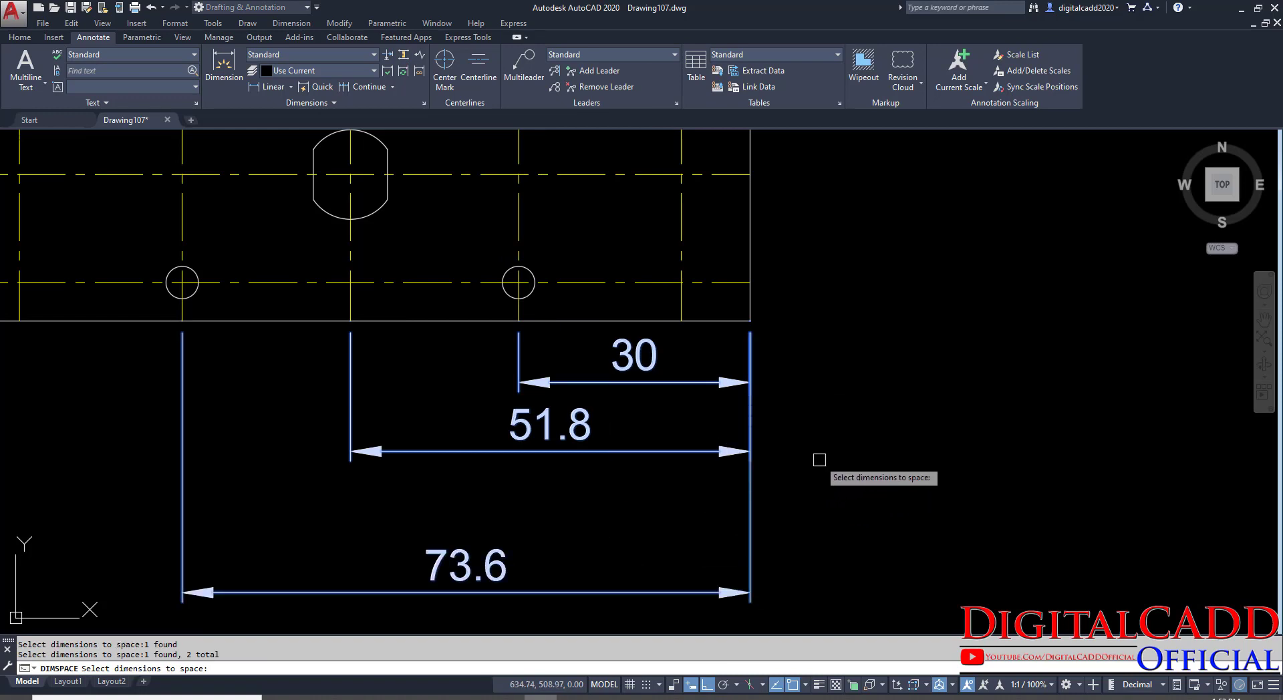
key("Return")
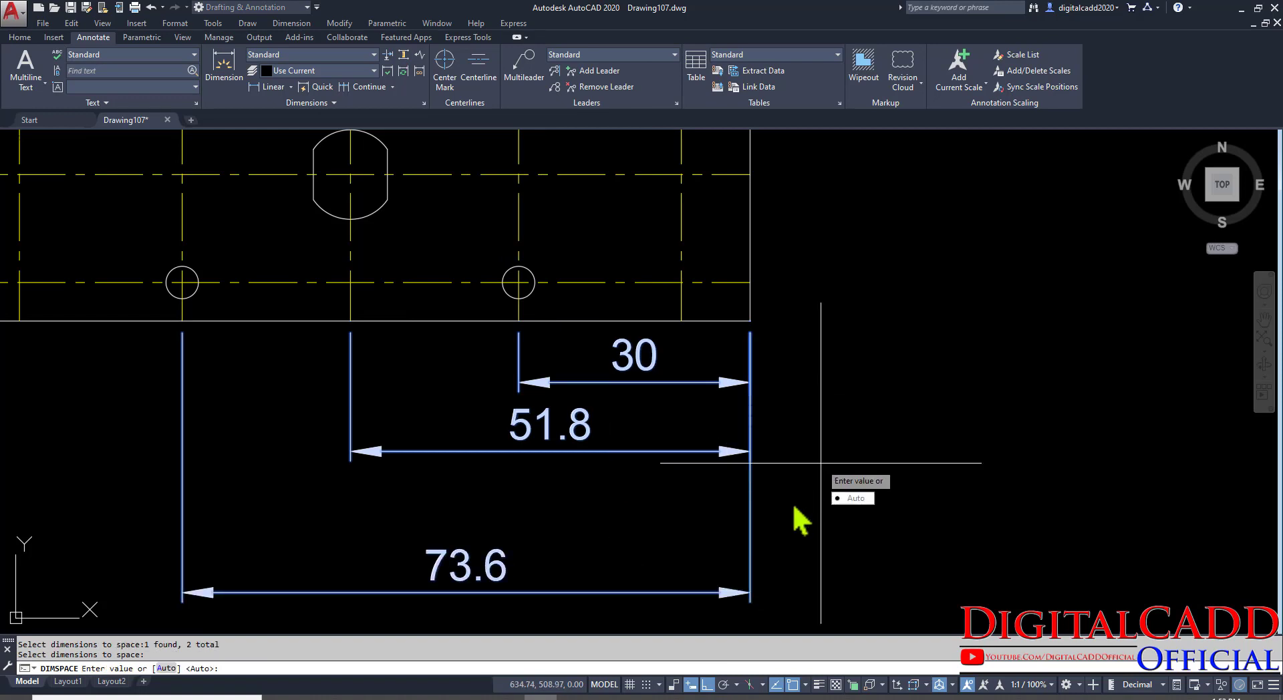
left_click(853, 498)
scroll(710, 373, "down", 2)
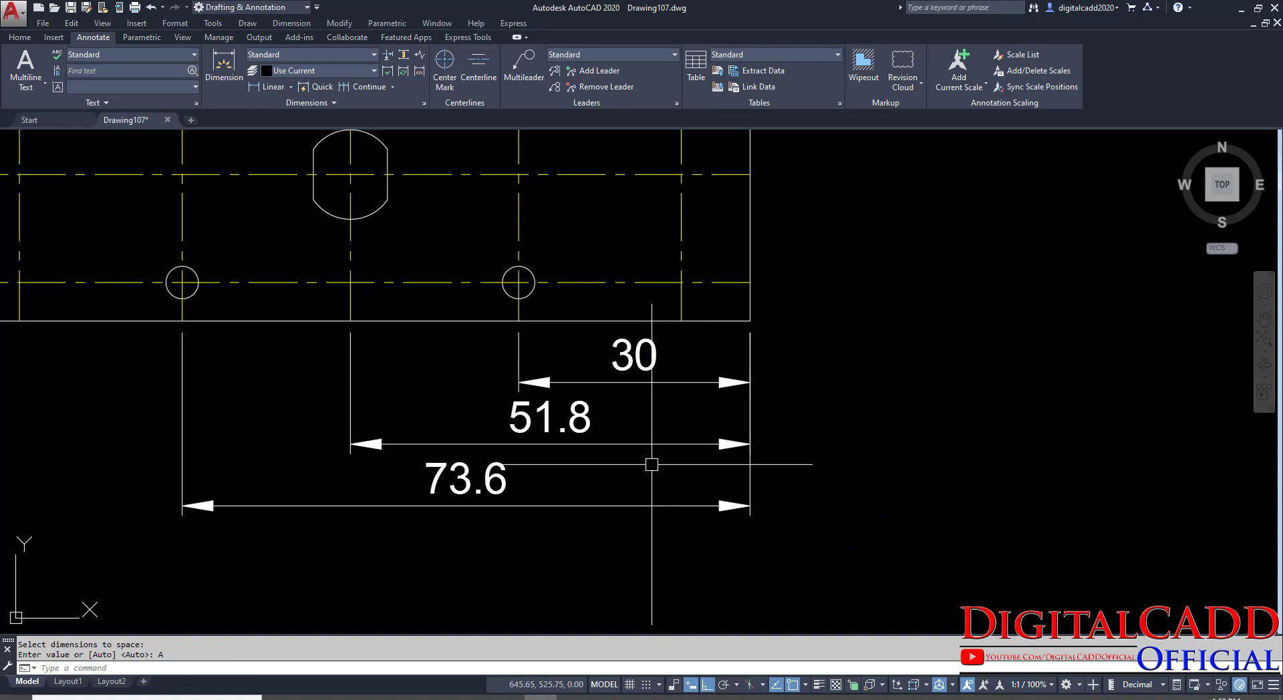
scroll(653, 464, "down", 2)
mouse_move(642, 501)
middle_mouse_down()
mouse_move(705, 484)
mouse_move(744, 494)
middle_mouse_up()
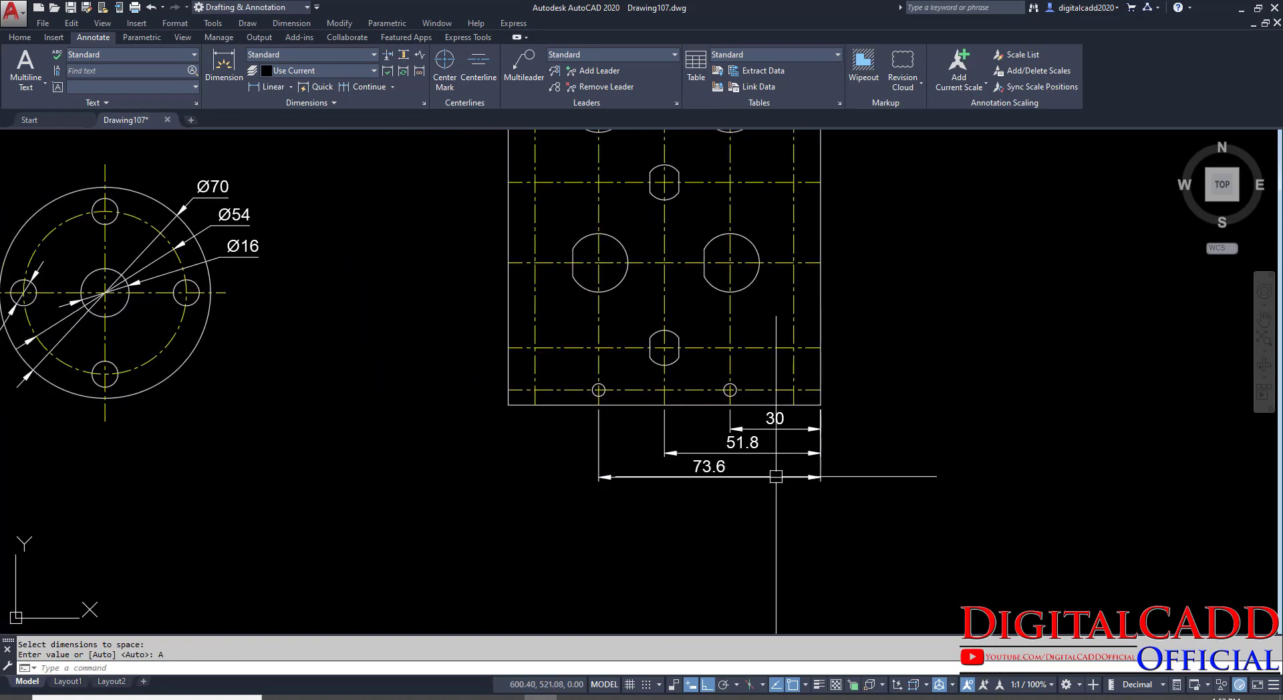
key("ctrl+z")
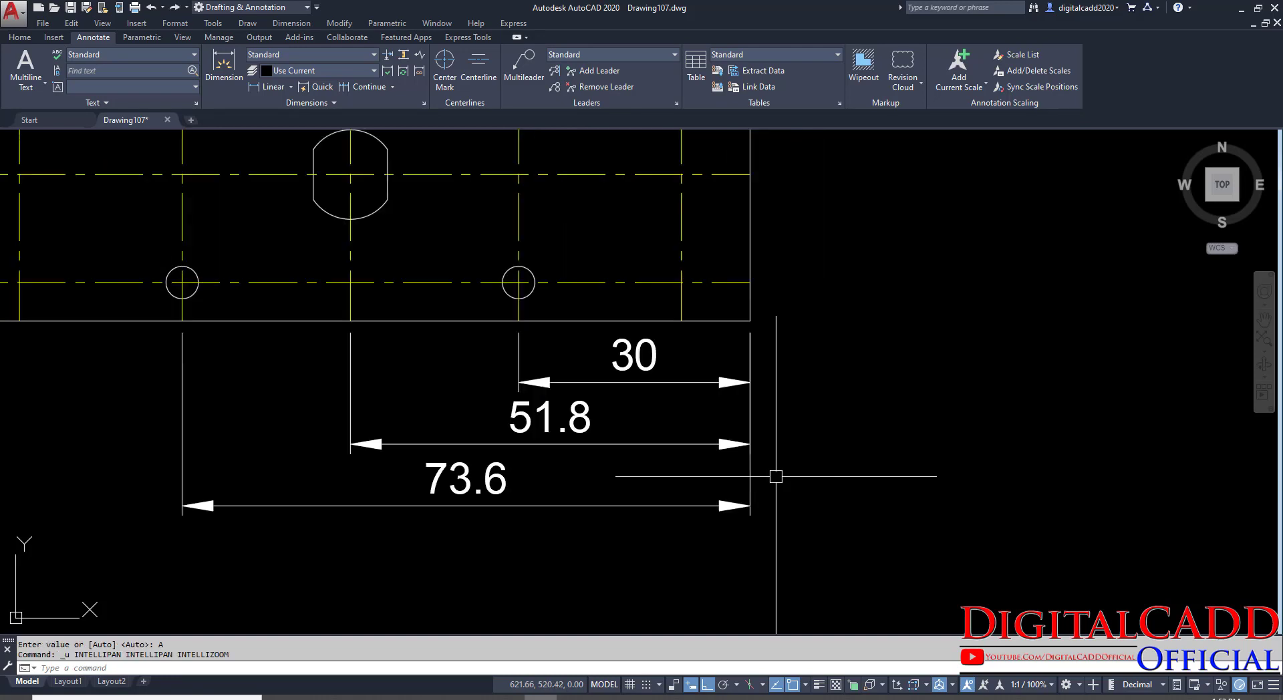
key("ctrl+z")
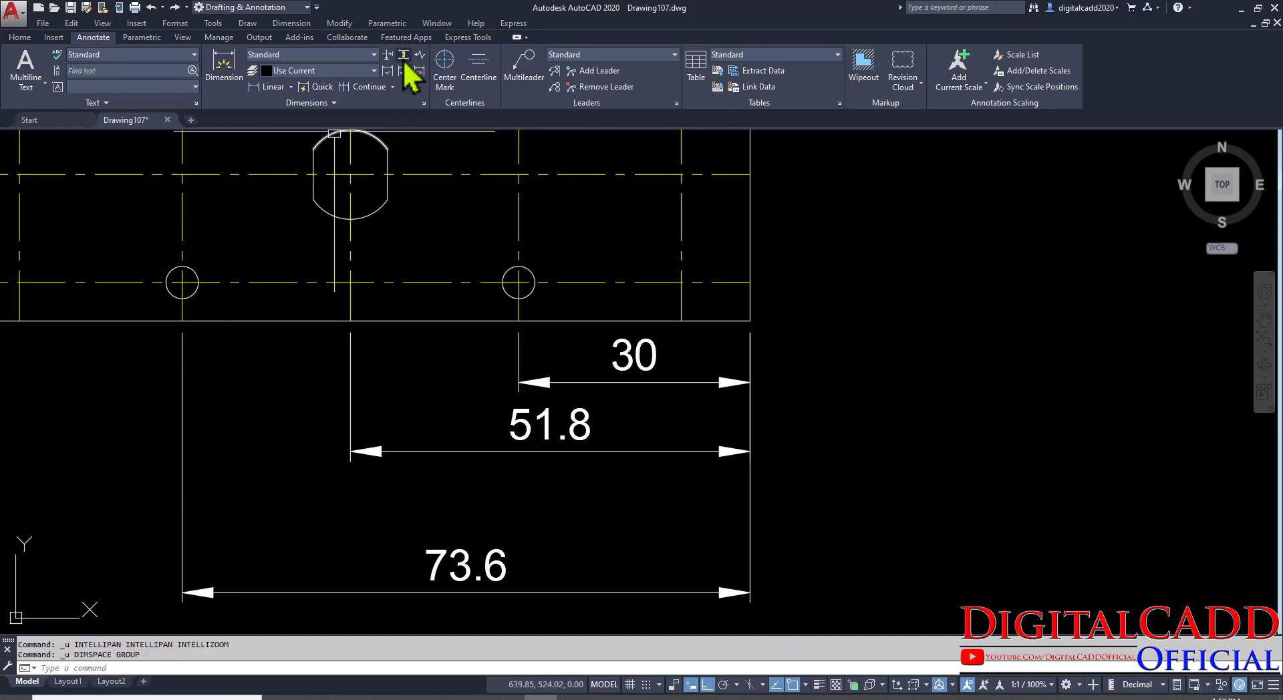
Space the 51.8 and 73.6 dimensions from the 30 base dimension using Adjust Space set to Auto, and switch to the reference PDF.
left_click(712, 384)
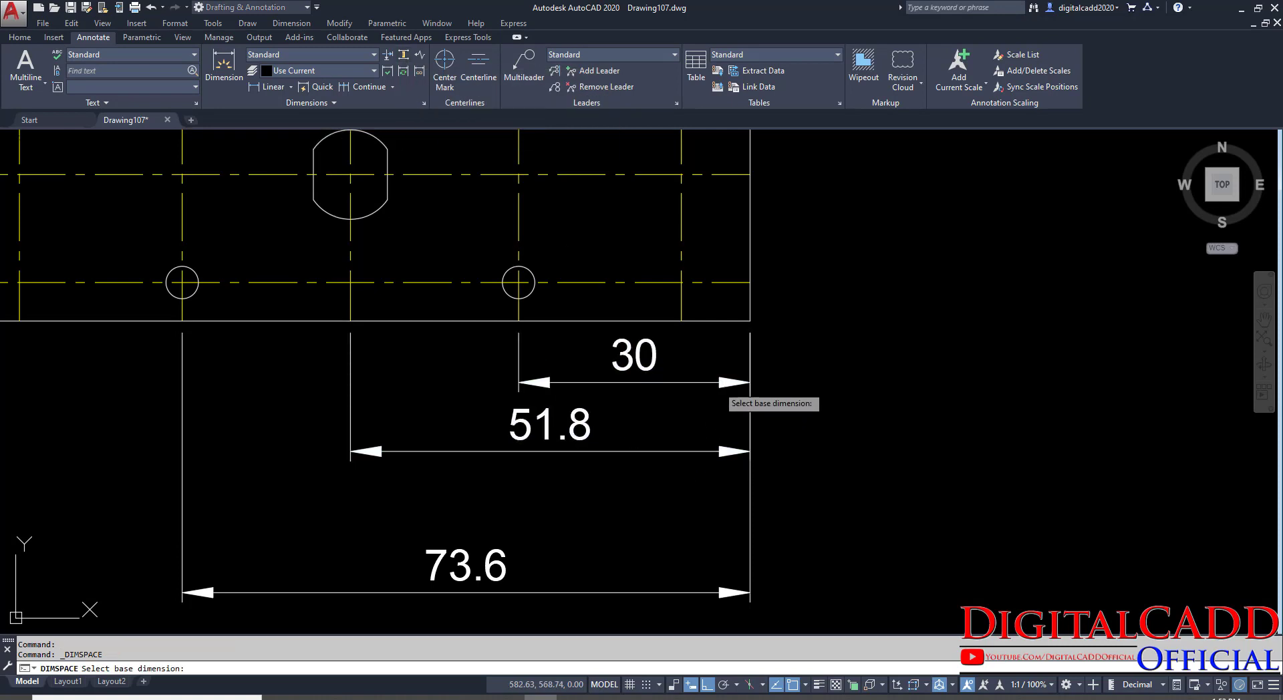
left_click(720, 452)
left_click(704, 593)
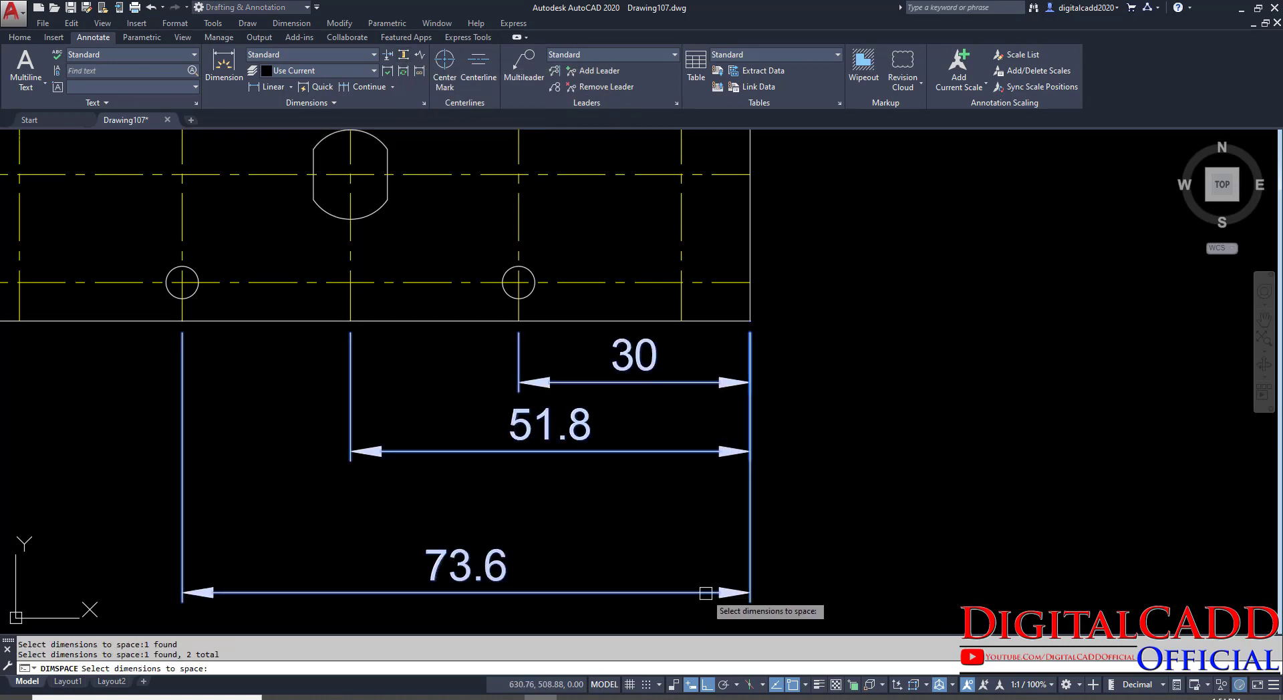
key("Return")
left_click(858, 505)
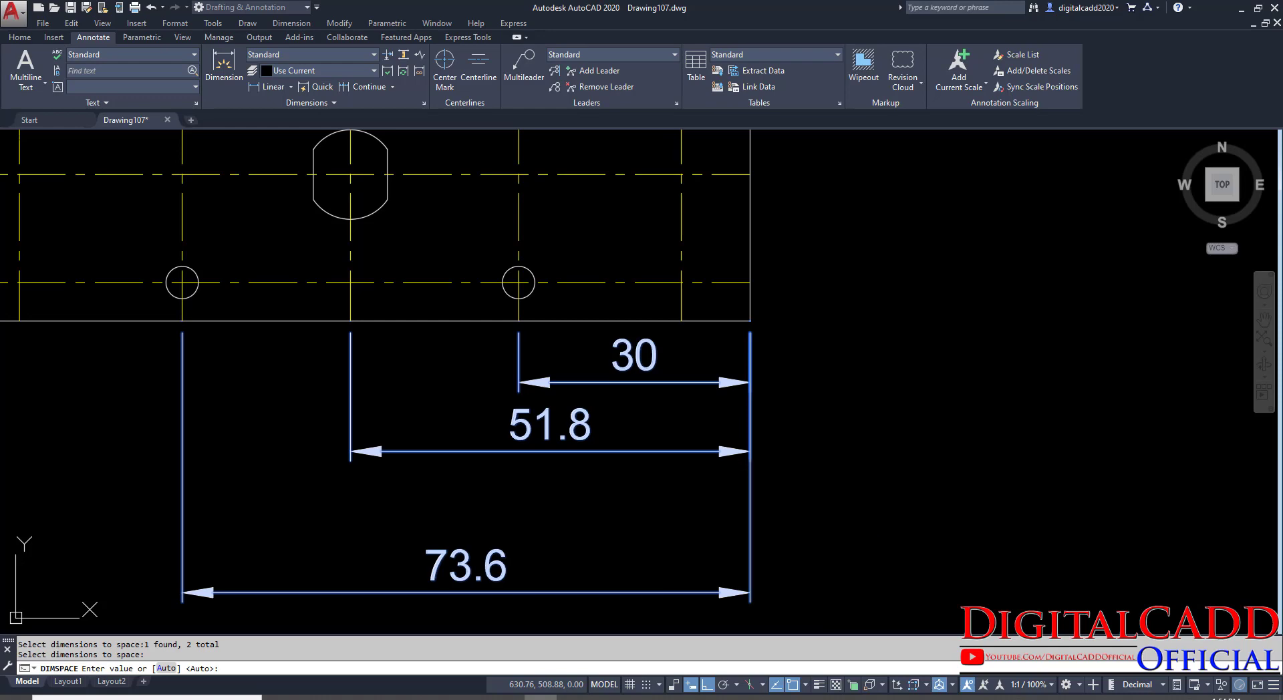
scroll(890, 486, "down", 3)
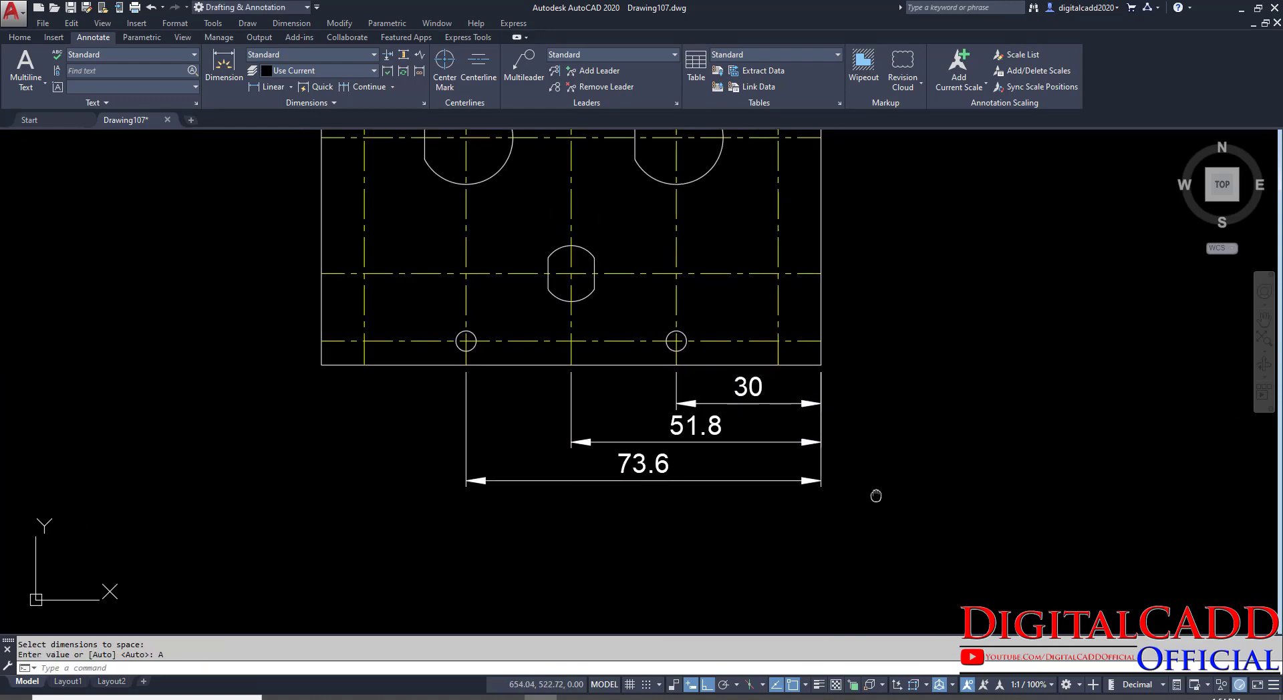
left_click(565, 695)
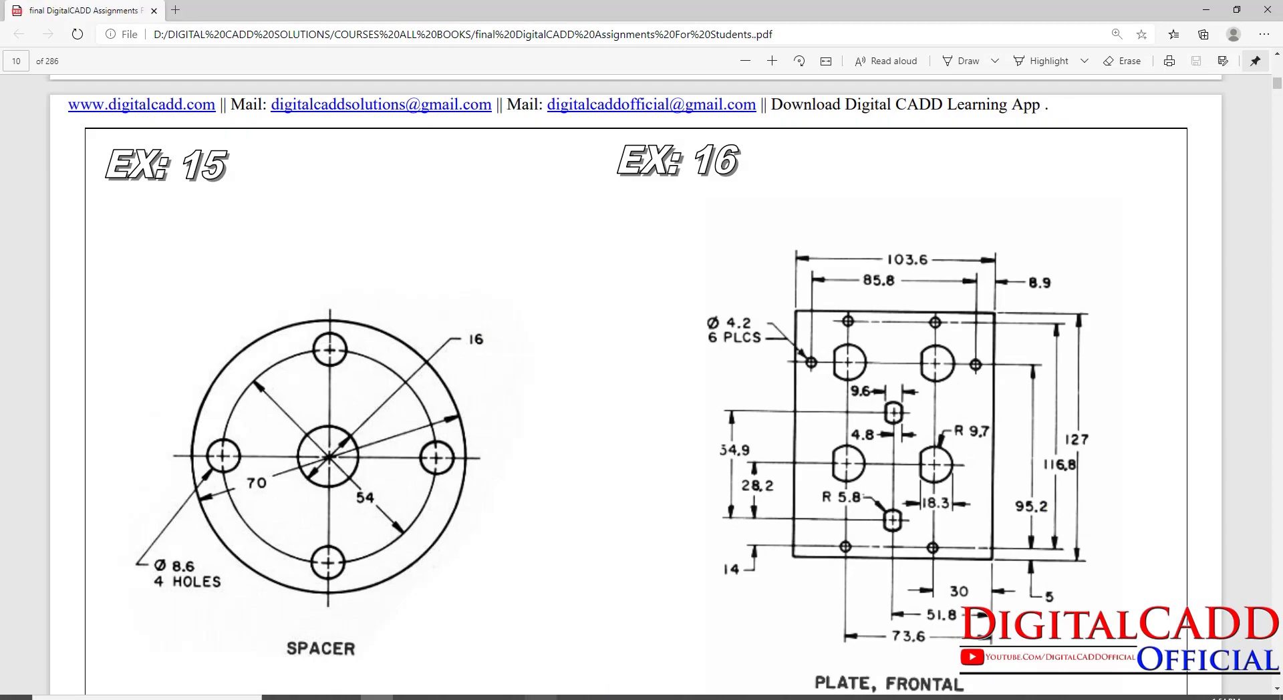
Switch to AutoCAD, dimension the height from the plate's bottom-right corner to the bottom hole centre line, and move its text below the dimension.
left_click(541, 698)
middle_click_drag(845, 469, 622, 560)
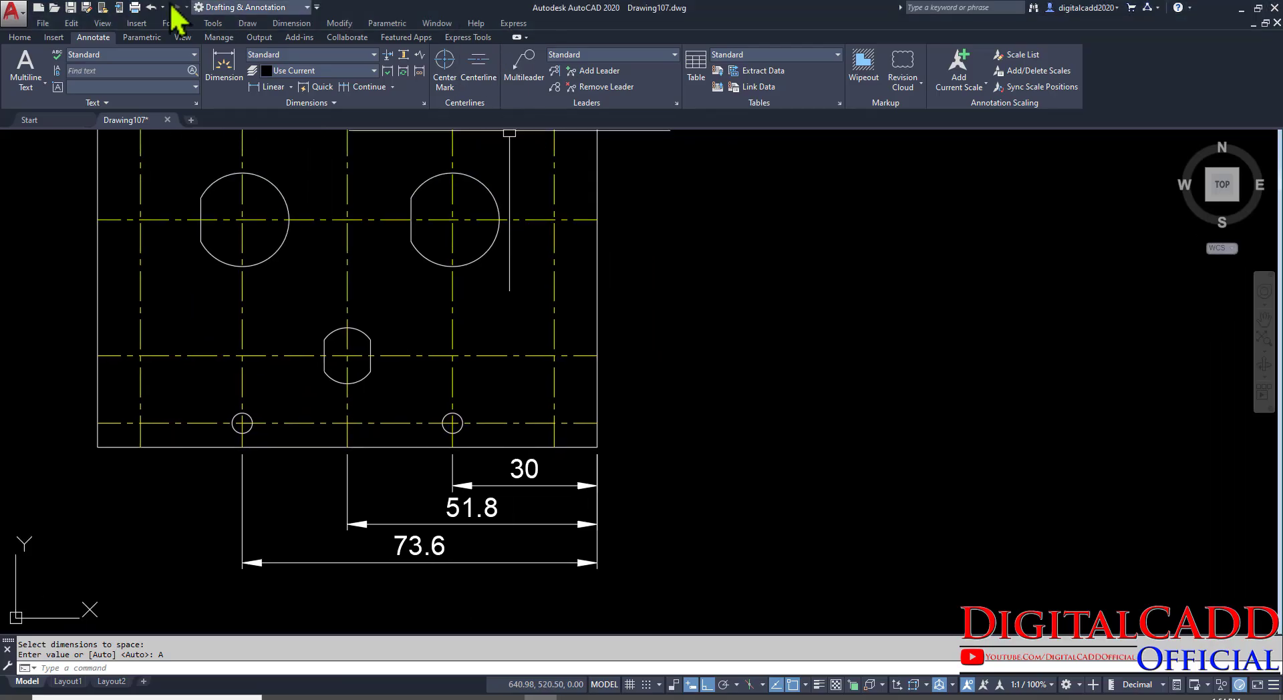
left_click(20, 38)
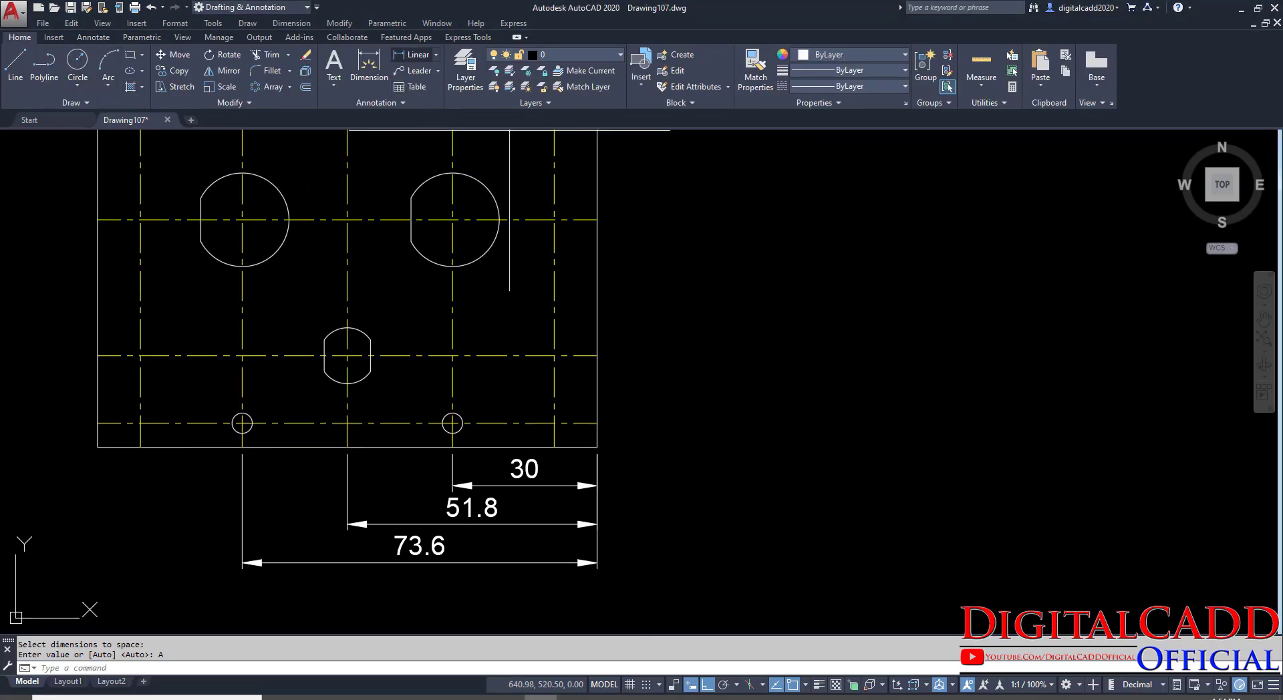
left_click(411, 54)
left_click(597, 447)
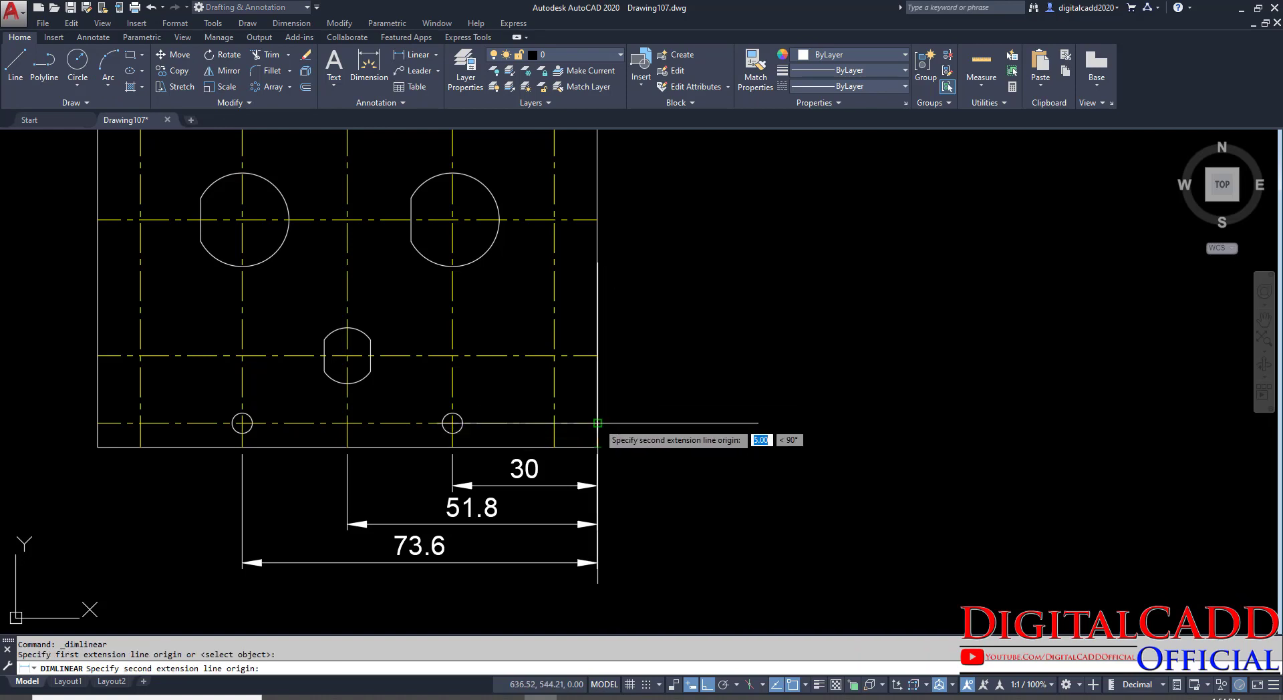
left_click(597, 424)
left_click(629, 434)
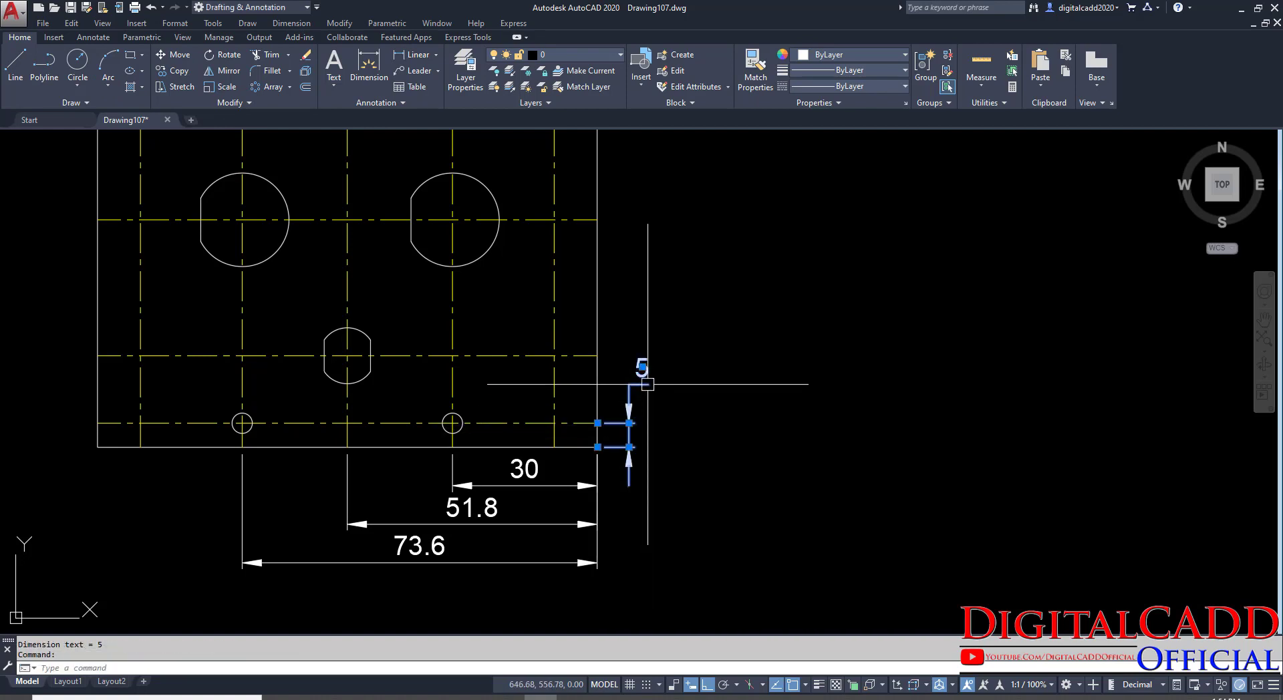
left_click(642, 366)
left_click(638, 498)
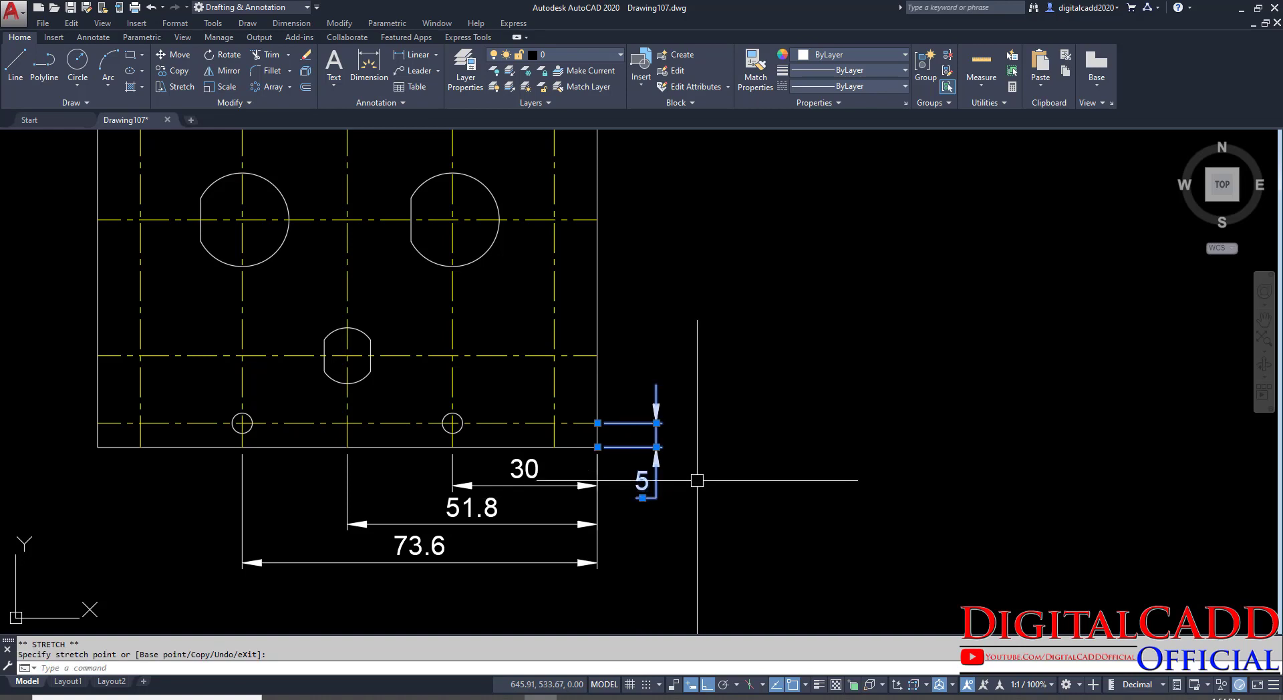
Continue the corner-to-hole height dimension up to the right end of the side holes' centre line, checking the reference PDF first.
middle_click_drag(683, 430, 679, 528)
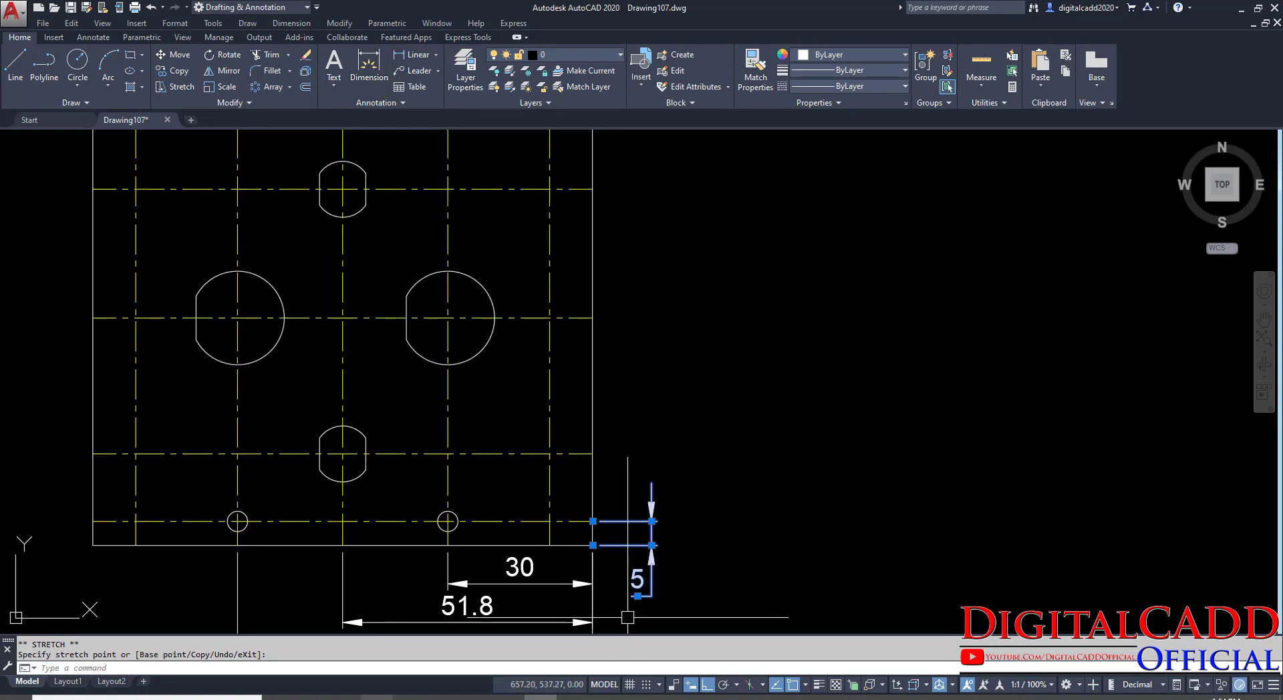
key("alt+Tab")
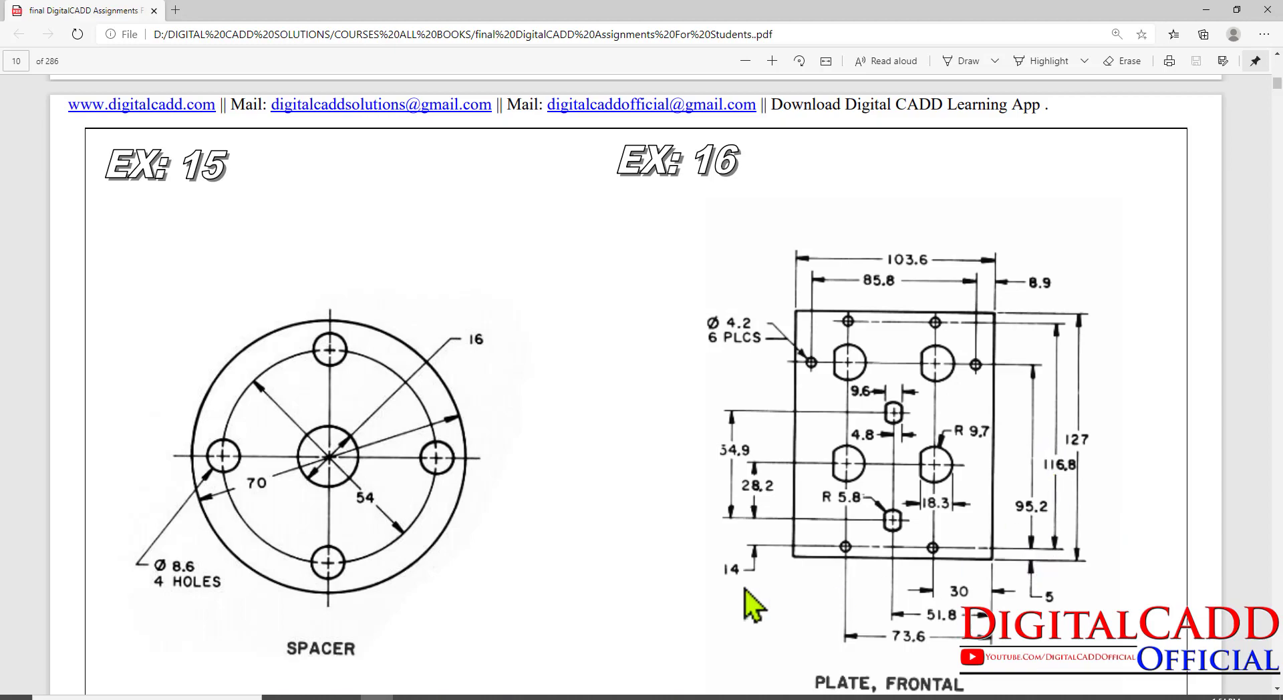
left_click(543, 695)
mouse_move(651, 521)
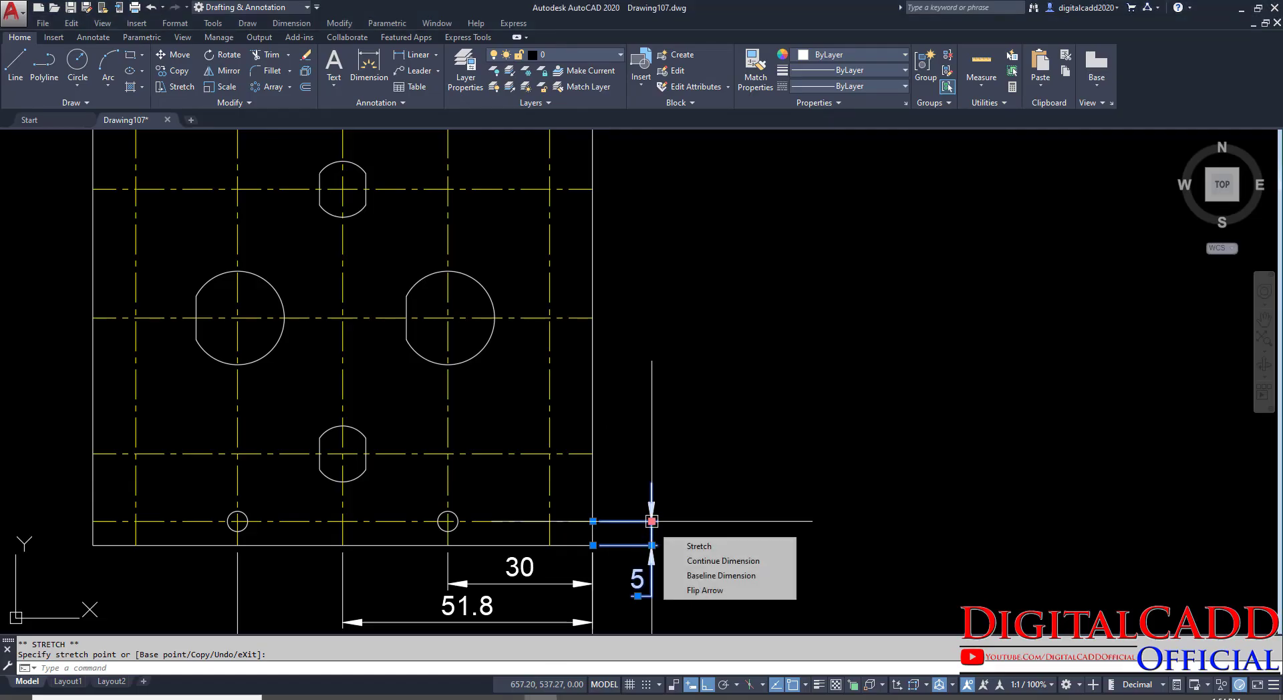
left_click(689, 562)
scroll(662, 347, "down", 2)
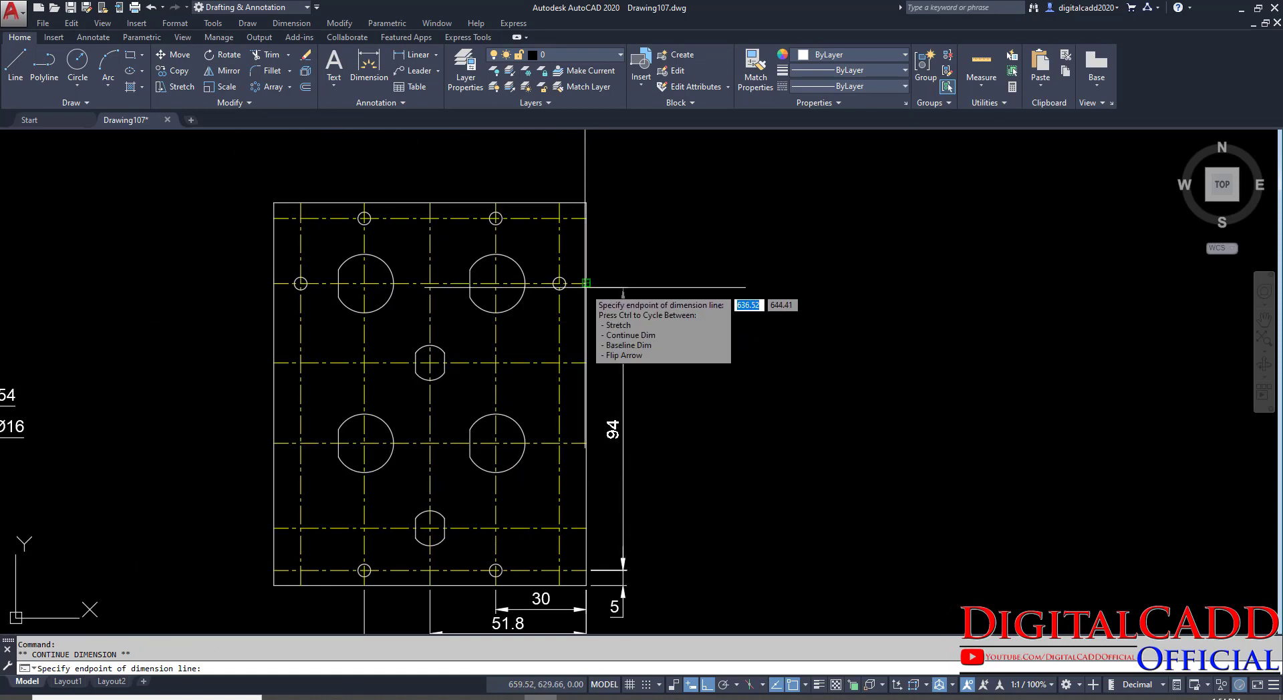
left_click(586, 283)
key("Escape")
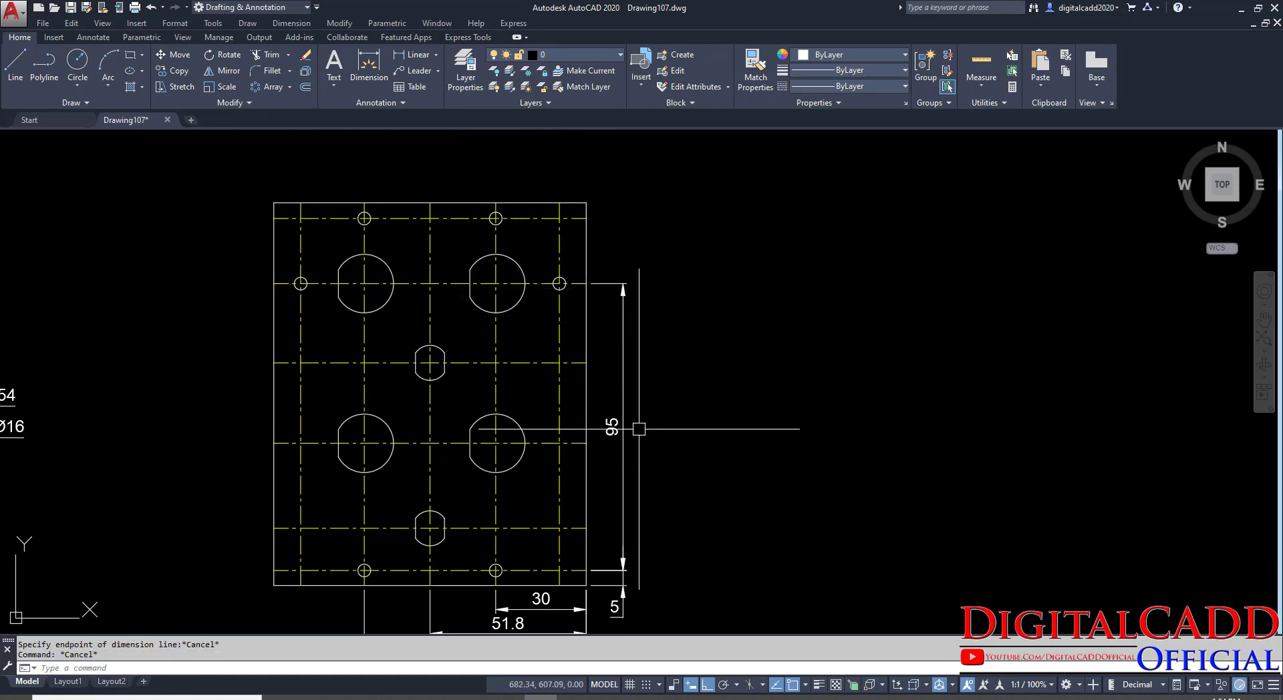
Set the precision of the vertical dimension between the bottom holes and the side holes to one decimal place (0.0).
left_click(611, 426)
right_click(733, 290)
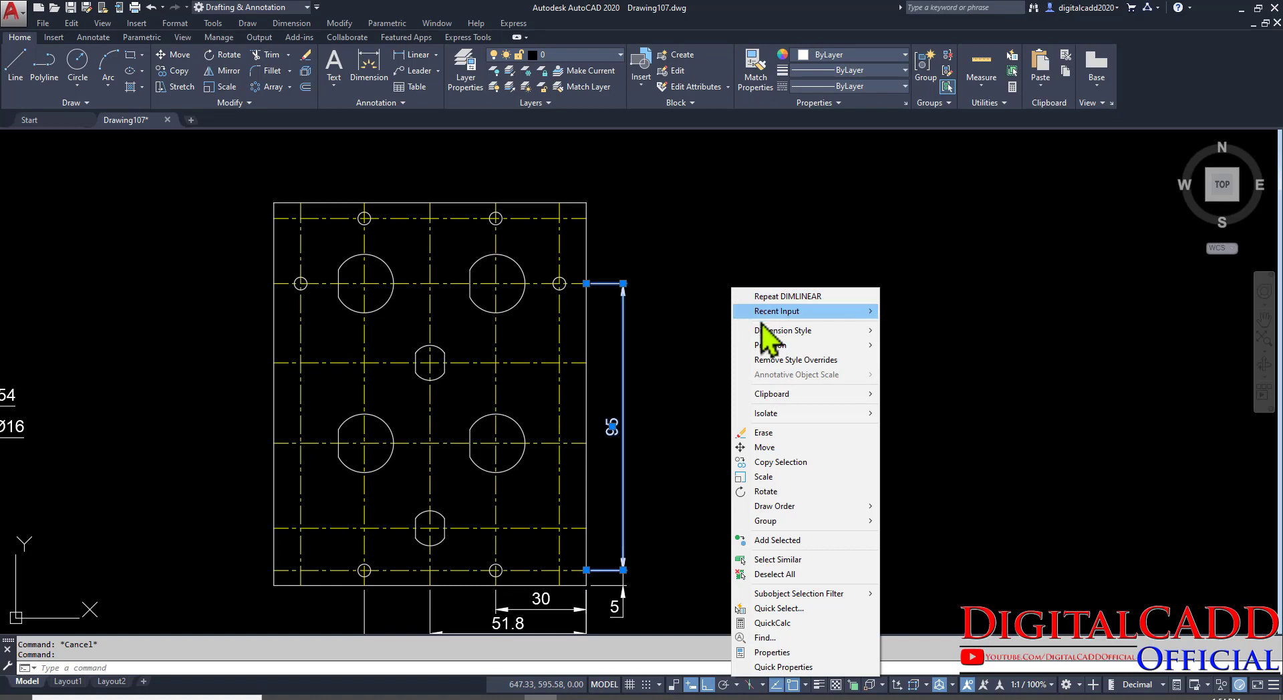
mouse_move(779, 346)
left_click(925, 359)
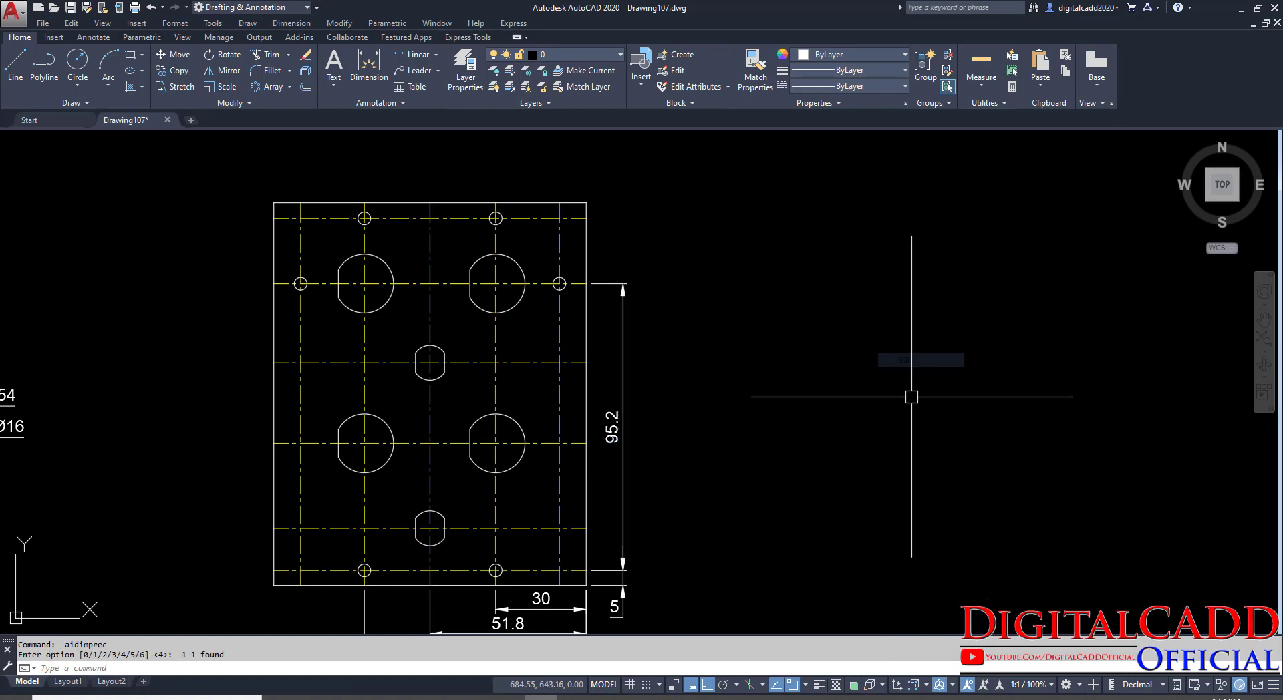
Check the reference PDF and add a vertical linear dimension between the top and bottom hole centre lines, outside the 95.2 dimension.
middle_click_drag(747, 523, 701, 479)
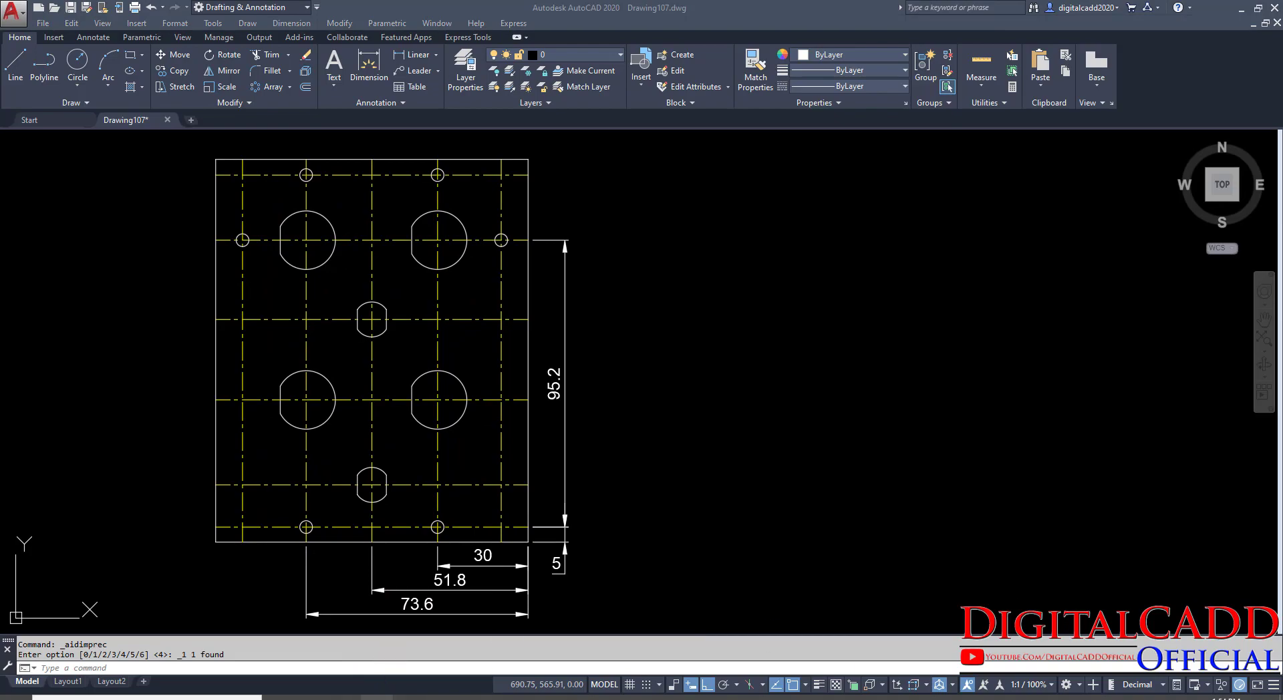
key("alt+Tab")
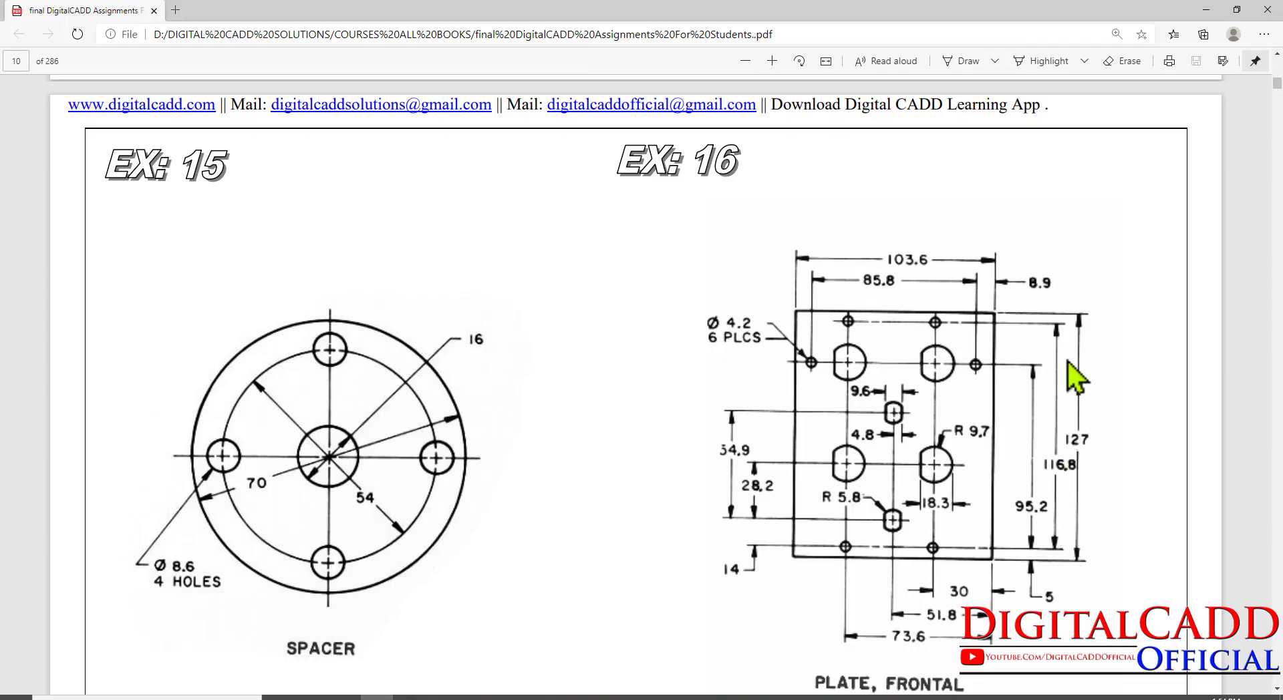
key("alt+Tab")
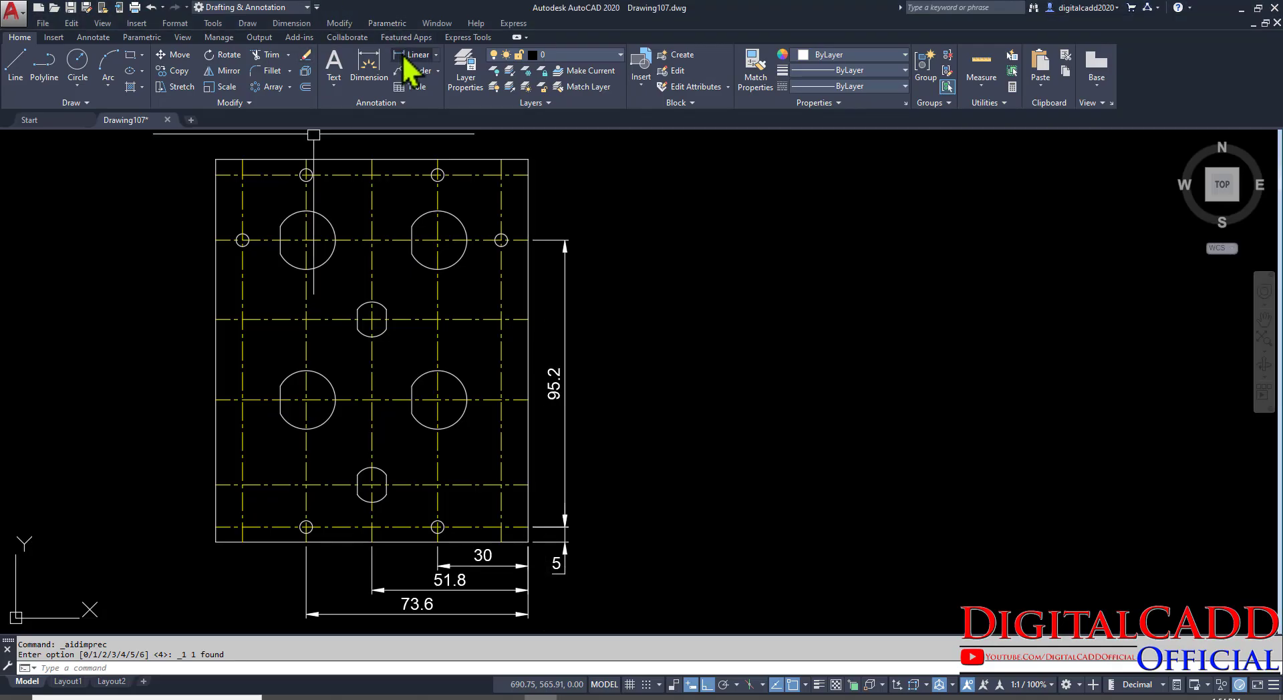
left_click(411, 55)
left_click(568, 548)
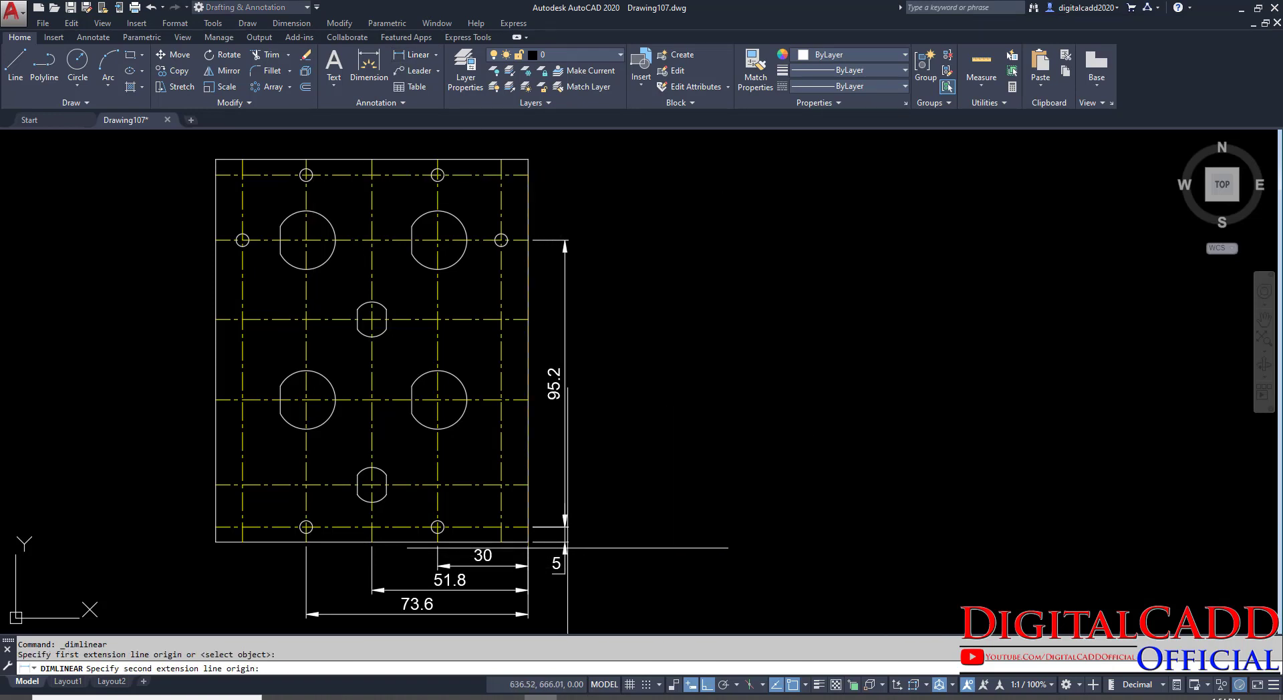
left_click(528, 527)
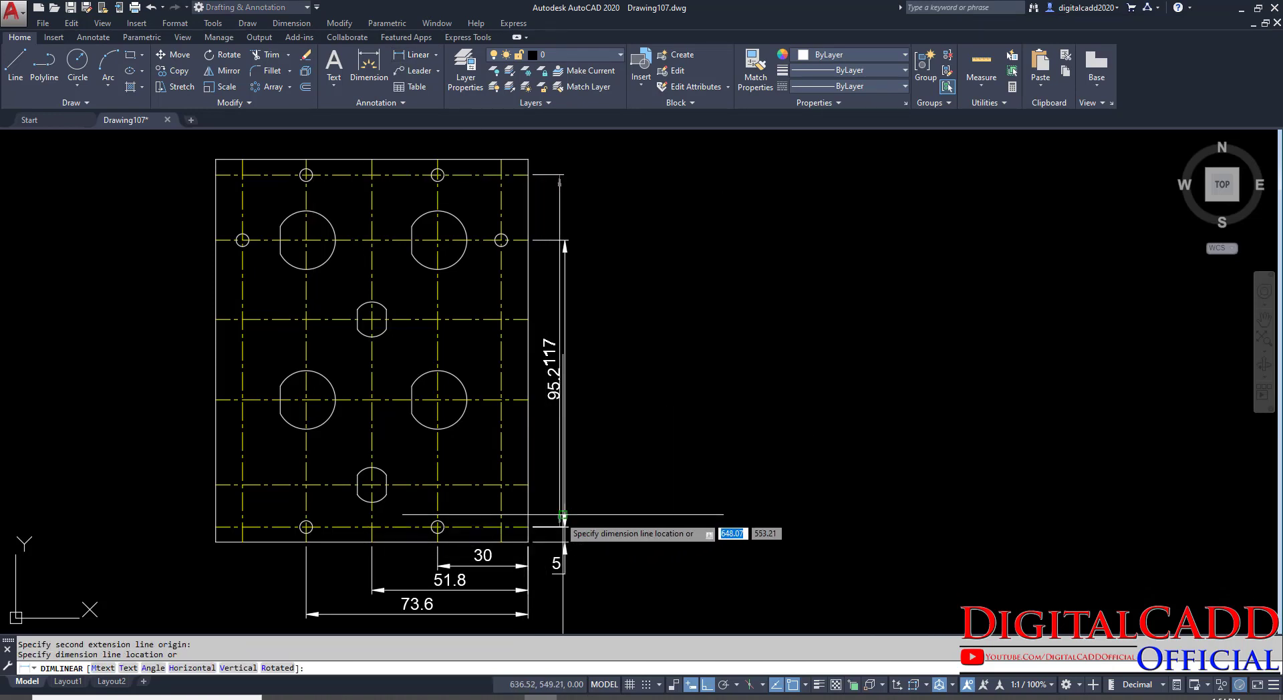
left_click(591, 496)
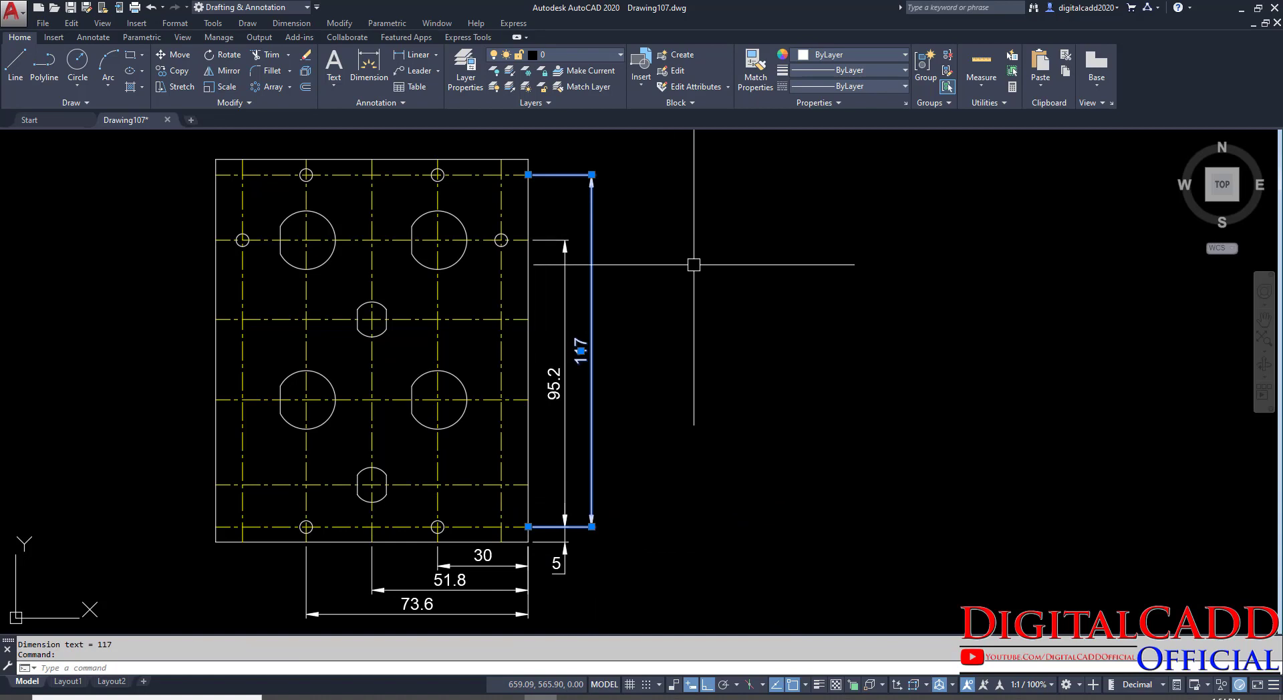
Match the properties of the 95.2 dimension onto the dimension between the top and bottom hole centre lines.
type("ma")
key("Return")
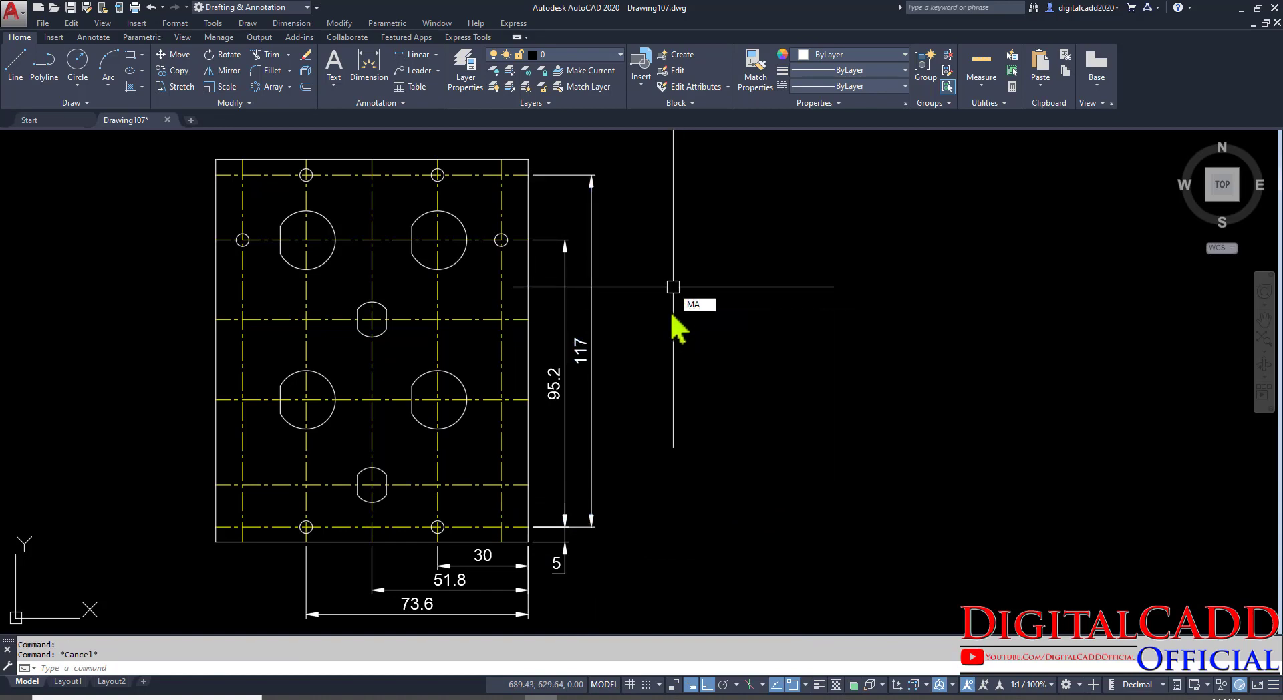
left_click(565, 428)
left_click(592, 388)
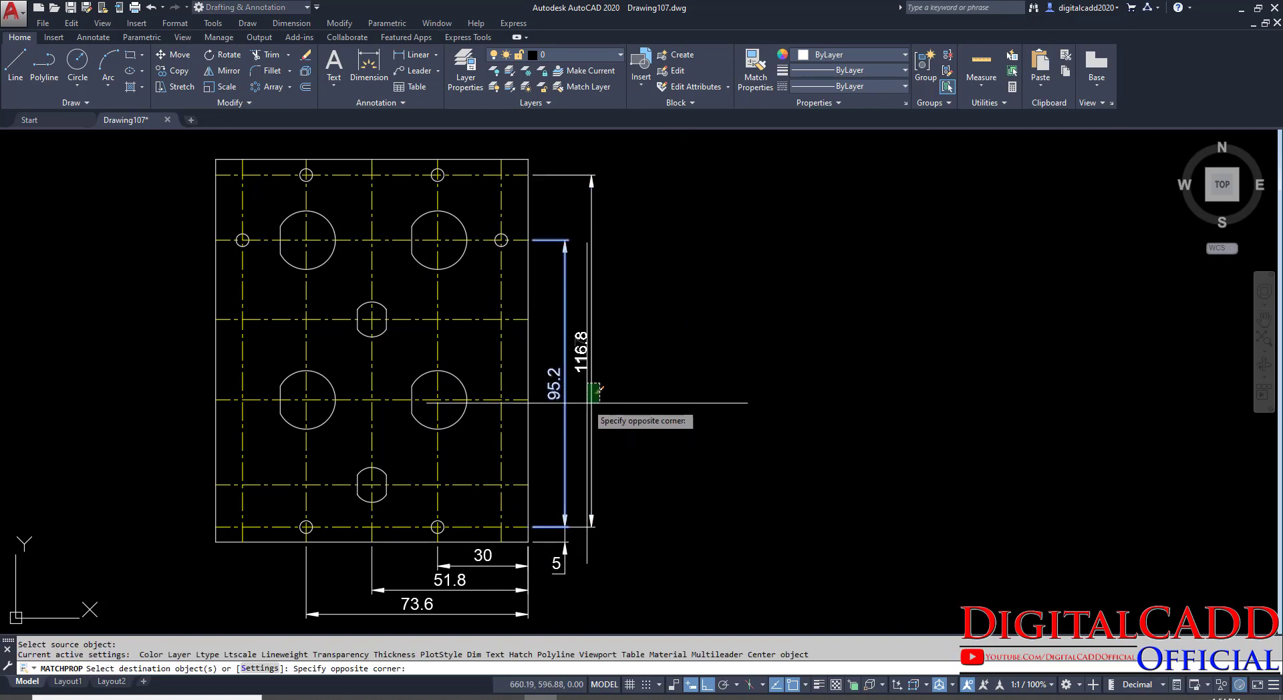
key("Return")
Dimension the plate's full height by selecting its right edge, placing the dimension outside the other vertical dimensions.
mouse_move(648, 455)
middle_mouse_down()
mouse_move(681, 447)
mouse_move(657, 446)
middle_mouse_up()
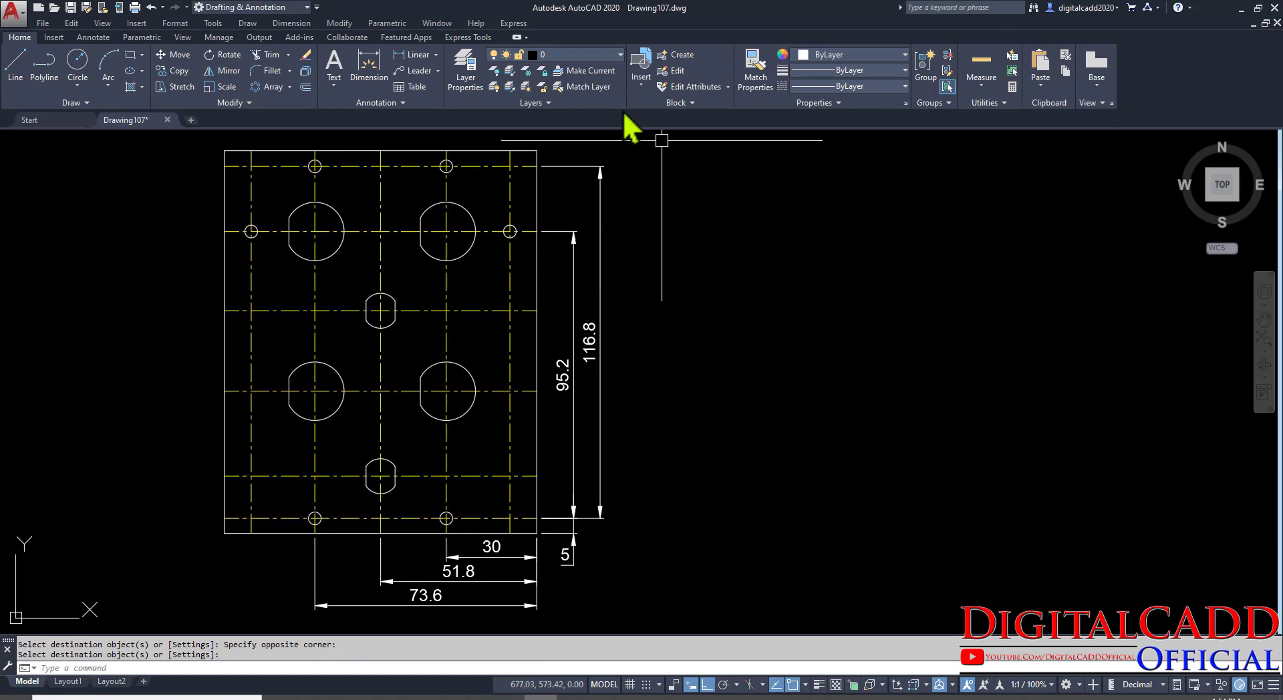
left_click(415, 64)
key("Return")
left_click(536, 213)
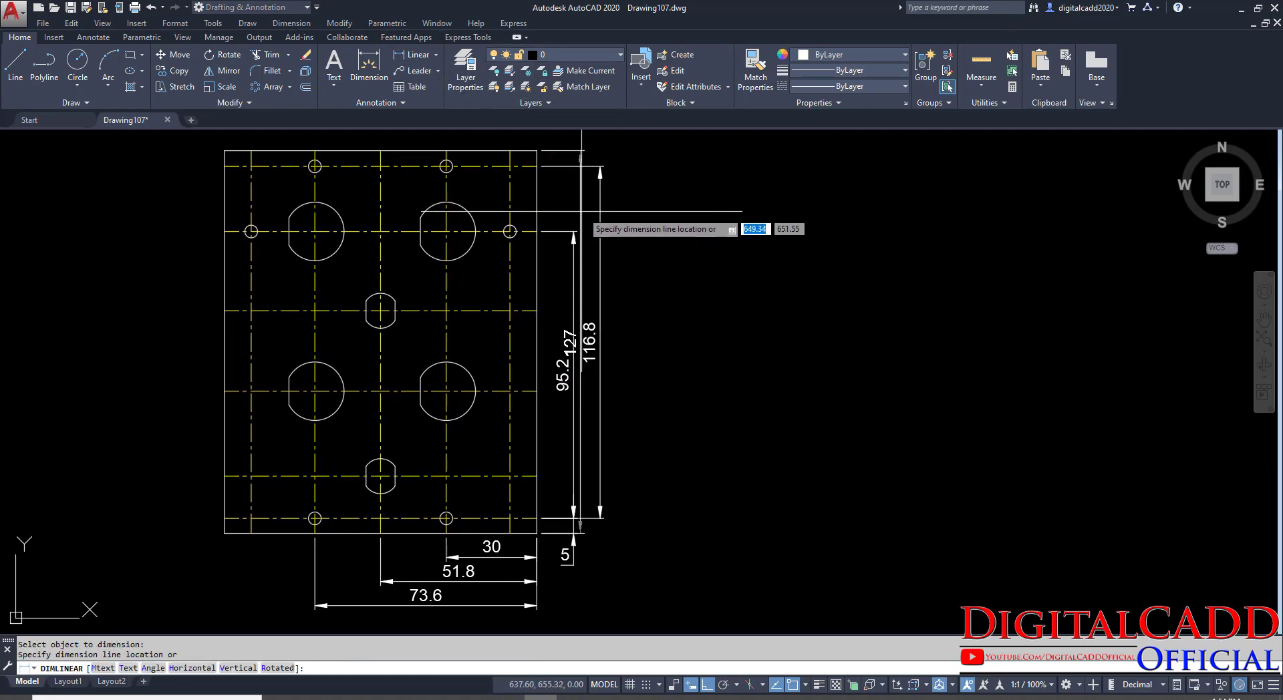
left_click(627, 218)
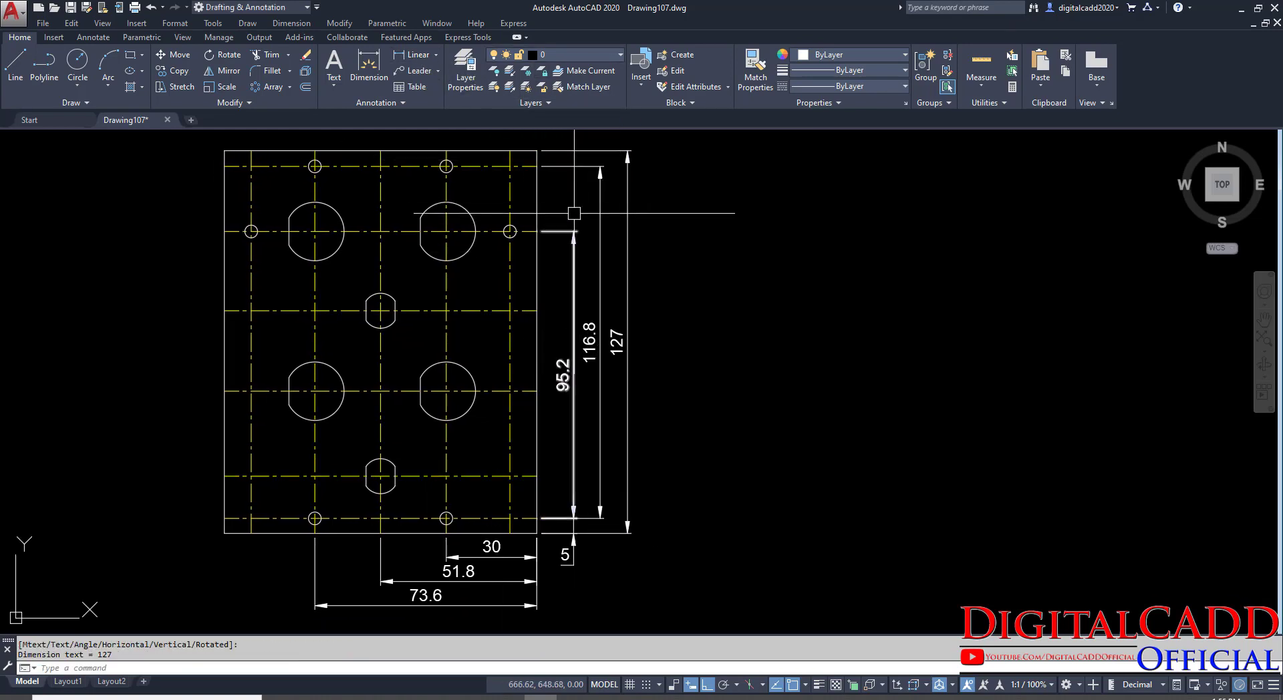
Dimension the plate's full width by selecting its top edge, placing the dimension above the plate.
middle_click_drag(639, 385, 726, 581)
key("Return")
key("Return")
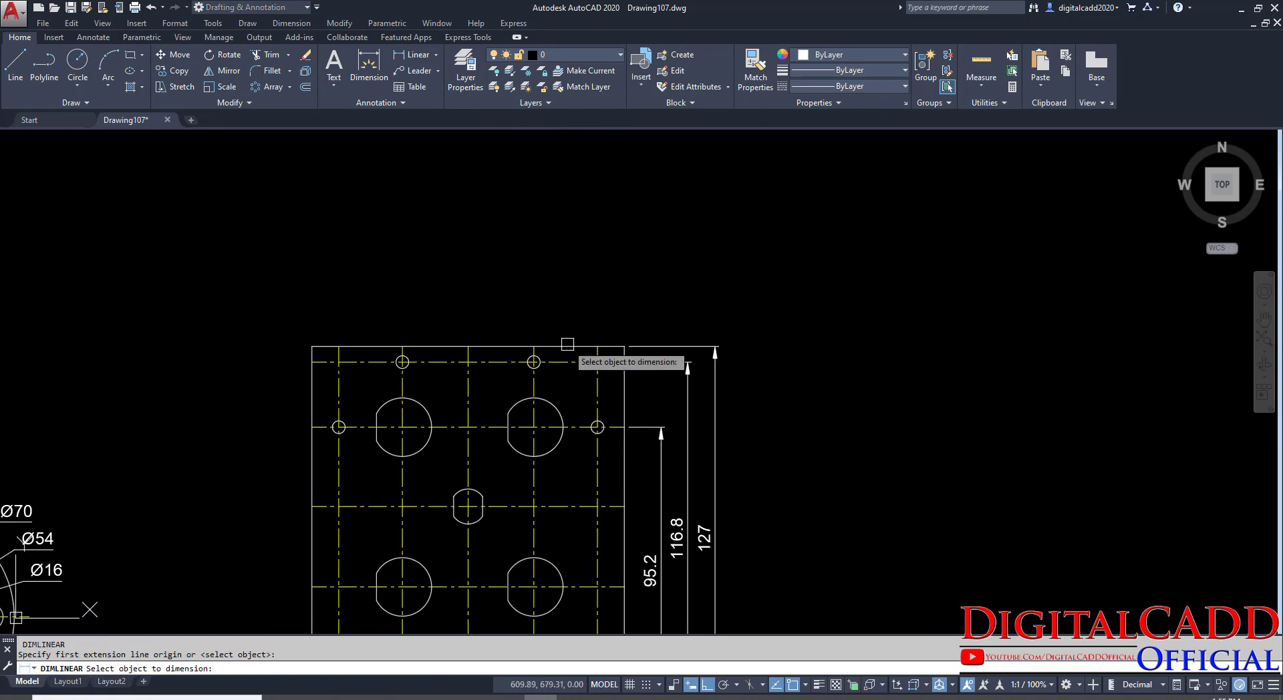
left_click(563, 346)
left_click(562, 287)
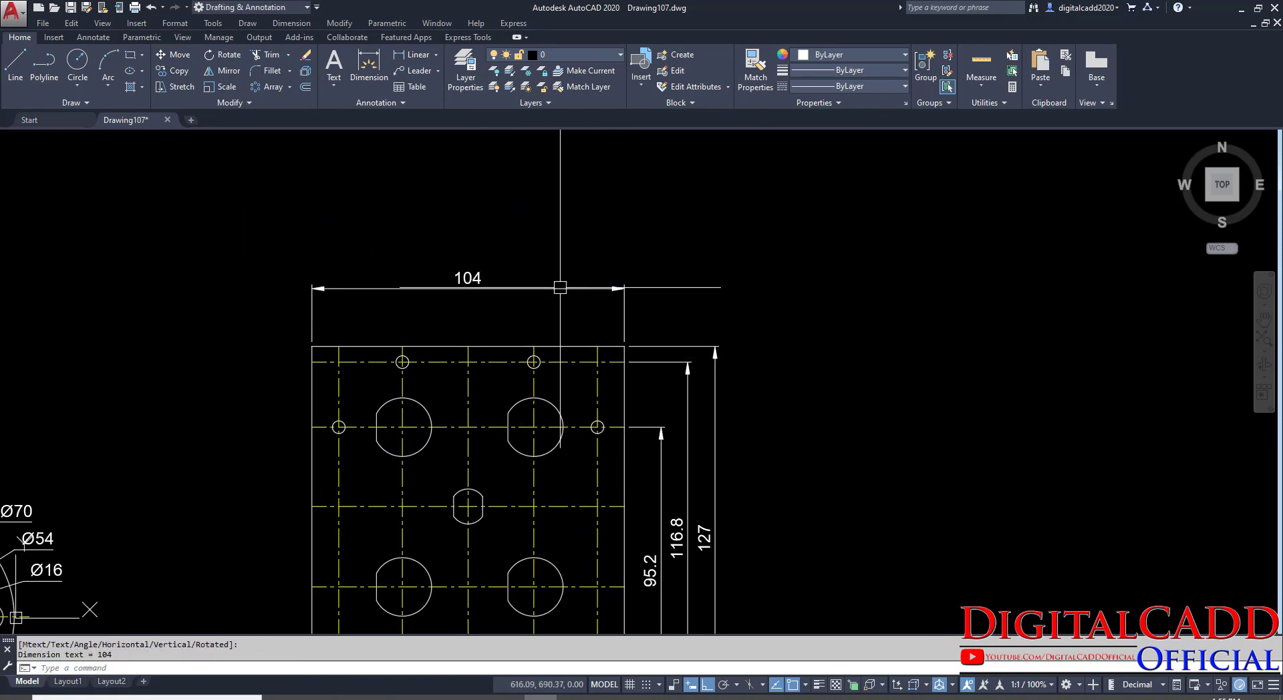
Set the precision of the plate's overall width dimension to one decimal place (0.0).
left_click(560, 288)
right_click(699, 222)
mouse_move(769, 280)
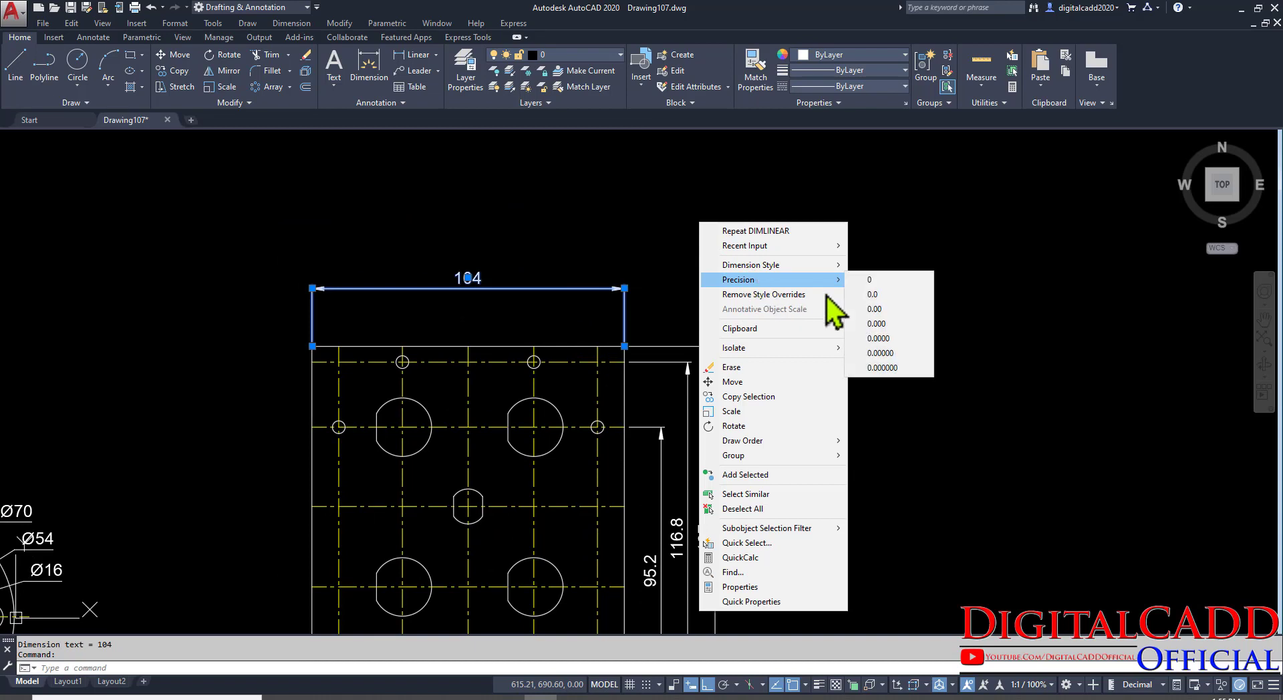
left_click(872, 296)
Add a vertical linear dimension on the plate's left side between the bottom hole centre line and the lower slot centre line.
mouse_move(574, 501)
middle_mouse_down()
mouse_move(647, 354)
mouse_move(642, 326)
mouse_move(785, 374)
mouse_move(795, 355)
middle_mouse_up()
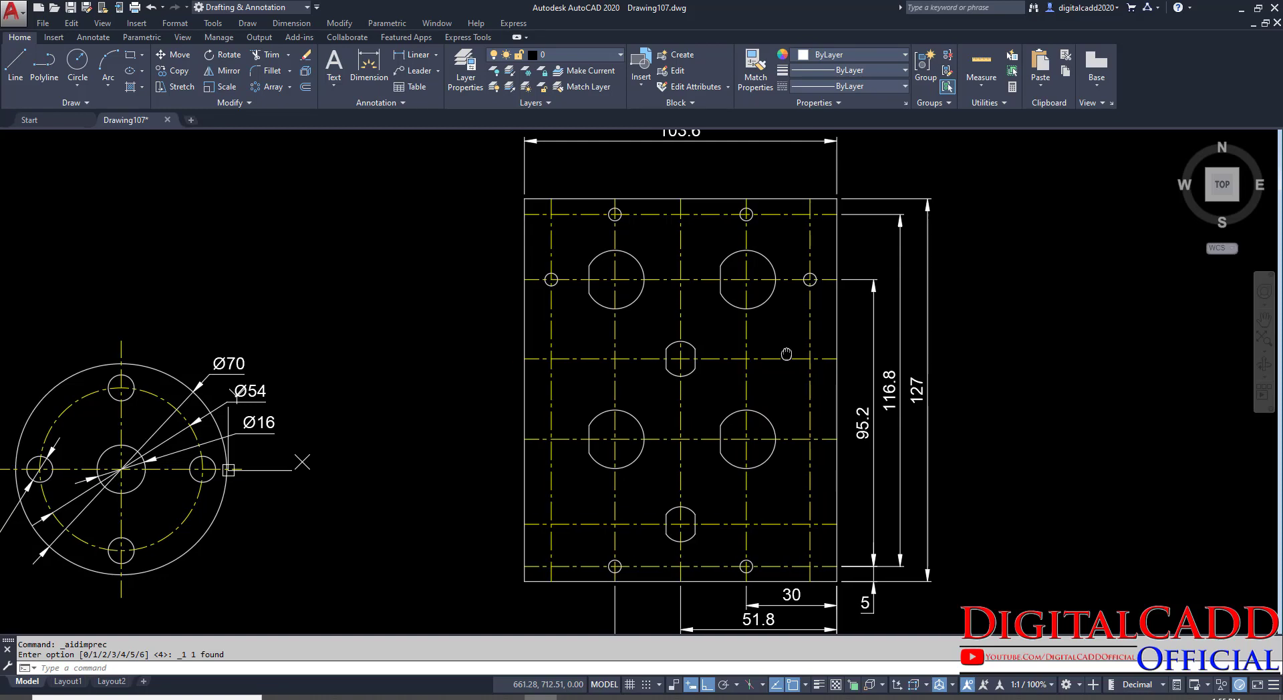
left_click(412, 54)
scroll(521, 576, "up", 2)
left_click(533, 566)
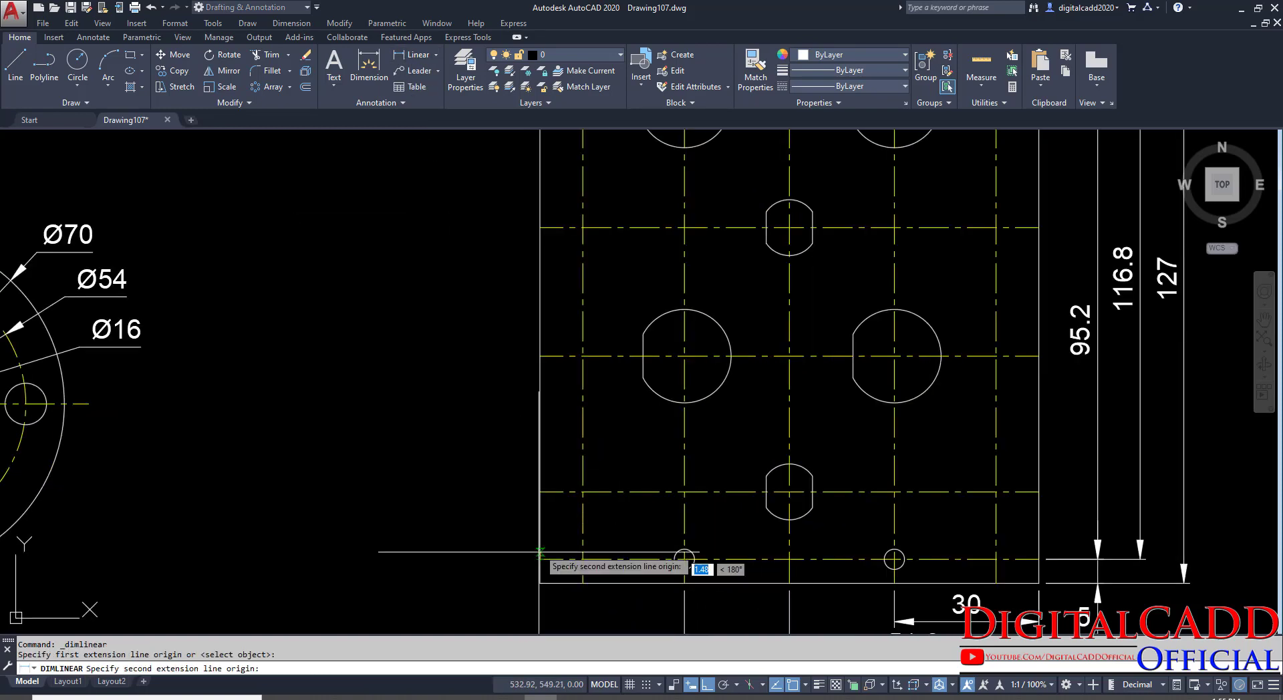
left_click(540, 492)
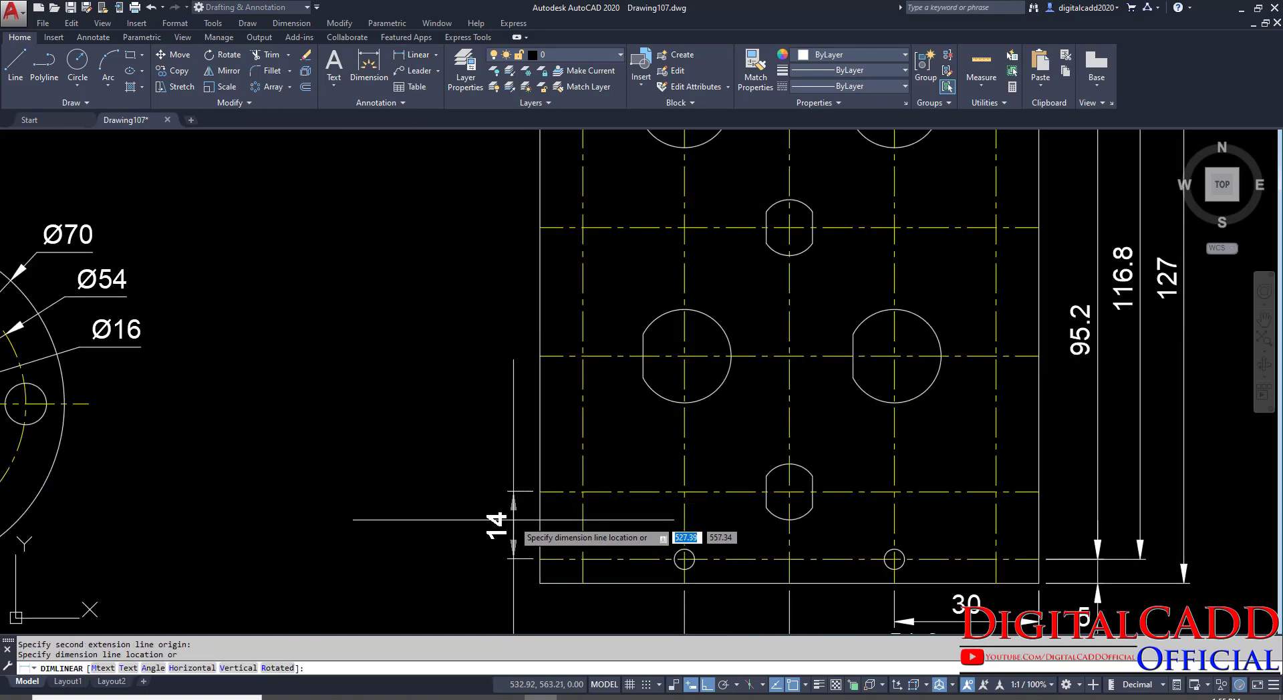
left_click(514, 519)
key("Return")
key("Escape")
Continue the 14 dimension from the lower slot centre line up to the centre line of the lower large holes.
left_click(513, 491)
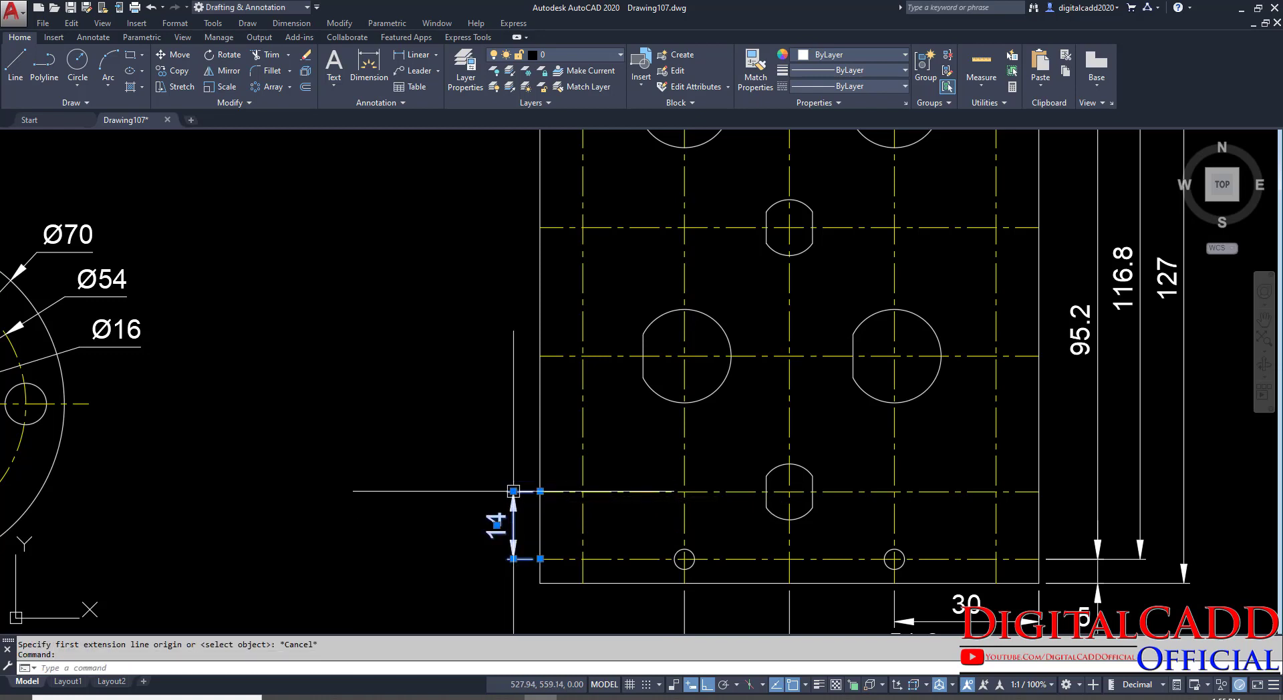
mouse_move(513, 492)
left_click(584, 529)
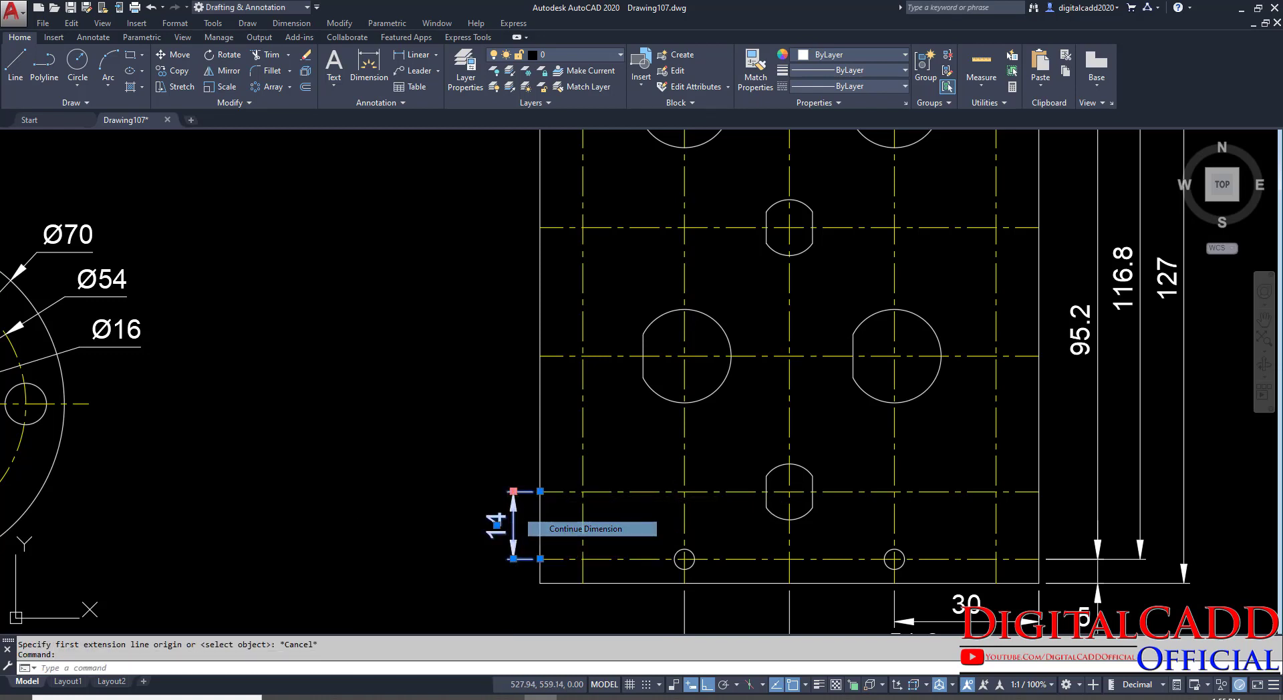
left_click(540, 355)
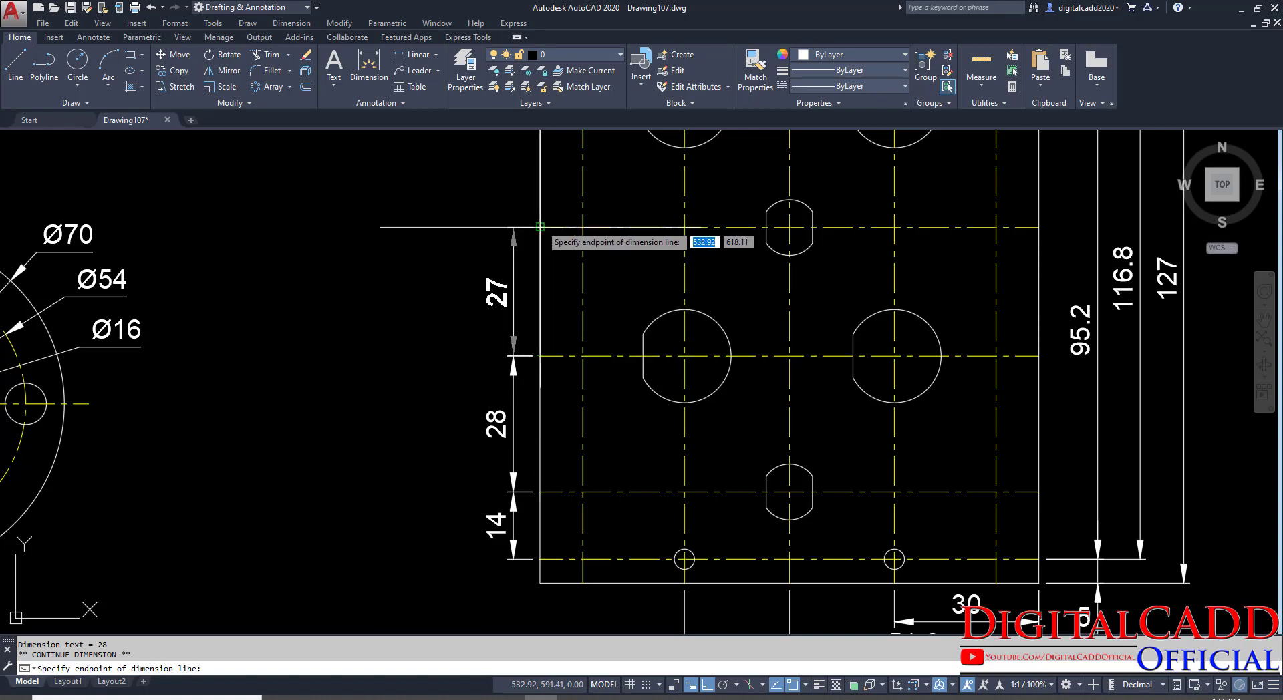
key("Escape")
Set the precision of the dimension between the lower slot and lower large-hole centre lines to one decimal place (0.0).
left_click(513, 428)
right_click(378, 281)
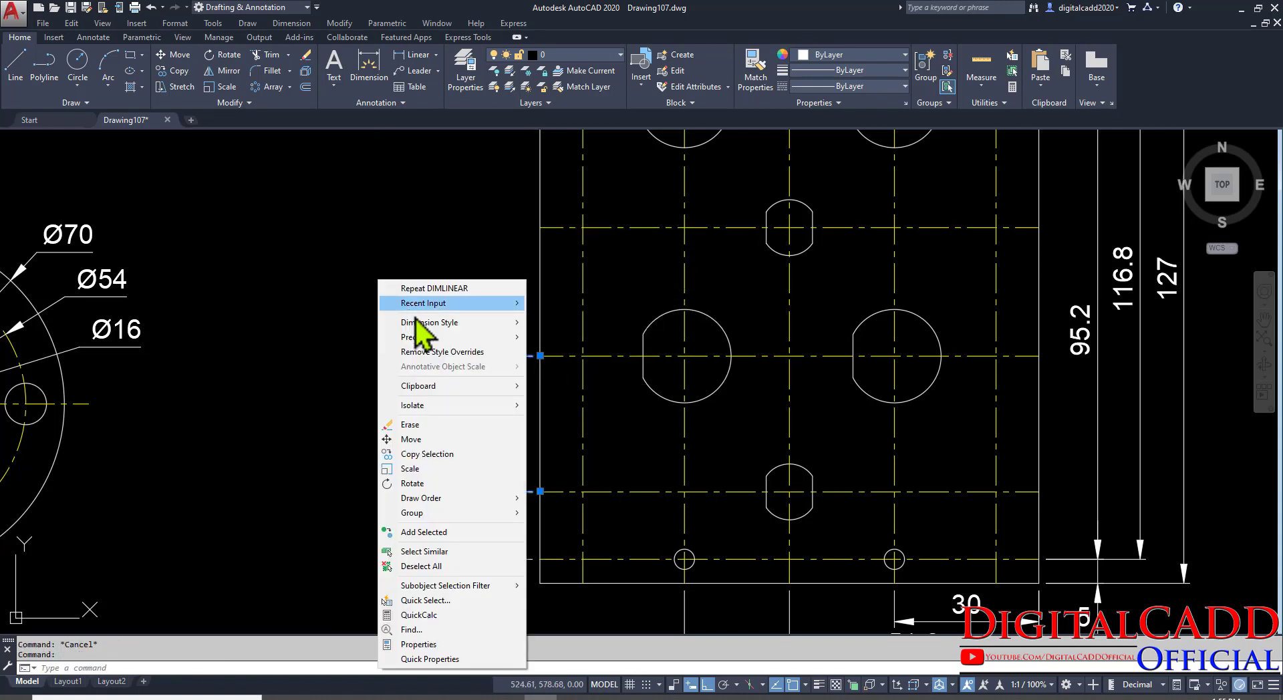
mouse_move(418, 337)
left_click(582, 354)
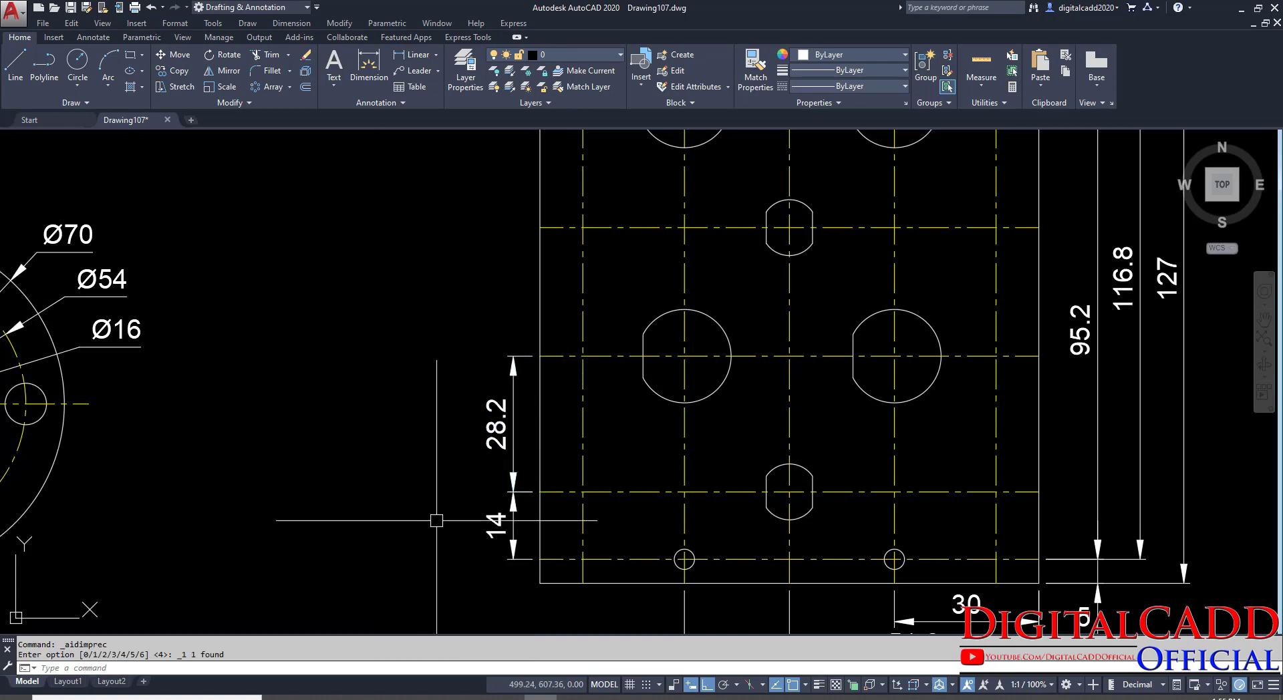
middle_click_drag(542, 549, 518, 587)
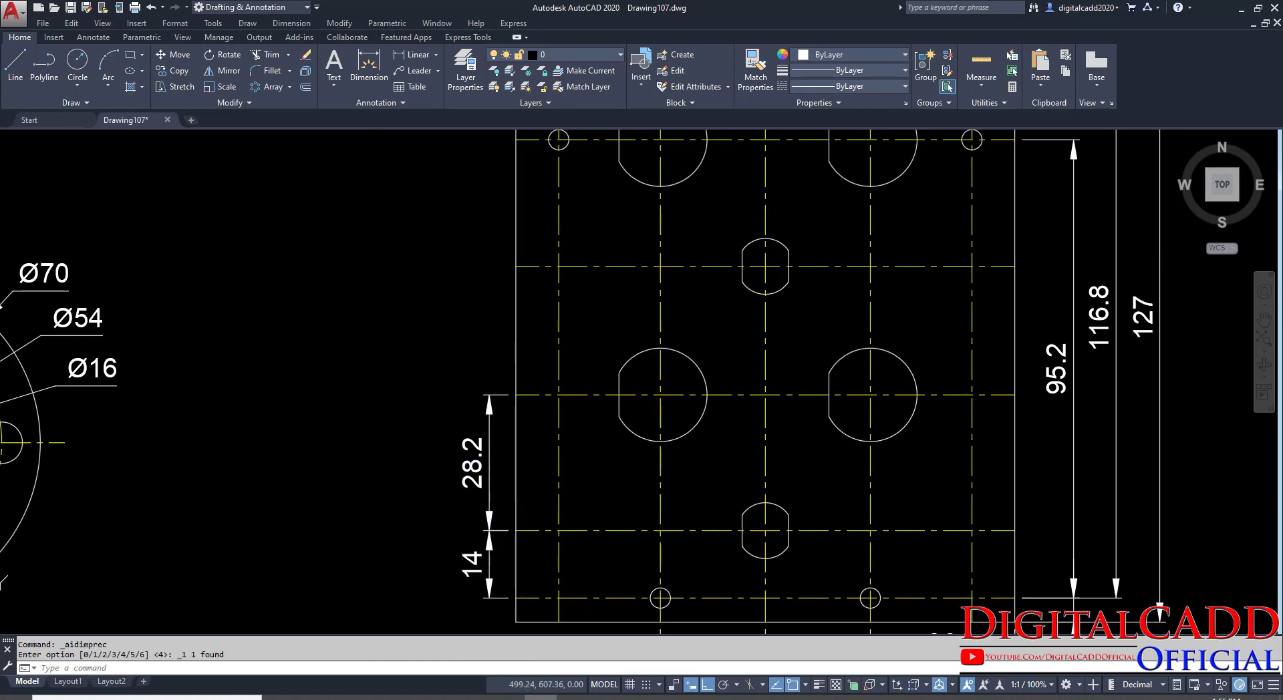
Continue the 14 dimension from the lower slot centre line up to the upper slot centre line.
left_click(492, 536)
mouse_move(489, 530)
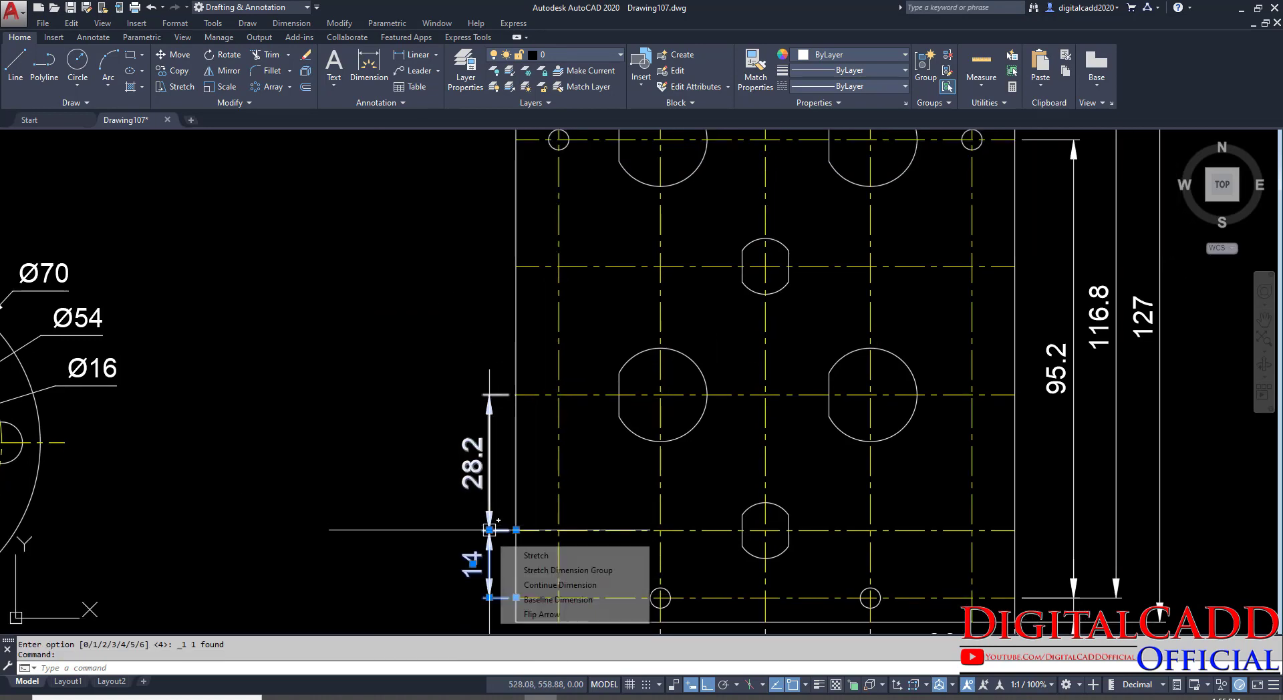
left_click(554, 586)
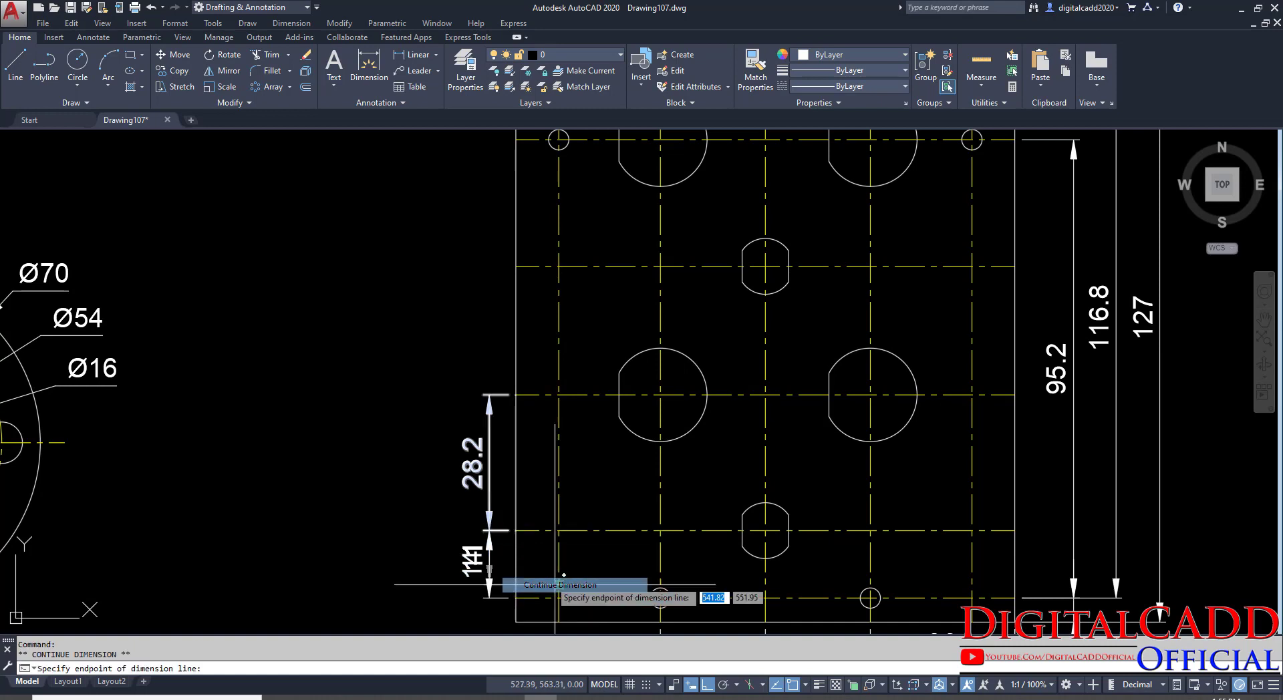
left_click(516, 266)
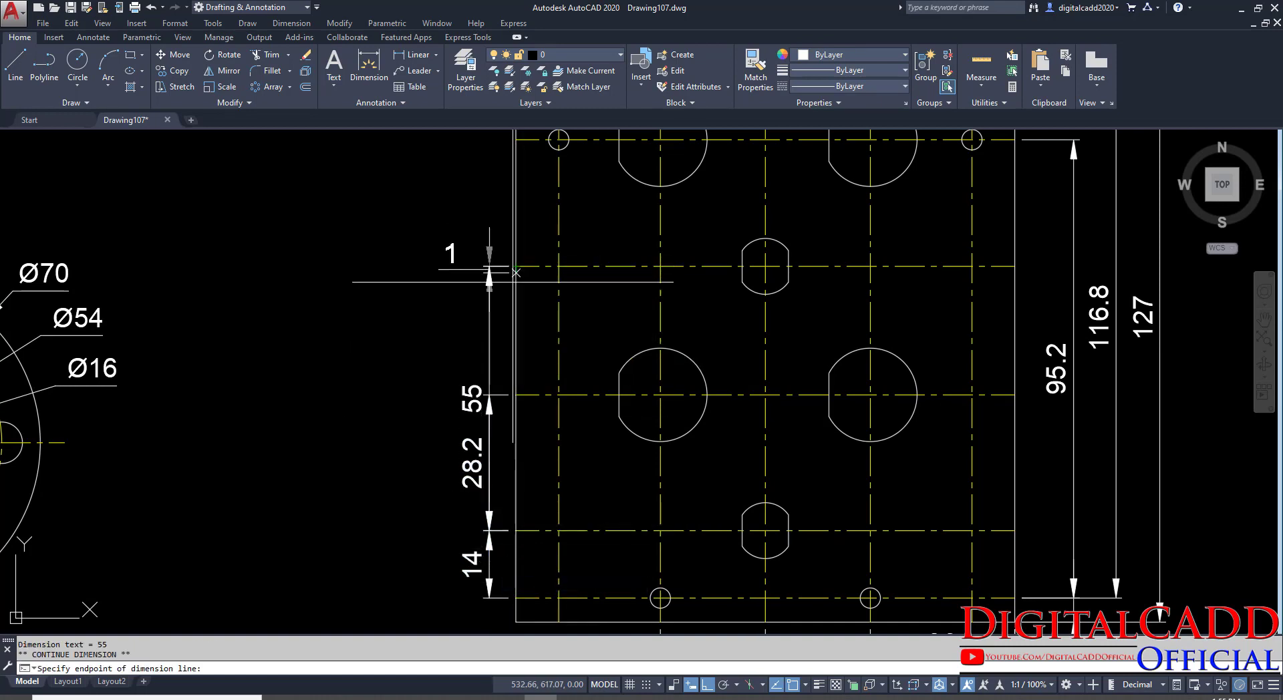
key("Escape")
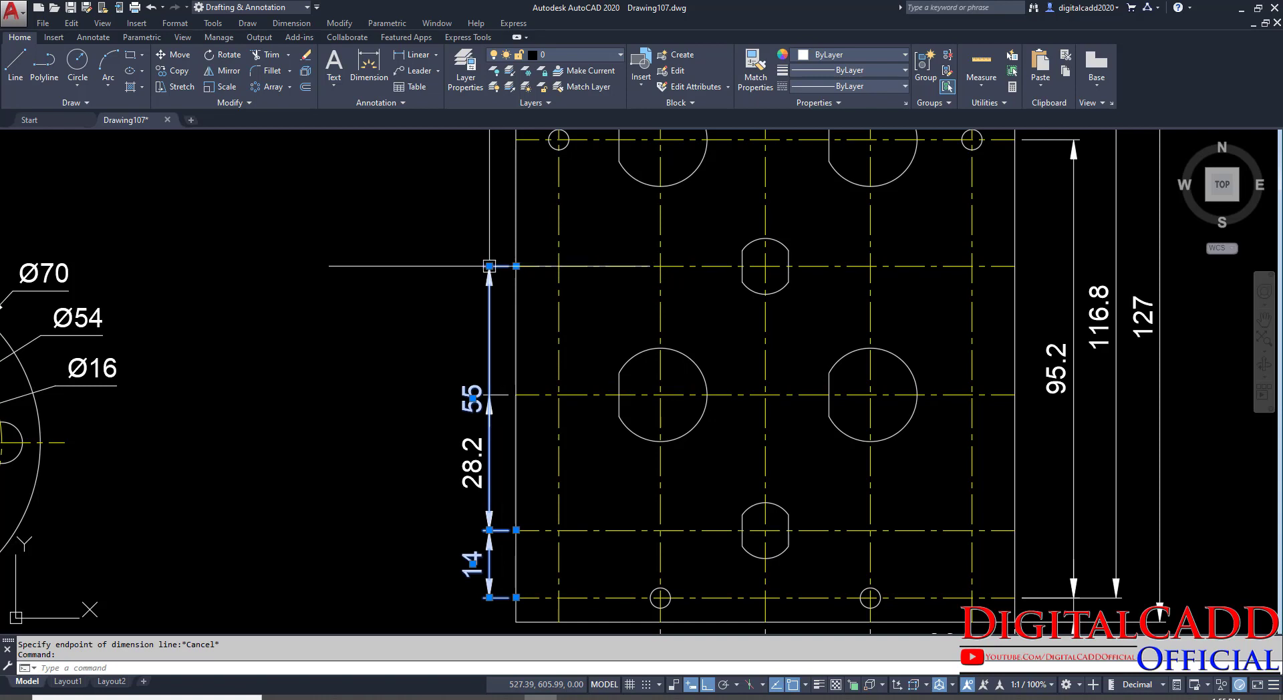
Move the slot-to-slot dimension line farther out from the plate and set its precision to one decimal place (0.0).
left_click(488, 266)
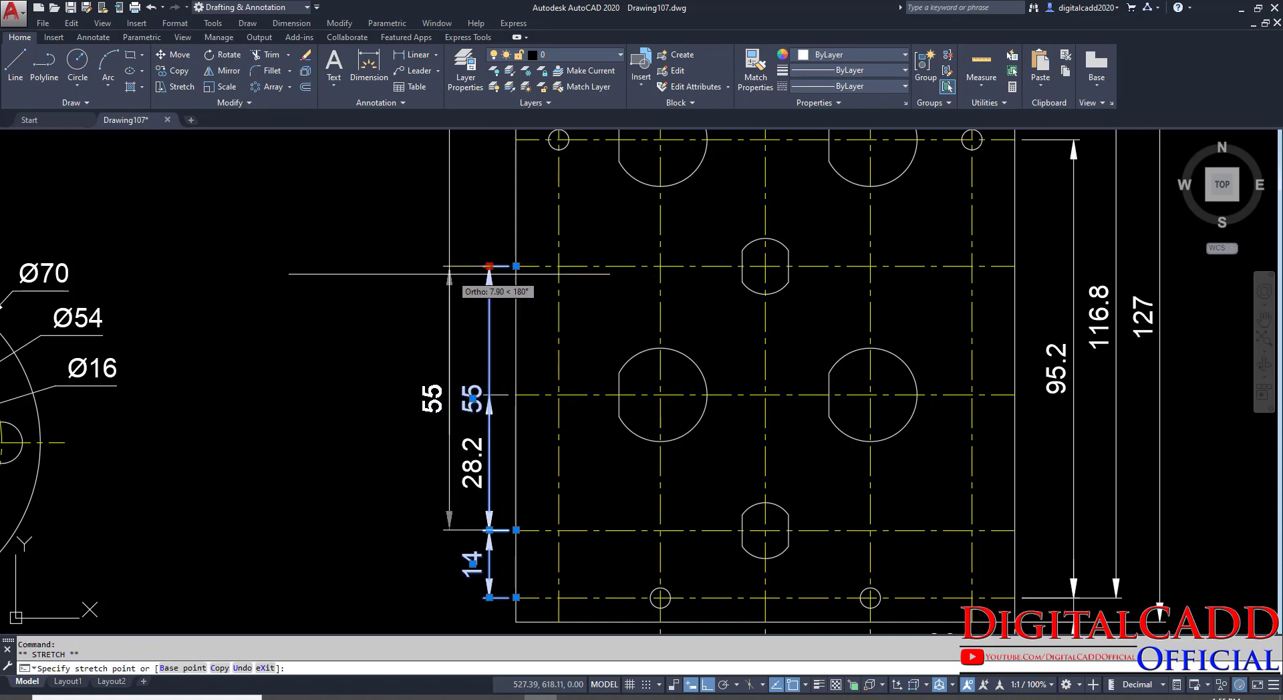
right_click(366, 261)
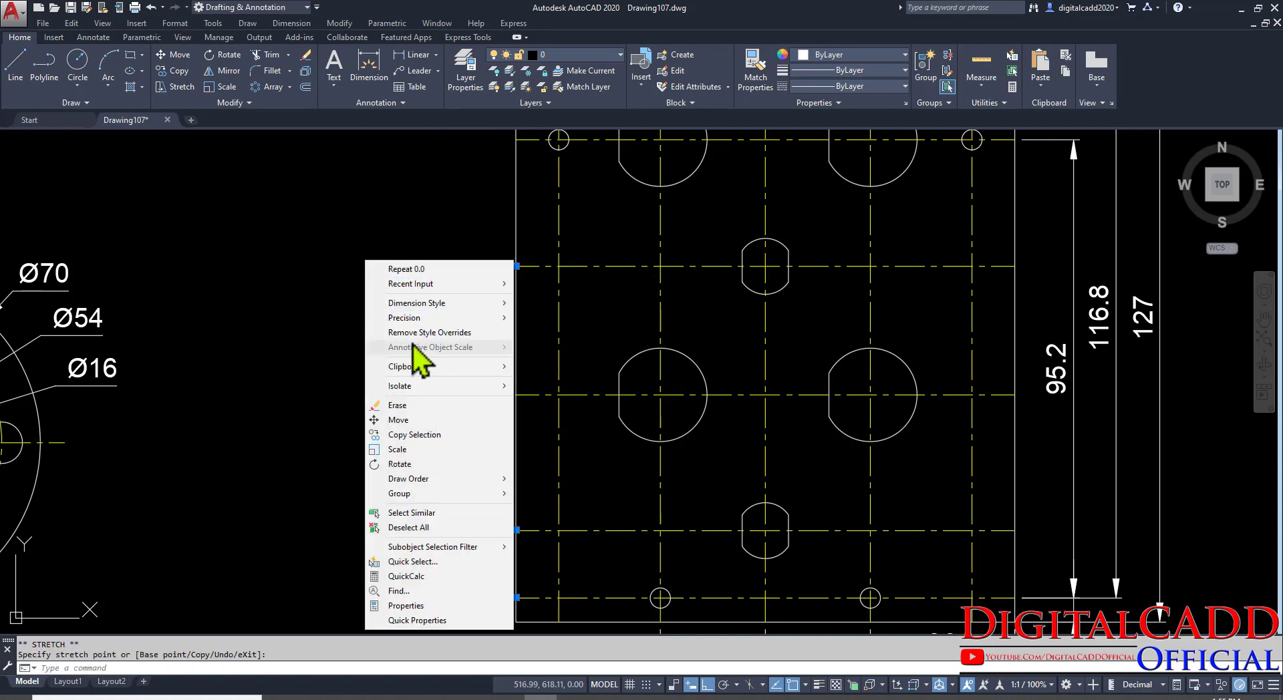
mouse_move(421, 319)
left_click(569, 335)
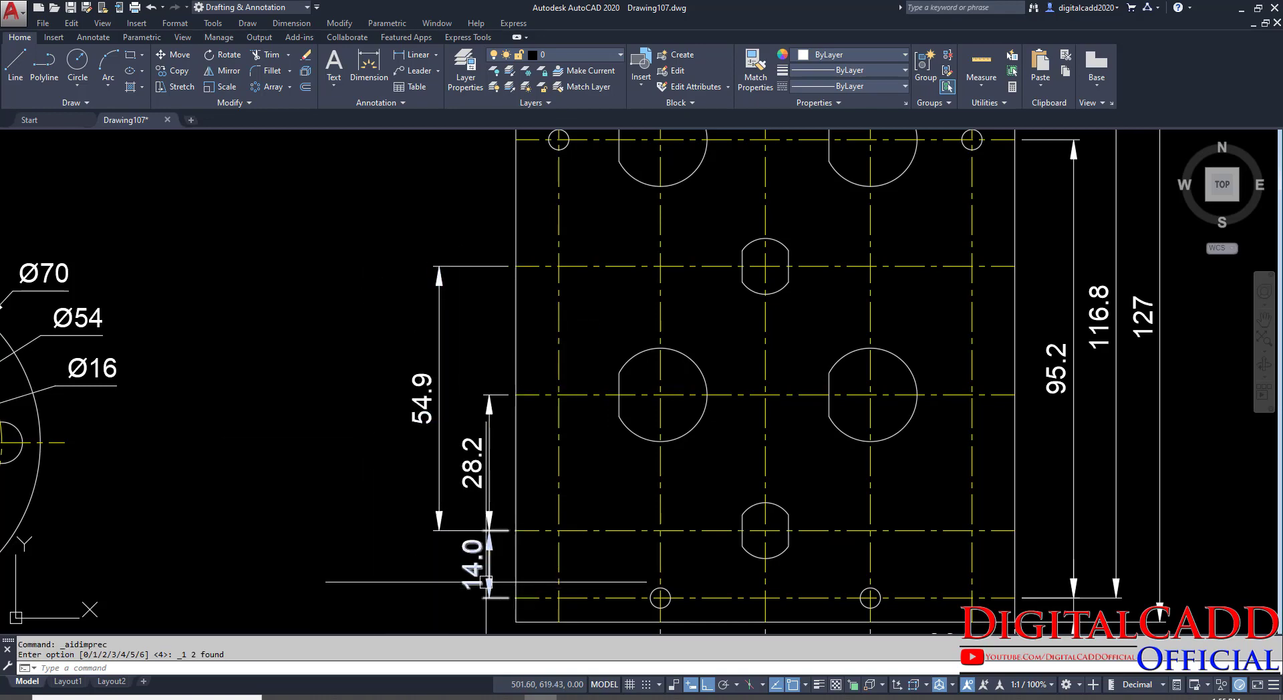
Set the precision of the dimension between the bottom hole and lower slot centre lines to whole numbers (0).
right_click(276, 235)
mouse_move(312, 290)
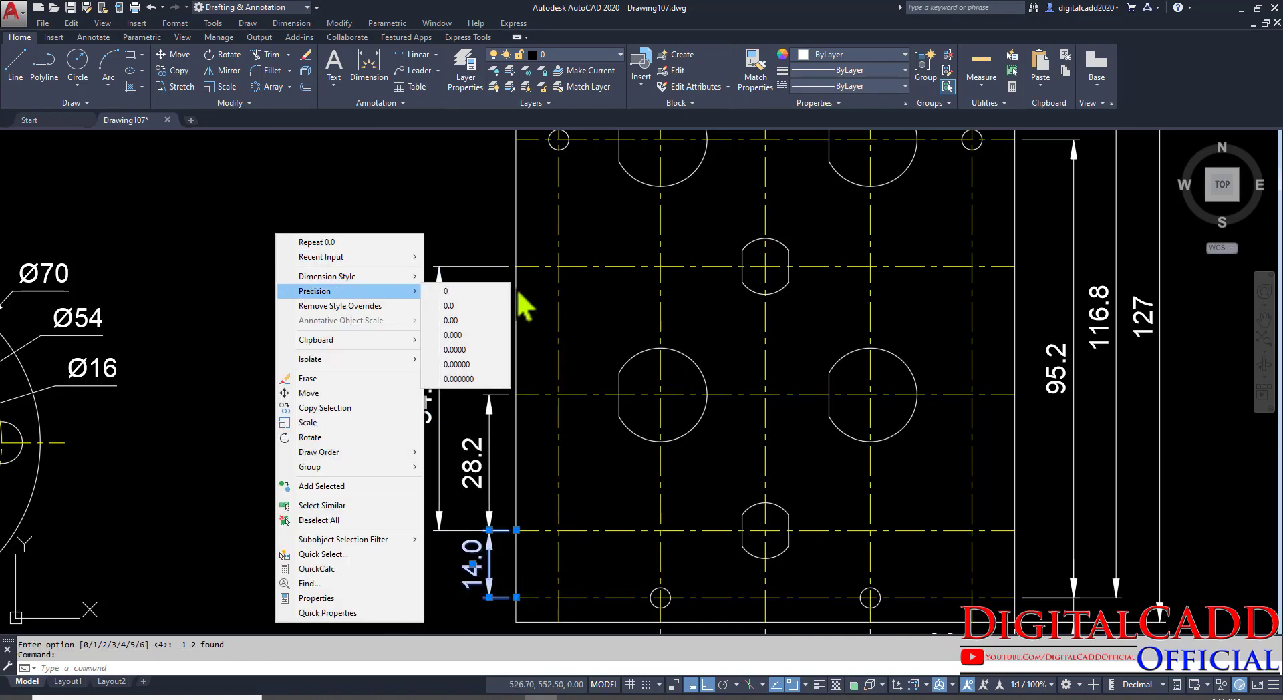
left_click(491, 290)
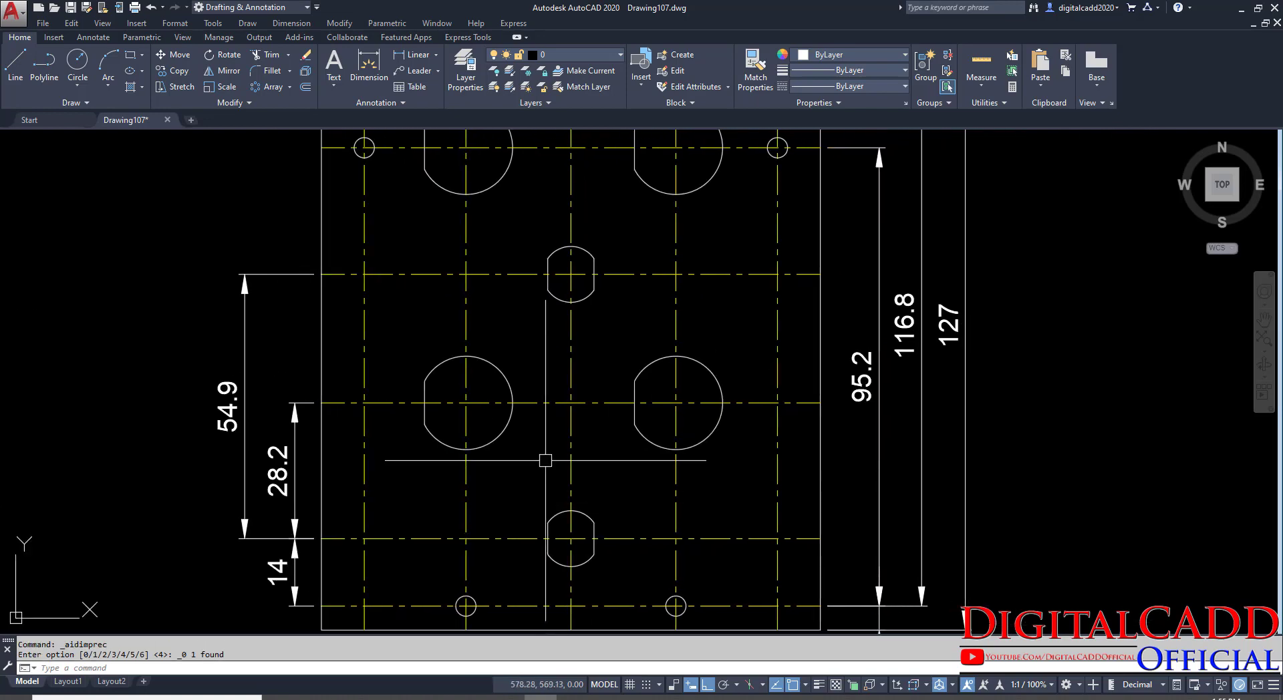
Add a horizontal linear dimension above the plate from its right edge to the rightmost small-hole centre line.
scroll(552, 471, "down", 3)
mouse_move(567, 494)
middle_mouse_down()
mouse_move(648, 478)
mouse_move(581, 510)
mouse_move(529, 625)
middle_mouse_up()
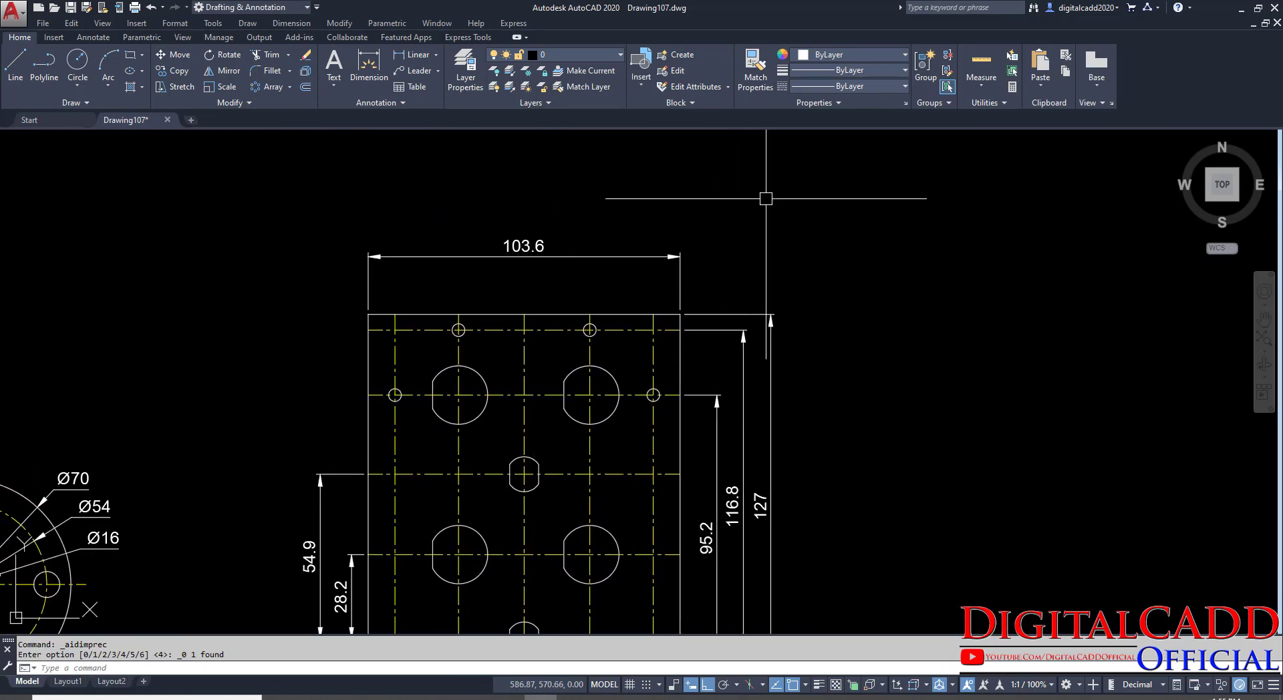
left_click(409, 55)
scroll(729, 261, "up", 4)
left_click(620, 419)
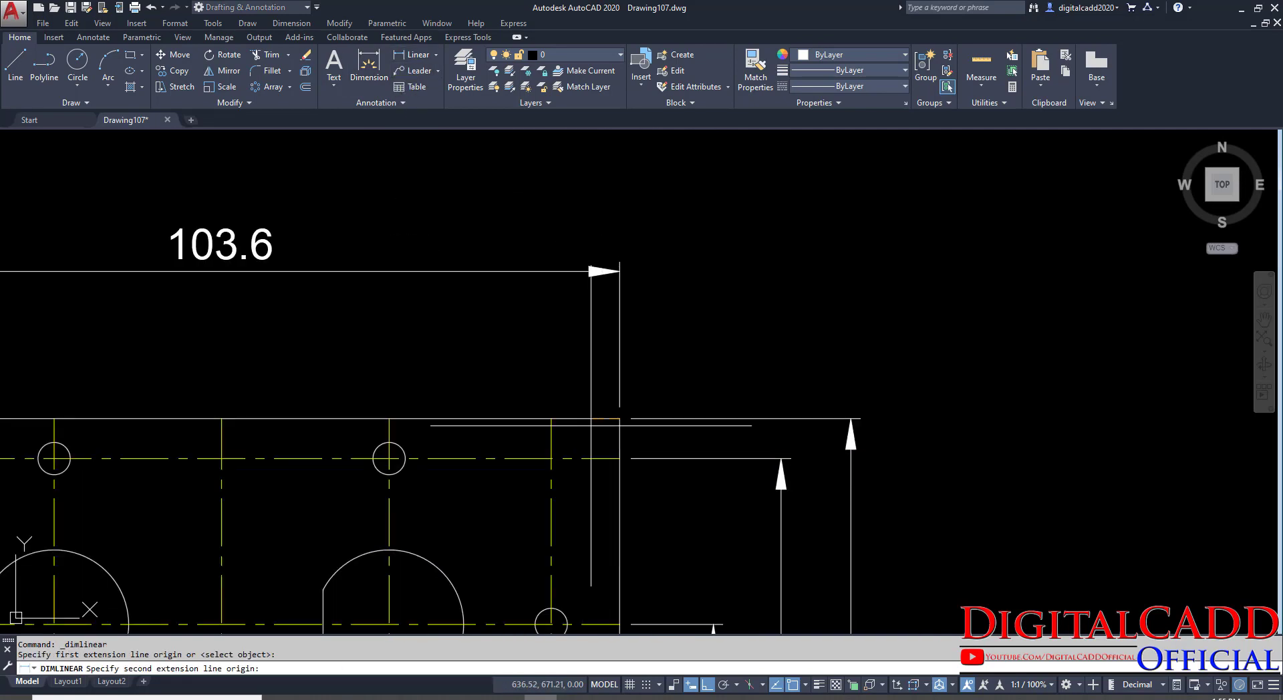
left_click(551, 419)
left_click(594, 365)
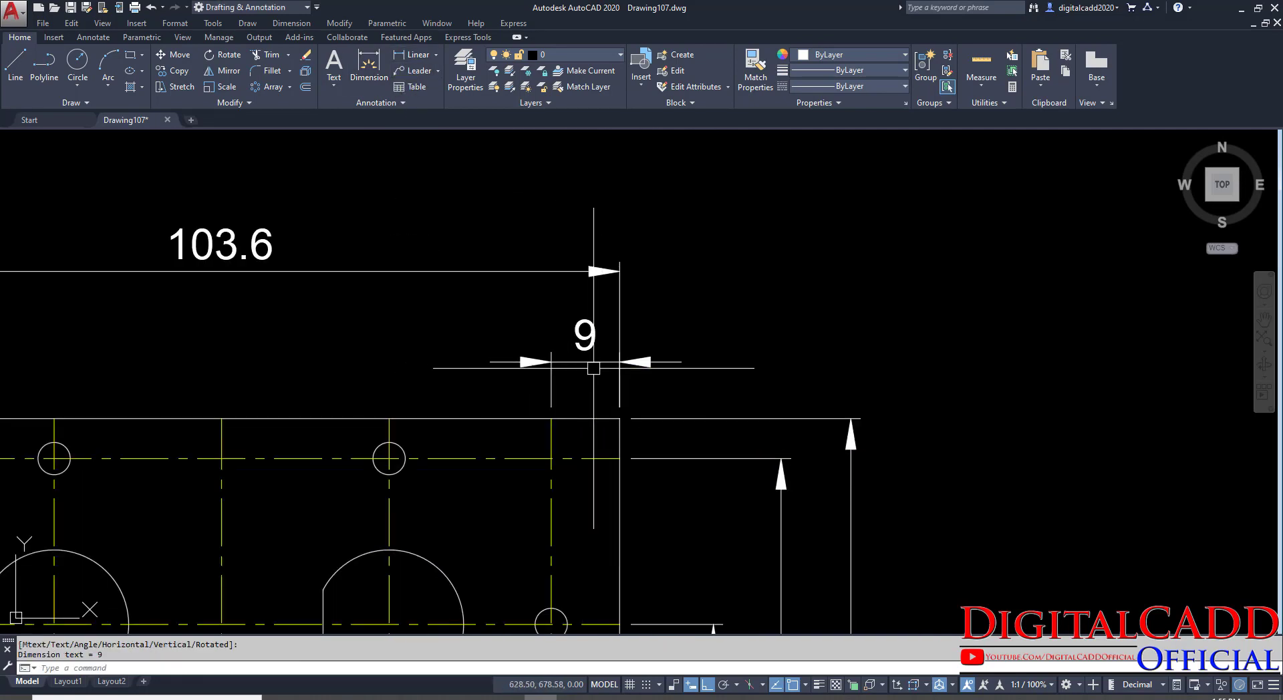
Match the properties of the 127 height dimension onto the right-edge offset dimension above the plate.
type("MA")
key("Return")
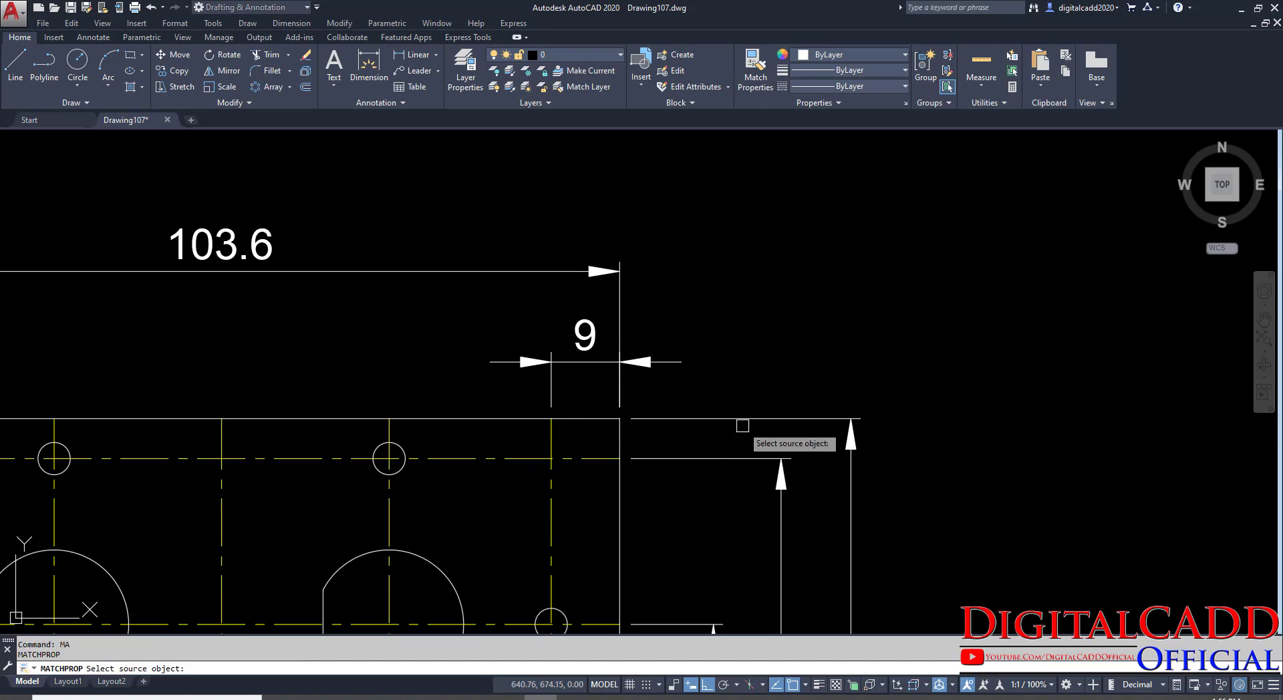
left_click(742, 416)
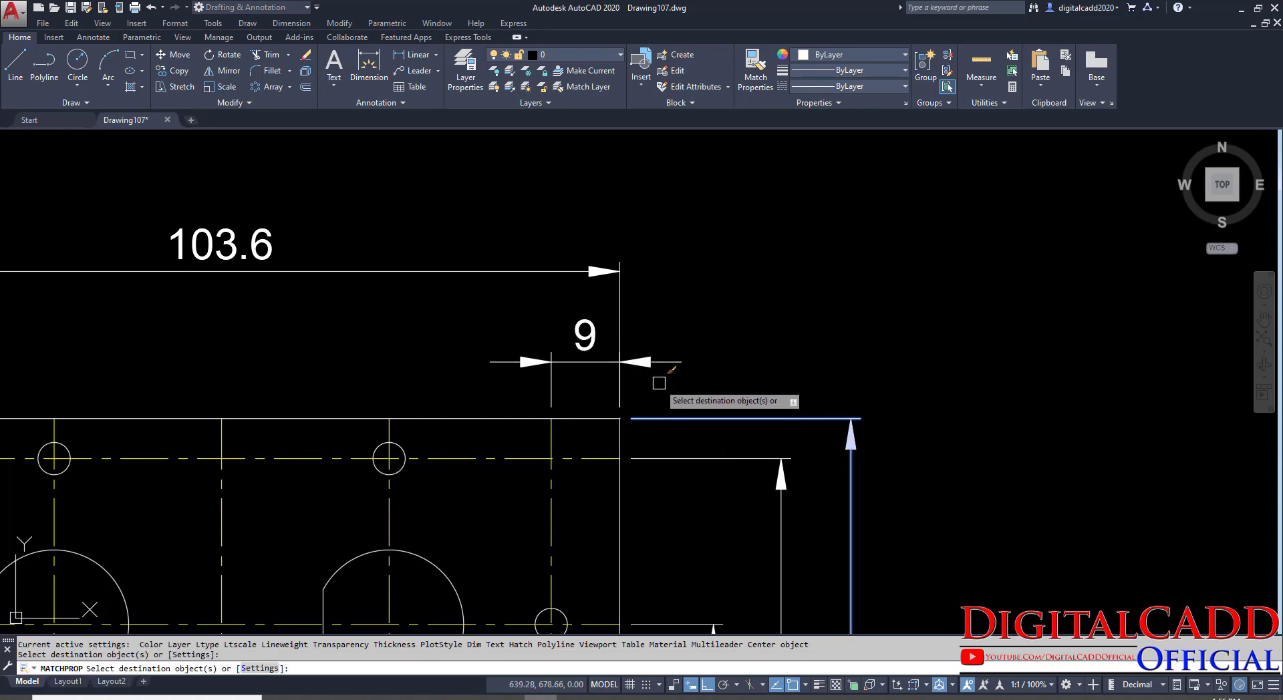
left_click(620, 371)
scroll(773, 457, "down", 3)
Try to match the right-edge offset dimension to the 116.8 dimension's properties, and undo the match.
key("Return")
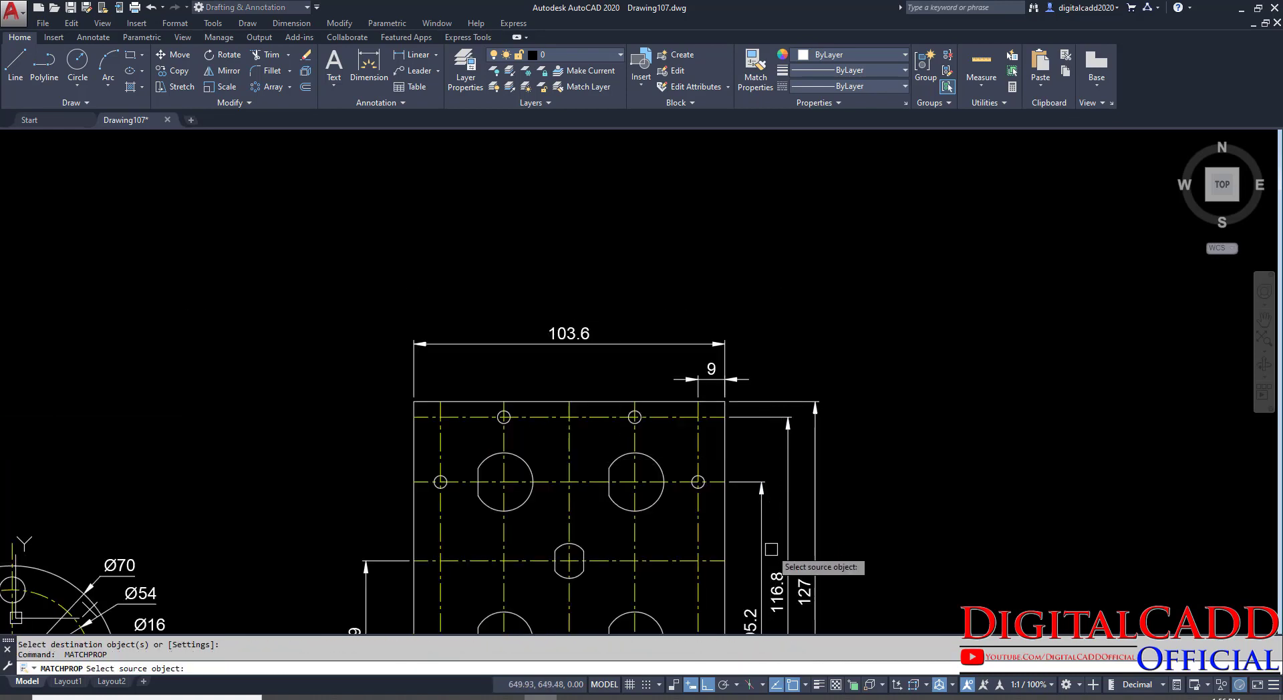
left_click(778, 570)
left_click(703, 375)
key("Return")
scroll(805, 375, "up", 2)
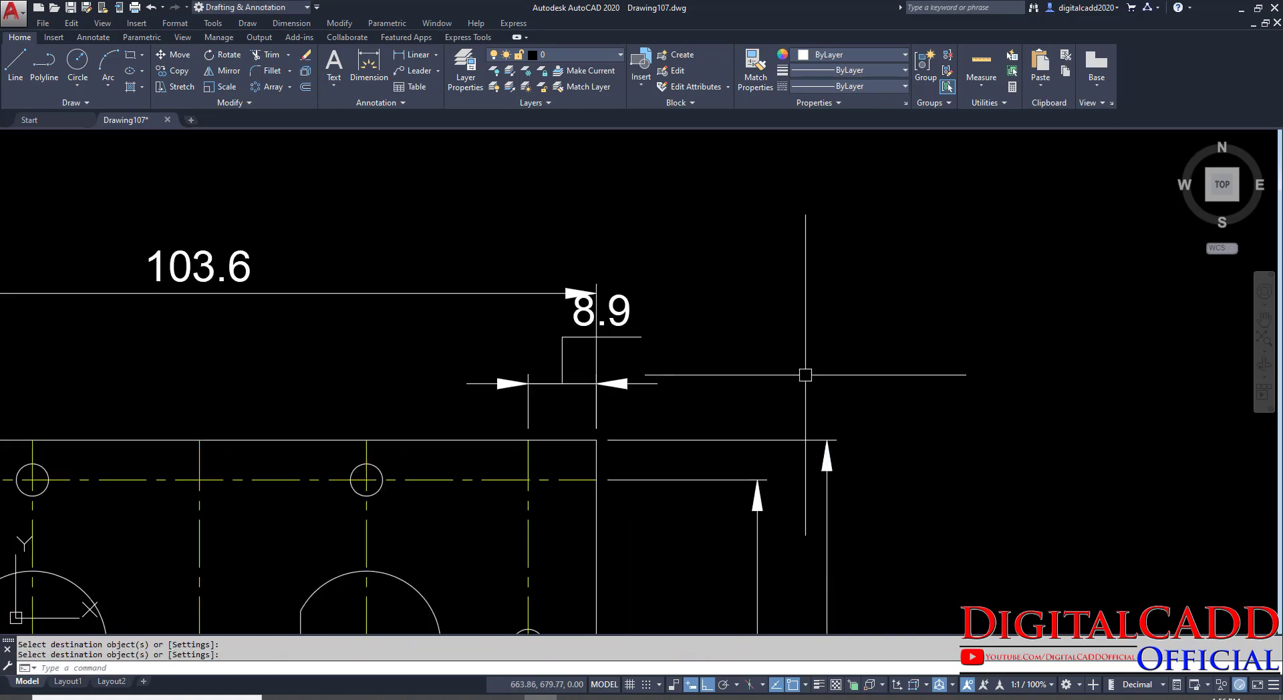
left_click(652, 384)
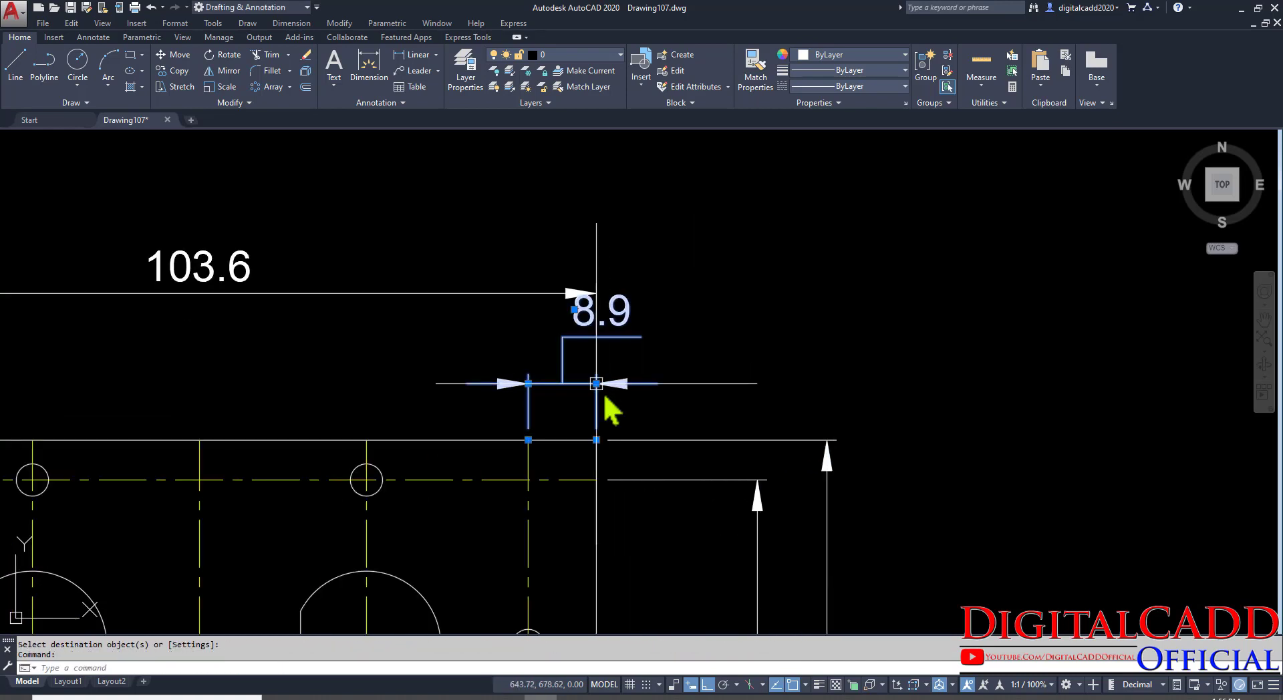
key("ctrl+z")
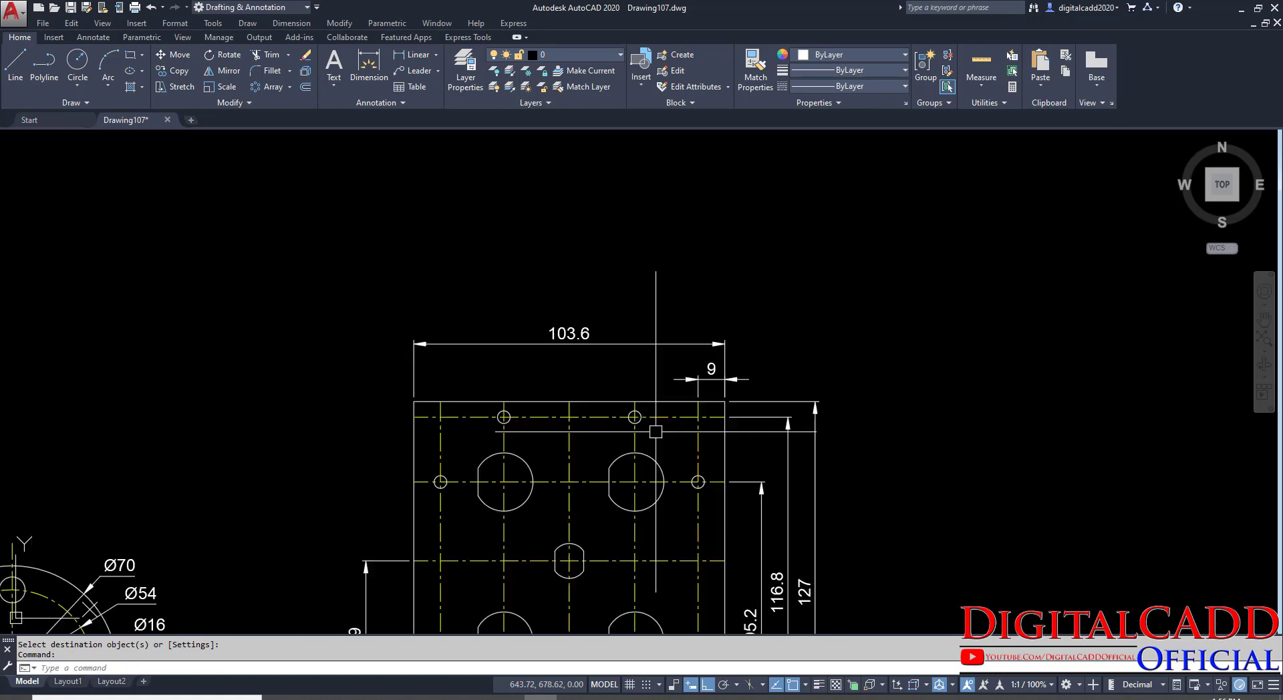
Move the right-edge offset dimension's text outside the plate's right edge and set its precision to one decimal place (0.0).
scroll(642, 382, "up", 4)
left_click(692, 384)
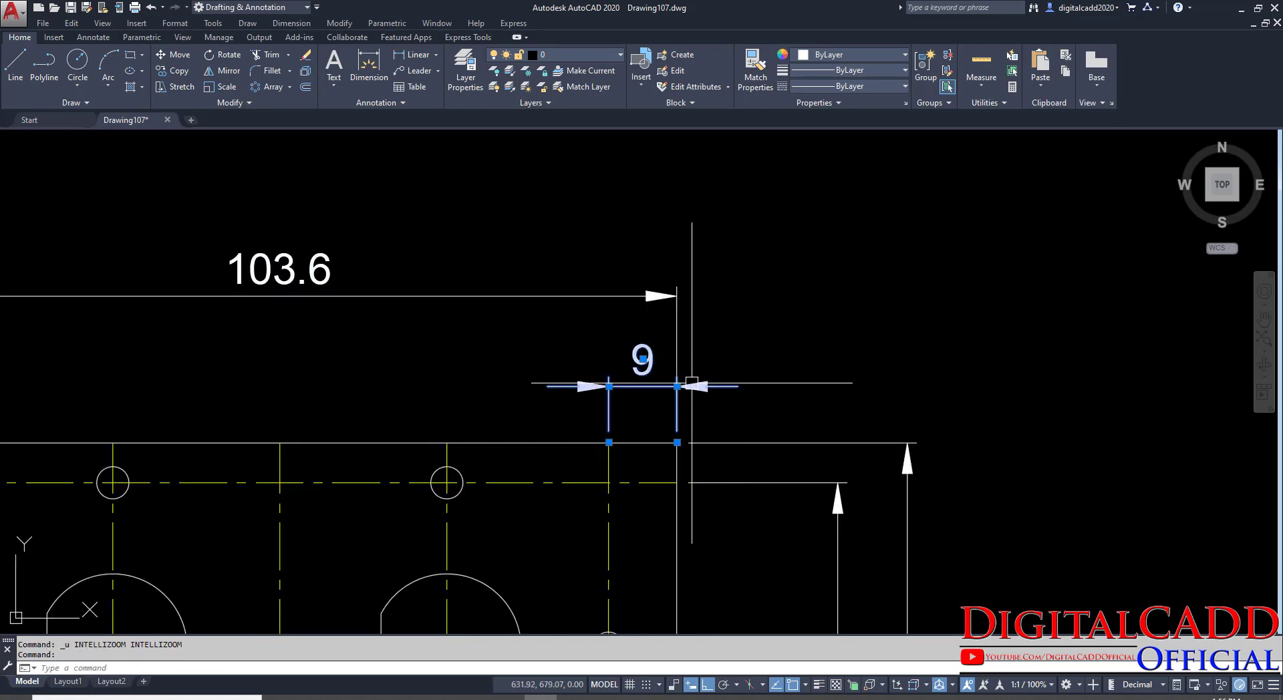
left_click(643, 359)
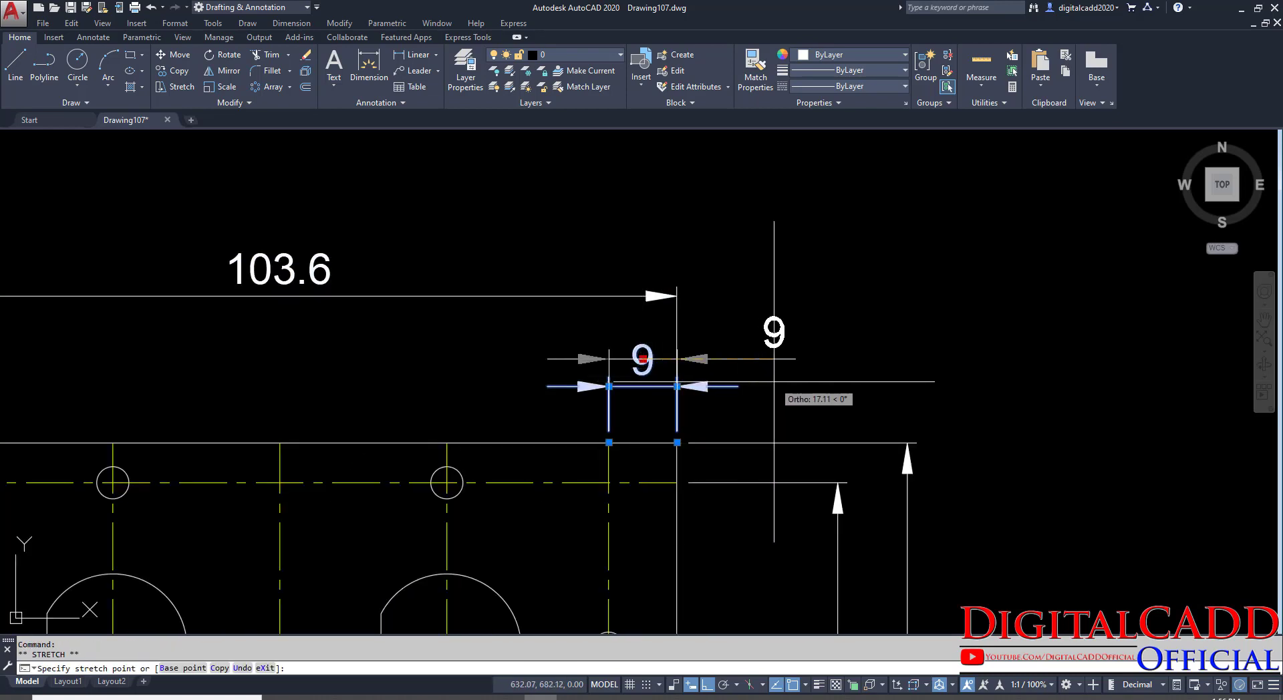
right_click(845, 214)
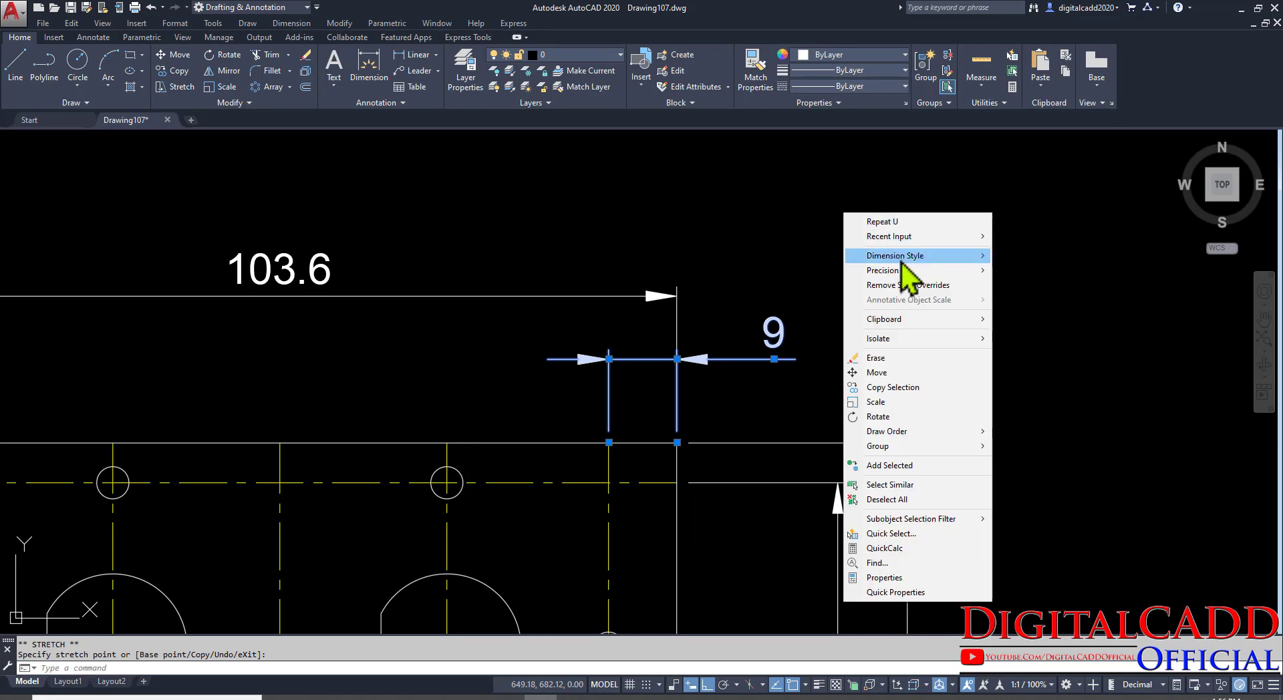
mouse_move(936, 271)
left_click(1027, 287)
scroll(902, 309, "down", 4)
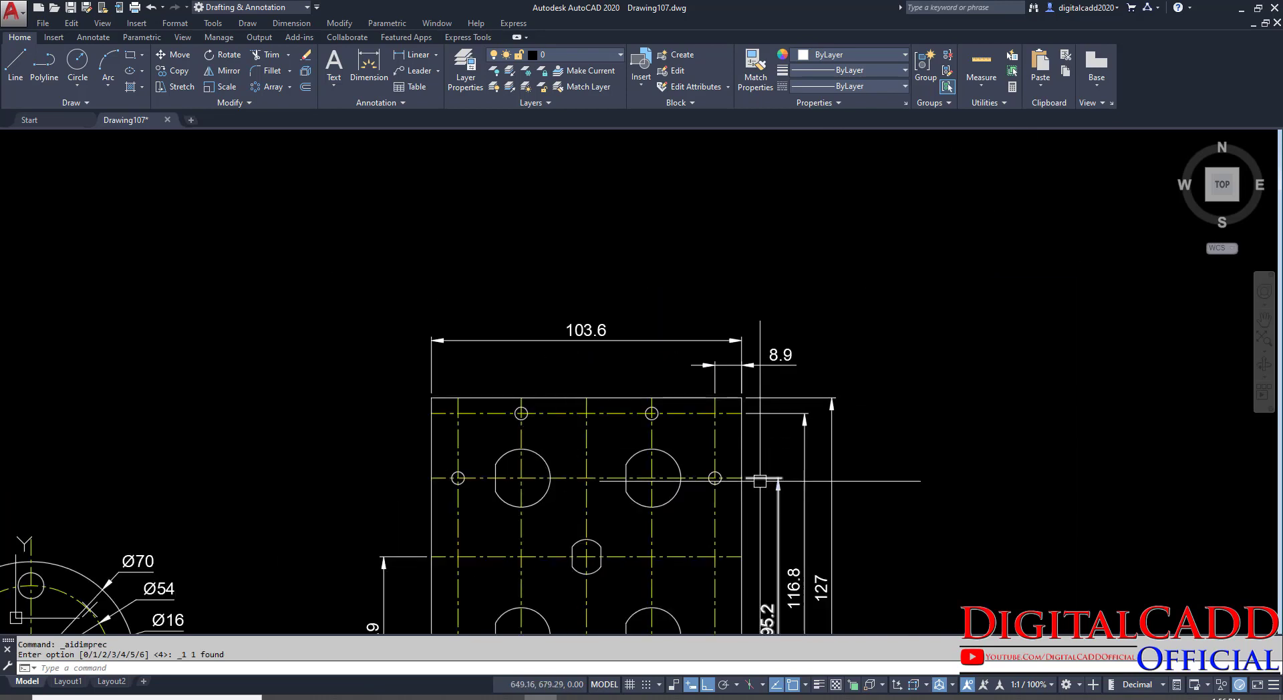
Continue the 8.9 dimension from the right small-hole centre line to the leftmost small-hole centre line.
scroll(735, 354, "up", 4)
left_click(696, 352)
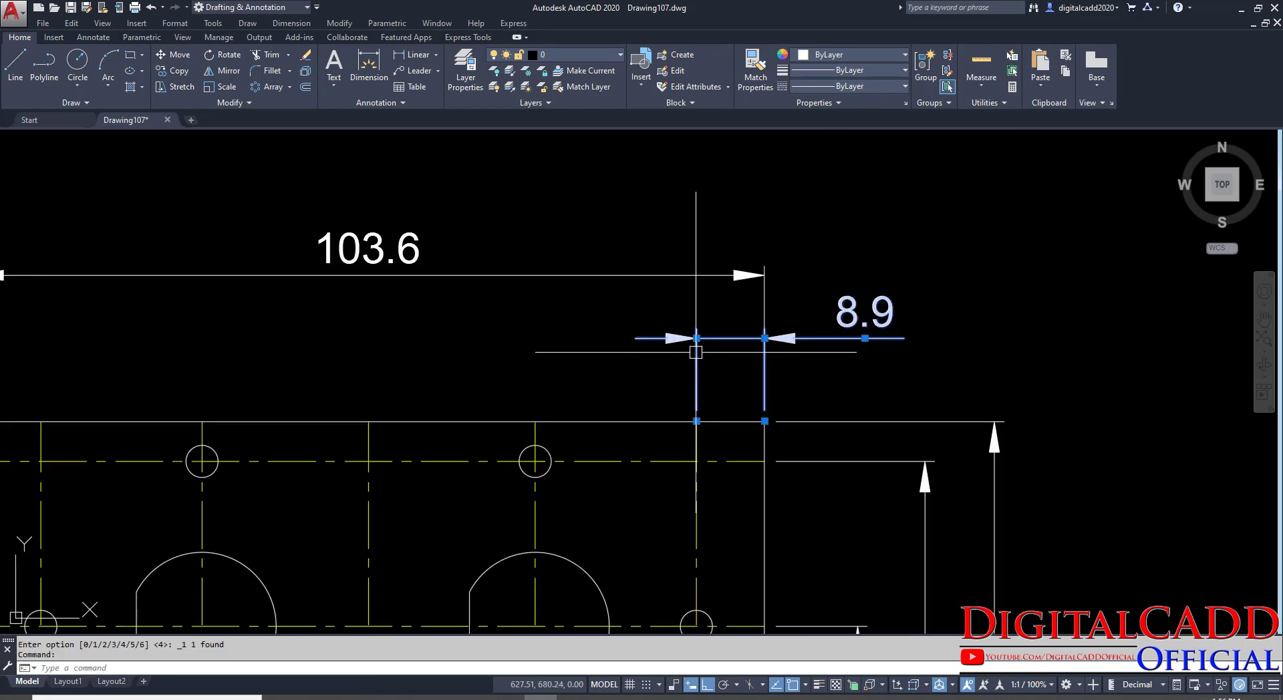
mouse_move(697, 338)
left_click(739, 390)
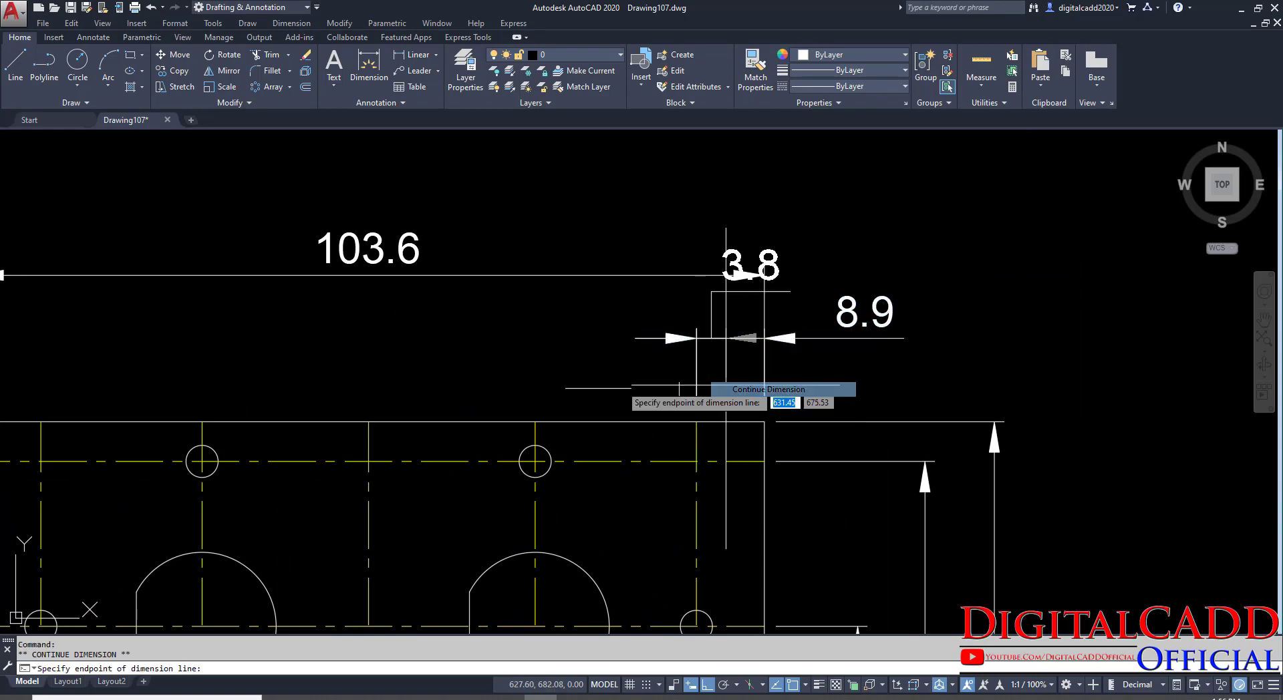
scroll(288, 376, "down", 2)
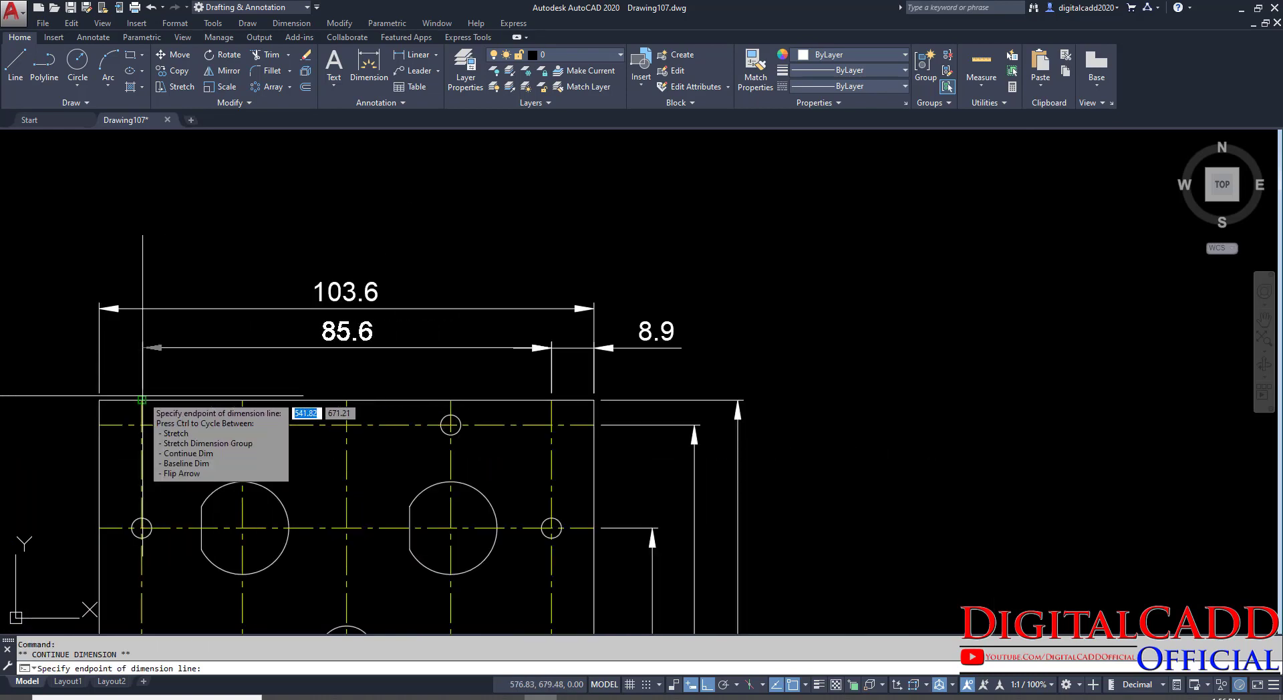
left_click(141, 400)
key("Escape")
key("Escape")
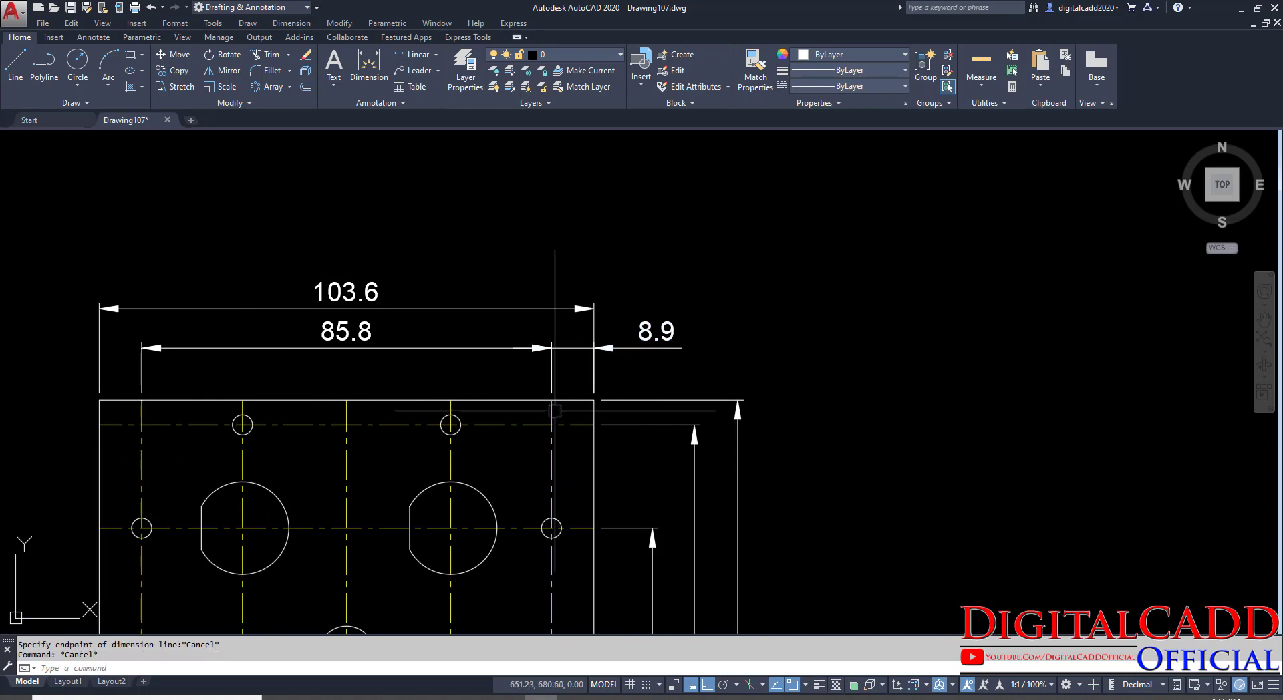
Compare the dimensioned plate with the EX: 16 frontal plate in the reference PDF to find the remaining dimensions.
middle_click_drag(555, 411, 690, 404)
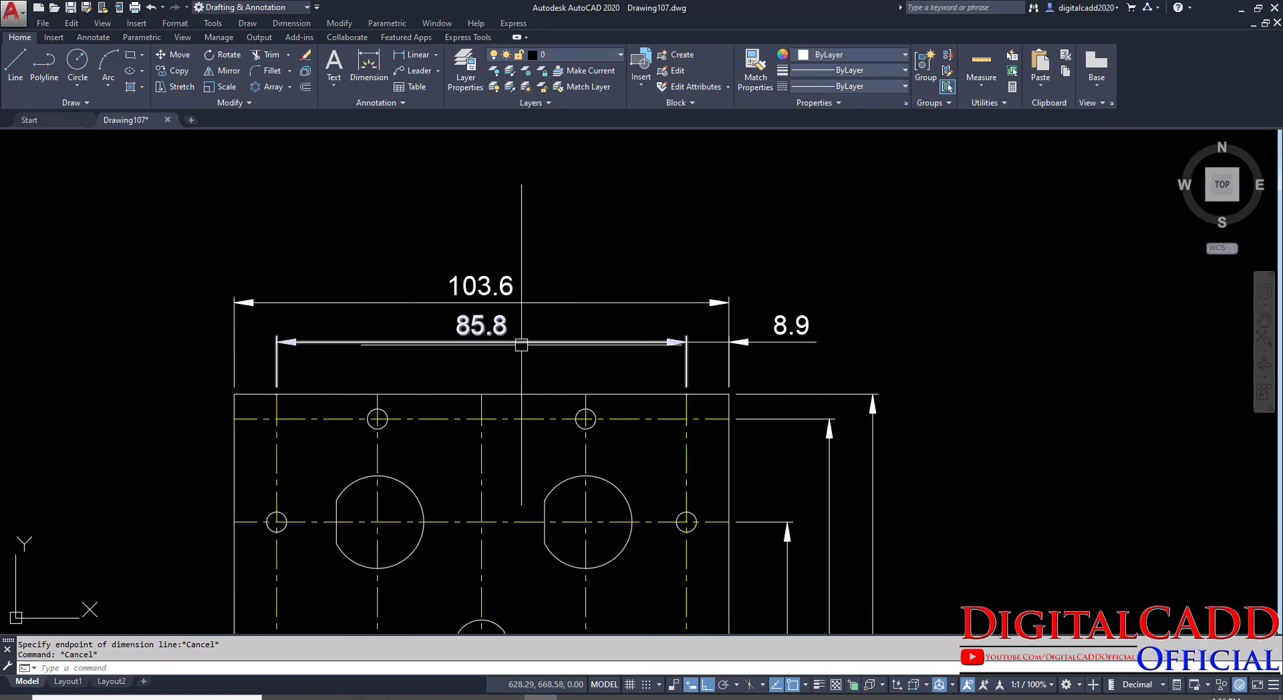
middle_click_drag(714, 480, 722, 294)
scroll(636, 388, "up", 5)
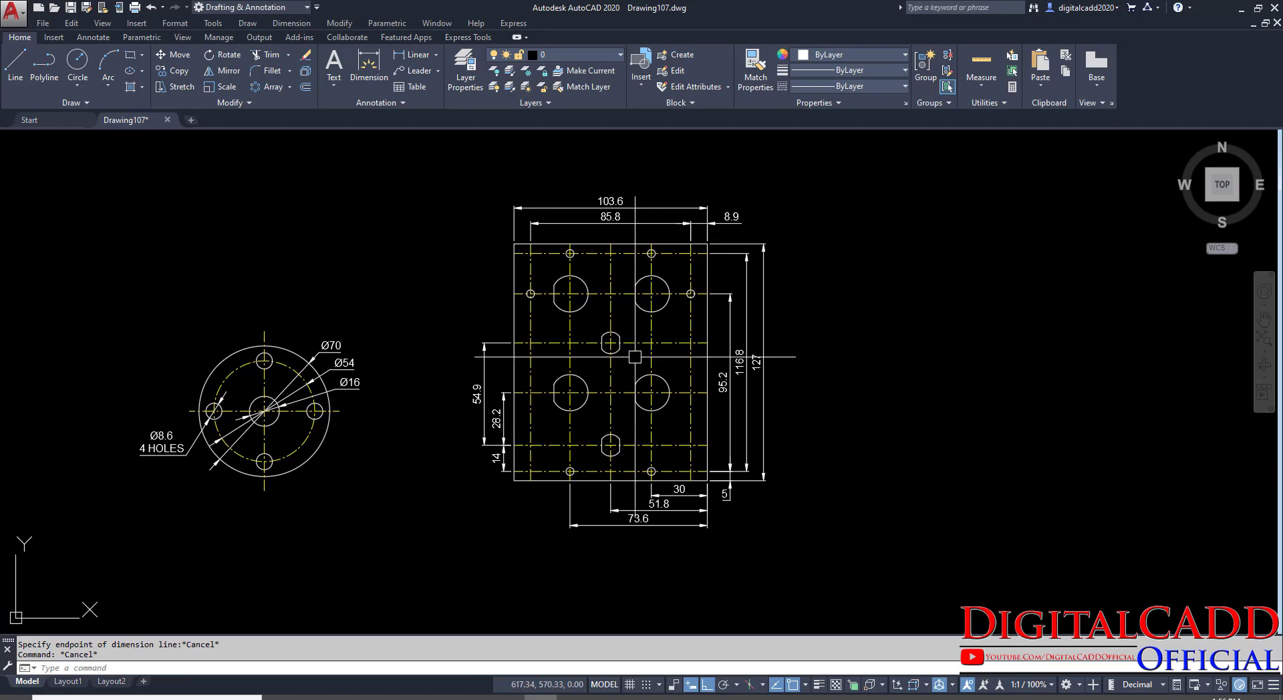
scroll(635, 356, "up", 2)
key("alt+Tab")
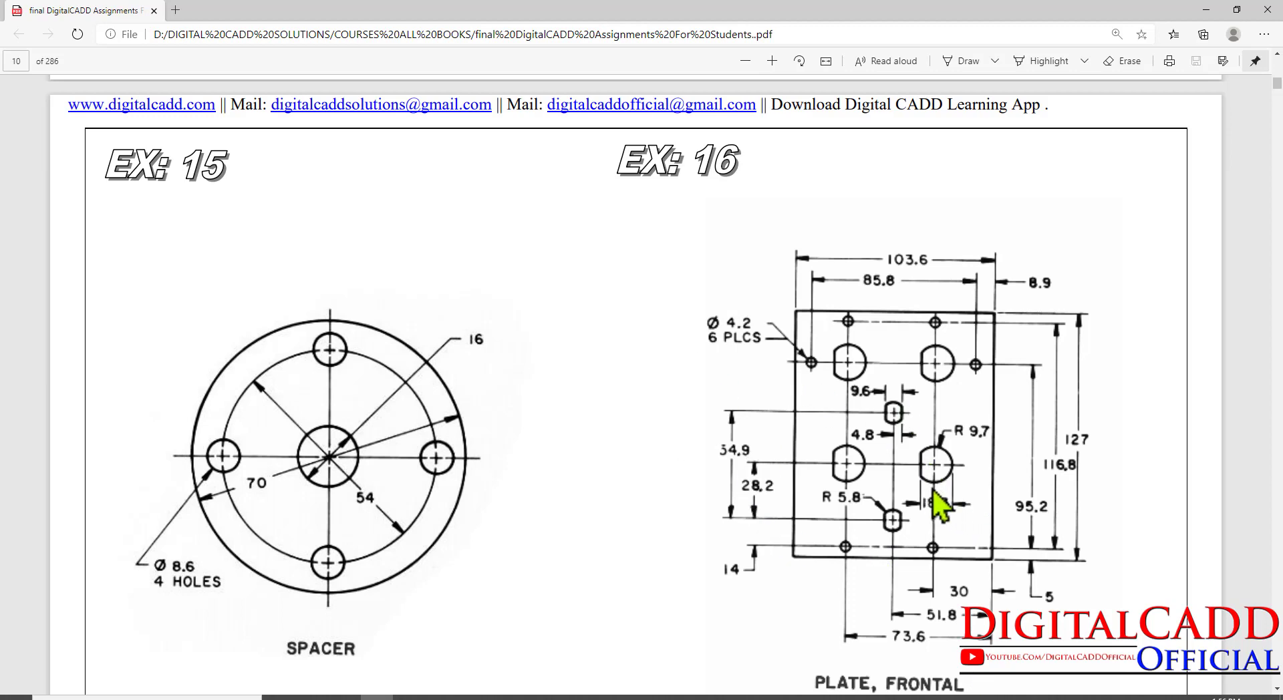
key("alt+Tab")
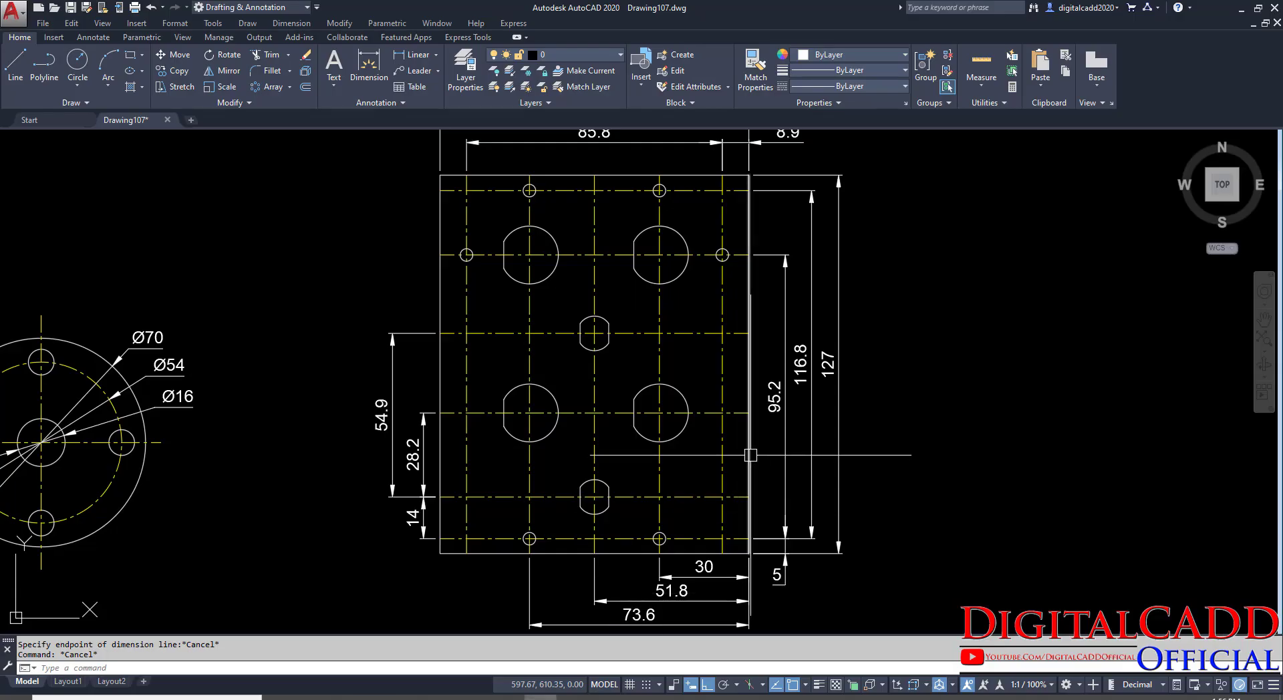
Add a horizontal linear dimension below the lower right large hole, from its right quadrant to its flat left side.
middle_click_drag(669, 374, 561, 375)
left_click(415, 54)
scroll(477, 407, "up", 4)
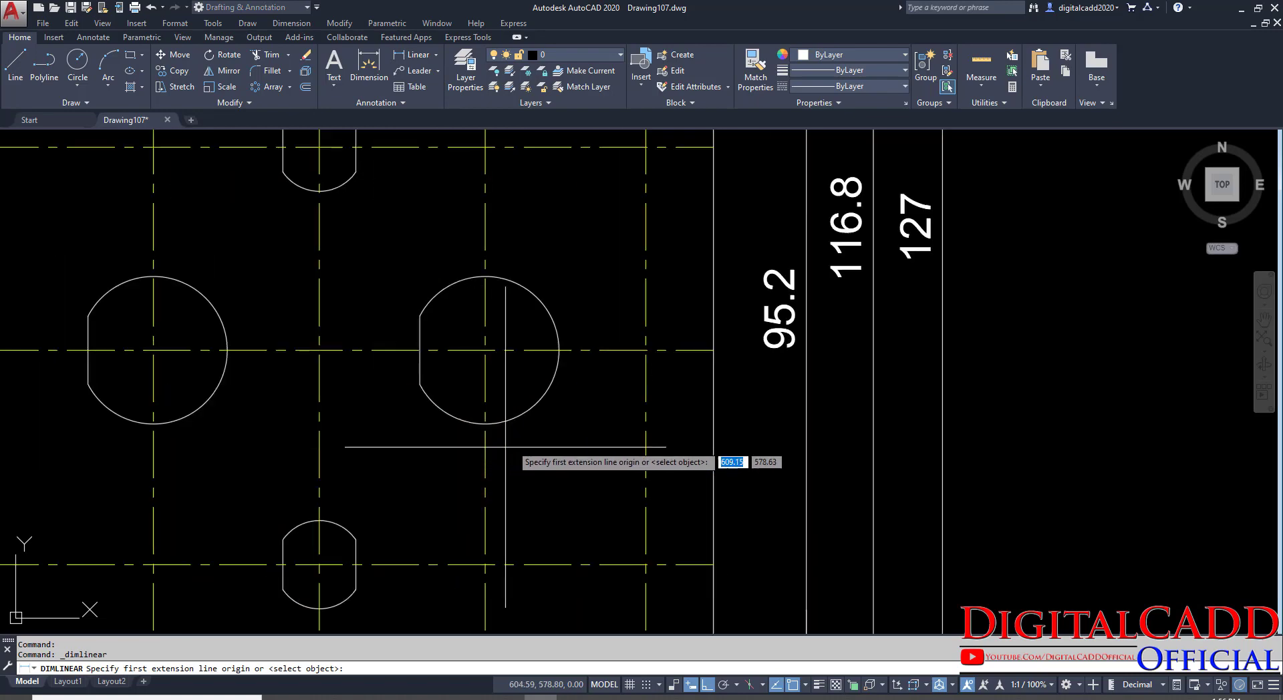
left_click(558, 350)
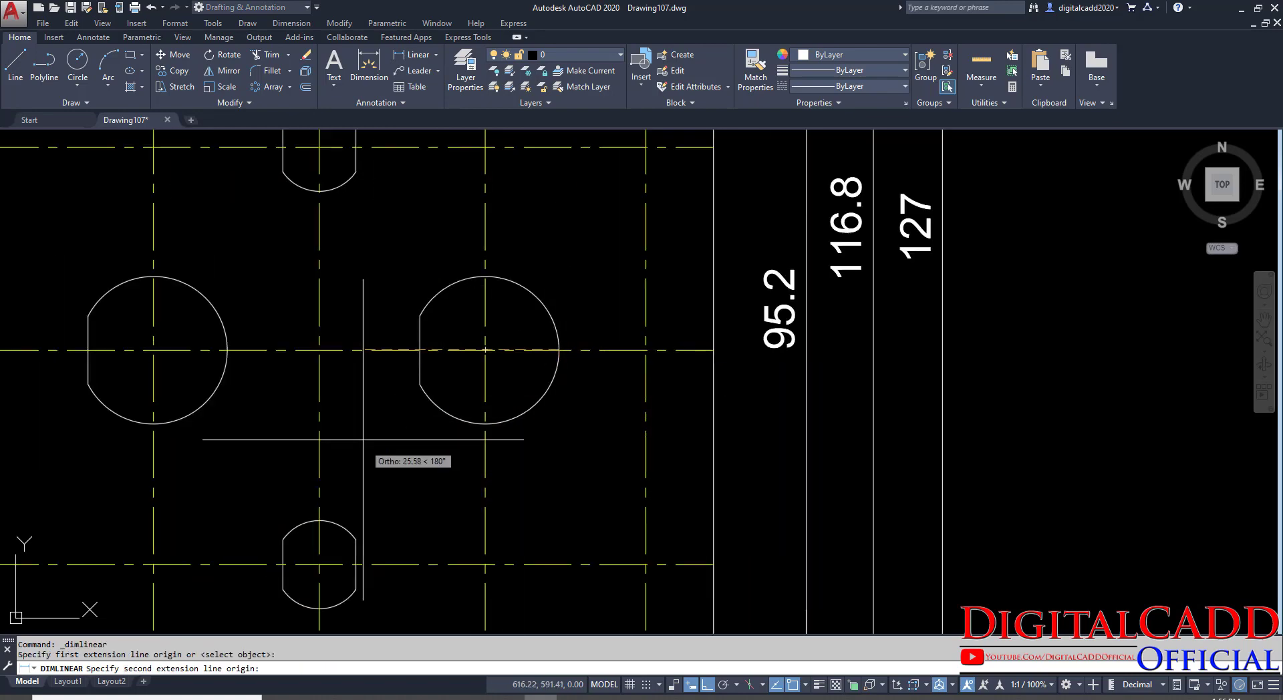
left_click(420, 384)
left_click(429, 479)
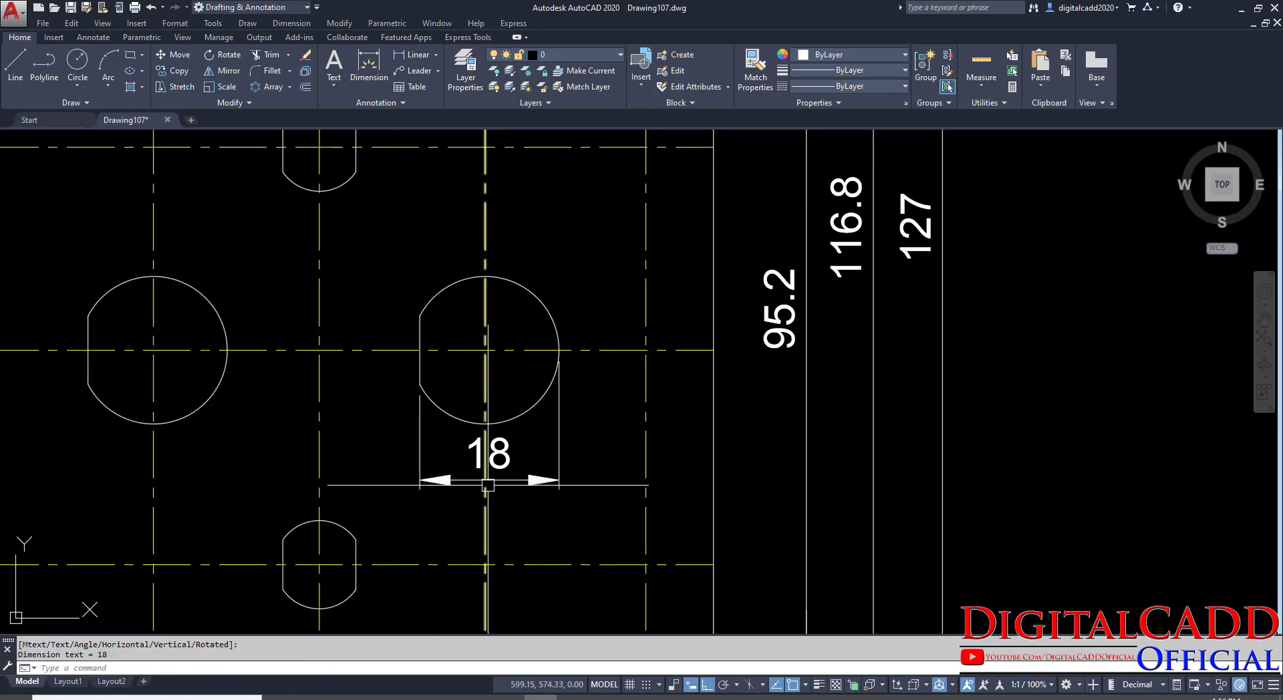
Set the precision of the lower right large hole's width dimension to one decimal place (0.0).
right_click(660, 433)
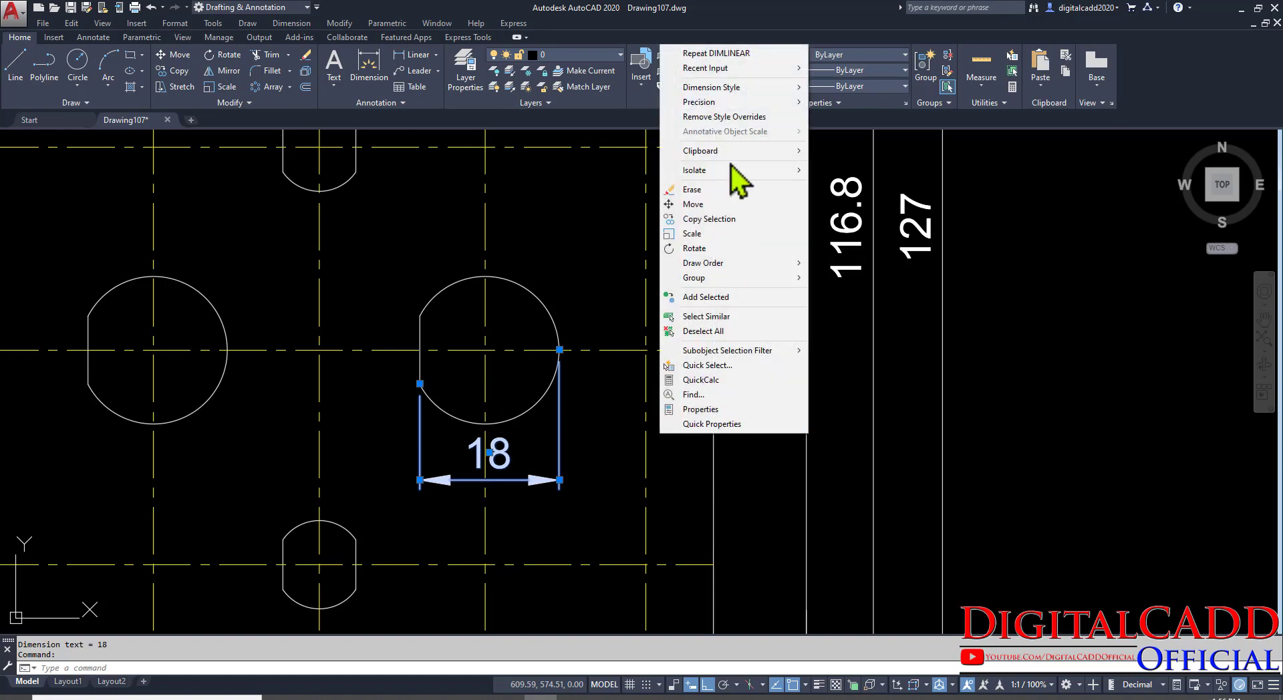
mouse_move(769, 101)
left_click(833, 118)
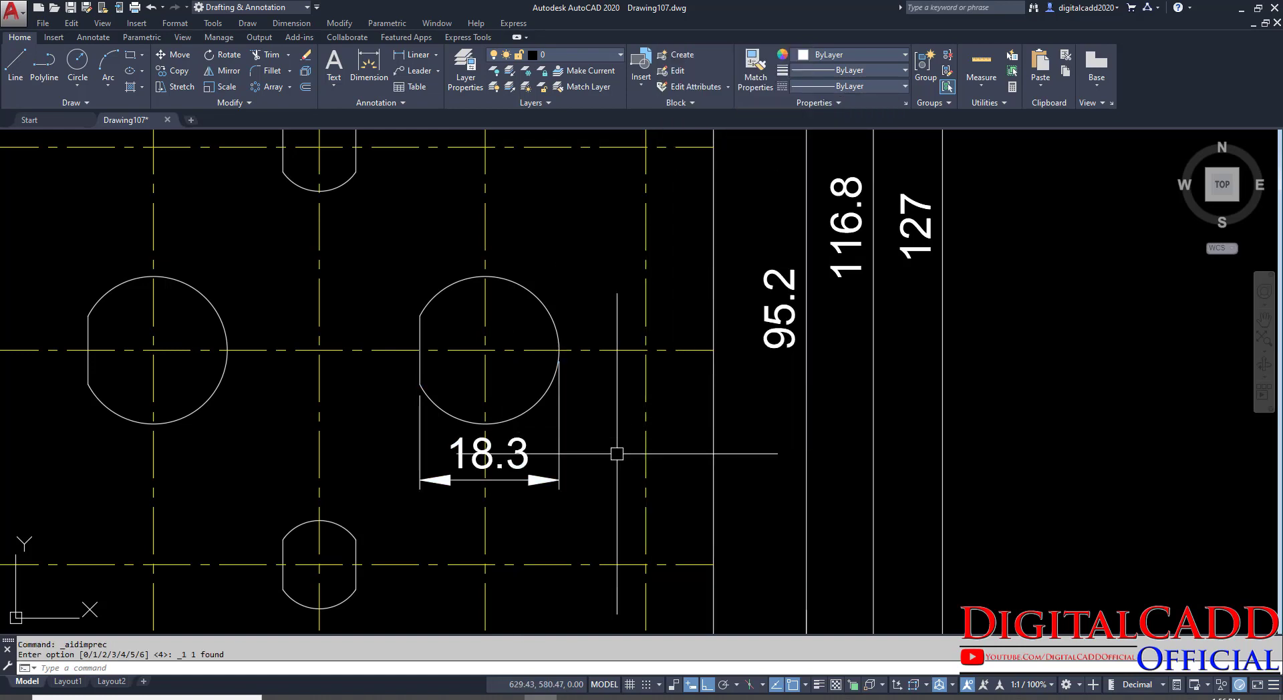
Add radius dimensions to the lower right large hole and the upper central slot, with their text outside the arcs.
scroll(602, 453, "down", 3)
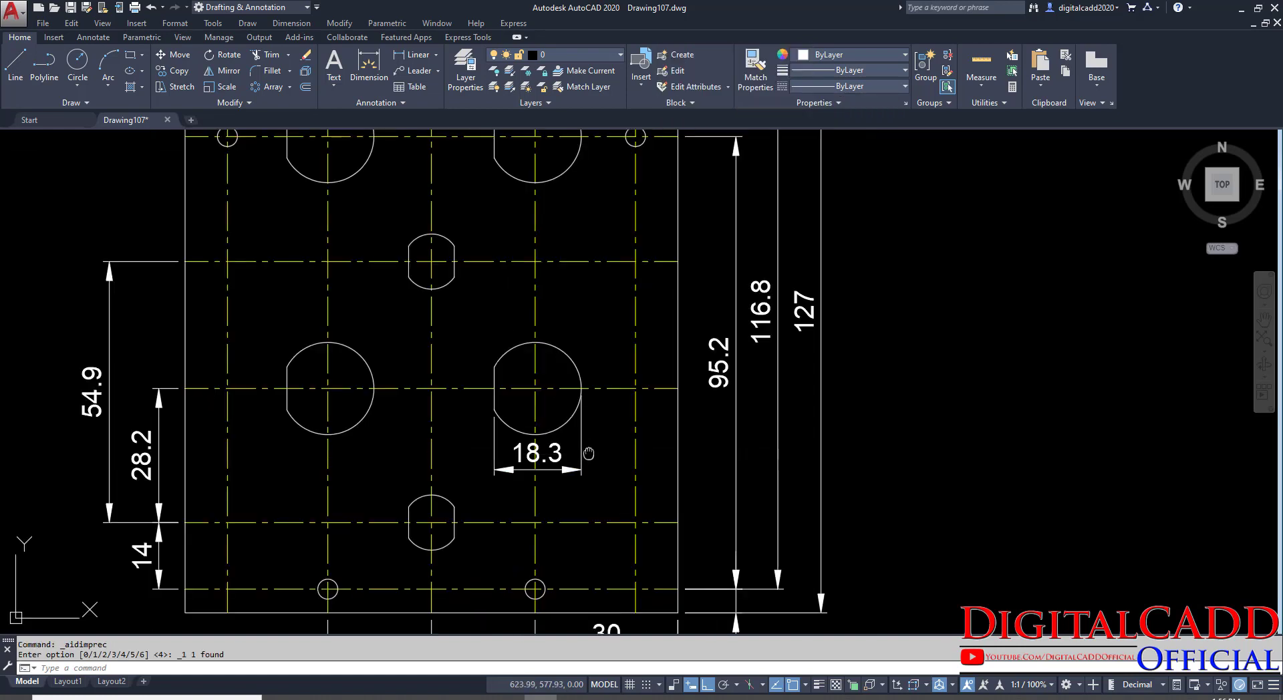
left_click(436, 56)
left_click(431, 186)
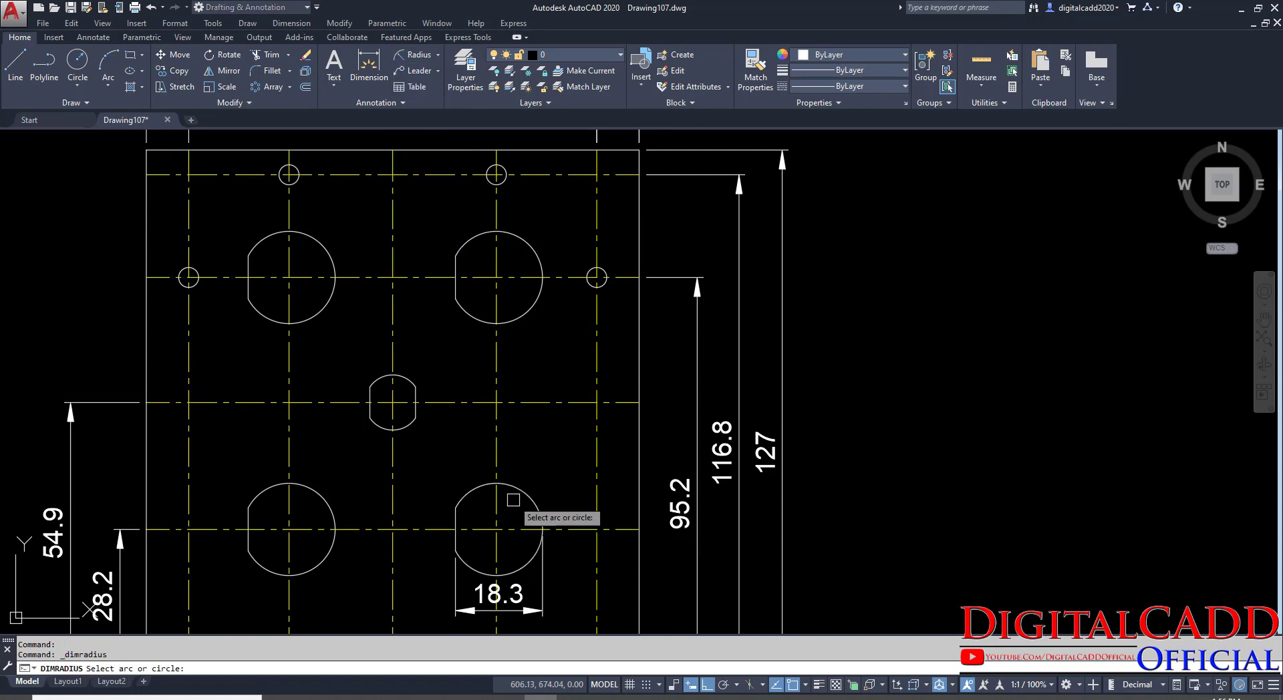
left_click(535, 508)
left_click(530, 470)
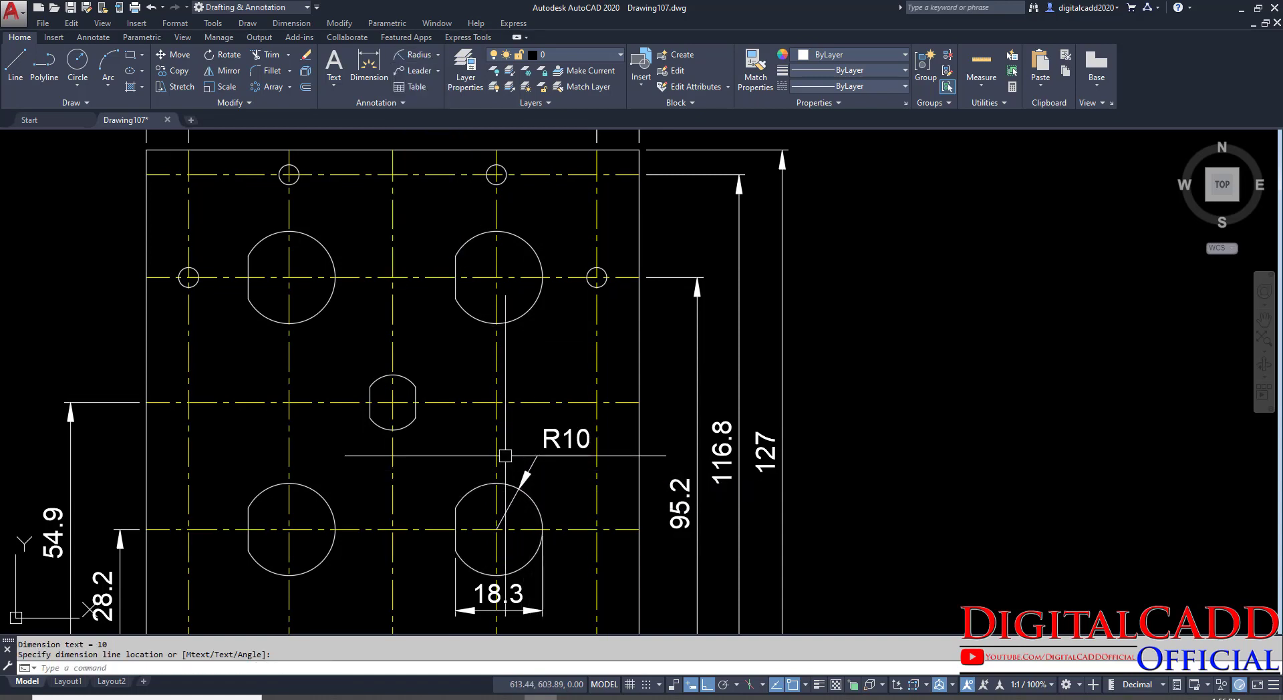
key("Return")
left_click(409, 373)
left_click(431, 334)
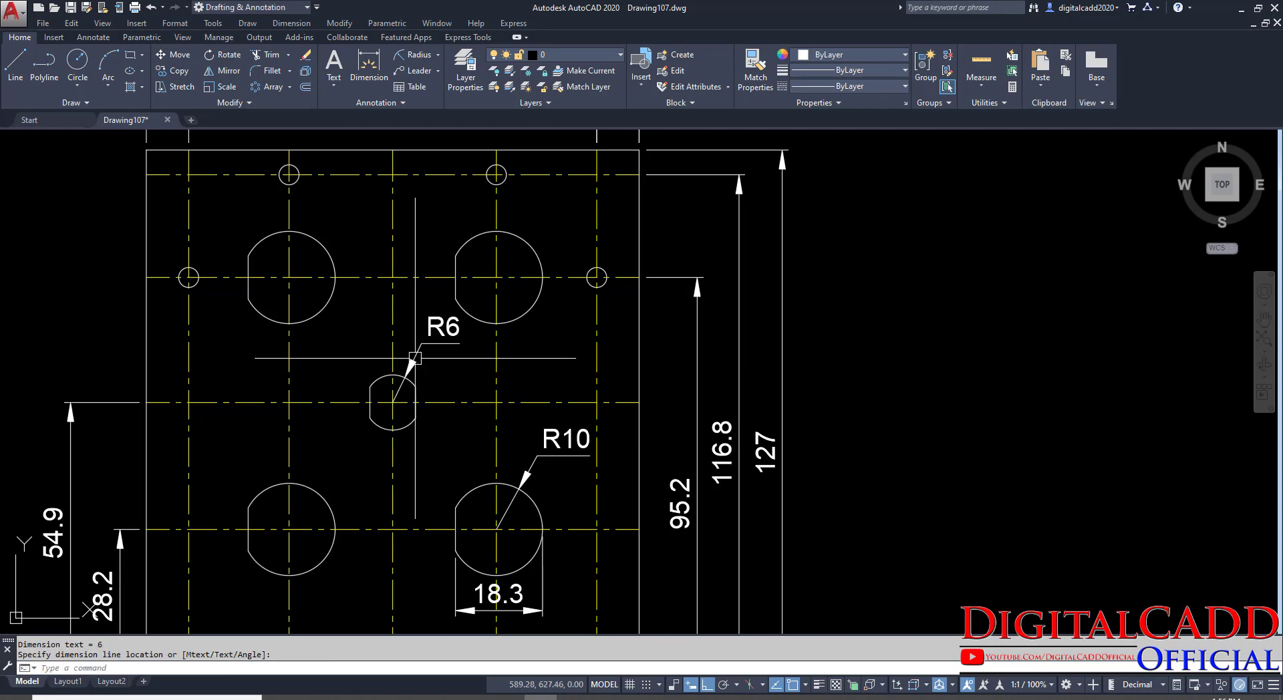
Set the precision of the large hole's and the central slot's radius dimensions to one decimal place (0.0).
middle_click_drag(538, 432, 557, 423)
left_click(562, 425)
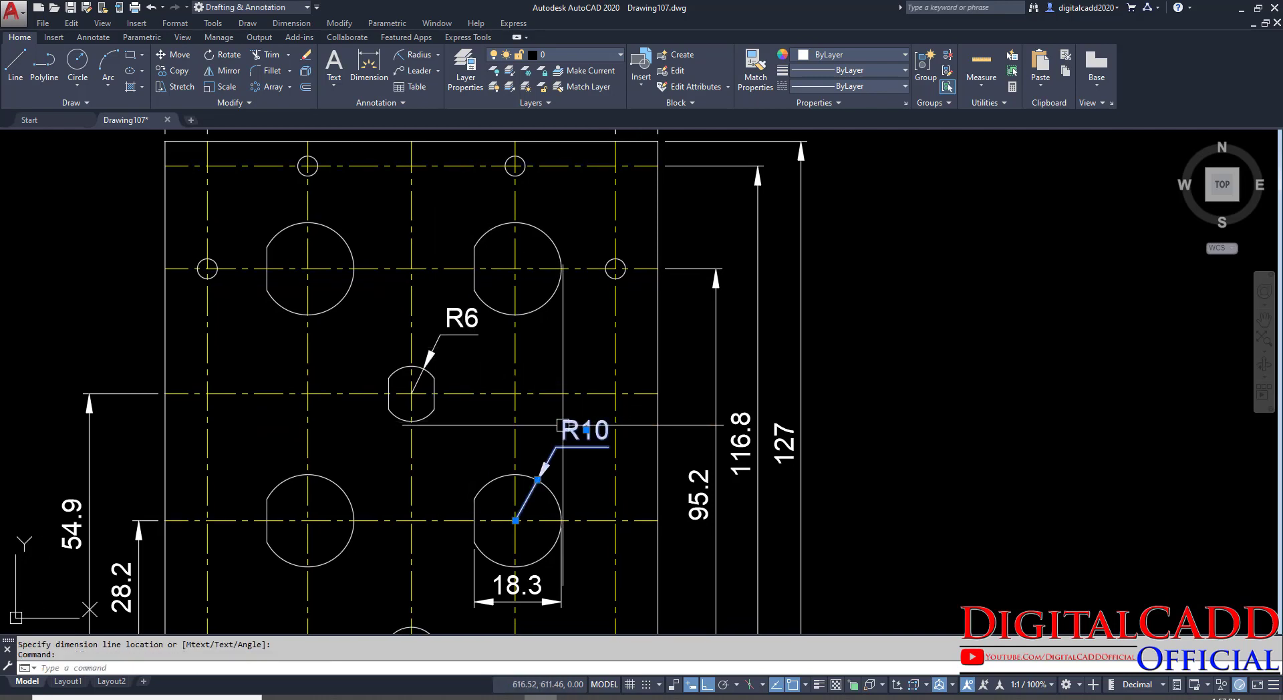
right_click(895, 331)
left_click(444, 331)
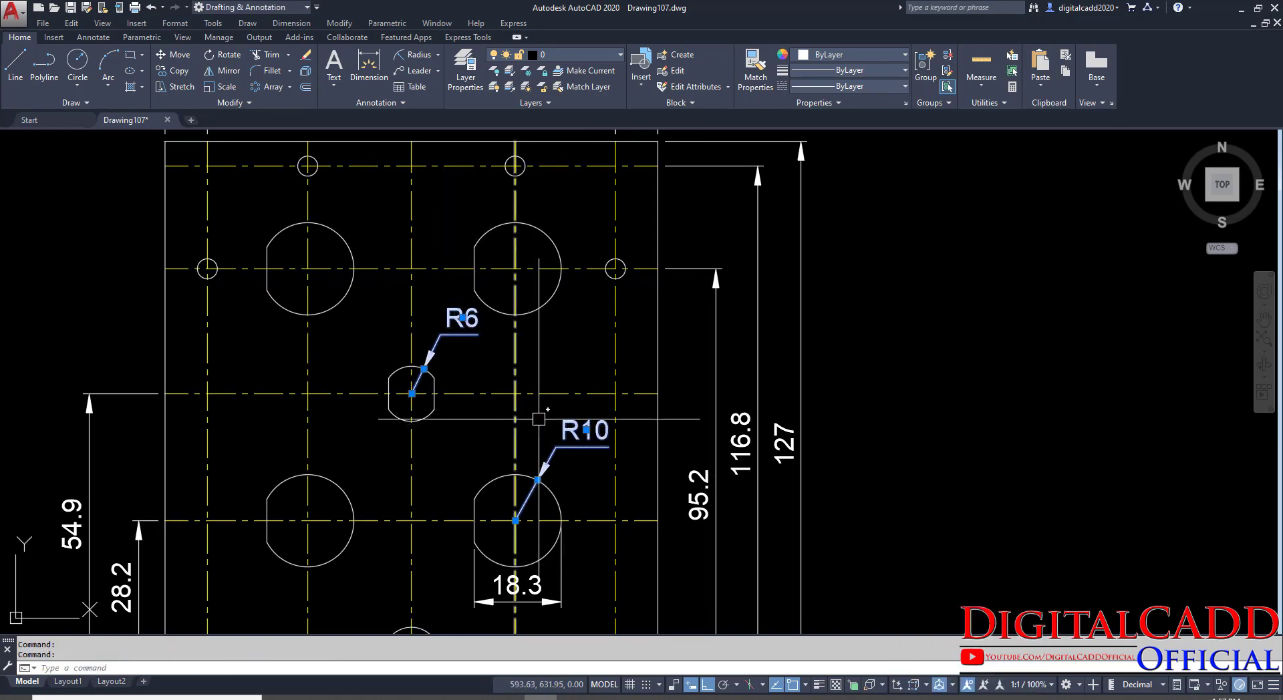
right_click(851, 294)
mouse_move(931, 352)
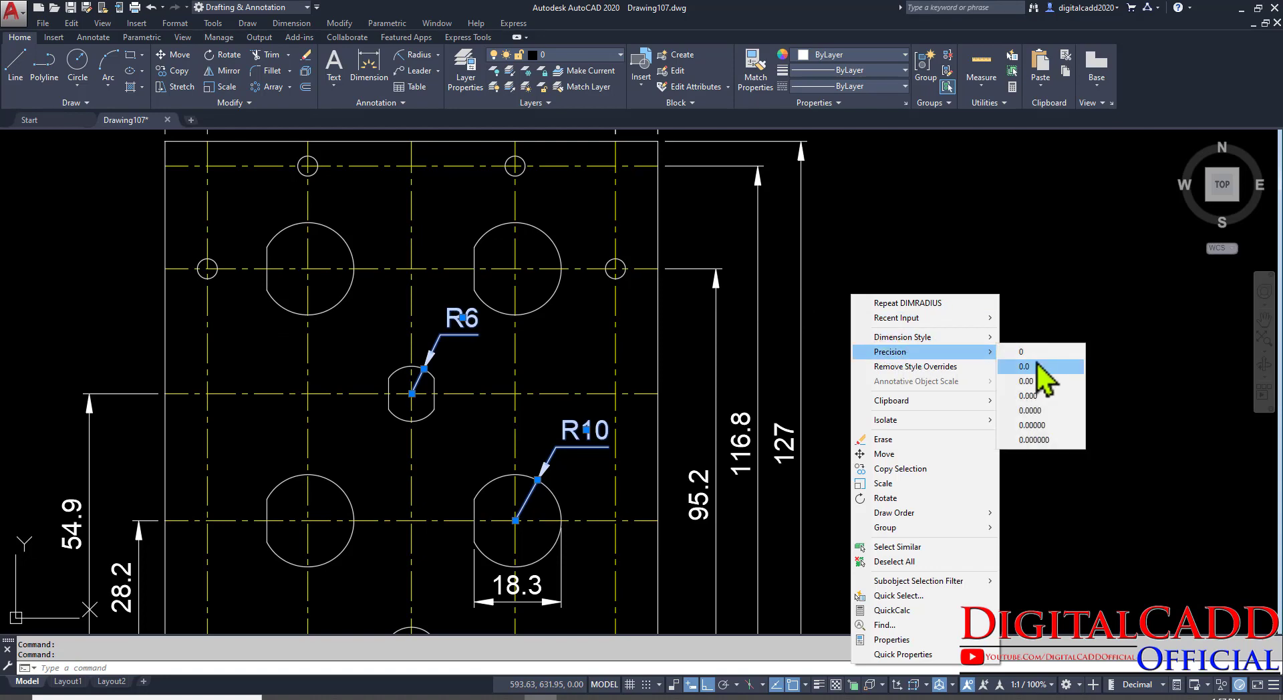
left_click(1036, 370)
Add a horizontal linear dimension below the upper central slot, from its bottom quadrant to its flat right side.
middle_click_drag(476, 479, 550, 395)
scroll(550, 395, "down", 2)
mouse_move(584, 518)
middle_mouse_down()
mouse_move(572, 480)
mouse_move(599, 476)
mouse_move(582, 490)
middle_mouse_up()
scroll(525, 307, "up", 2)
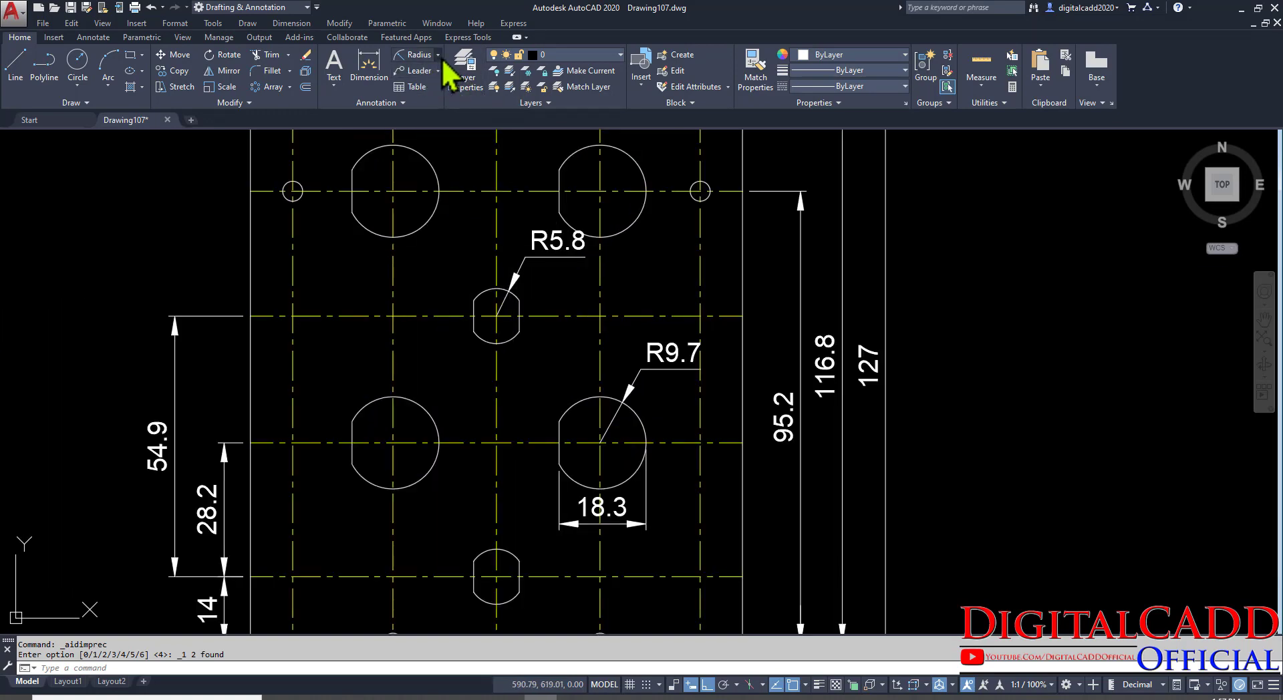
left_click(437, 55)
left_click(417, 129)
scroll(498, 343, "up", 3)
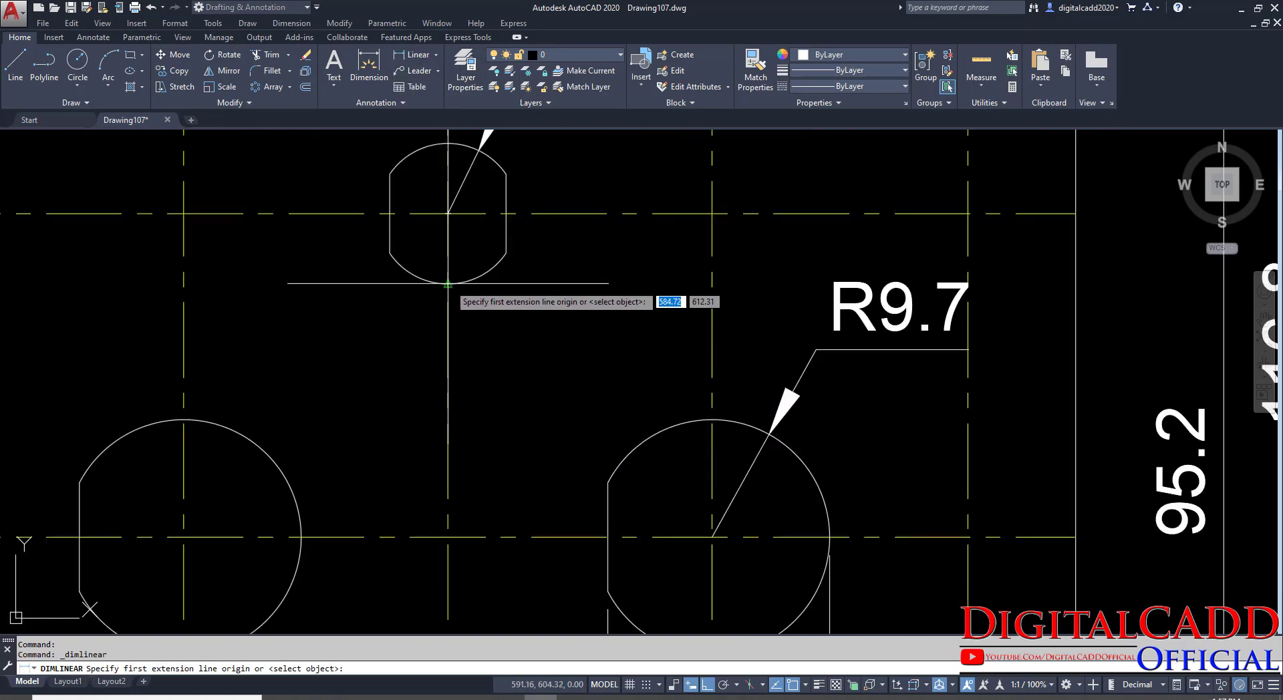
left_click(448, 283)
left_click(506, 254)
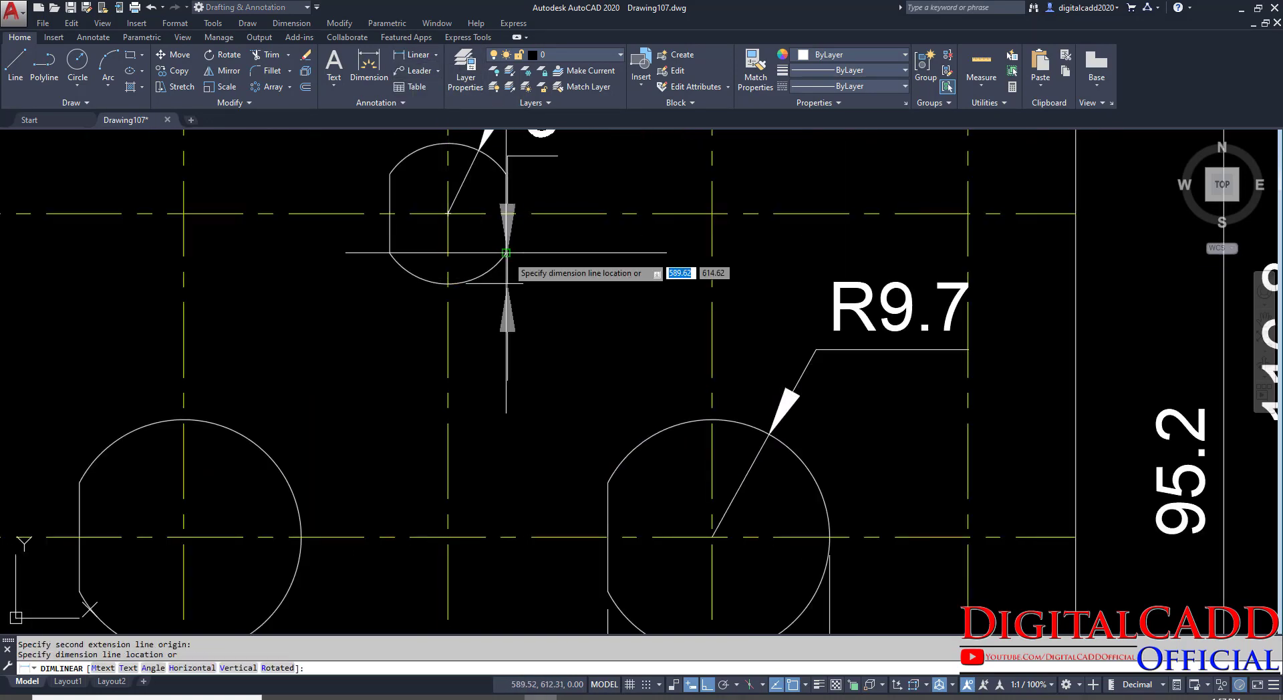
left_click(476, 378)
Match the properties of the central slot's half-width dimension to those of the large hole's radius dimension.
type("MA")
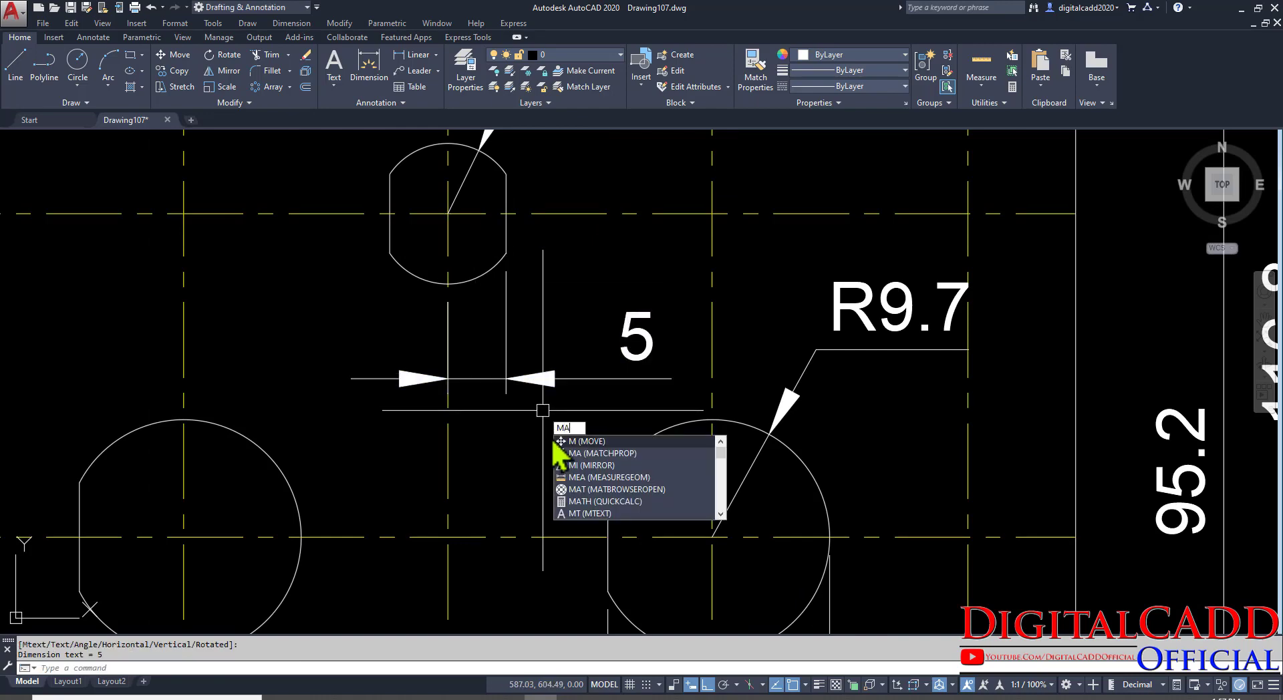
key("Return")
left_click(856, 307)
left_click(637, 360)
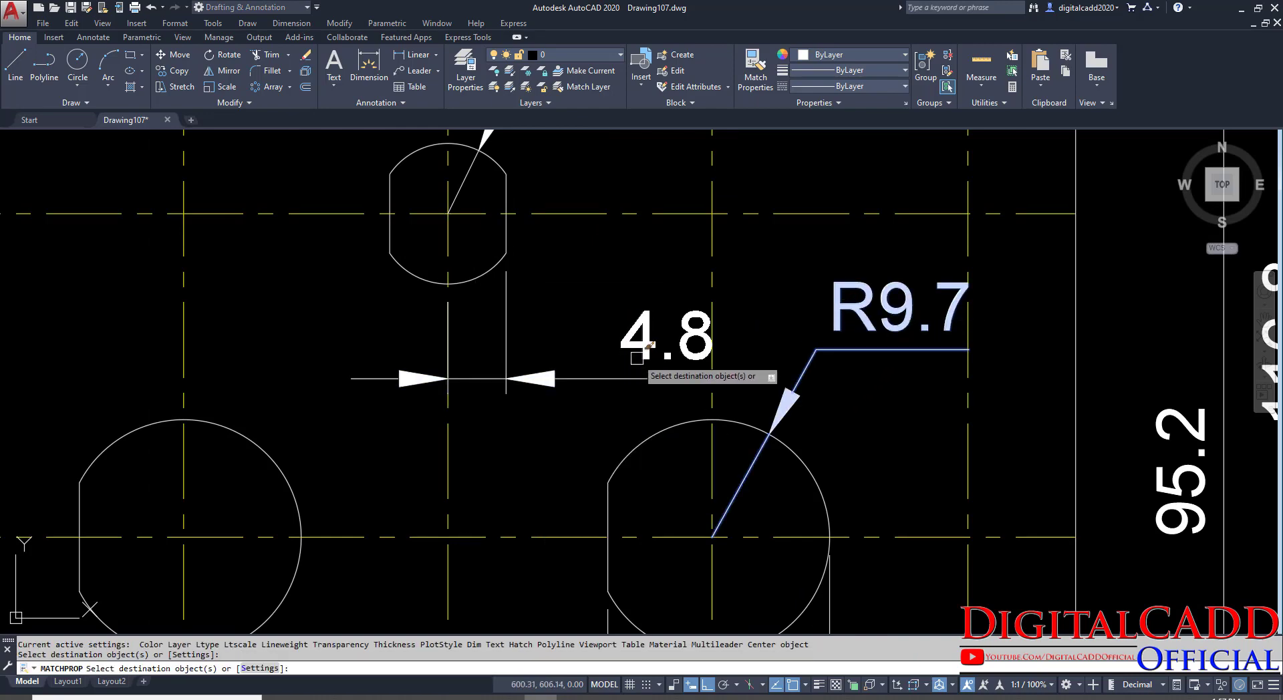
key("Return")
Add a diameter dimension to the leftmost small hole, with its text outside the plate's left edge.
scroll(569, 426, "down", 6)
mouse_move(633, 581)
middle_mouse_down()
mouse_move(613, 573)
mouse_move(750, 571)
middle_mouse_up()
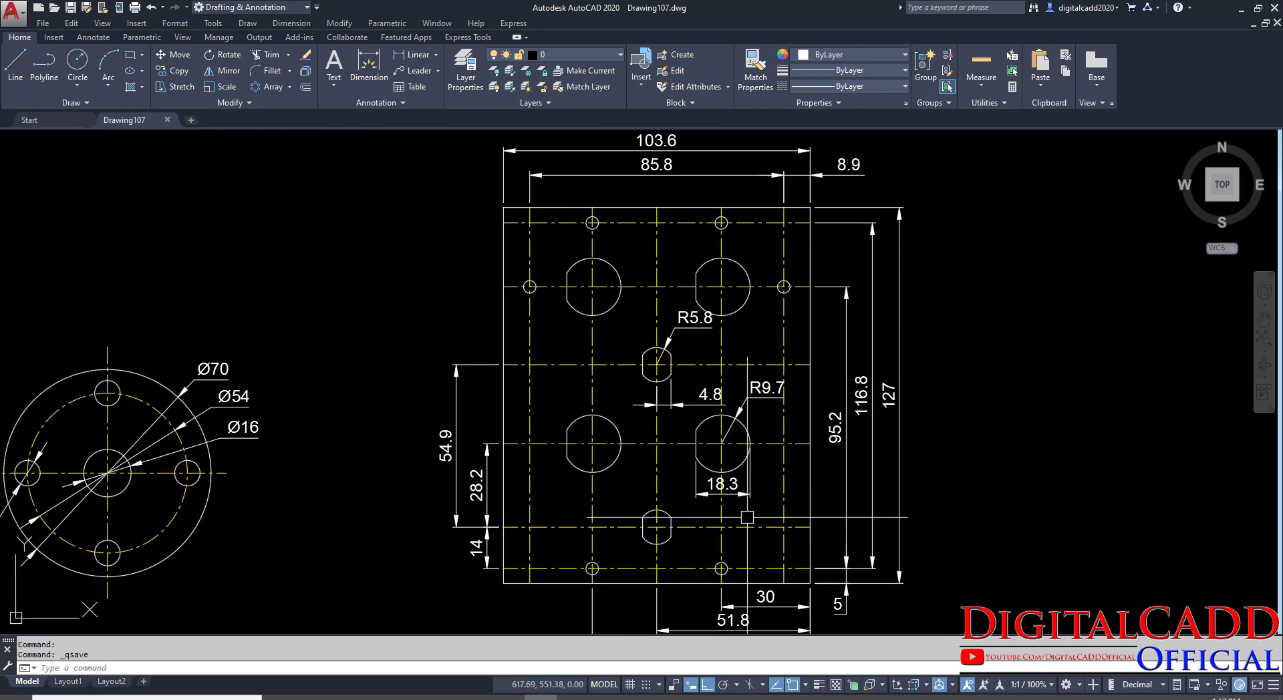
middle_click_drag(722, 472, 683, 459)
middle_click_drag(521, 216, 558, 310)
left_click(436, 55)
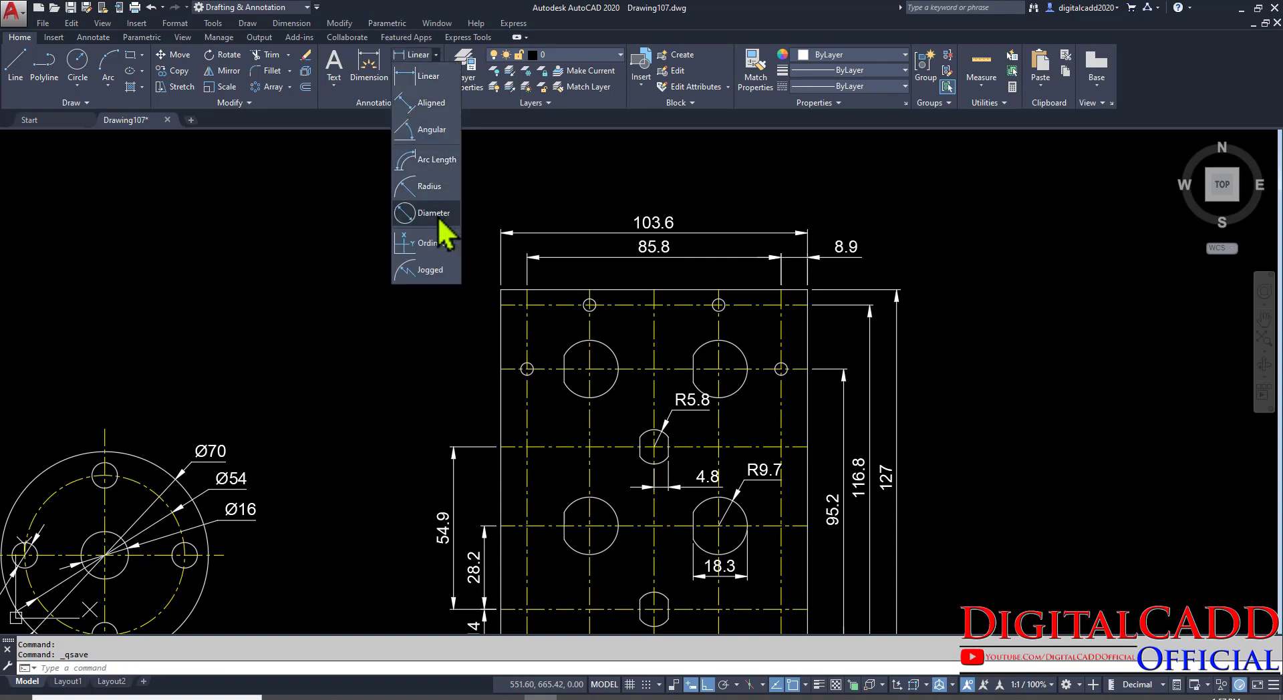
left_click(439, 219)
scroll(481, 401, "up", 4)
left_click(594, 336)
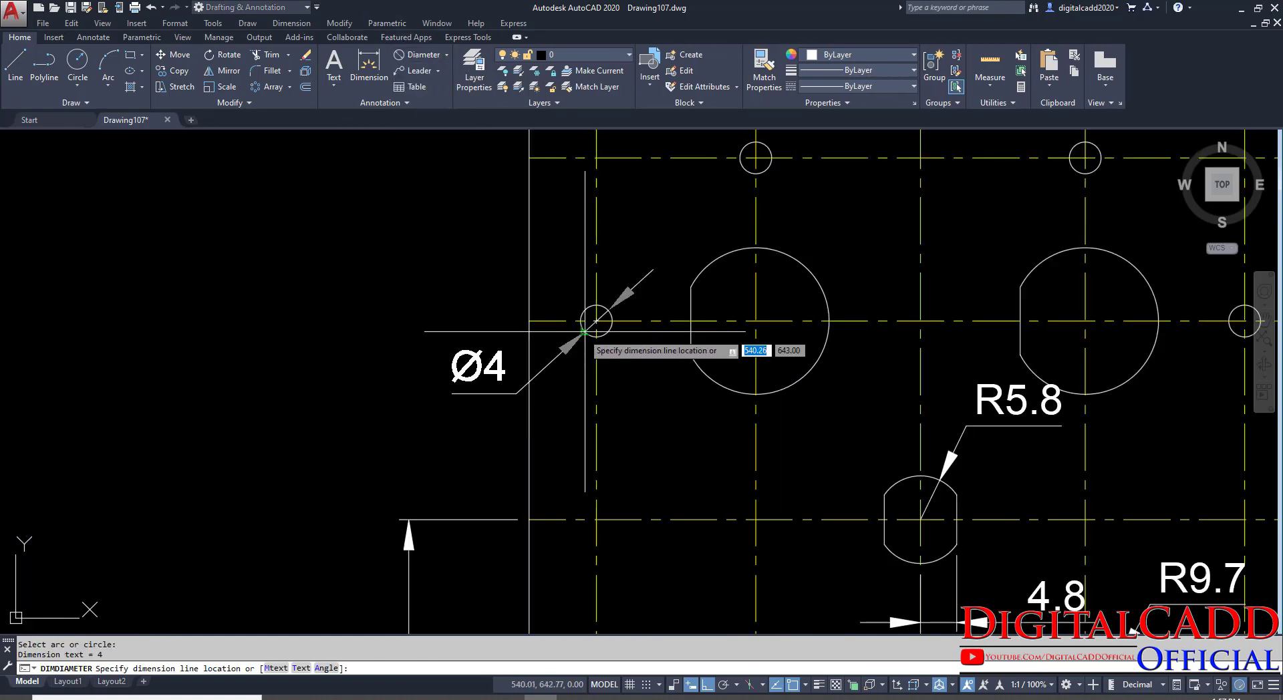
left_click(416, 263)
Set the precision of the leftmost small hole's diameter dimension to one decimal place (0.0).
left_click(392, 262)
right_click(196, 260)
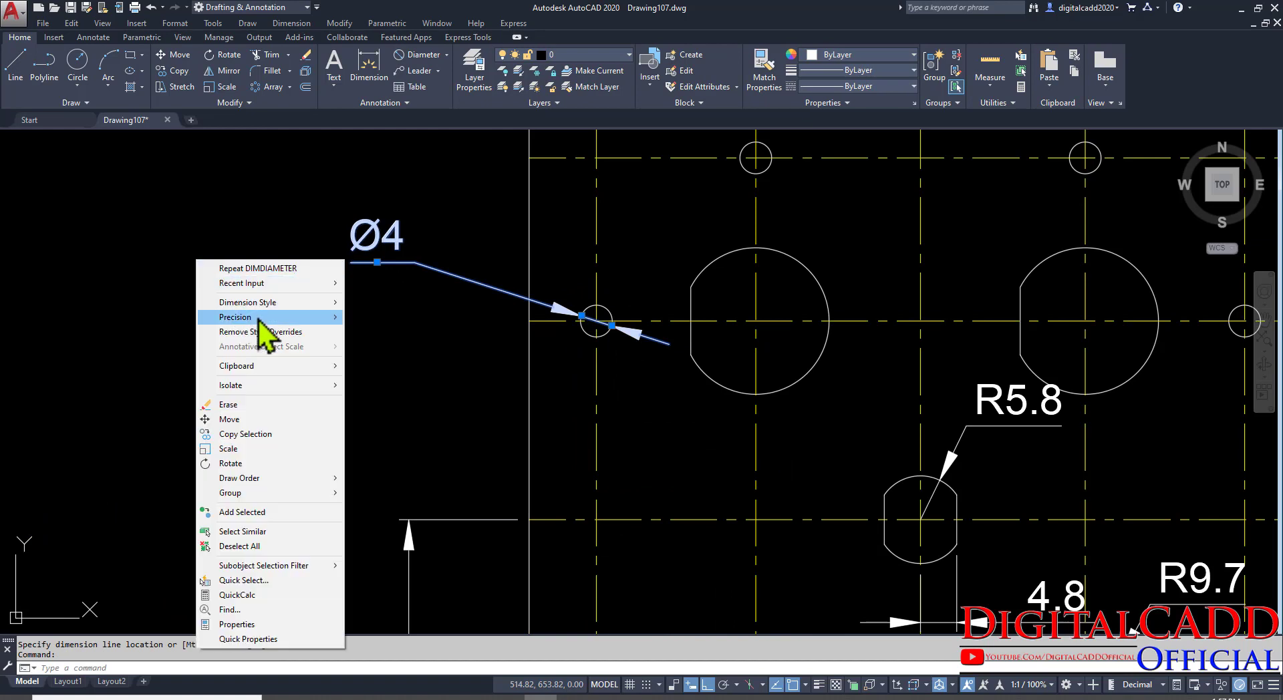
mouse_move(260, 318)
left_click(378, 332)
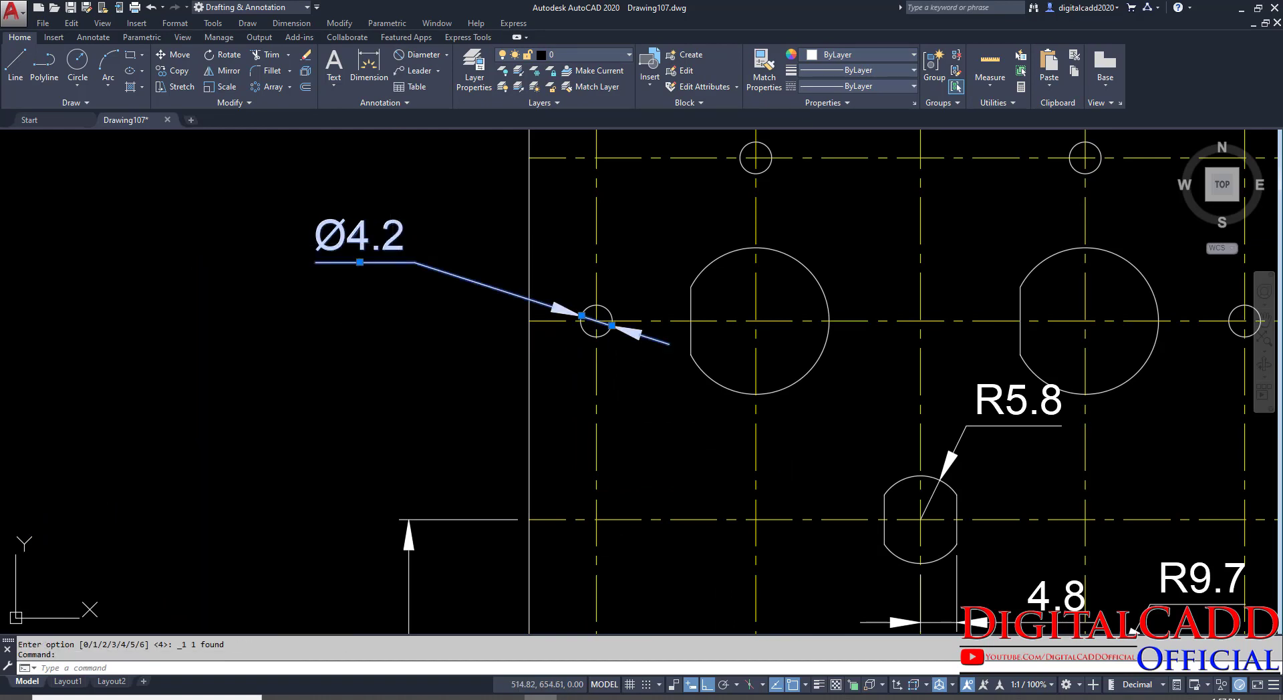
Add the second line "6 PLCS" below the small hole's diameter dimension text, as noted in the reference PDF.
double_click(361, 238)
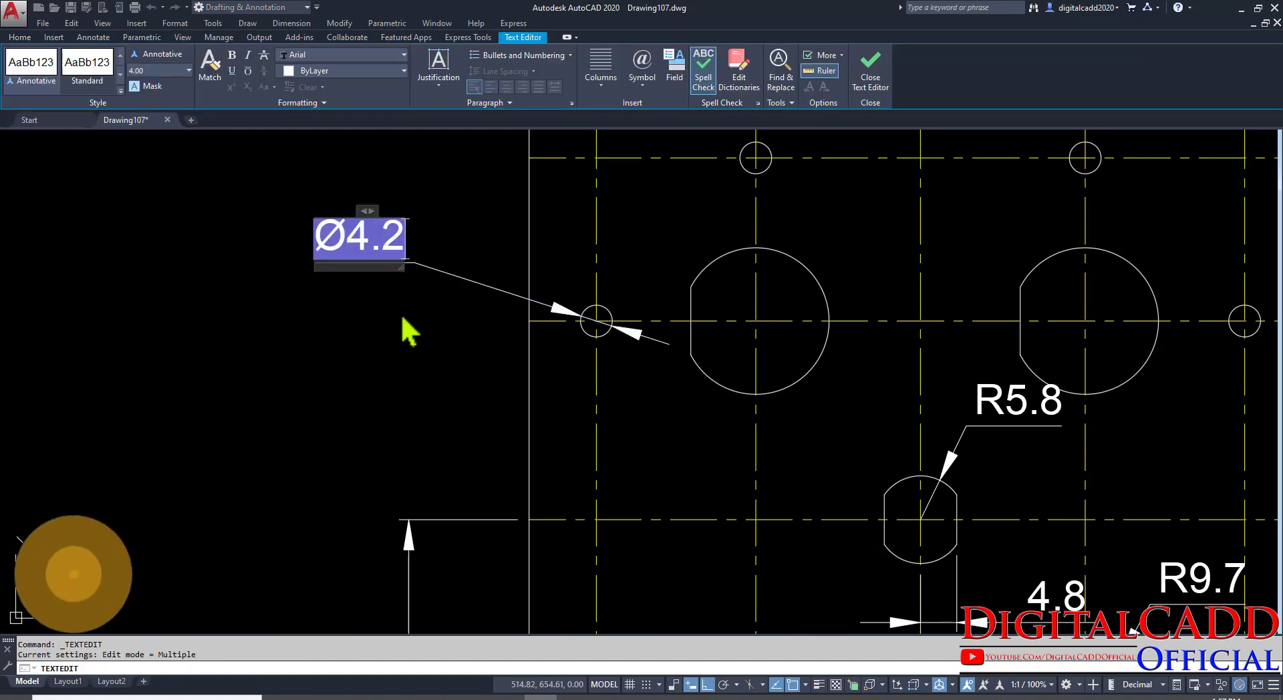
key("Return")
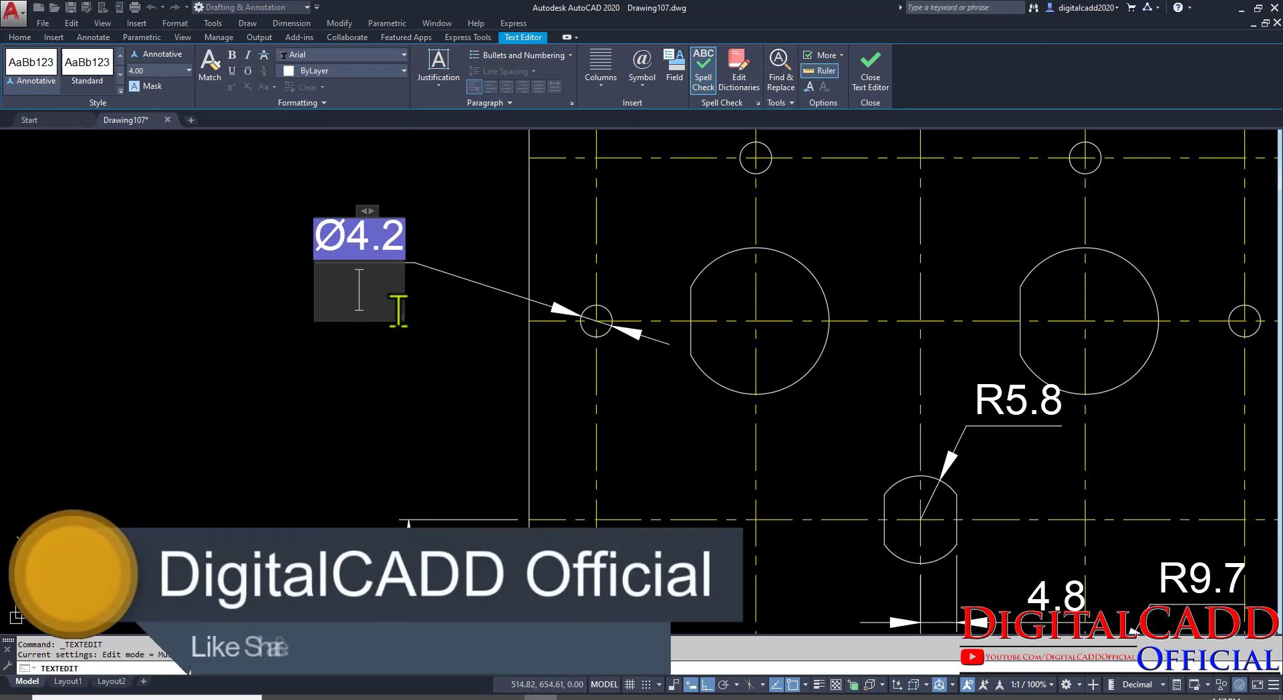
key("alt+Tab")
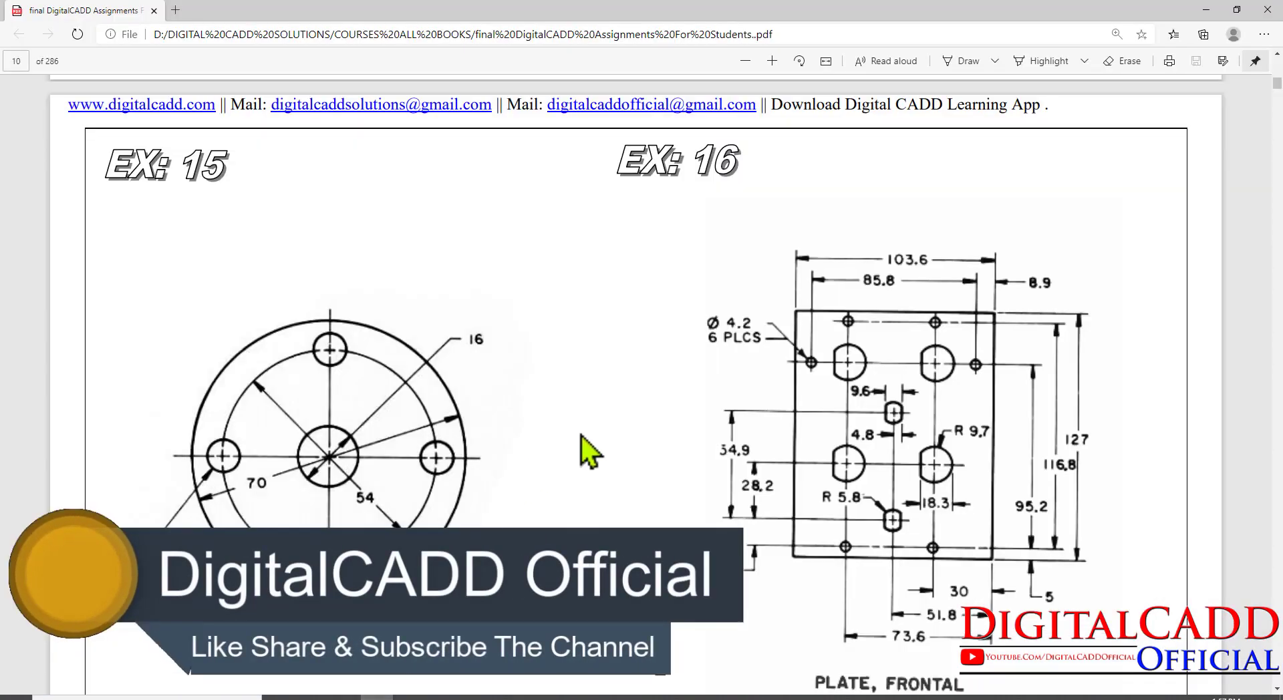
key("alt+Tab")
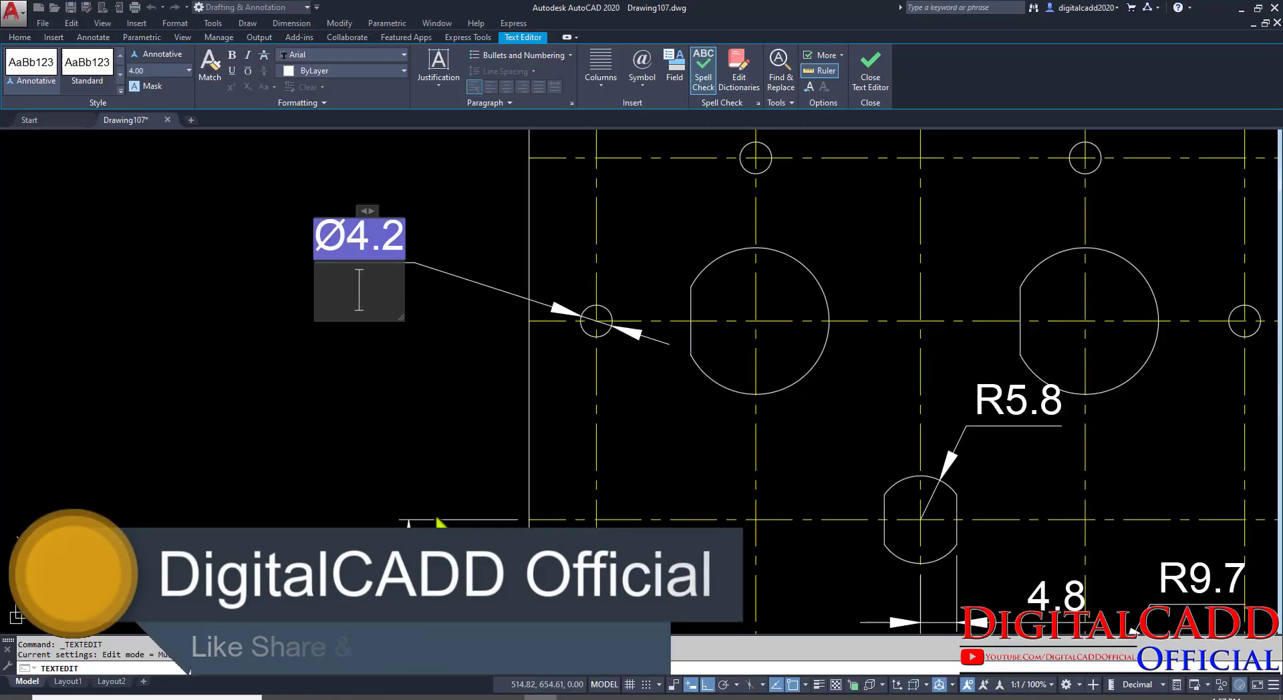
type("6 PLCS")
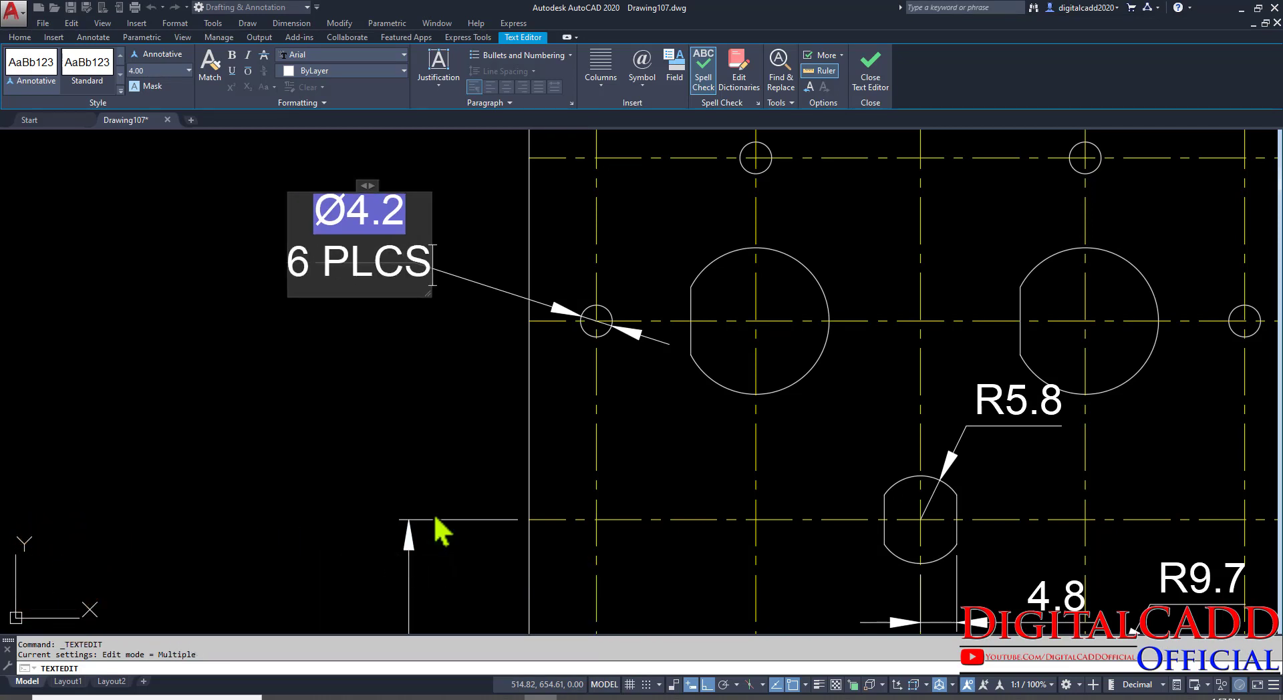
left_click(65, 293)
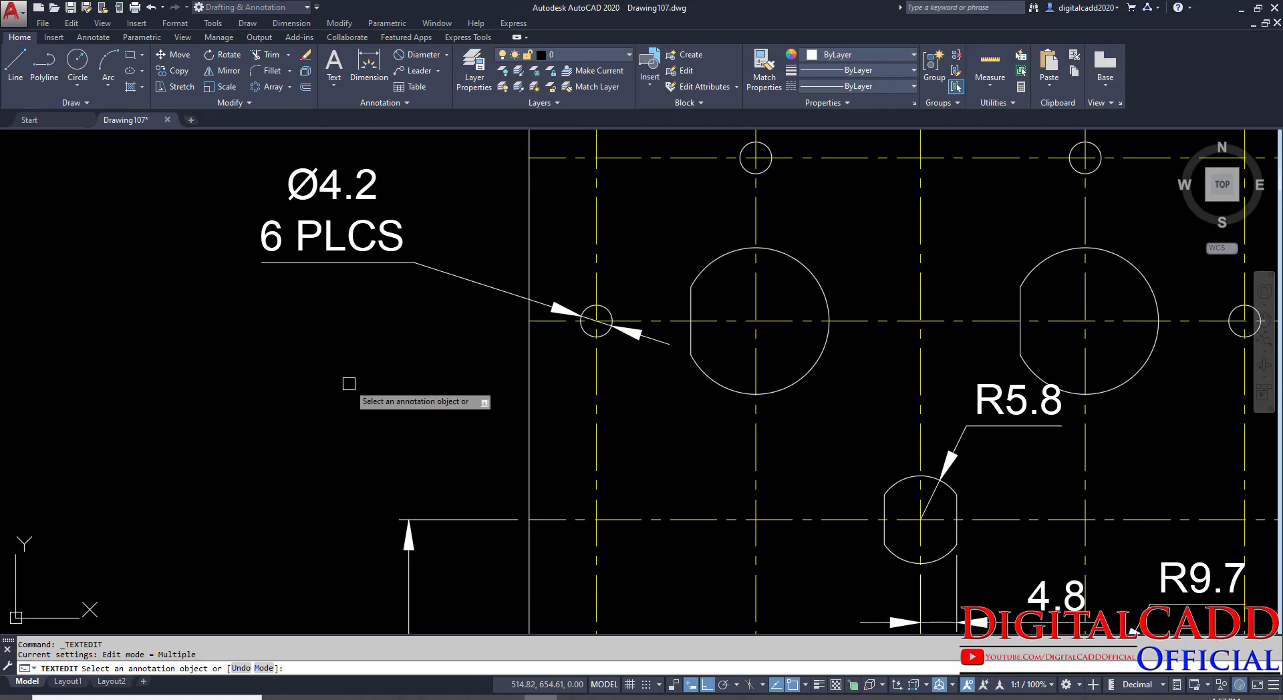
scroll(348, 383, "down", 3)
key("Escape")
Review the dimensions of the finished frontal plate and the round flange drawing beside it.
middle_click_drag(600, 459, 826, 364)
scroll(374, 363, "up", 1)
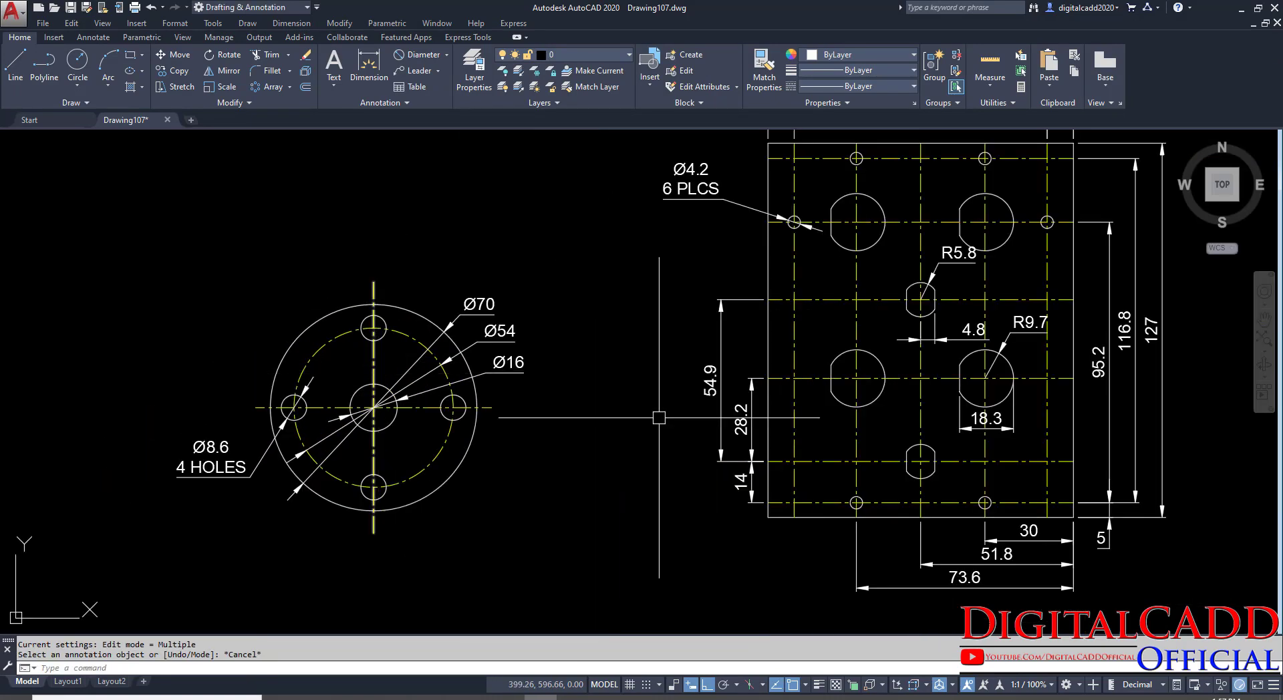
middle_click_drag(1068, 337, 884, 488)
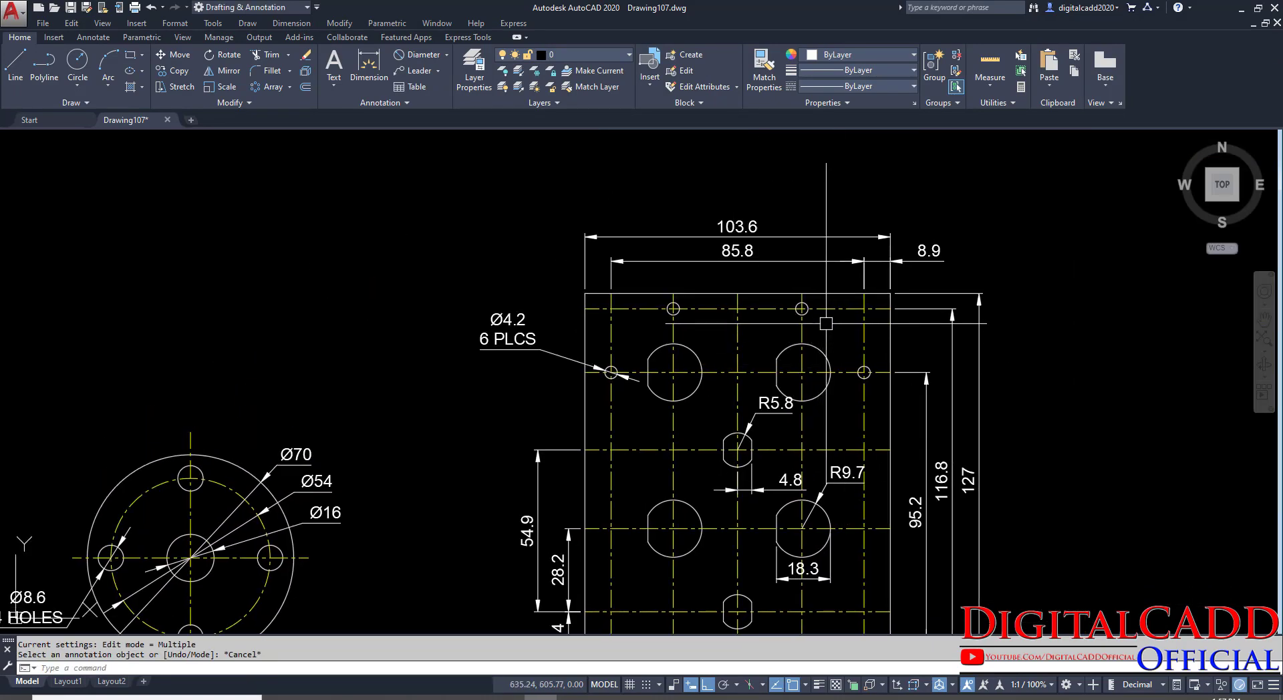
scroll(811, 415, "down", 3)
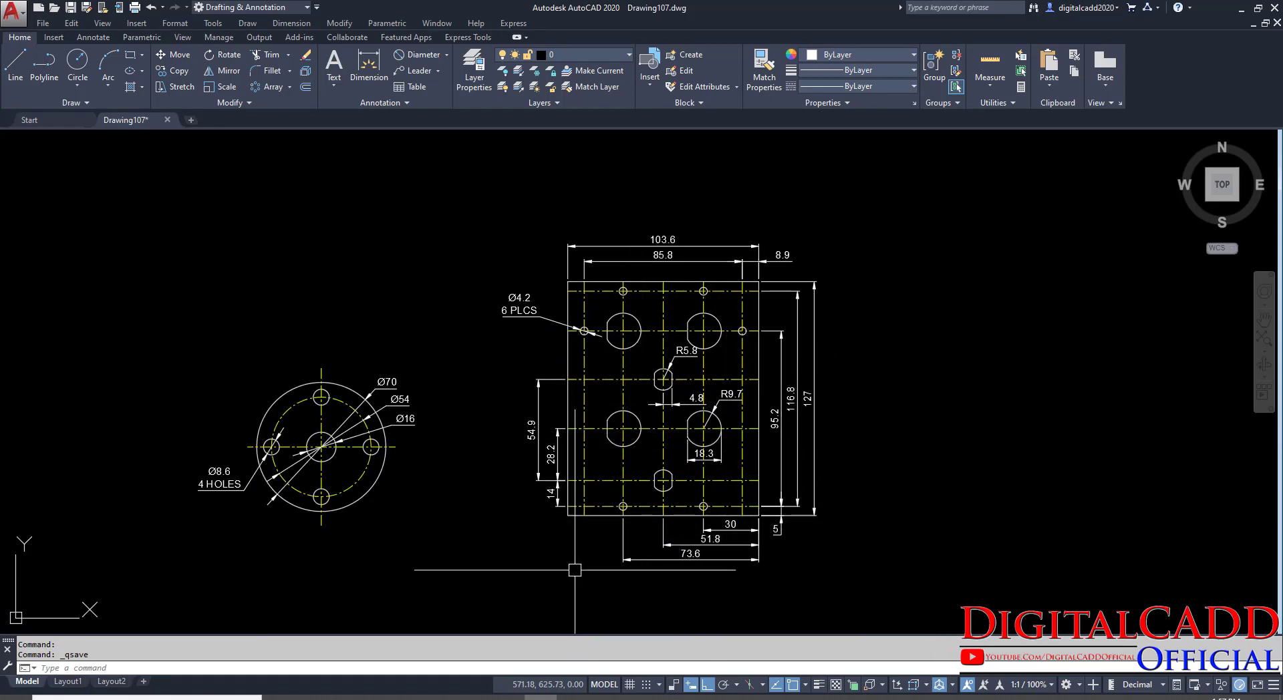
scroll(277, 473, "up", 4)
scroll(316, 463, "down", 2)
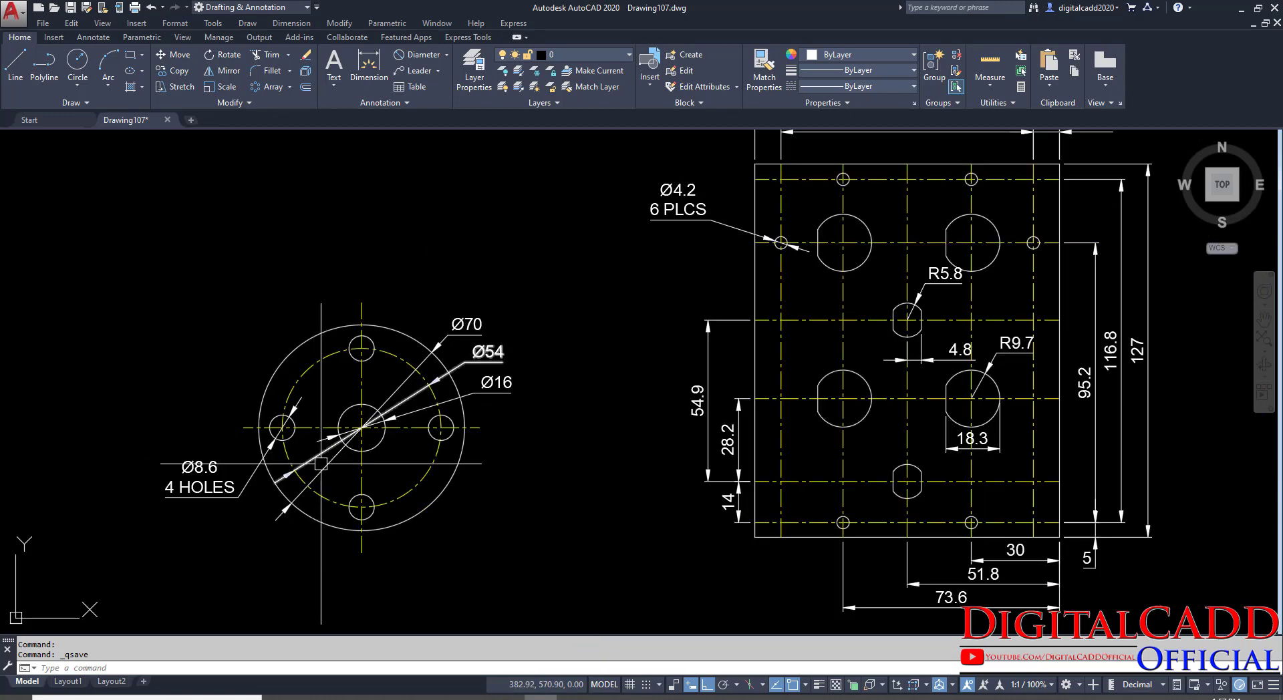
middle_click_drag(1004, 425, 680, 509)
scroll(596, 428, "down", 2)
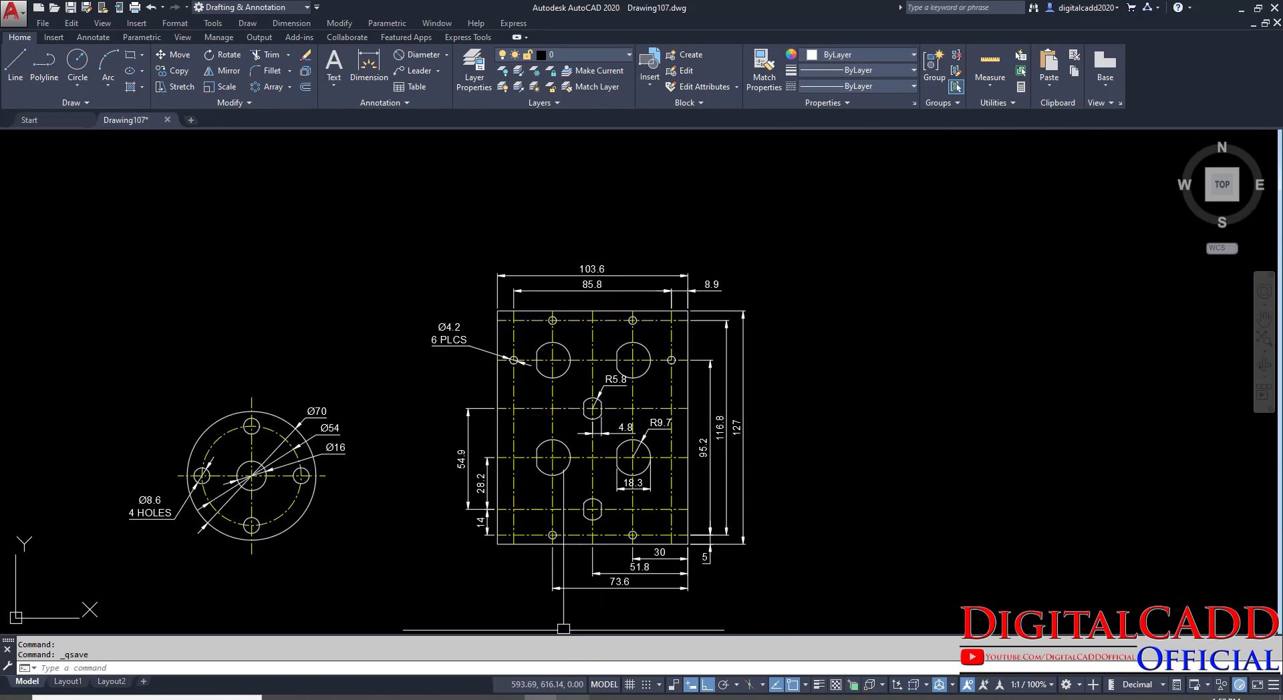
left_click(573, 698)
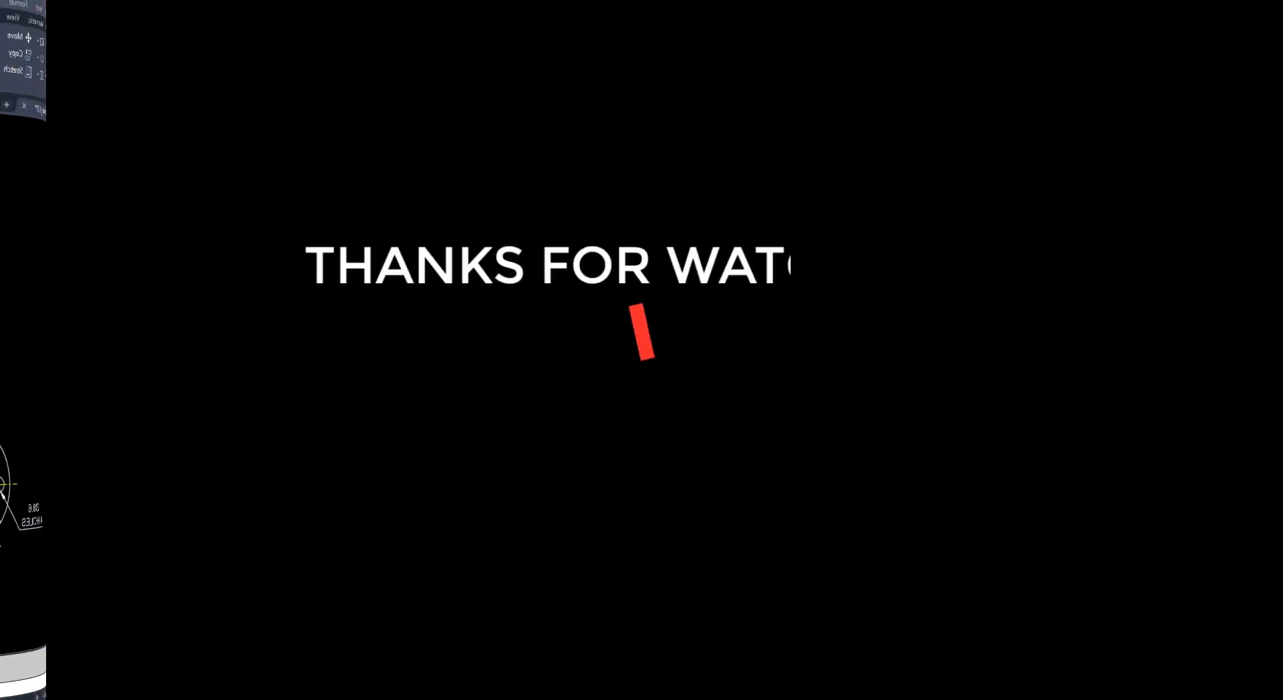